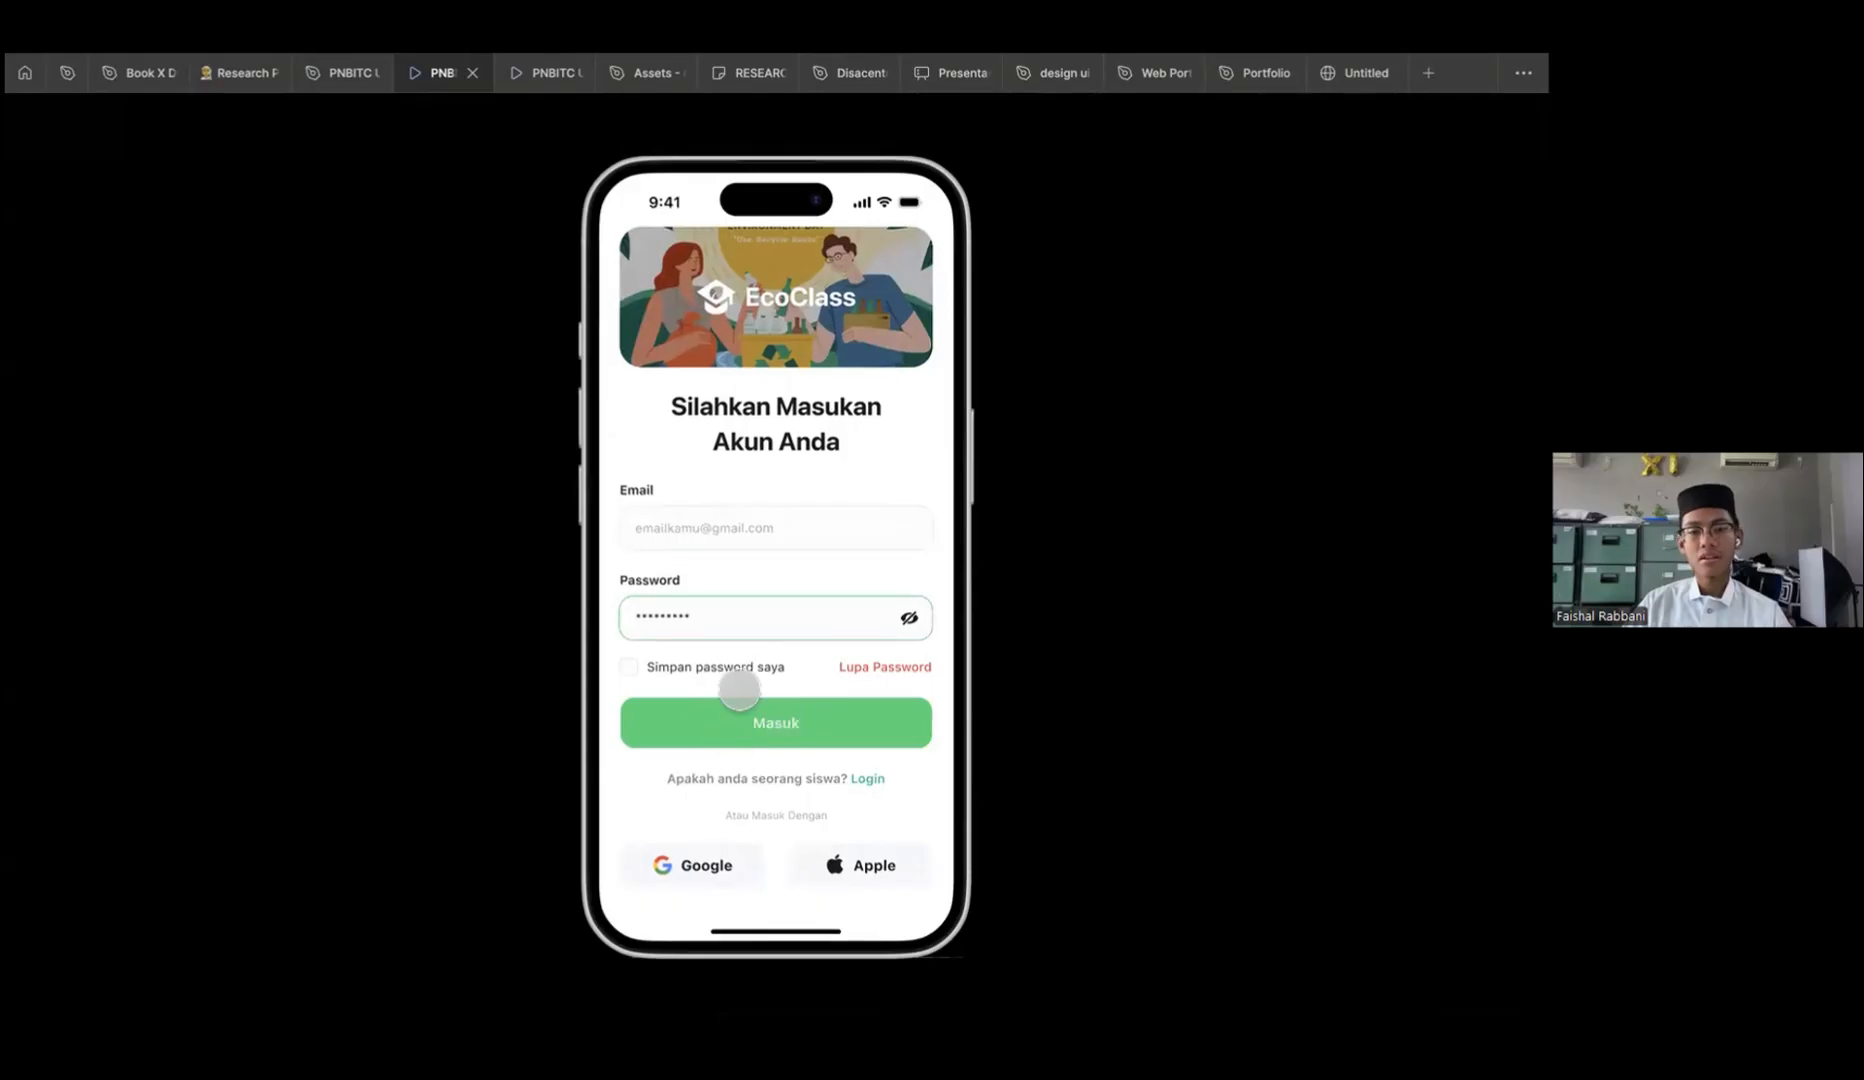
Preview the EcoClass prototype's login flow by submitting the login form, returning from the OTP screen and submitting it again
click(809, 705)
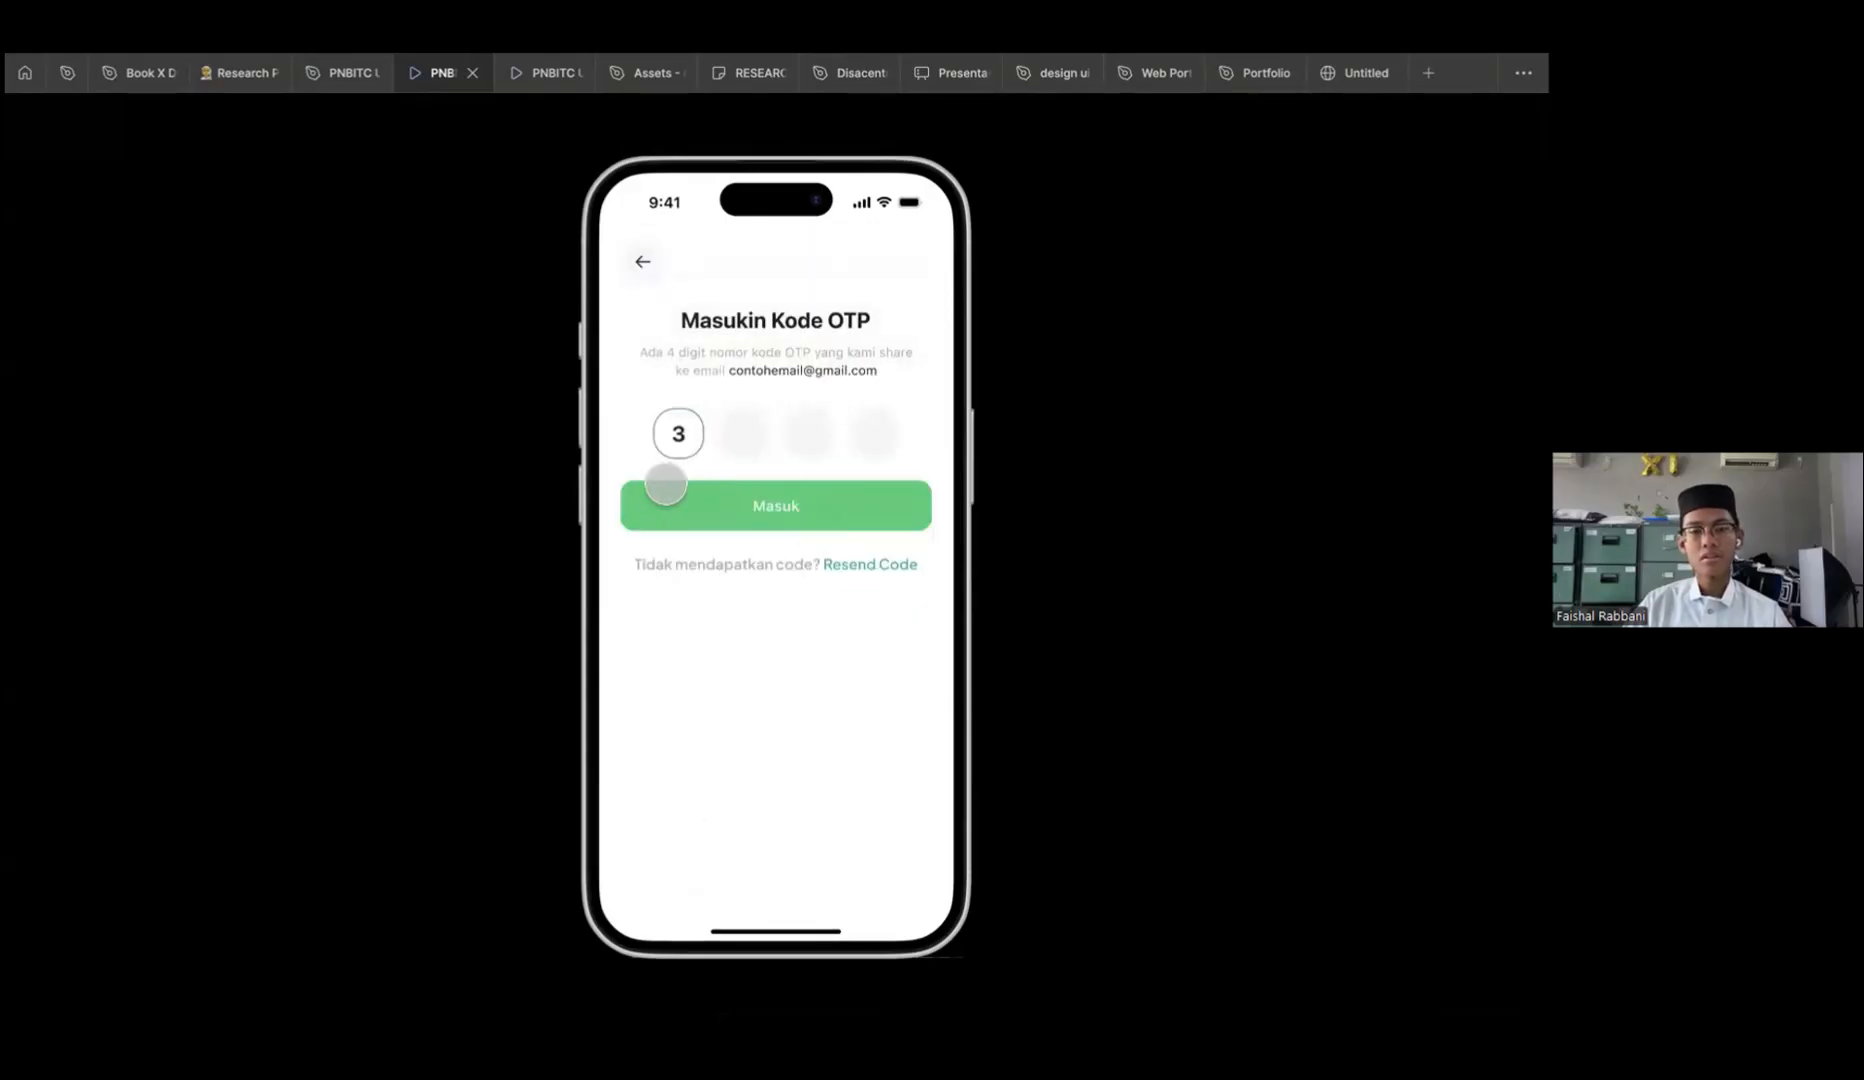
click(631, 260)
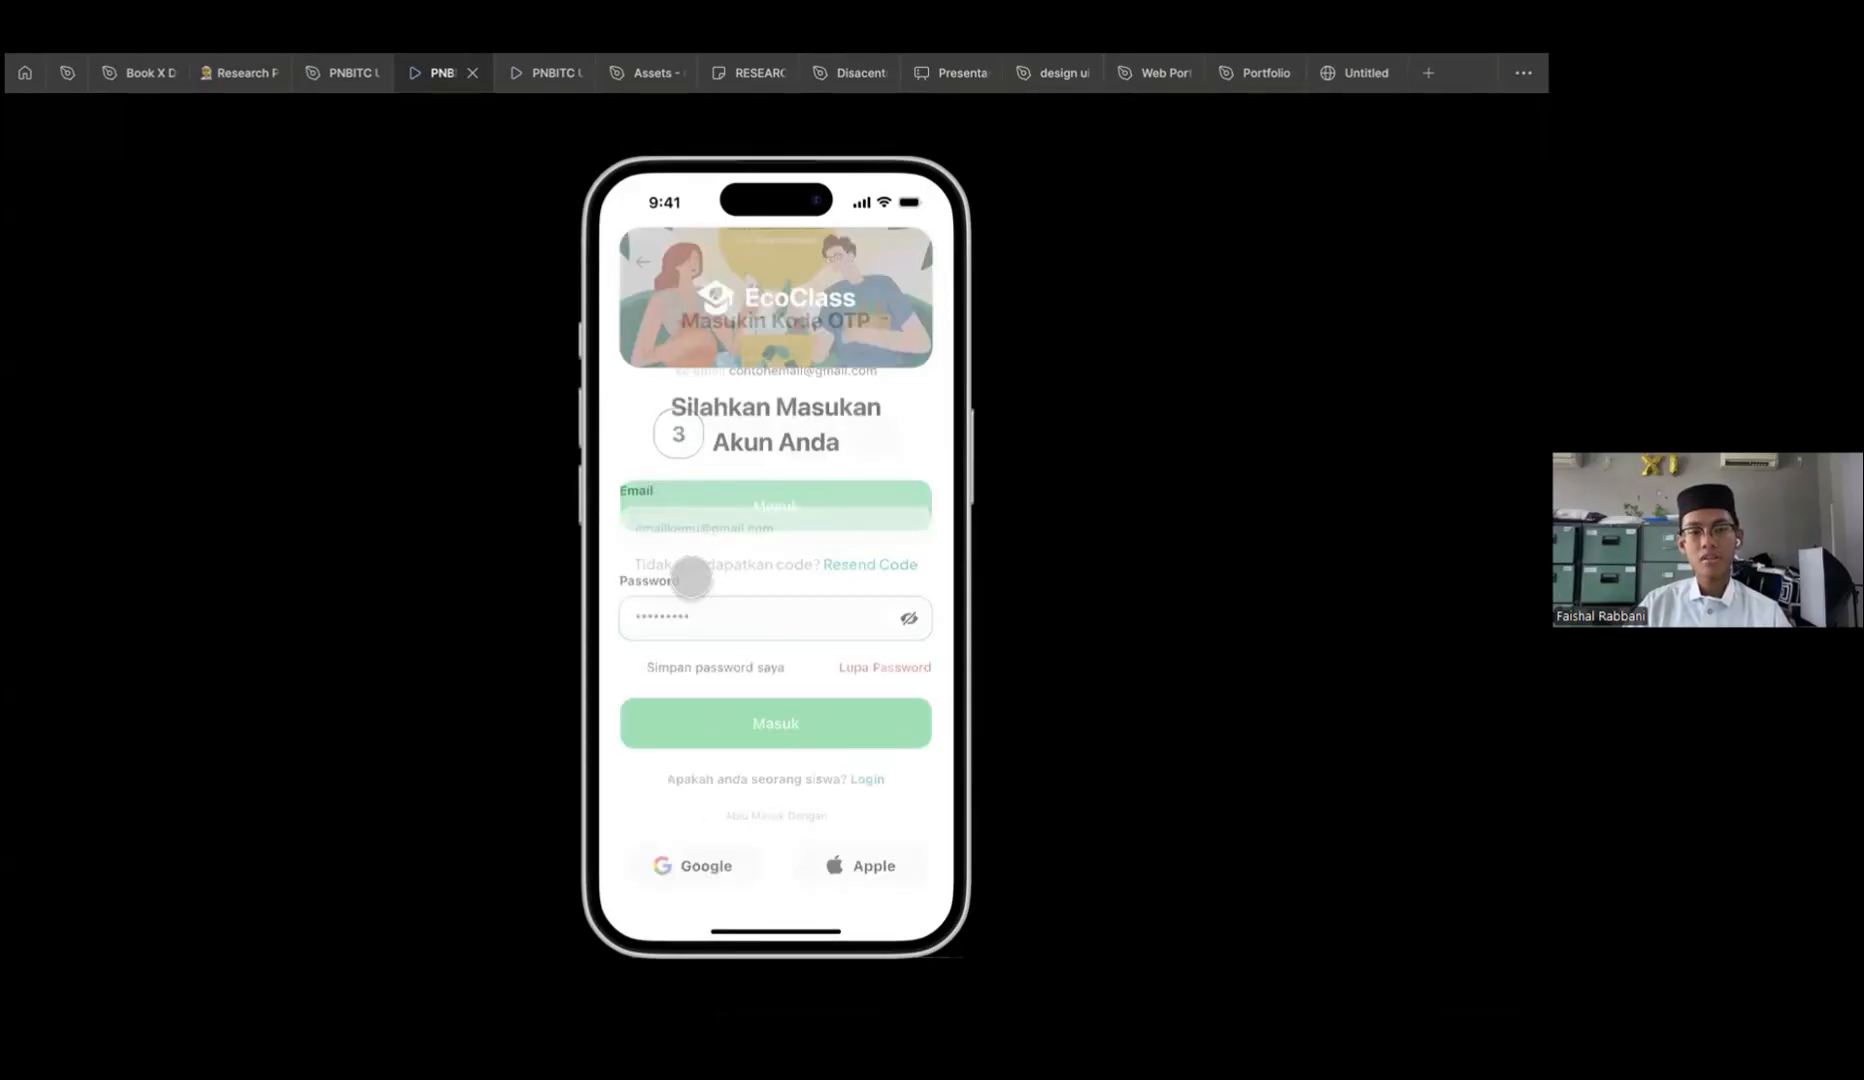
click(828, 724)
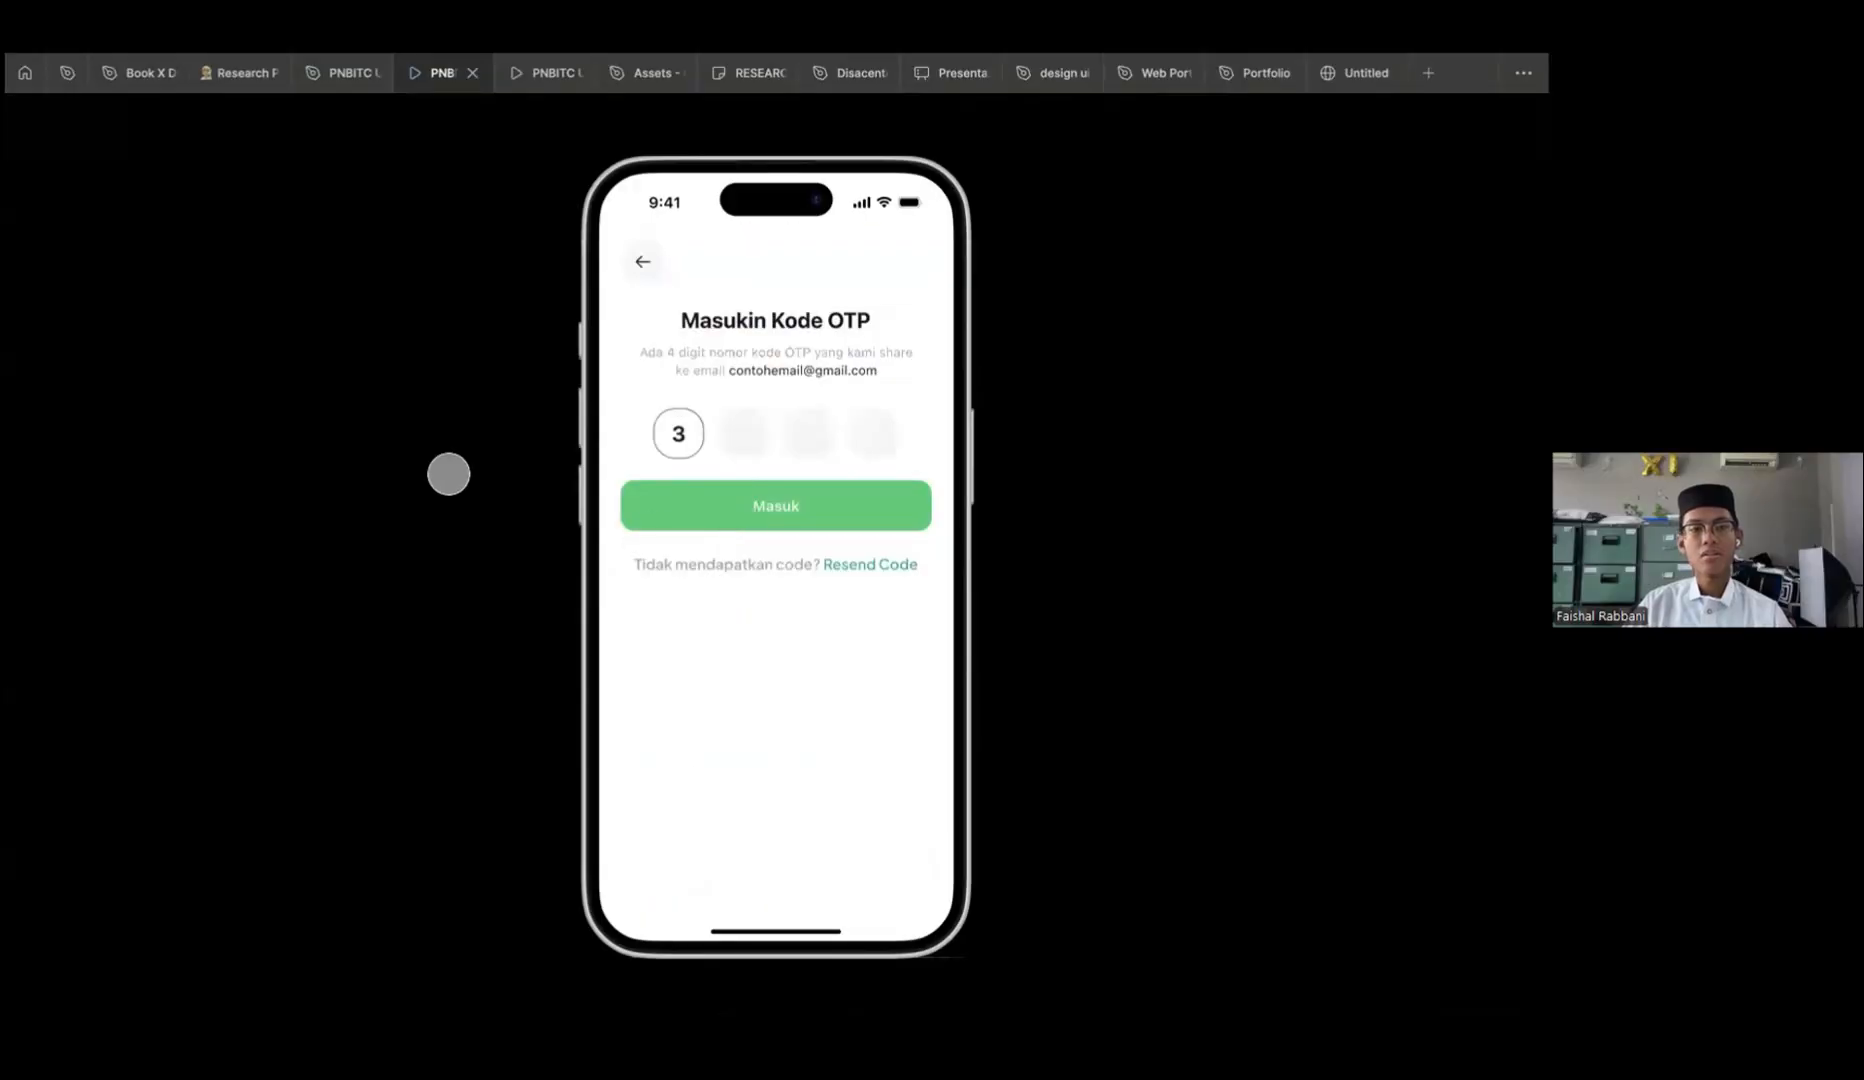
Switch to the EcoClass UI design file and examine the Colors frame on the Style Guide page
click(340, 73)
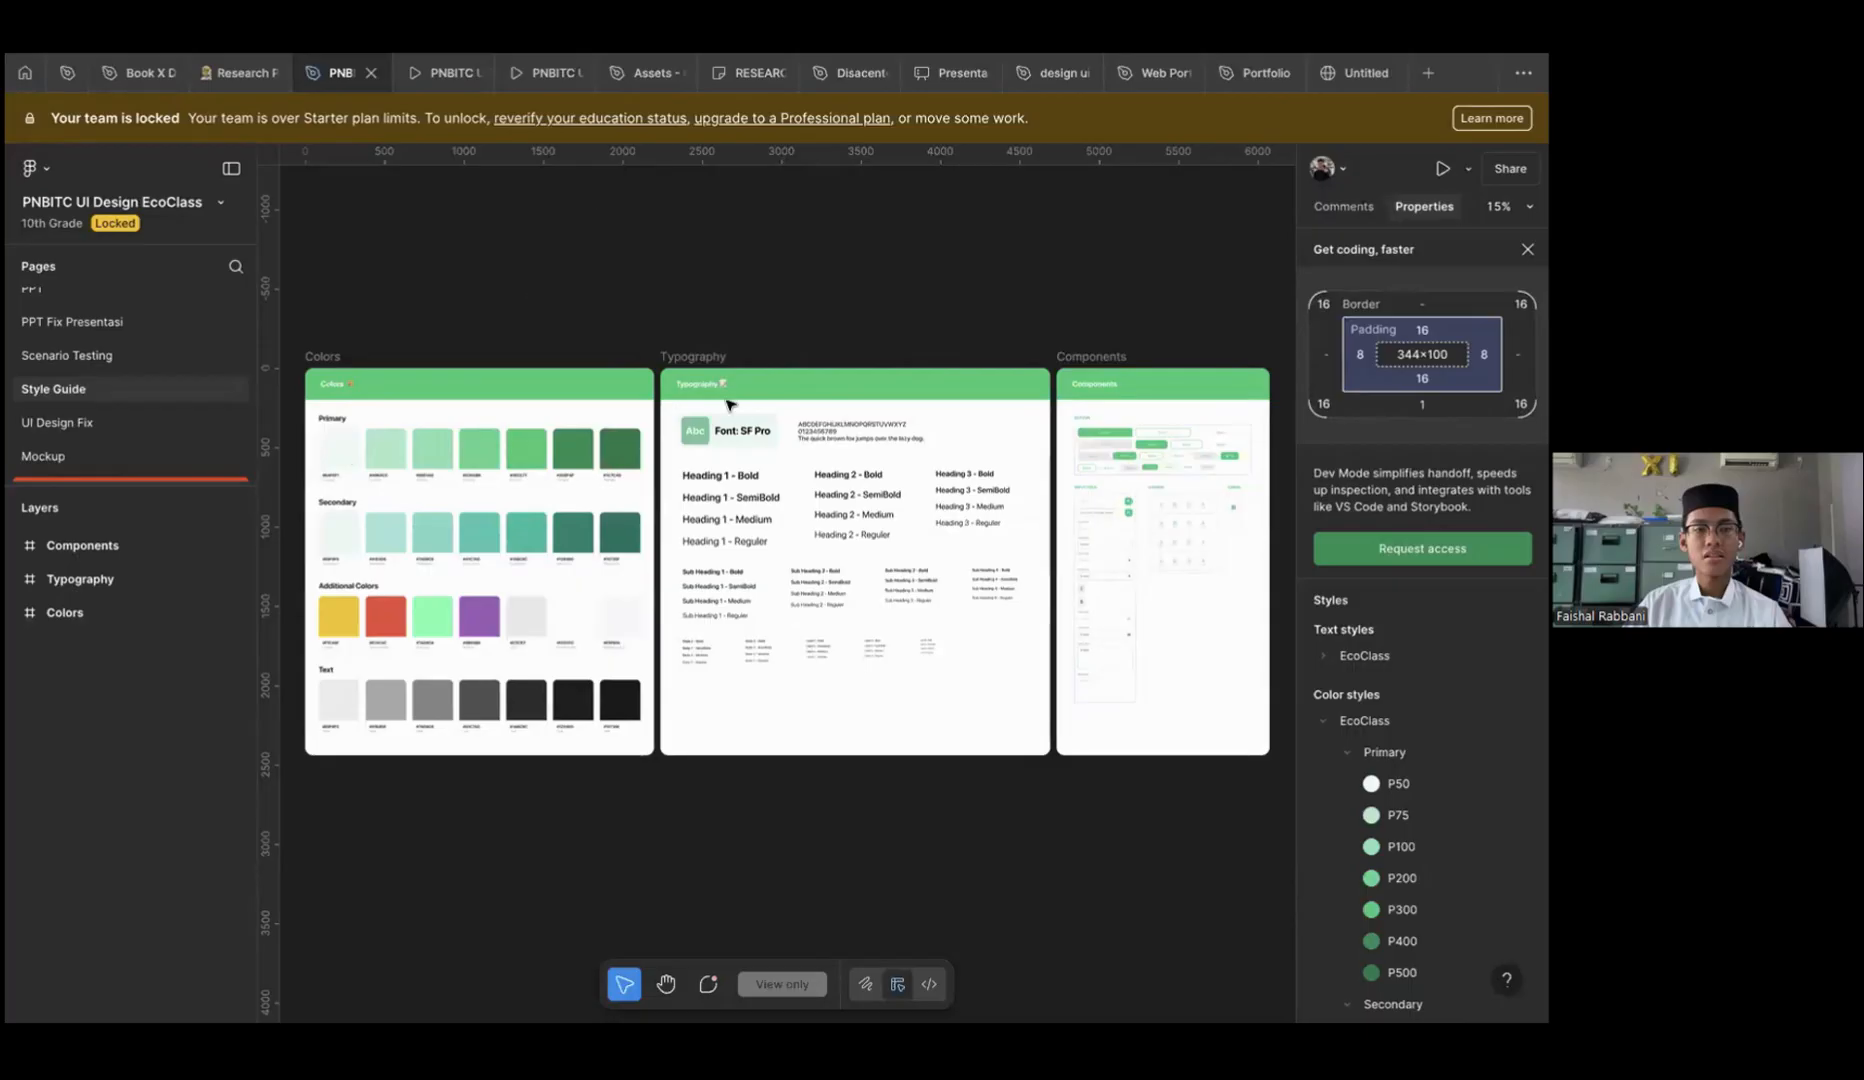
scroll(727, 404, up, 3)
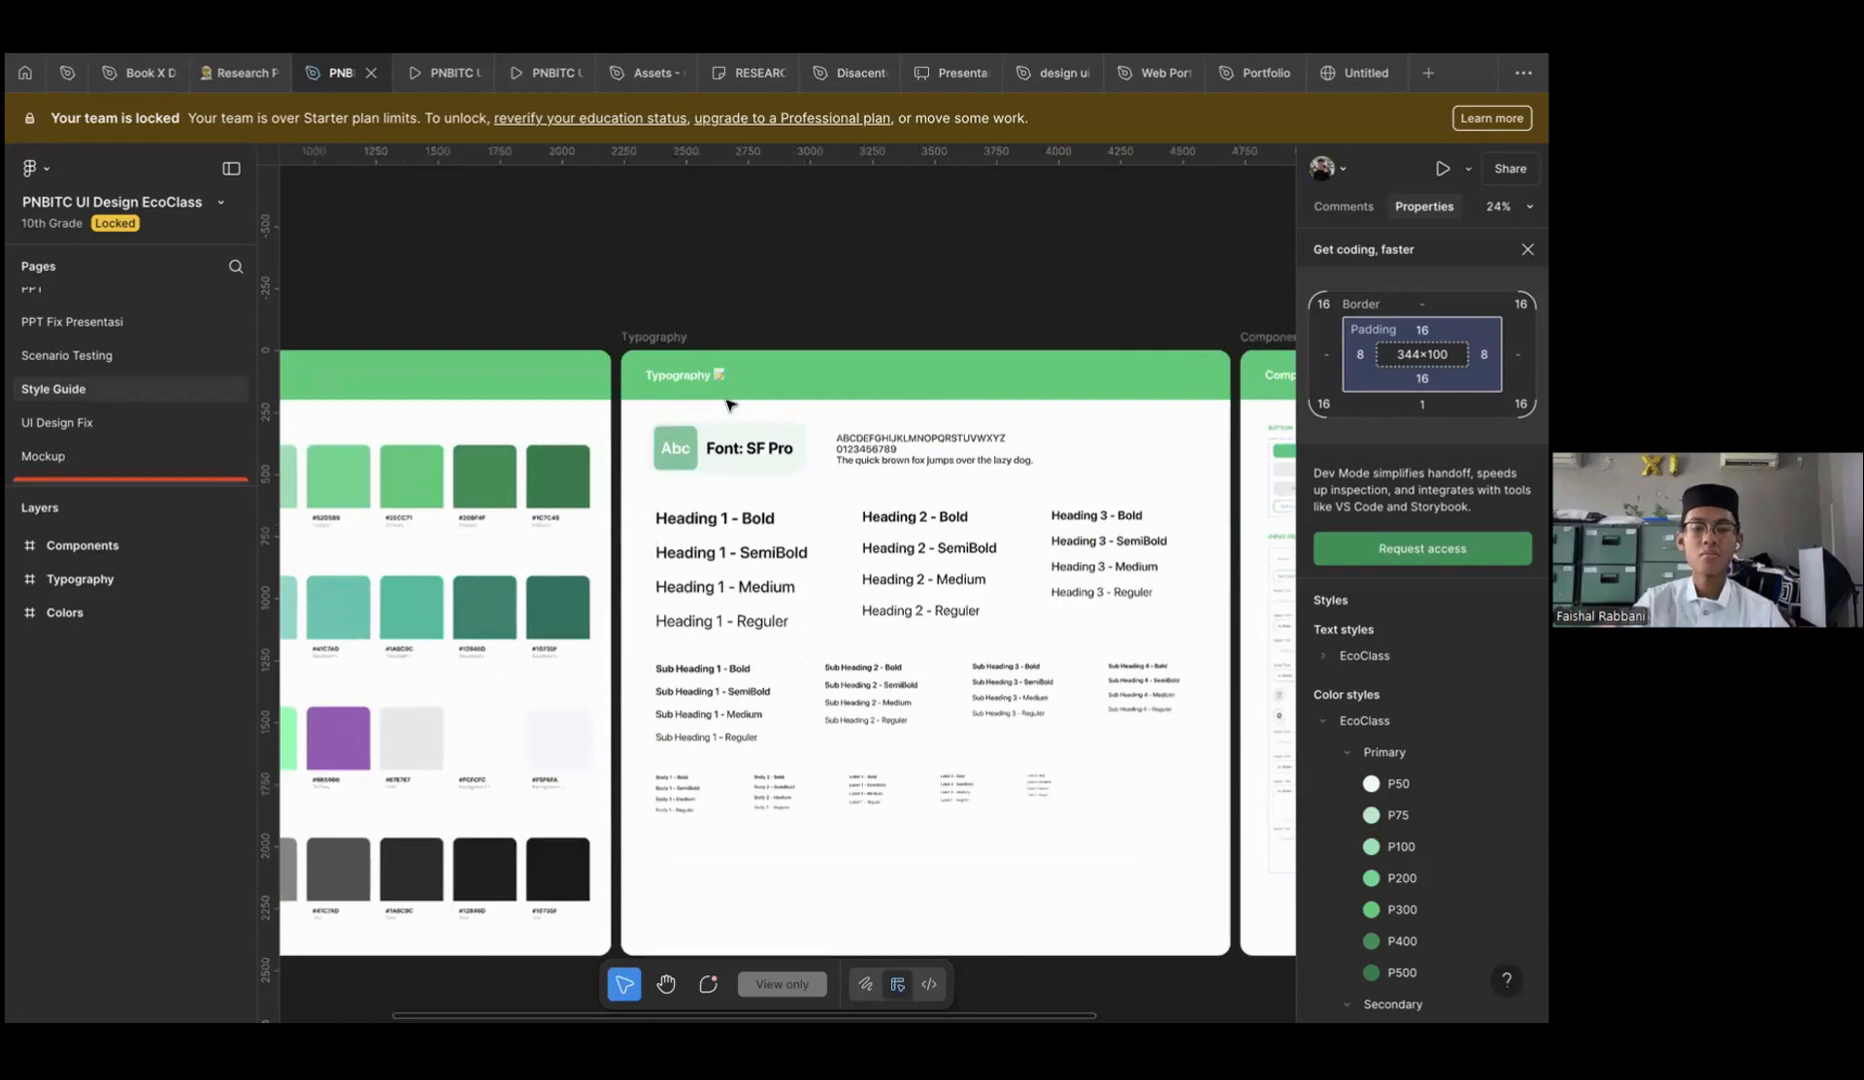
scroll(727, 404, left, 5)
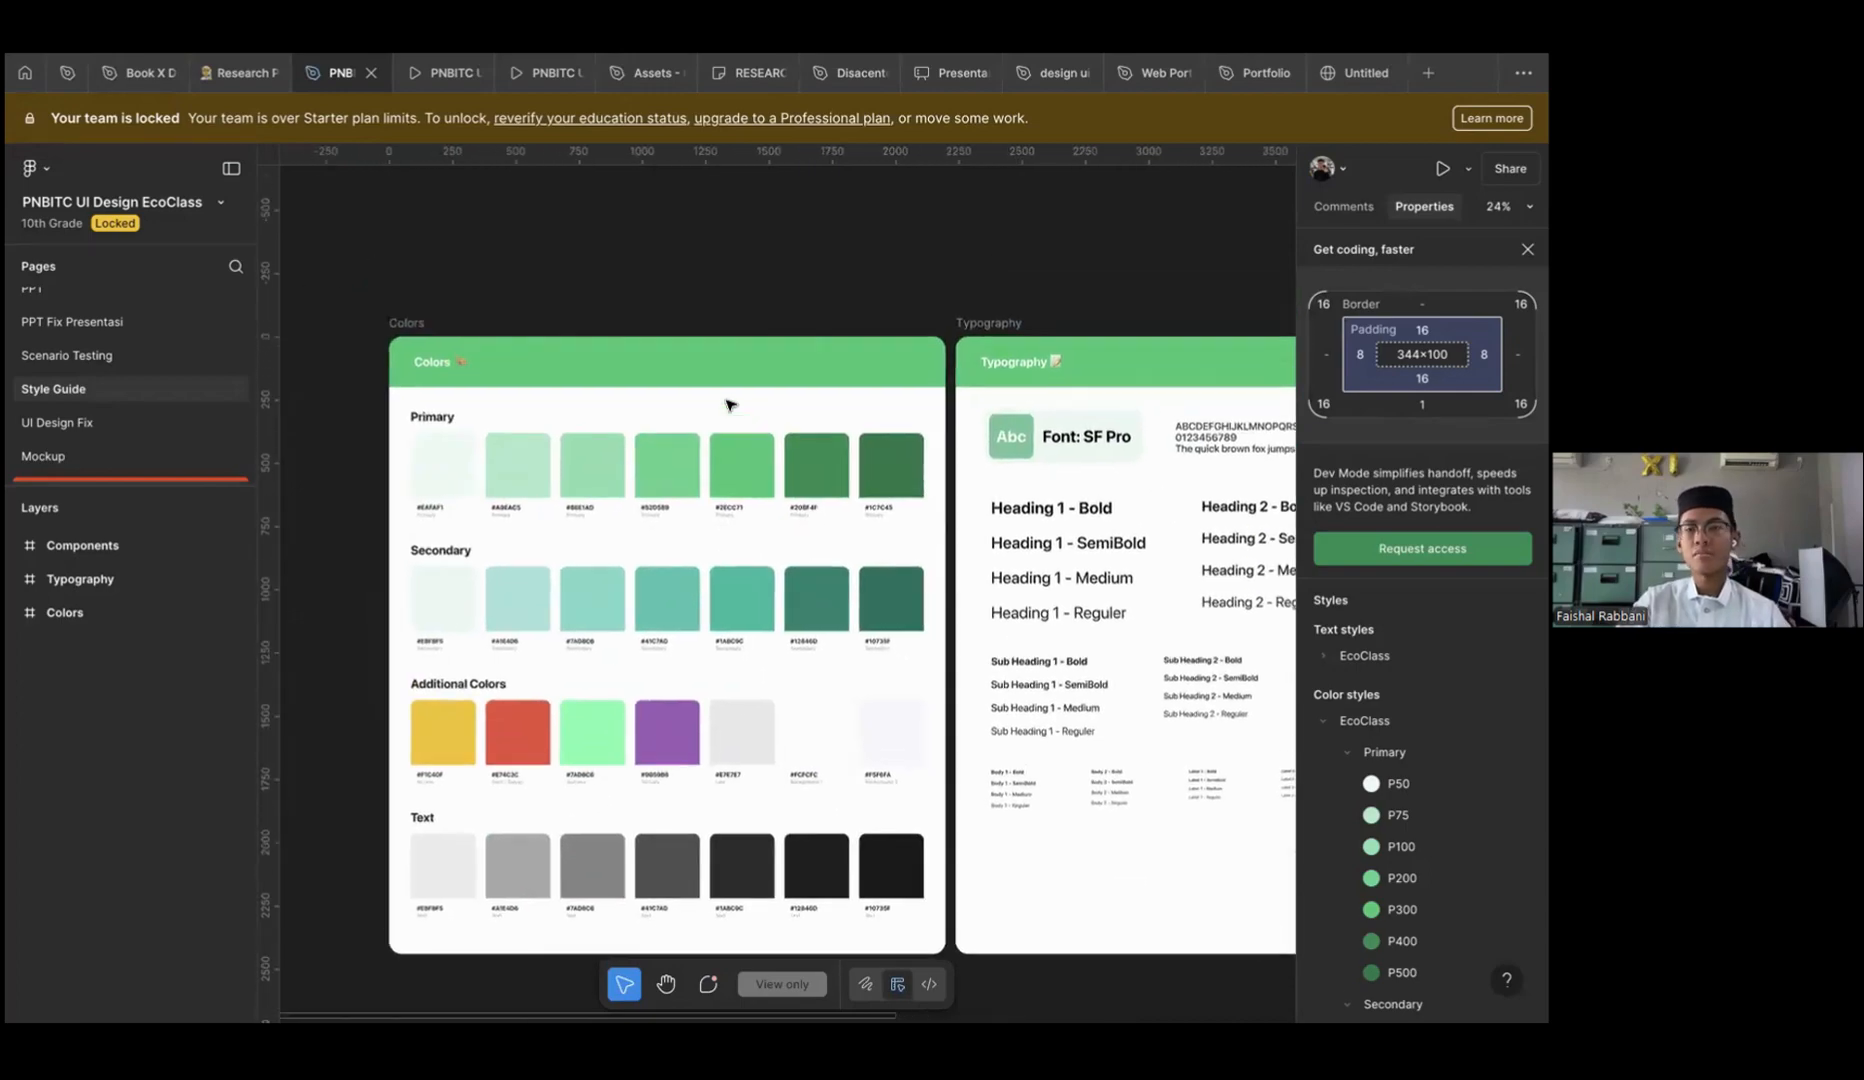
scroll(727, 404, up, 2)
scroll(727, 404, left, 1)
scroll(727, 404, down, 6)
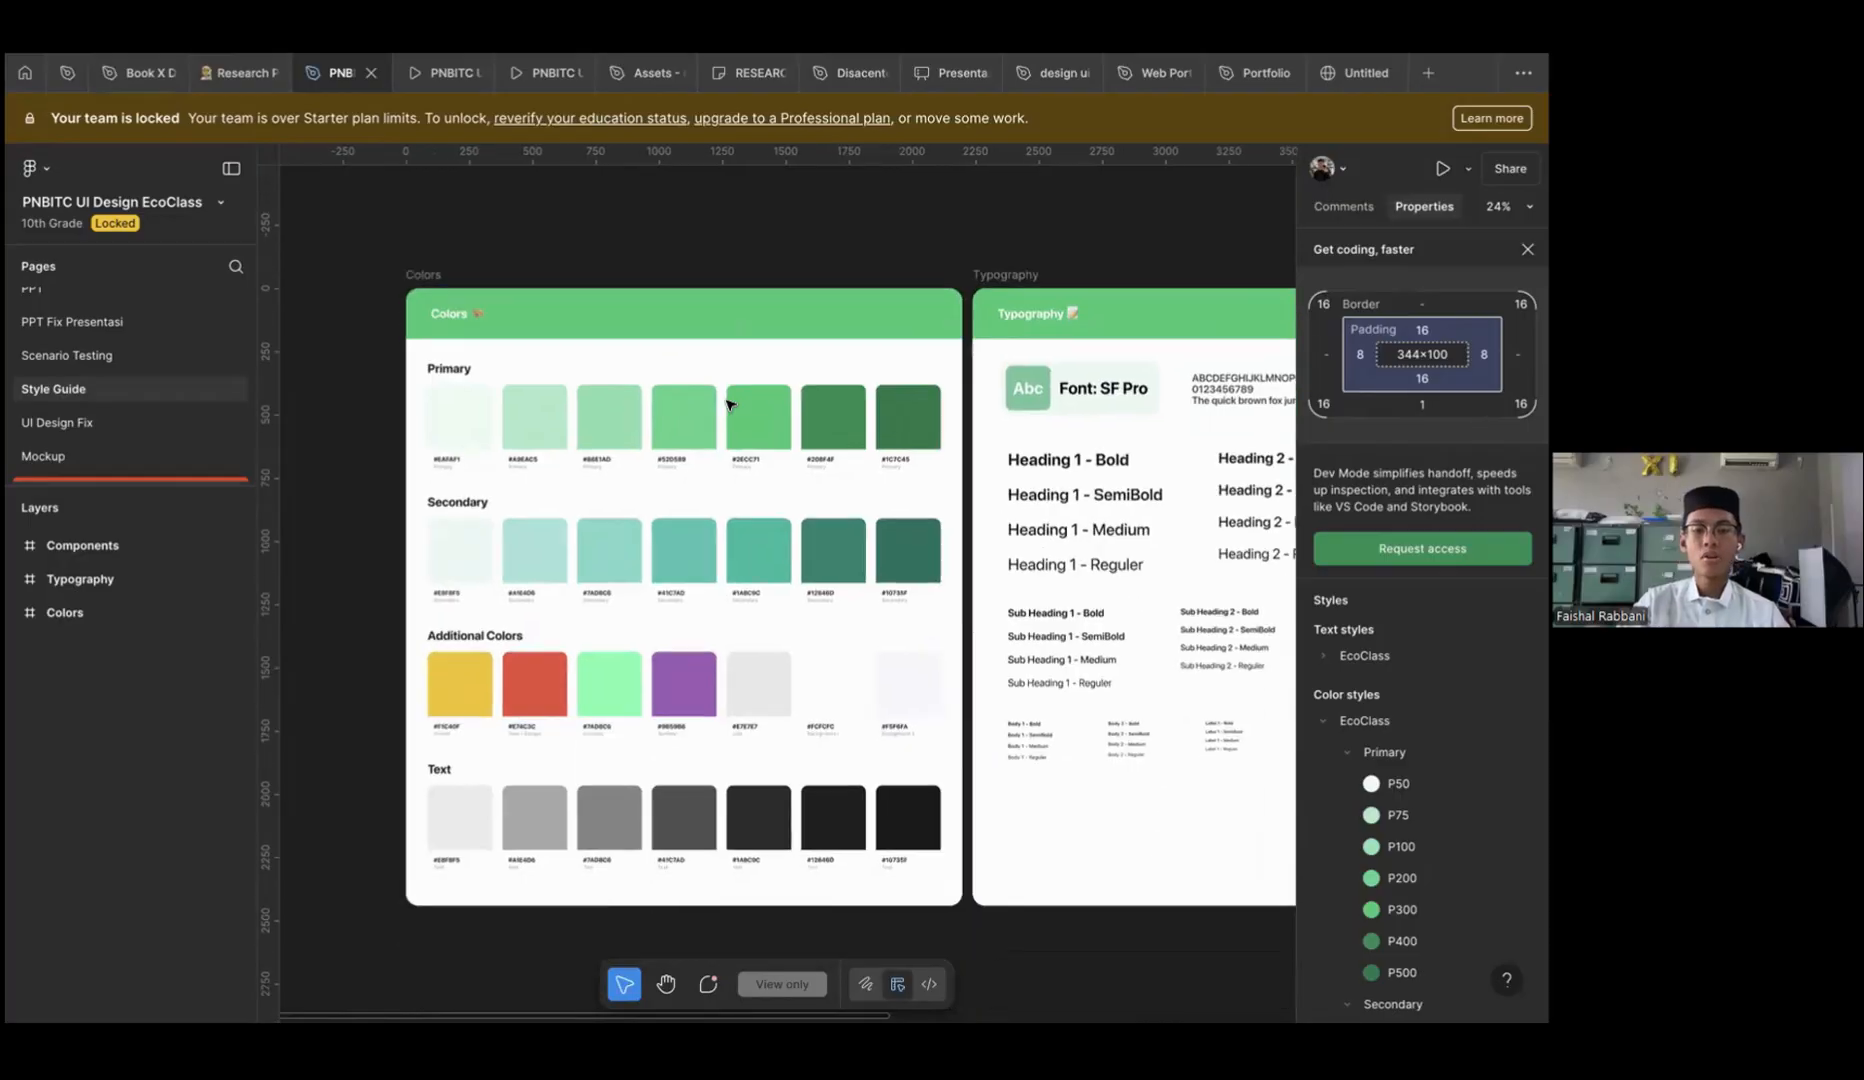
scroll(727, 404, left, 4)
scroll(727, 404, right, 1)
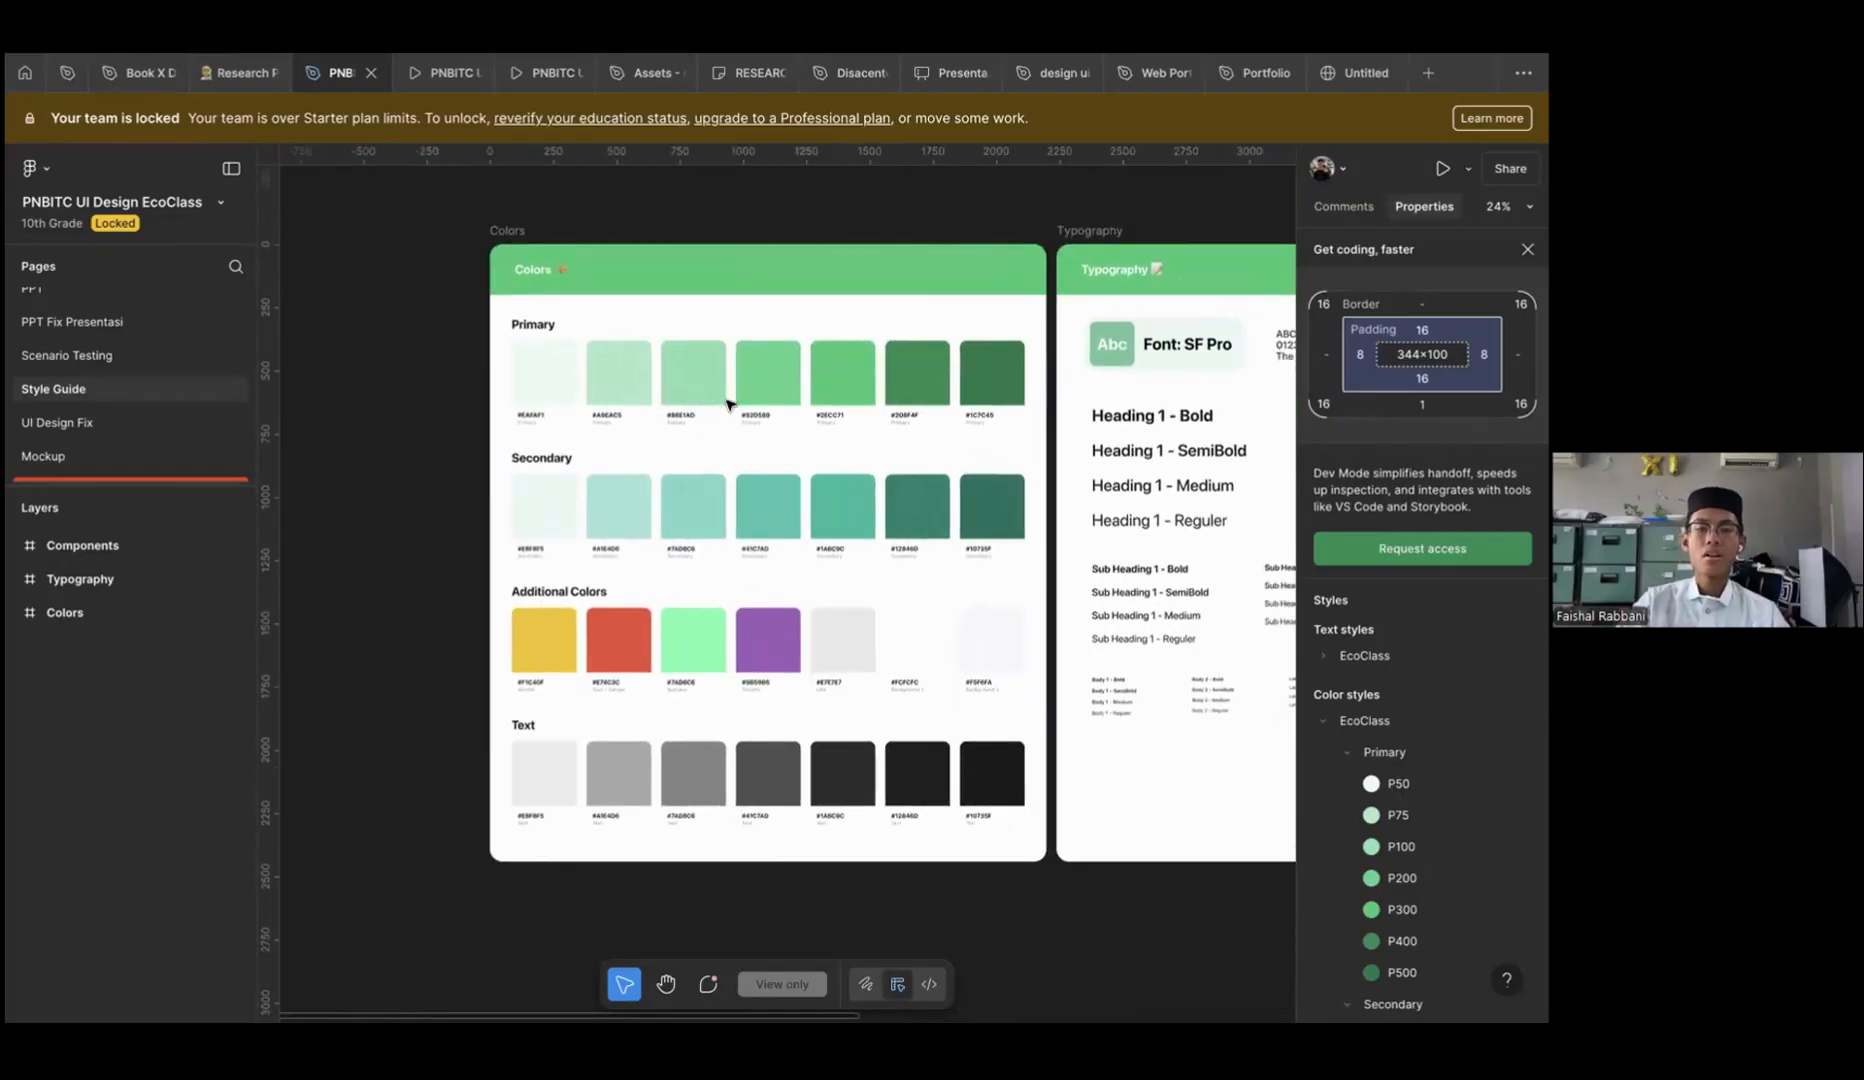
scroll(727, 404, up, 4)
scroll(727, 404, down, 3)
scroll(727, 404, down, 1)
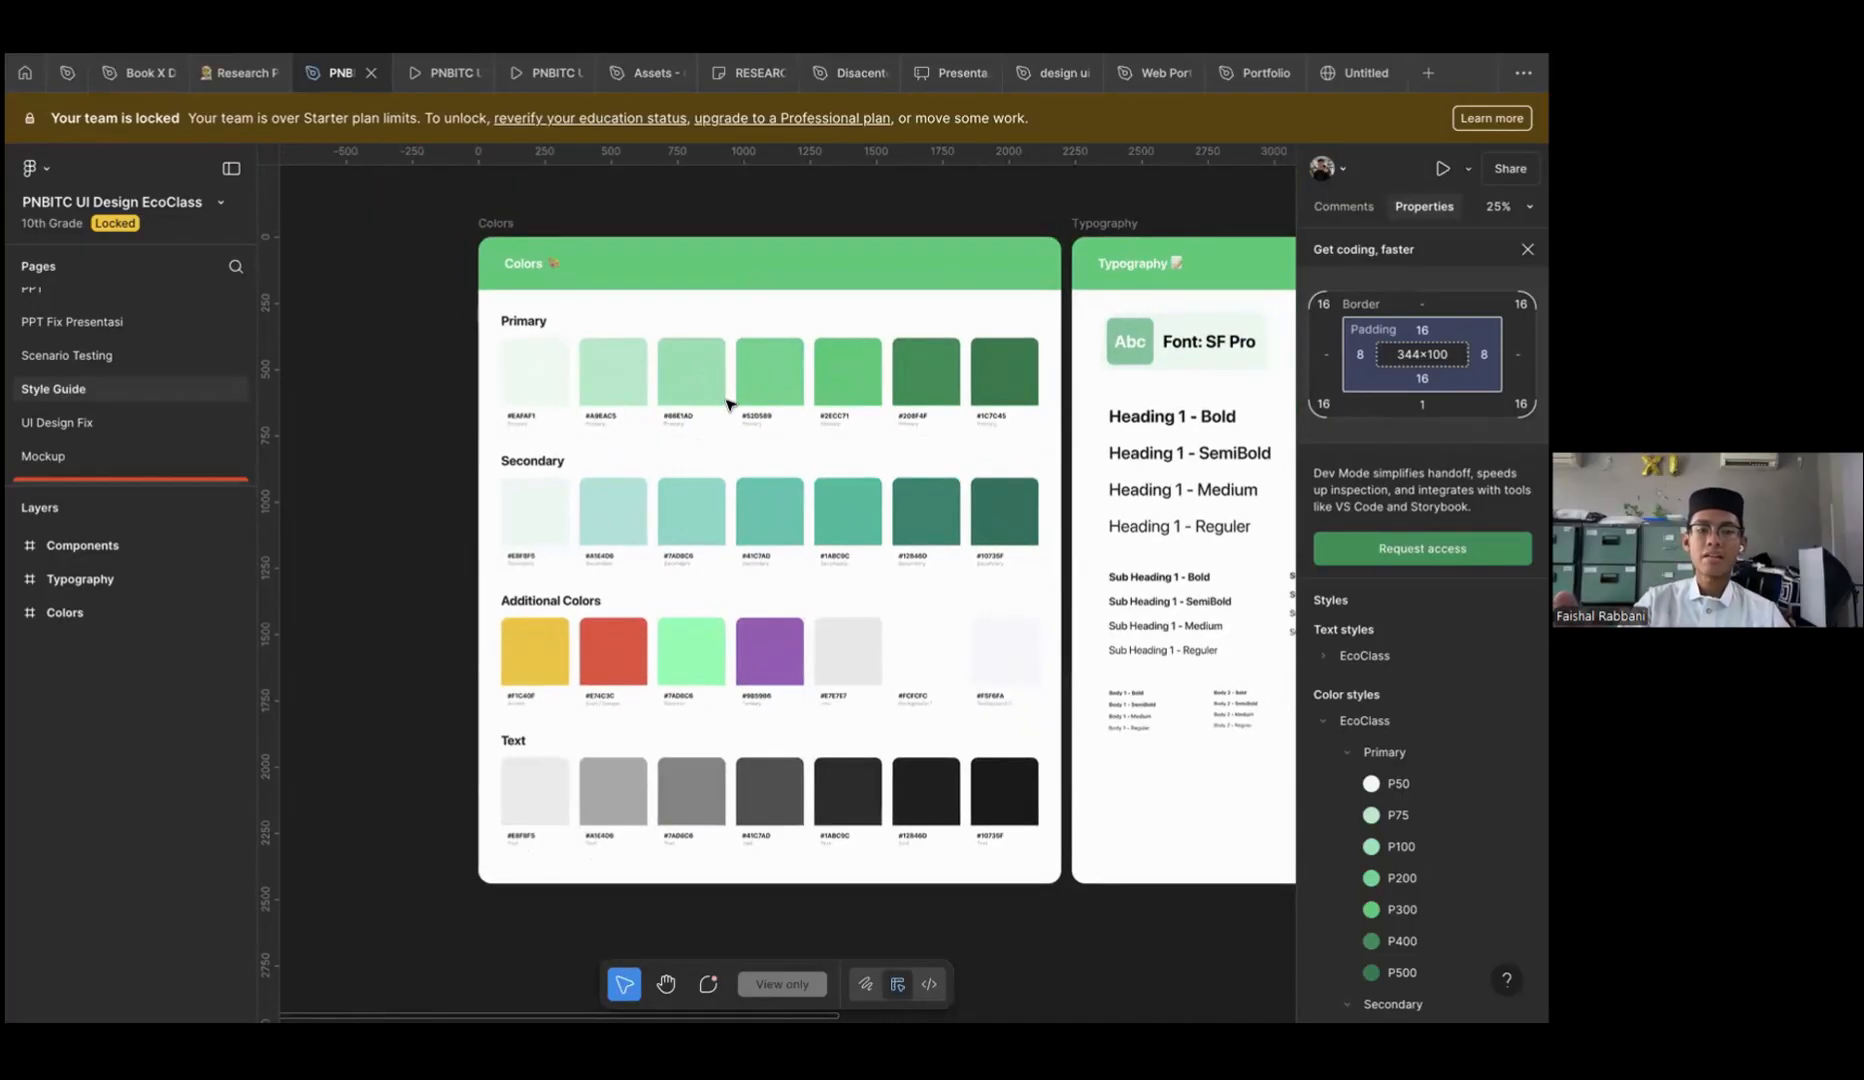
Survey the style guide from the Colors frame across the Typography frame to the Components frame
scroll(727, 404, right, 6)
scroll(727, 404, left, 6)
scroll(727, 404, up, 1)
scroll(727, 404, right, 8)
scroll(727, 404, down, 2)
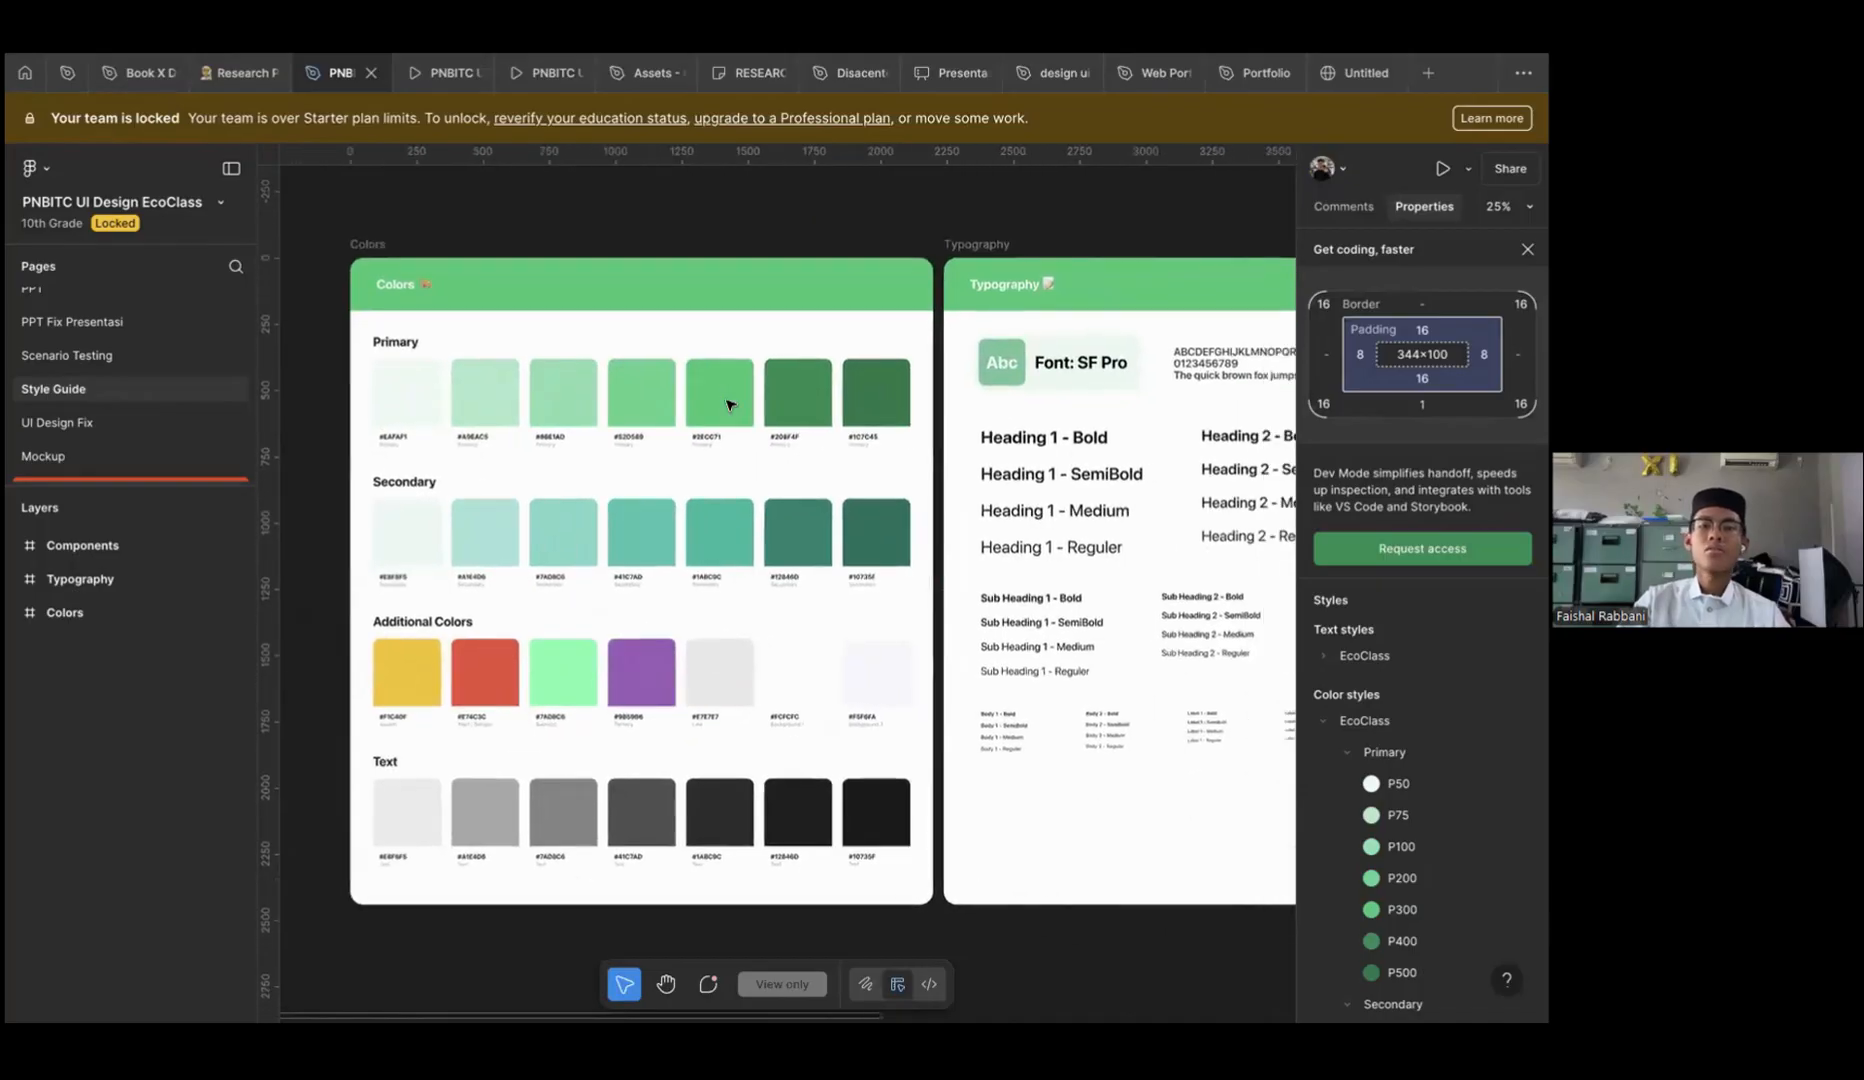
scroll(727, 404, left, 5)
scroll(727, 404, right, 18)
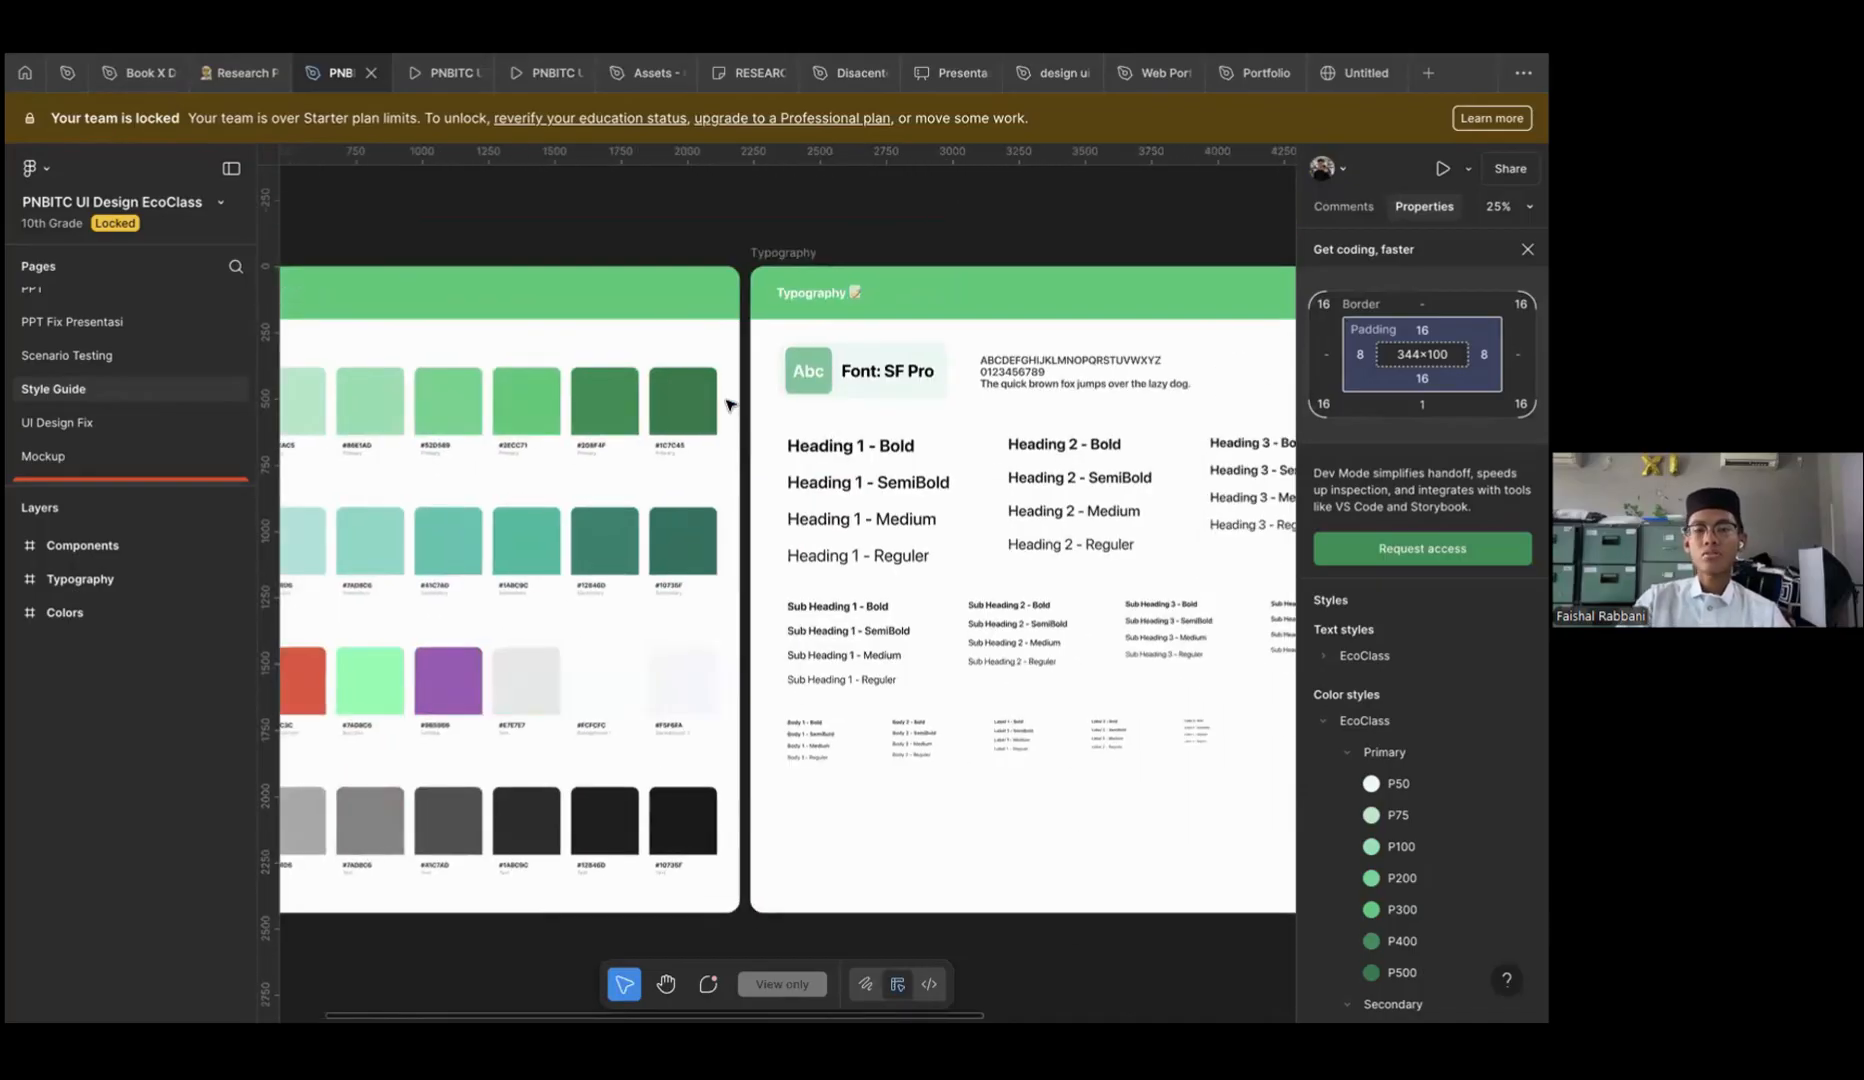
scroll(499, 276, up, 3)
scroll(499, 276, right, 1)
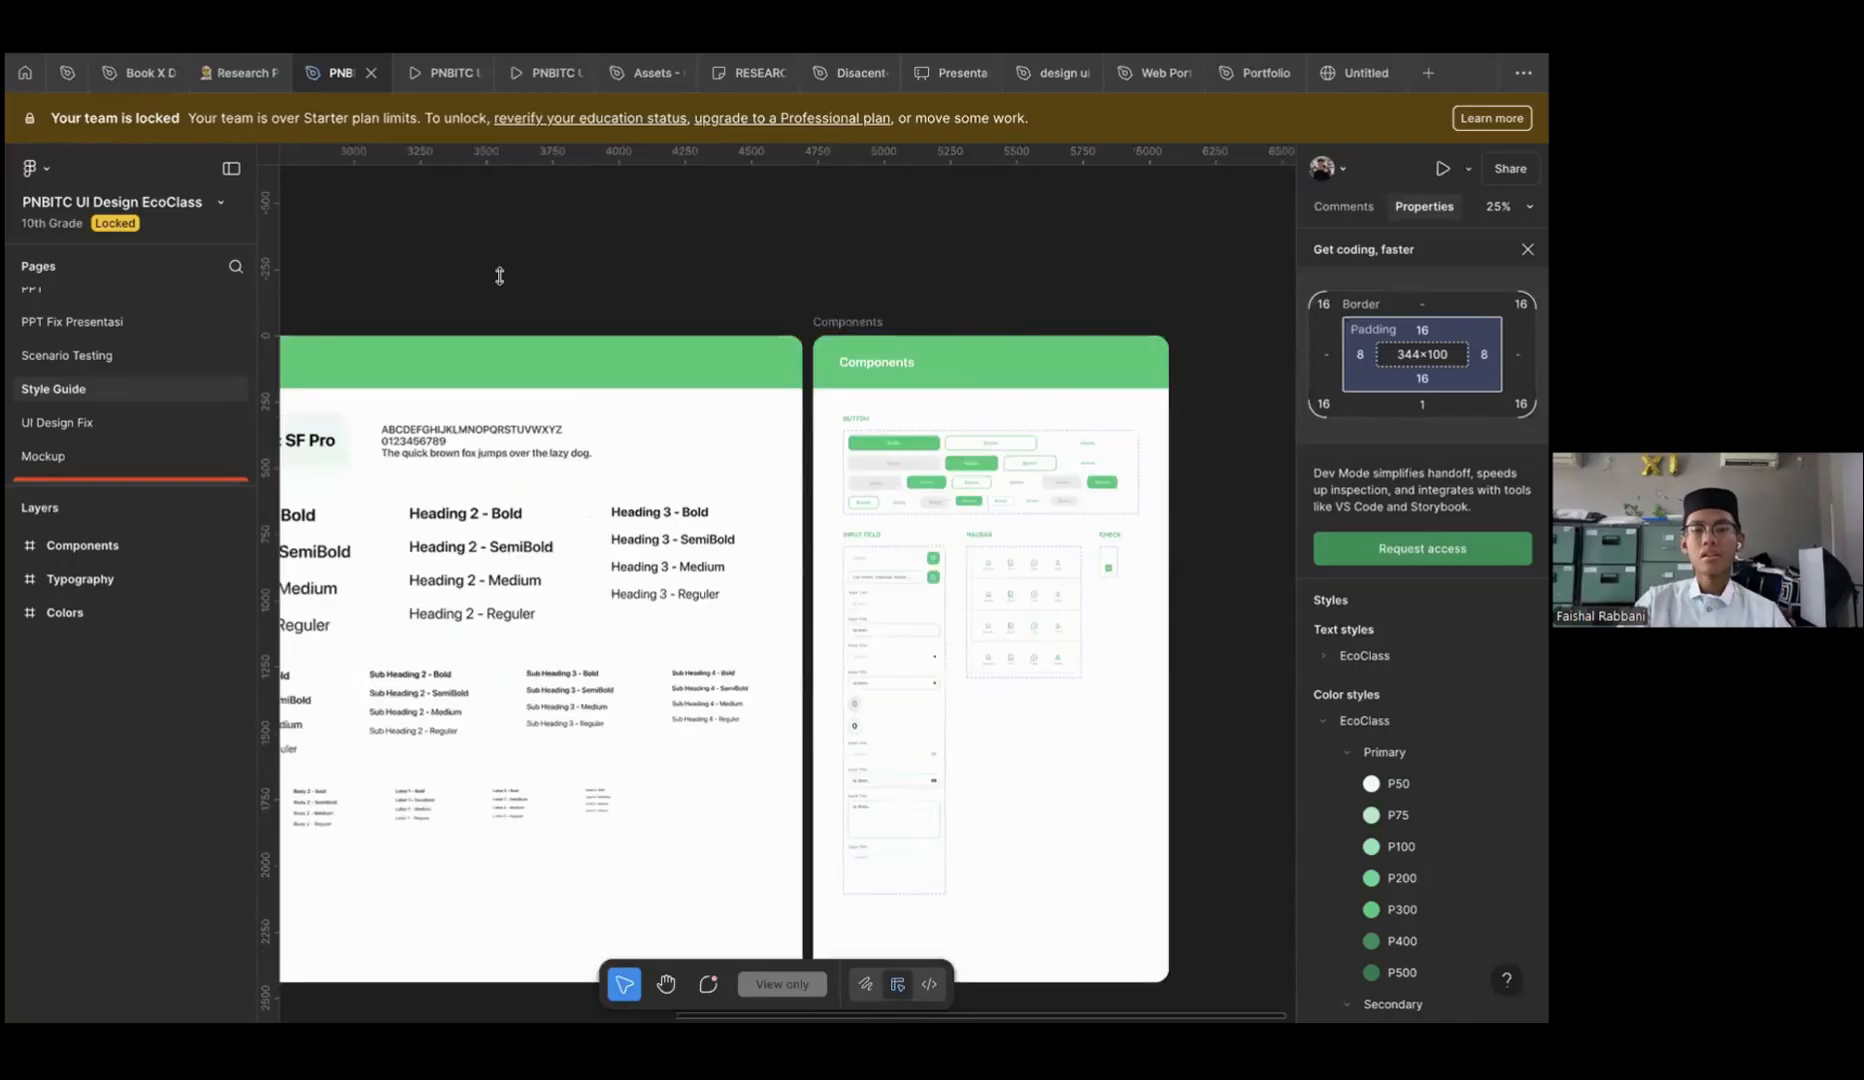
scroll(499, 276, down, 1)
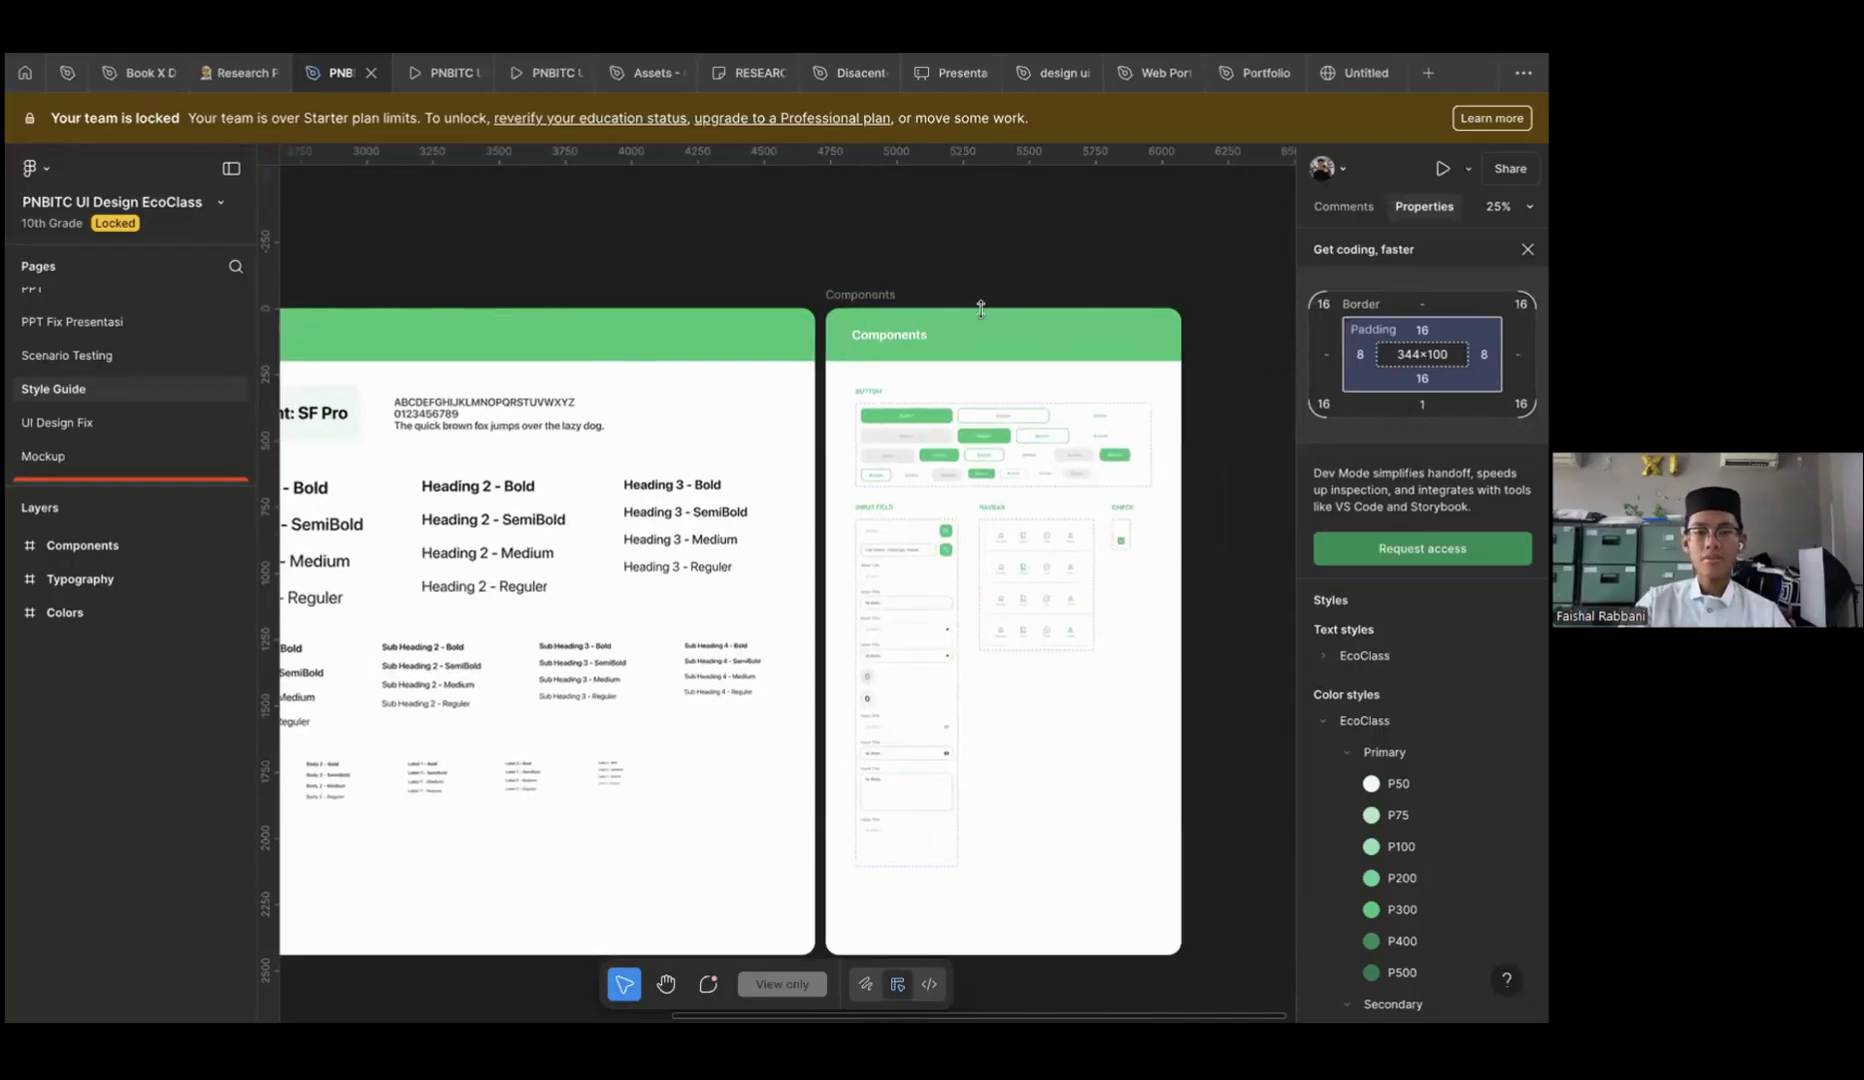
scroll(982, 304, left, 10)
scroll(887, 346, right, 8)
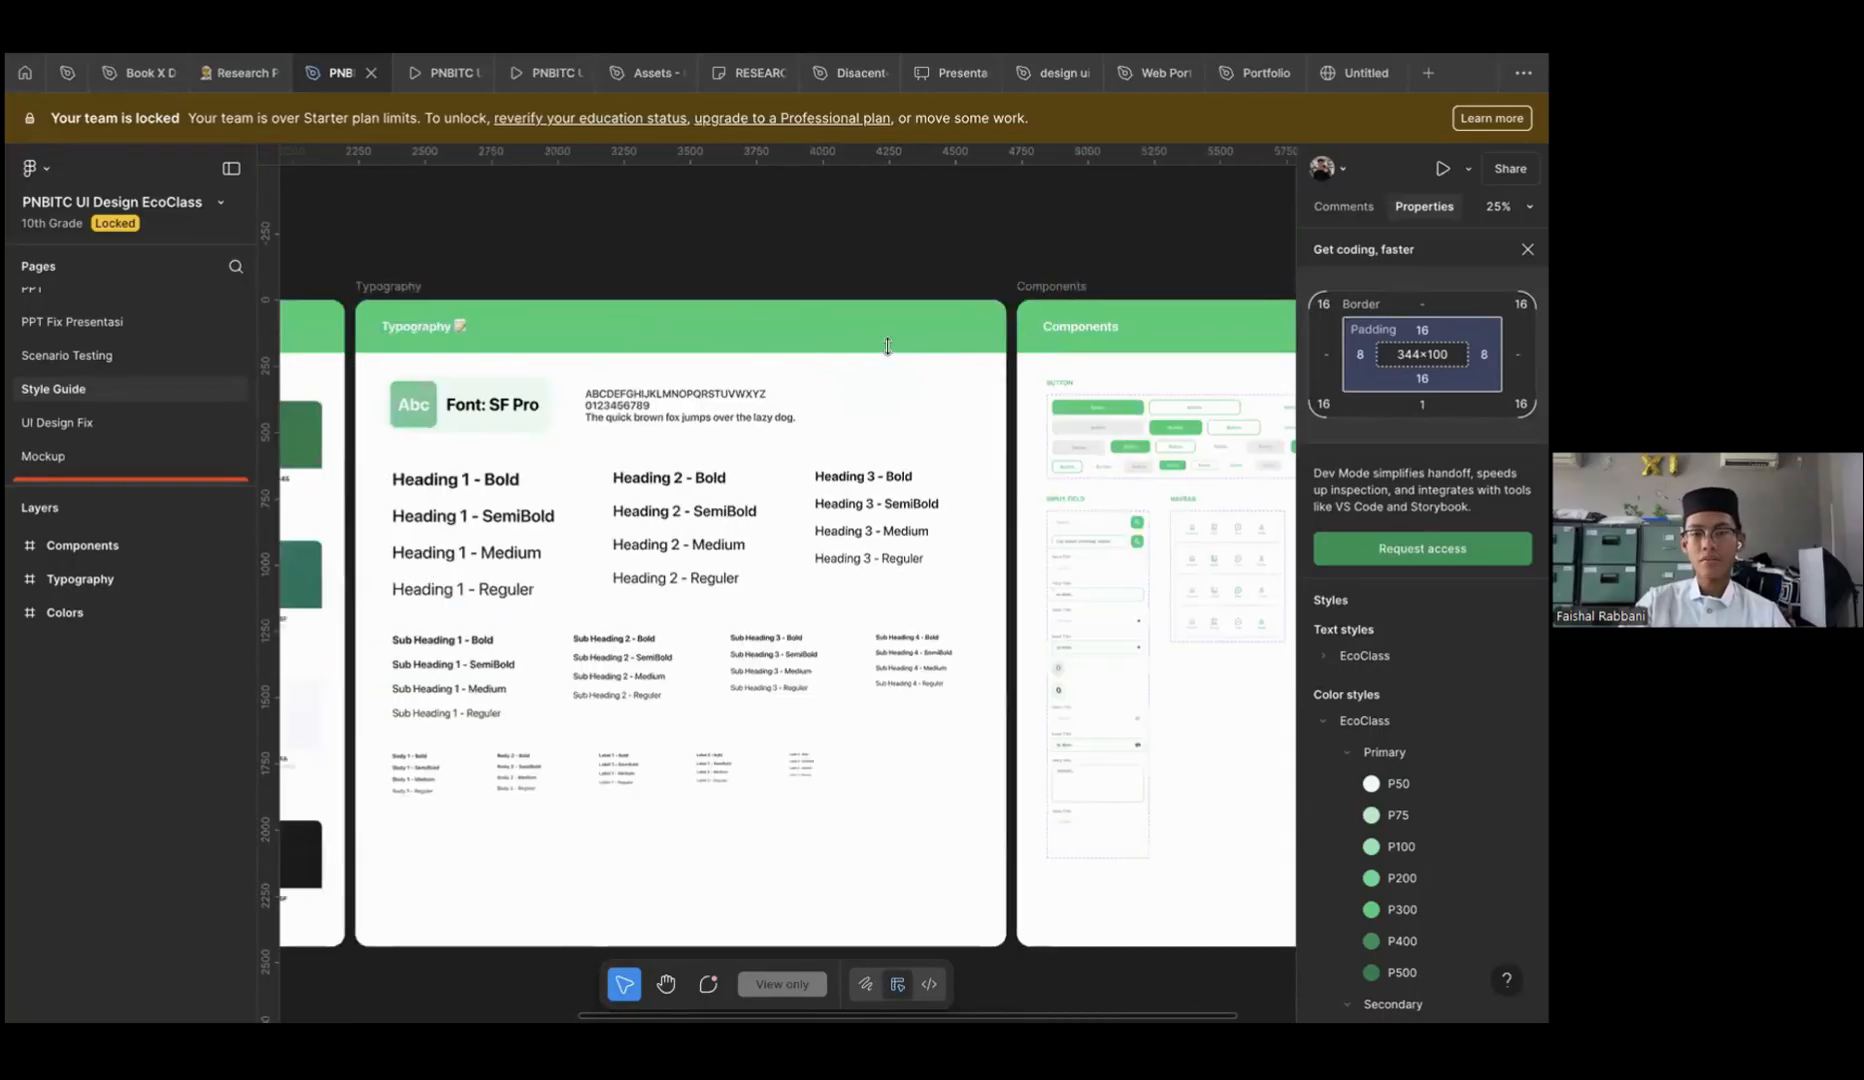
Return to the Colors frame and examine its swatches and hex codes up close, from Primary down to Text
scroll(887, 346, left, 10)
scroll(887, 346, up, 1)
scroll(887, 346, left, 5)
scroll(887, 346, right, 2)
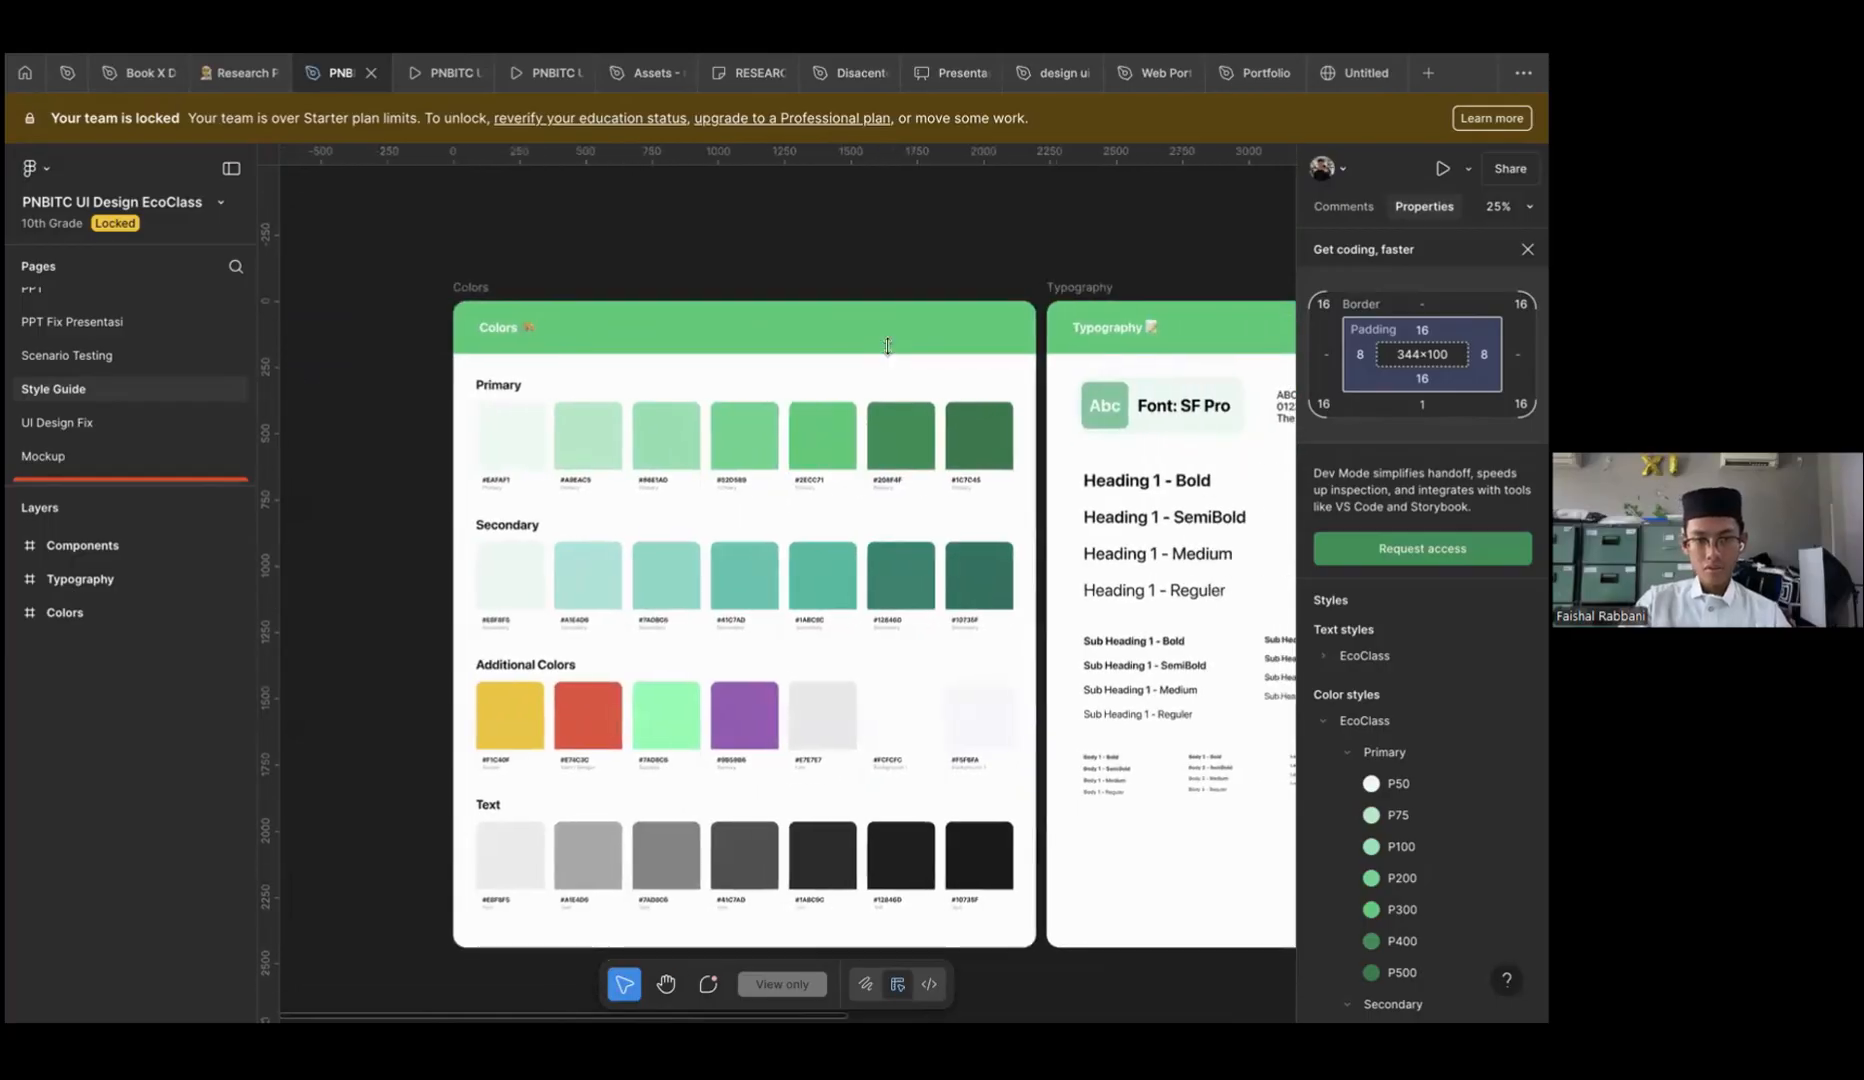
scroll(887, 346, up, 2)
scroll(887, 346, up, 1)
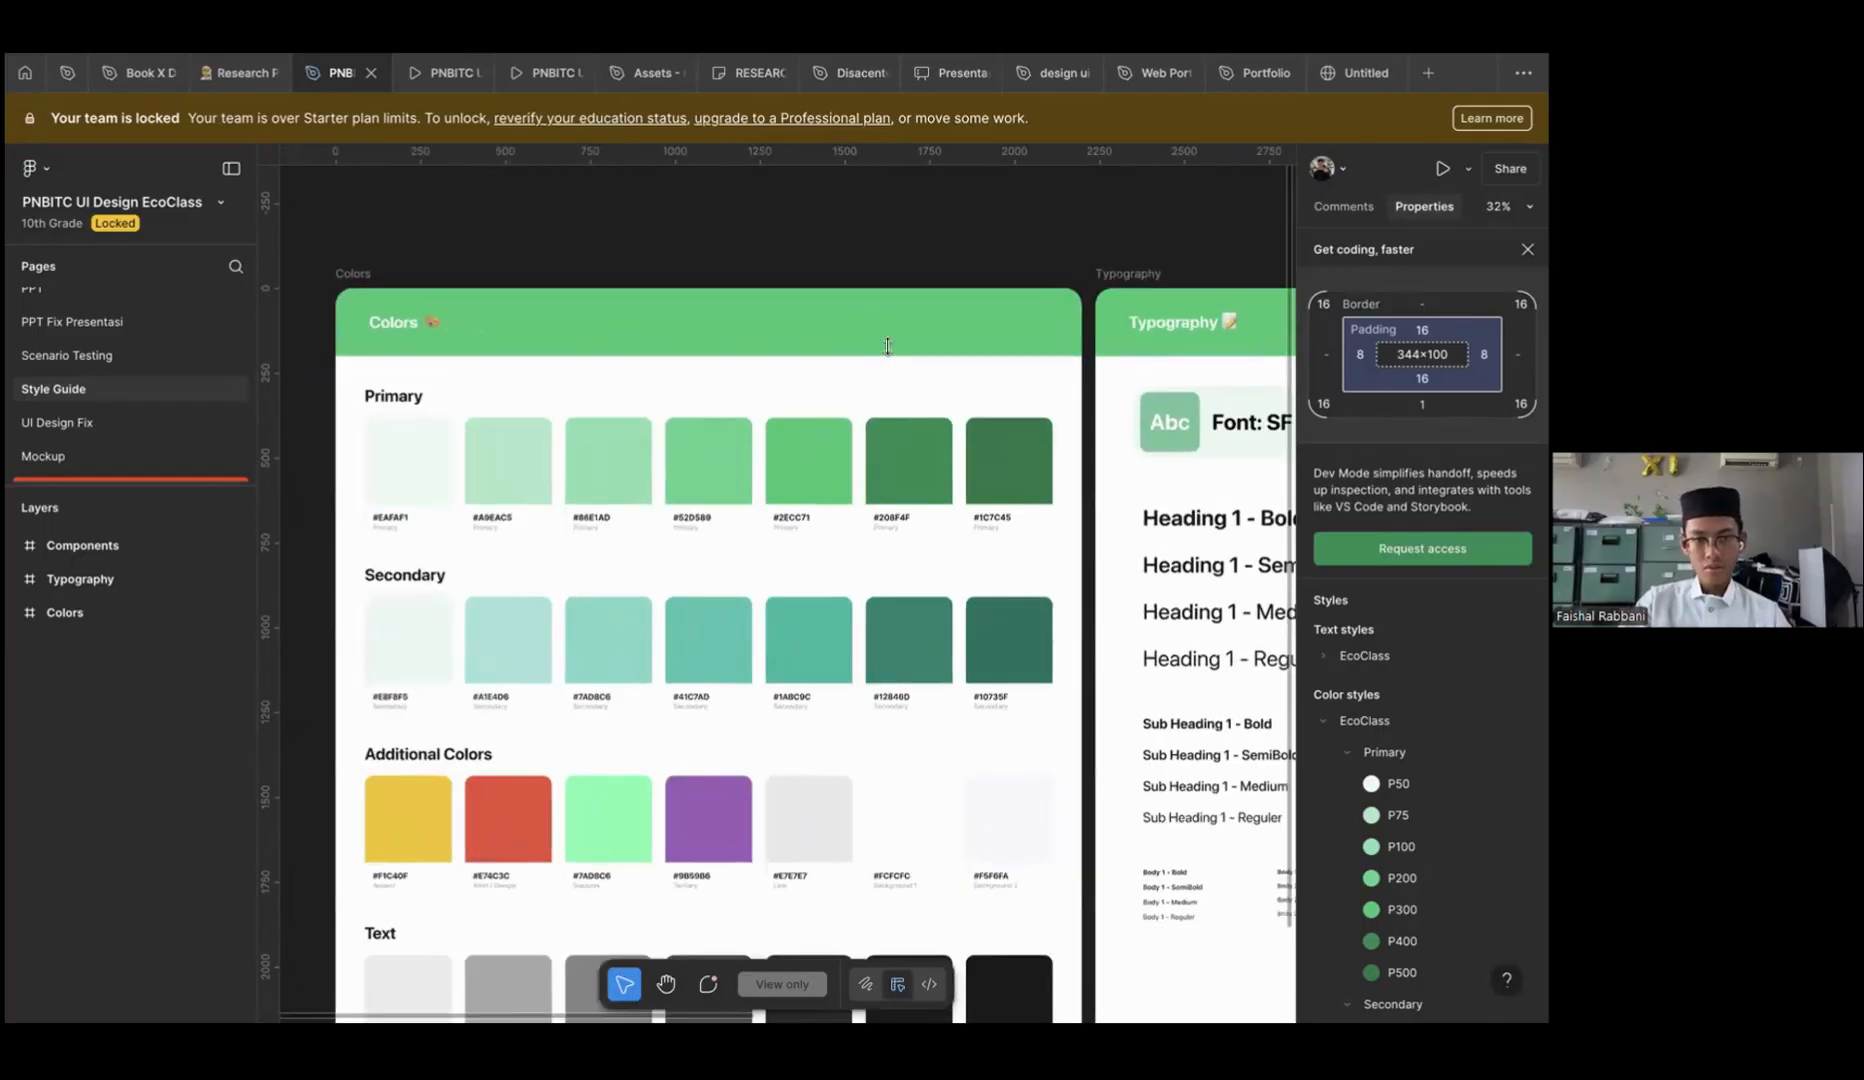
scroll(887, 346, up, 1)
scroll(653, 266, left, 2)
scroll(653, 266, up, 1)
scroll(632, 266, right, 1)
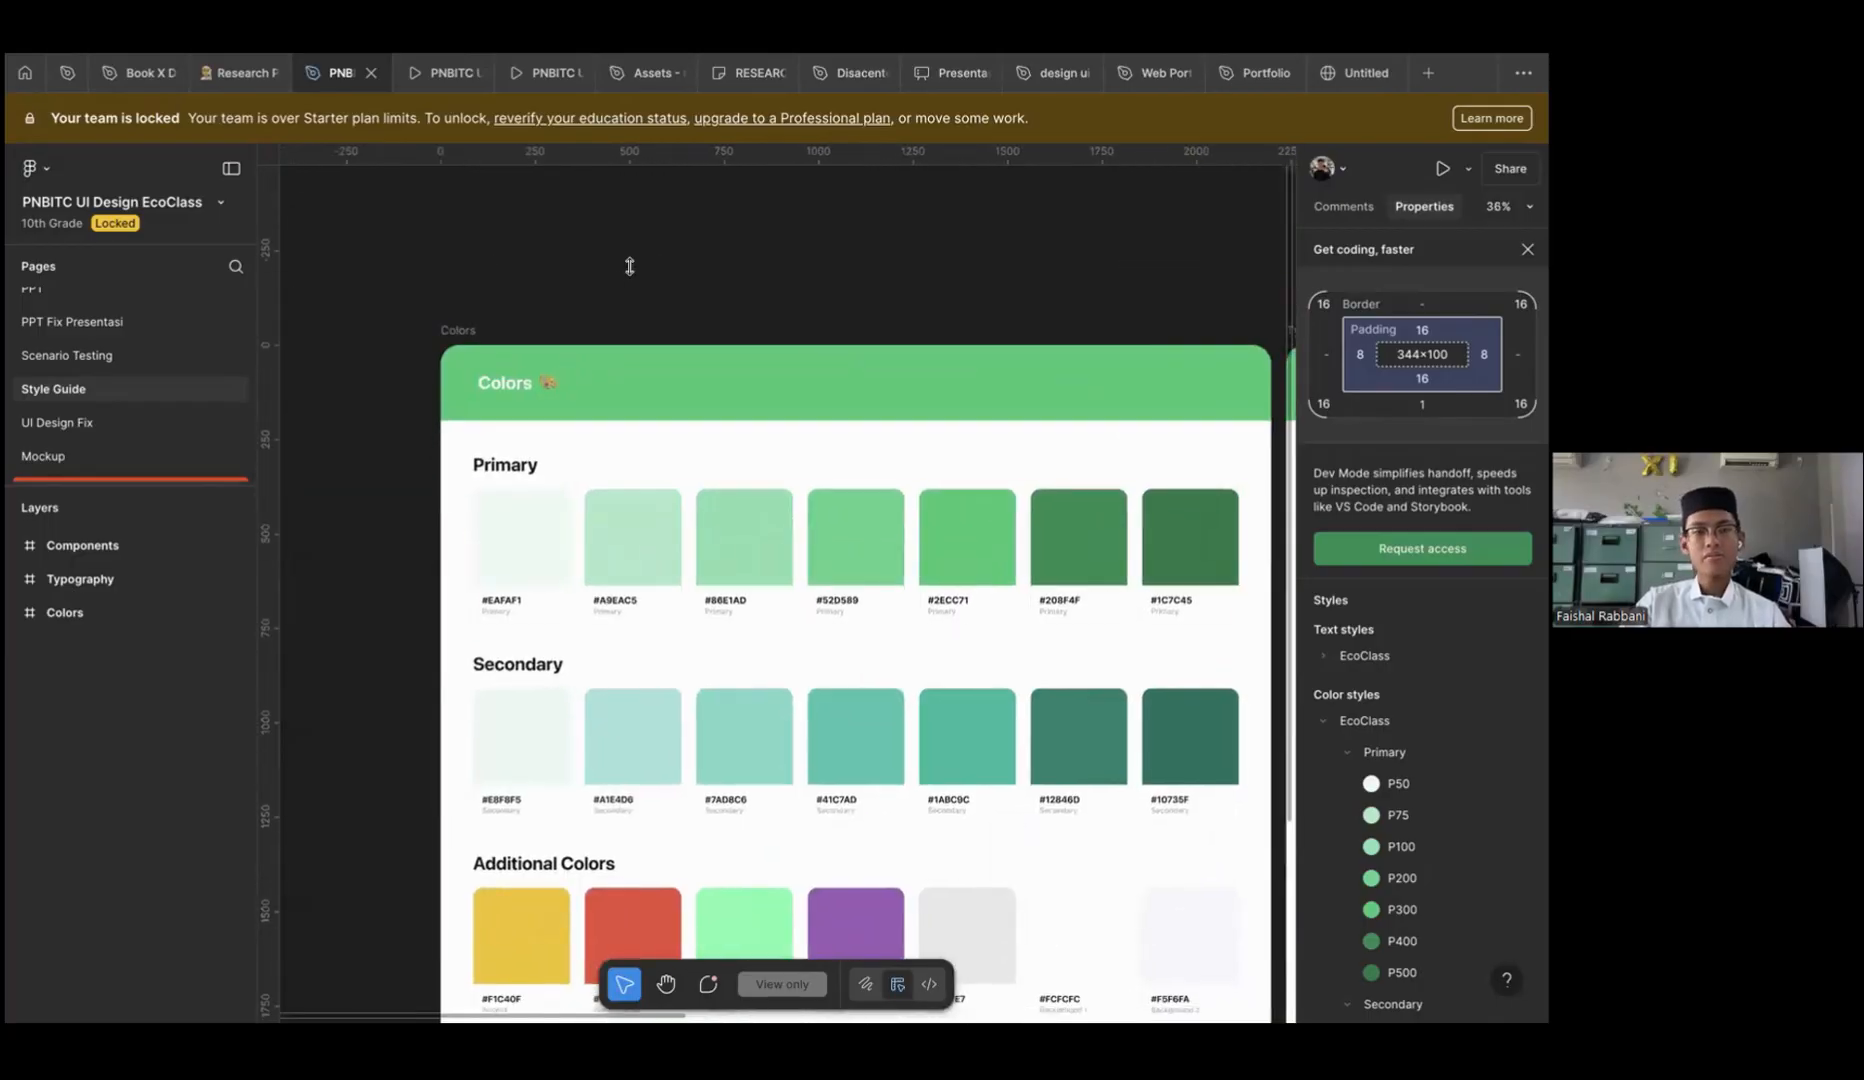
click(630, 267)
click(630, 267)
scroll(630, 267, down, 3)
scroll(630, 267, right, 1)
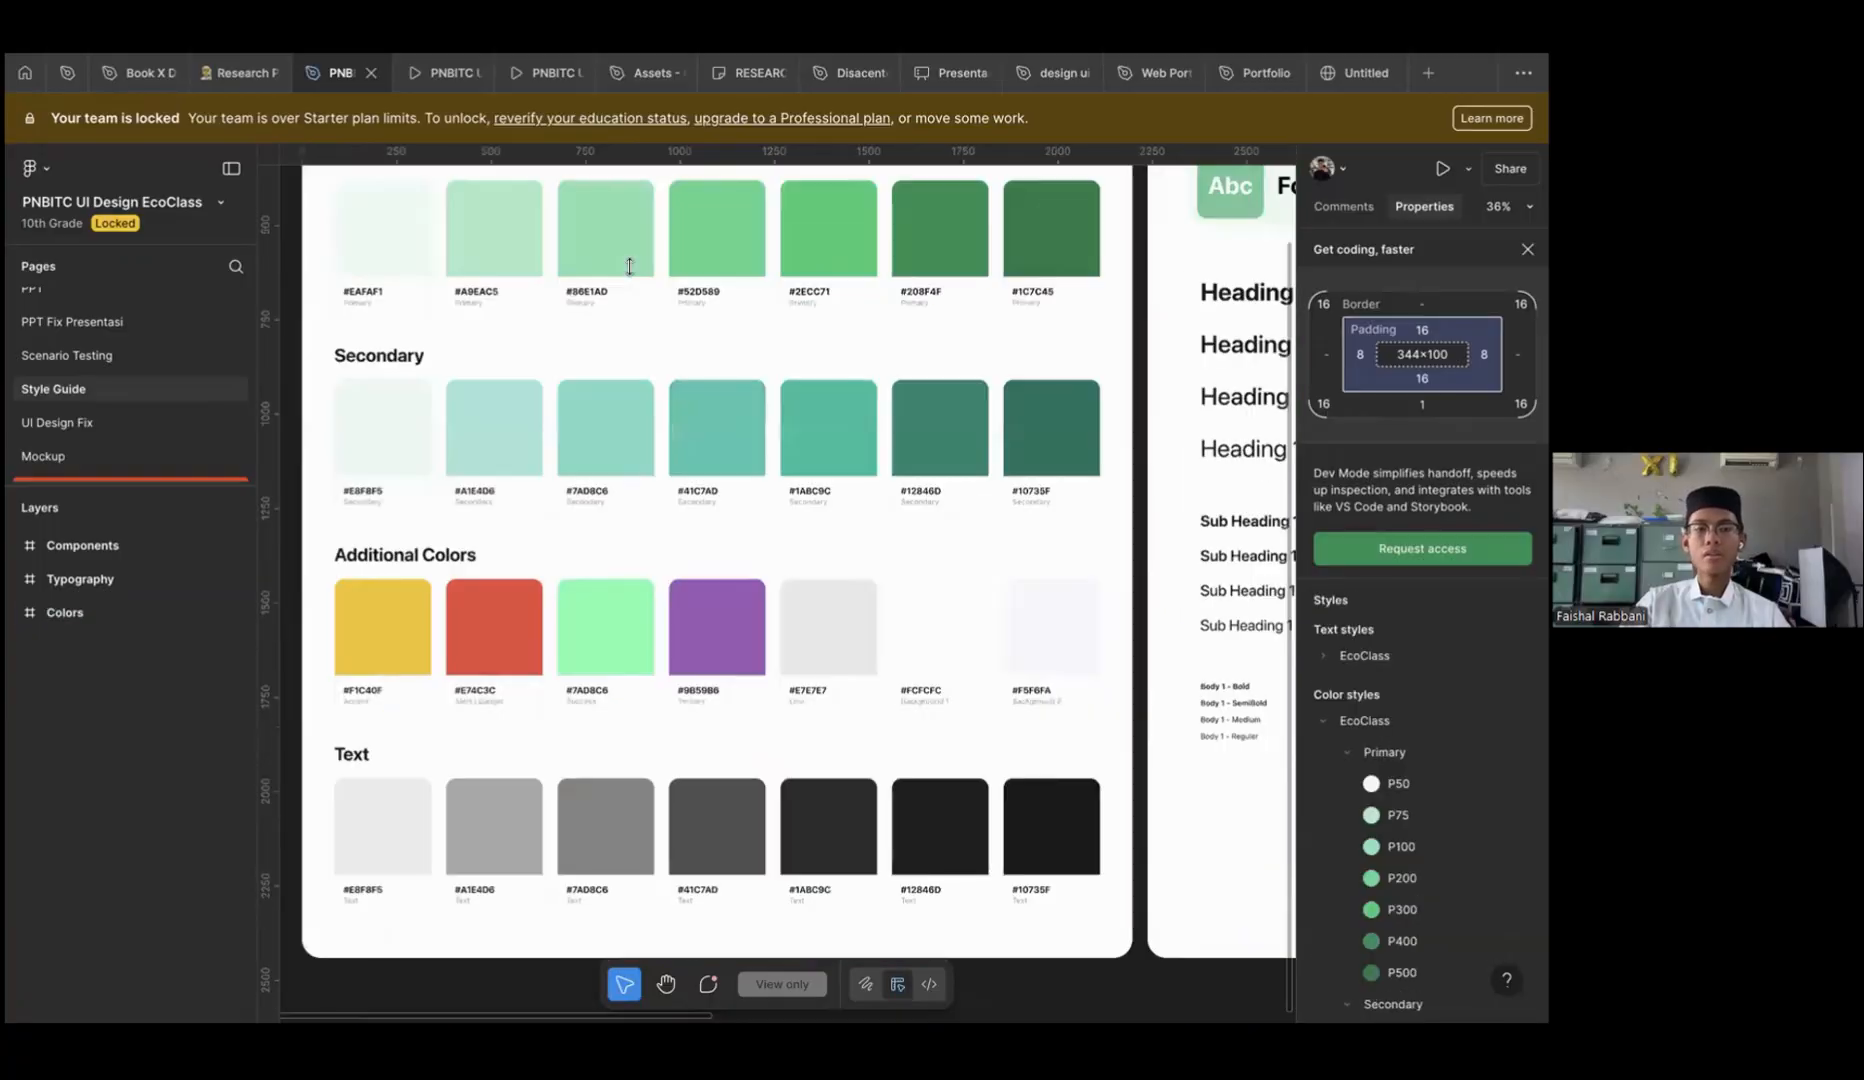
scroll(430, 319, up, 1)
scroll(430, 319, up, 2)
scroll(430, 319, right, 1)
Point out the Primary, Secondary, Additional Colors and Text swatch rows one after another in the Colors frame
click(378, 420)
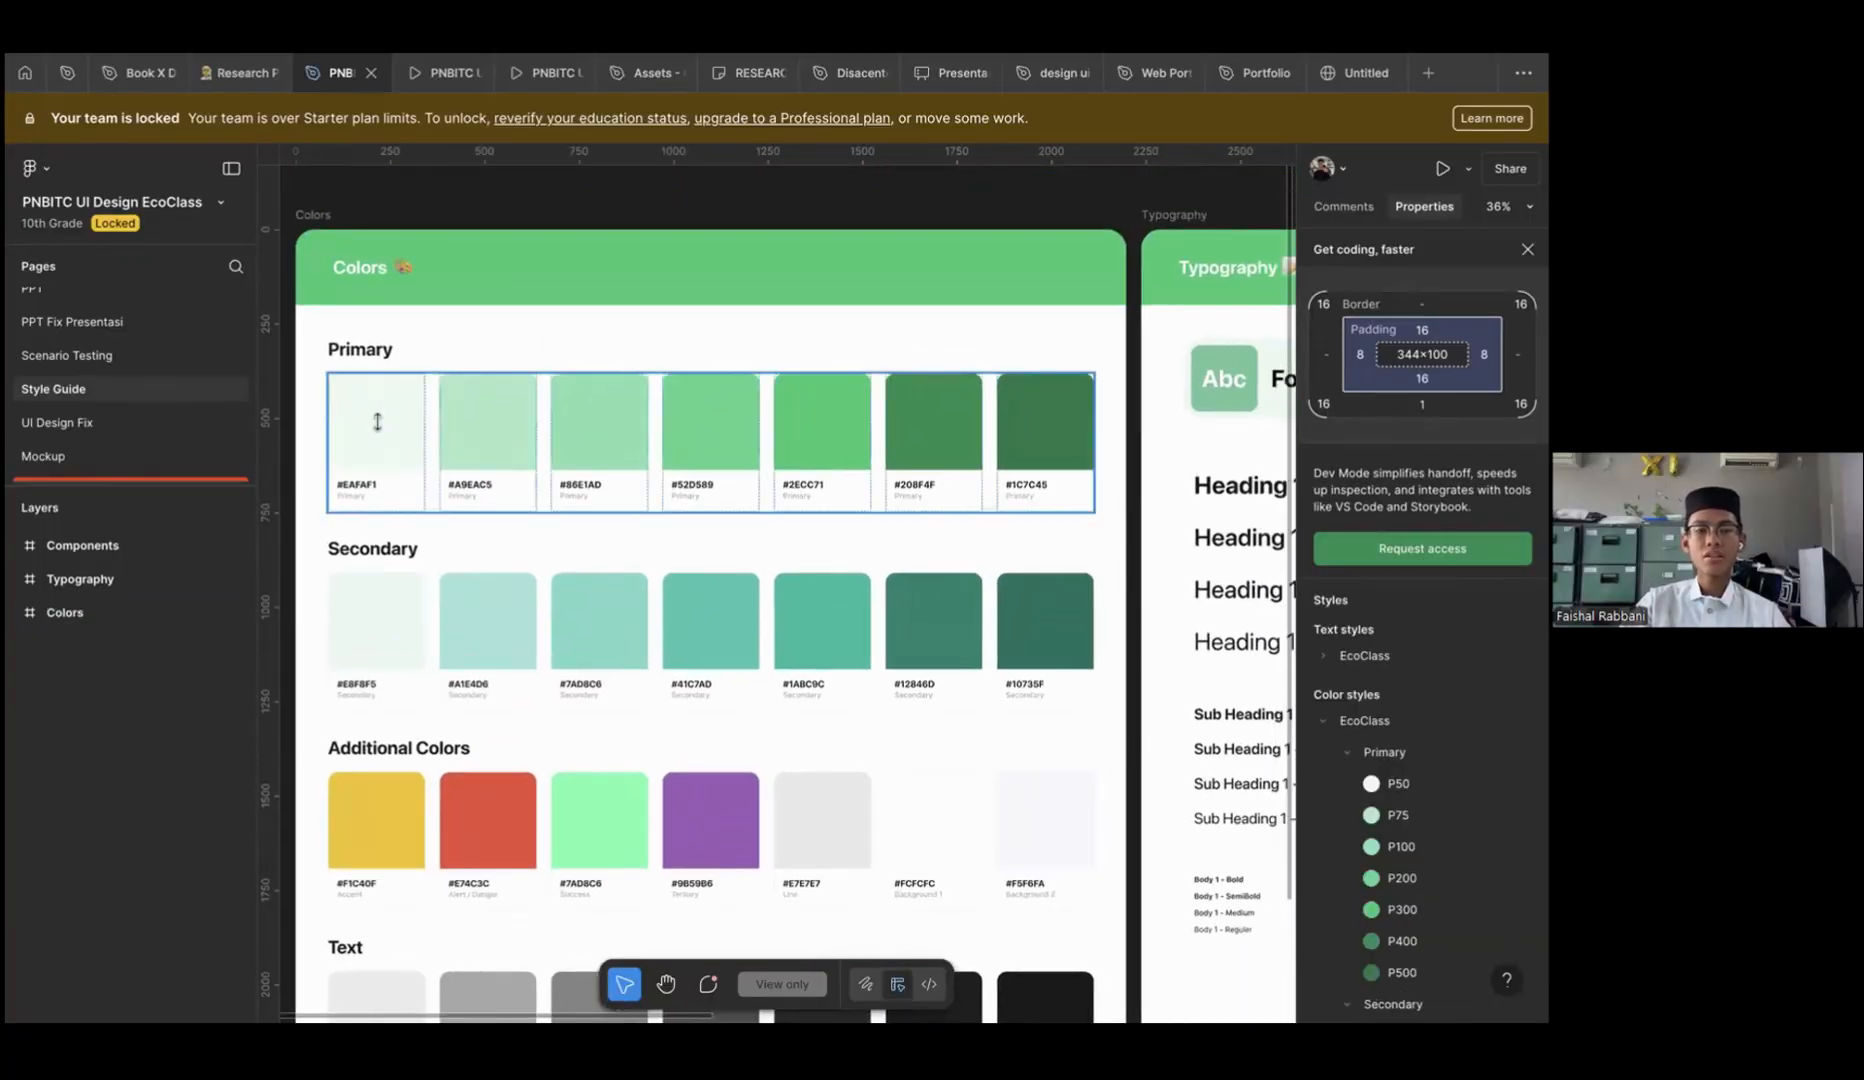
click(583, 578)
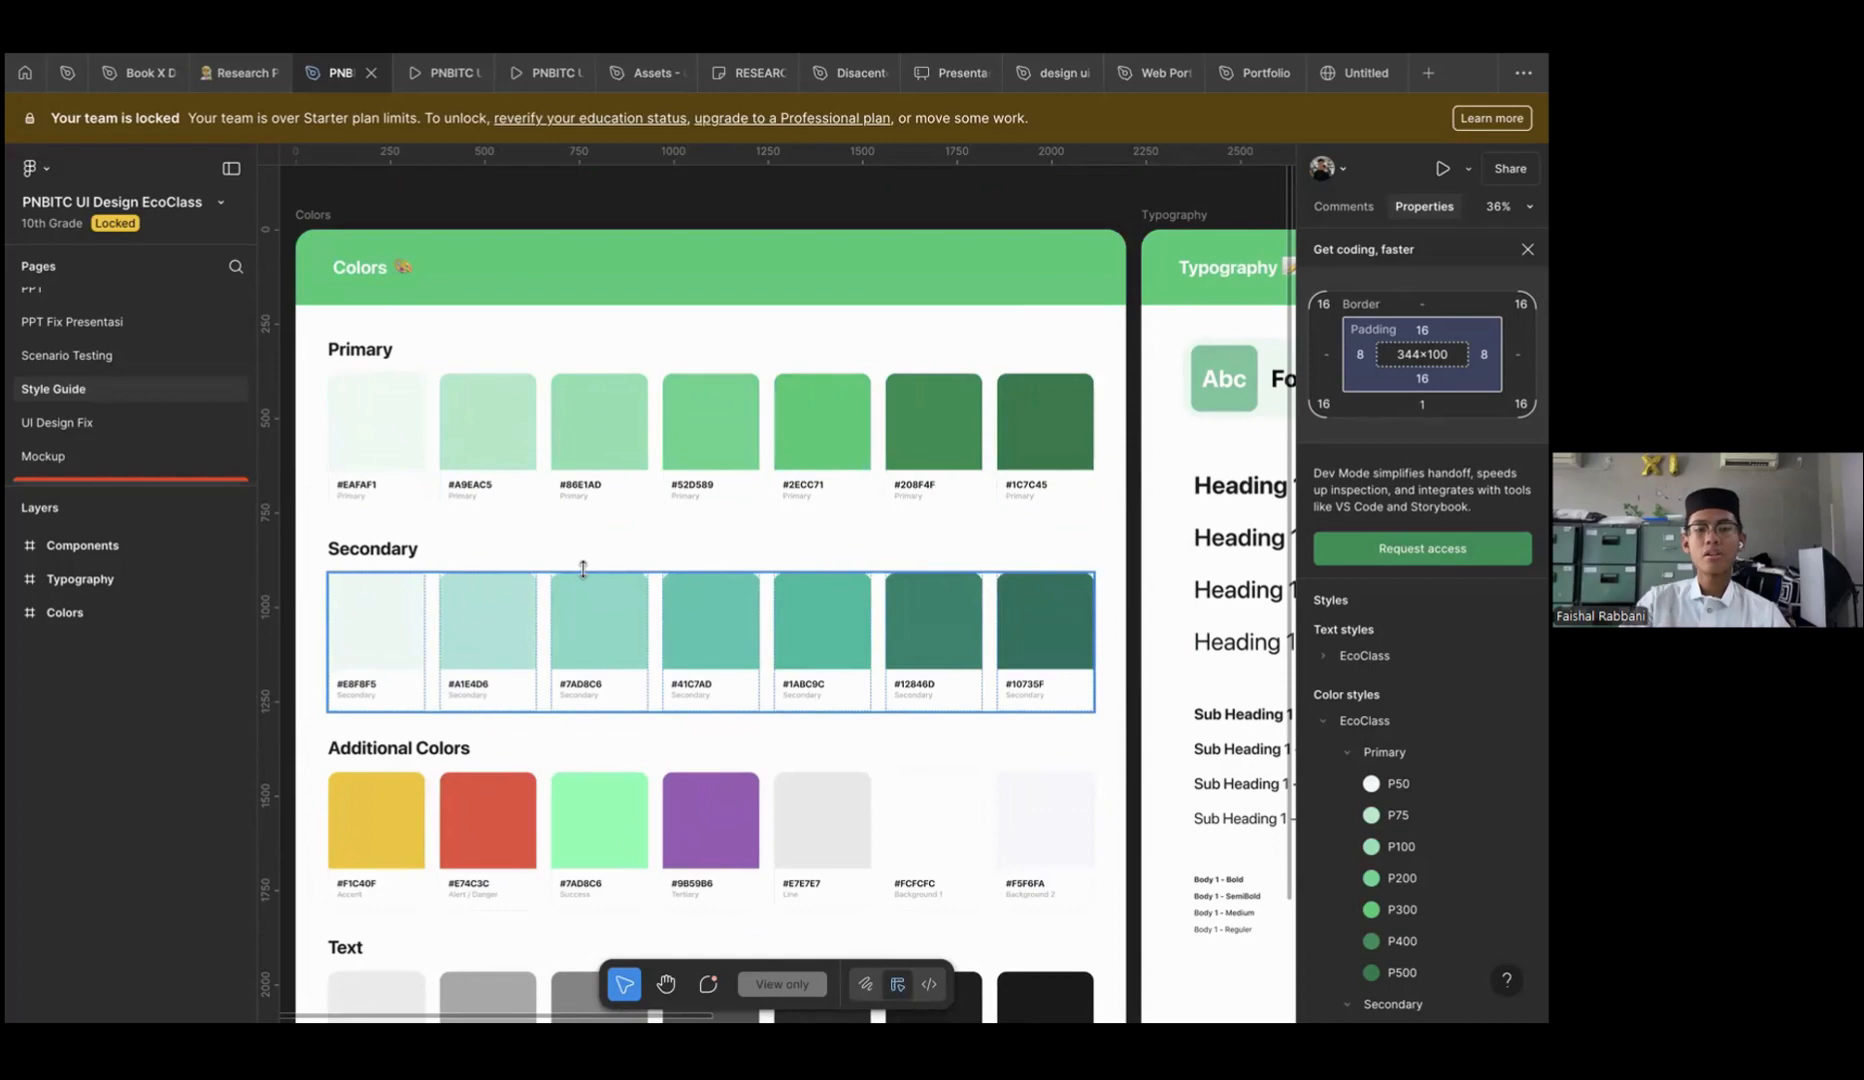
scroll(630, 320, down, 3)
scroll(630, 320, left, 1)
click(627, 605)
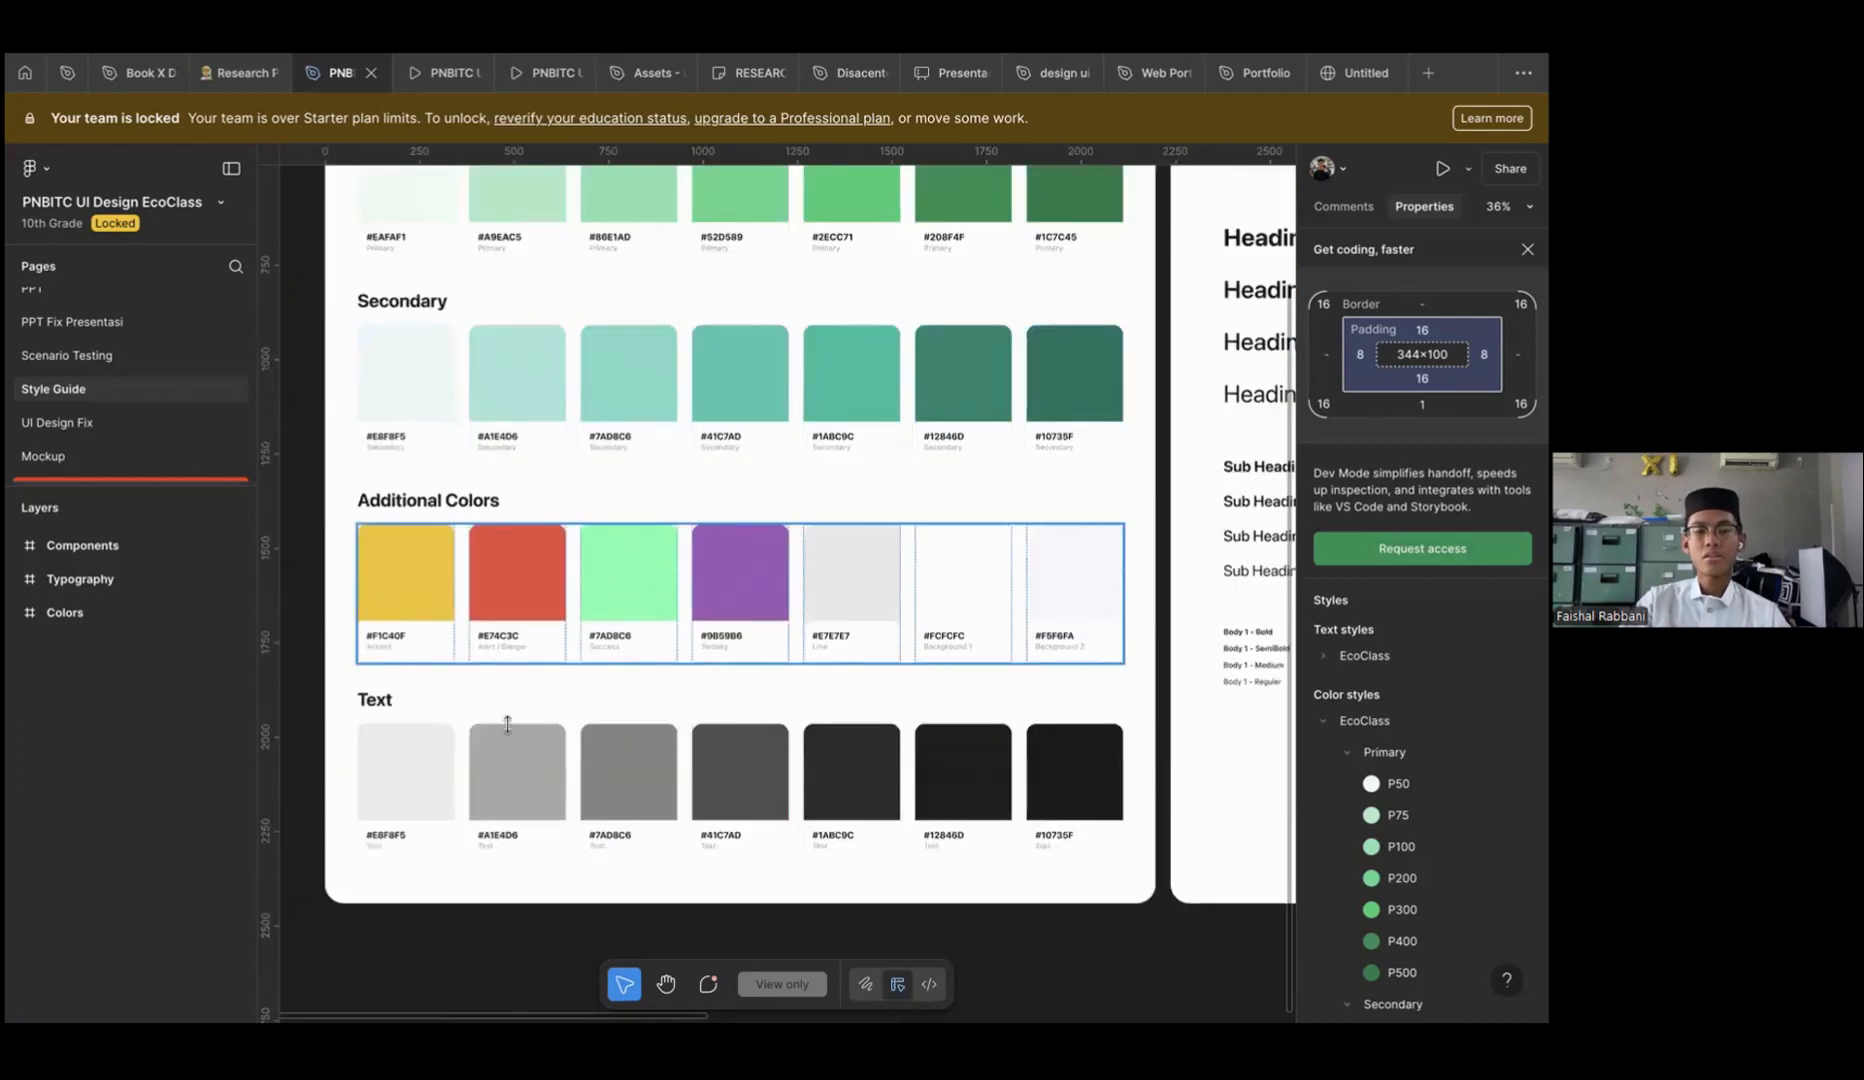
click(606, 768)
scroll(626, 769, right, 2)
scroll(626, 769, up, 1)
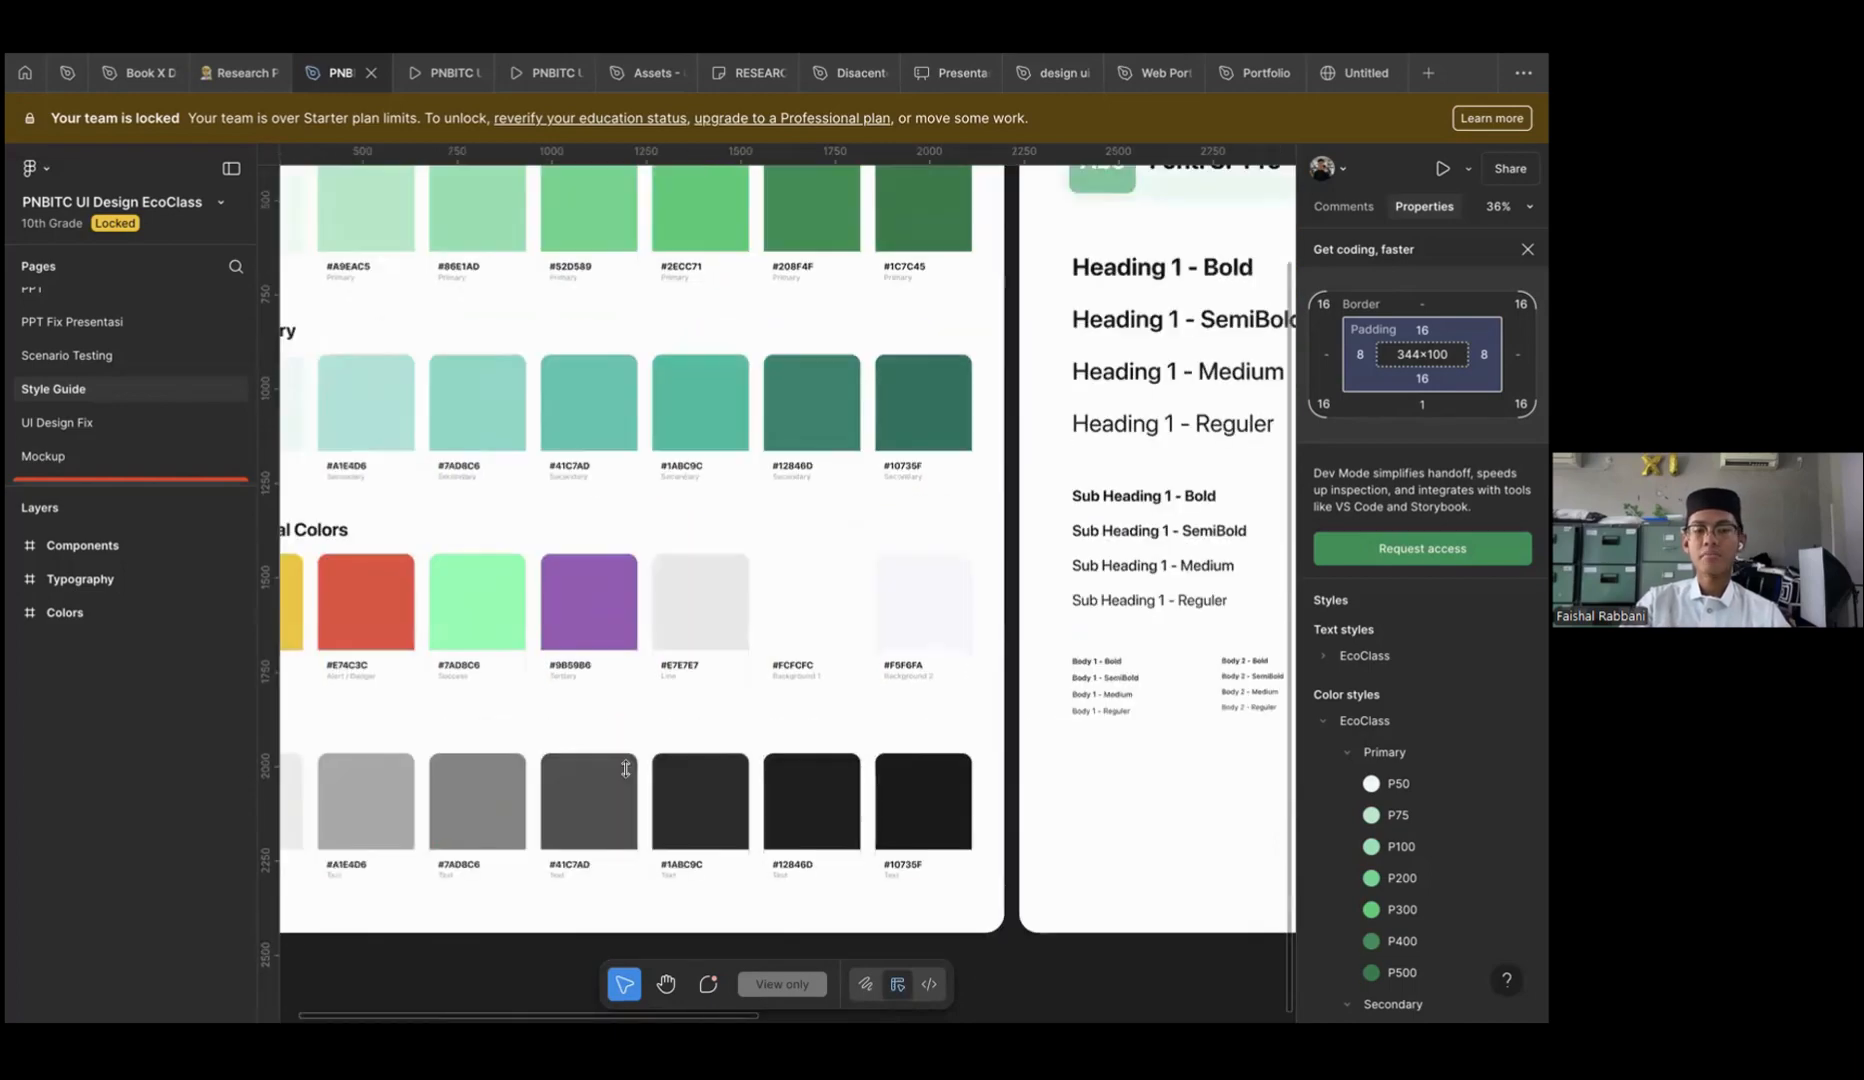
Examine the Typography frame's font sample and its heading, sub heading, body and label styles
scroll(678, 780, right, 5)
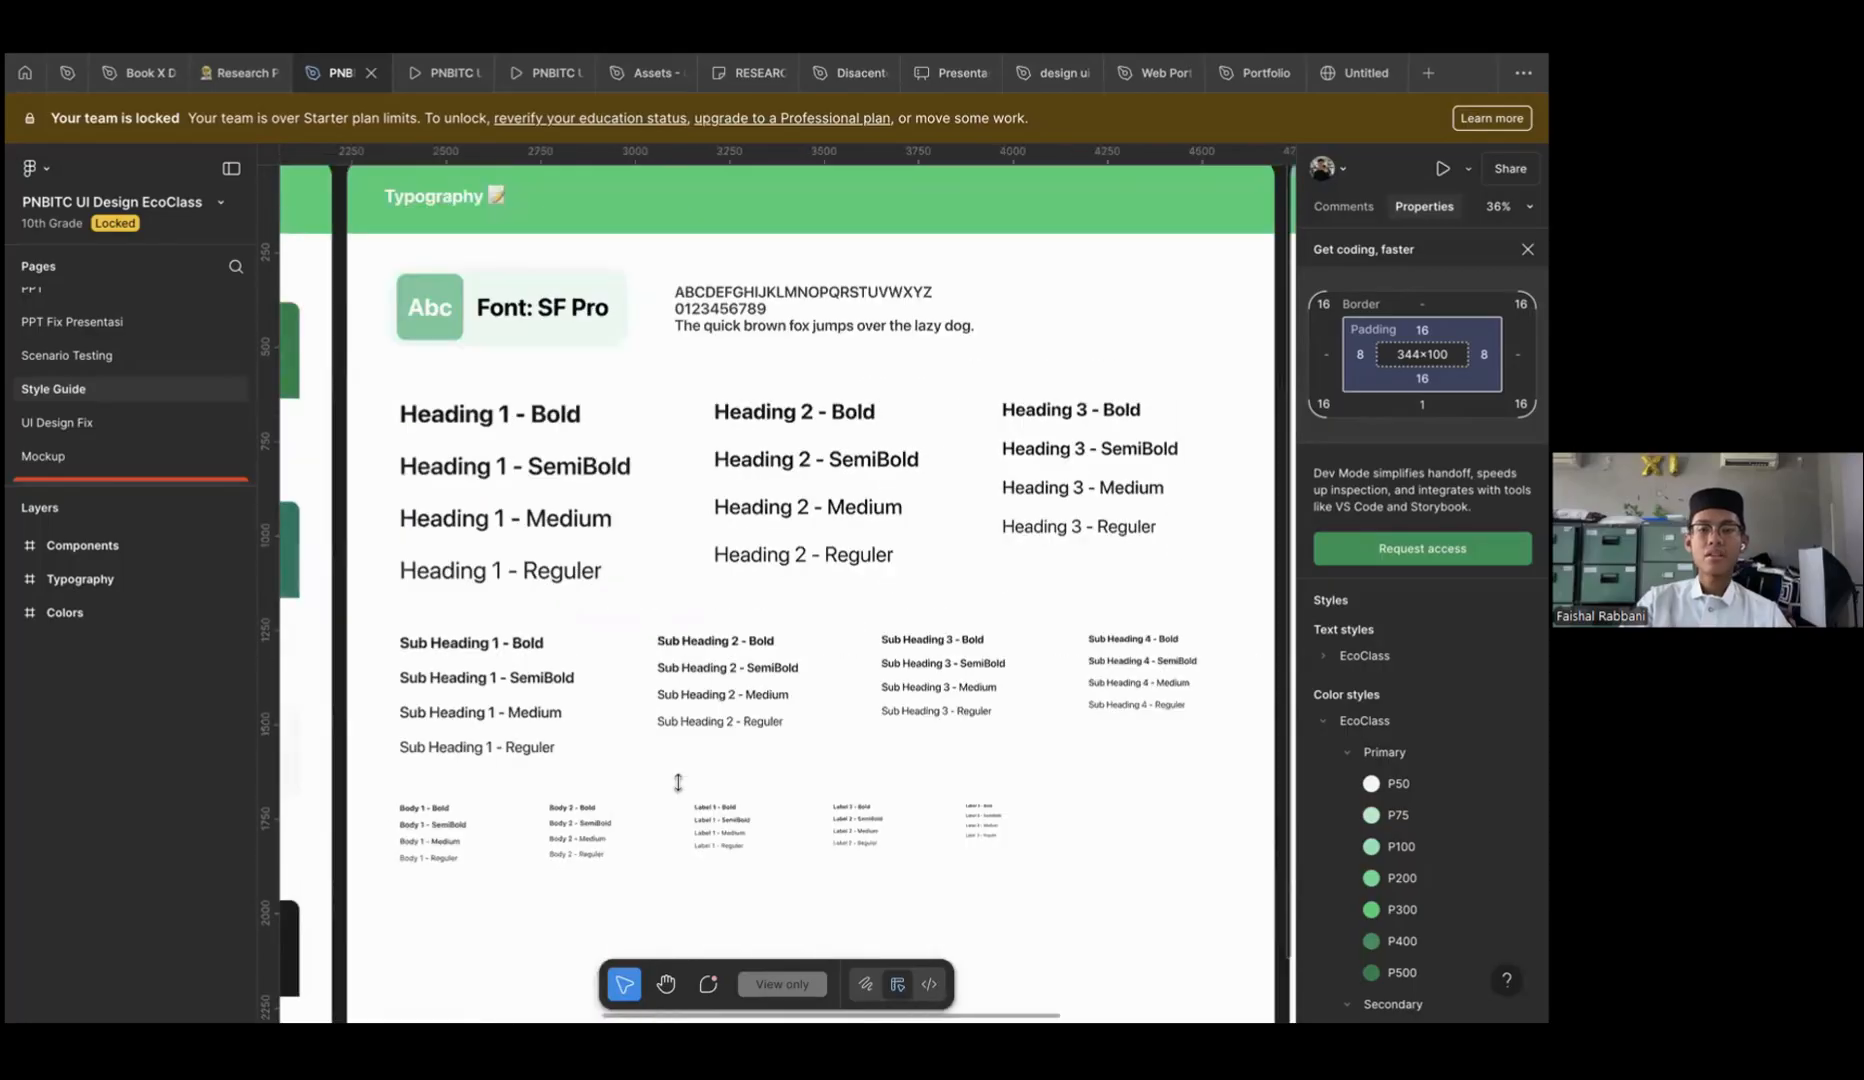
scroll(678, 783, left, 4)
scroll(534, 443, right, 6)
scroll(534, 443, up, 2)
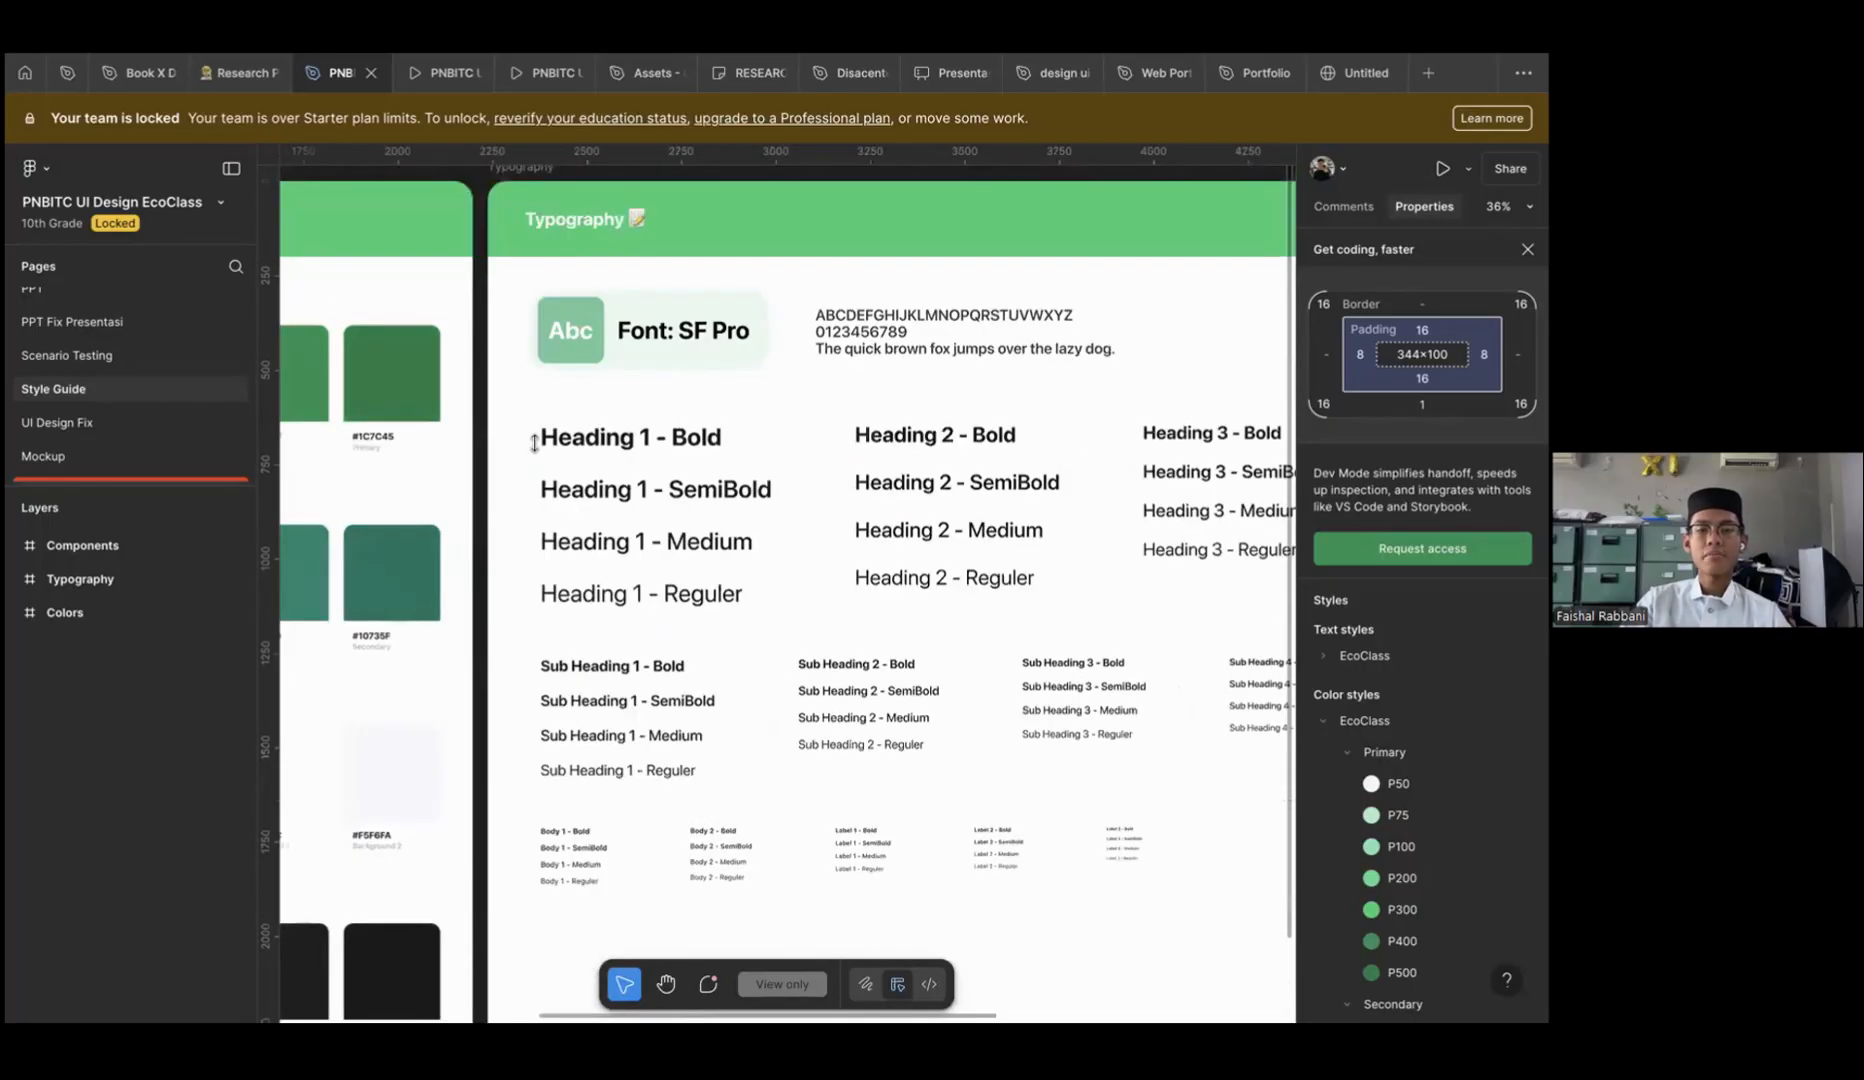
scroll(534, 443, right, 5)
scroll(560, 360, up, 1)
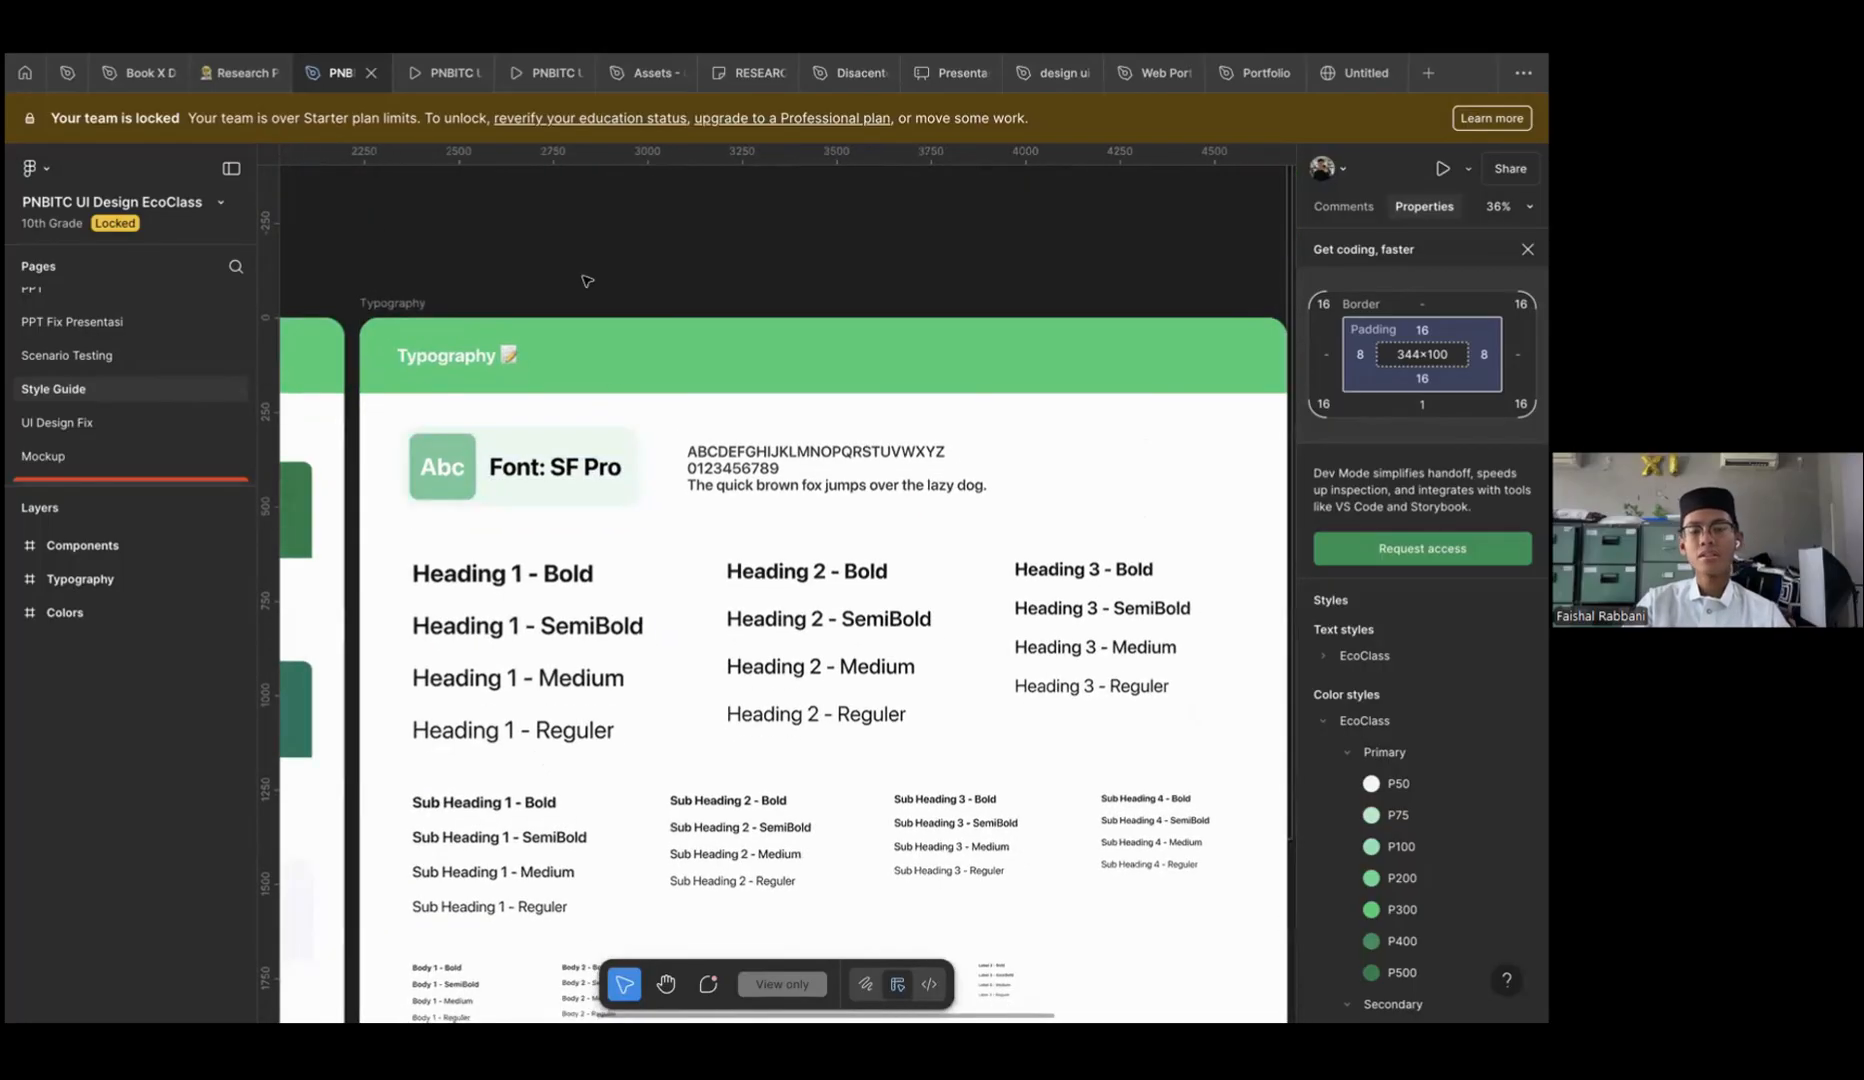
scroll(585, 280, left, 2)
scroll(405, 250, up, 3)
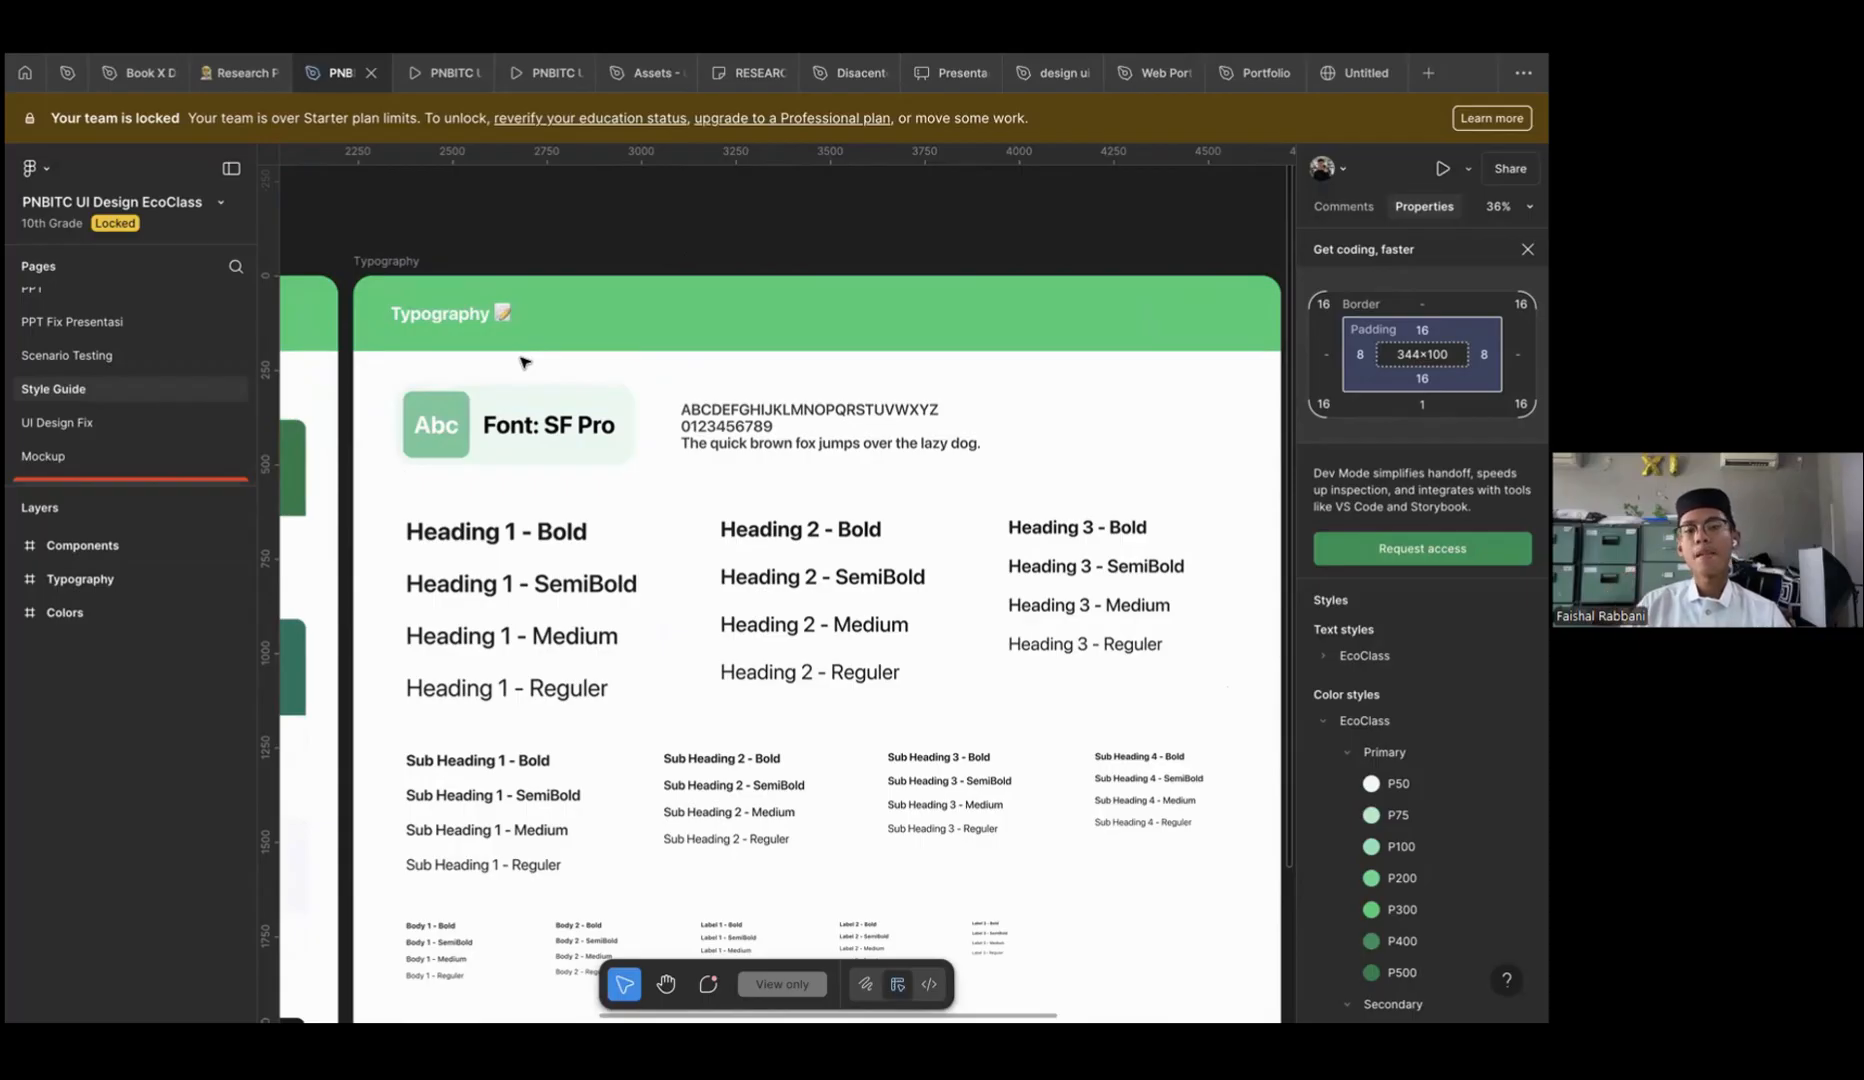
scroll(524, 362, down, 2)
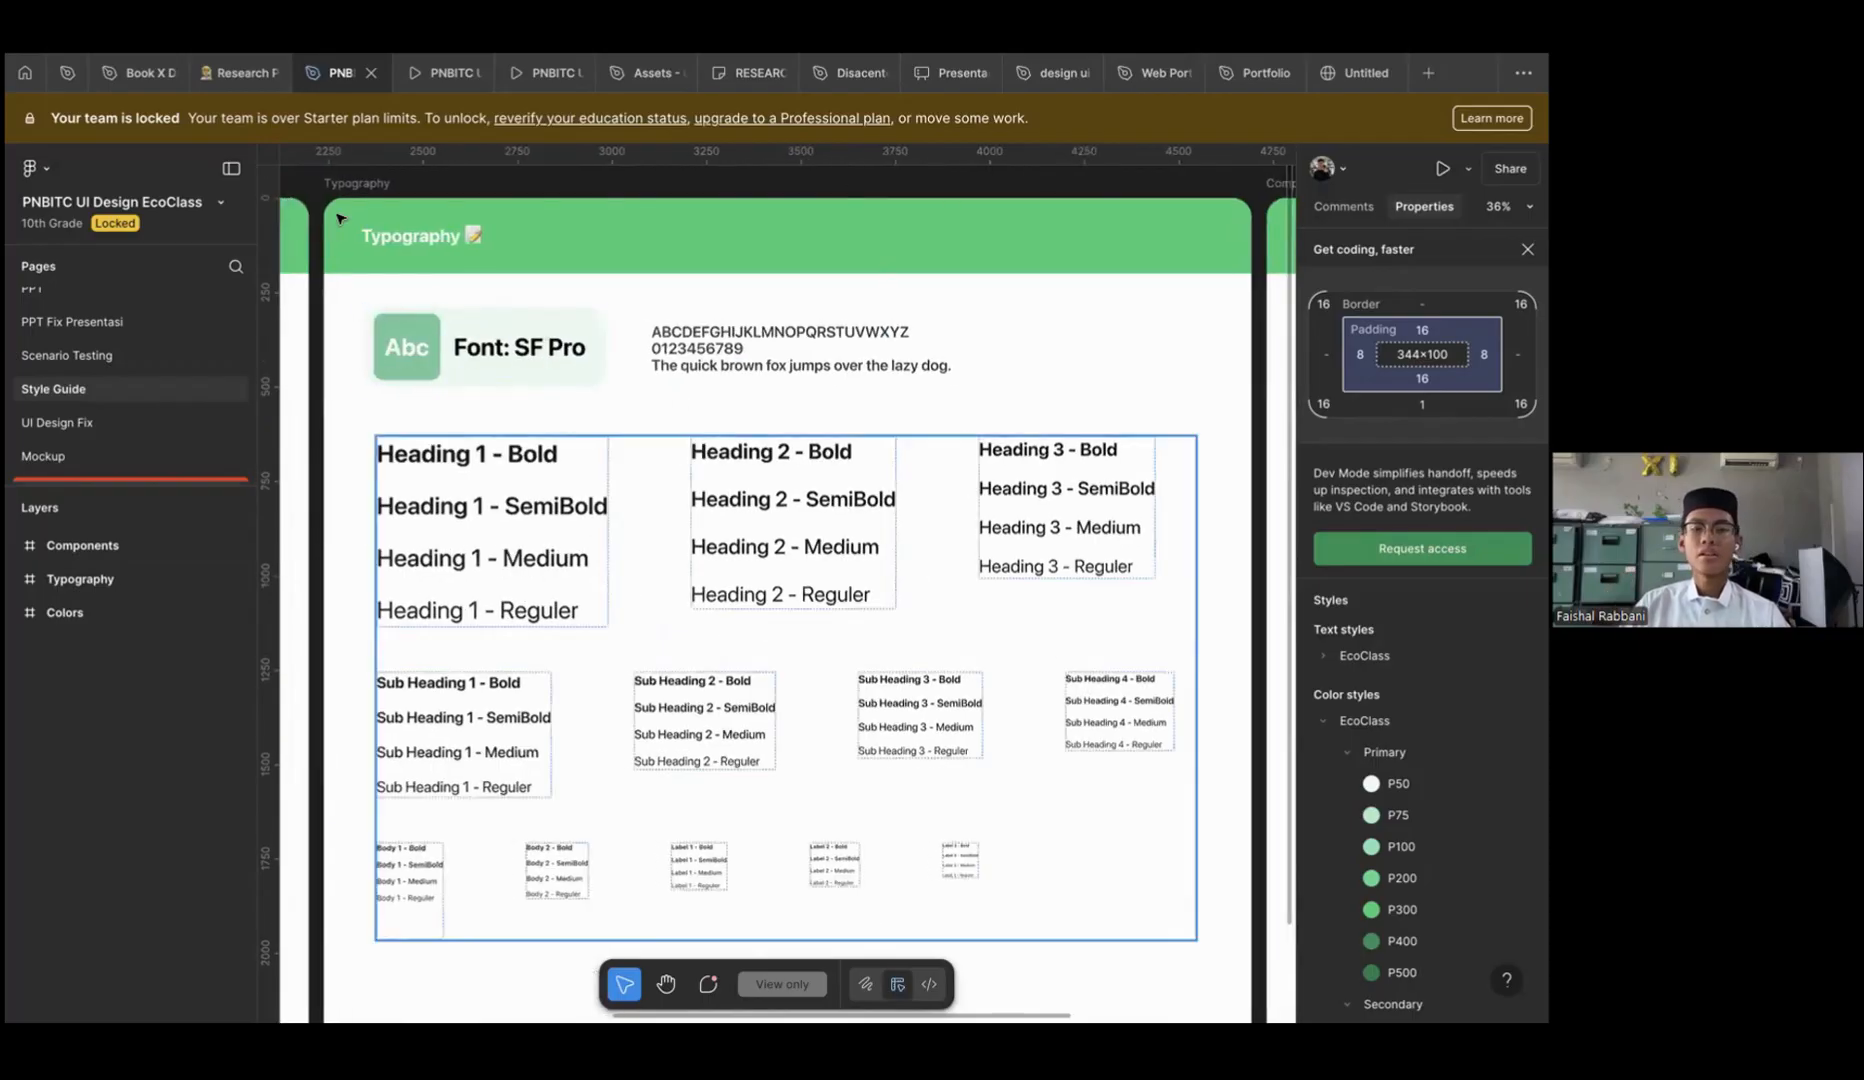
Inspect the Typography frame and its Heading 1 group, clearing the selection after each
click(390, 182)
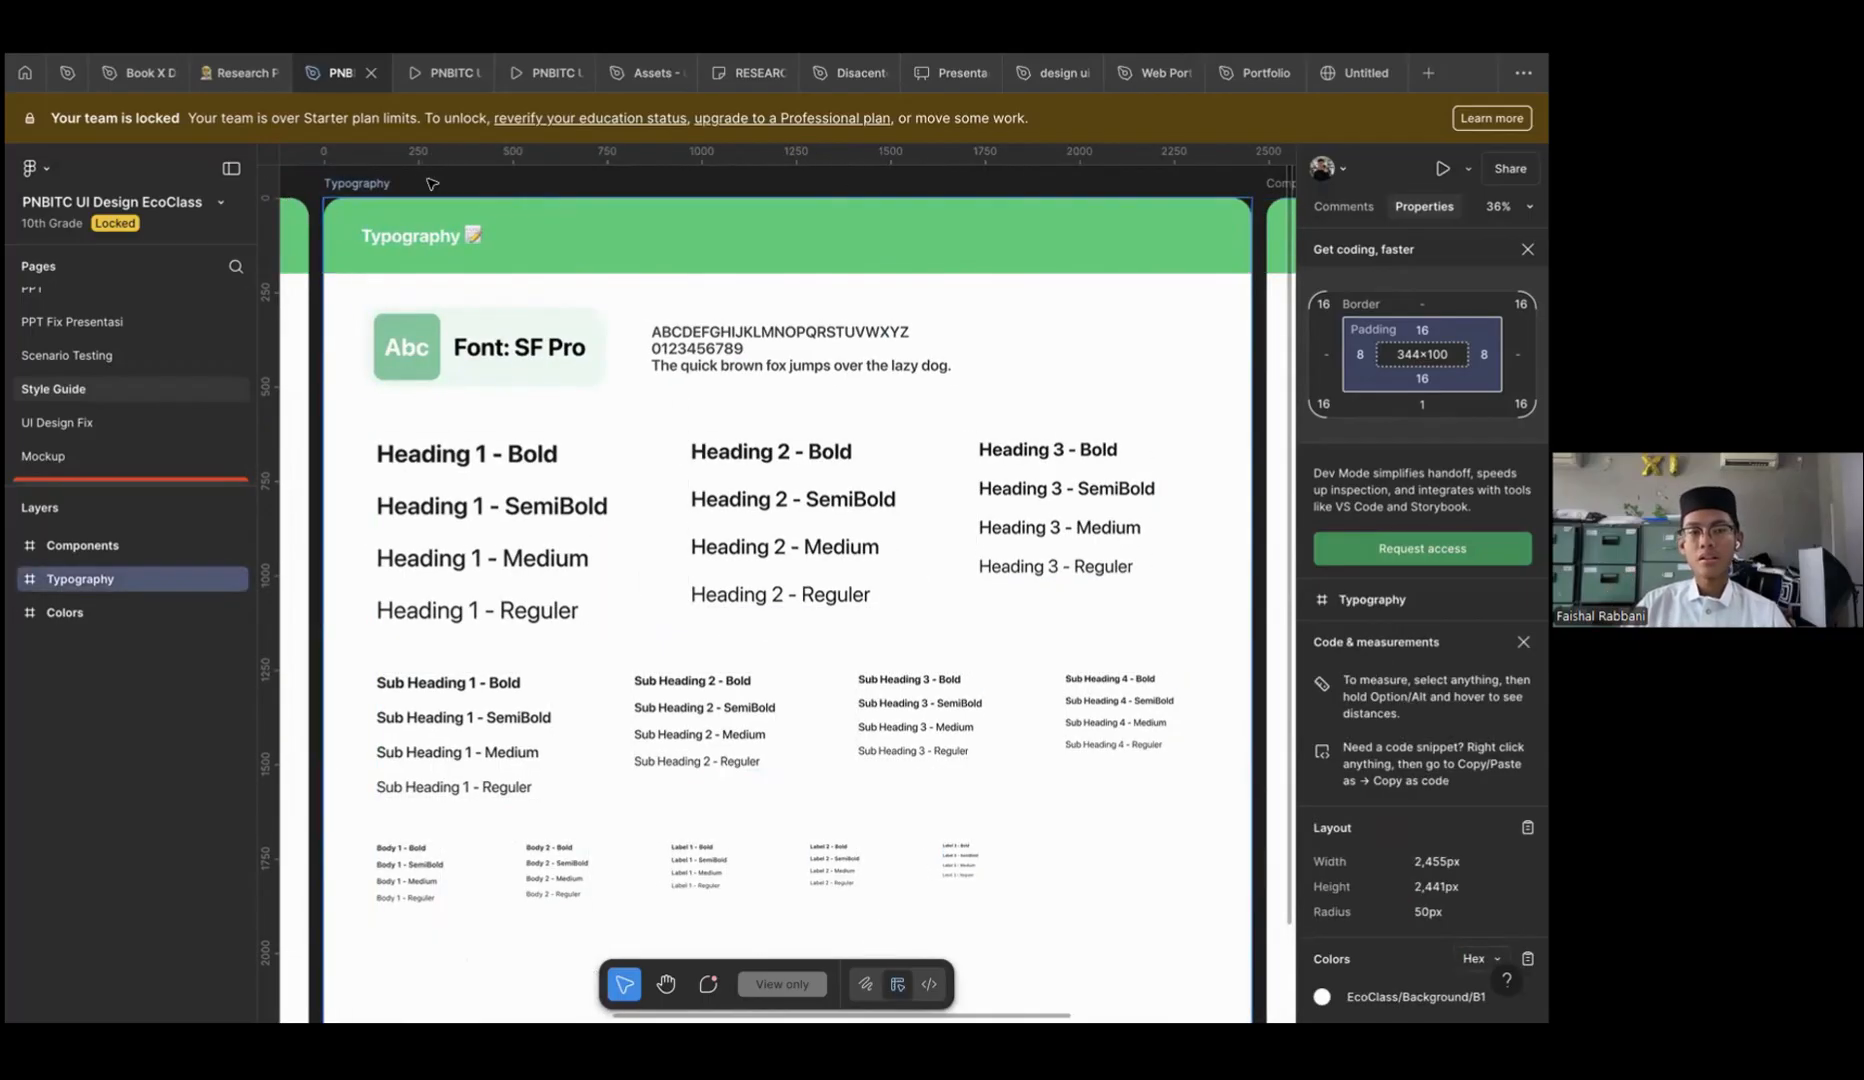
key(Escape)
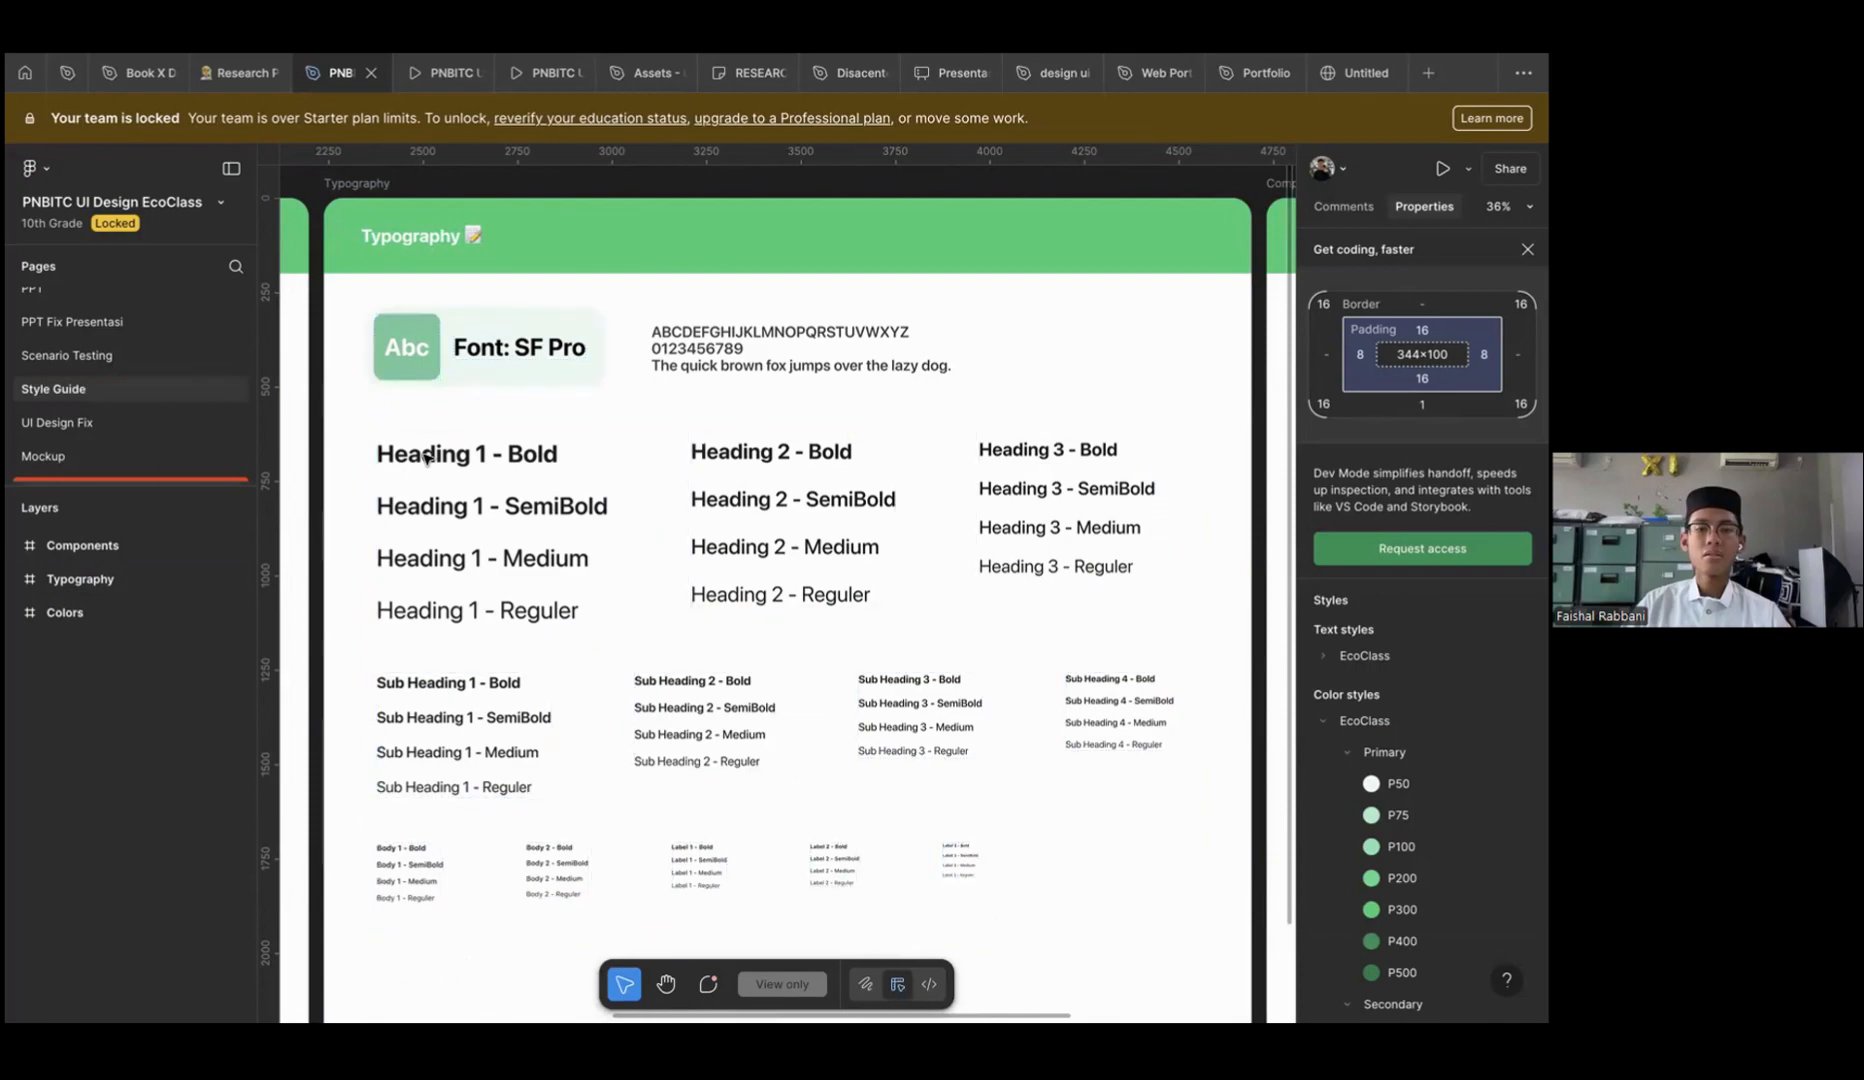
double_click(503, 459)
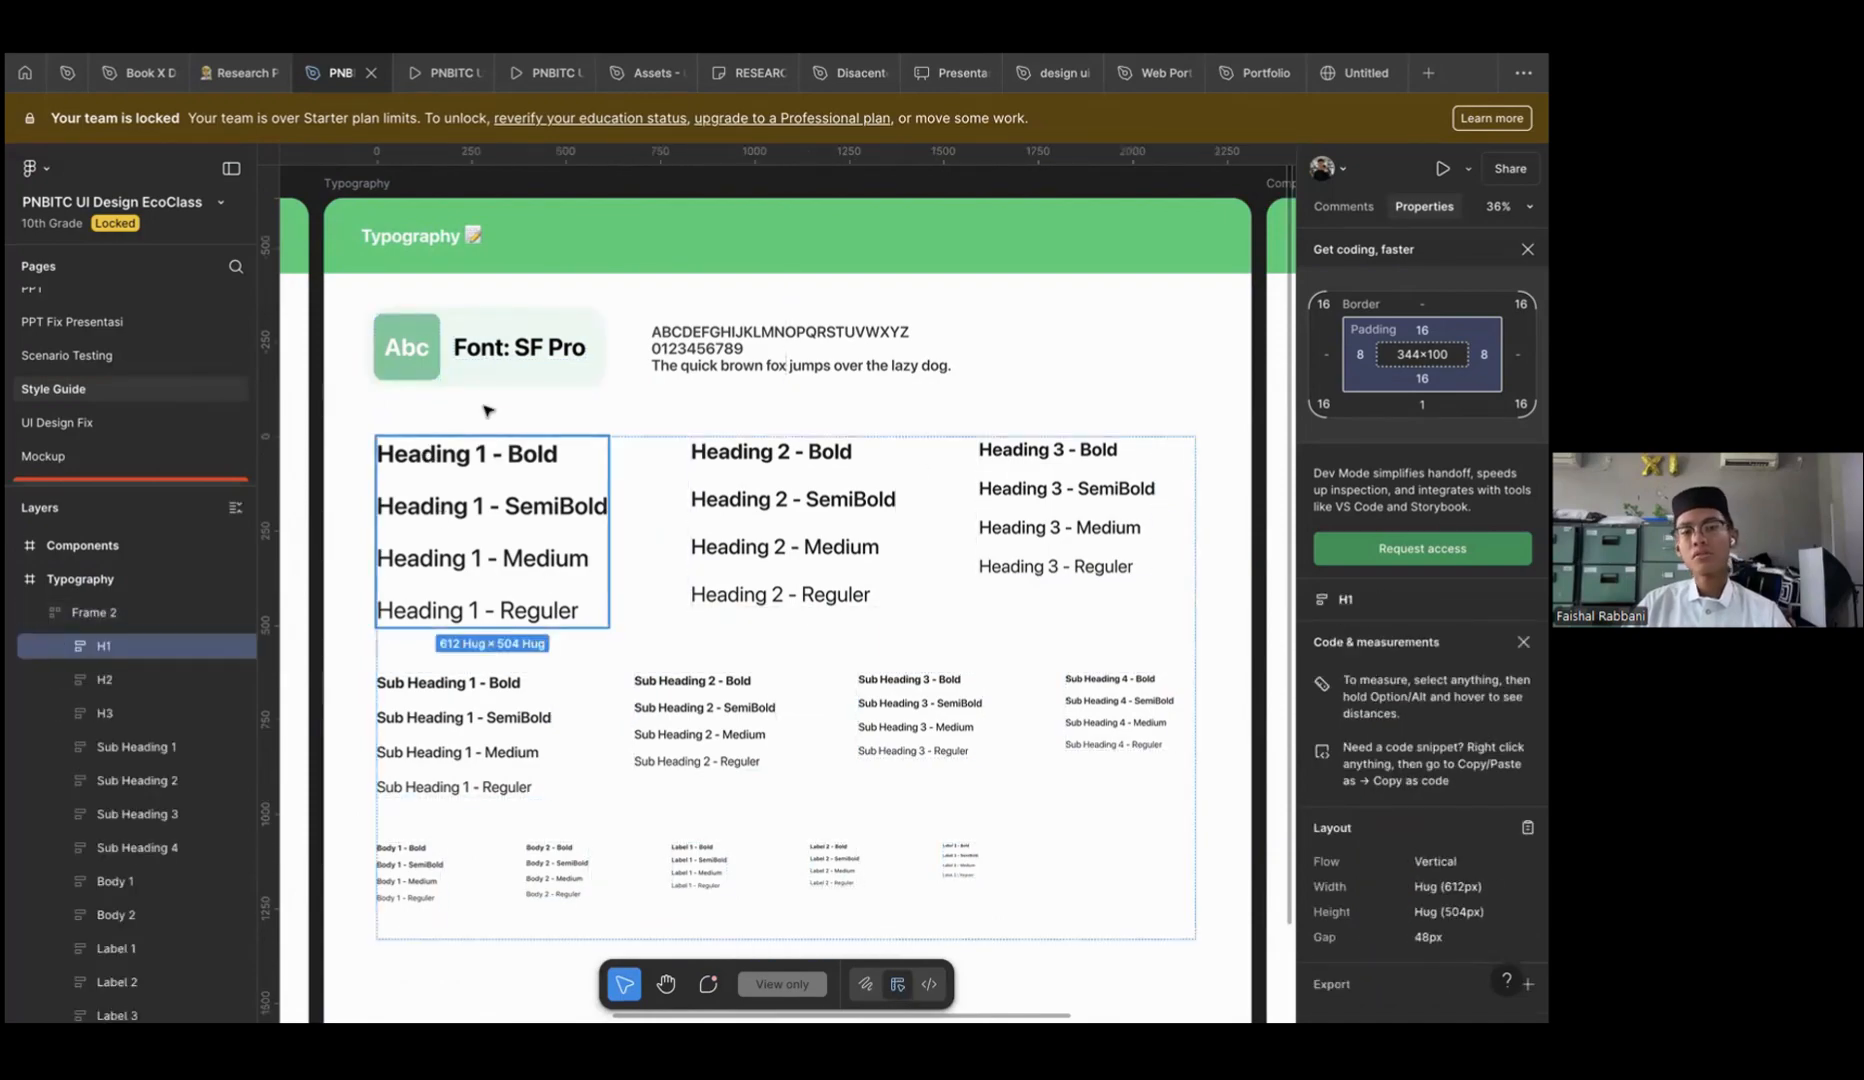
click(571, 187)
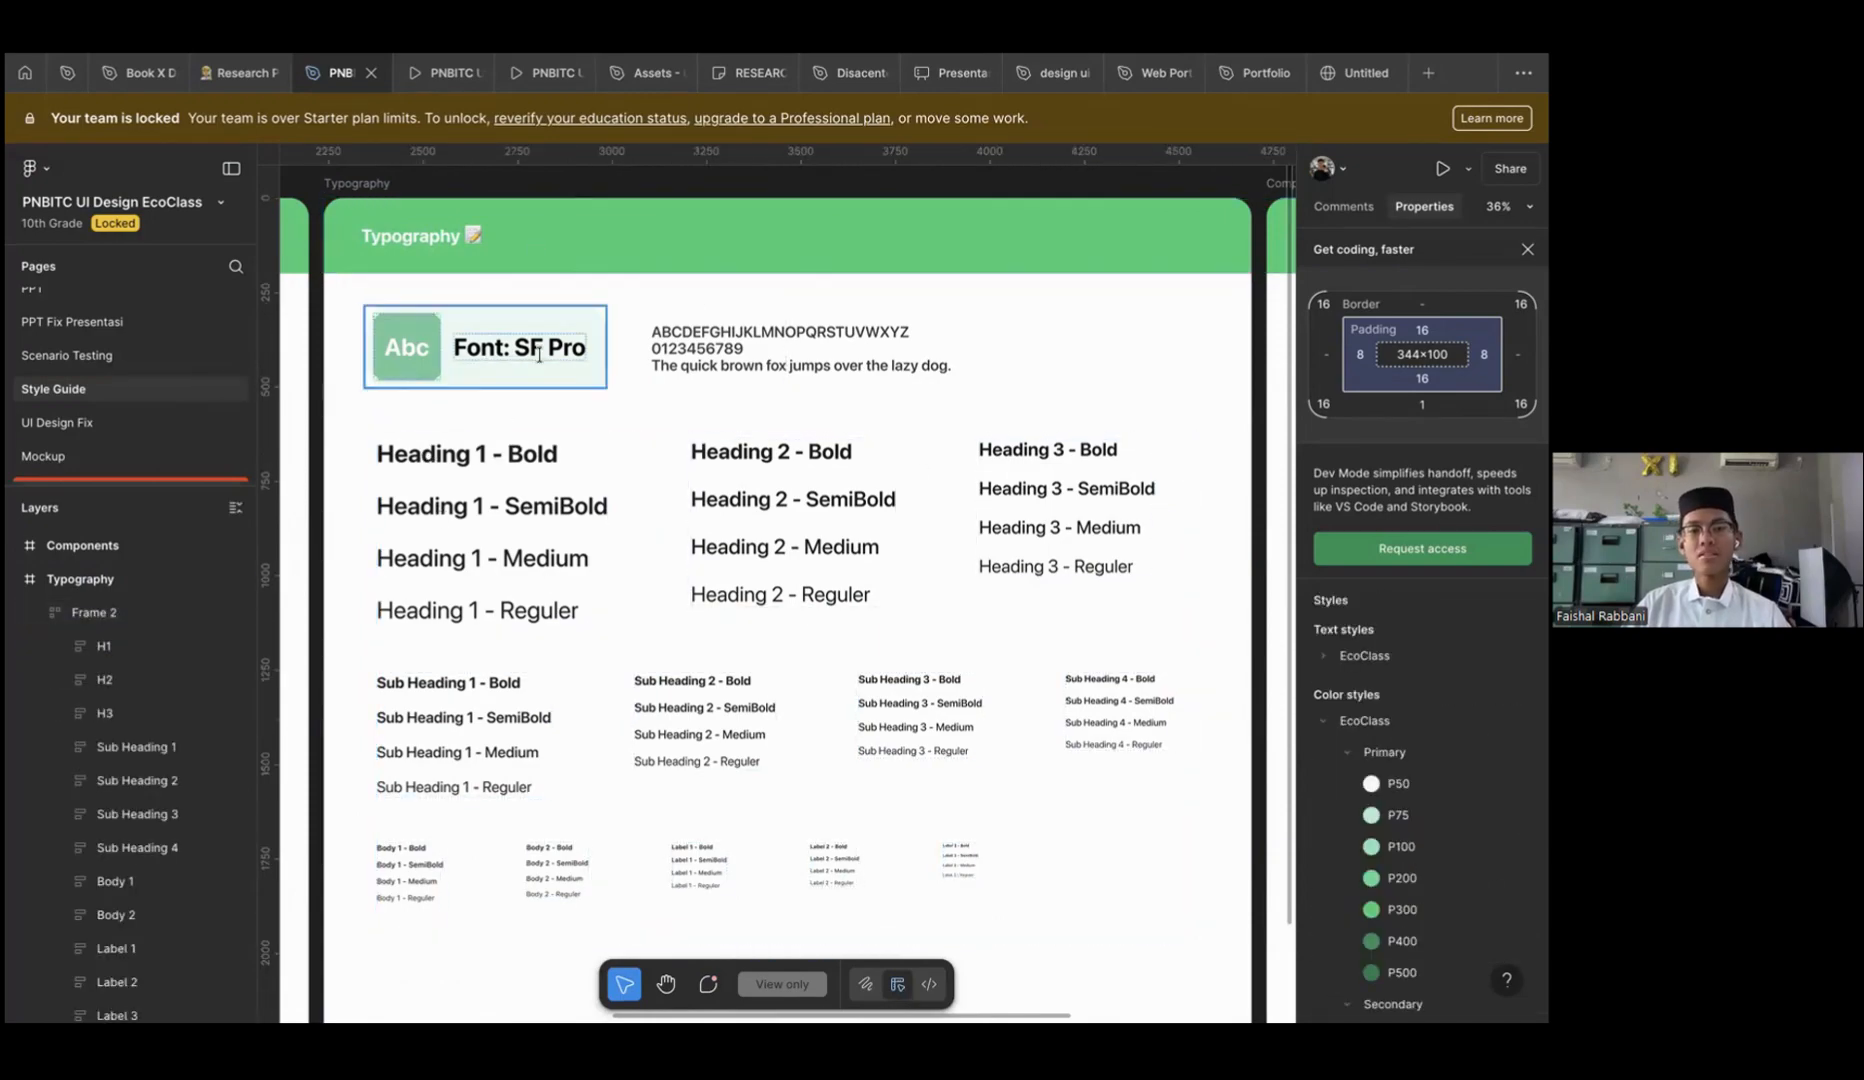
Inspect the "Font: SF Pro" text and the Bold and SemiBold text layers of the Heading 1 group
double_click(519, 347)
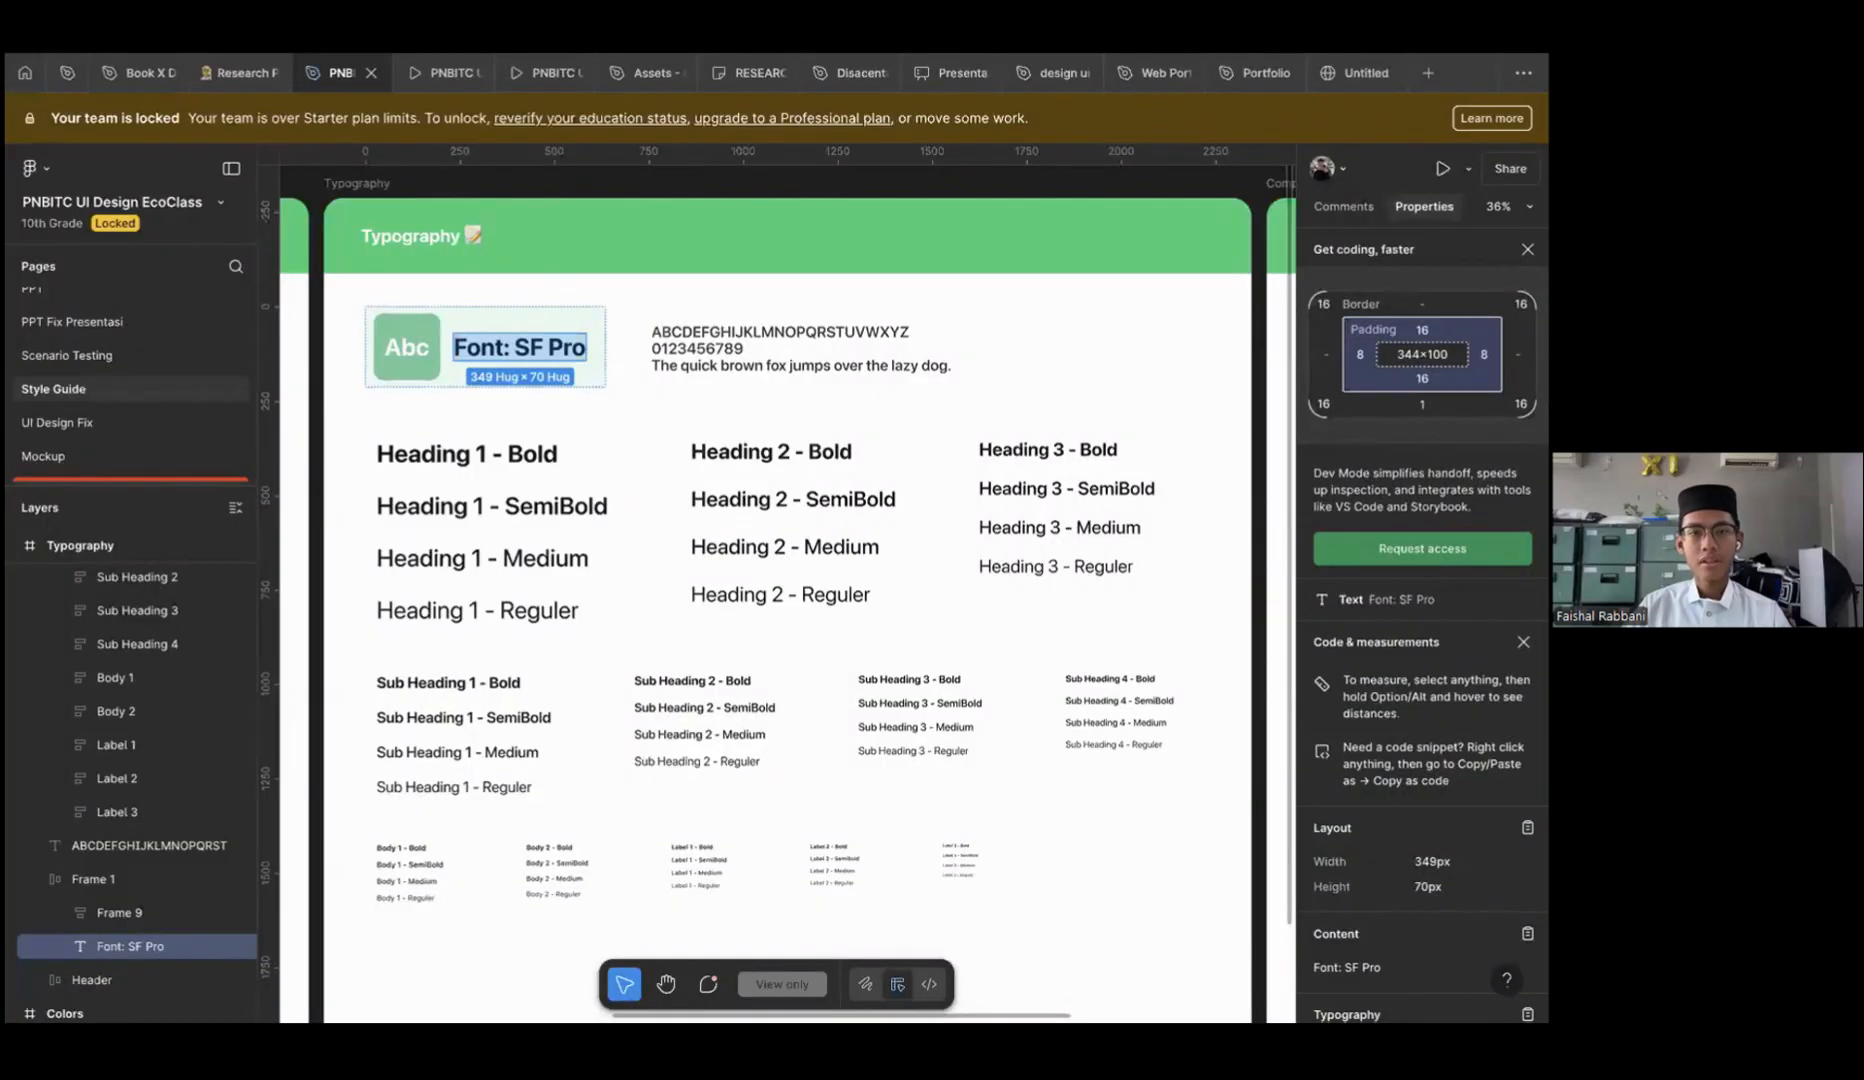
click(477, 460)
double_click(477, 460)
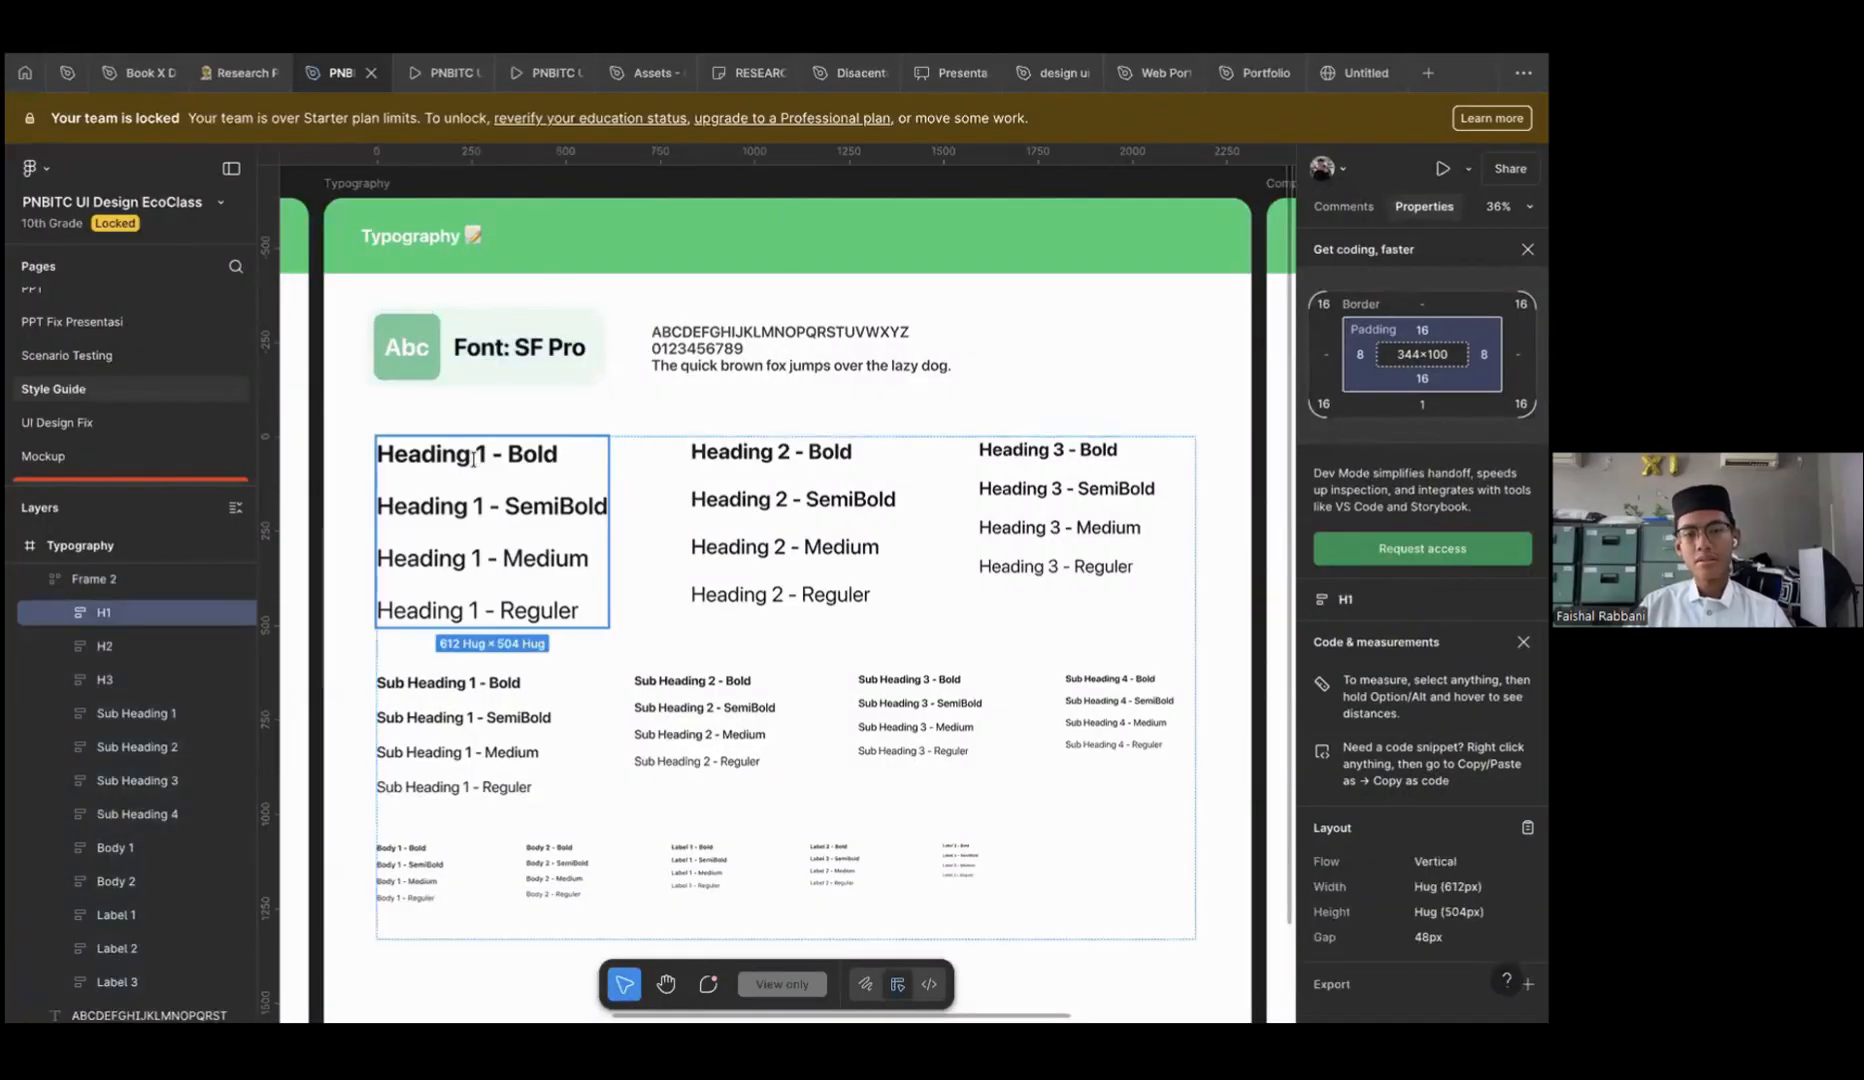
double_click(477, 460)
double_click(540, 454)
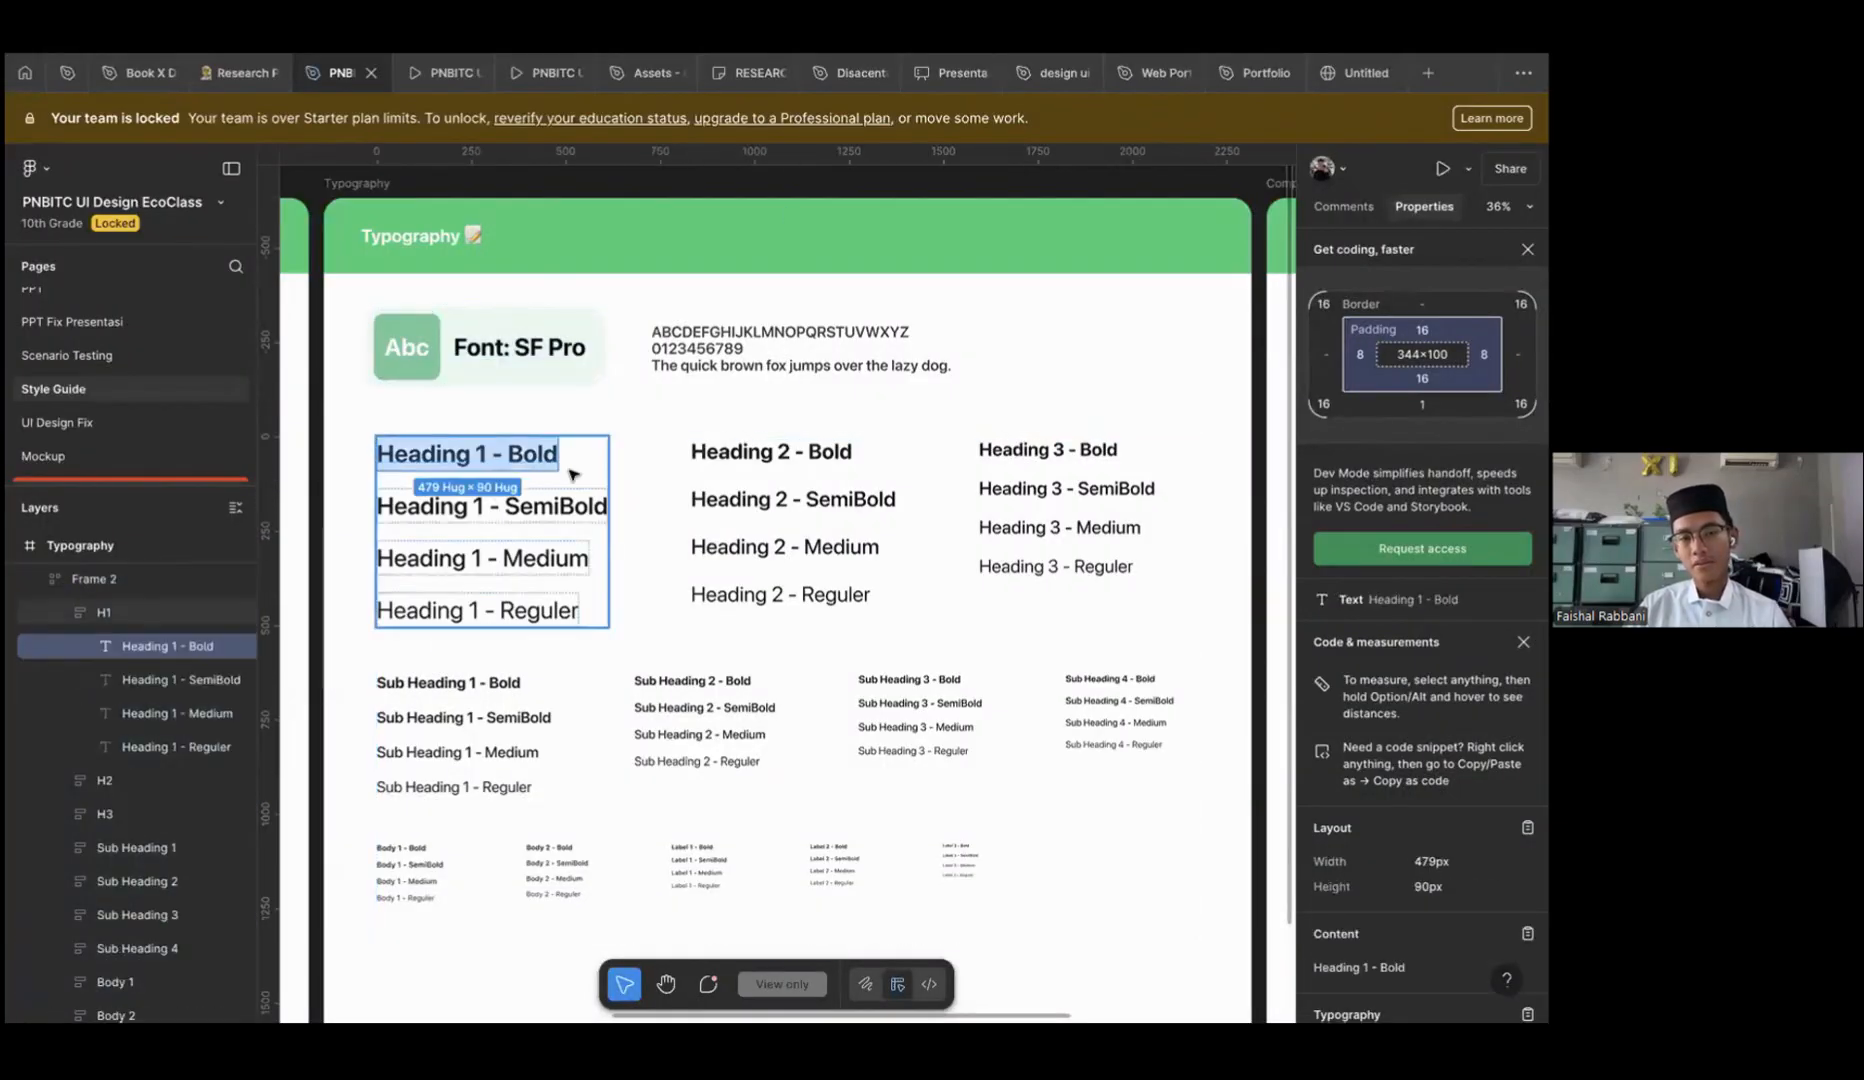
click(561, 507)
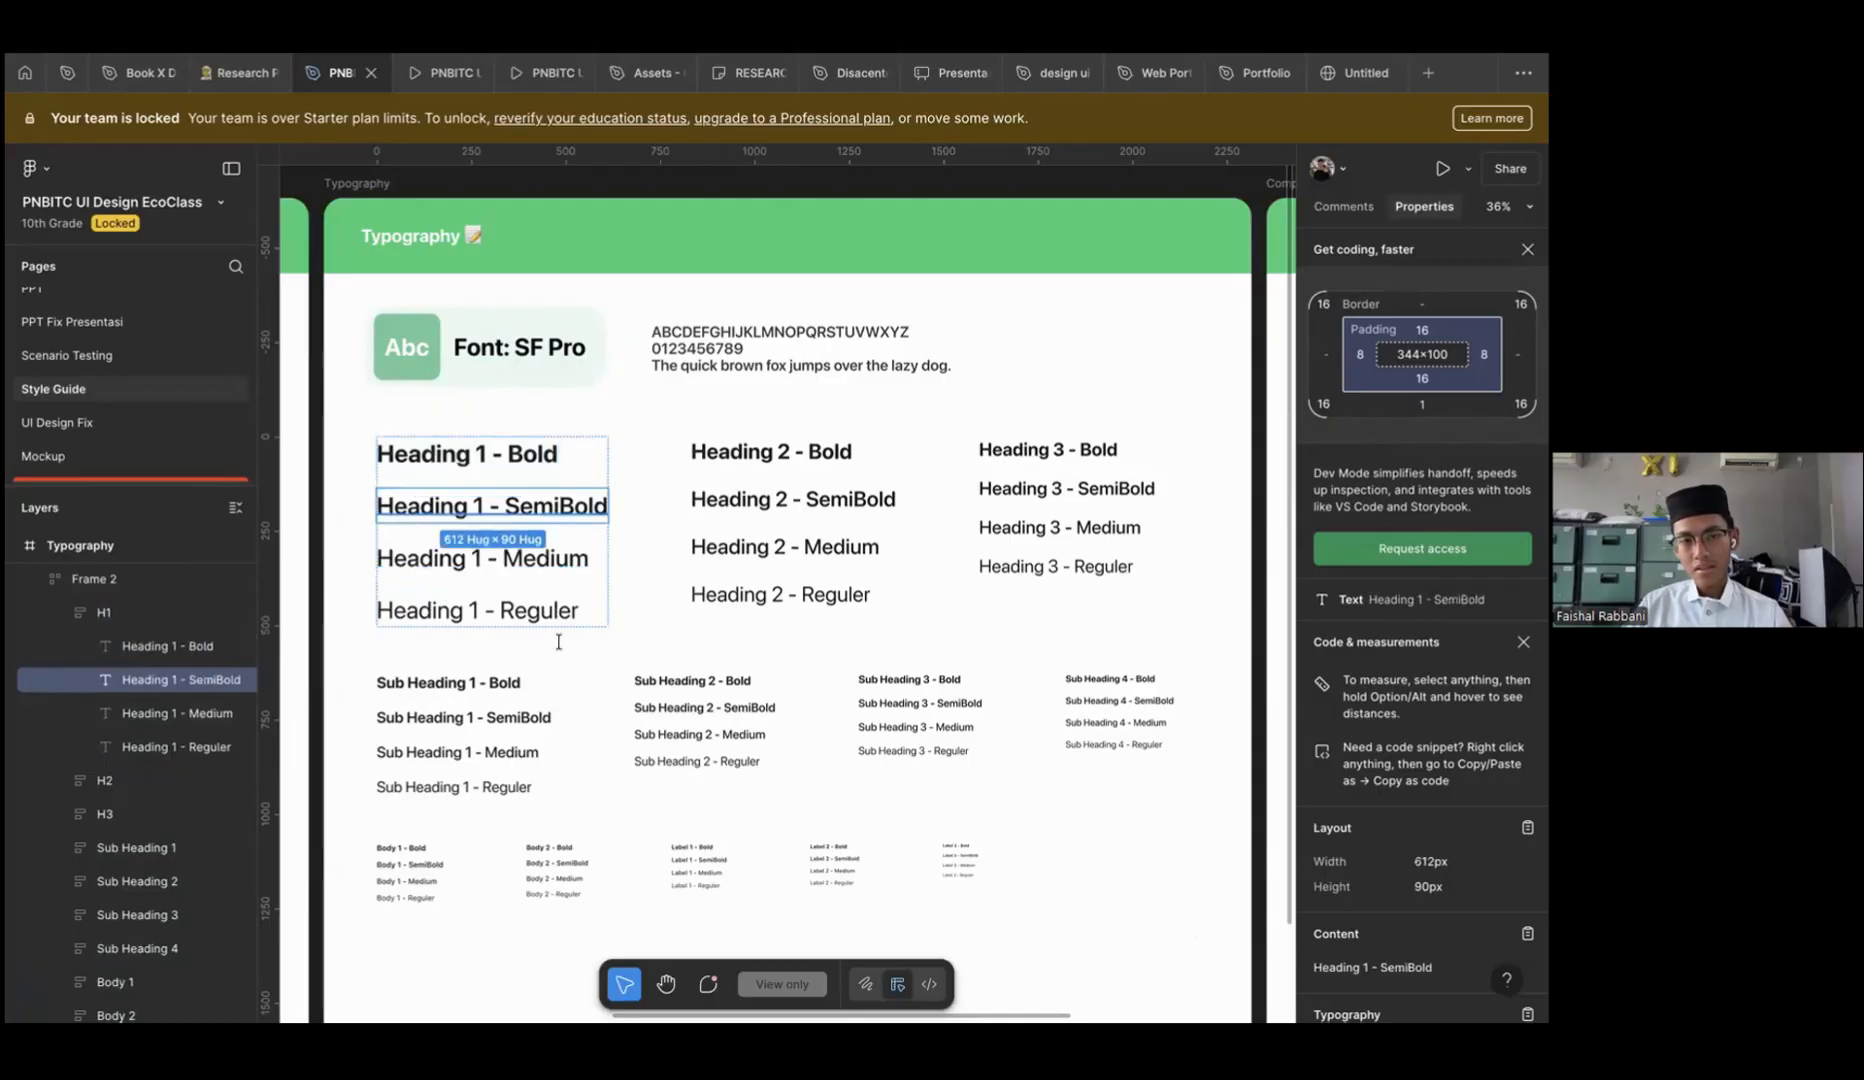
Inspect the Reguler and Medium text layers of the Heading 1 group and the SemiBold layer of Heading 2
click(561, 566)
click(558, 610)
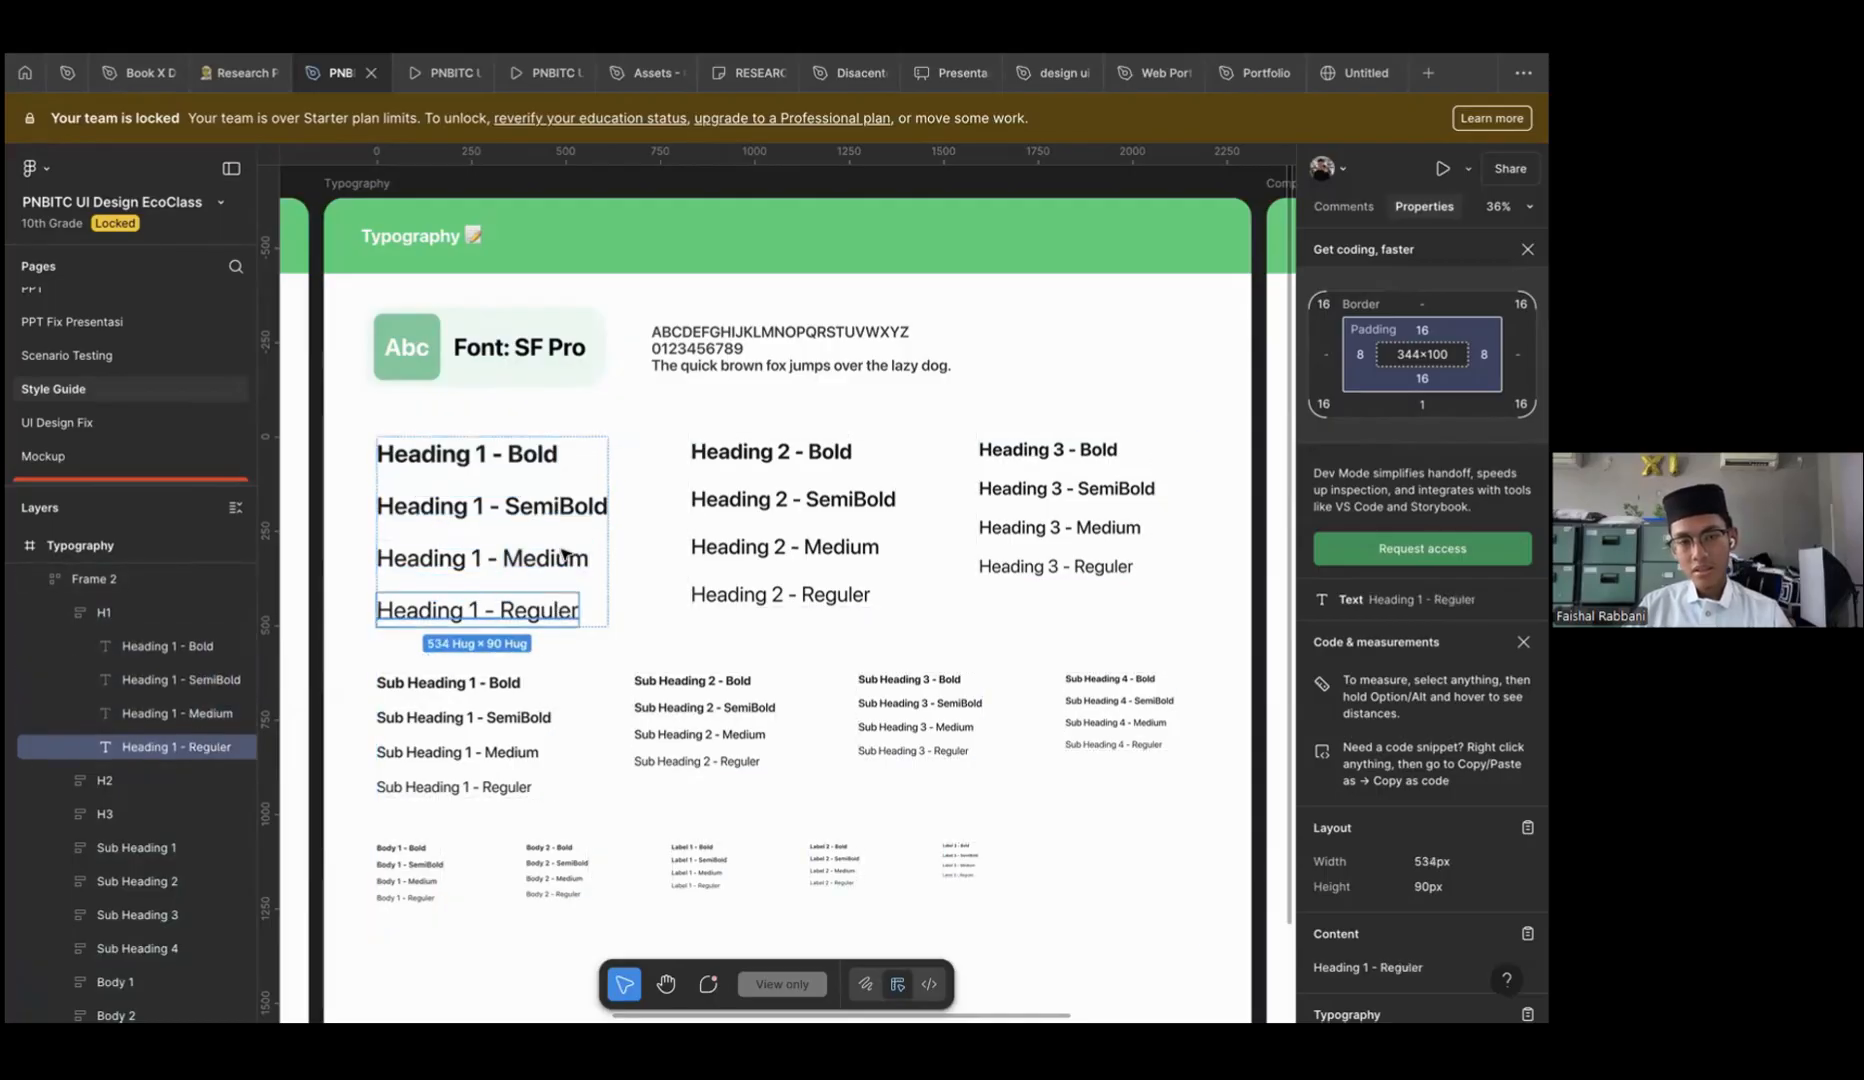
double_click(546, 560)
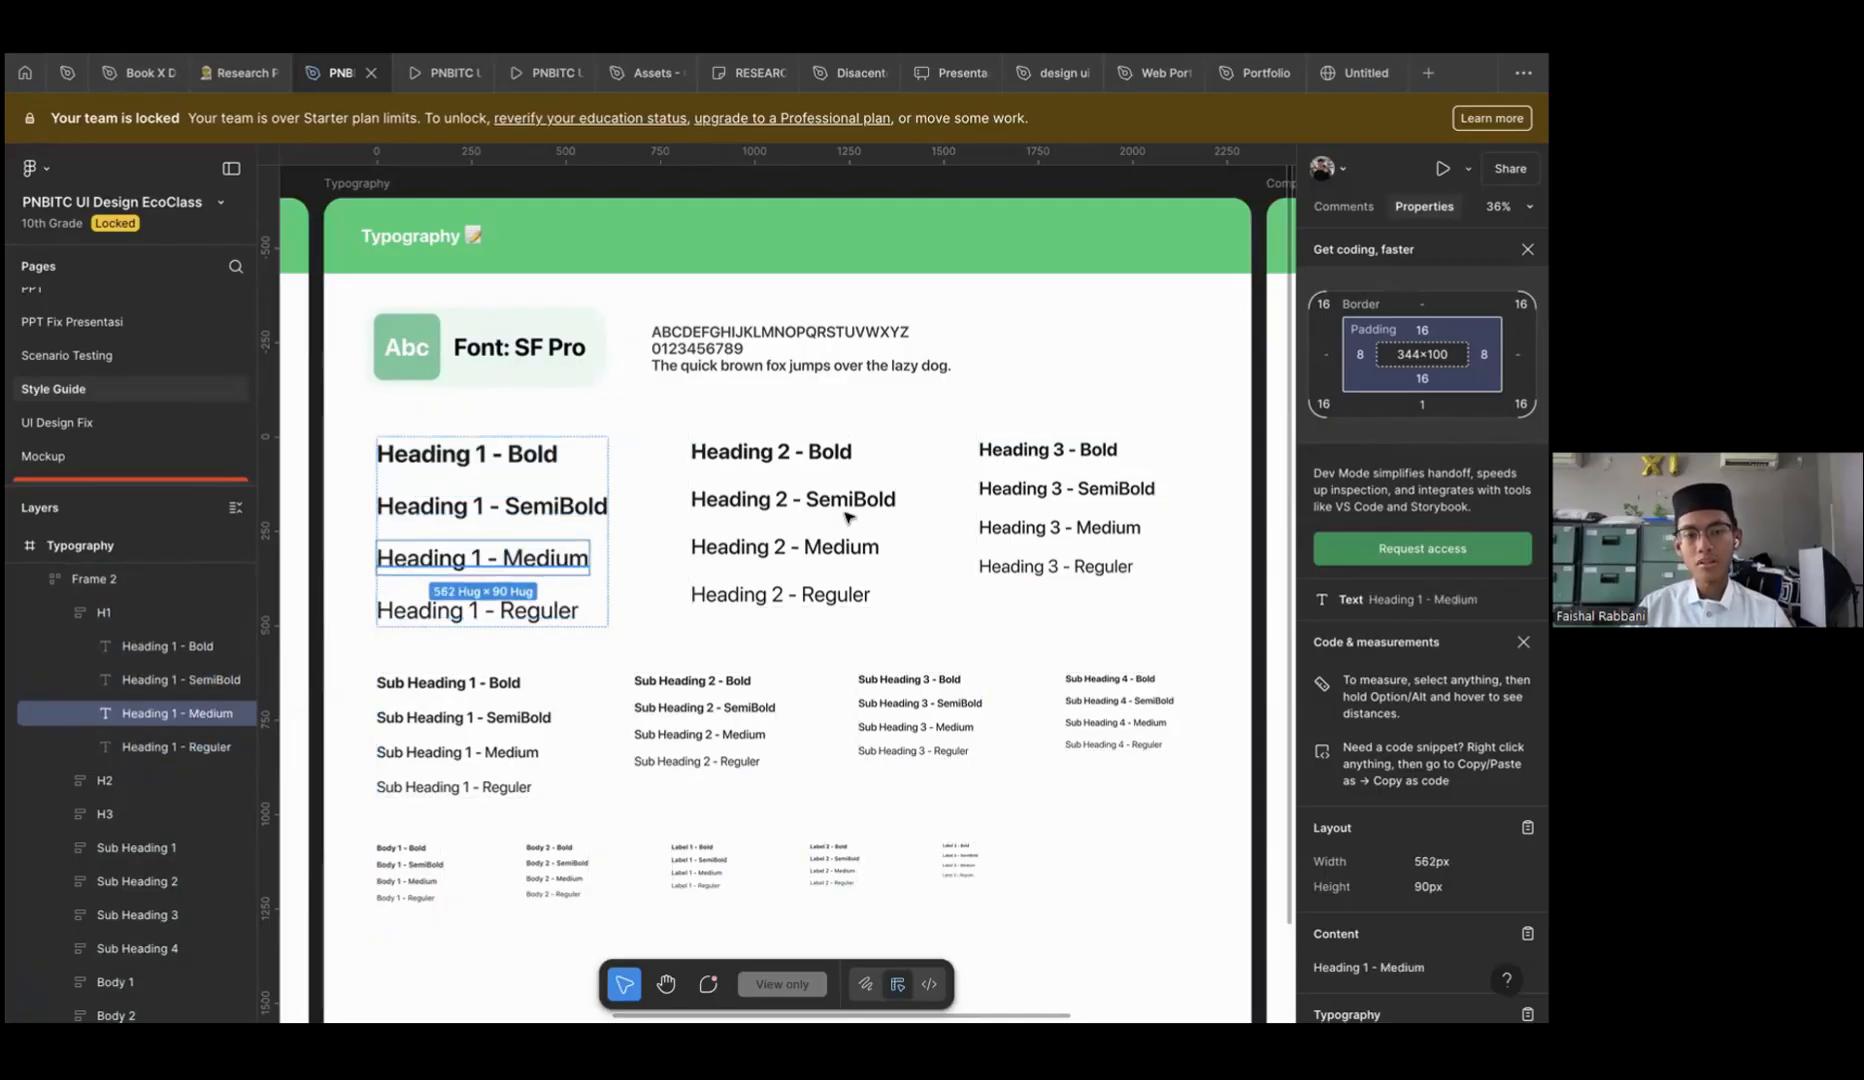
click(792, 529)
click(792, 529)
scroll(789, 541, up, 5)
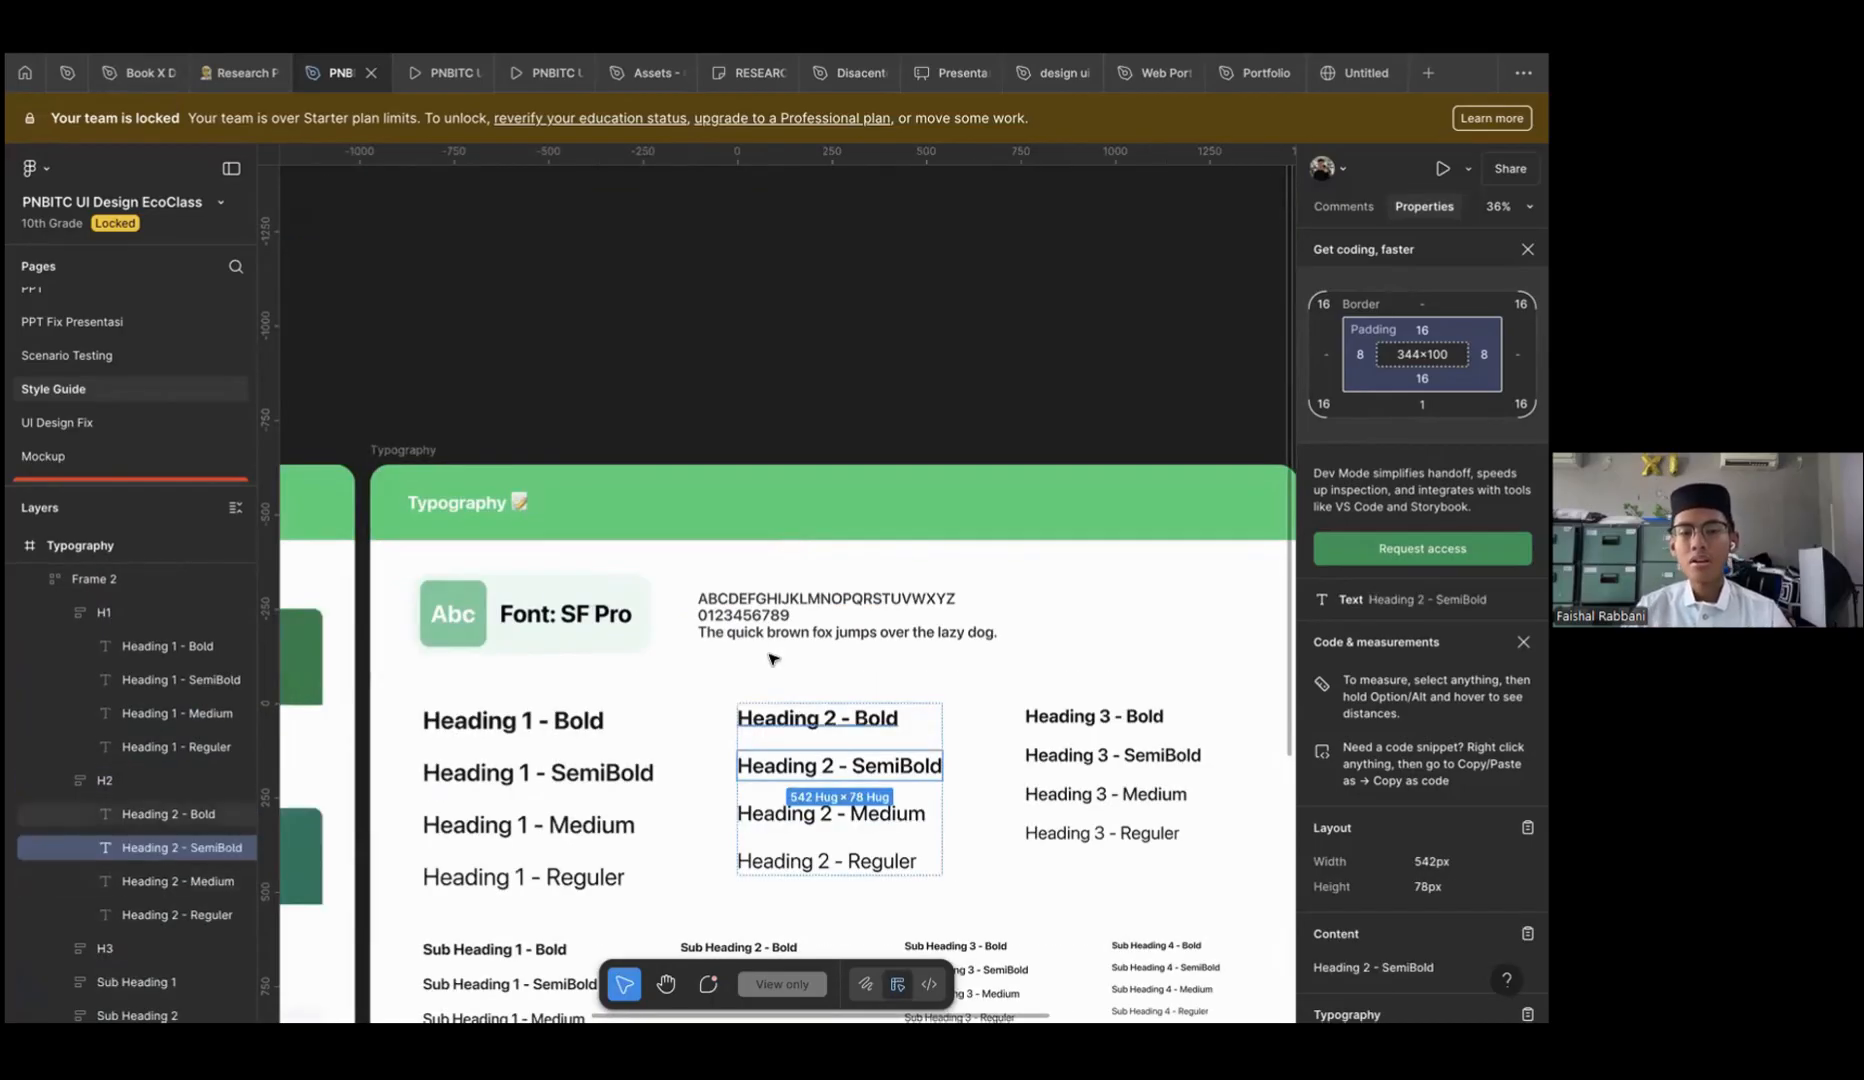
scroll(789, 265, down, 3)
scroll(804, 207, down, 1)
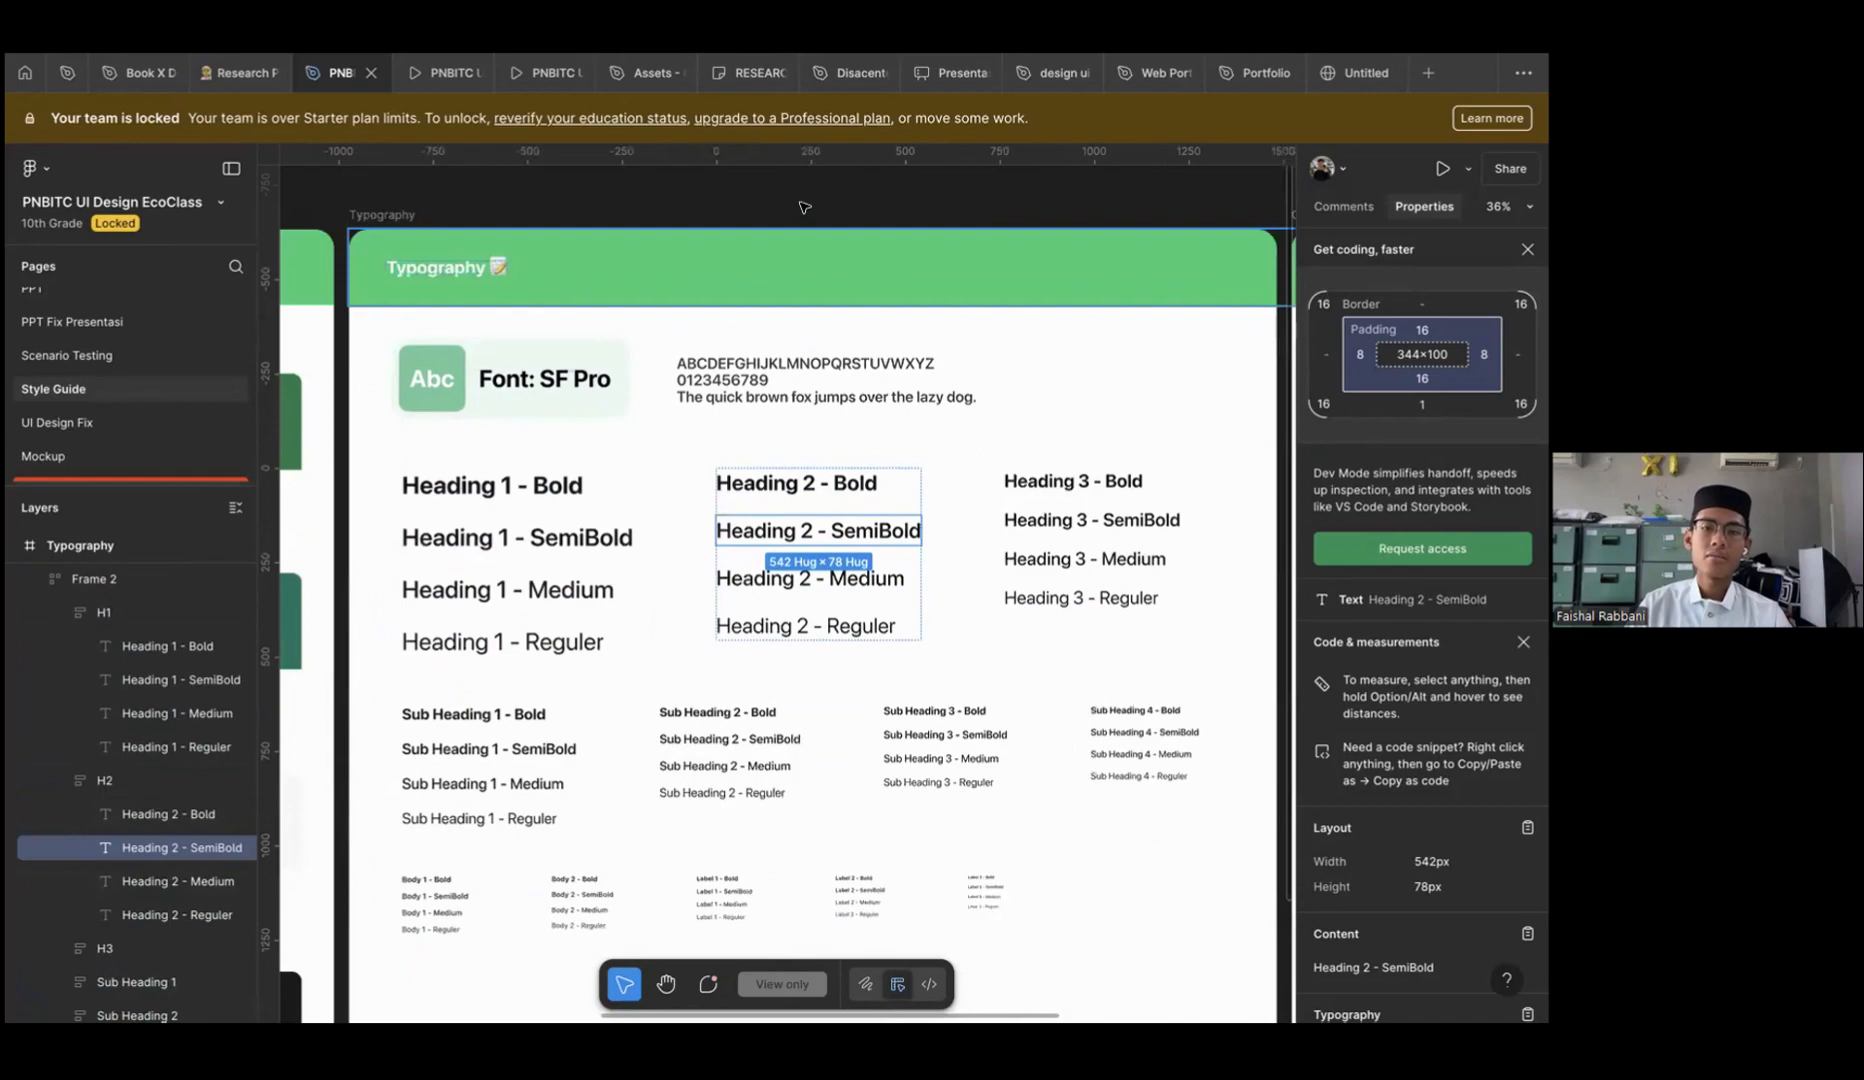
Inspect the whole Typography frame, clearing the selection before and after
click(804, 207)
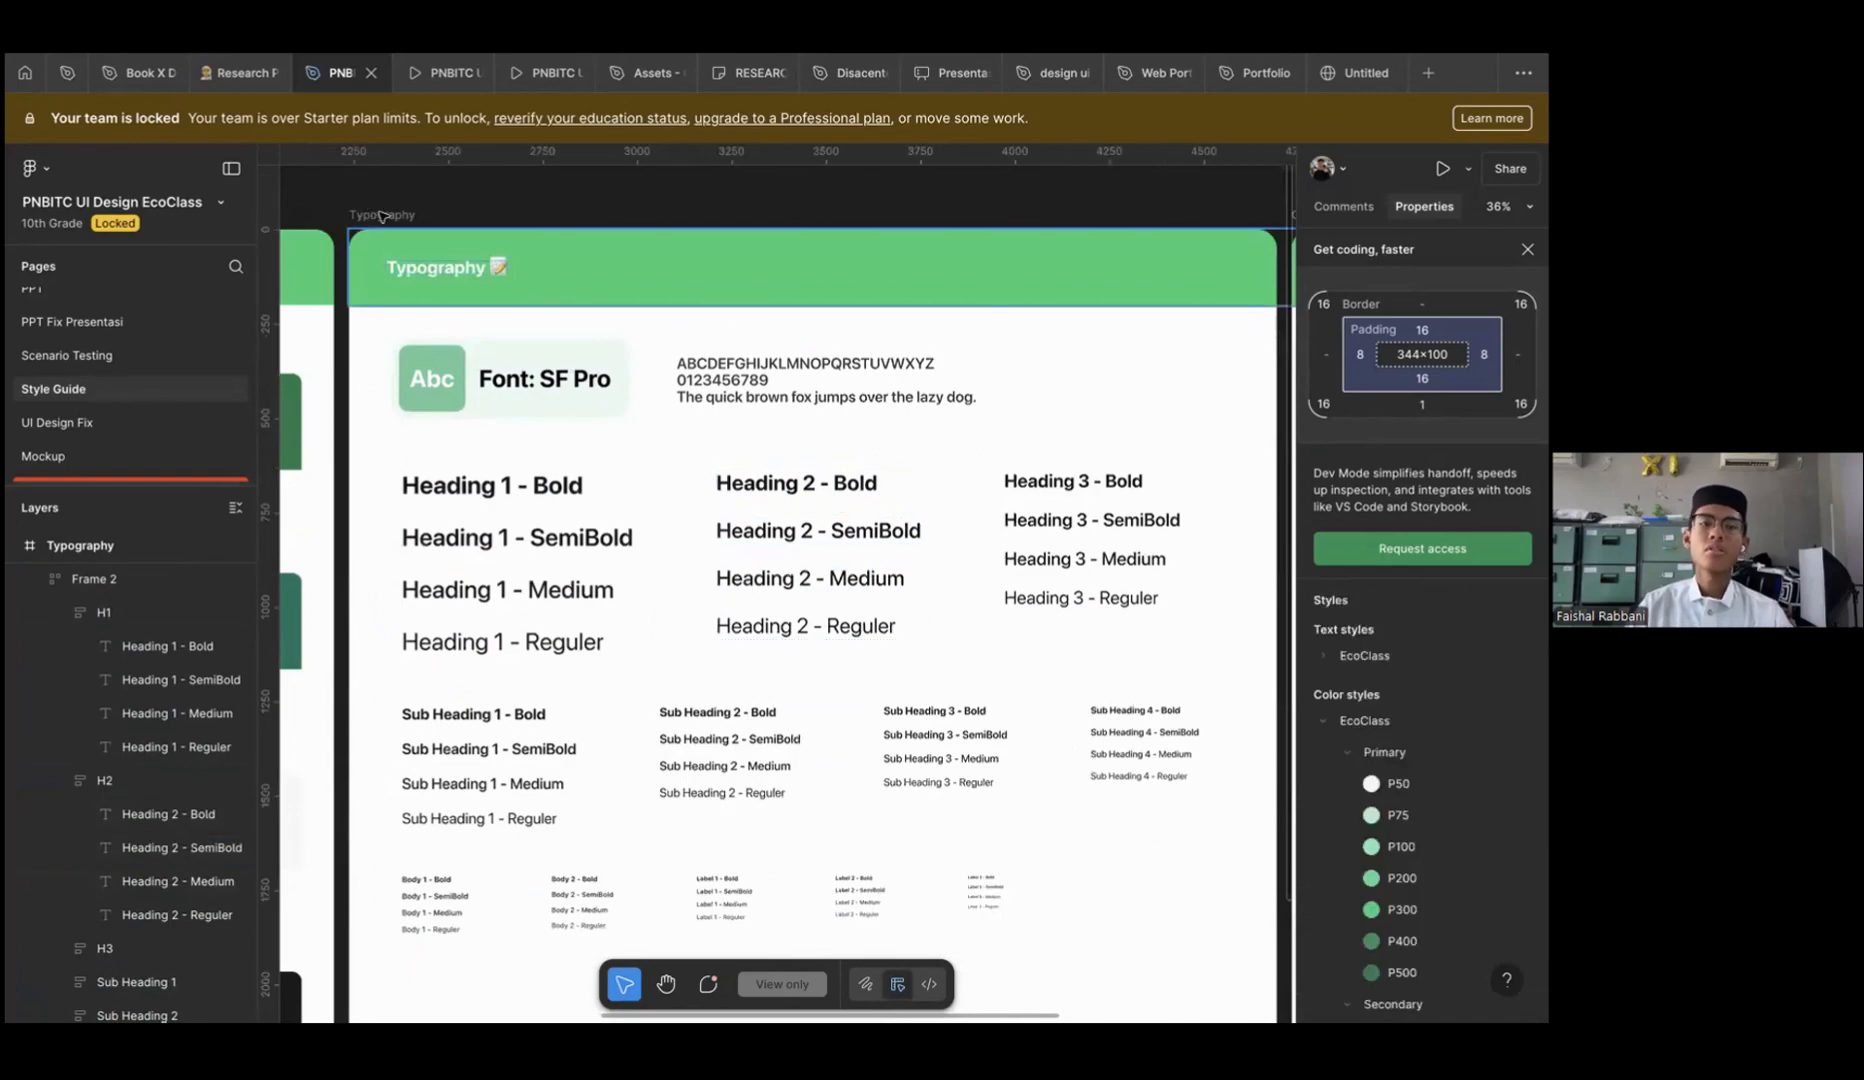
click(672, 224)
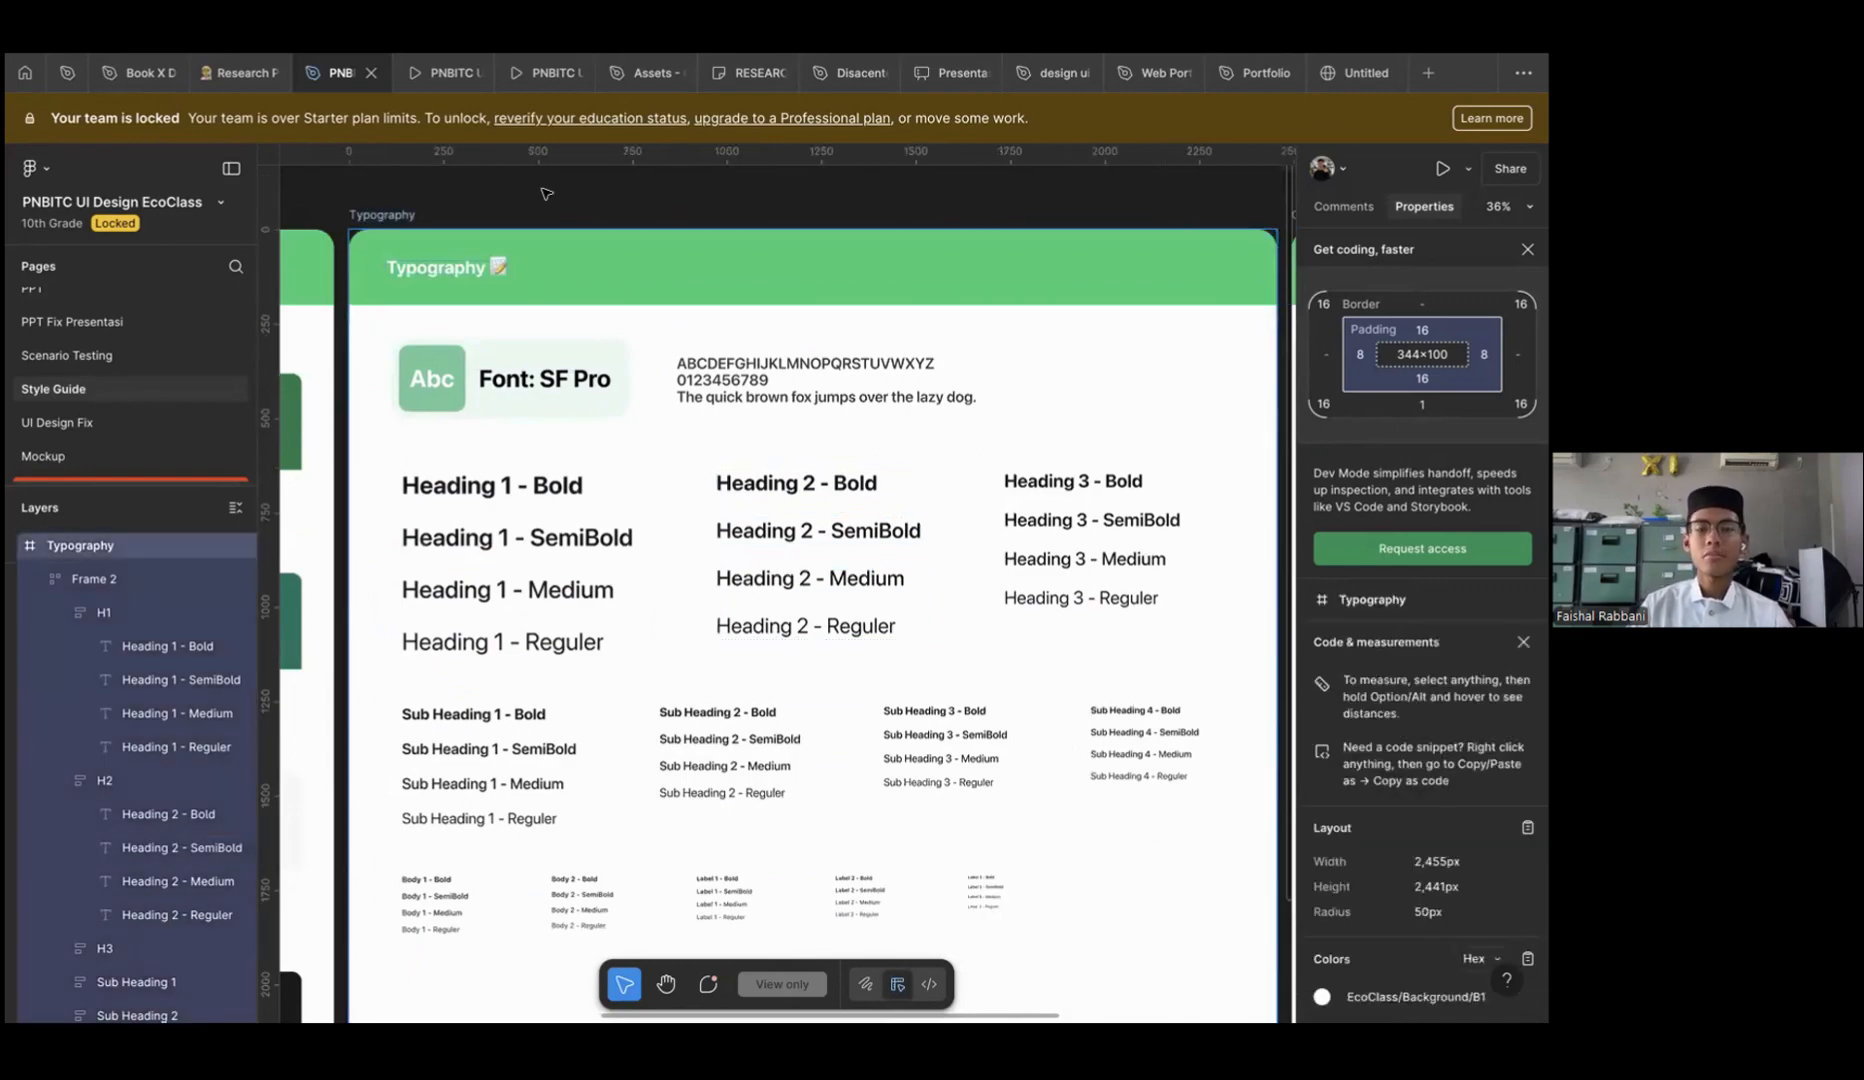
key(Escape)
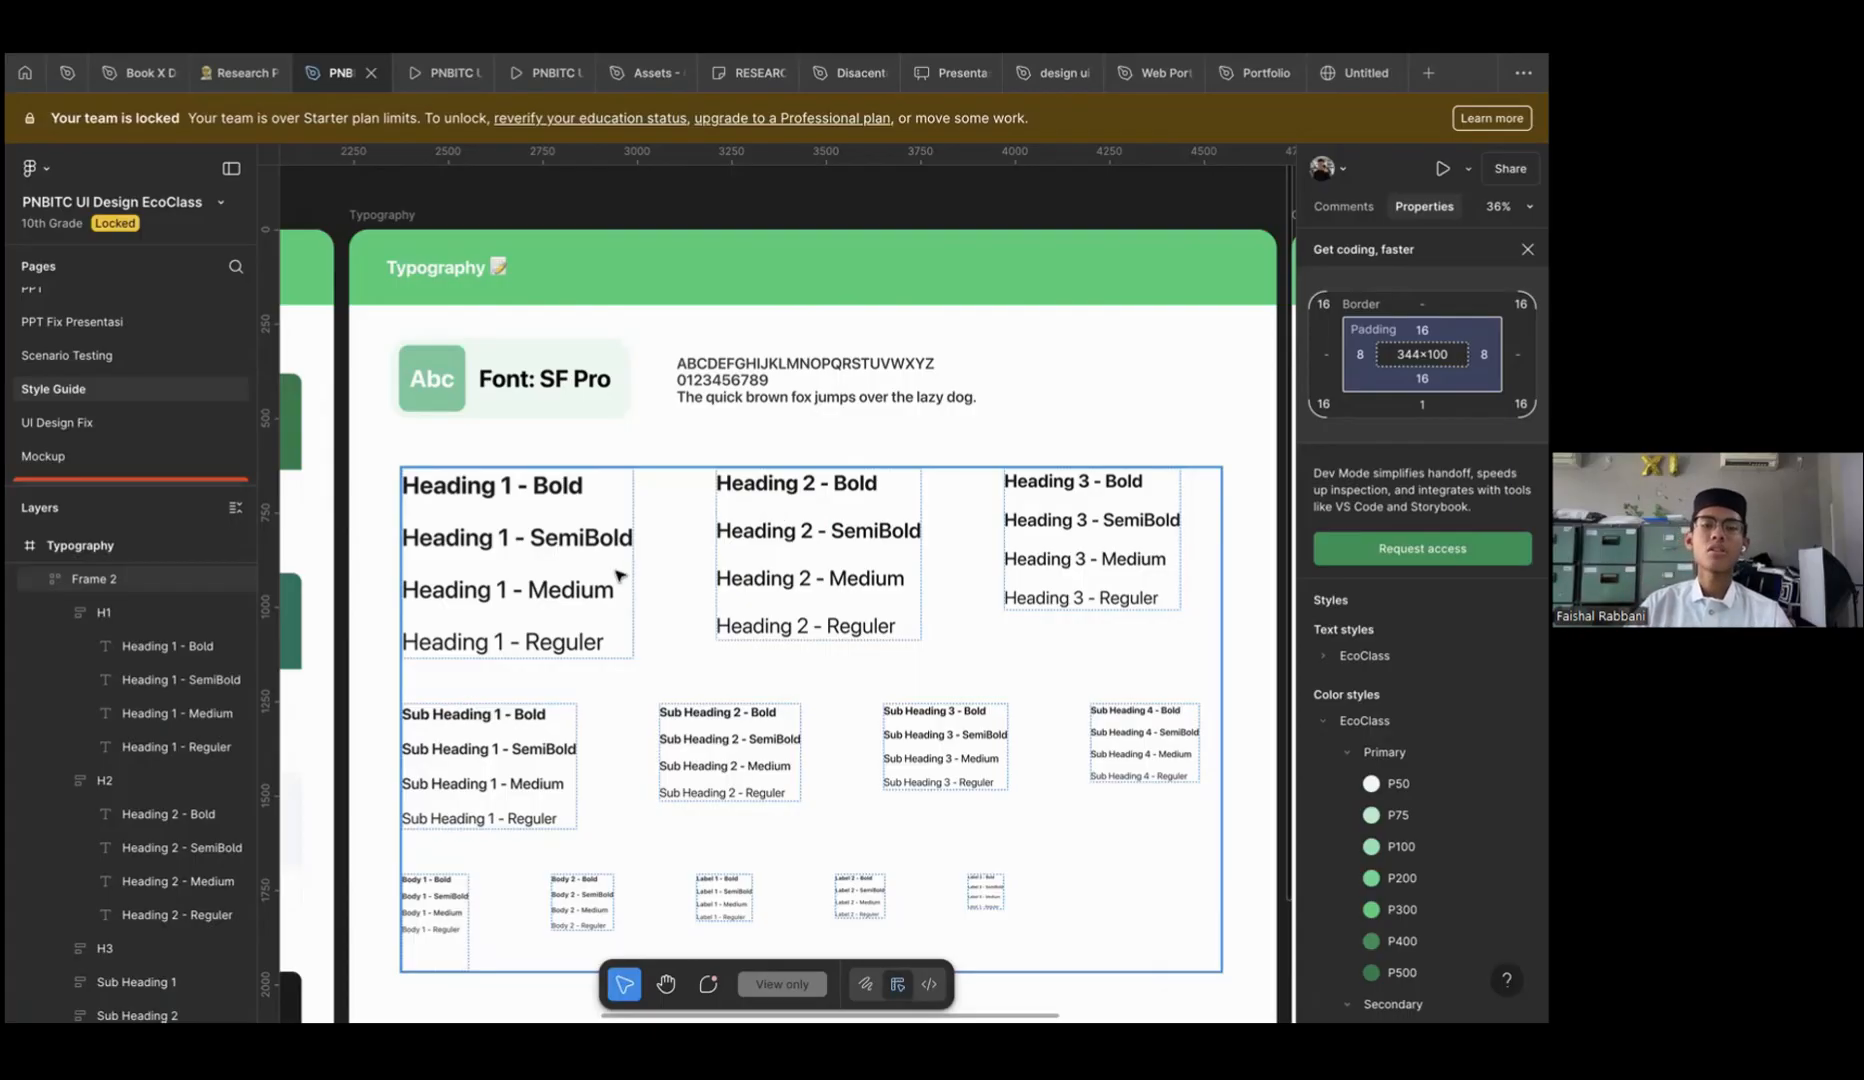
Inspect the "Heading 1 - Bold" layer and the "Font: SF Pro" text at closer zoom
scroll(560, 440, up, 3)
scroll(560, 440, up, 1)
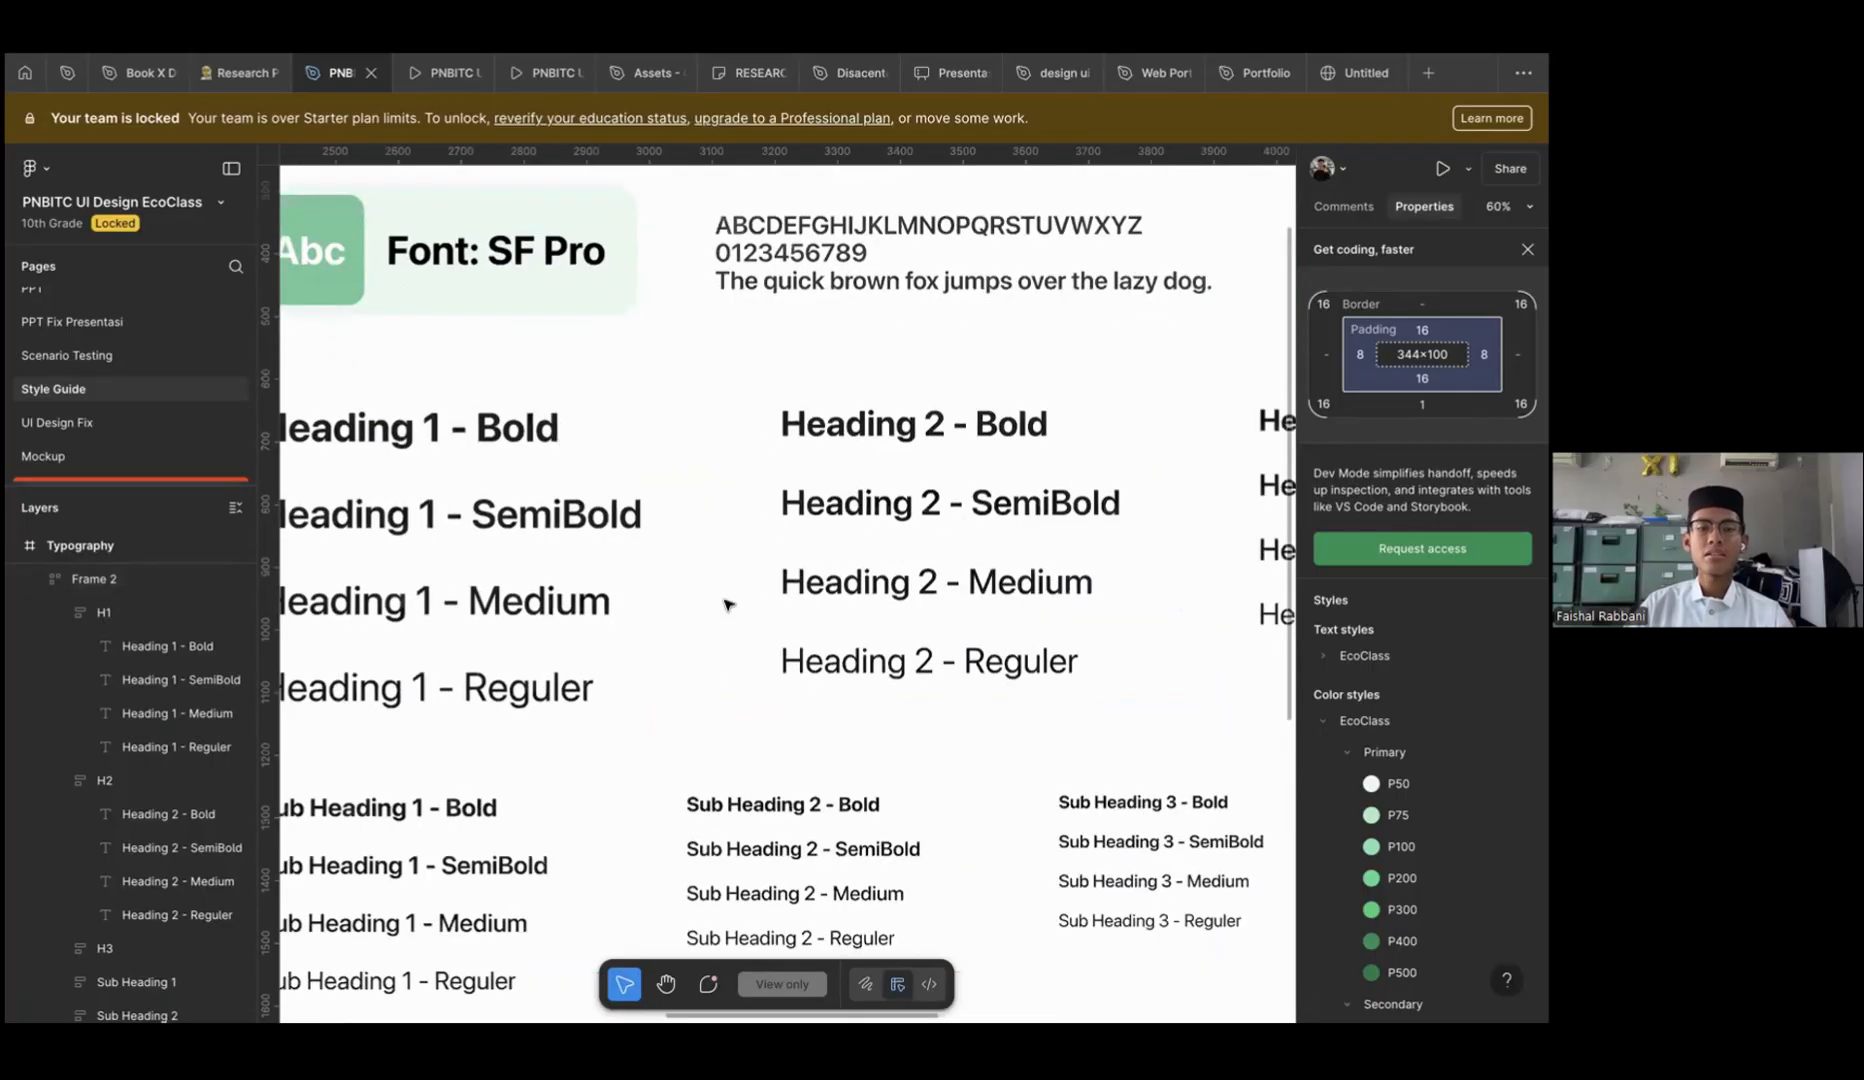
scroll(728, 605, left, 1)
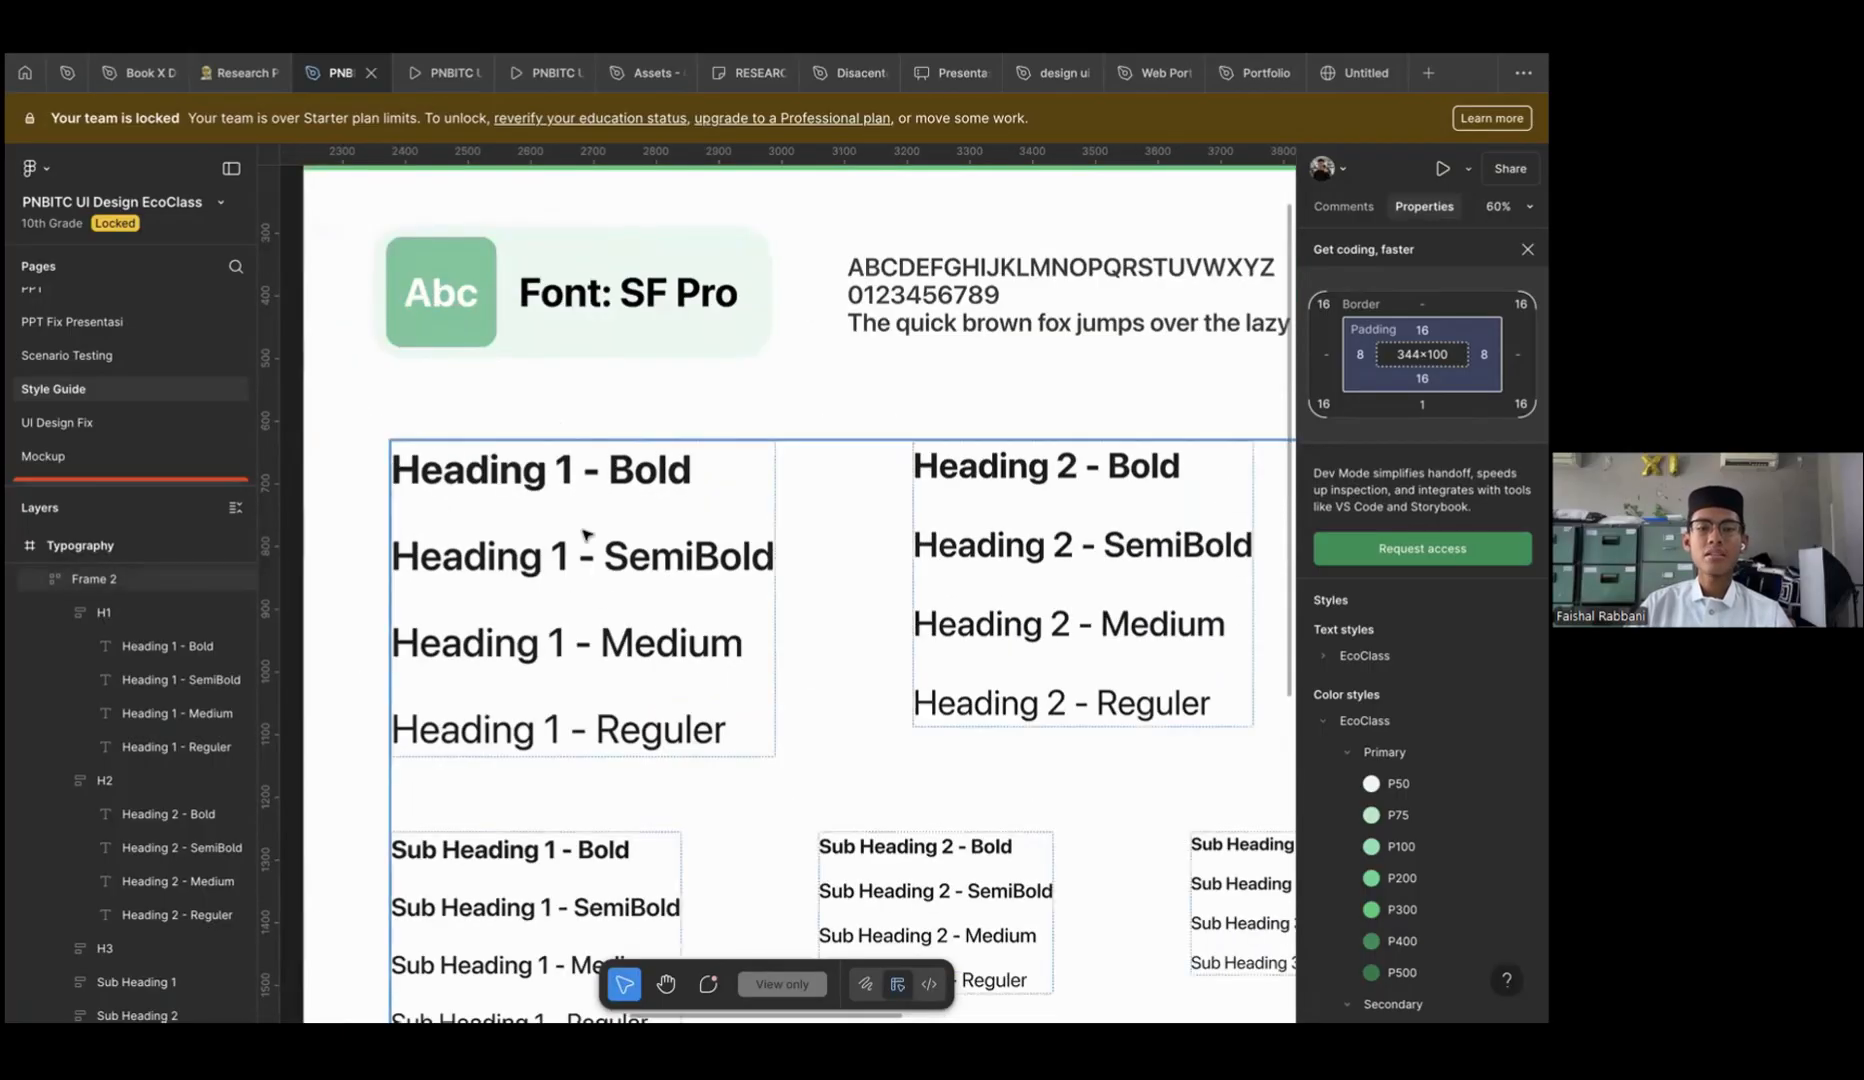
double_click(643, 494)
double_click(628, 445)
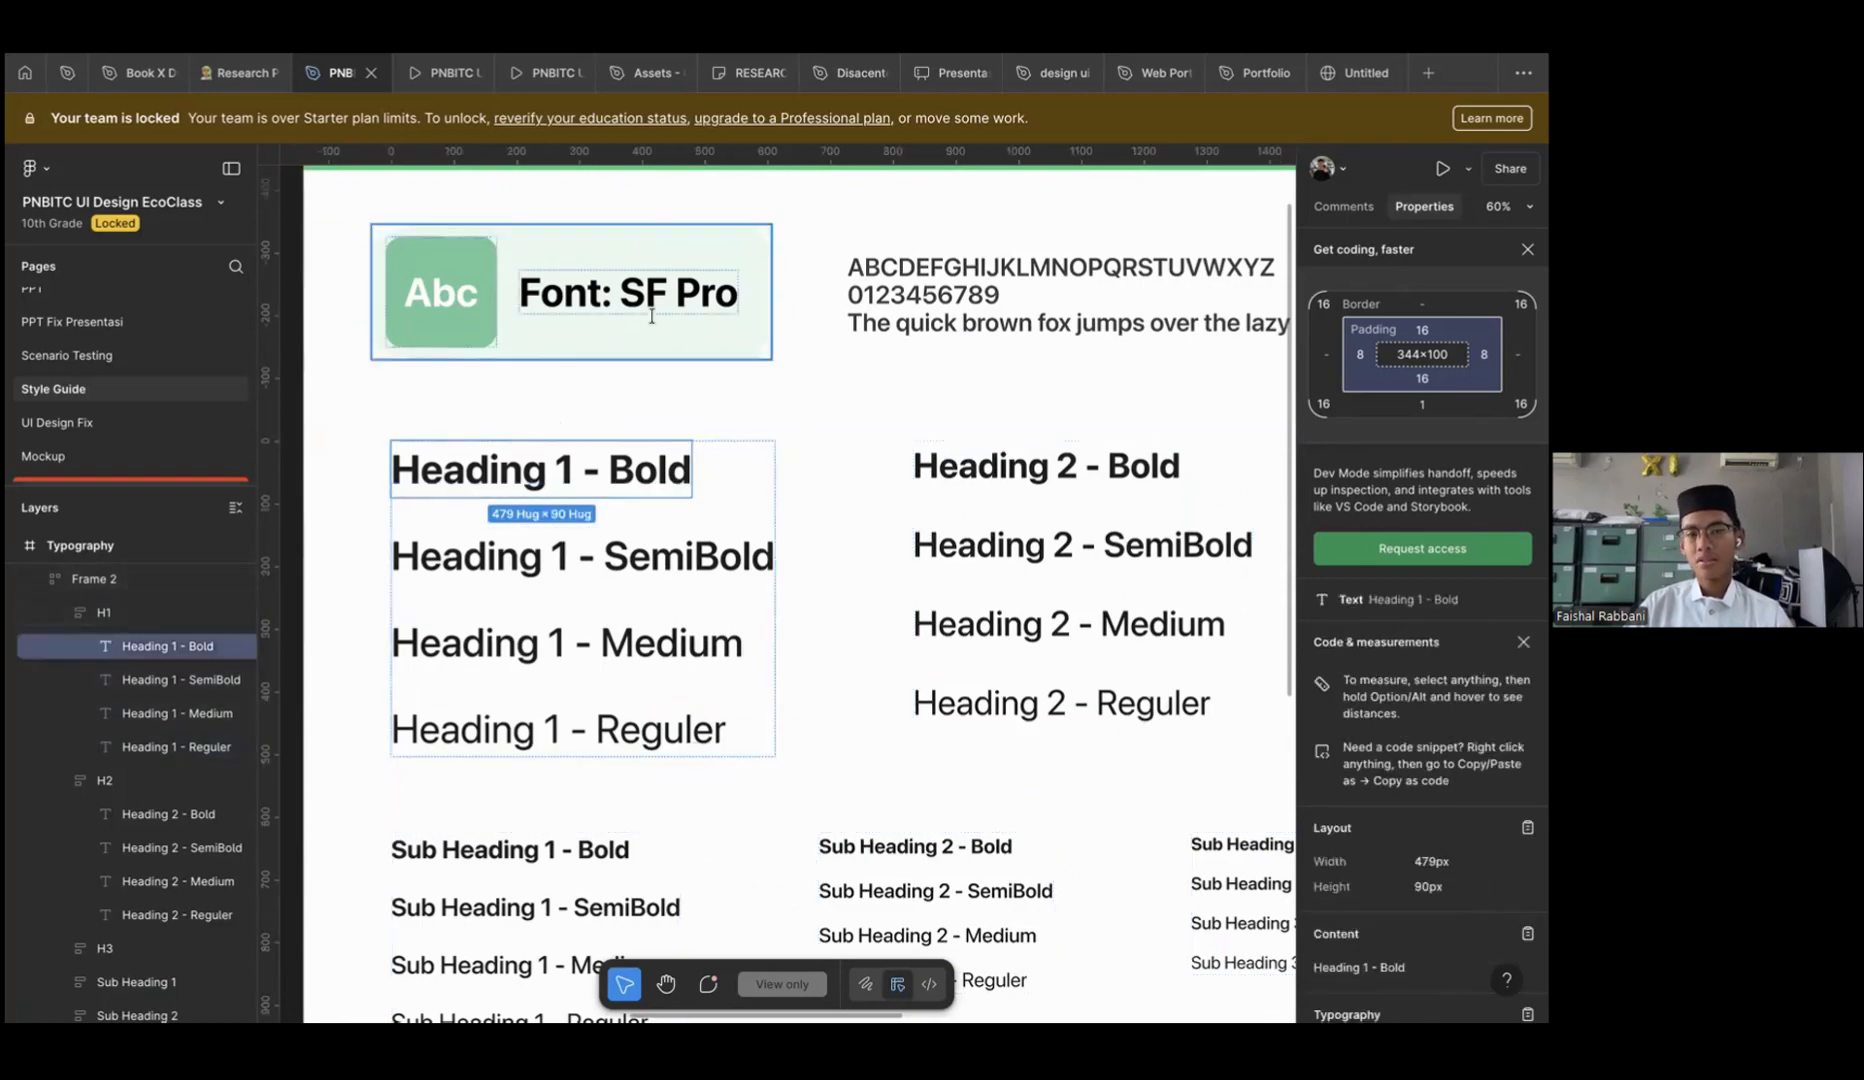
double_click(671, 318)
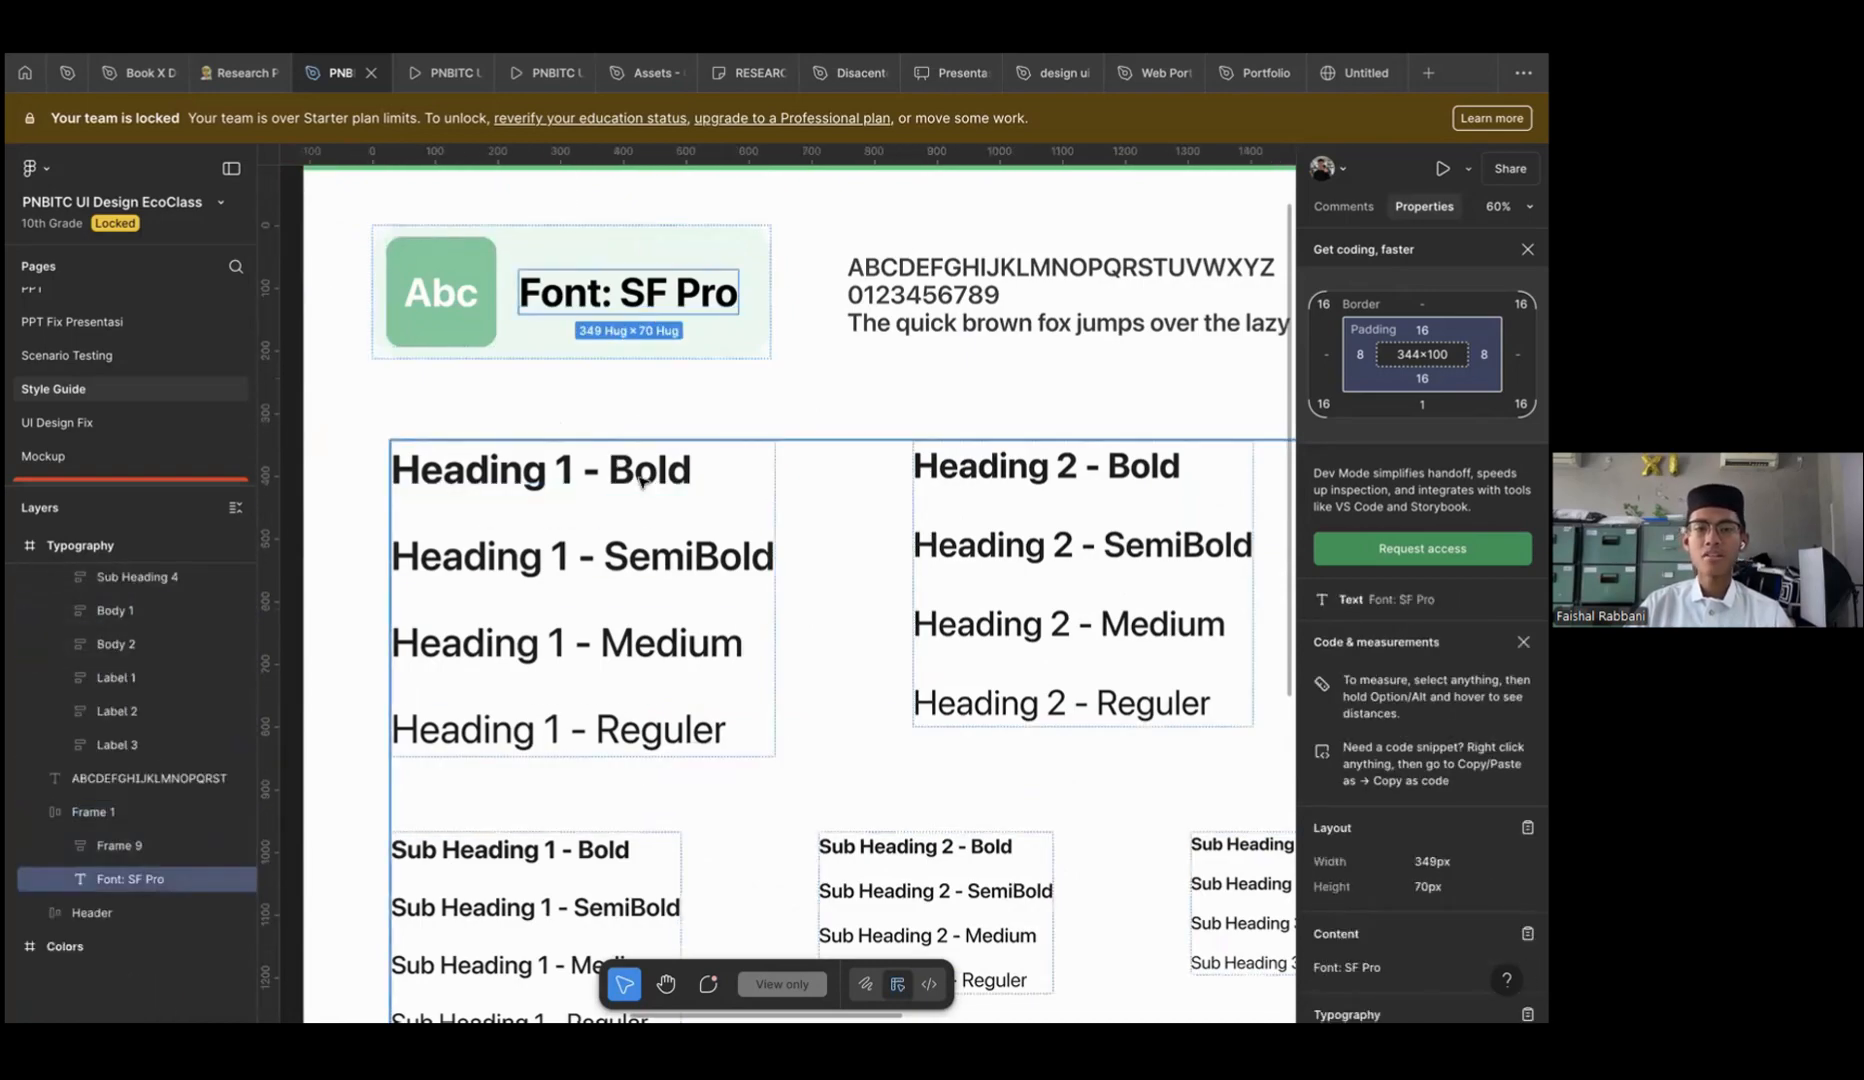
Compare the Bold, SemiBold, Medium and Reguler weights of Heading 1 by selecting its text layers one after another
click(658, 549)
double_click(552, 460)
click(598, 556)
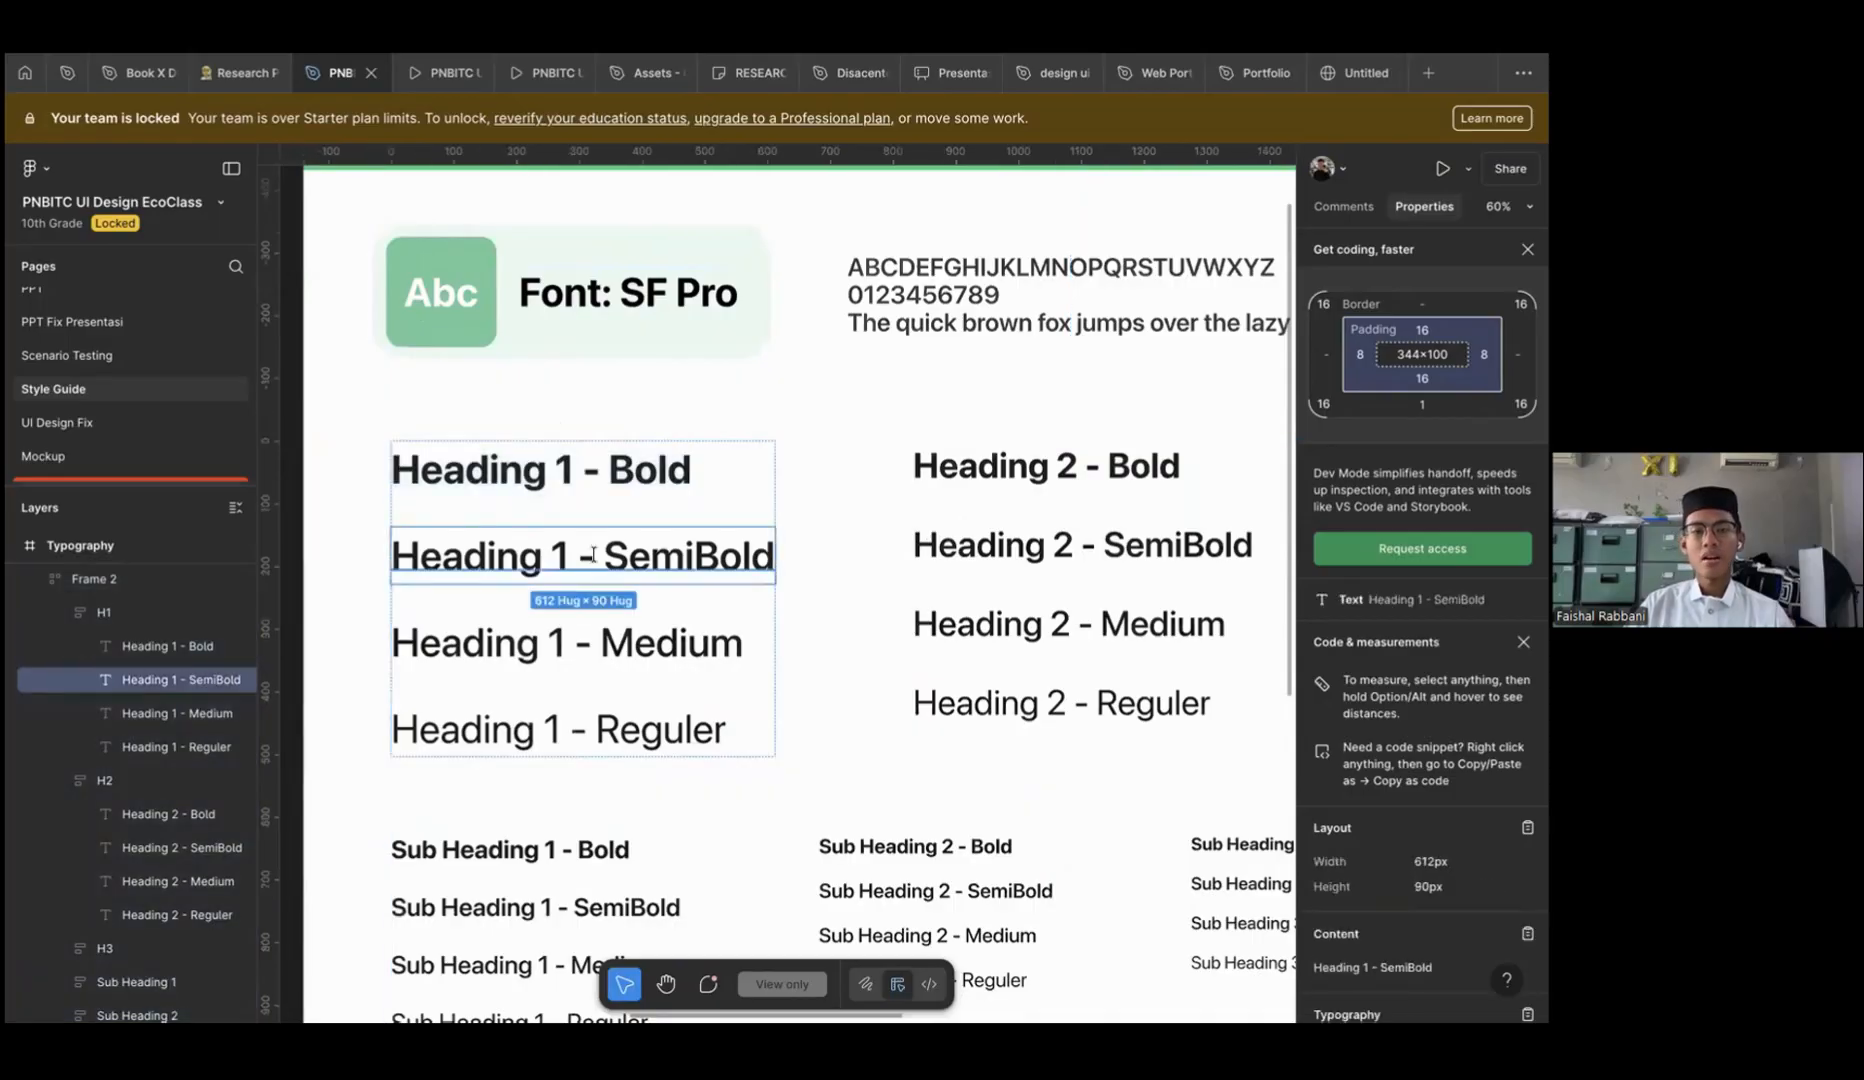
click(600, 472)
click(613, 556)
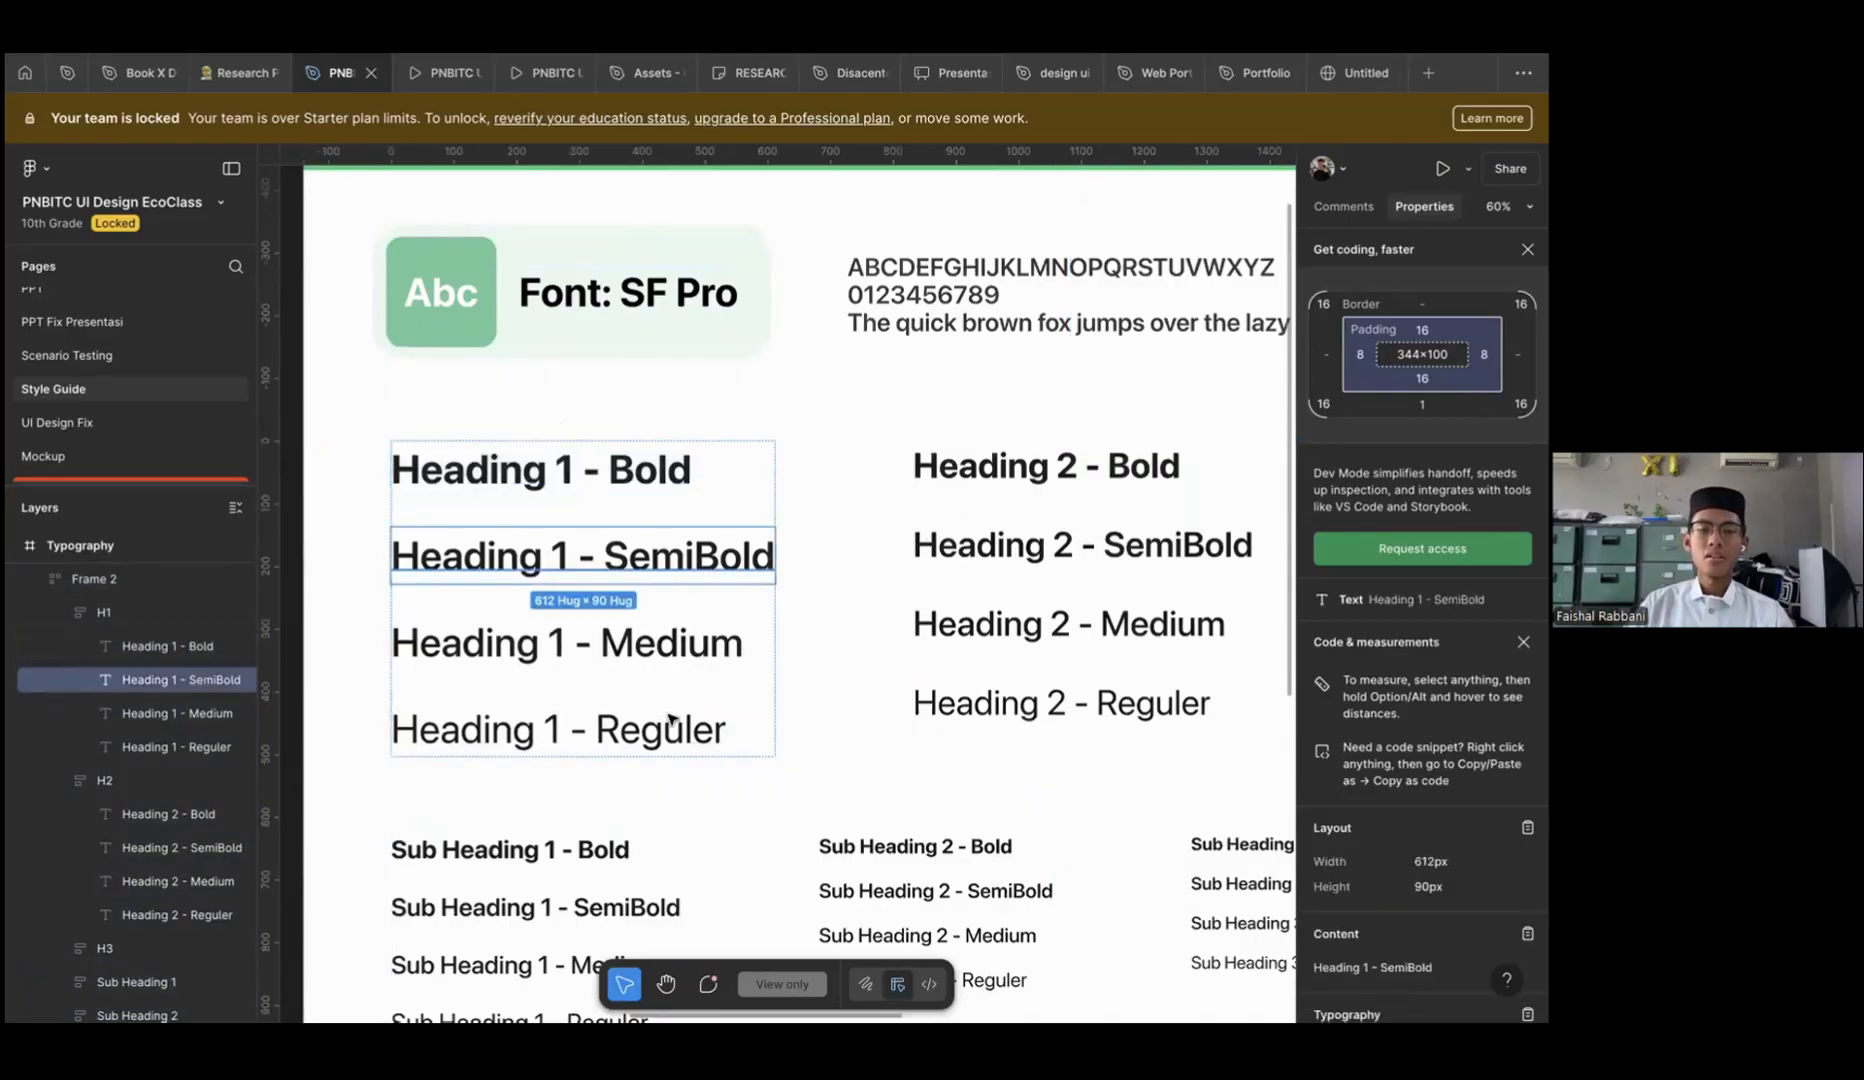
key(Tab)
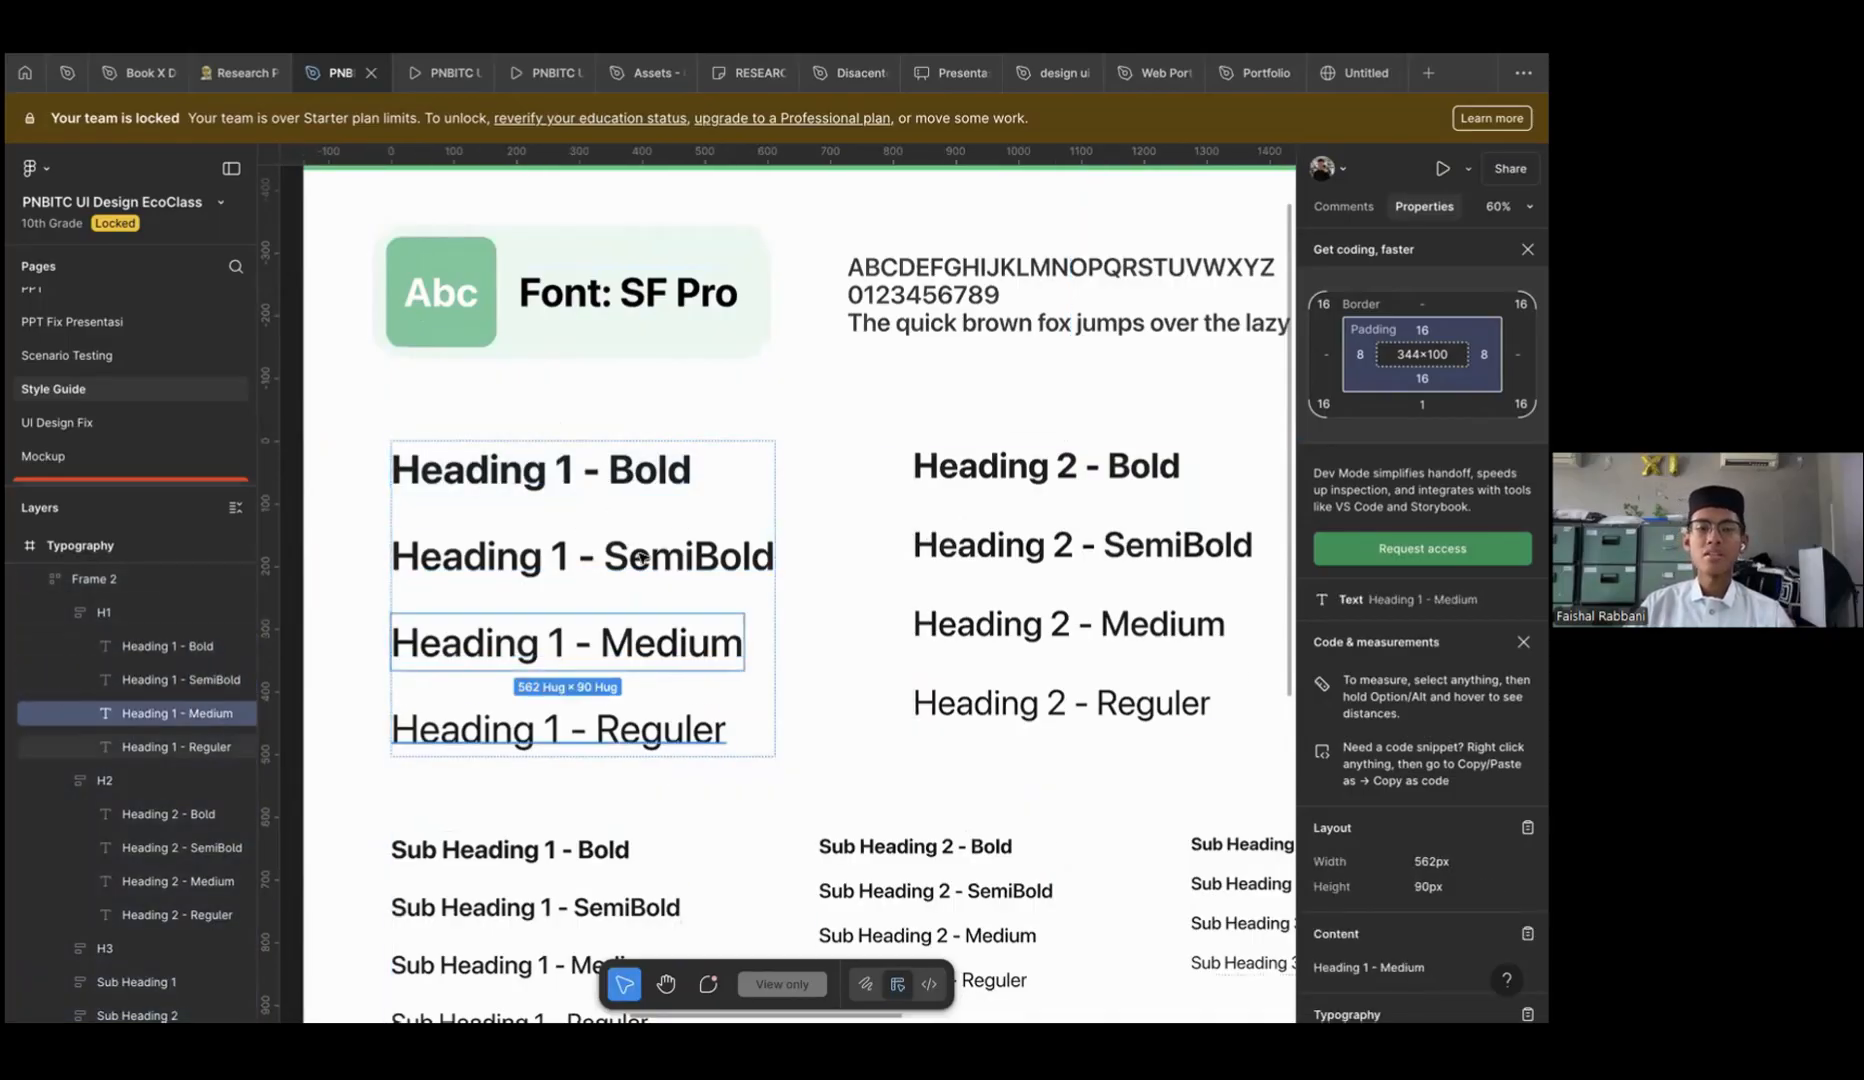
key(Tab)
key(Tab)
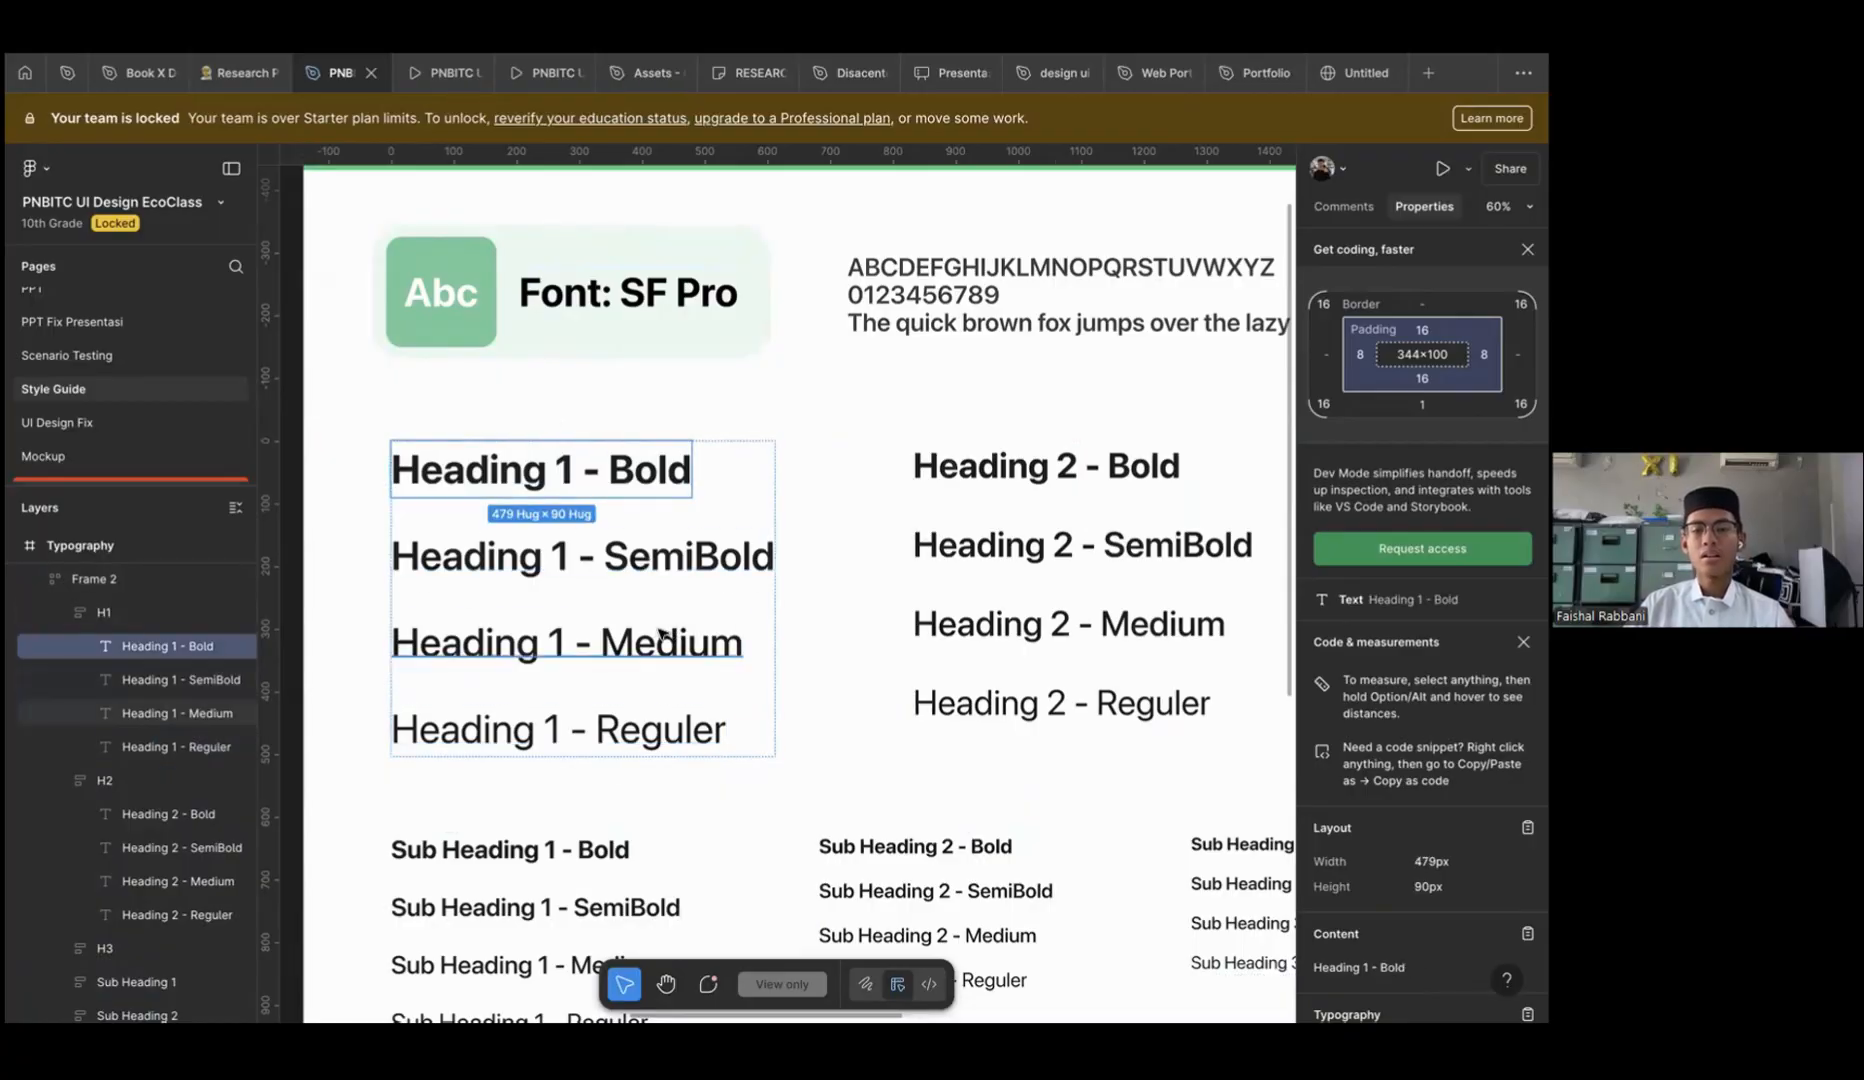
click(661, 634)
Inspect sample layers across the type scale: Heading 1 Bold, Sub Heading 3 Bold, the Sub Heading 2 group and Heading 2 Medium
scroll(665, 637, right, 3)
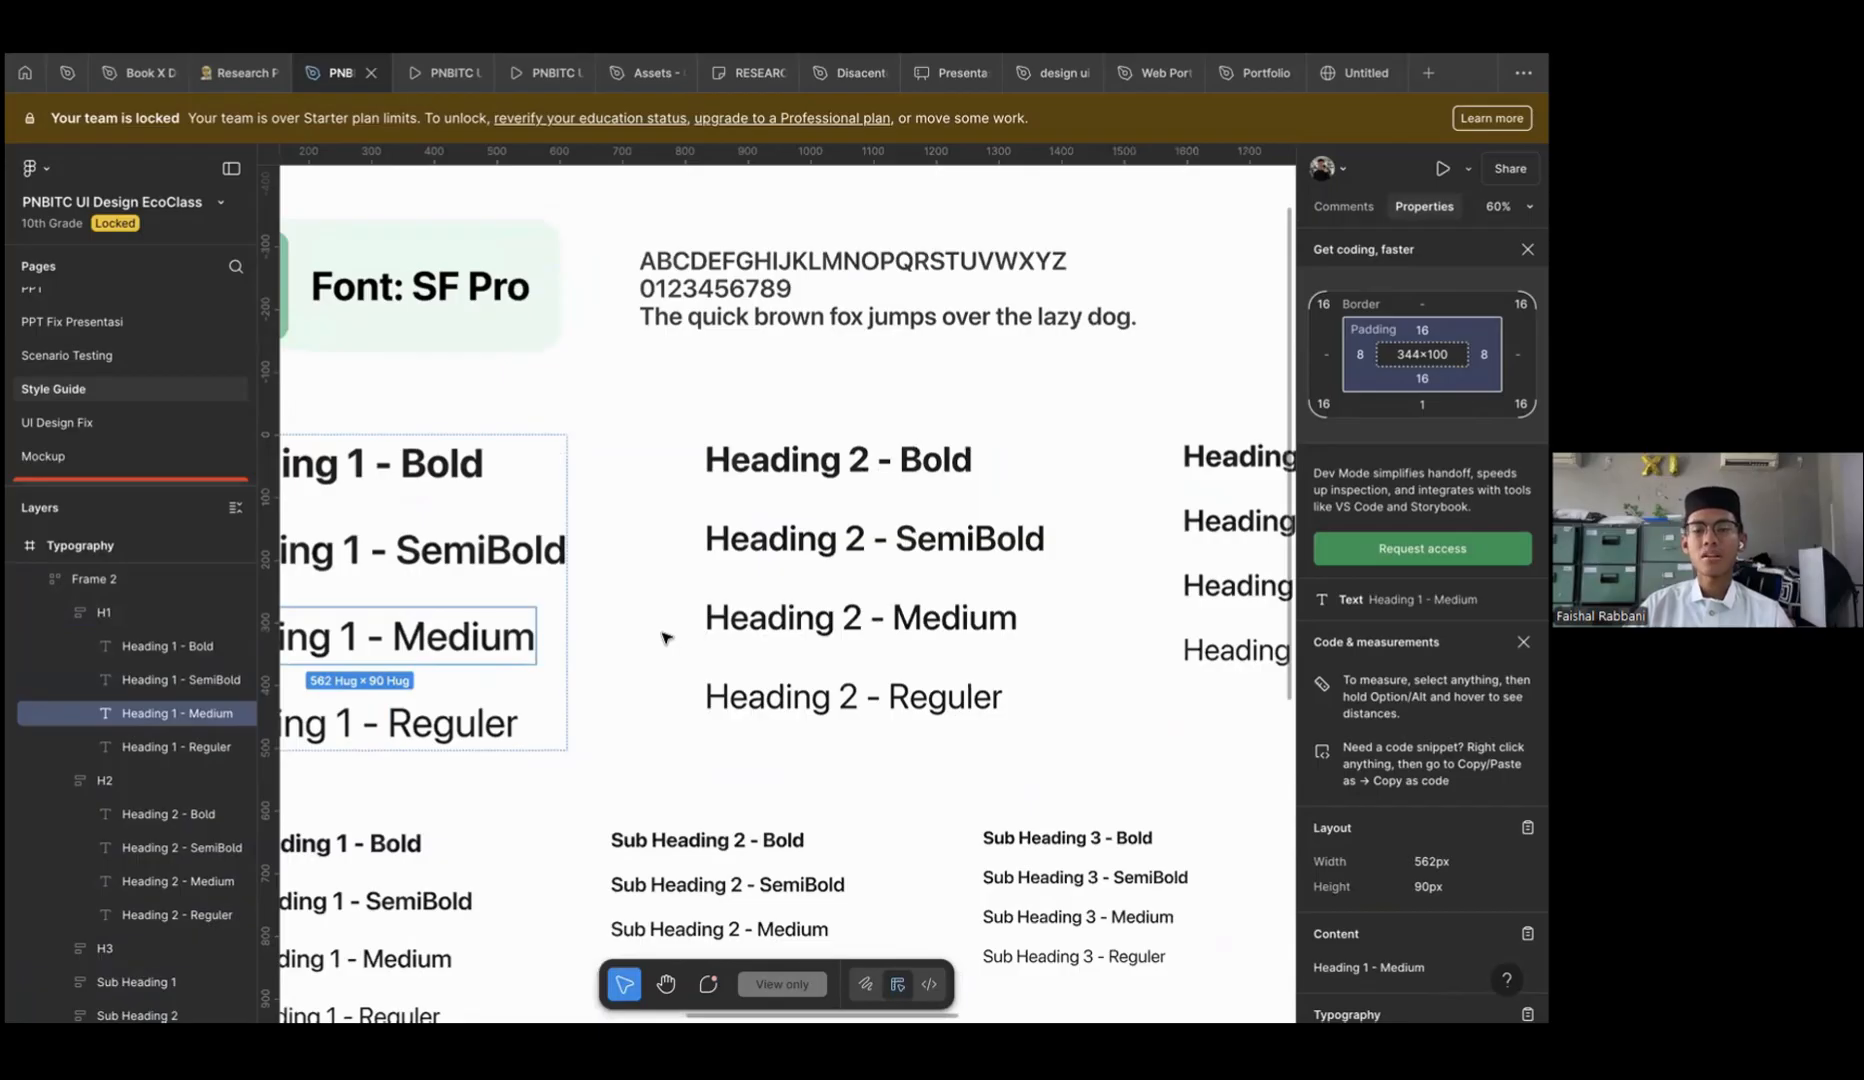
scroll(663, 637, down, 10)
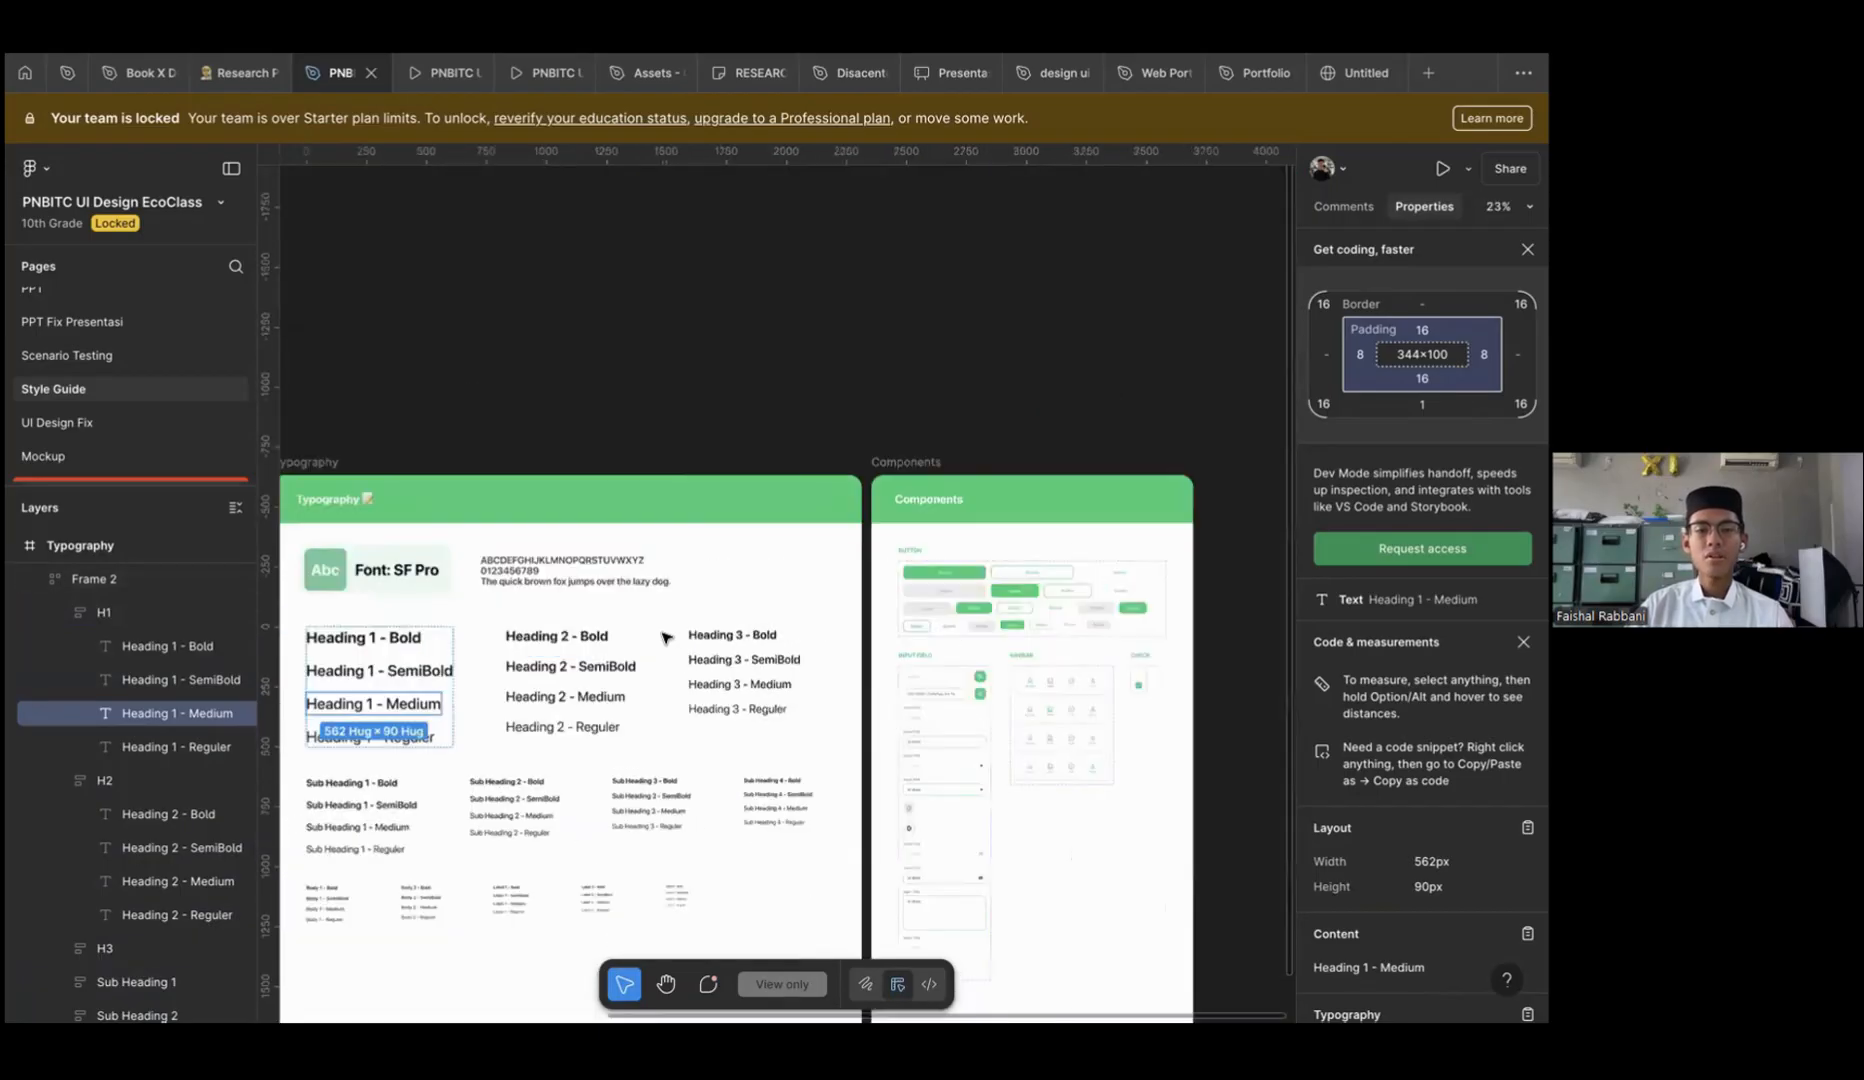
scroll(676, 634, down, 2)
scroll(676, 634, left, 1)
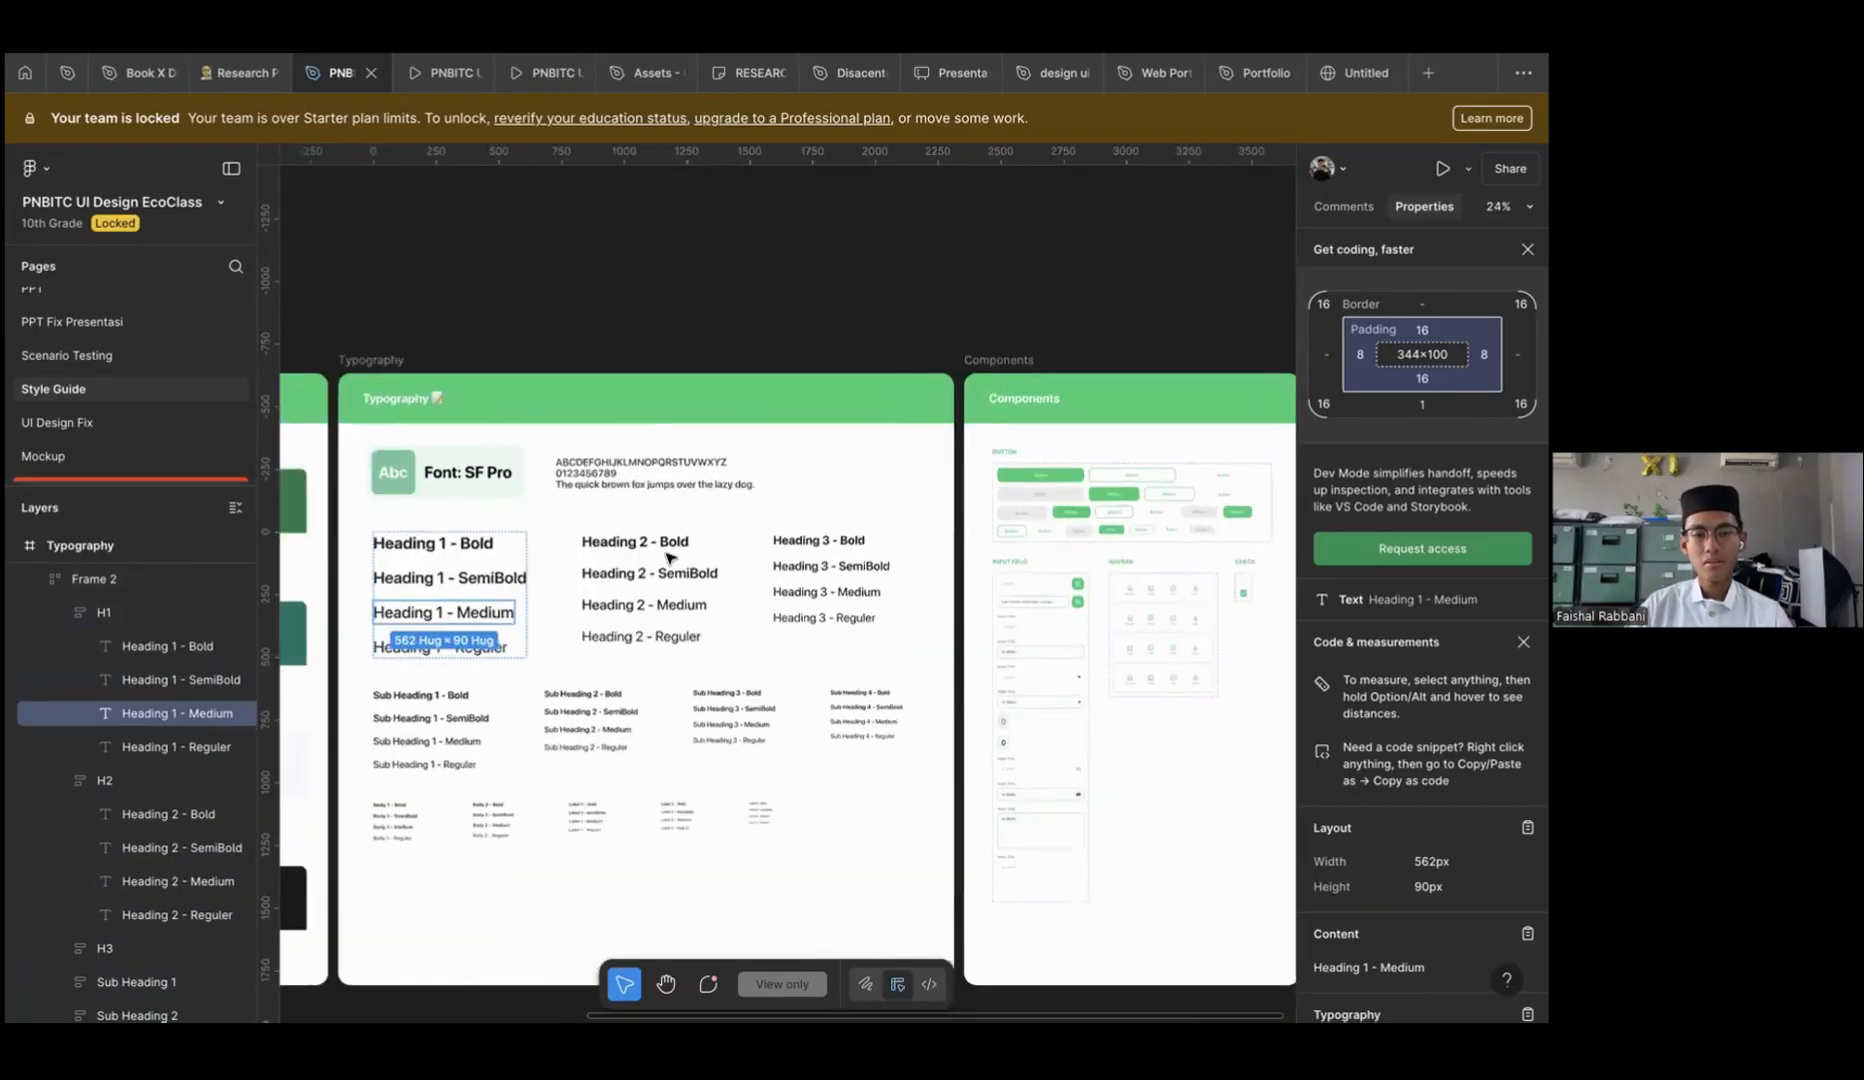
scroll(668, 557, up, 2)
click(395, 524)
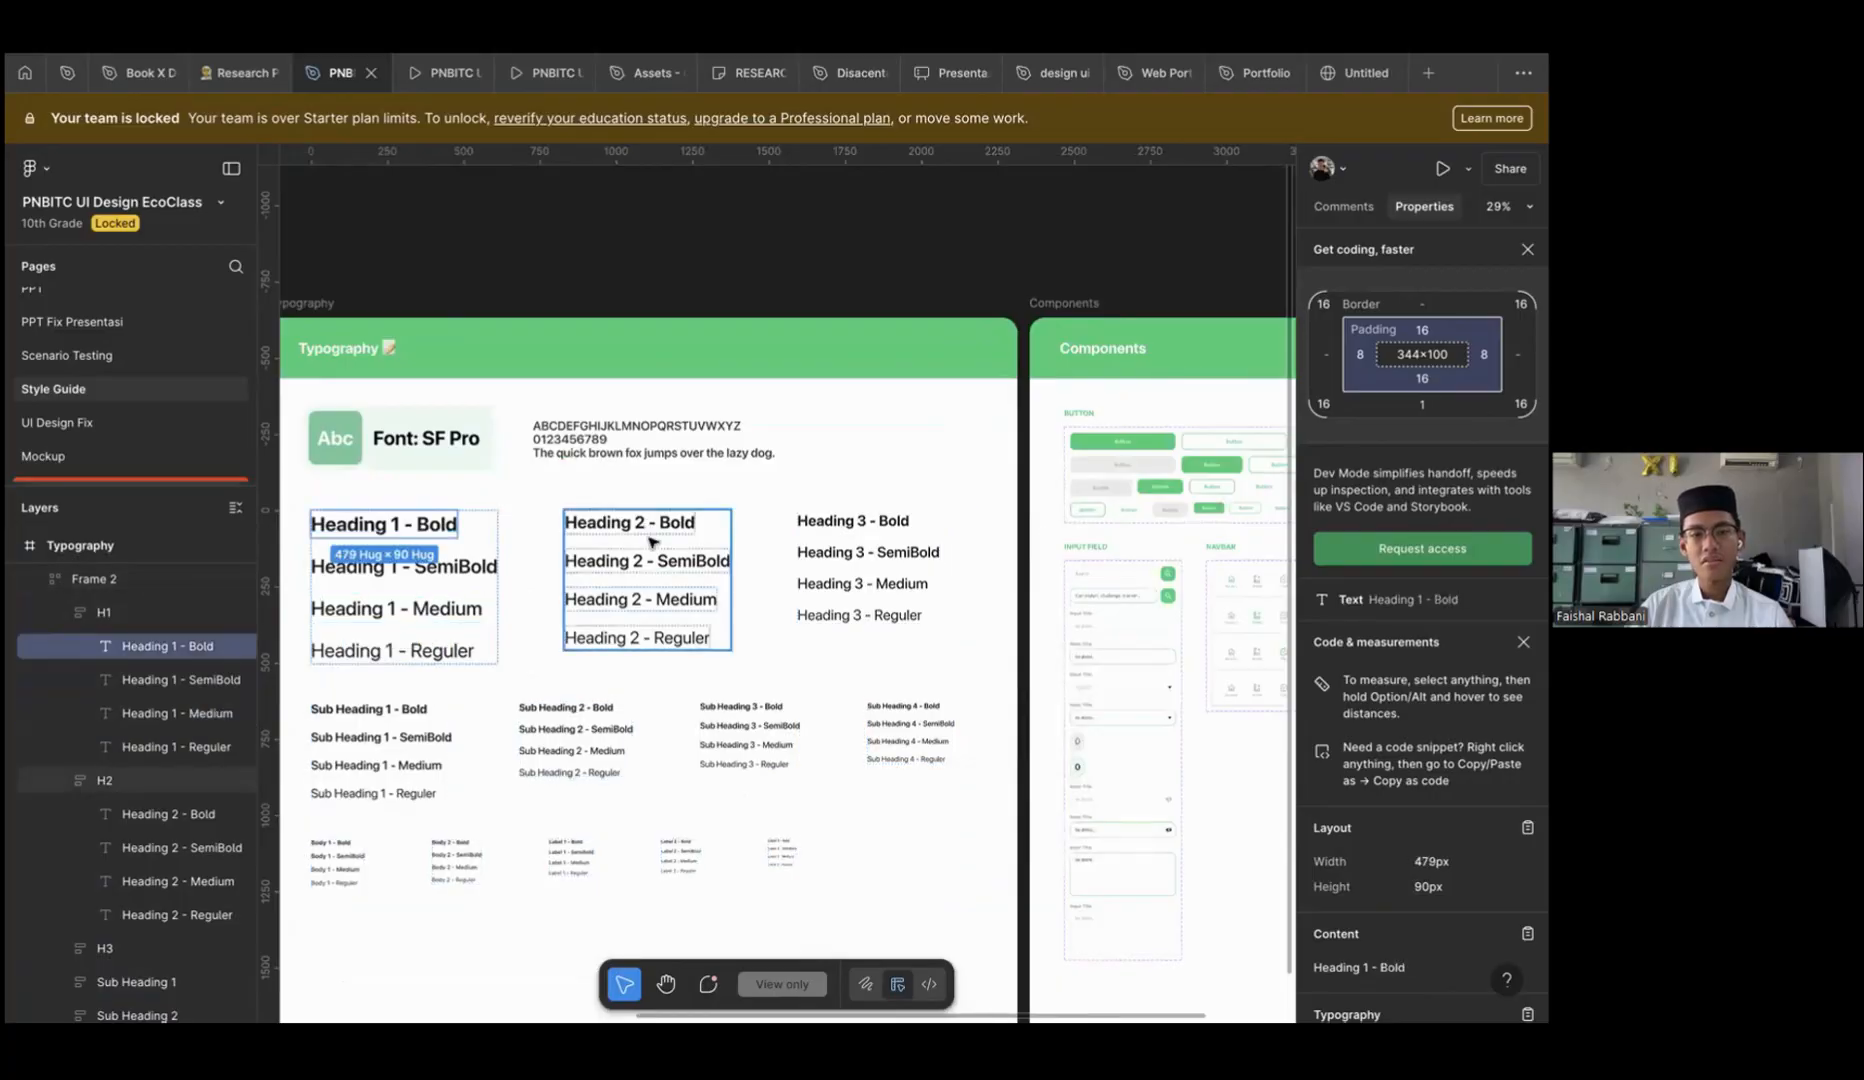
double_click(630, 523)
double_click(734, 705)
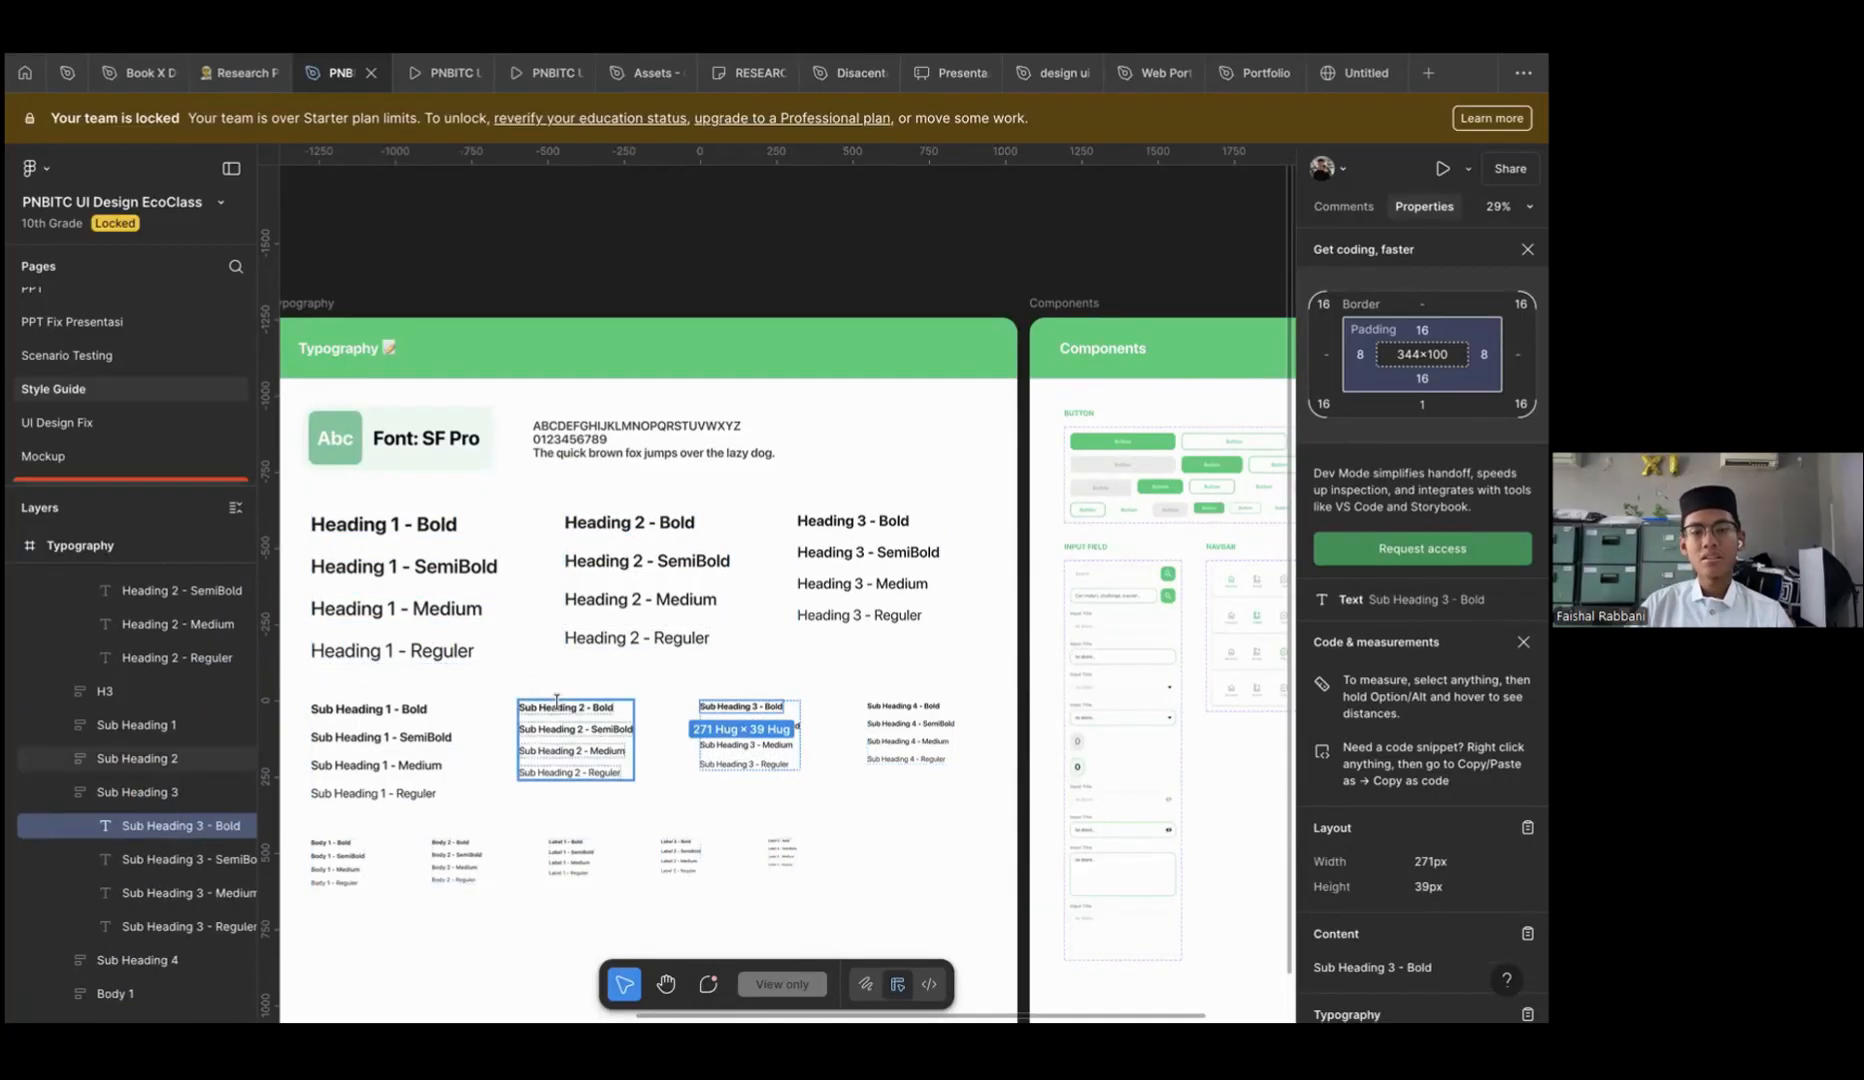
double_click(567, 708)
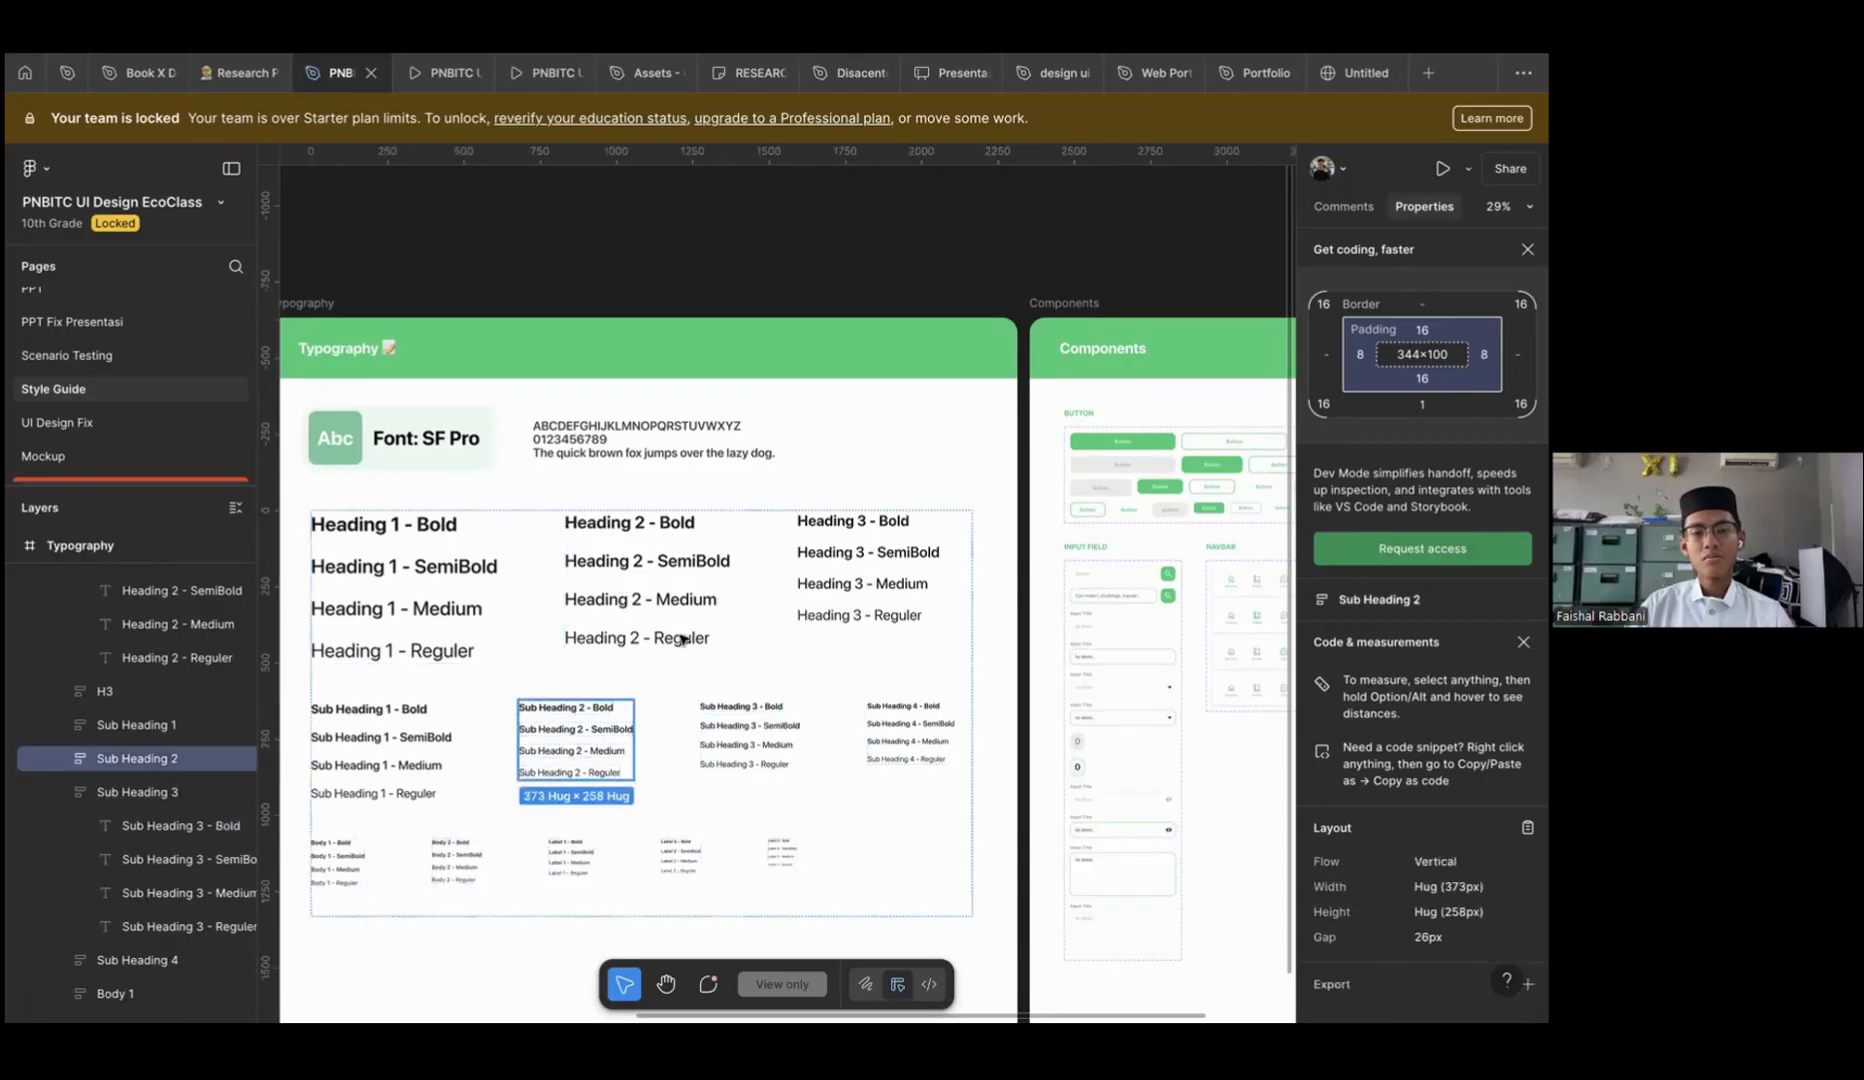
double_click(648, 600)
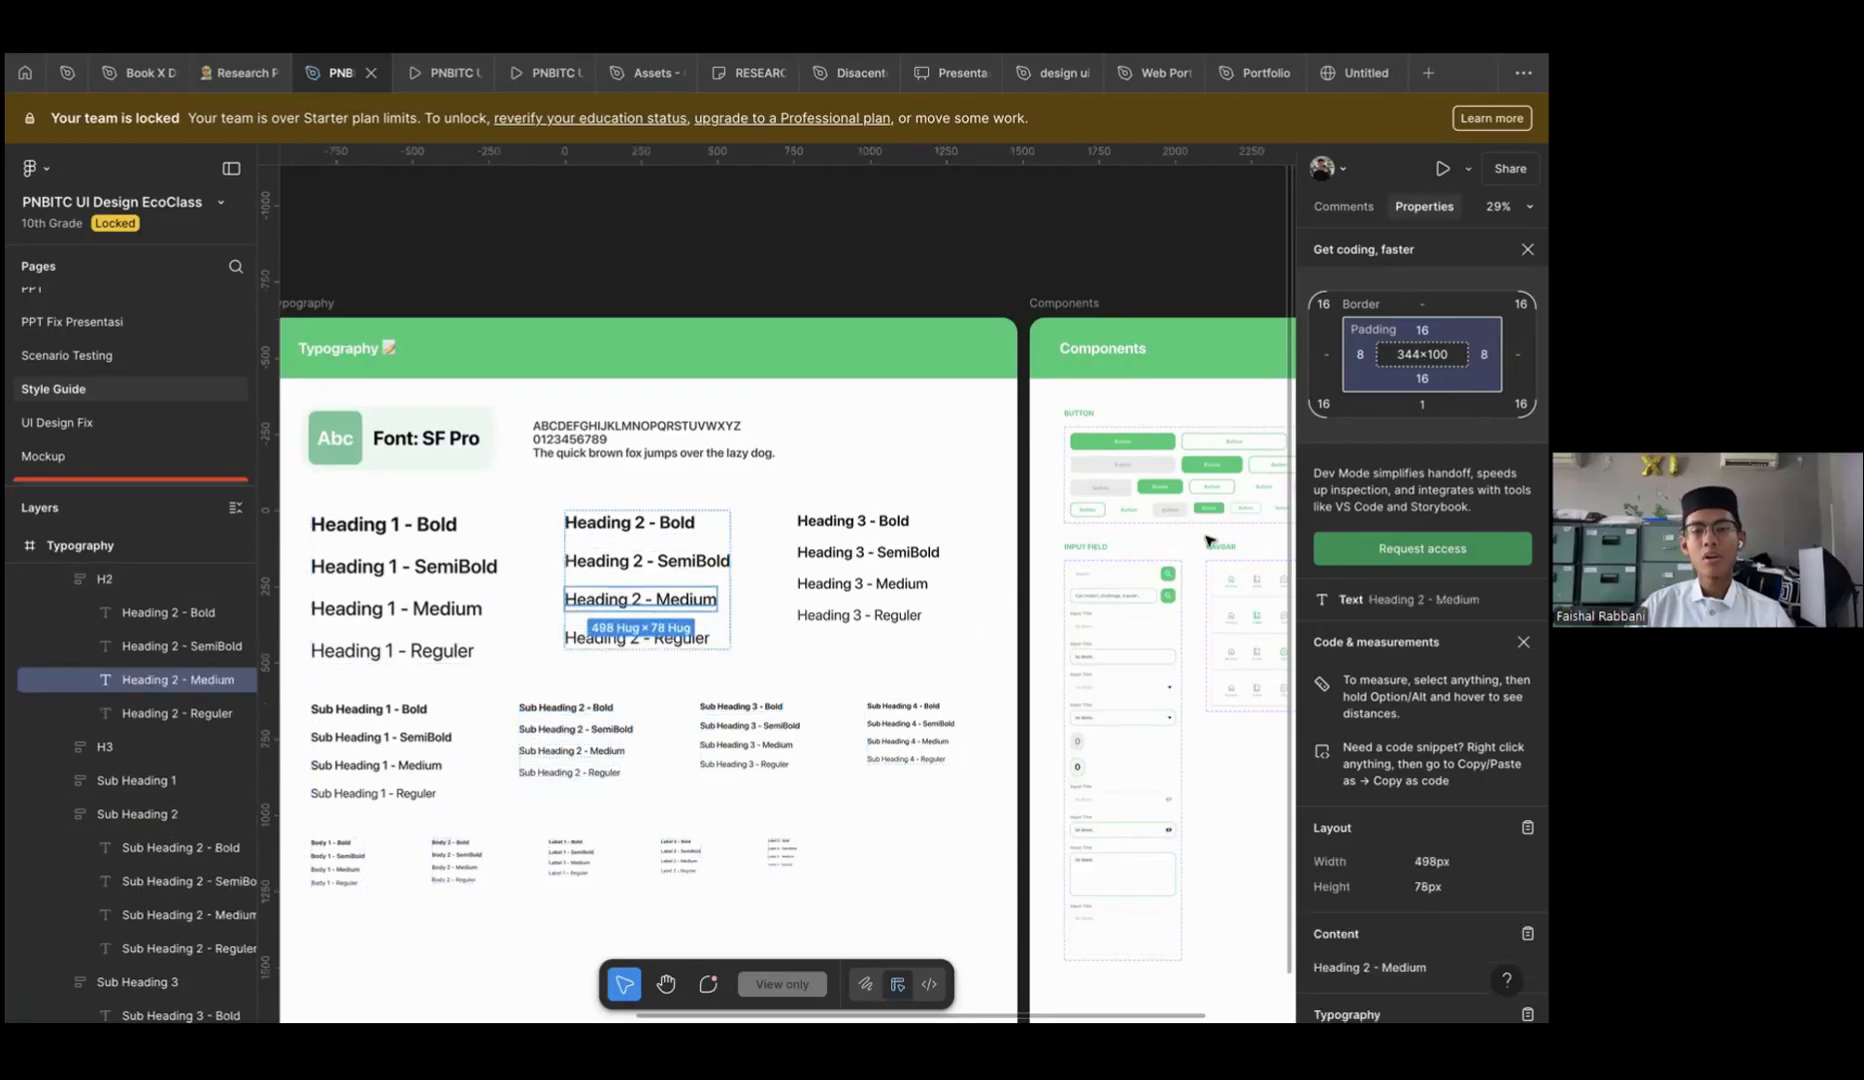
Examine the Components frame's button variants, input fields, navbar states and check component
click(1208, 541)
scroll(912, 622, right, 6)
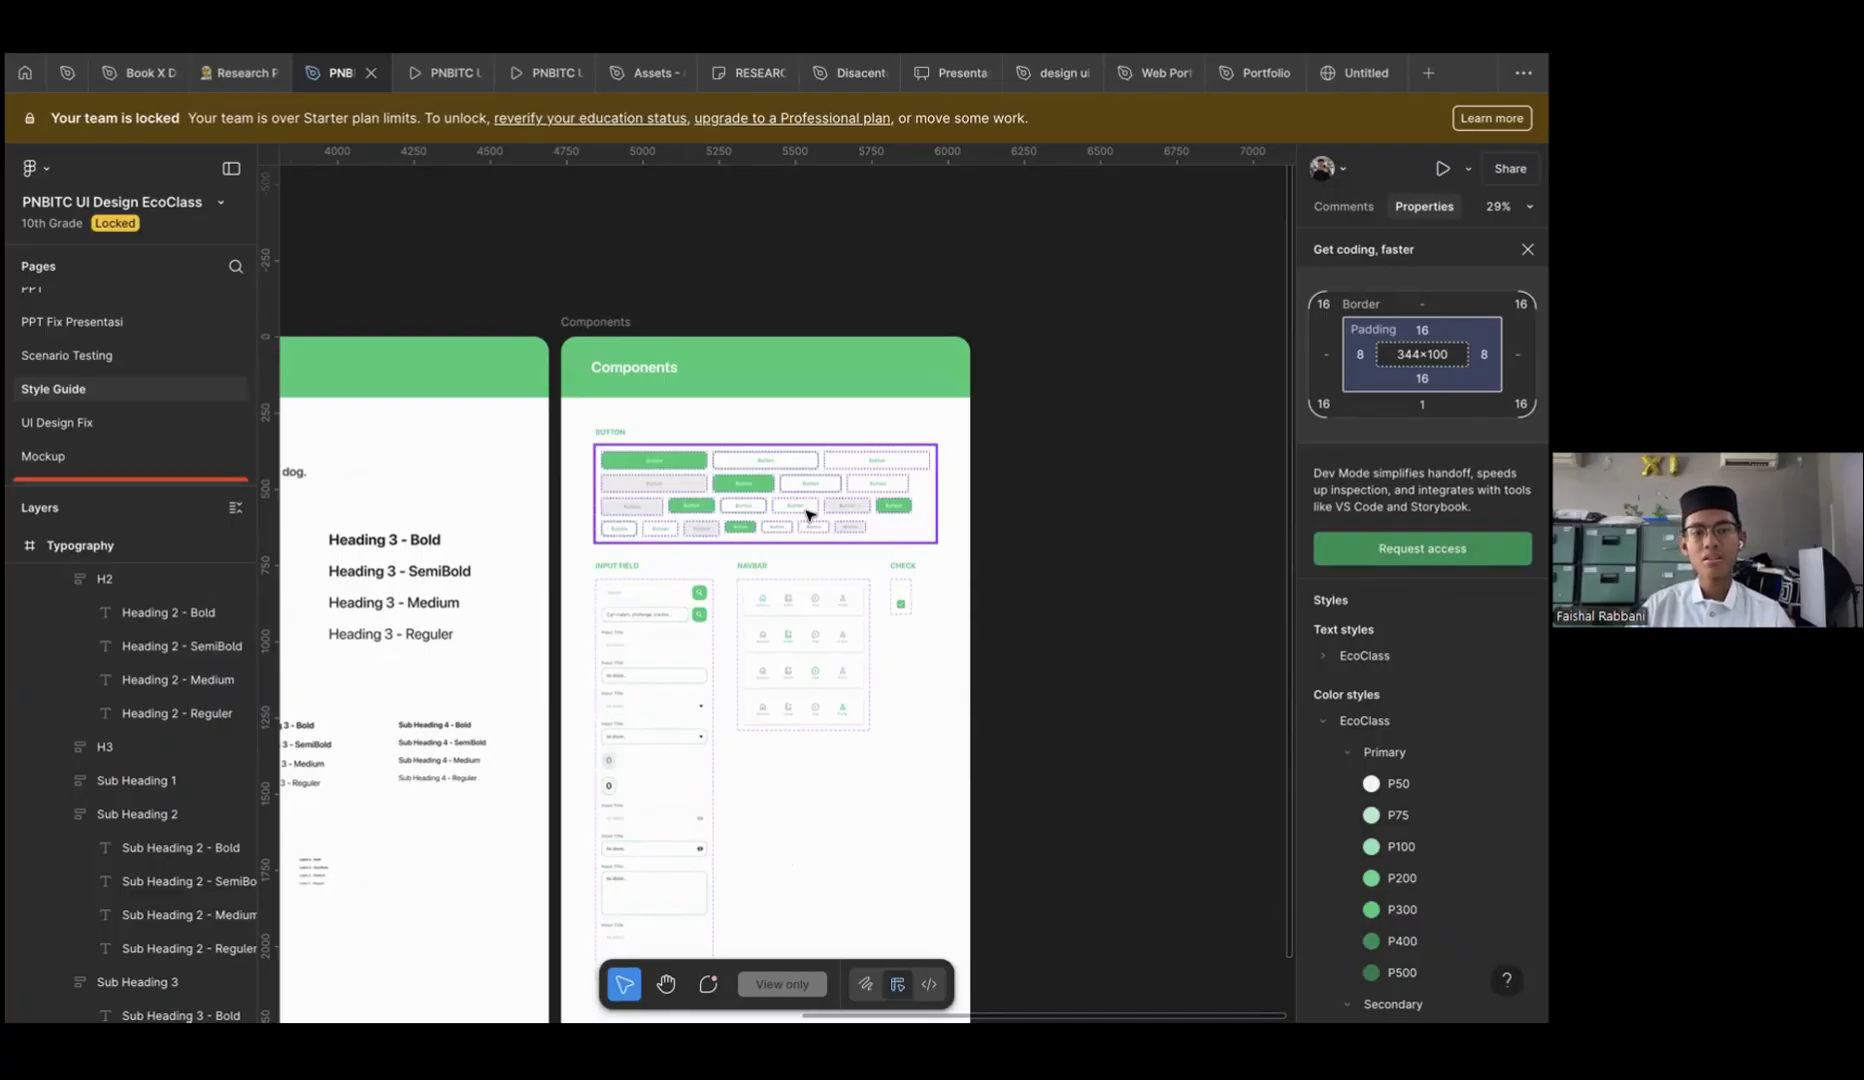
scroll(810, 514, up, 5)
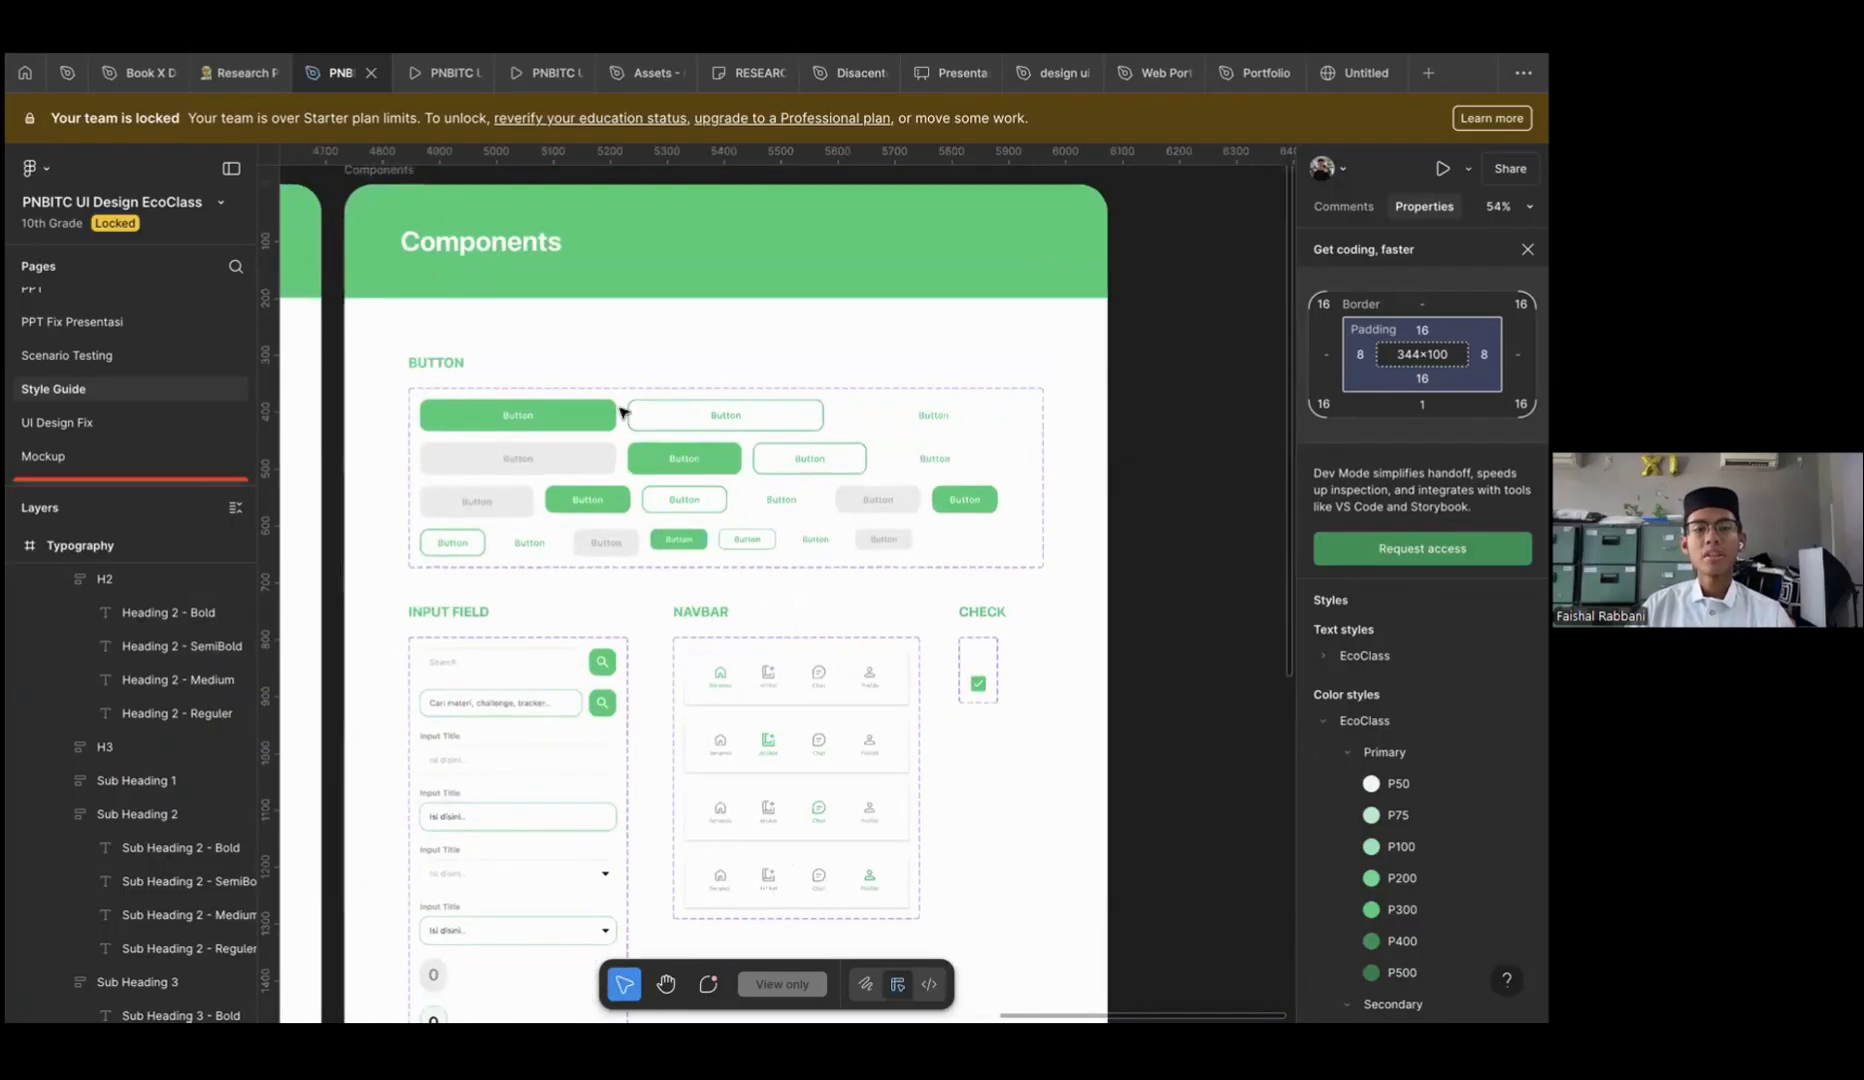
scroll(622, 413, down, 1)
scroll(618, 554, left, 2)
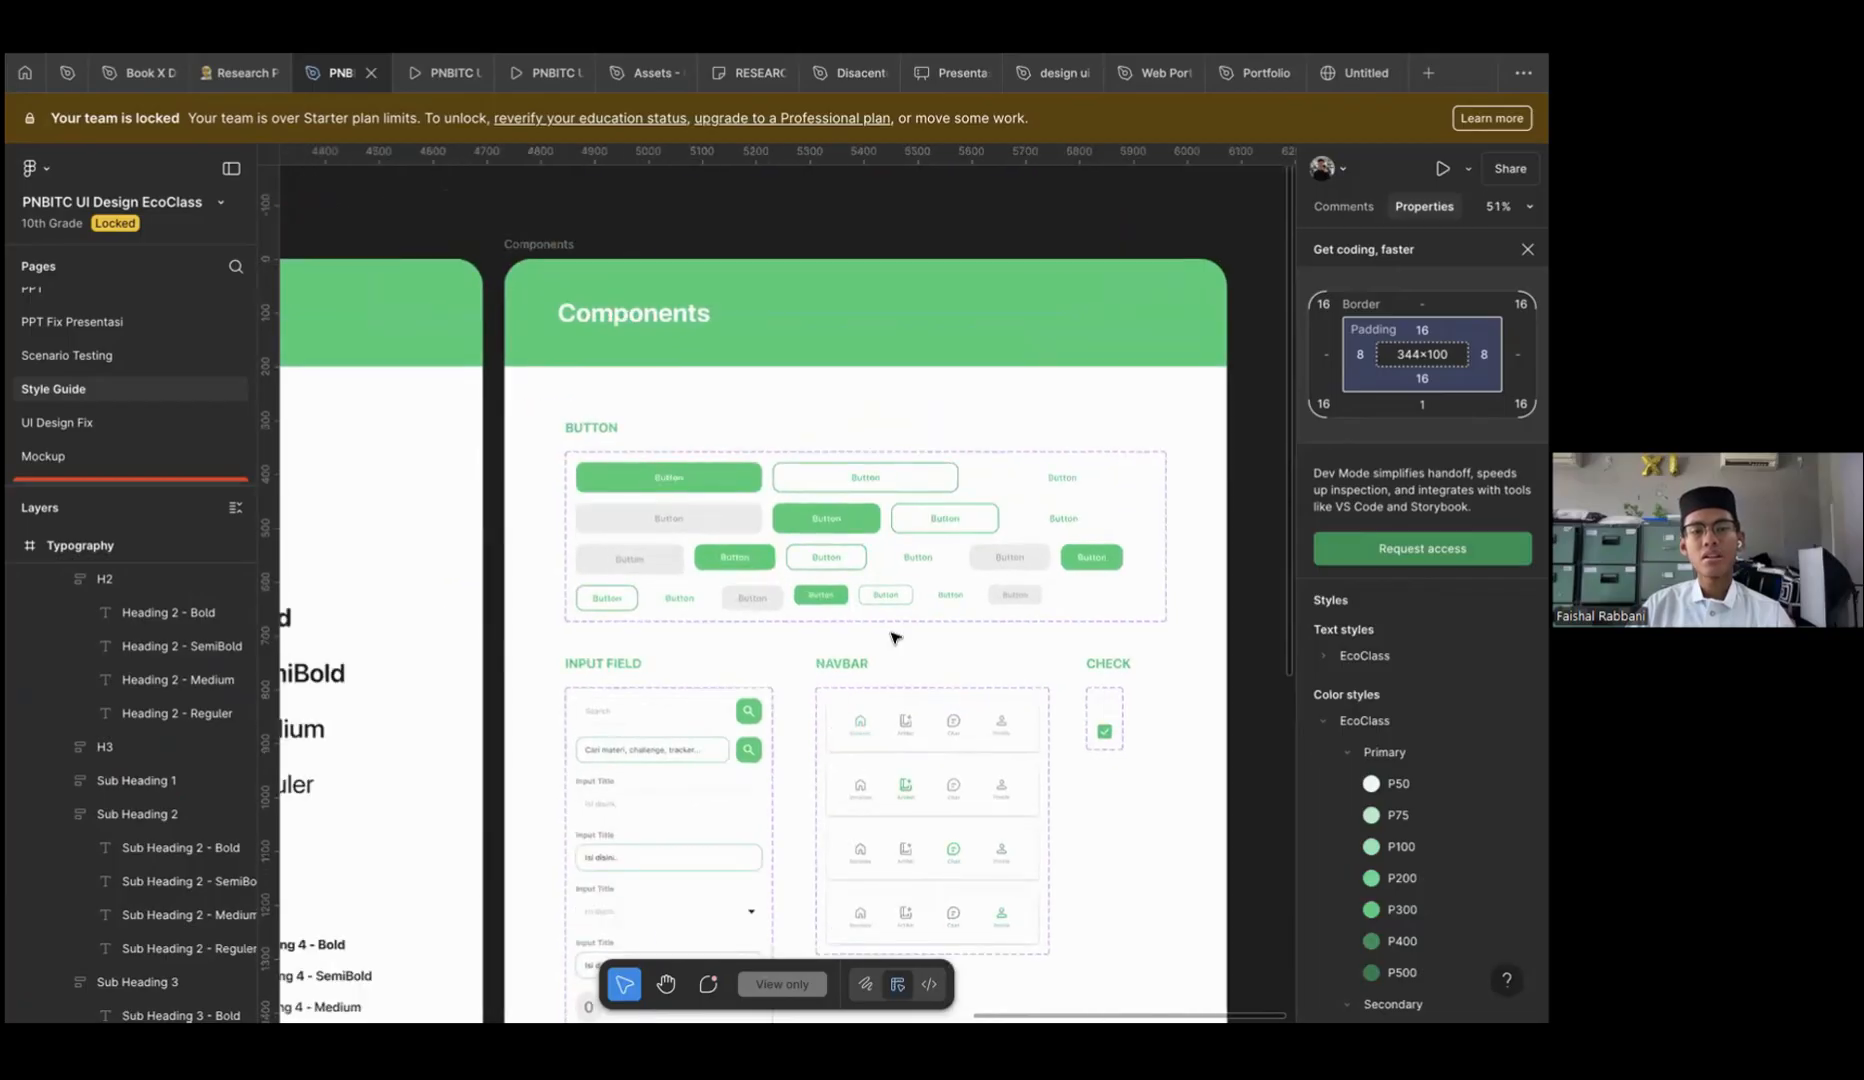
scroll(893, 634, down, 3)
scroll(893, 634, right, 1)
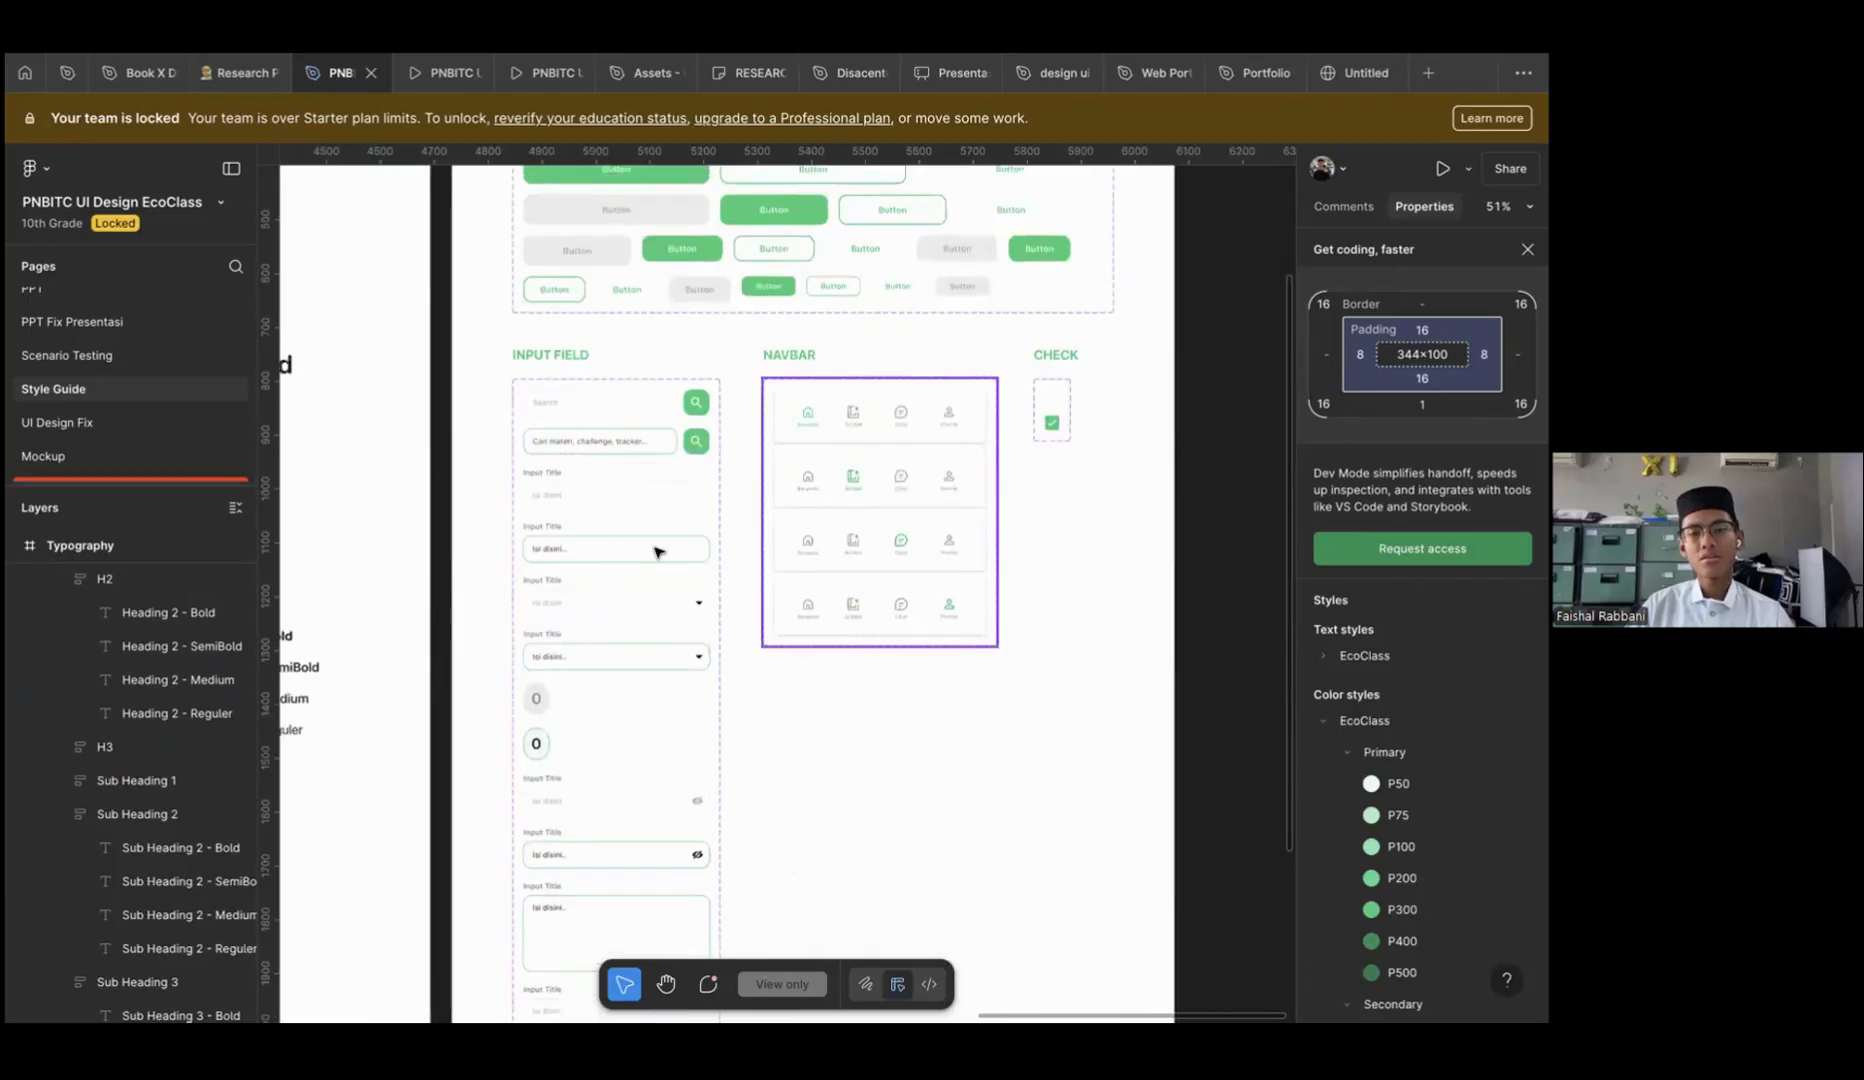
scroll(657, 551, down, 1)
scroll(657, 551, right, 1)
scroll(620, 748, up, 5)
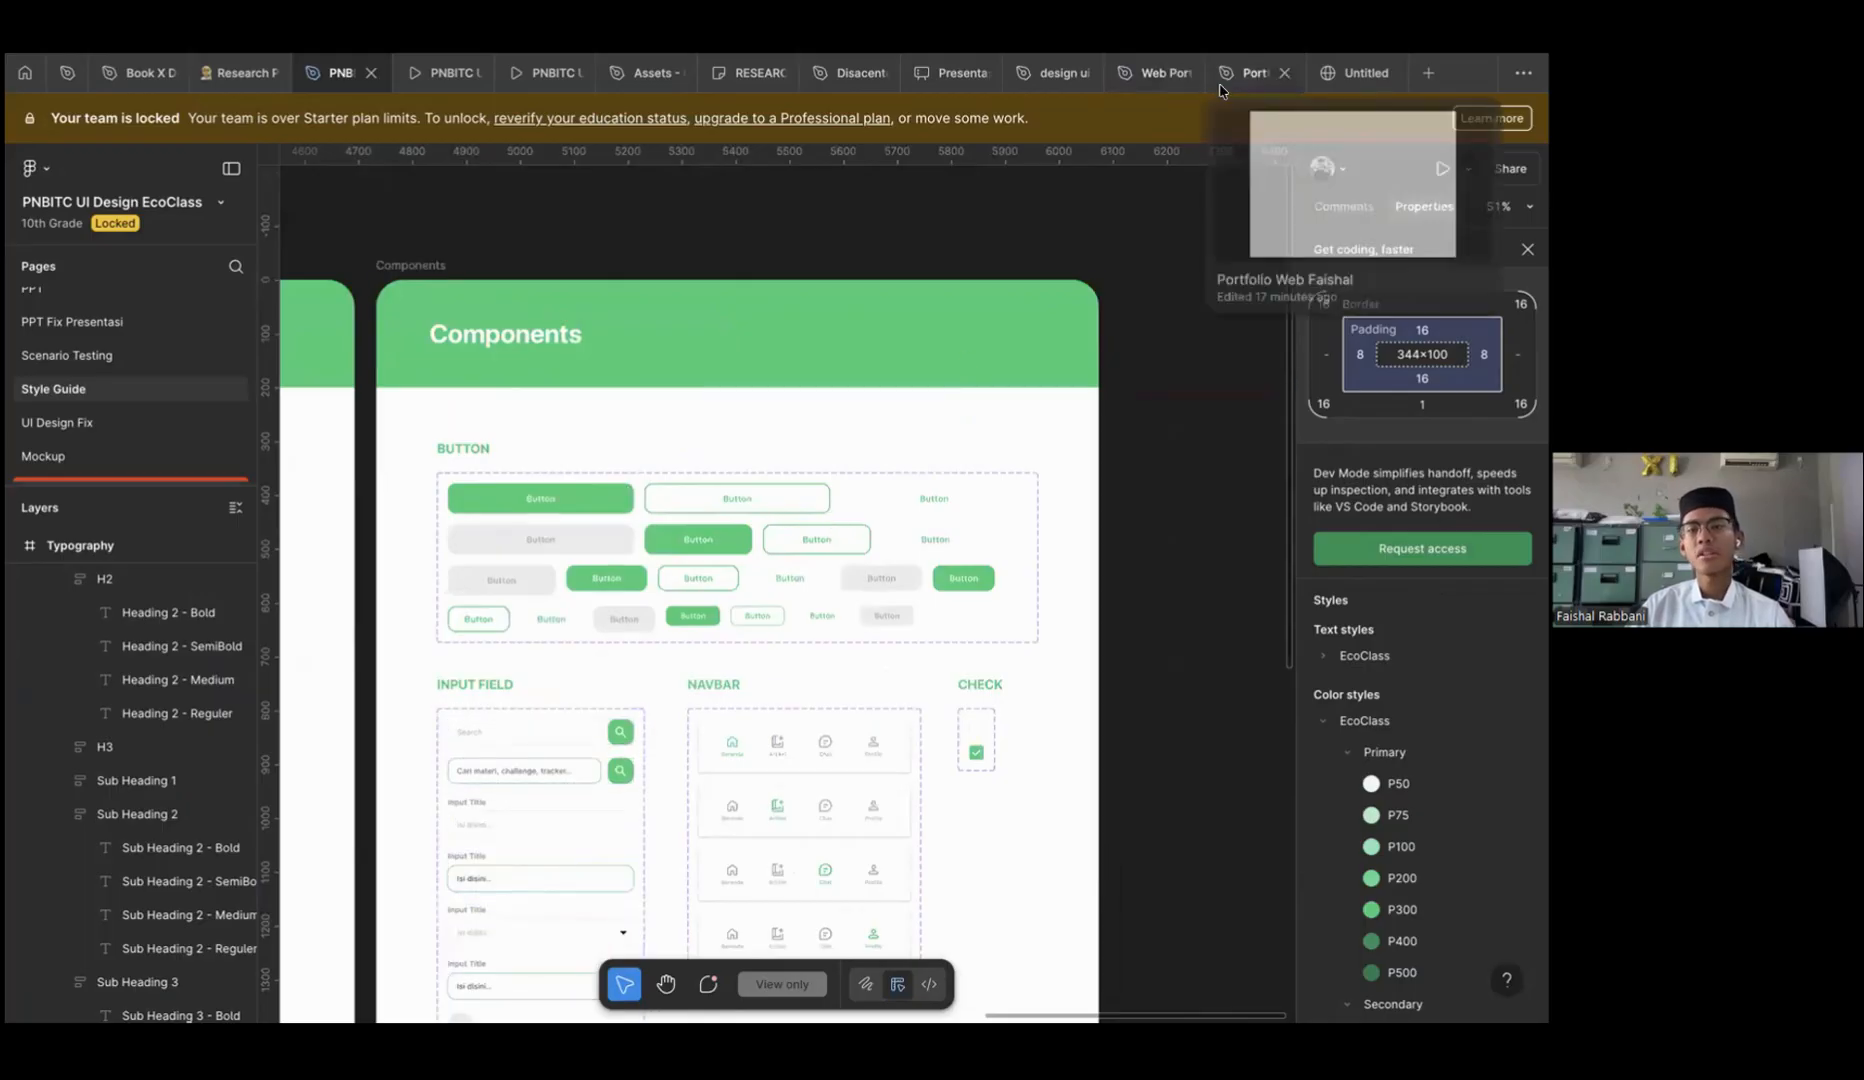
Switch to the portfolio website file and draw a frame about 652 × 661 on its empty Style Guide page
click(1140, 74)
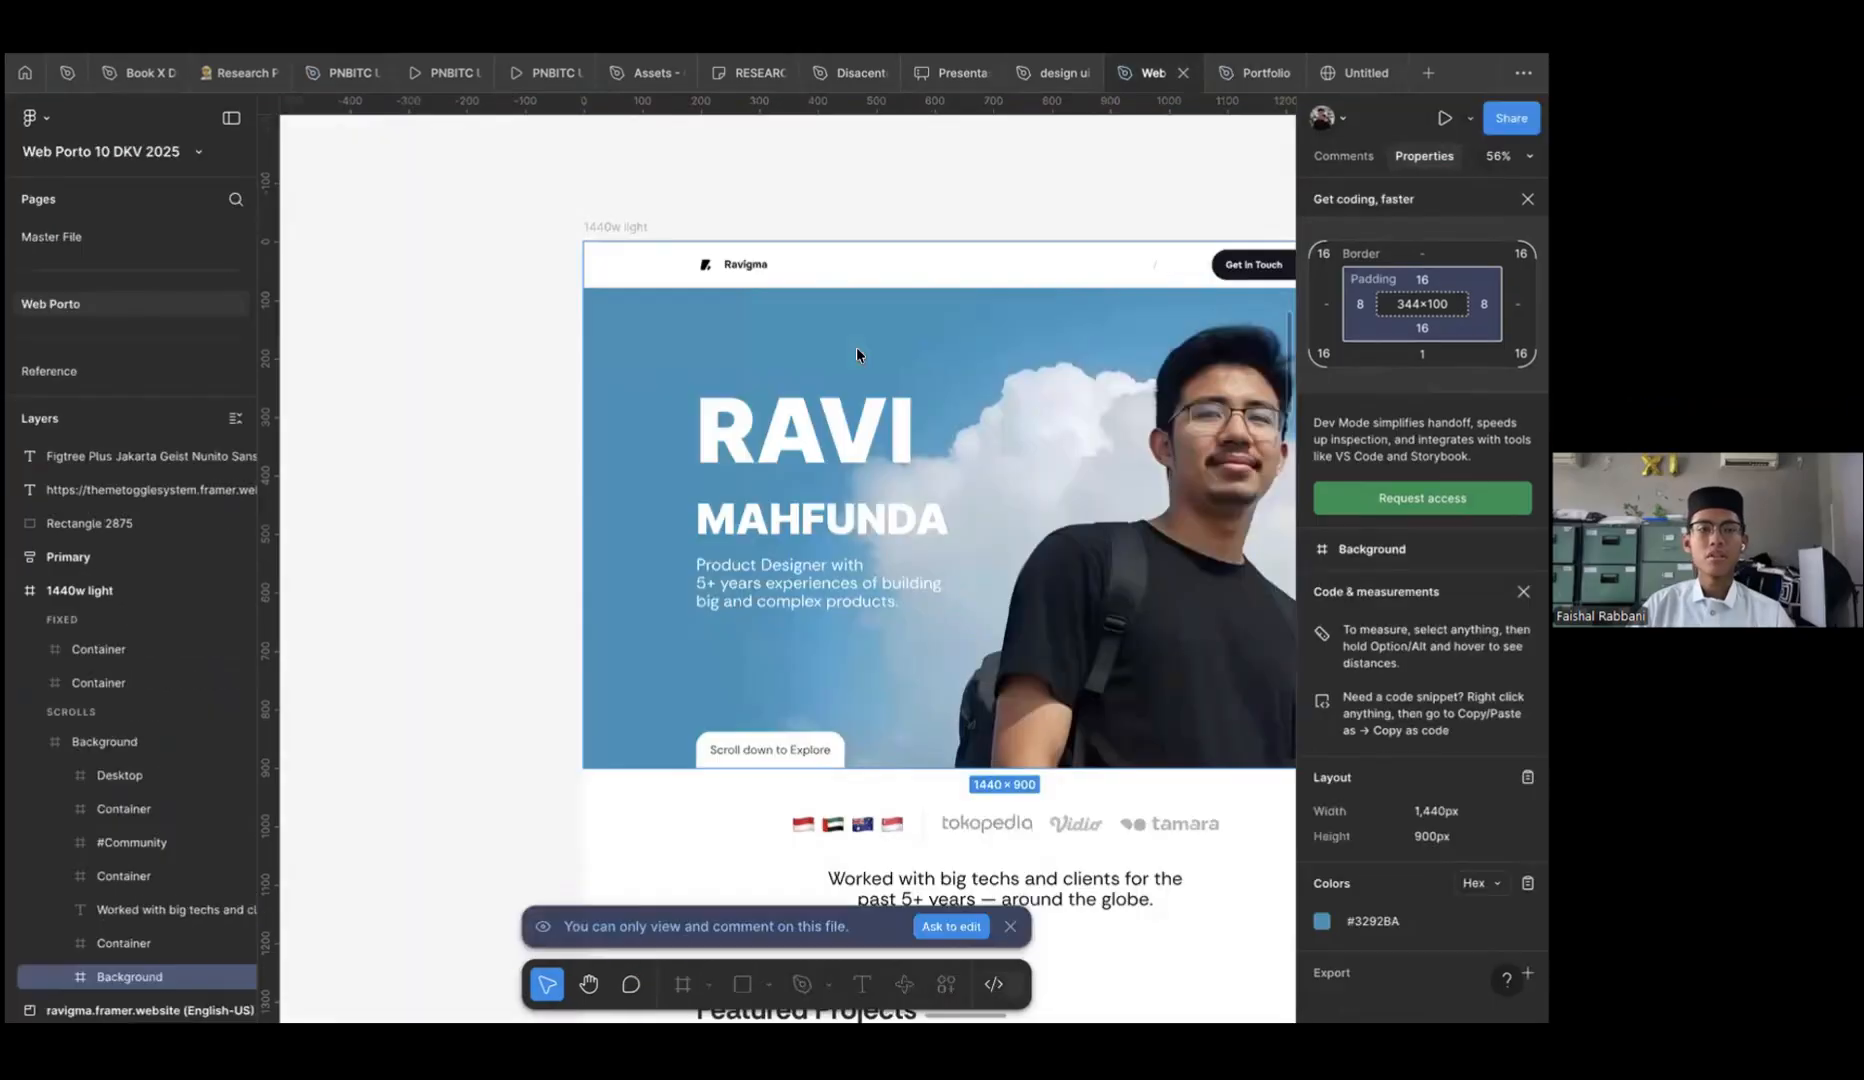
click(1255, 73)
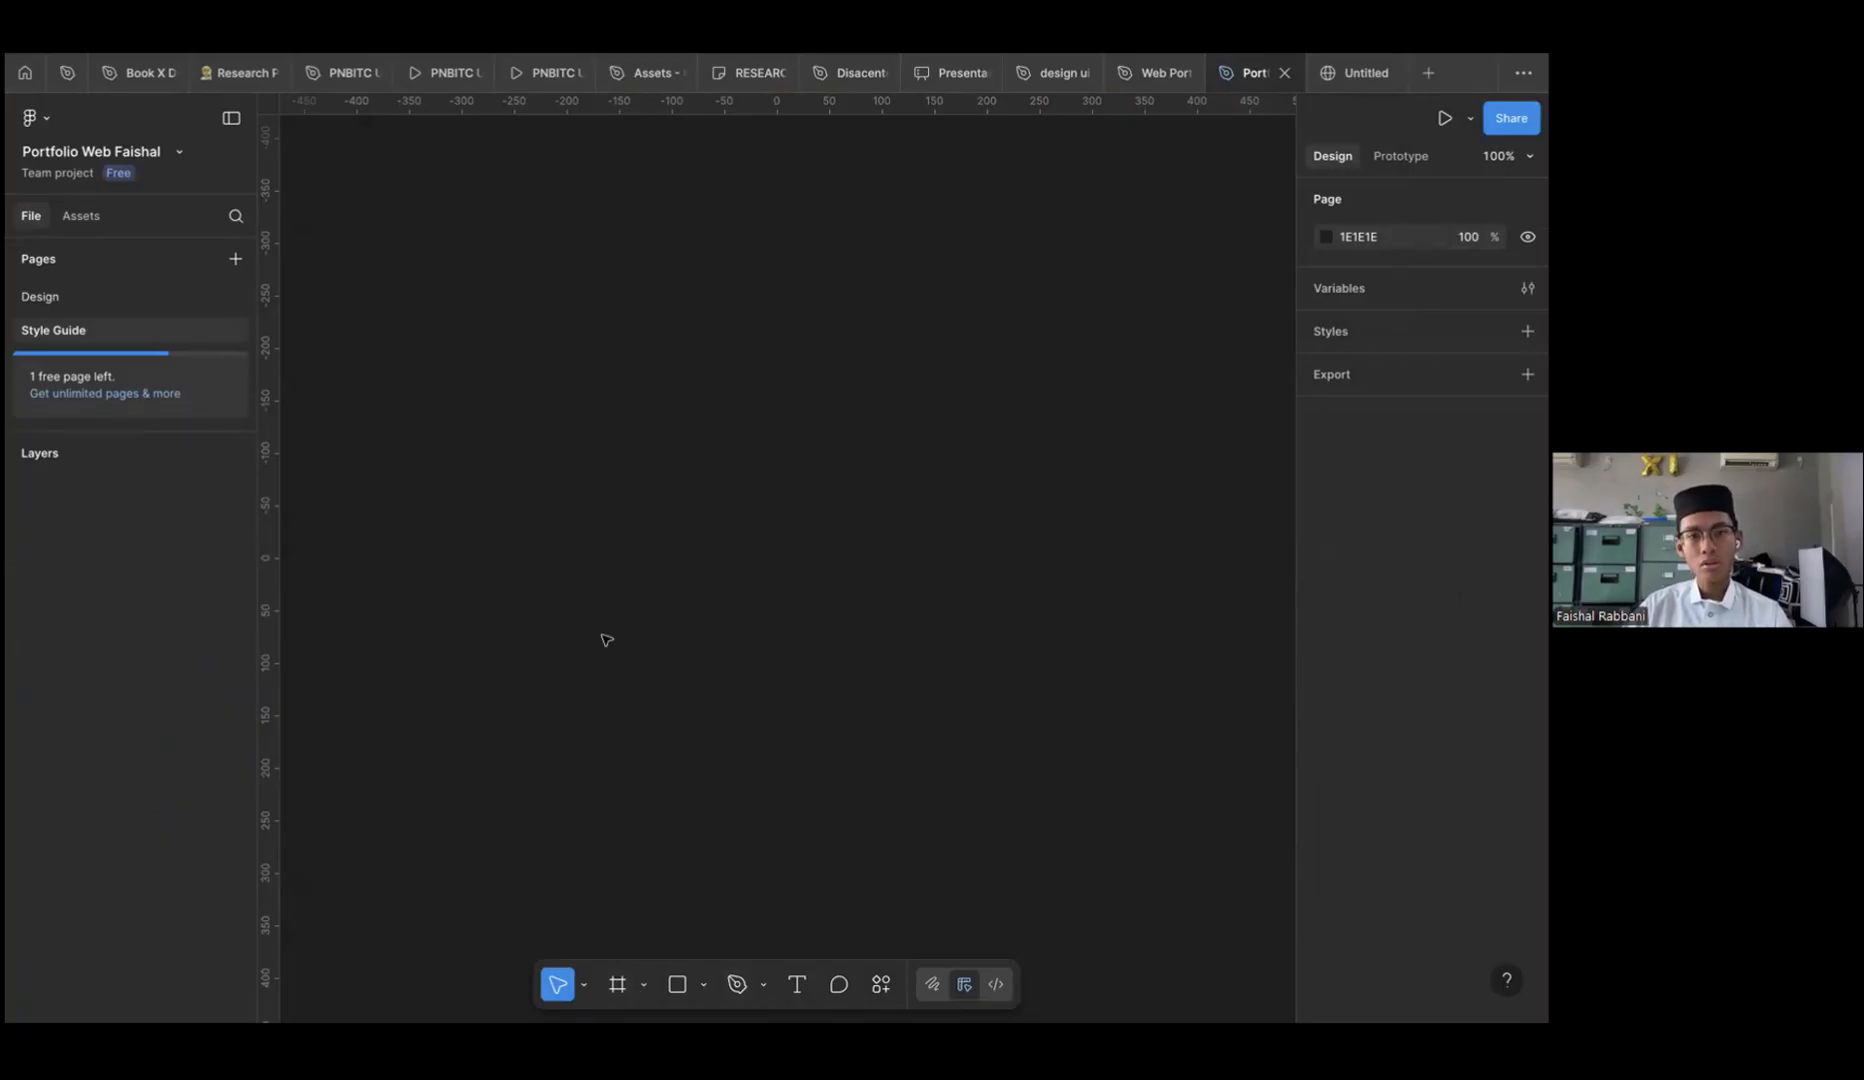
click(643, 984)
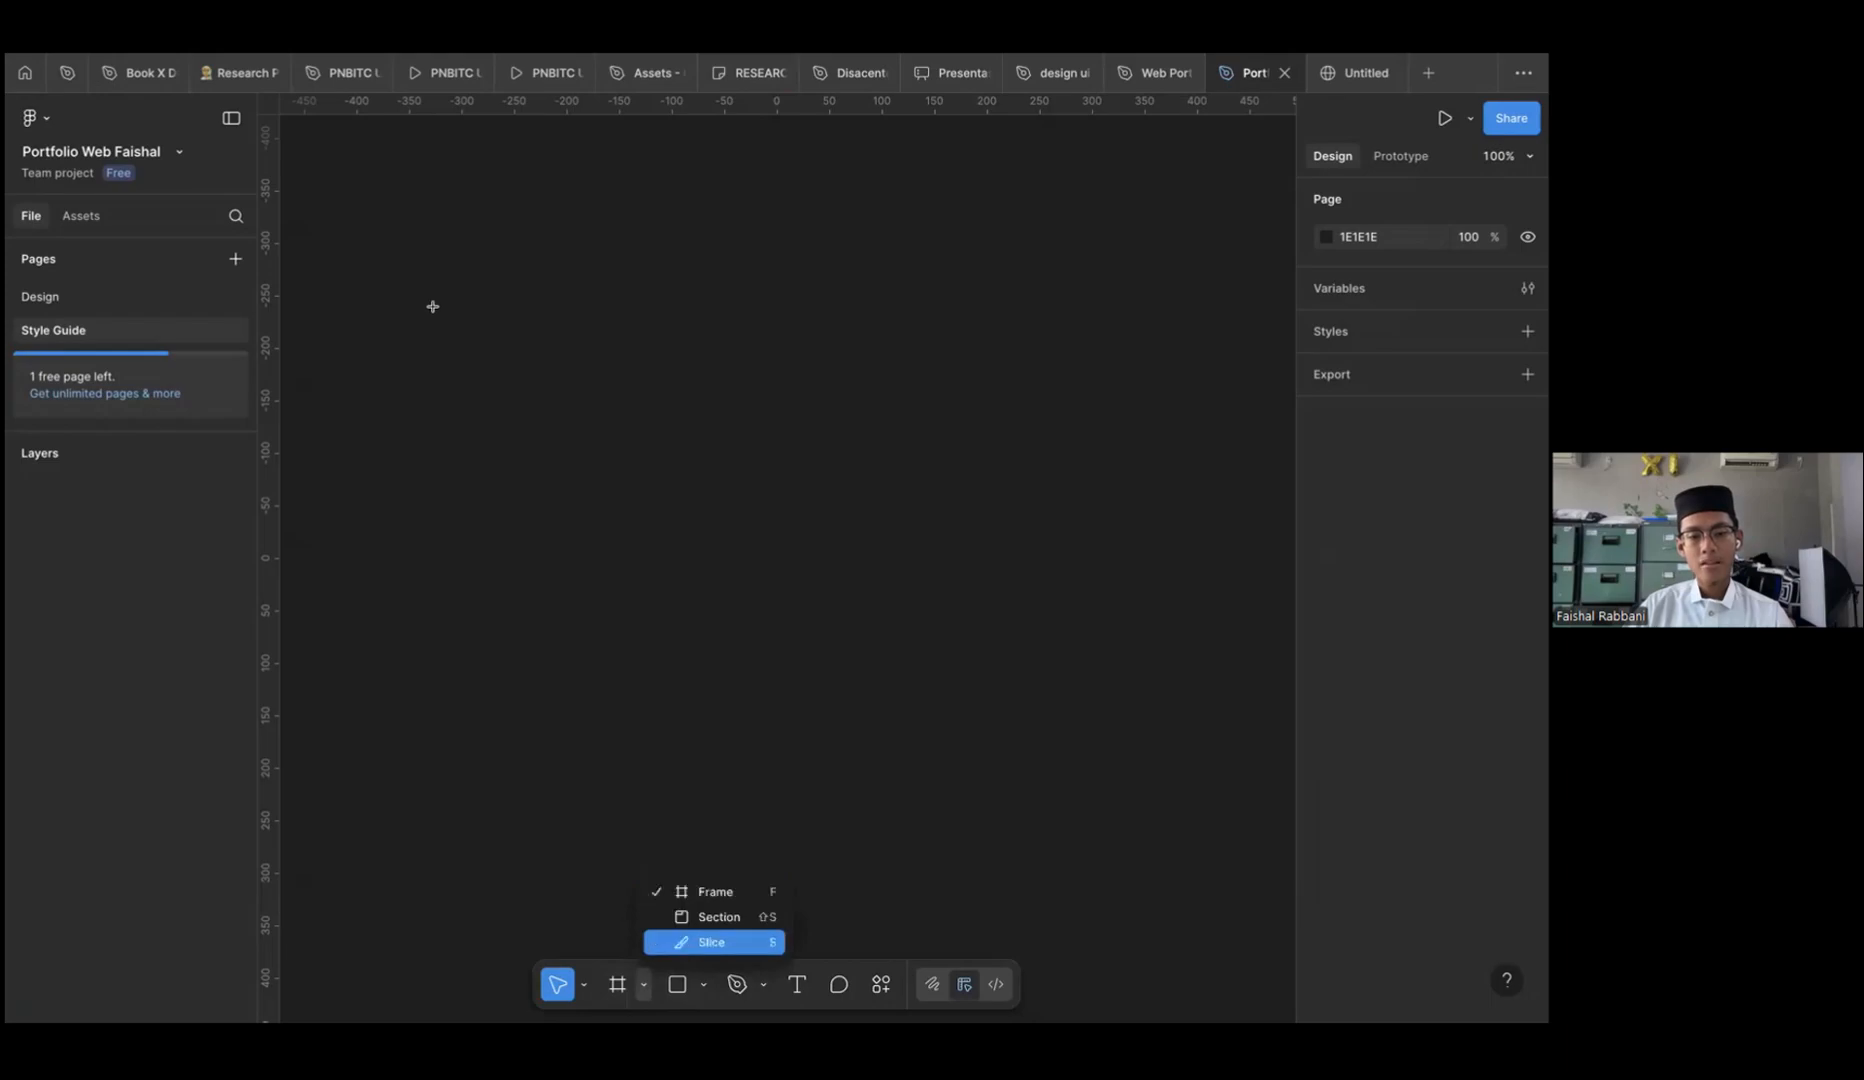
key(Return)
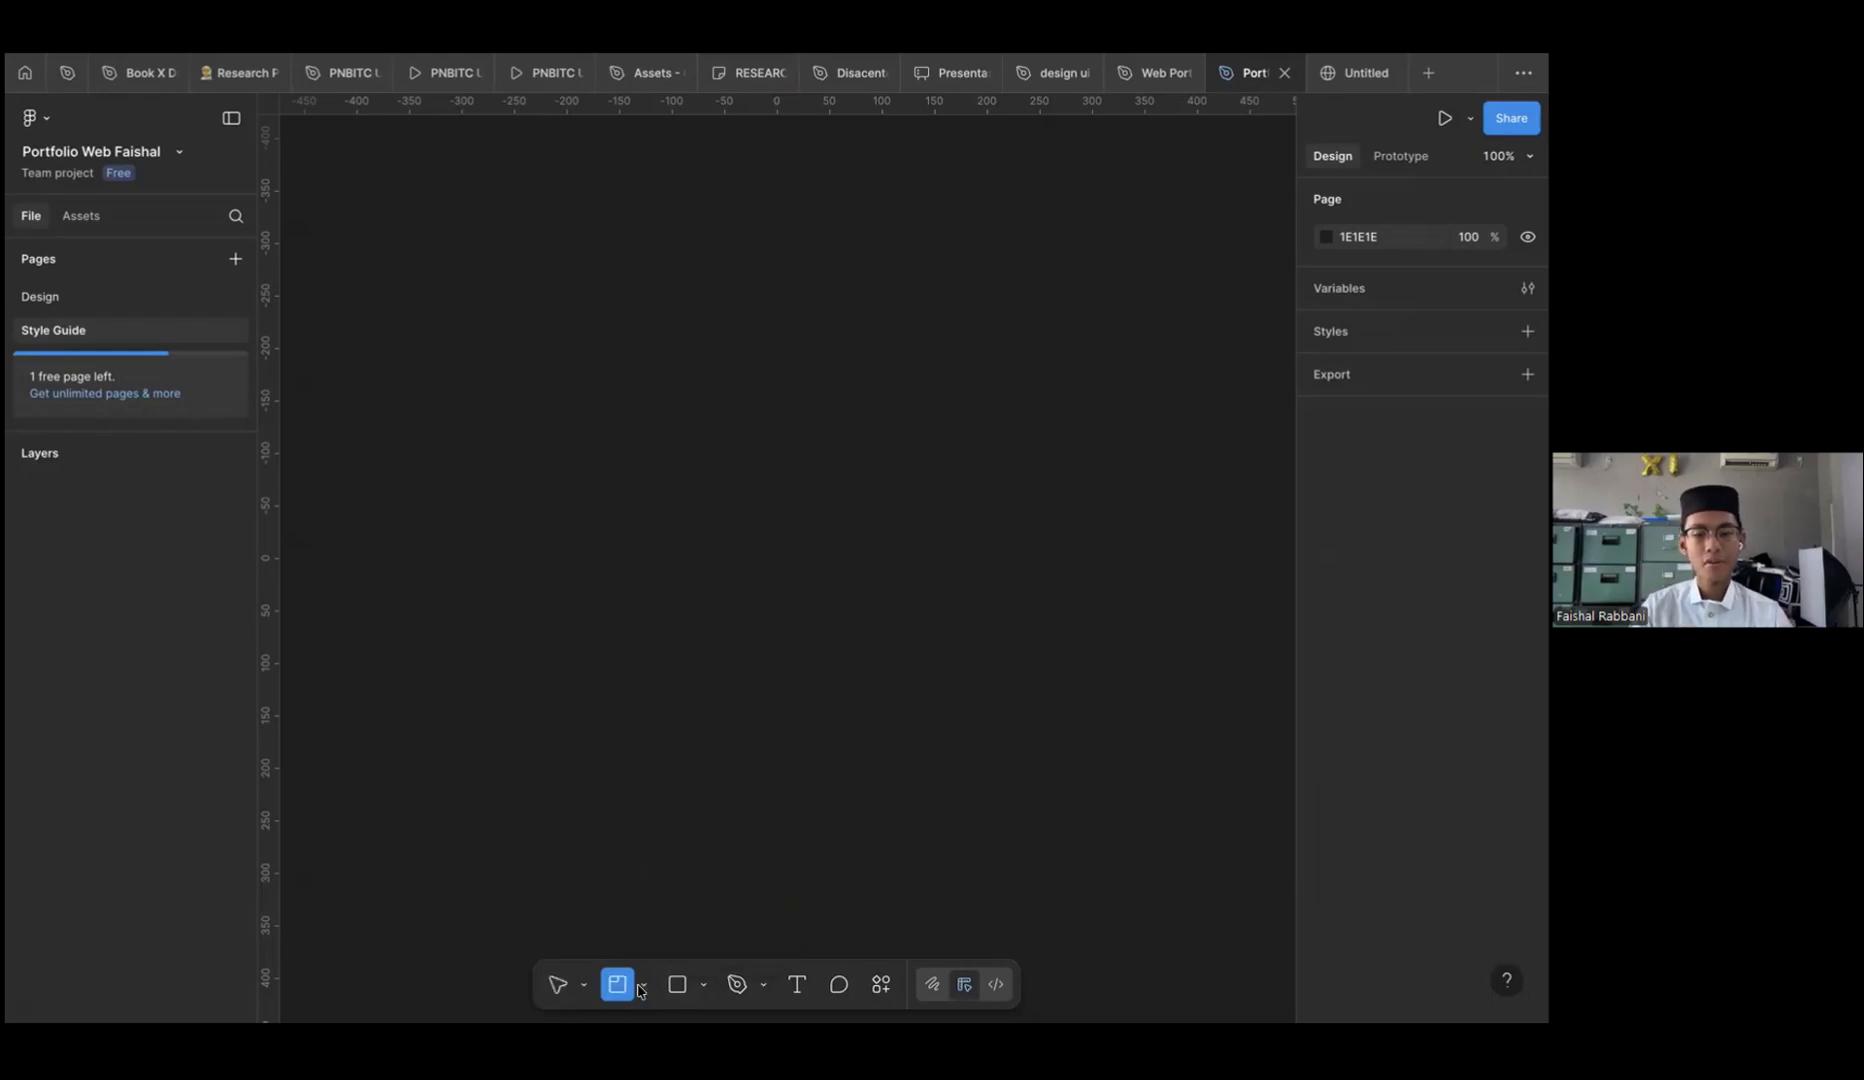
key(Return)
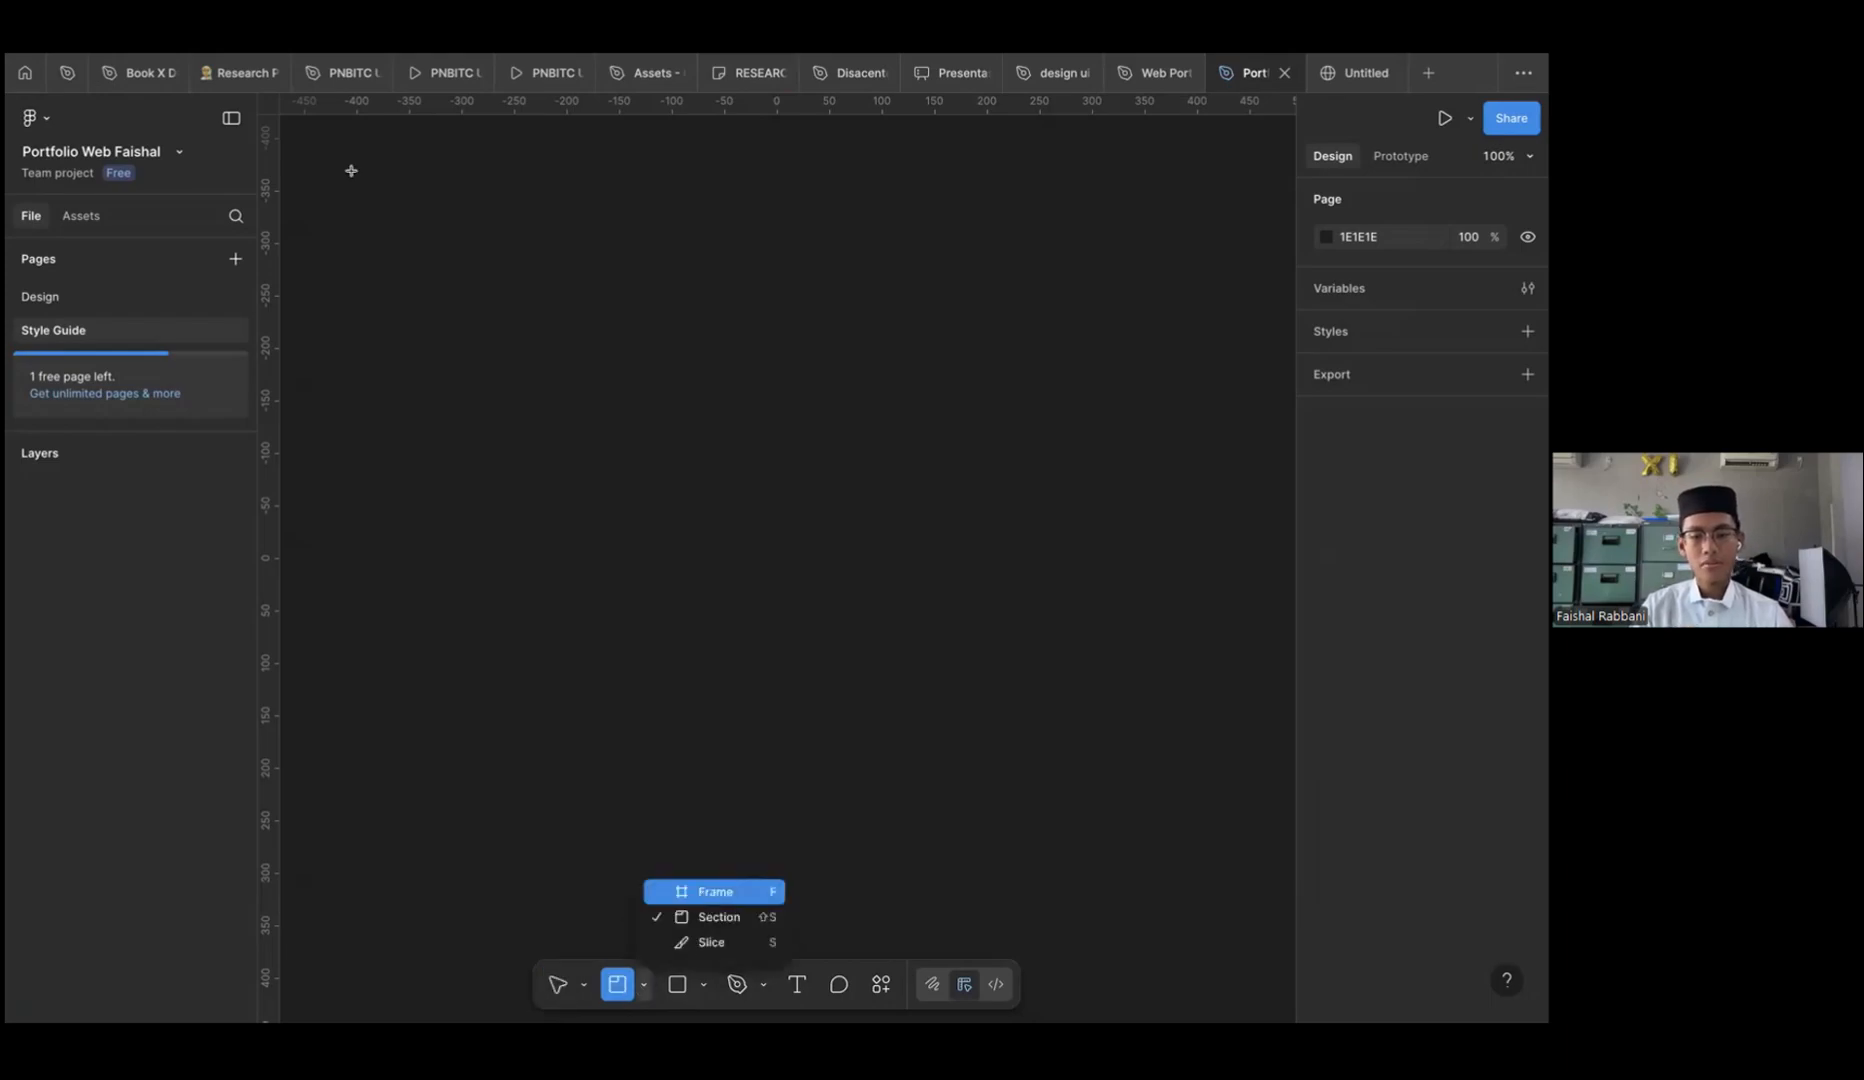
key(Down)
key(Up)
key(Return)
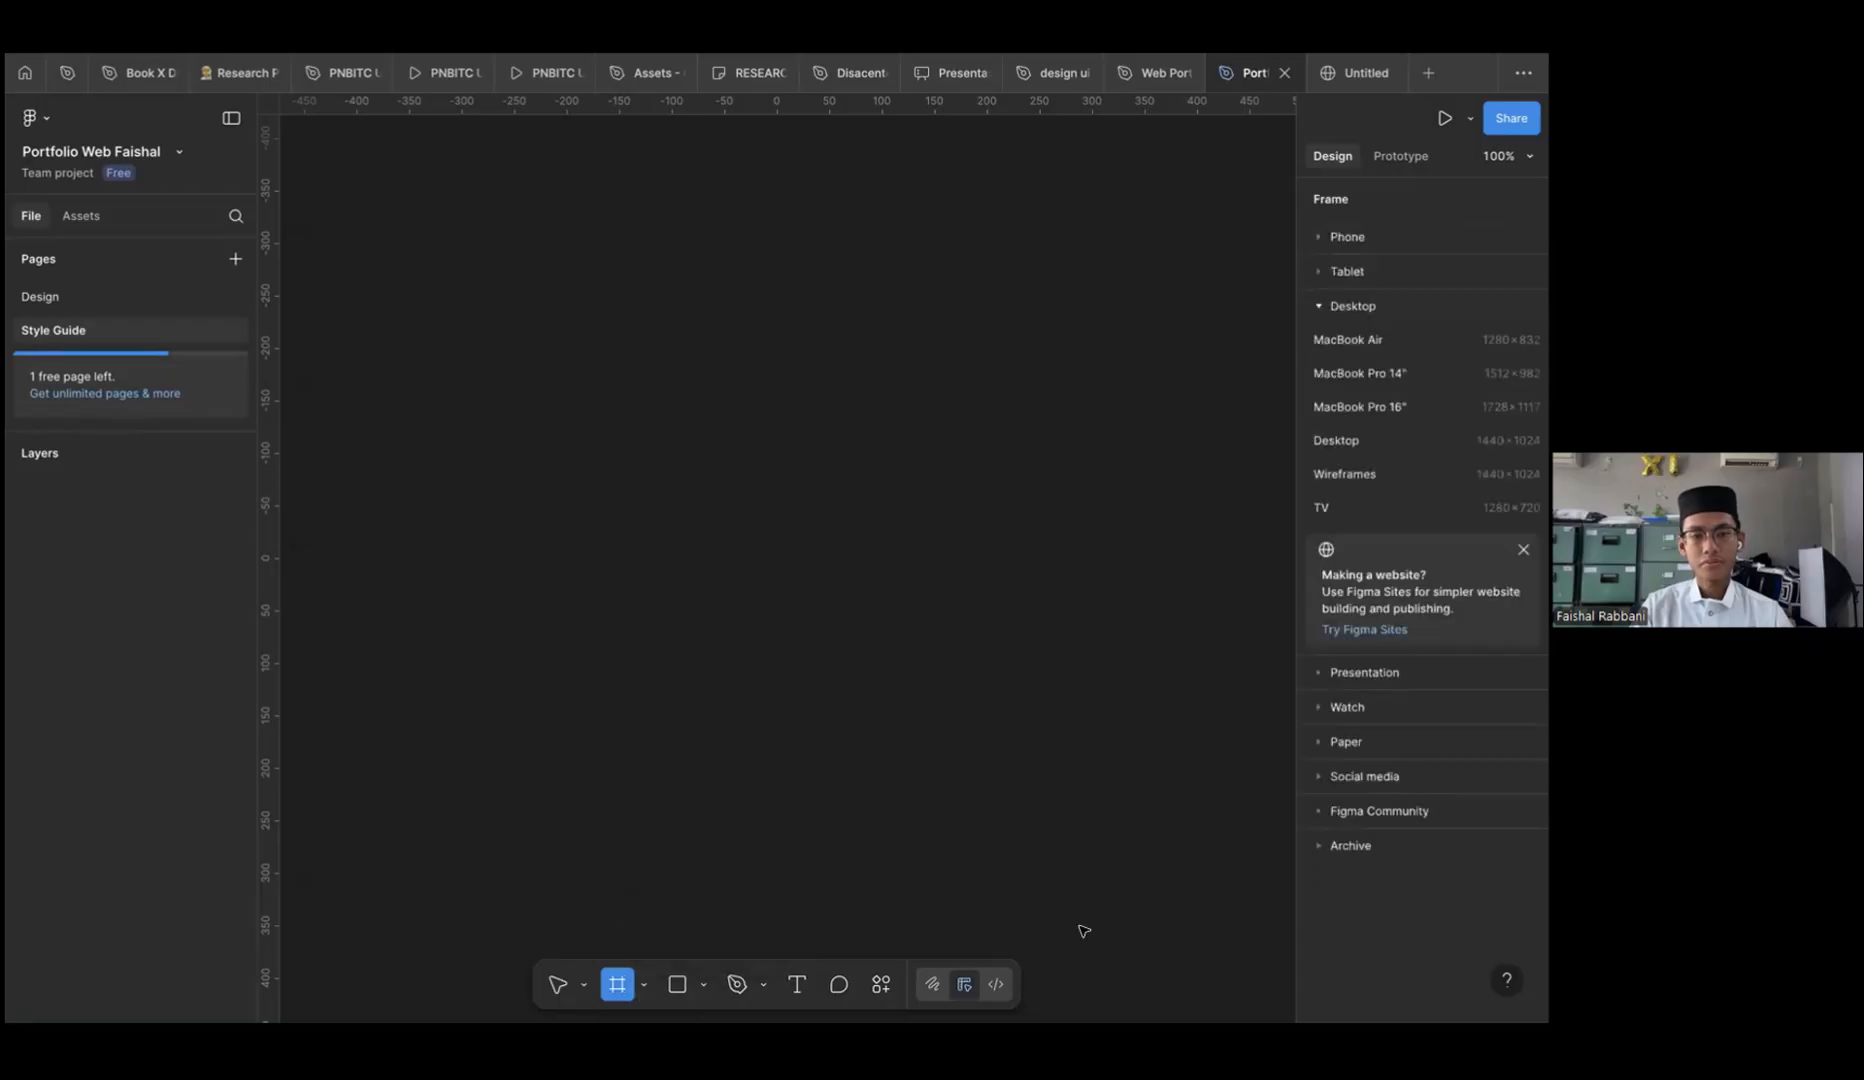
mouse_move(399, 233)
mouse_down()
mouse_move(865, 778)
mouse_move(1084, 931)
mouse_up()
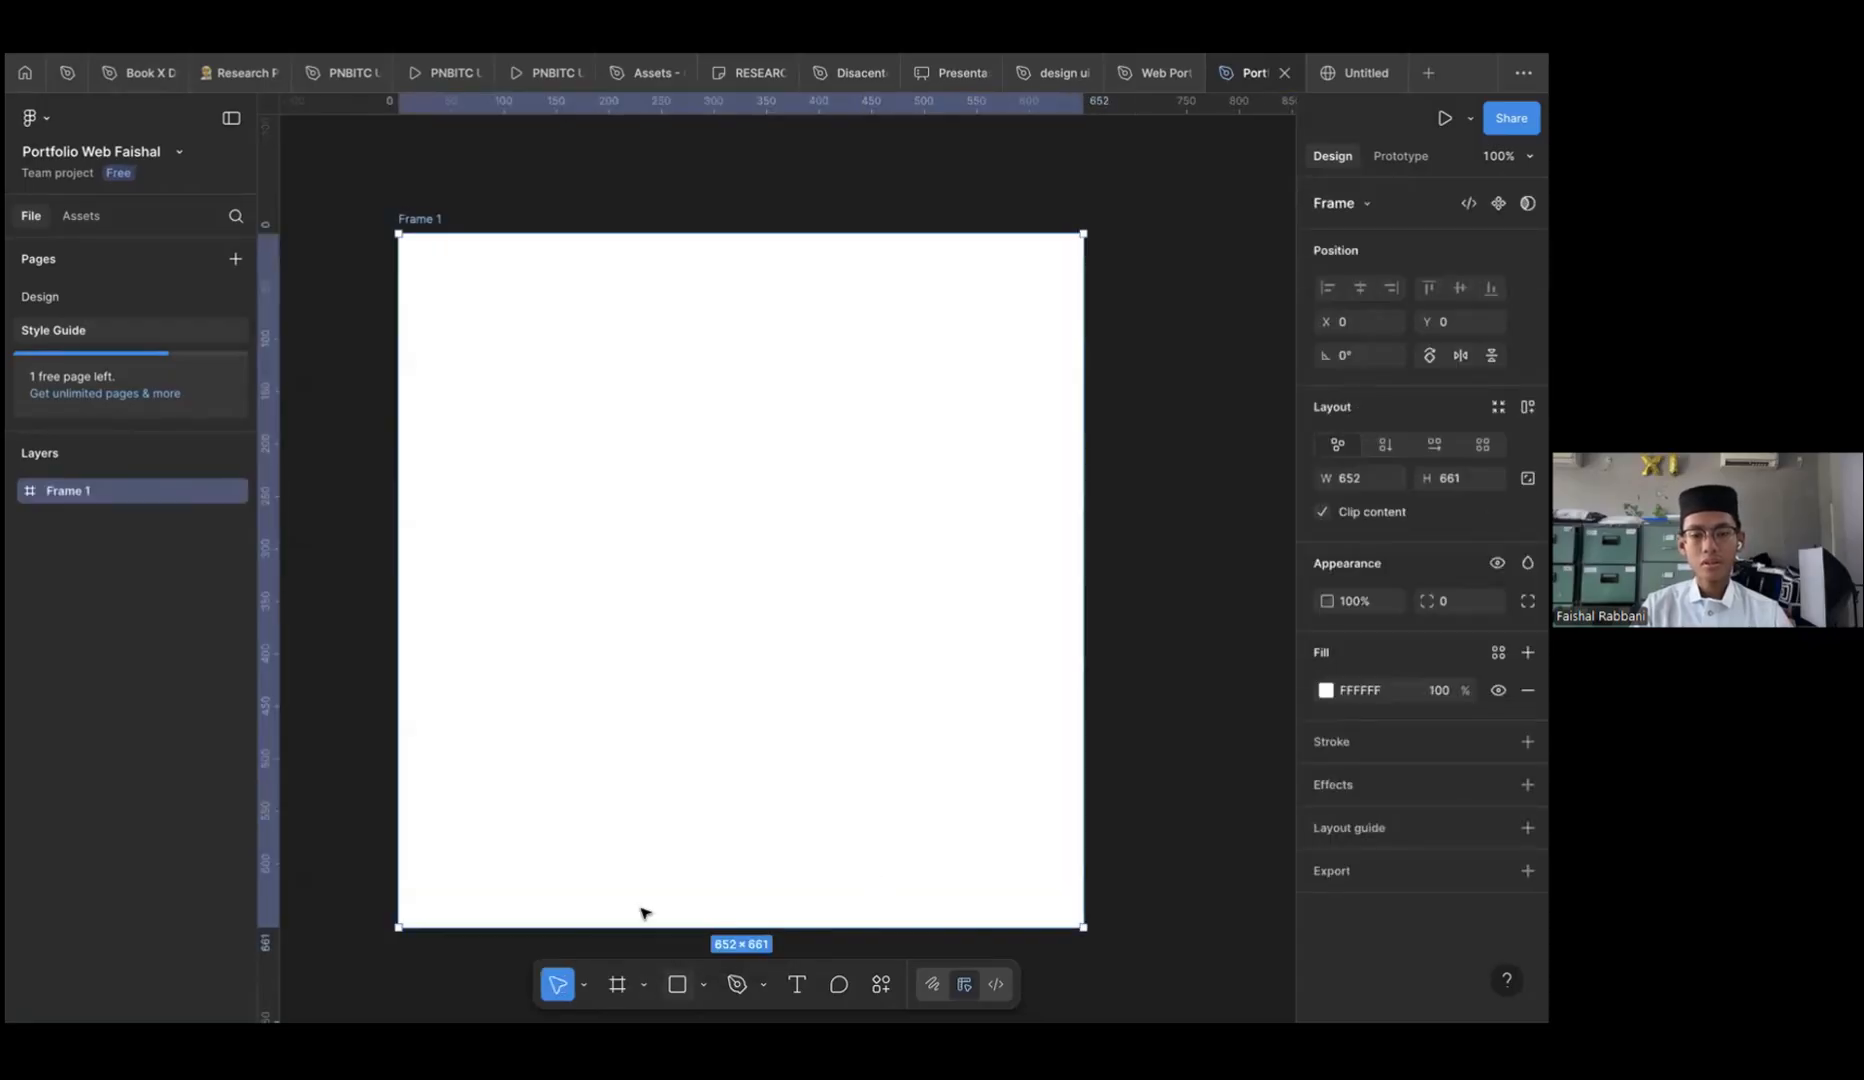
Draw a rectangle about 662 × 91 from the frame's upper-left corner as a header band across the frame
key(r)
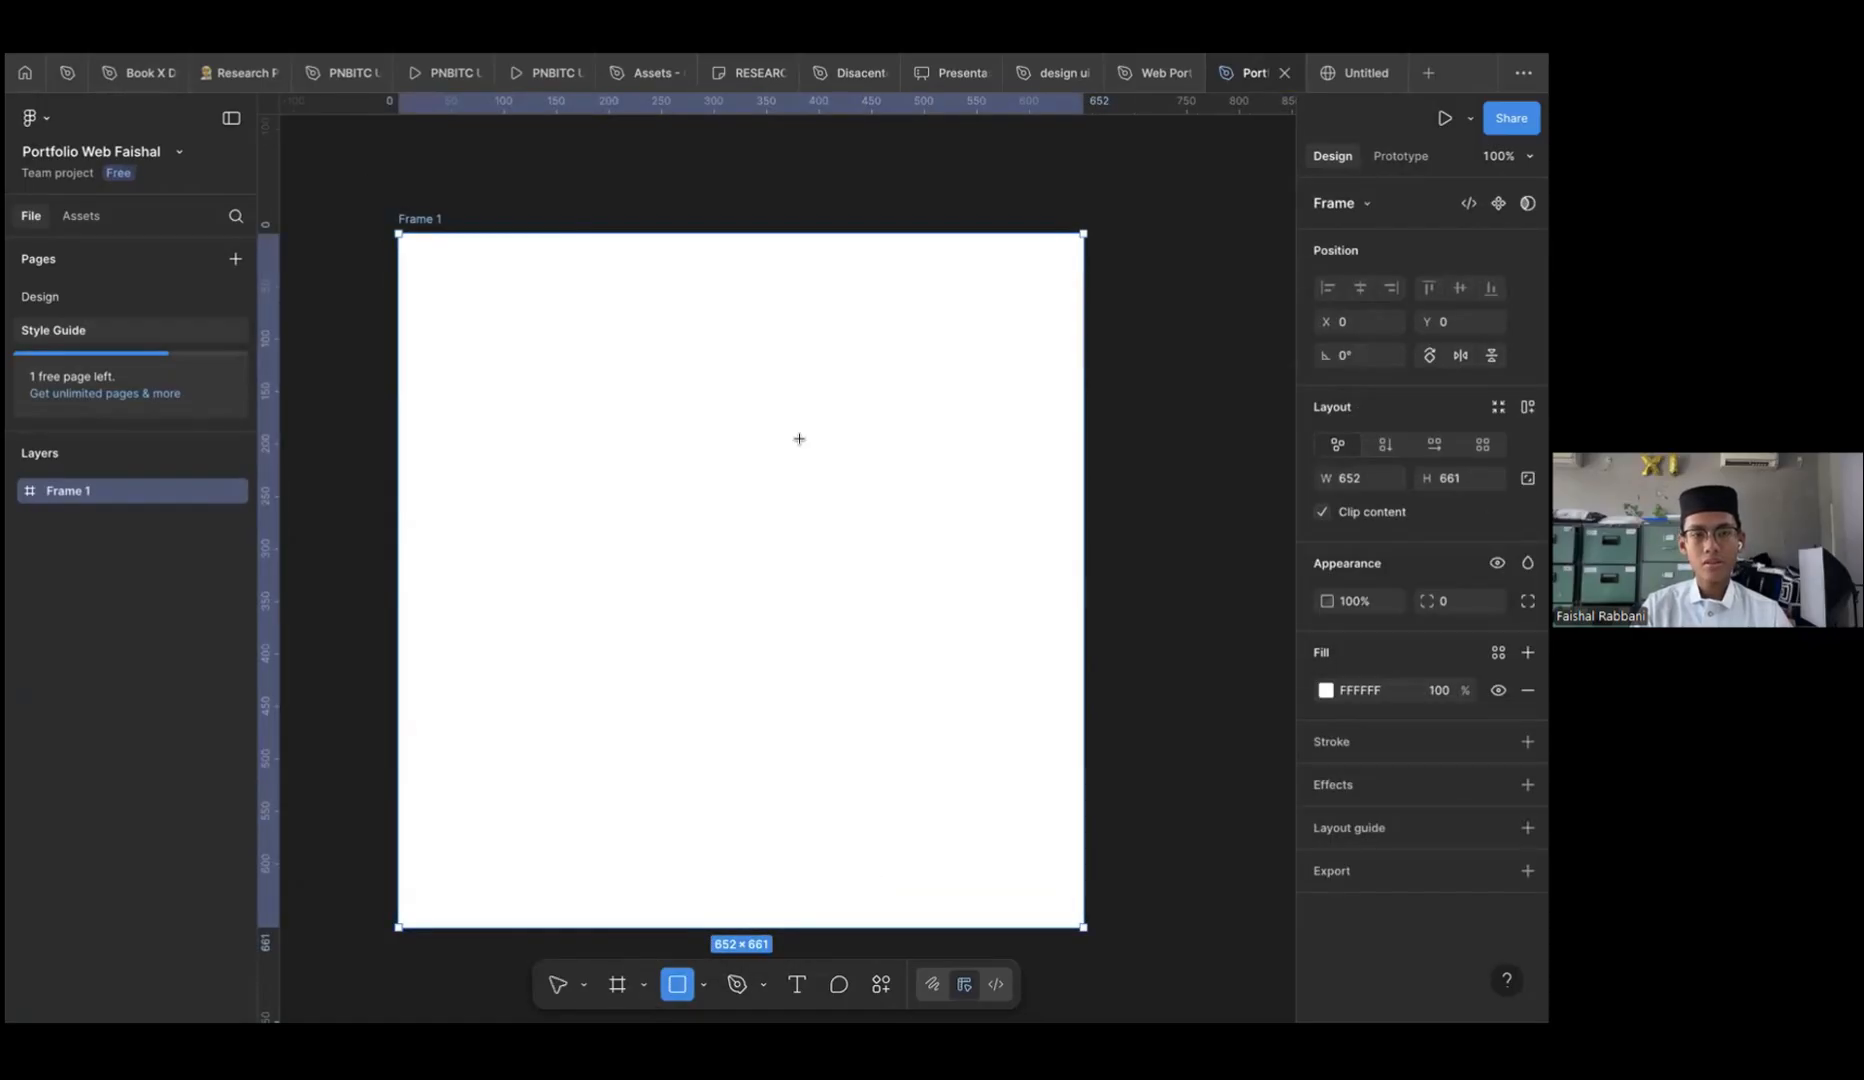
mouse_move(399, 234)
mouse_down()
mouse_move(803, 441)
mouse_move(1103, 354)
mouse_move(1094, 329)
mouse_up()
key(v)
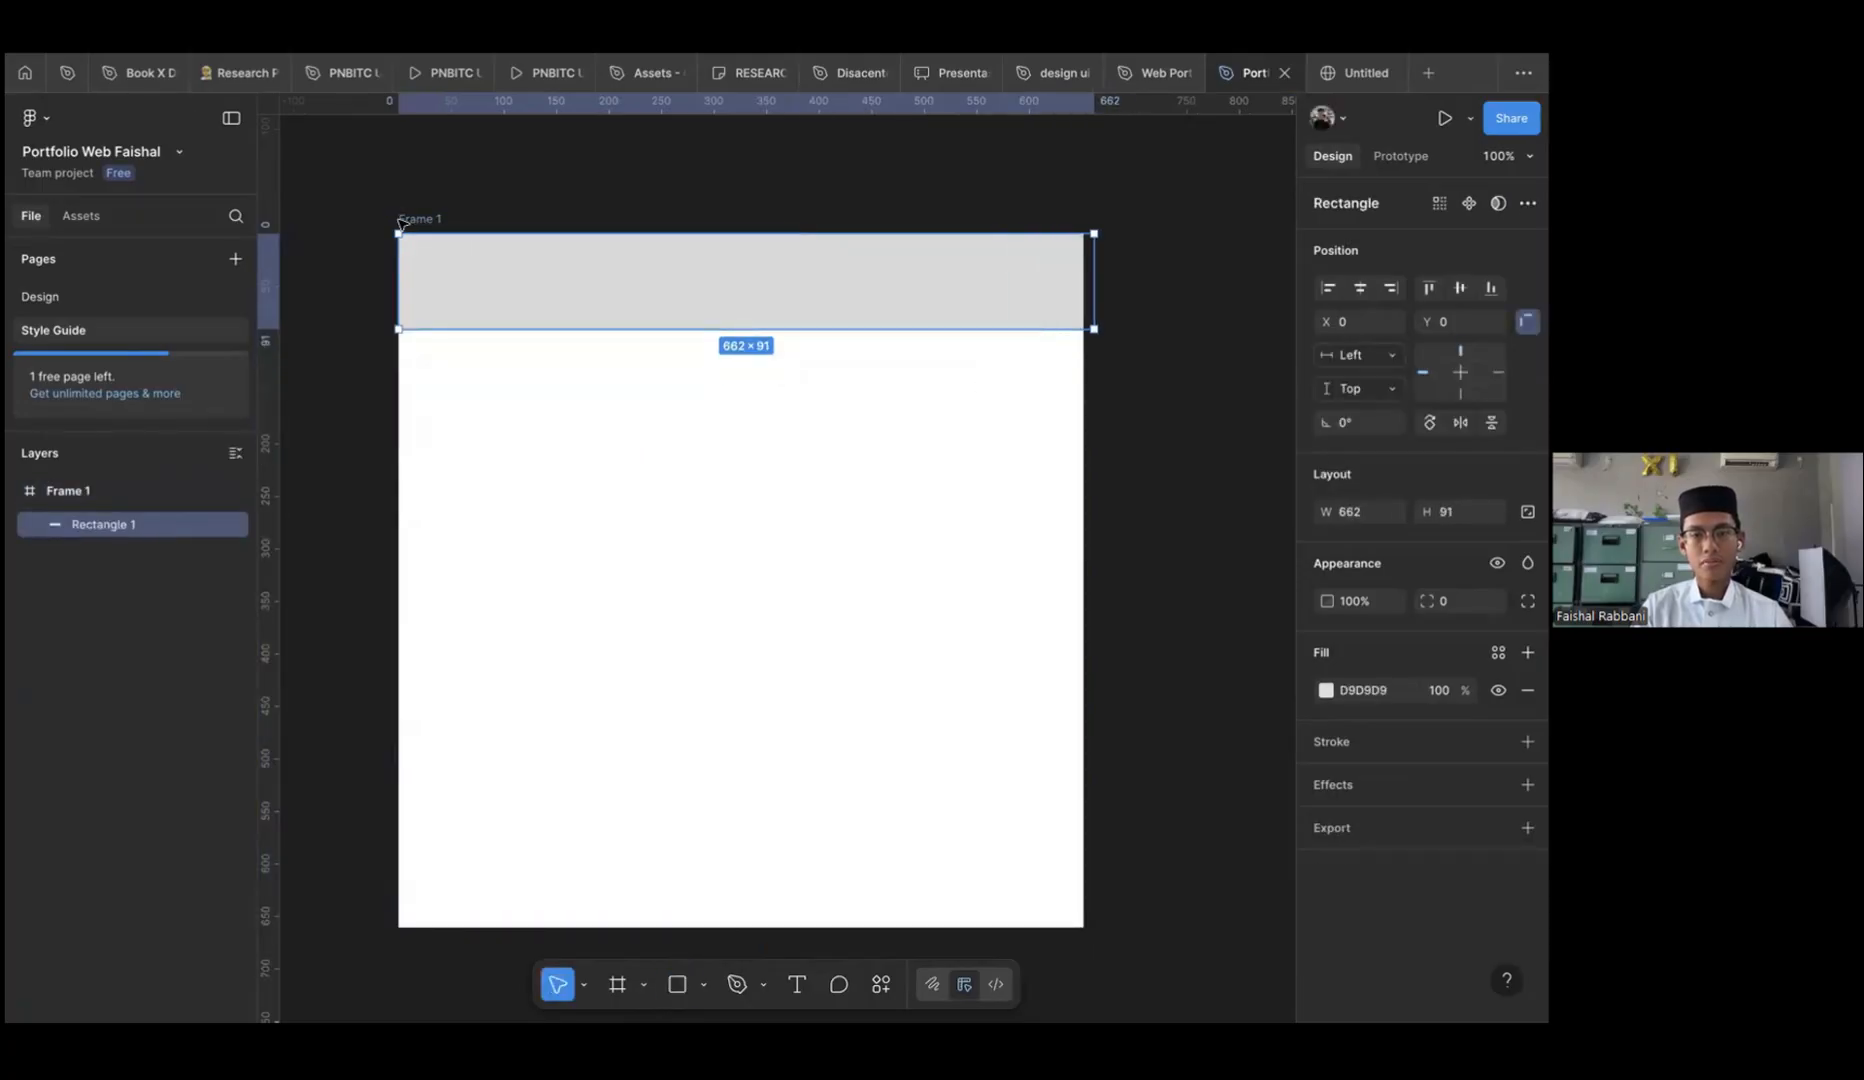
Rename the frame as Color
click(396, 219)
double_click(421, 220)
text(C)
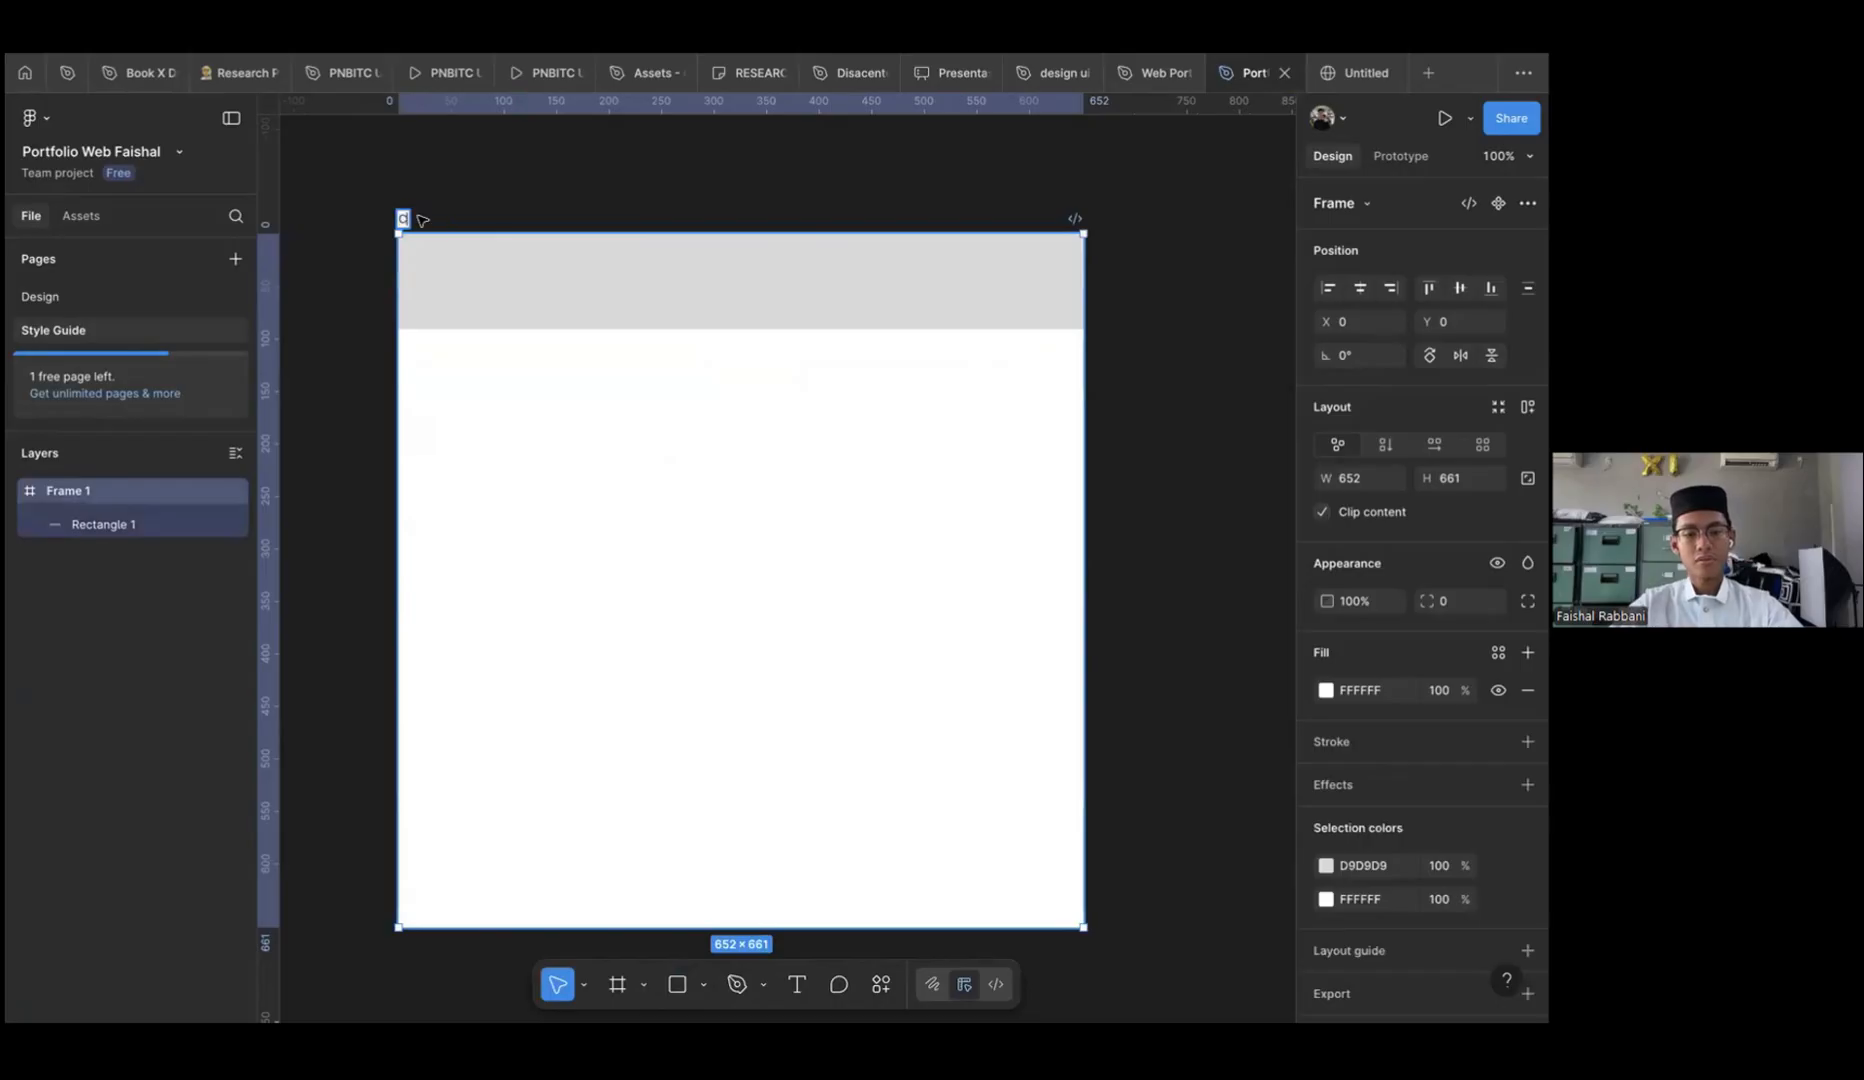
text(olor)
click(374, 623)
Resize the header rectangle to a width of 652 so it matches the Color frame
scroll(570, 685, left, 3)
scroll(570, 685, down, 1)
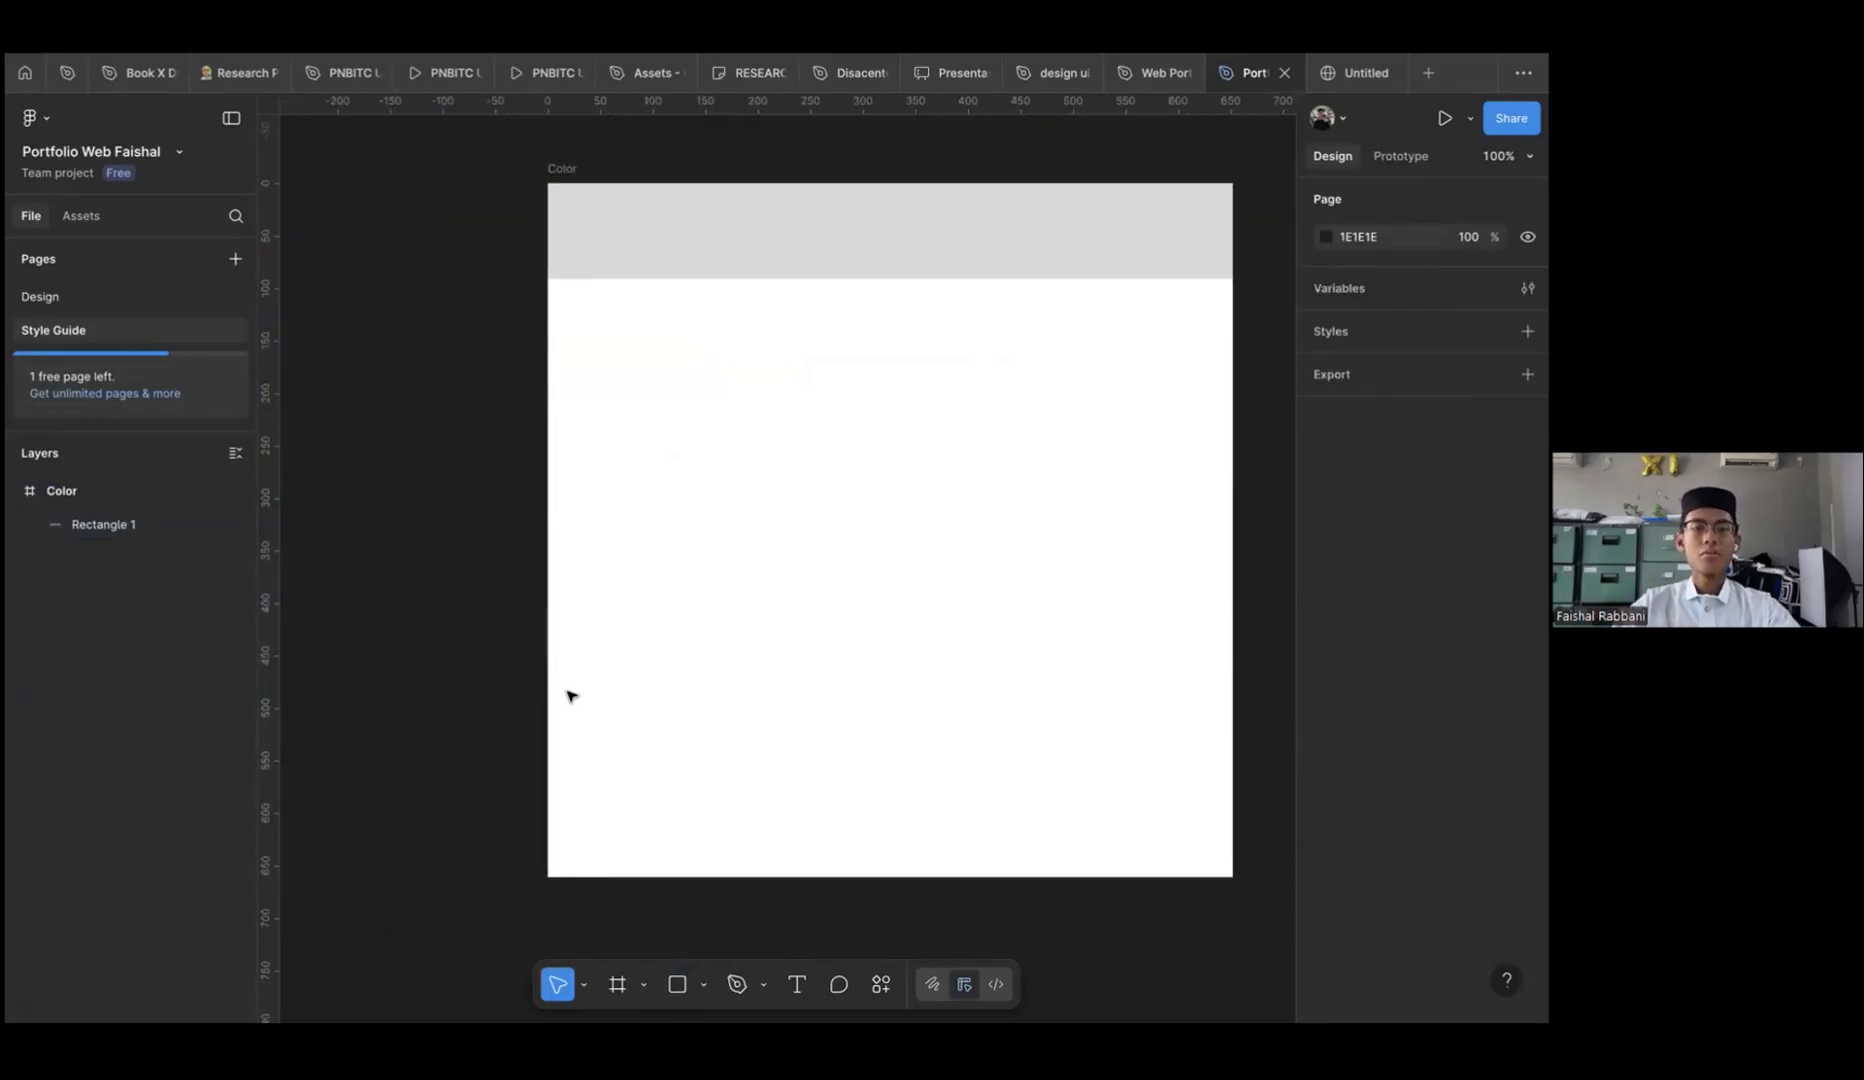
scroll(408, 474, down, 2)
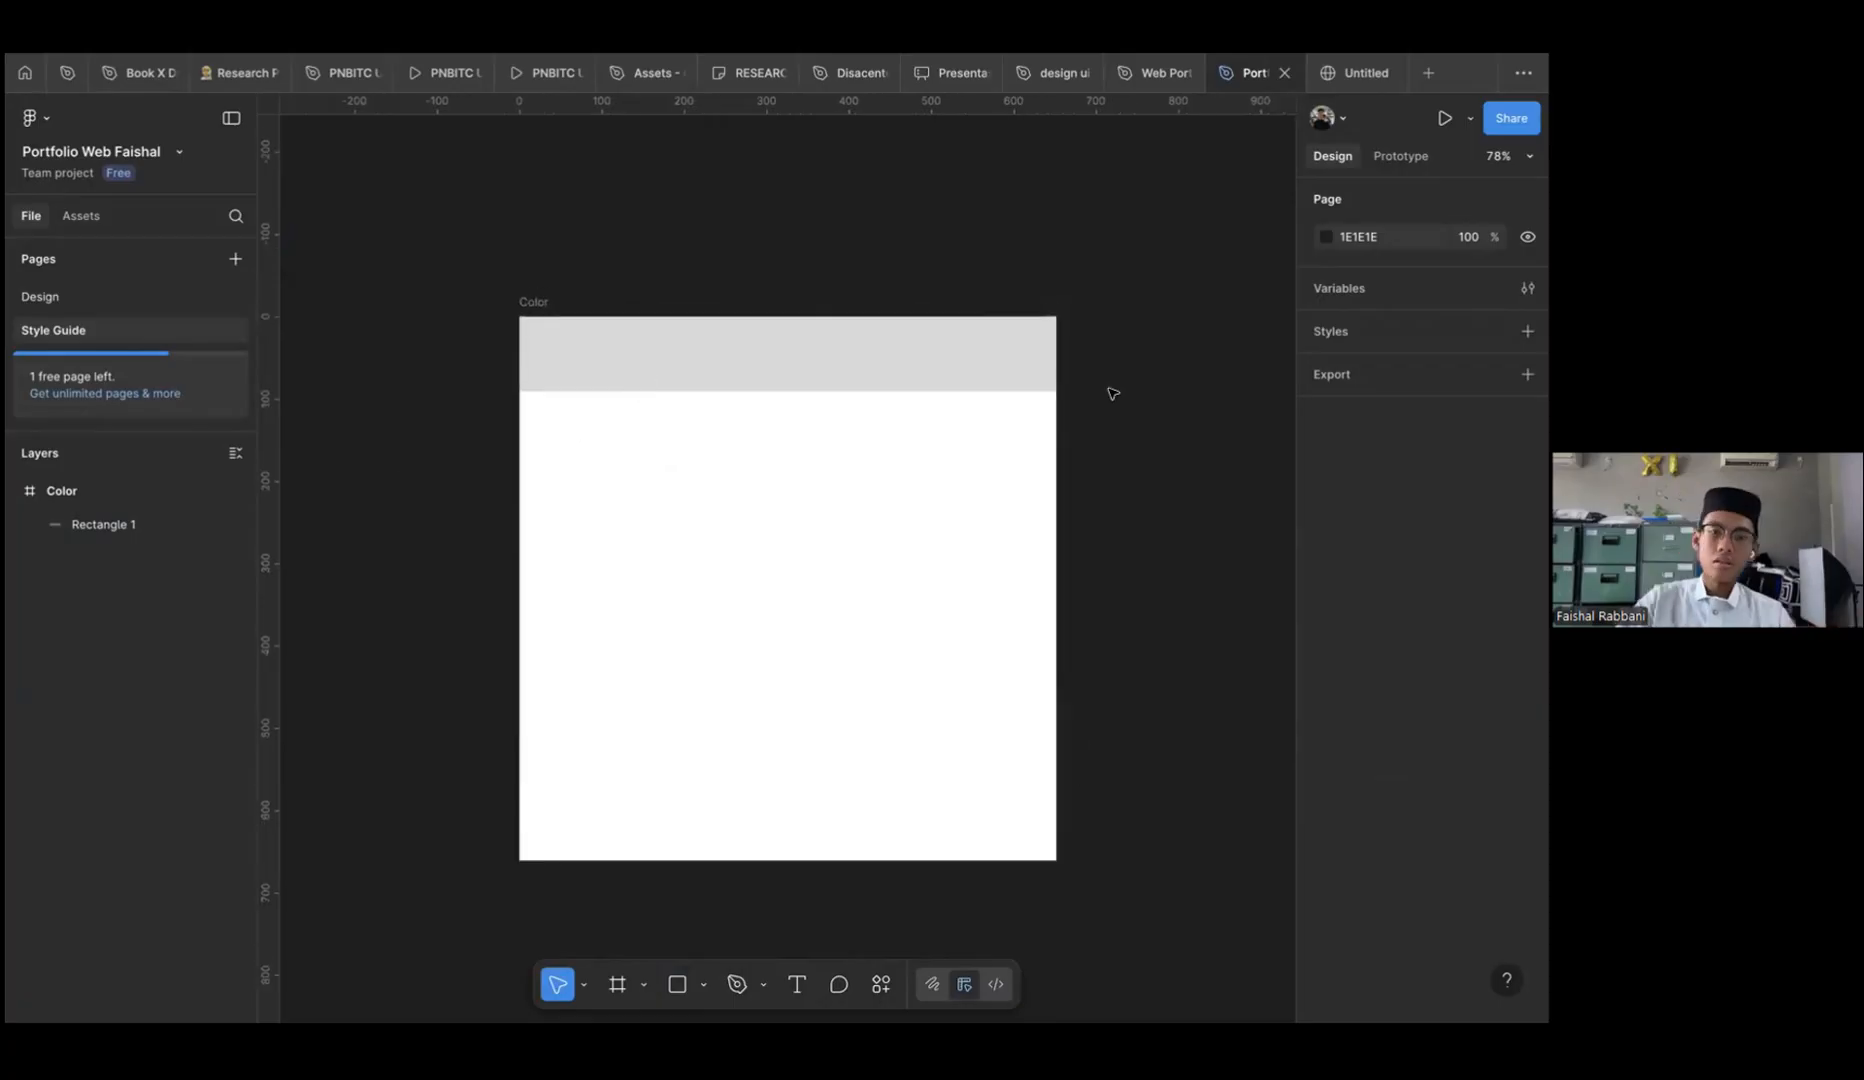
click(1042, 352)
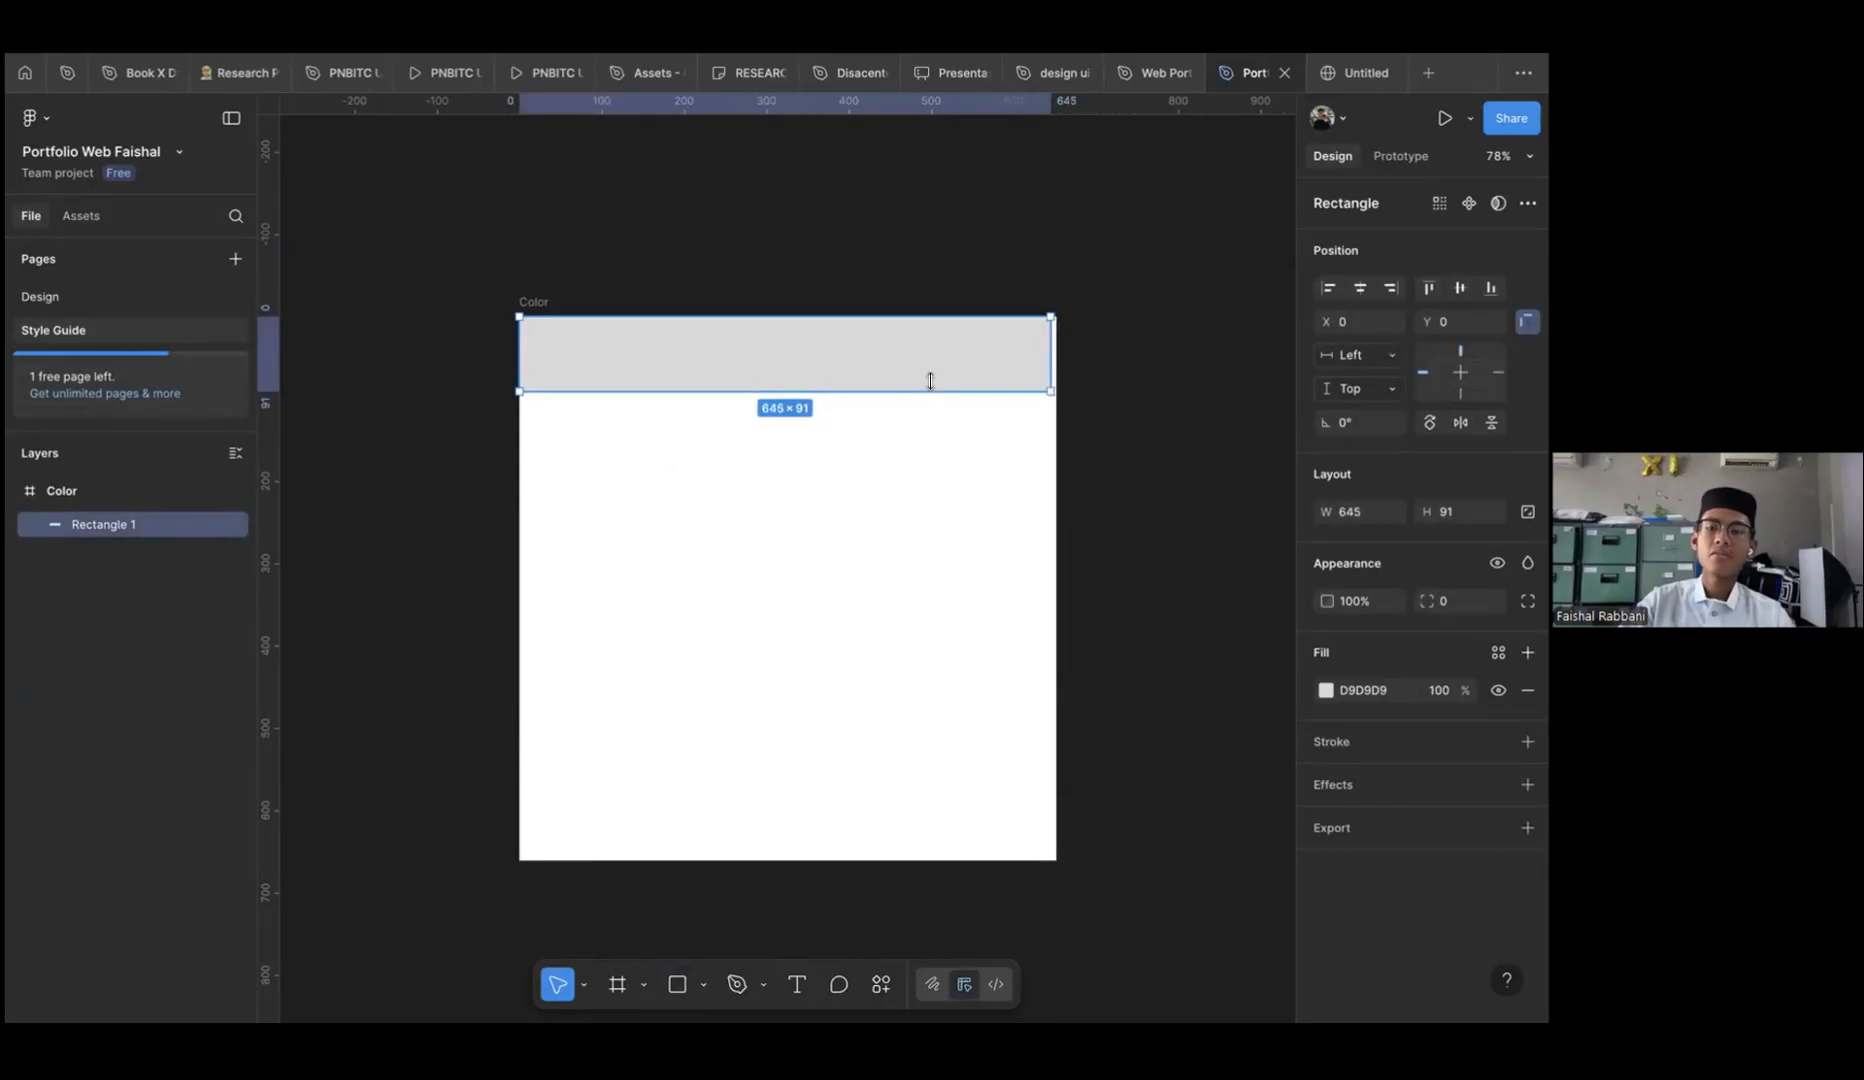
key(ctrl+shift+Left)
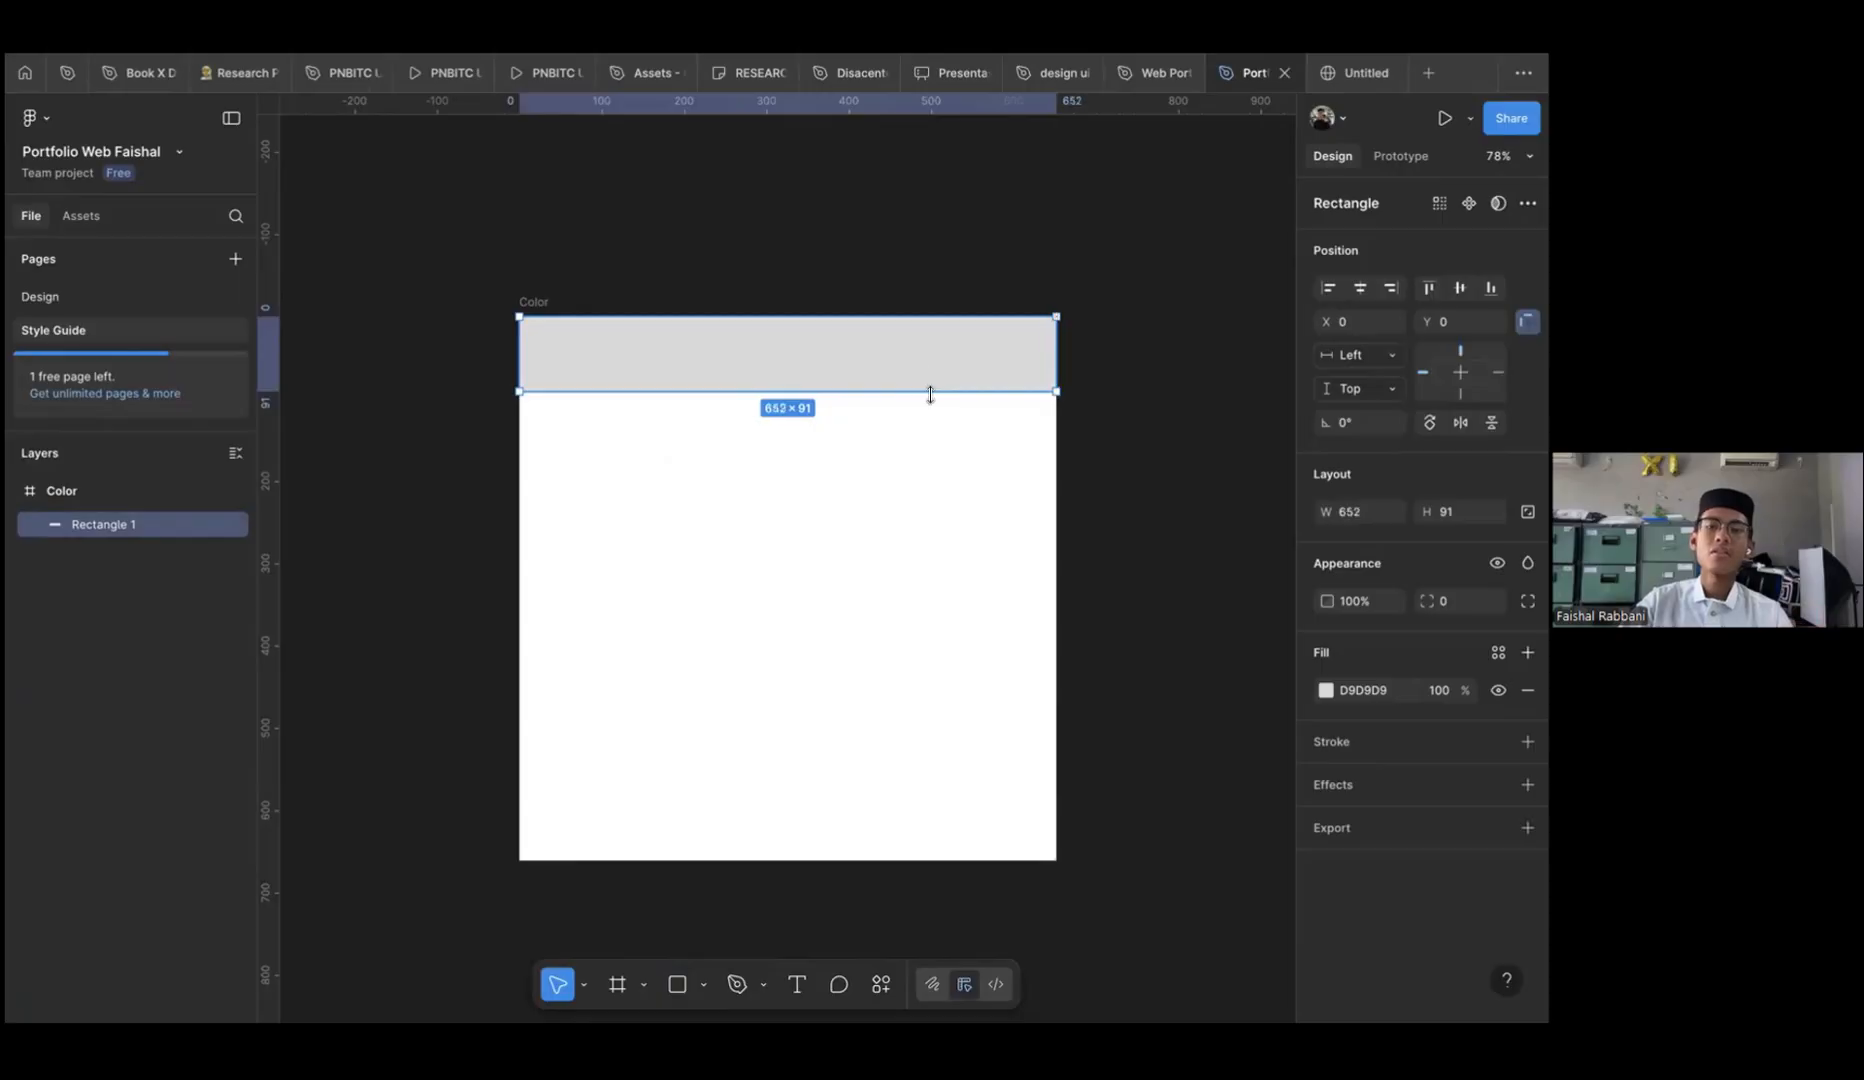
click(1132, 479)
scroll(958, 647, up, 1)
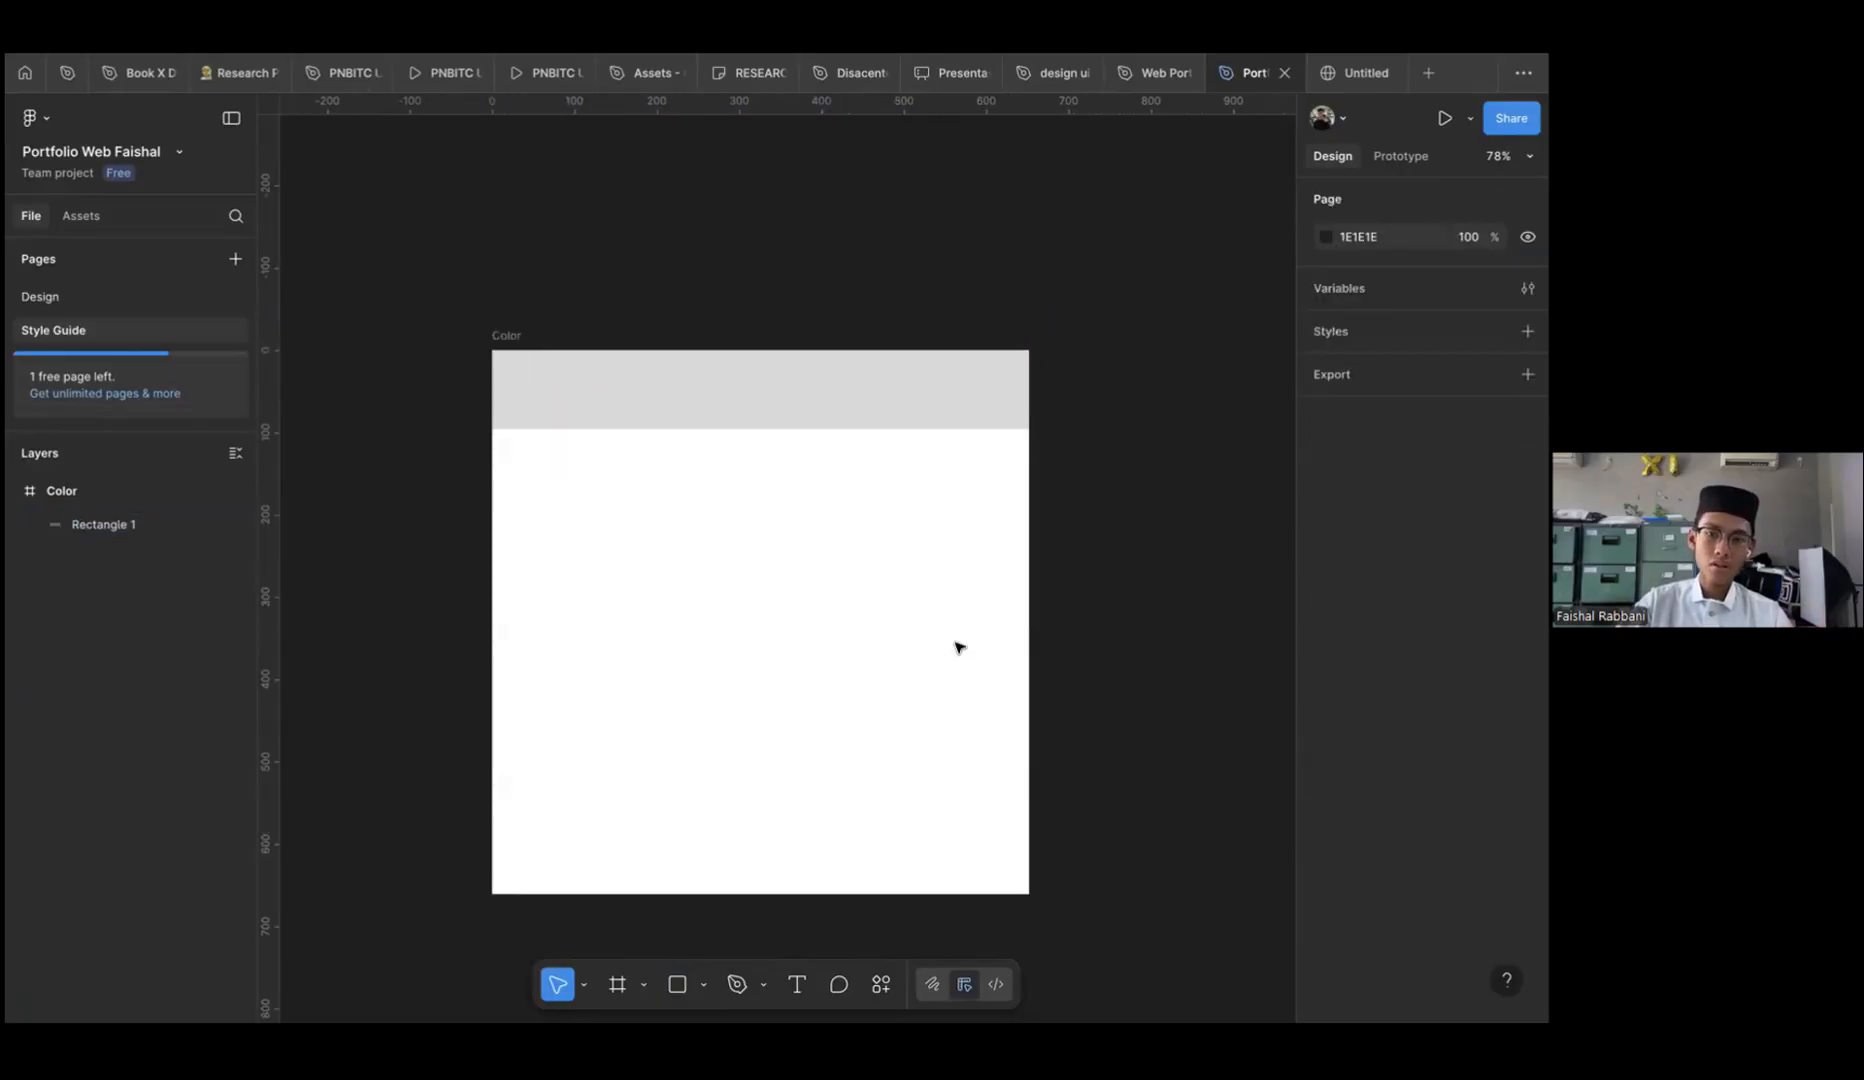
scroll(911, 715, up, 2)
scroll(882, 695, left, 2)
scroll(857, 674, down, 3)
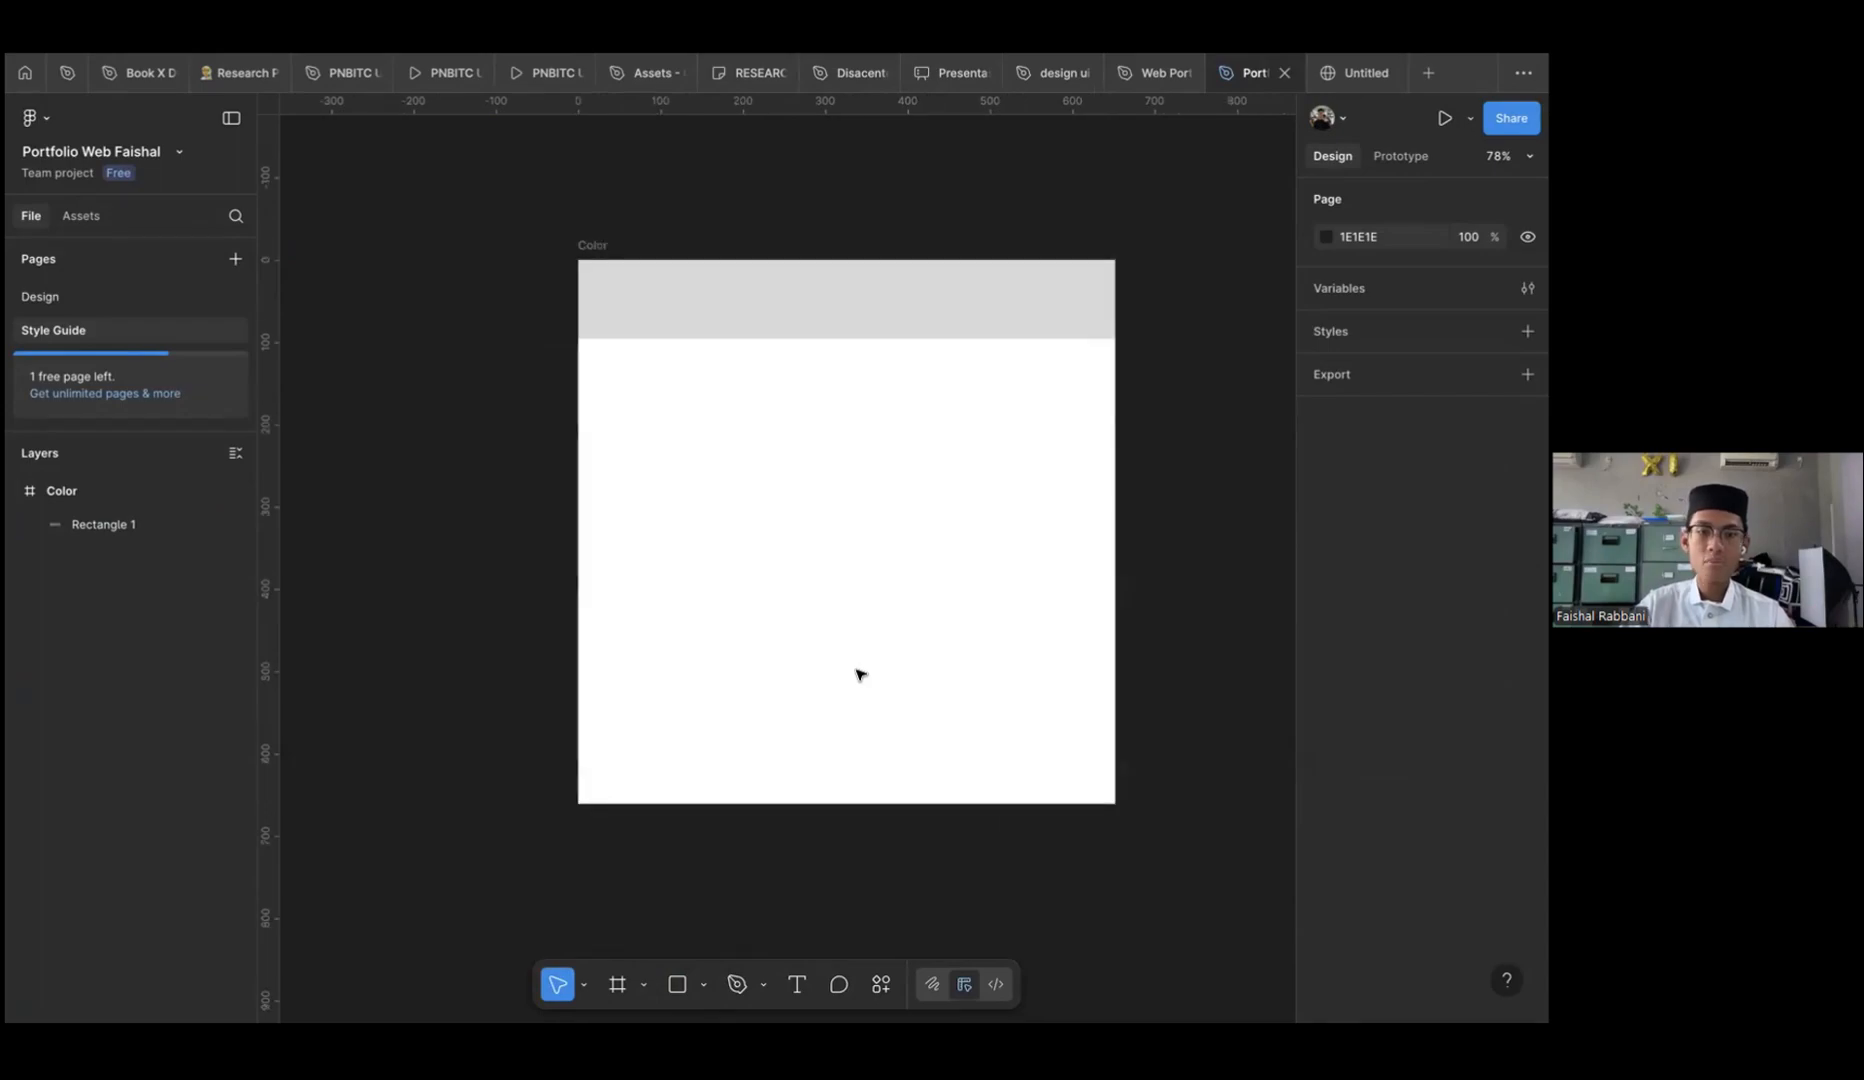
scroll(860, 674, down, 1)
scroll(860, 674, right, 2)
scroll(860, 674, up, 1)
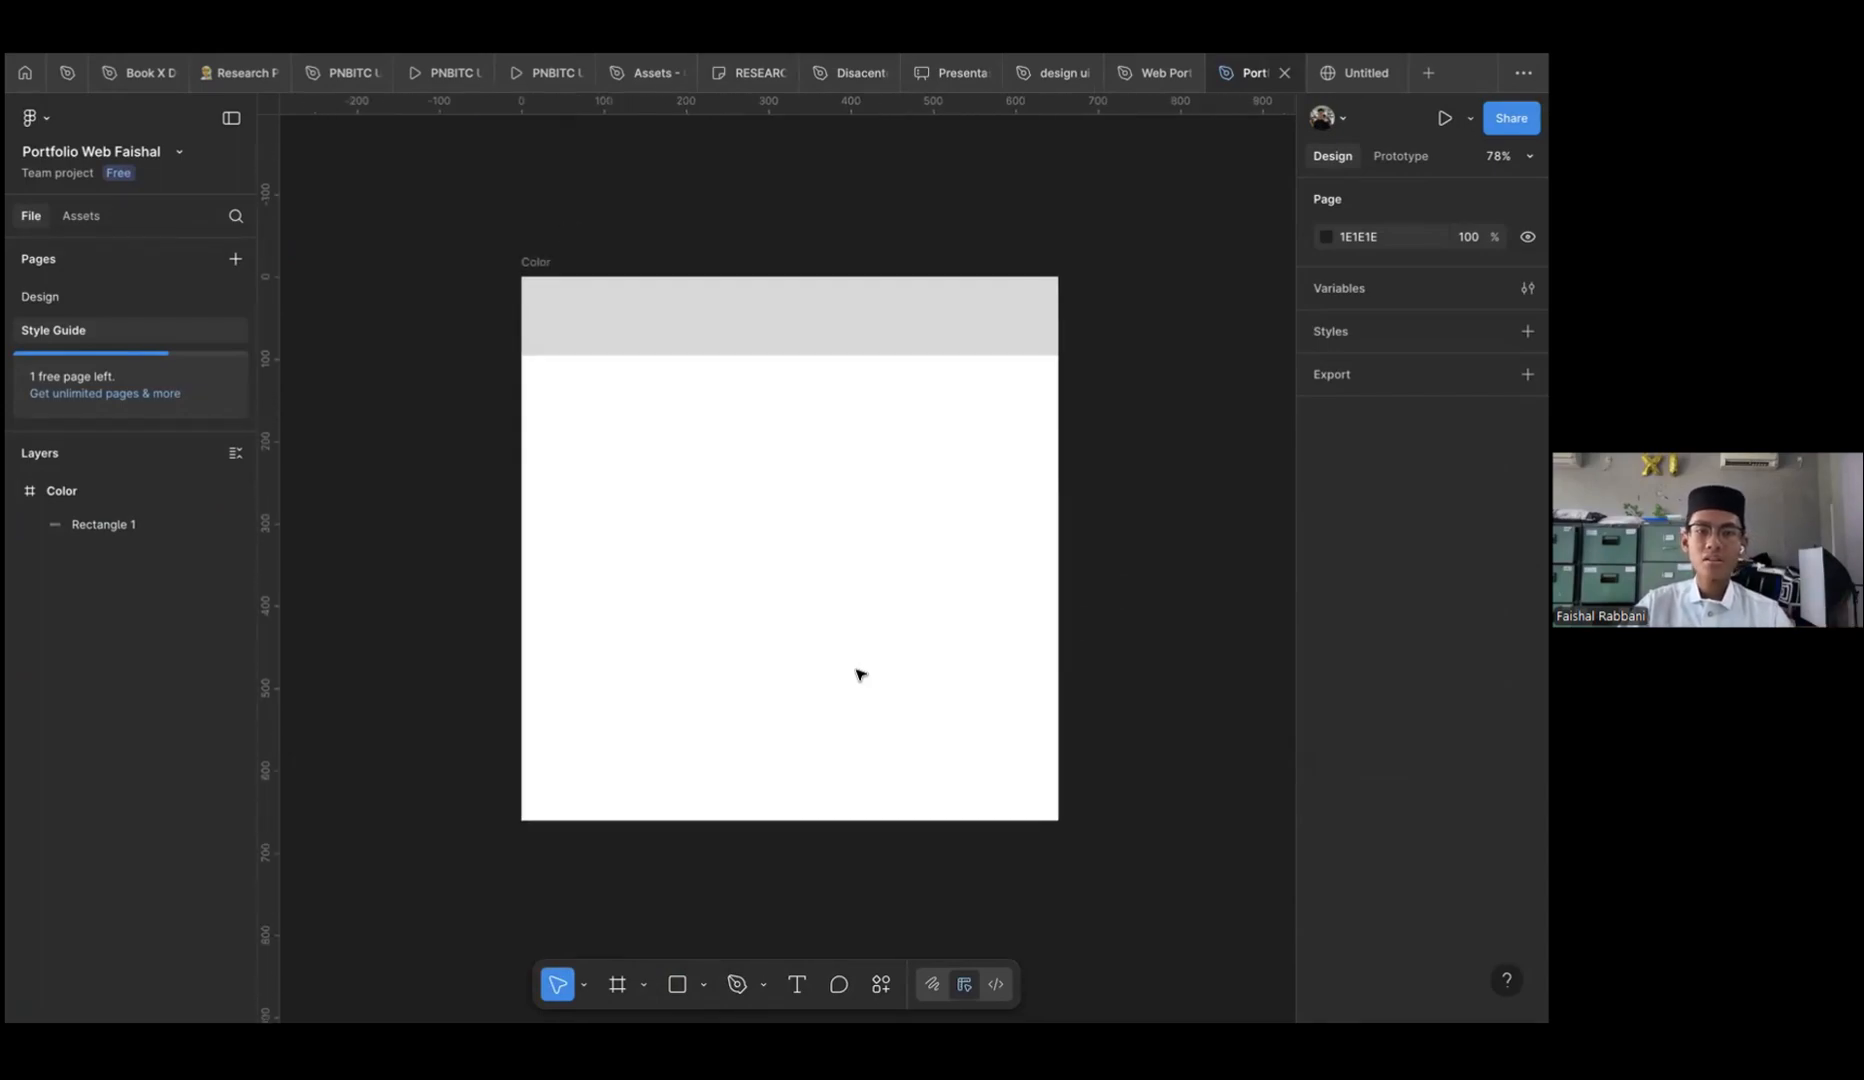
scroll(860, 674, left, 1)
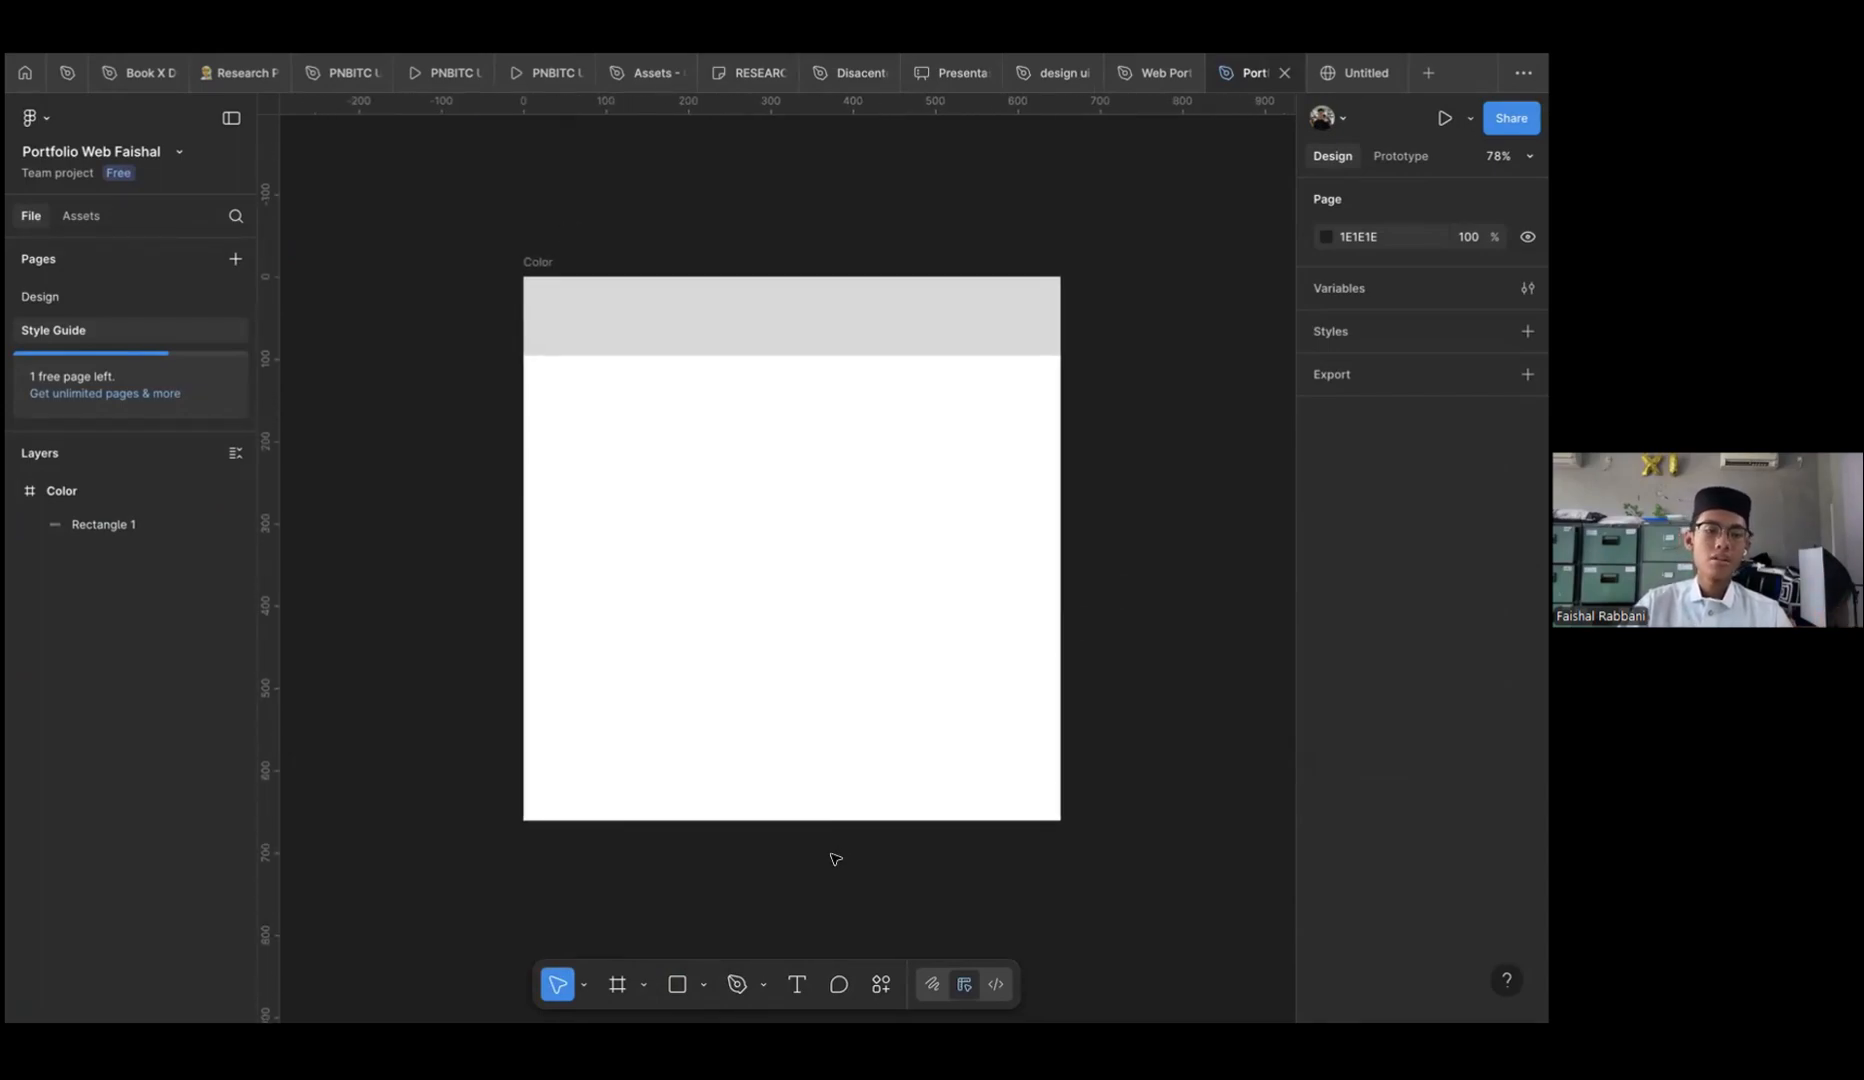
scroll(835, 858, down, 2)
scroll(835, 858, left, 1)
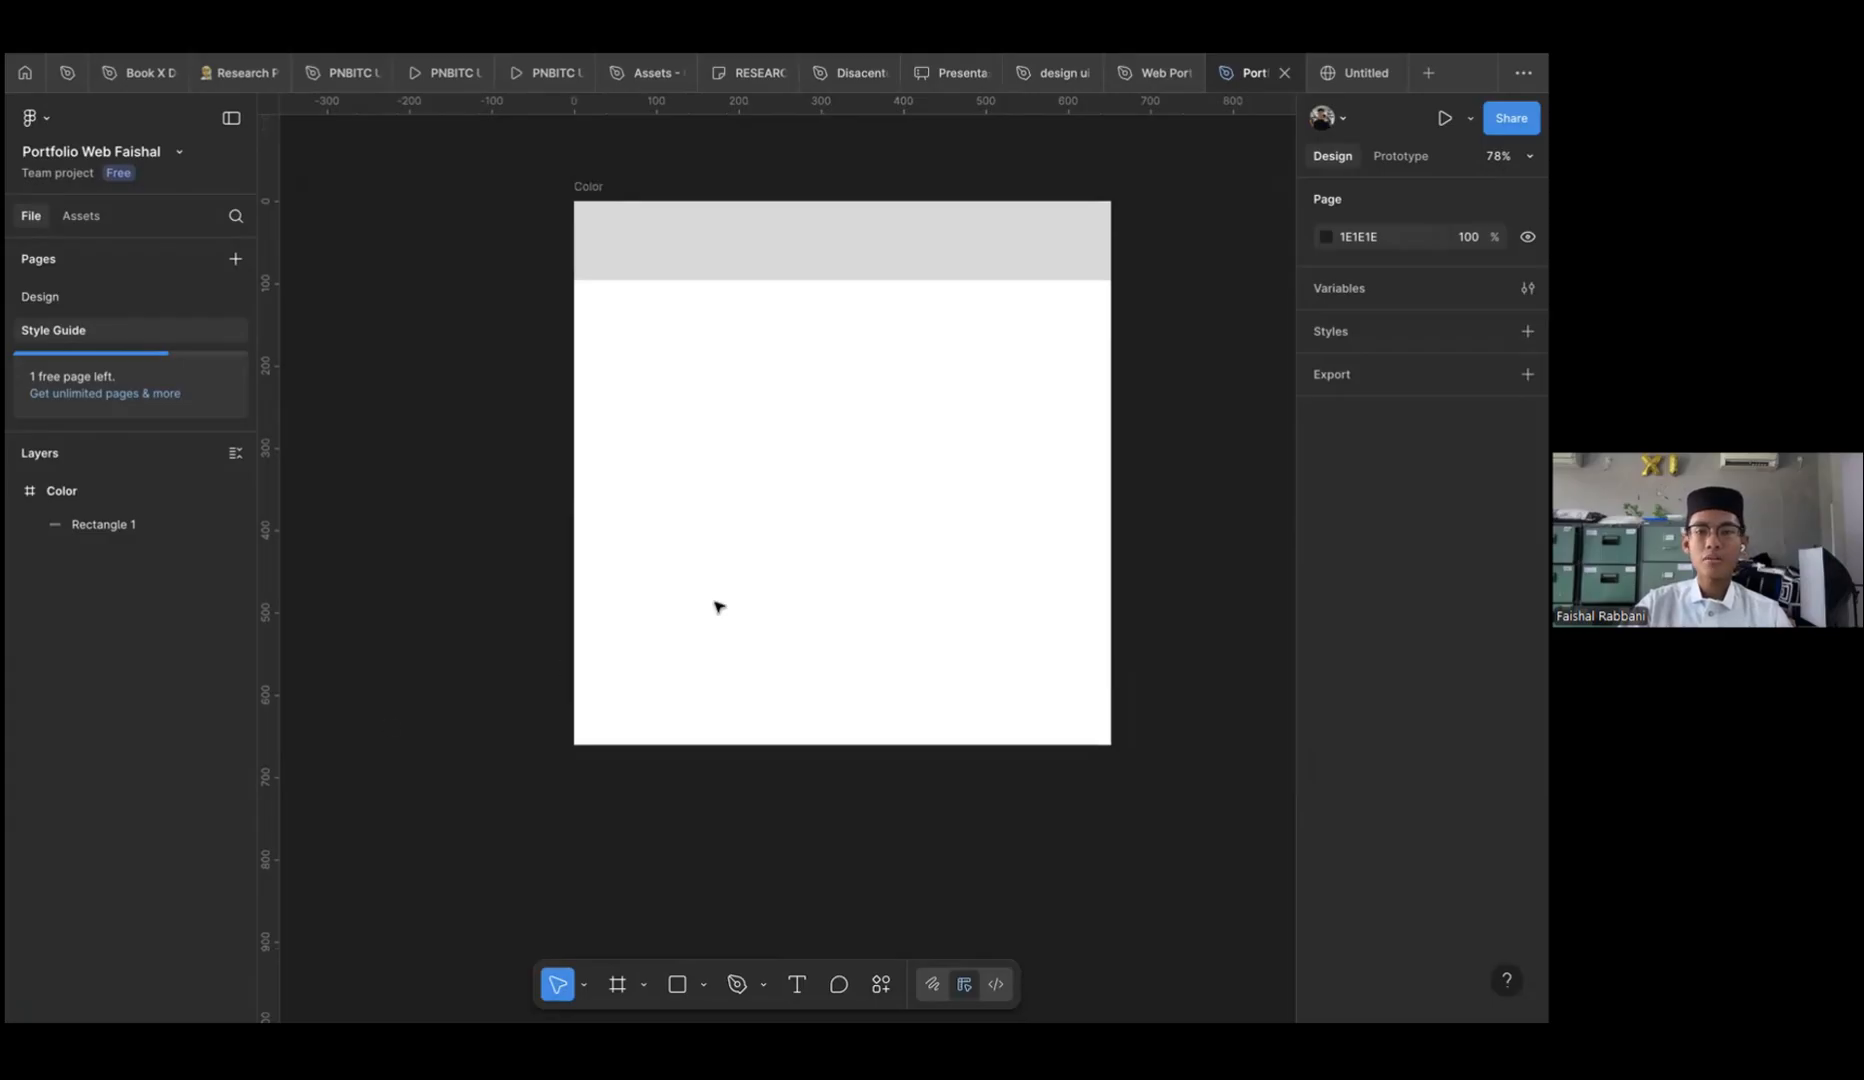
scroll(855, 592, up, 2)
scroll(855, 592, left, 1)
scroll(855, 593, down, 1)
scroll(855, 593, right, 2)
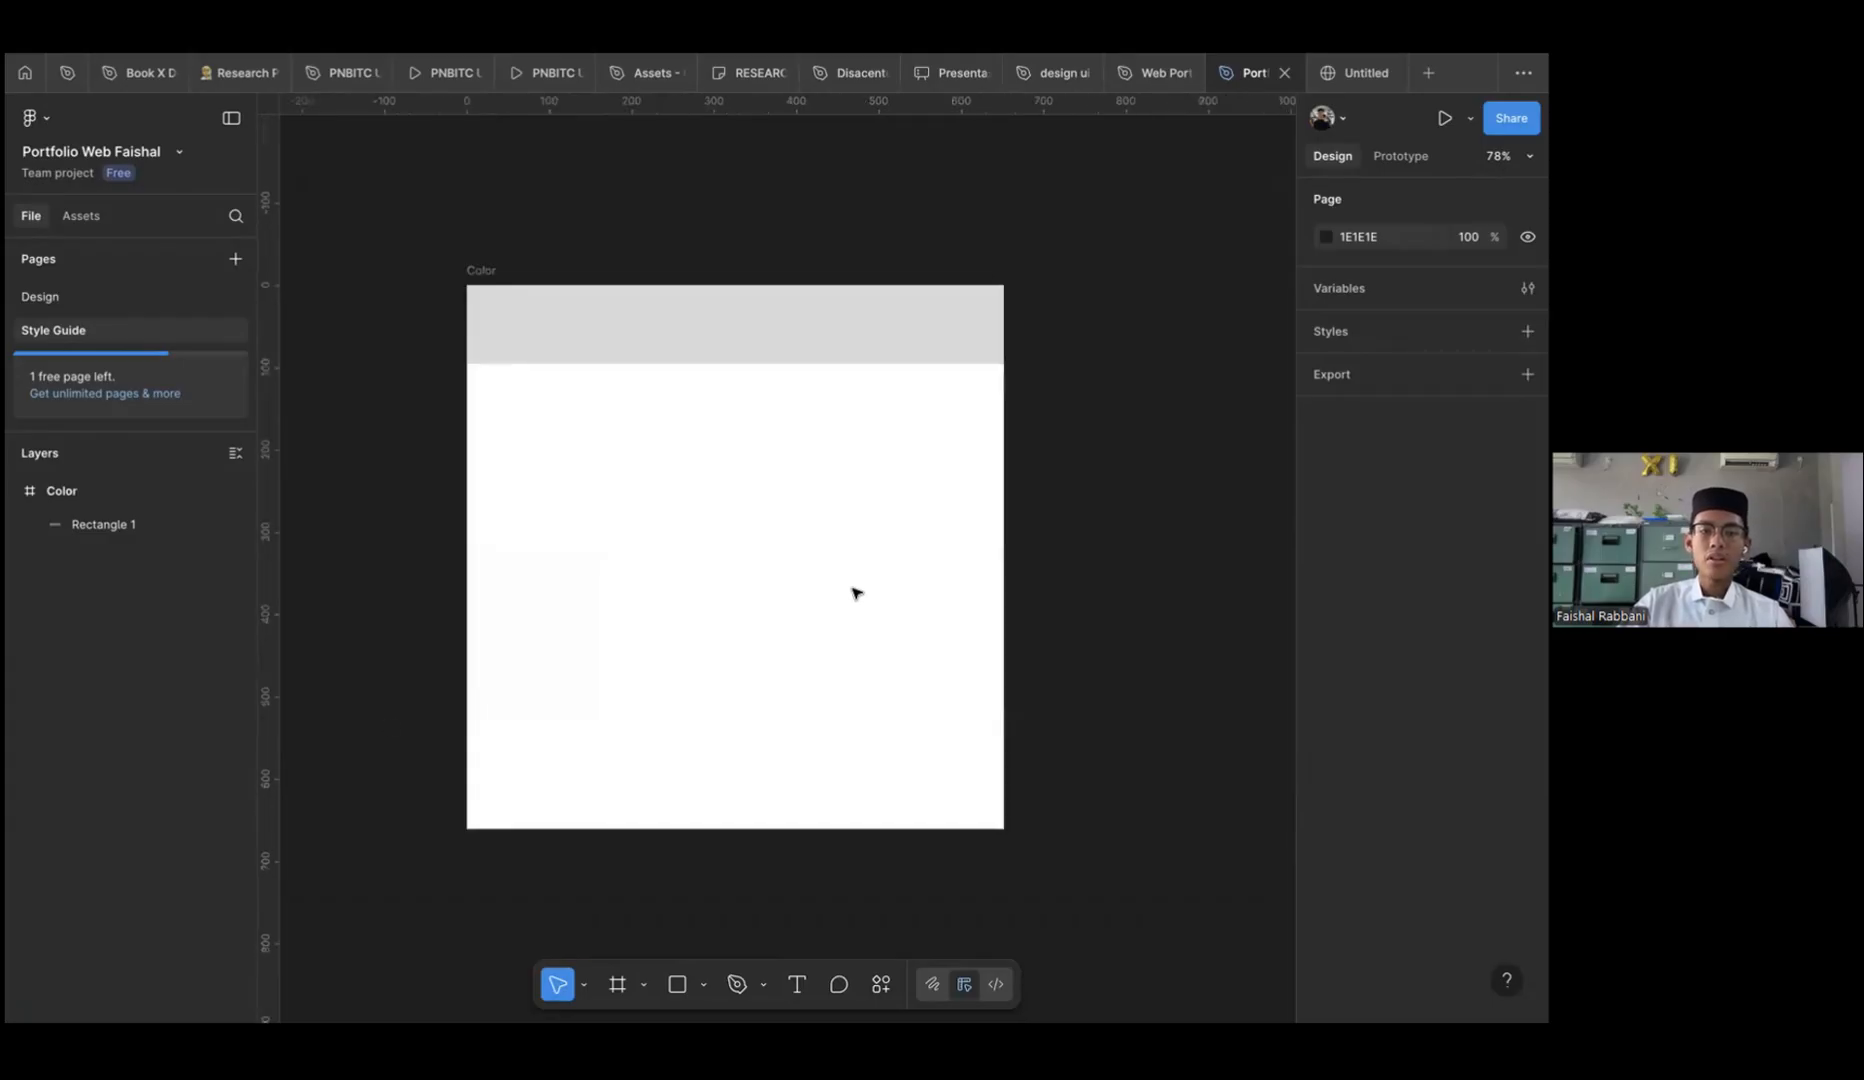
scroll(856, 593, down, 2)
scroll(856, 593, right, 1)
scroll(820, 820, up, 4)
scroll(820, 820, left, 1)
scroll(822, 818, down, 3)
scroll(822, 818, right, 1)
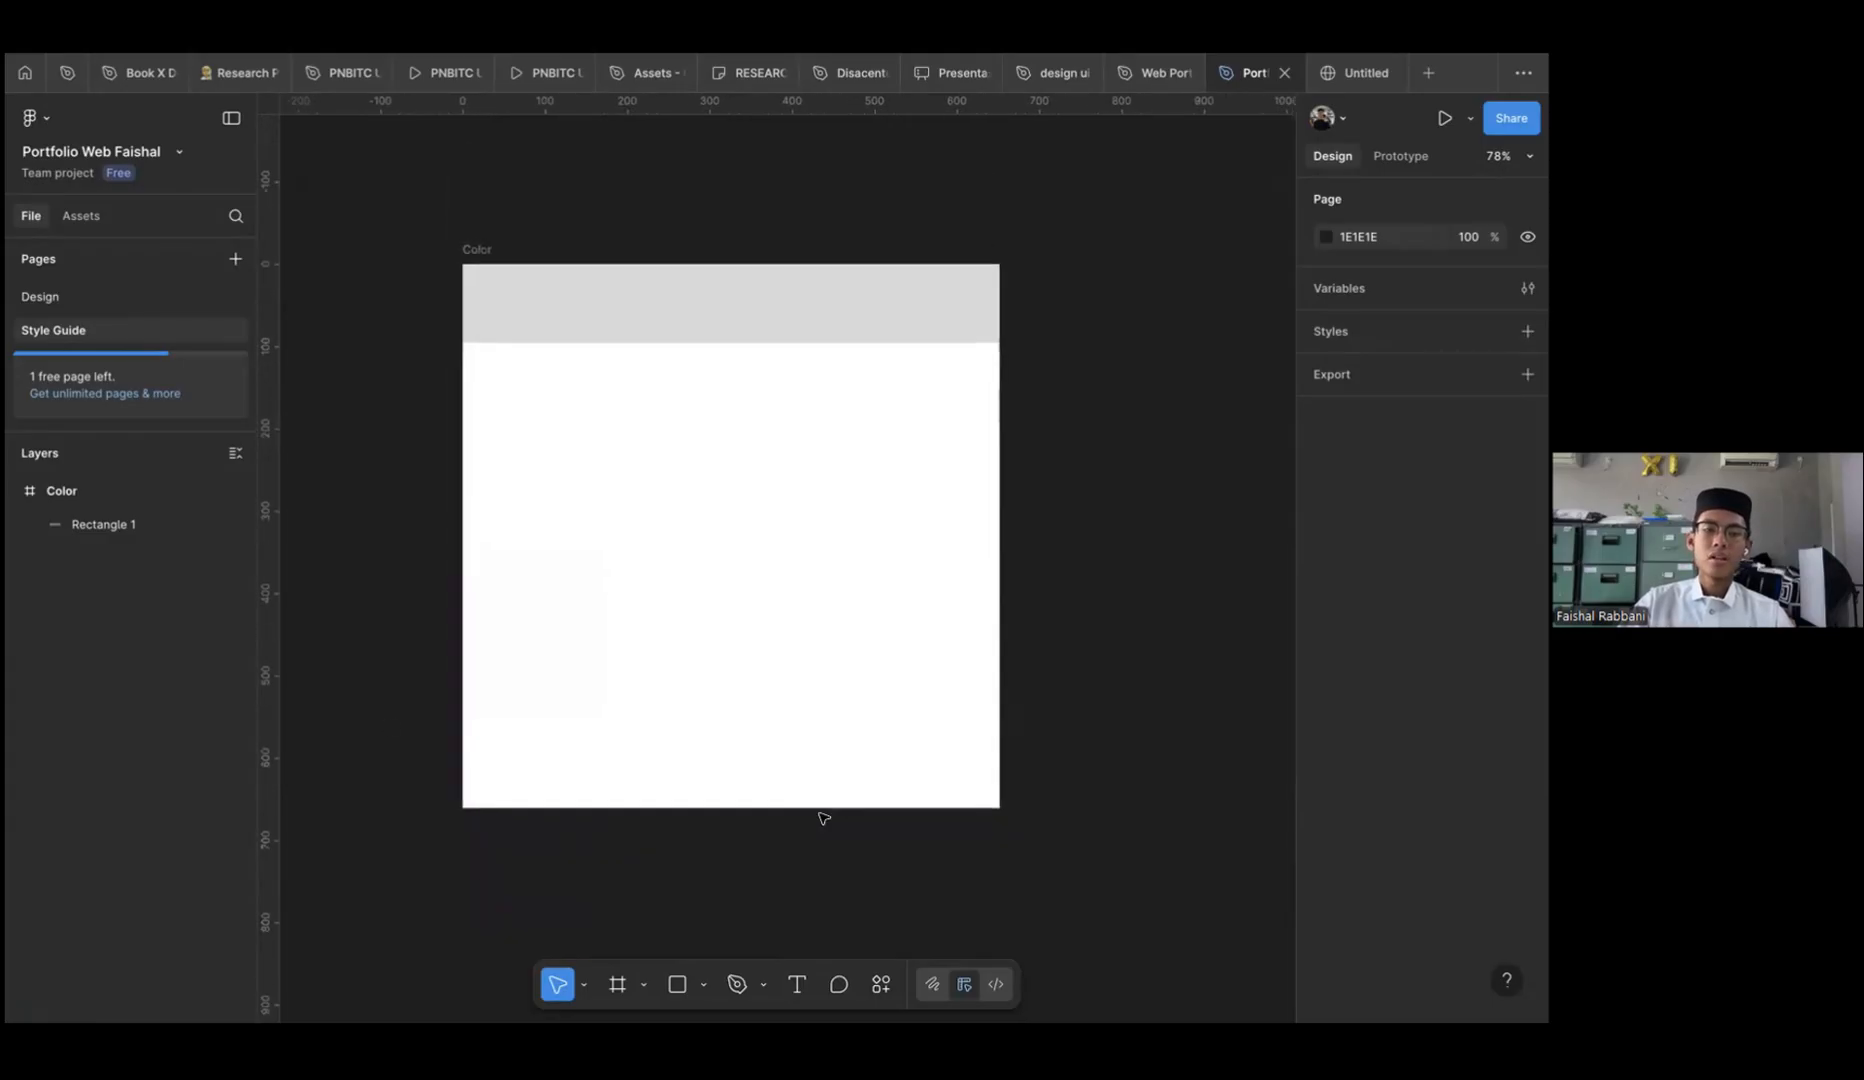
scroll(820, 820, up, 3)
scroll(820, 820, down, 2)
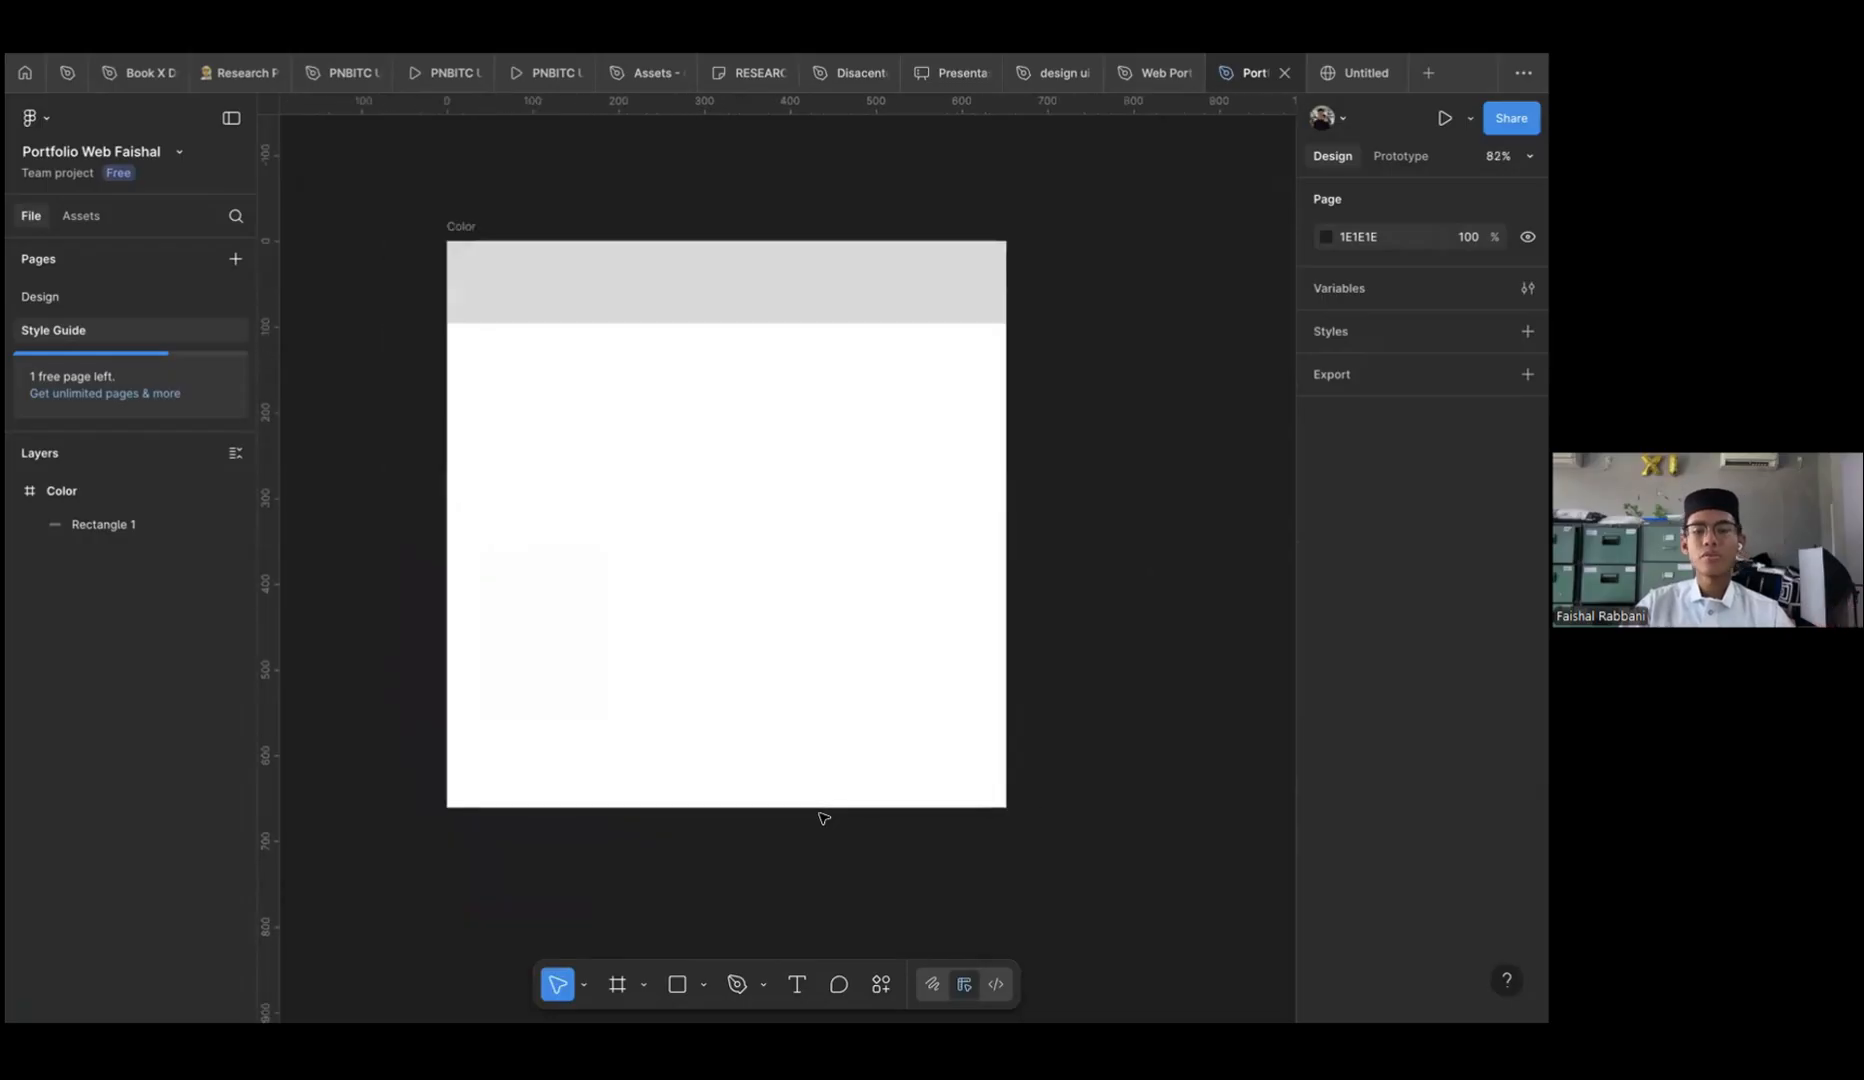
scroll(762, 775, up, 3)
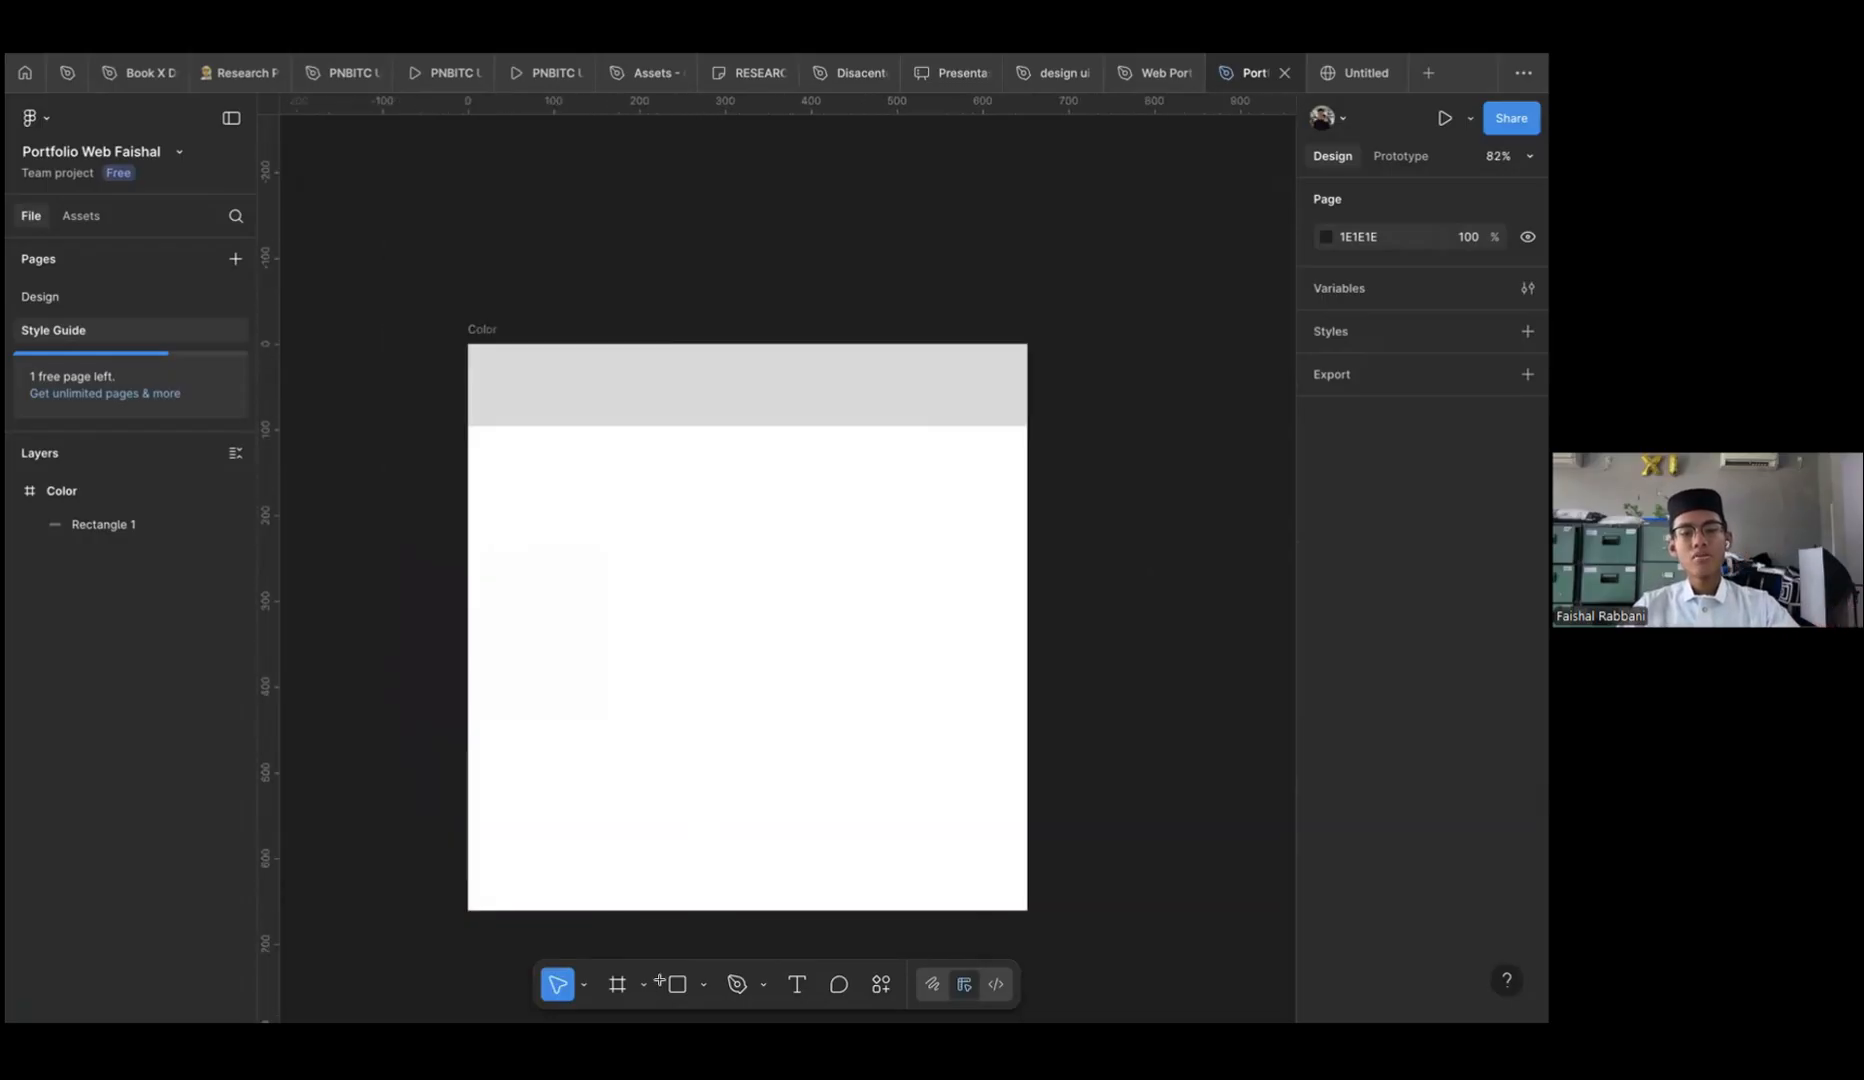
Place a 100 × 100 rectangle on the empty canvas beside the Color frame as a color sample
key(r)
scroll(411, 458, left, 5)
scroll(411, 458, down, 1)
click(413, 459)
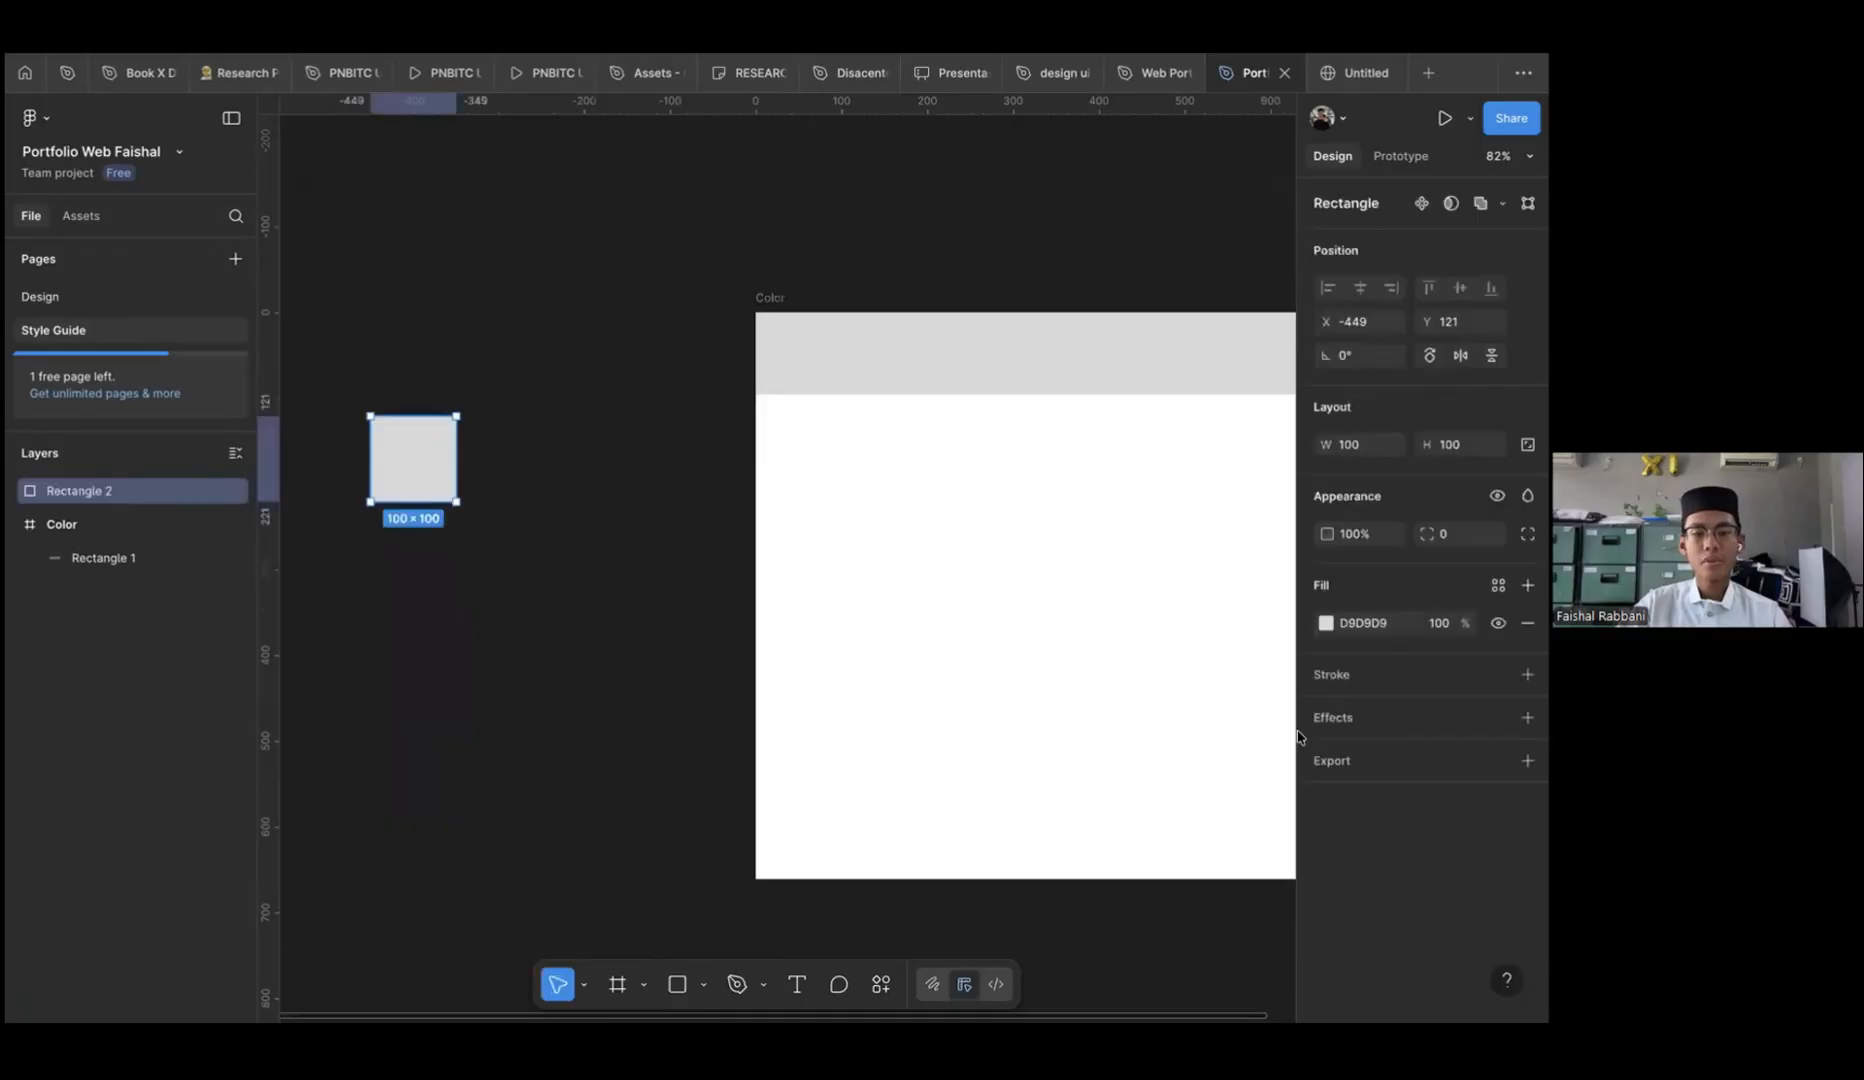
Fill the sample square with light blue 00B4F0
click(1324, 623)
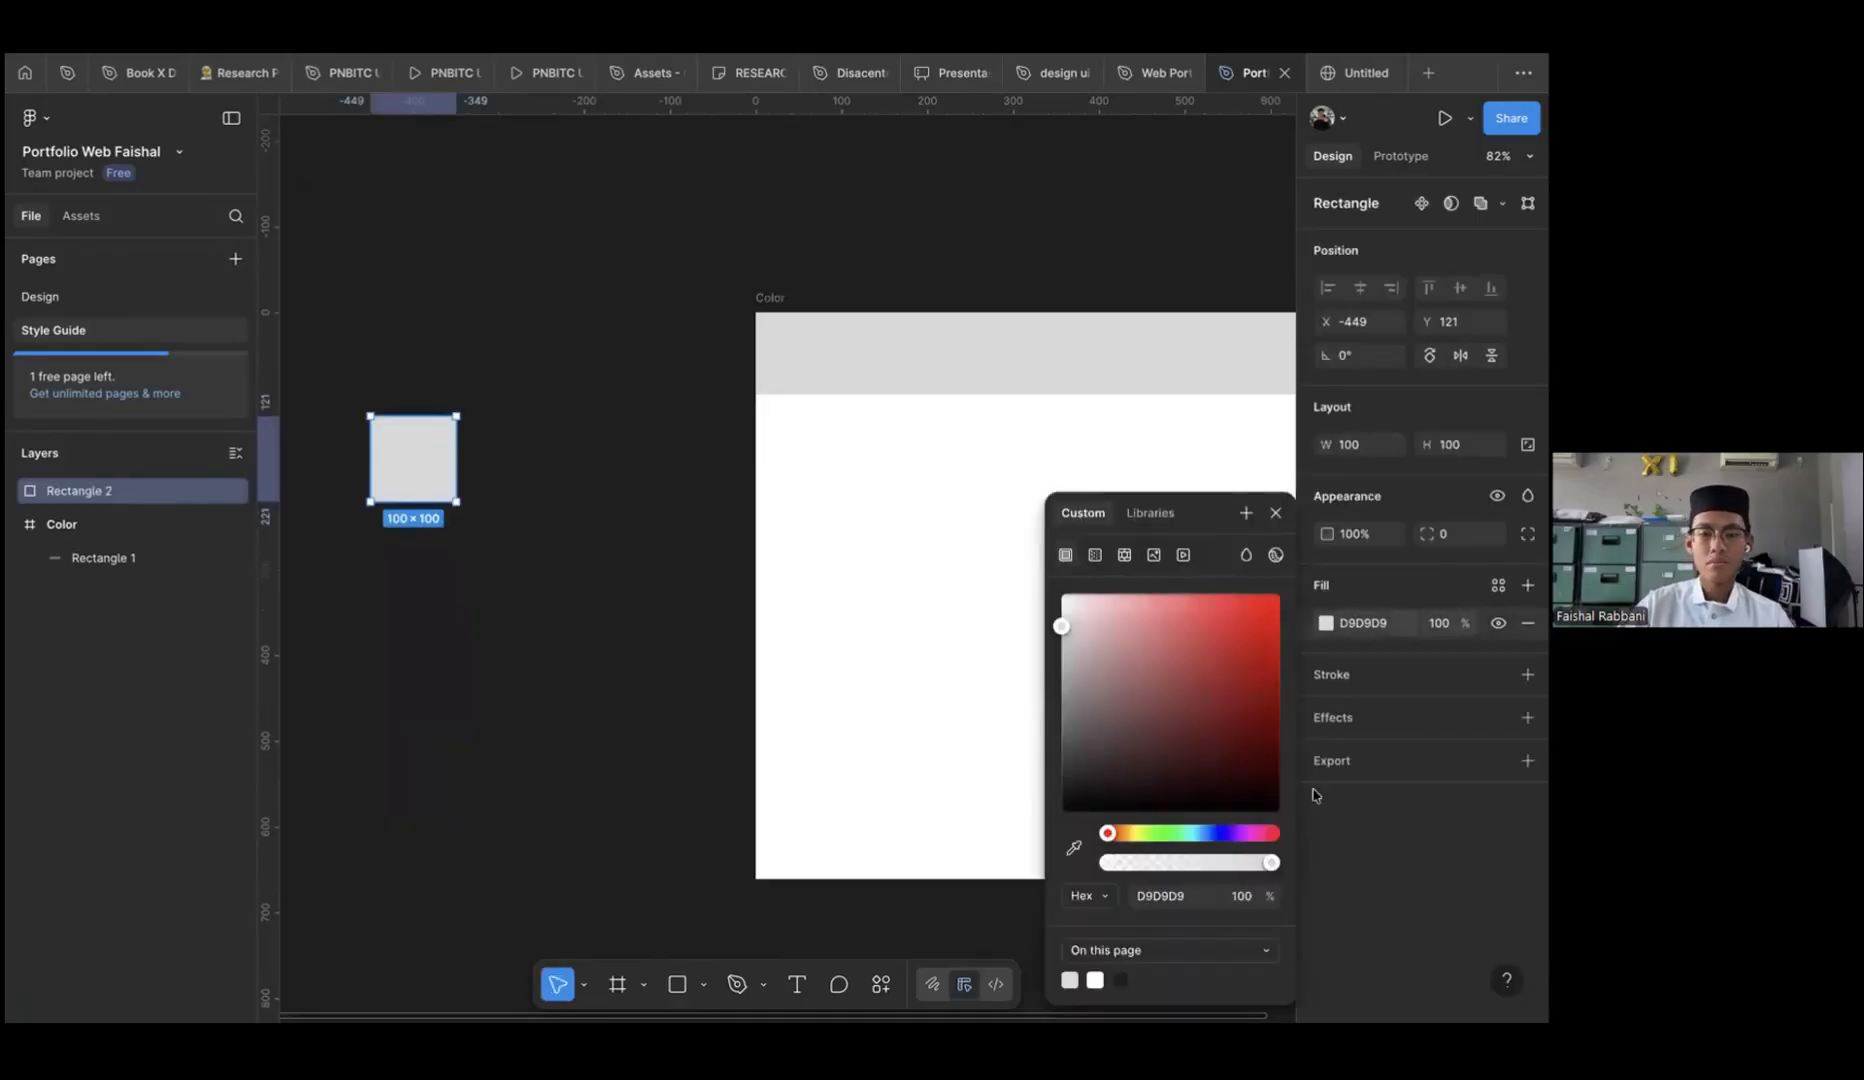
drag(1195, 833, 1201, 829)
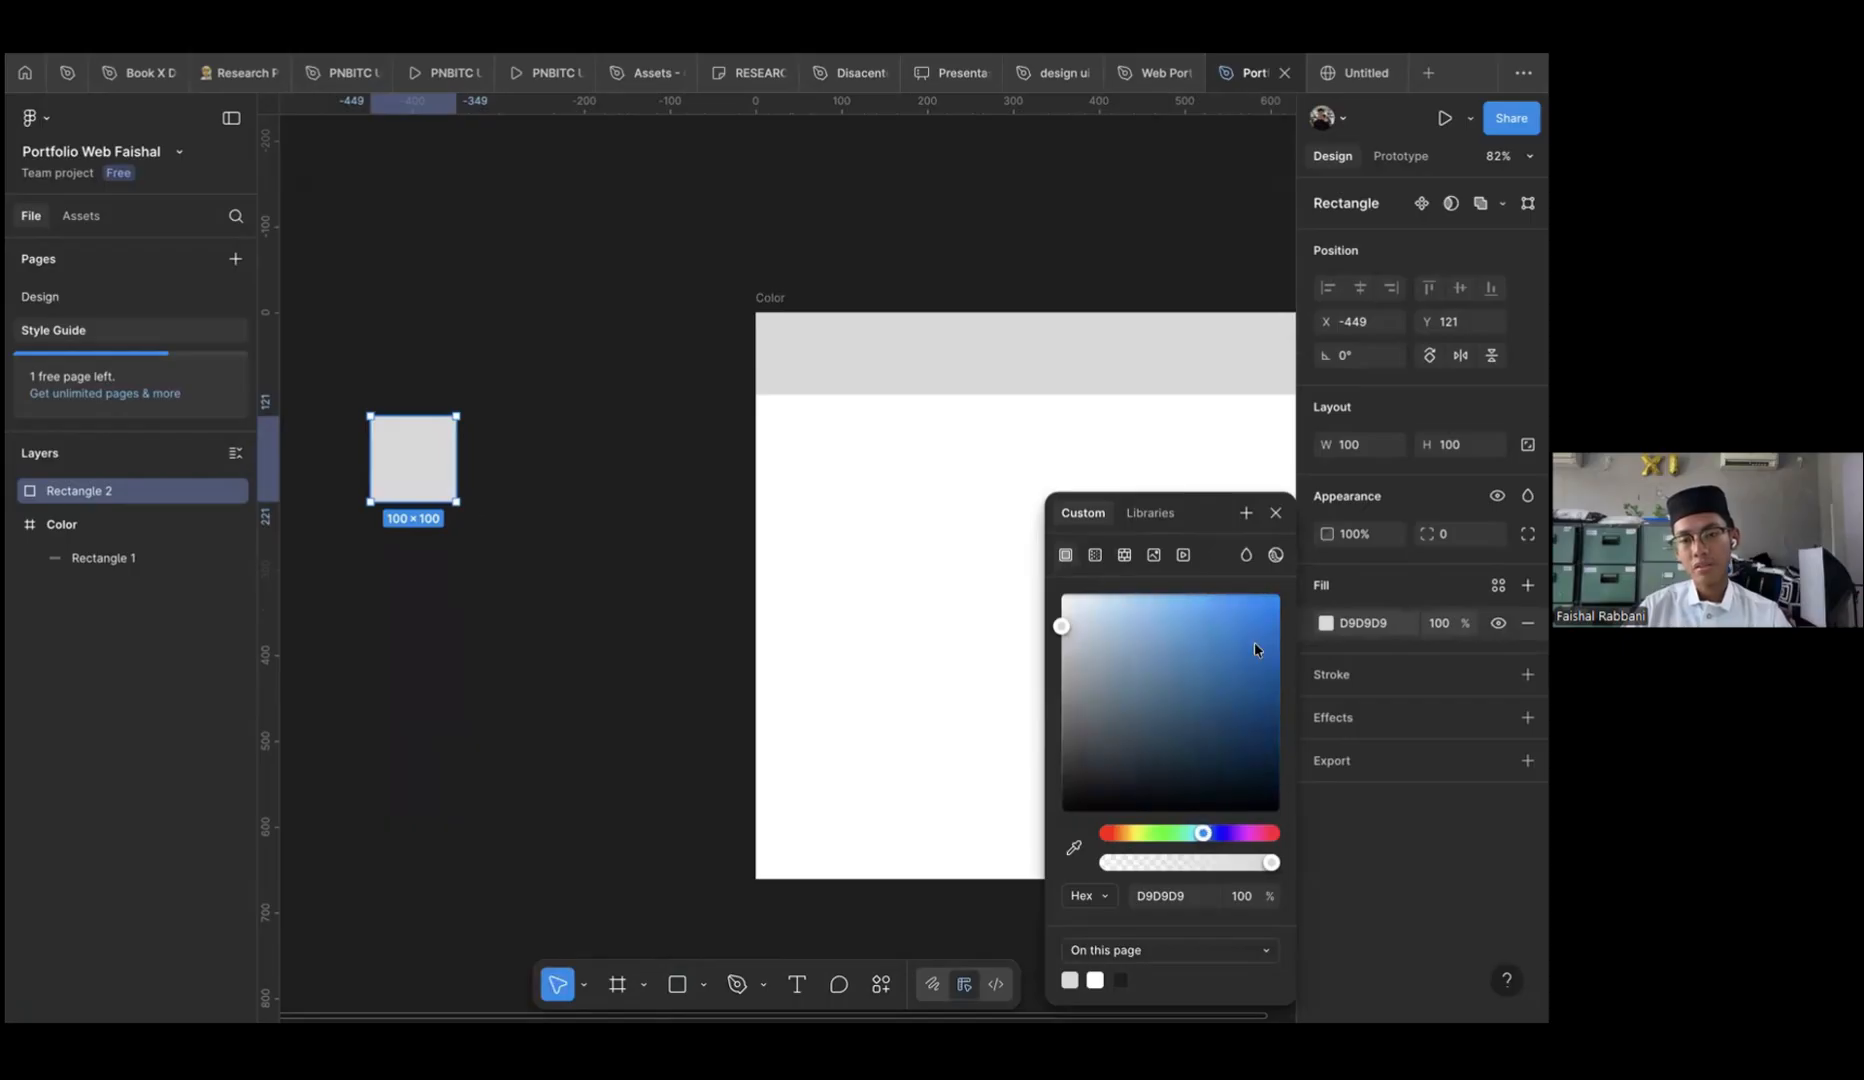
drag(1254, 642, 1279, 604)
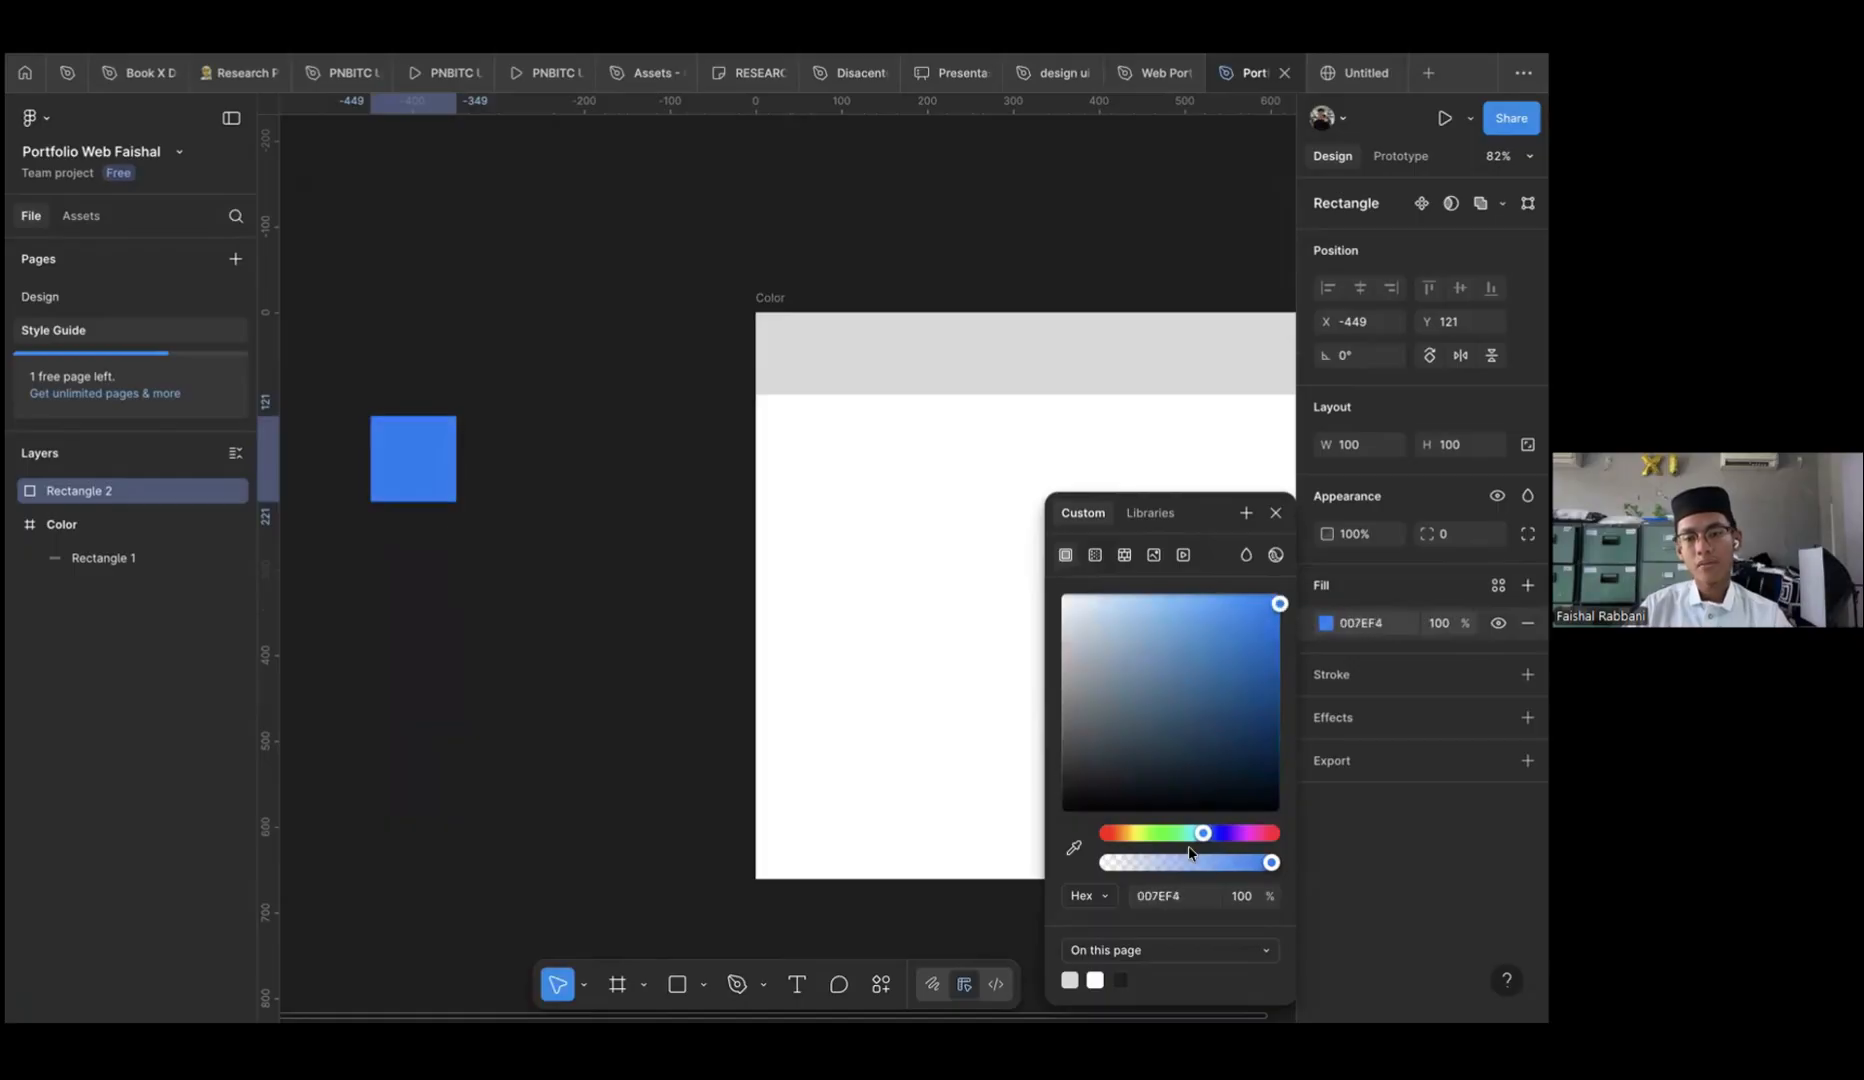
drag(1205, 832, 1193, 830)
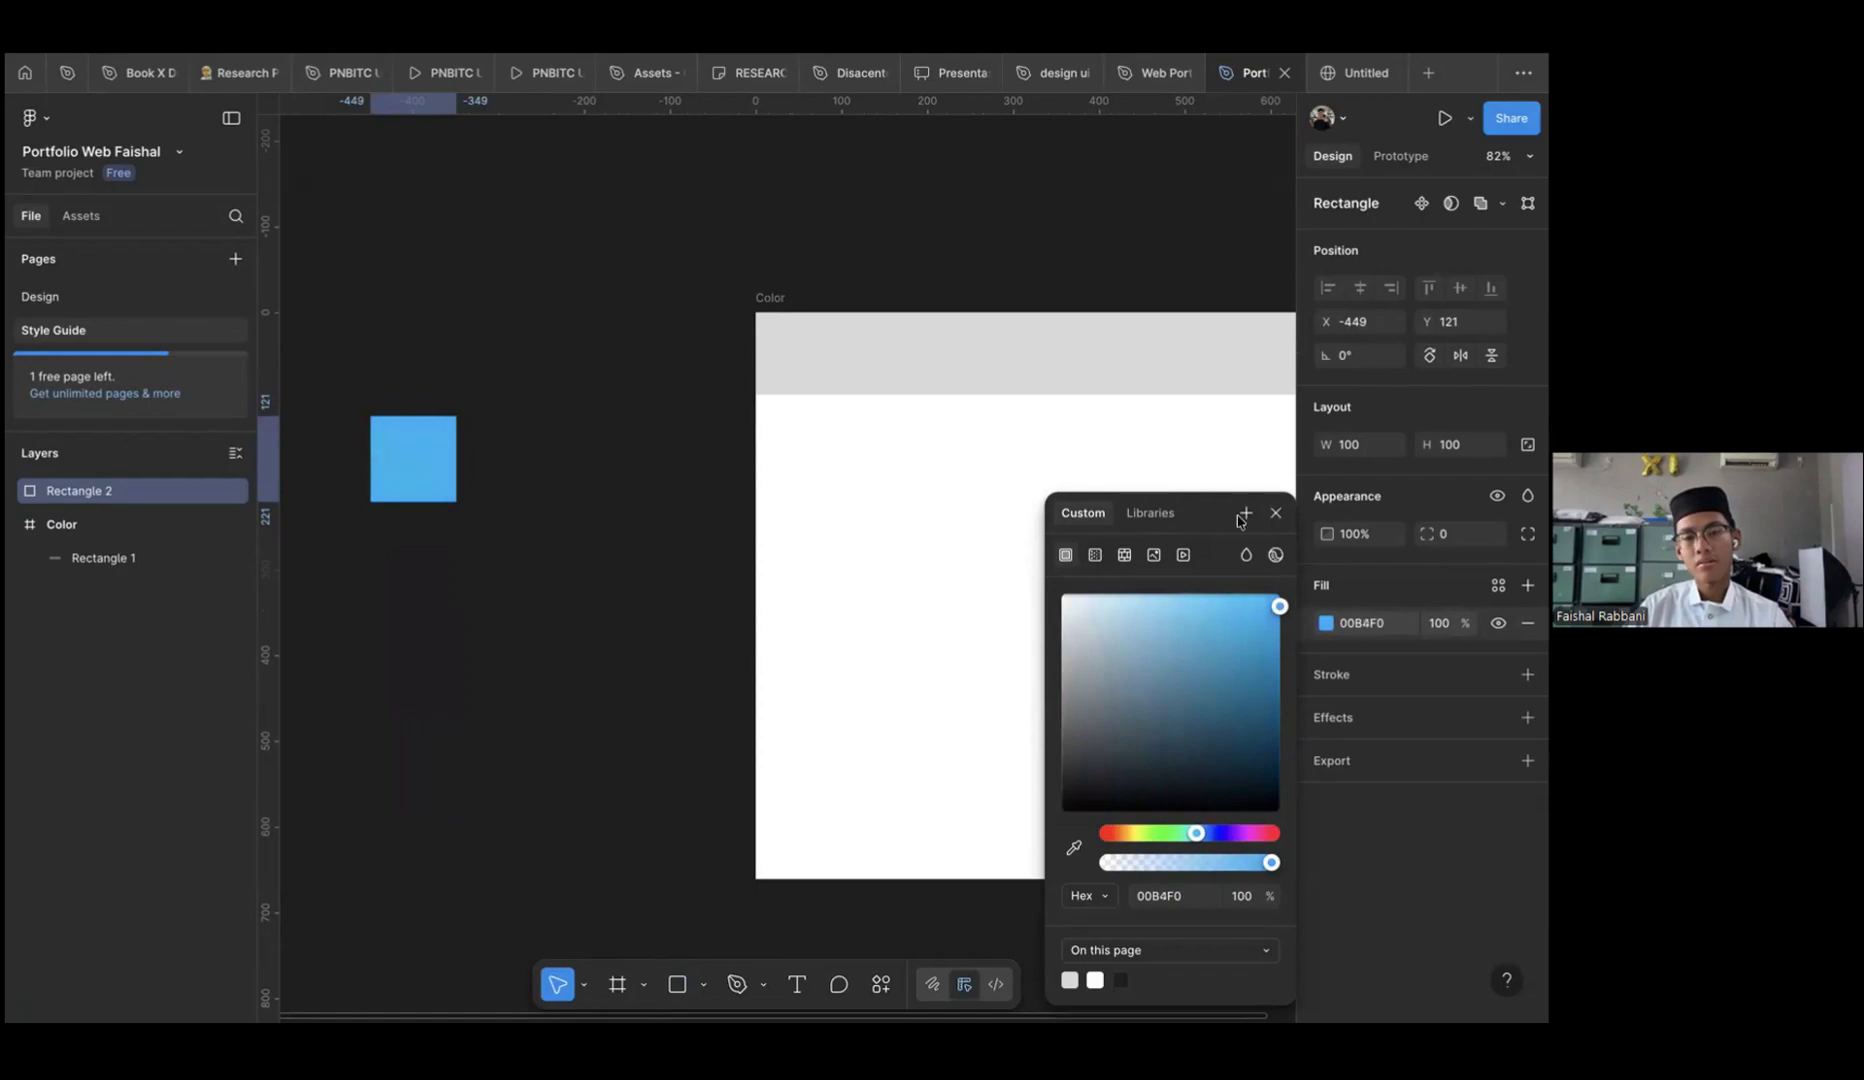
click(676, 554)
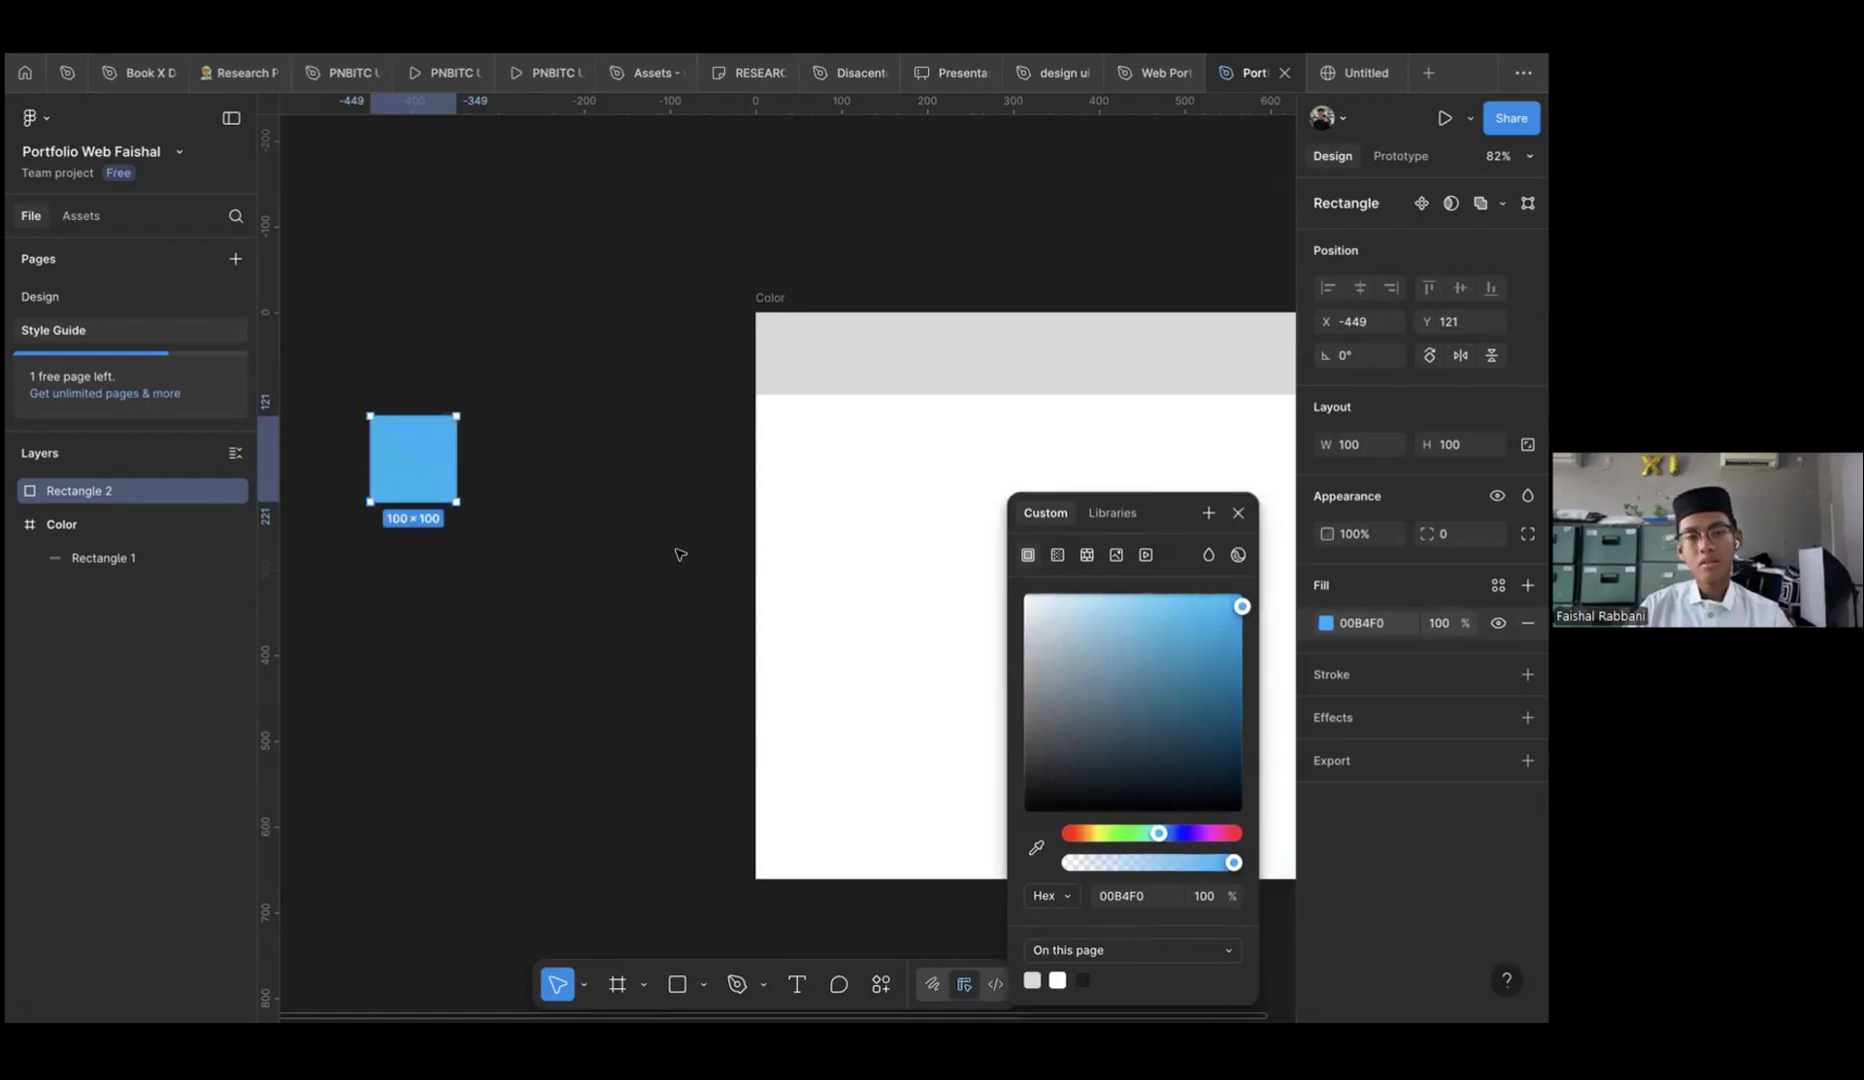
click(491, 608)
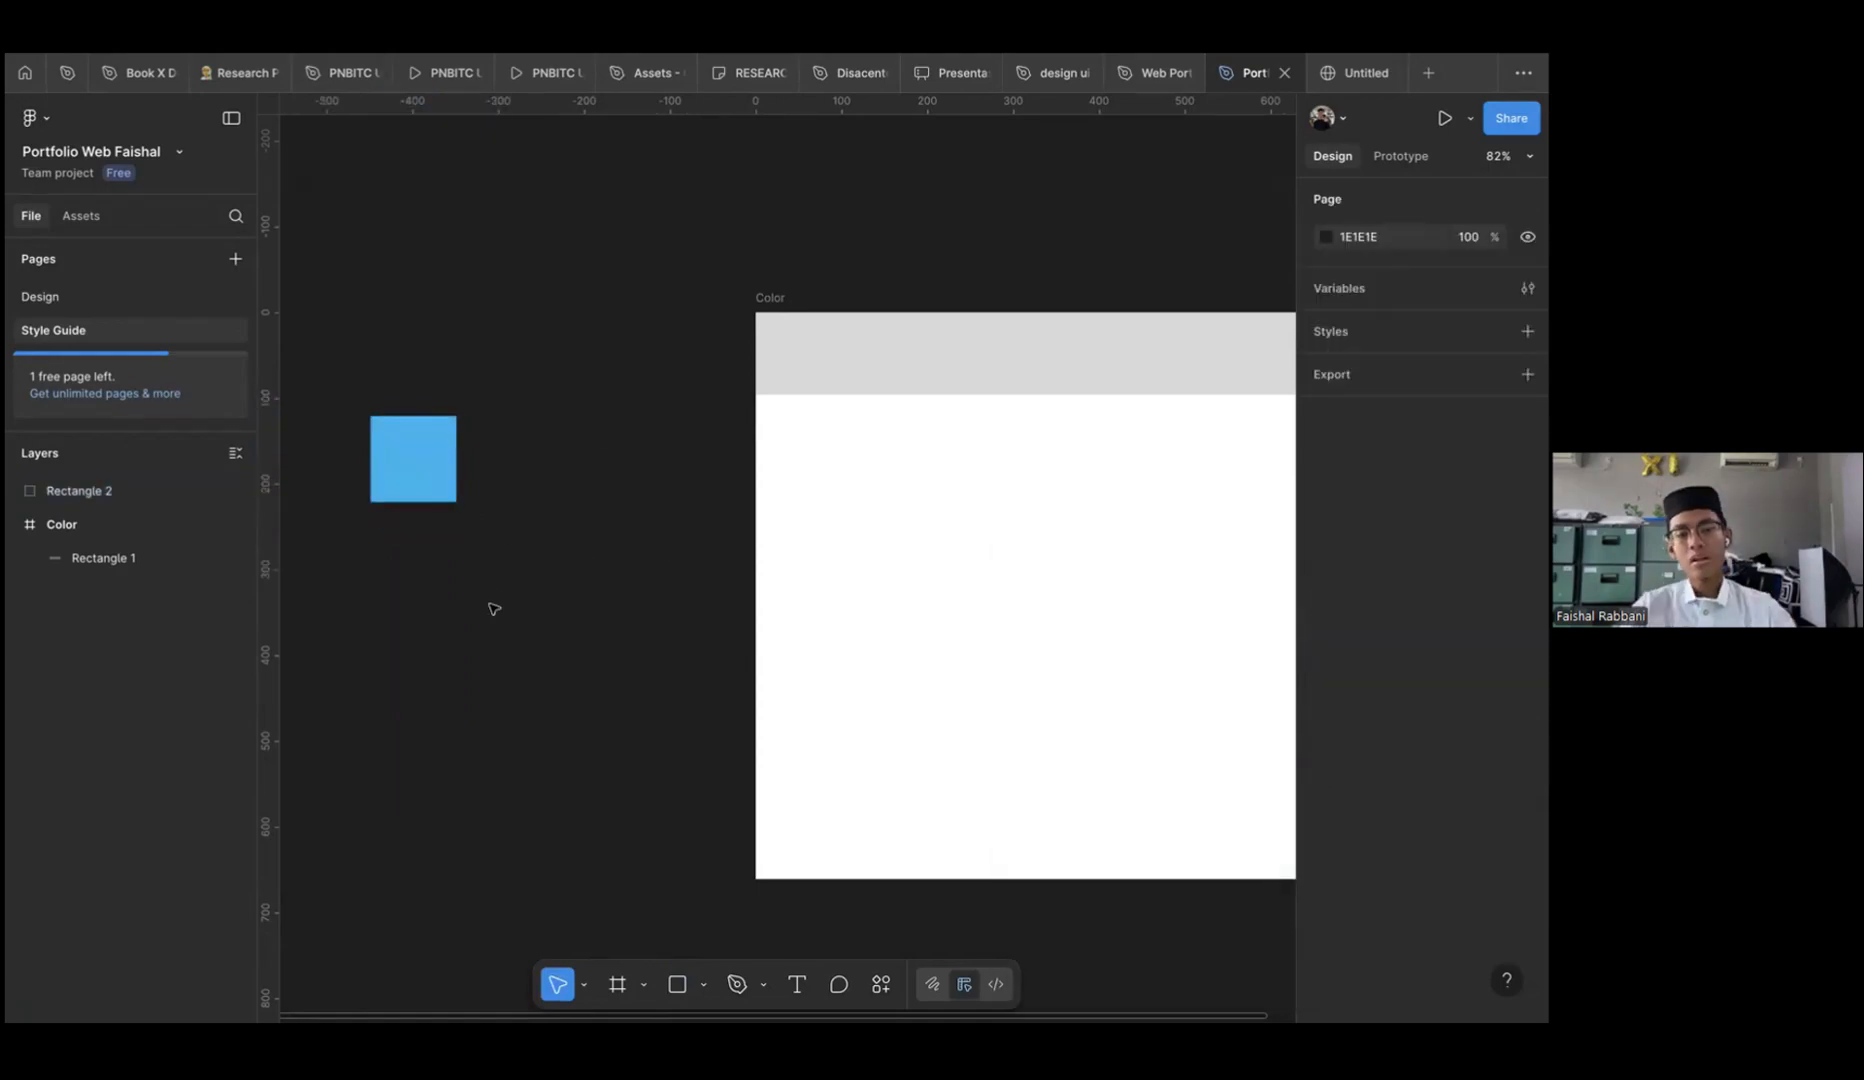
Run the Foundation: Color Generator plugin with the blue sample square selected
click(453, 487)
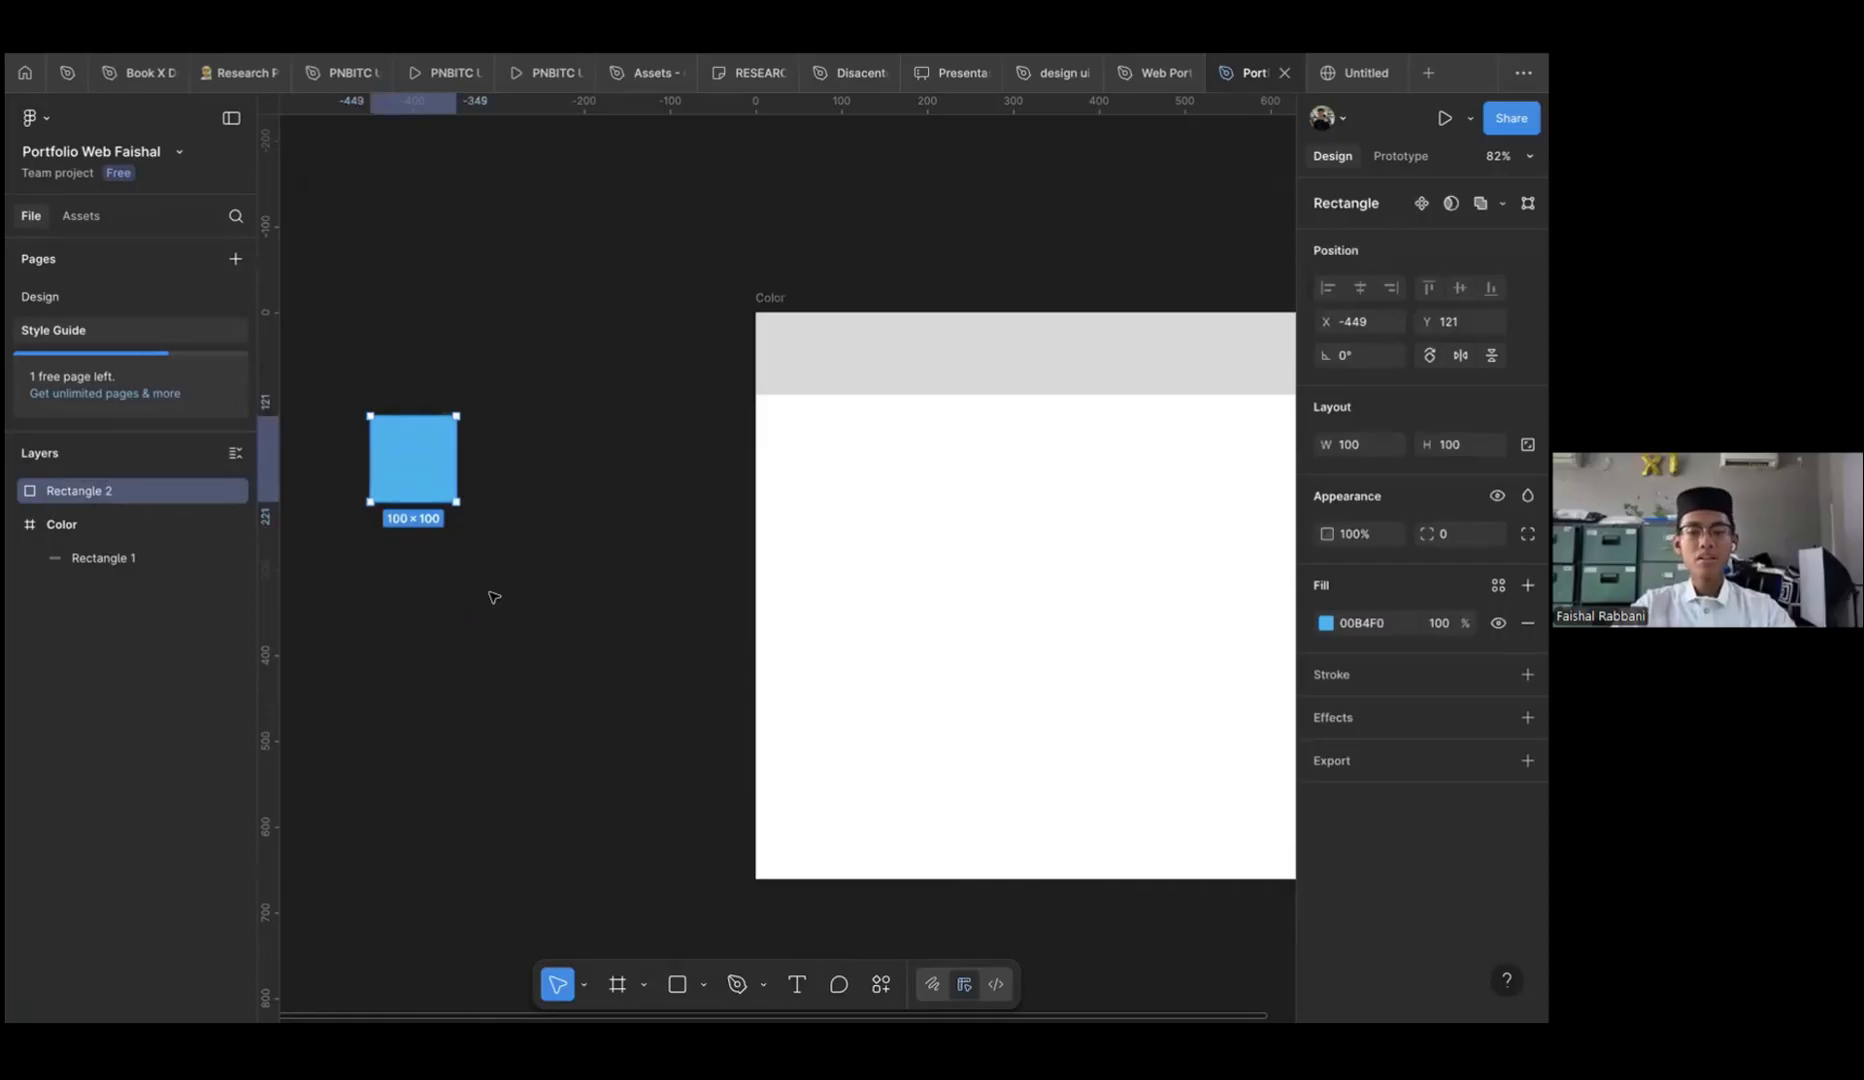
key(super+k)
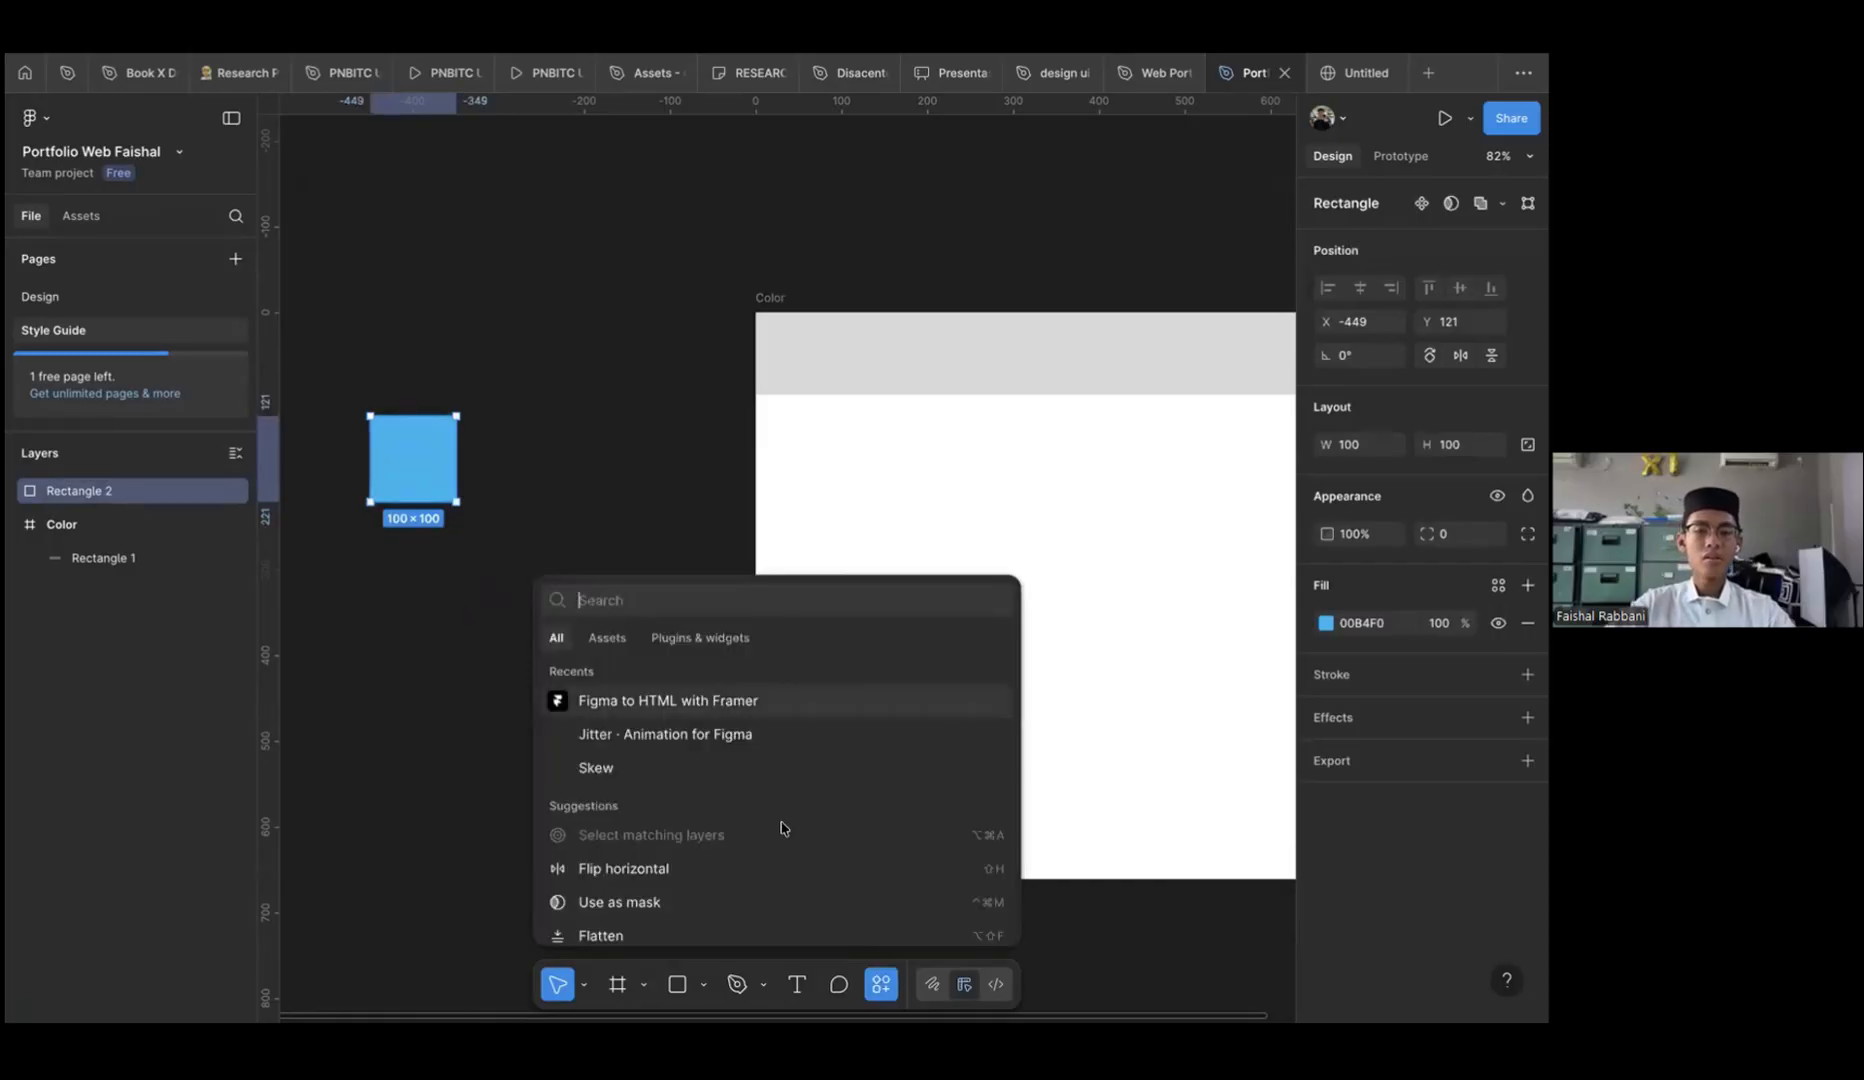
click(700, 638)
scroll(784, 829, down, 2)
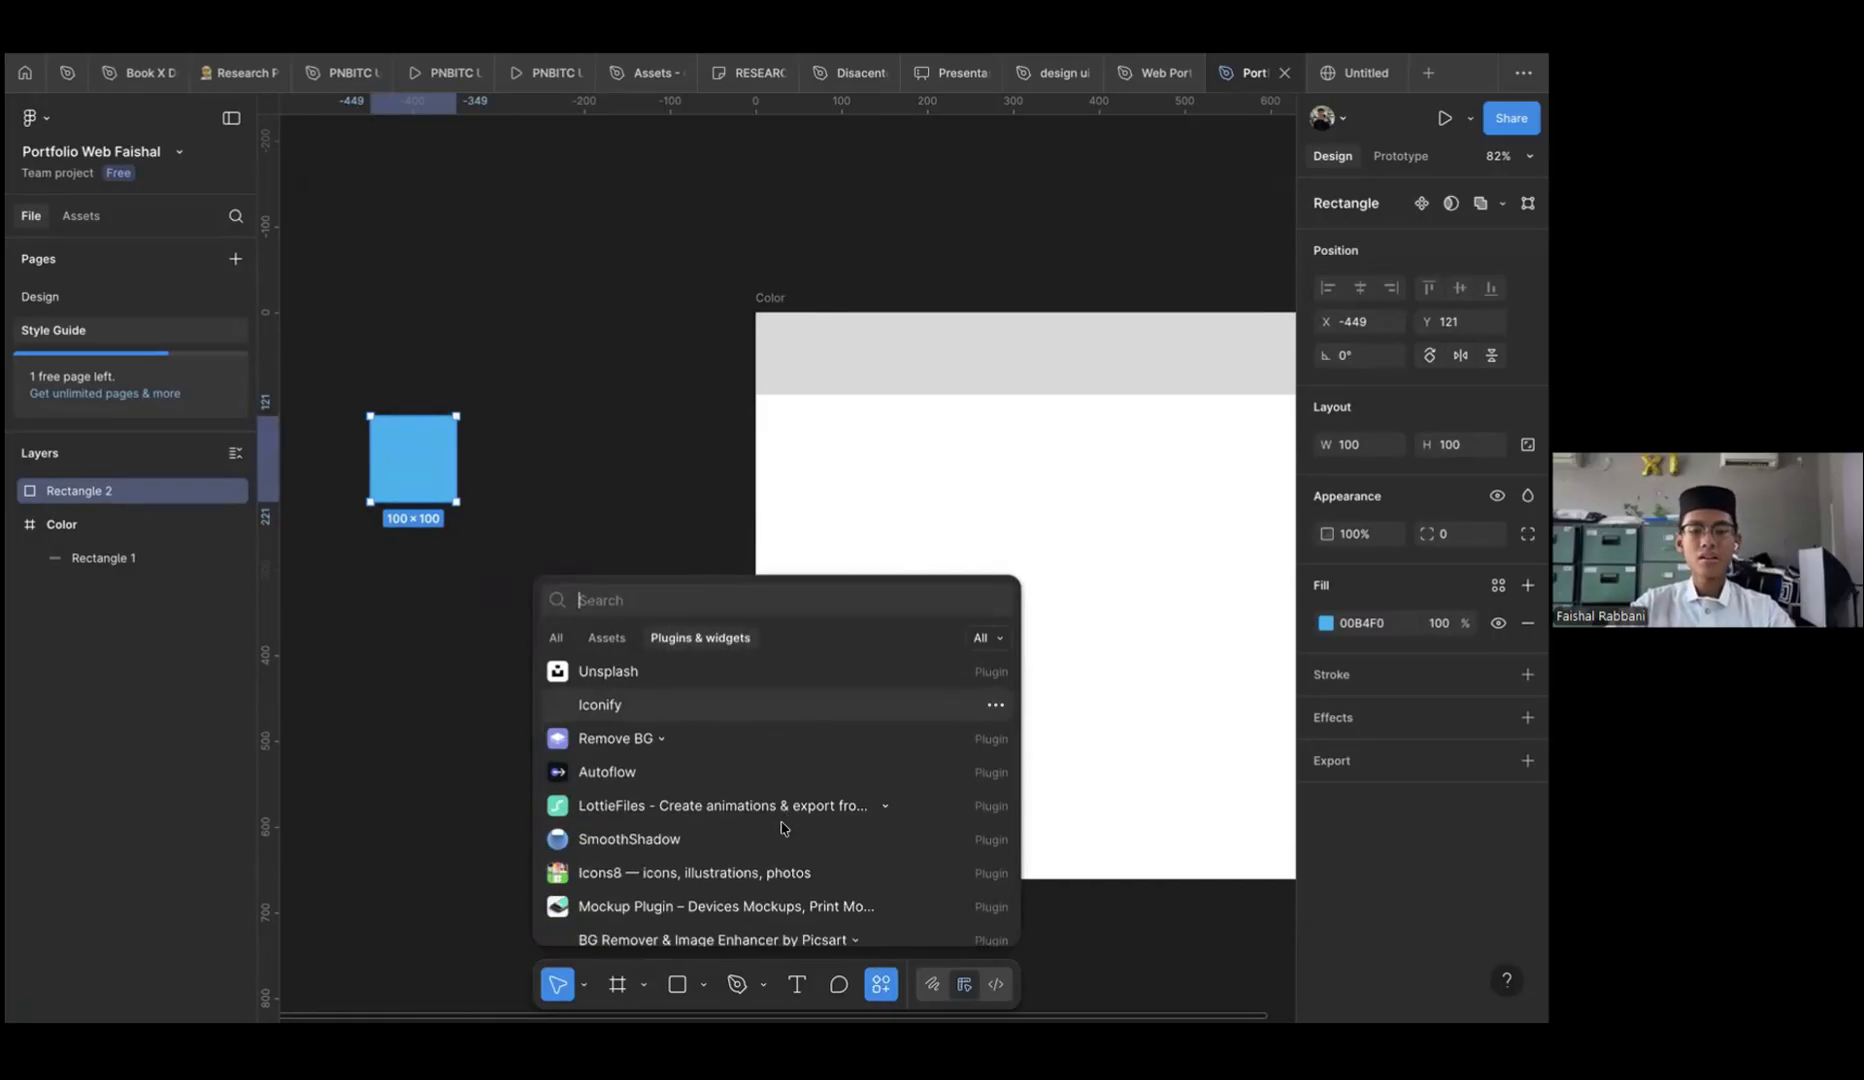
scroll(783, 828, down, 2)
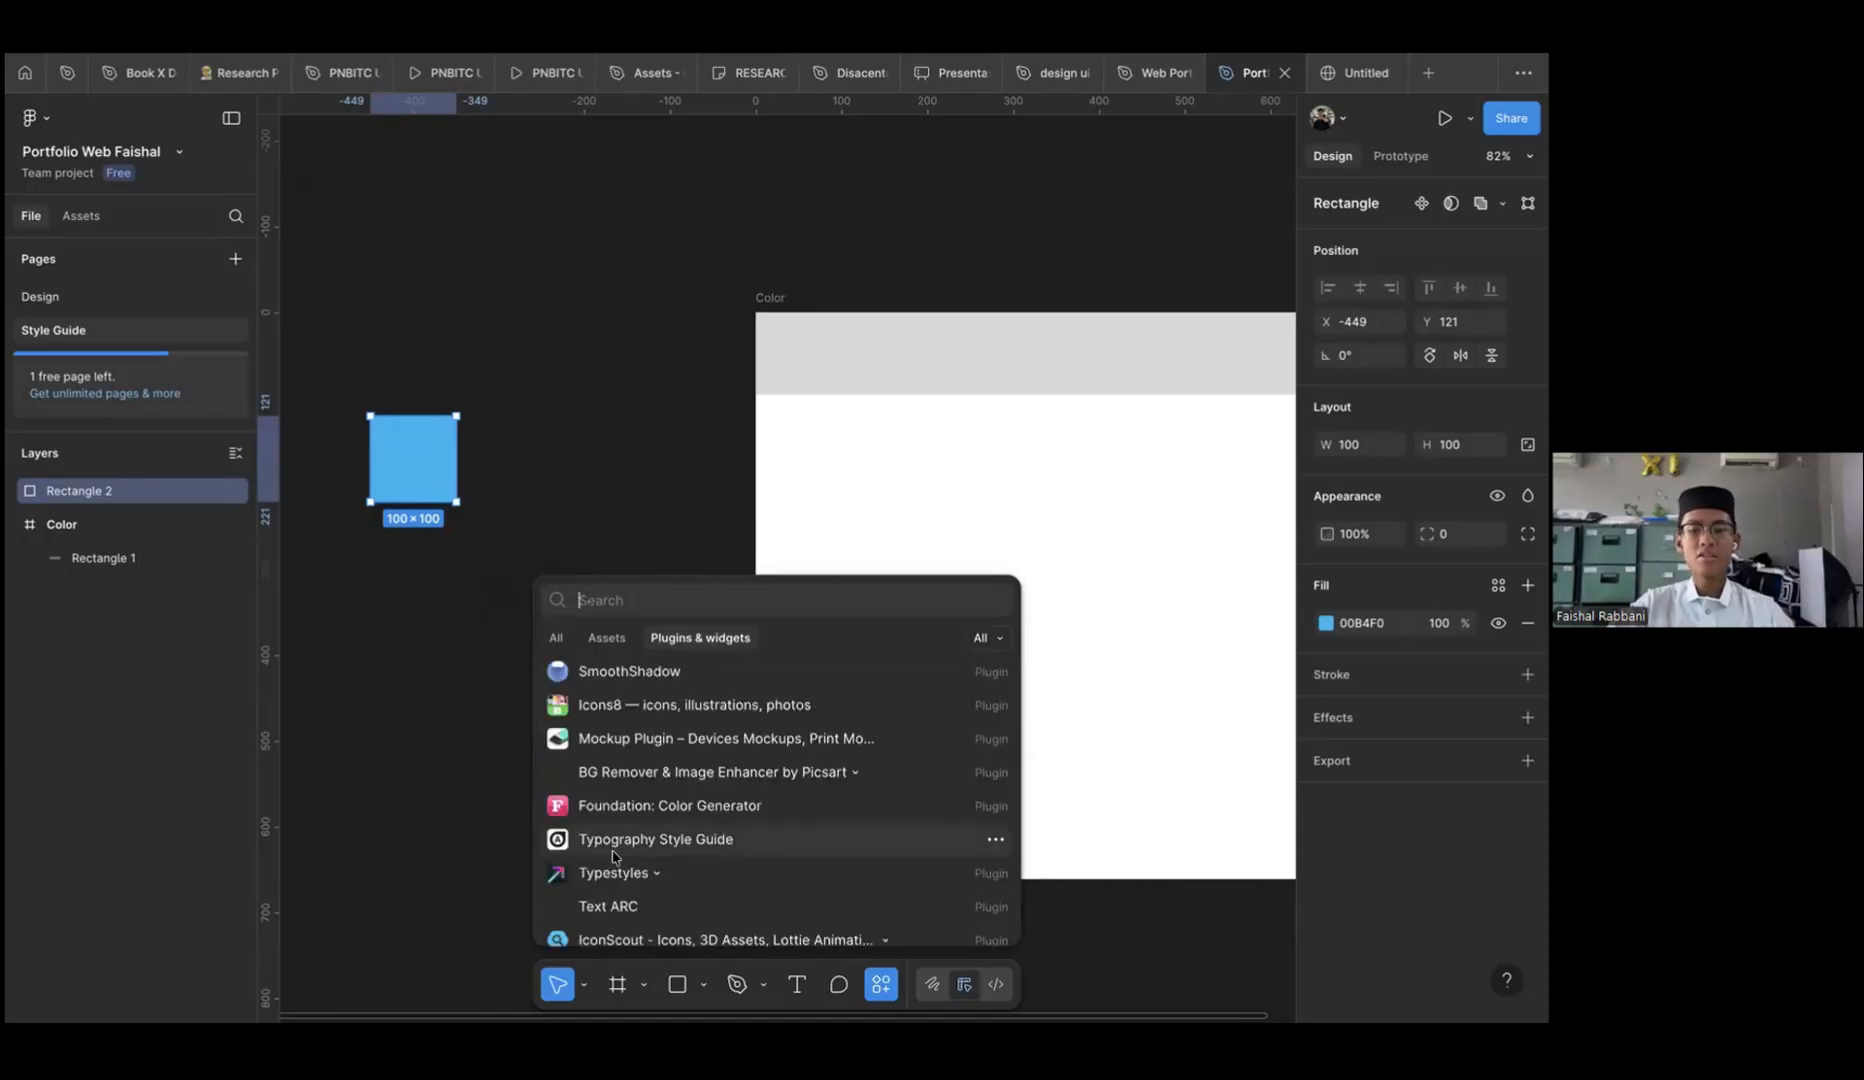
click(648, 821)
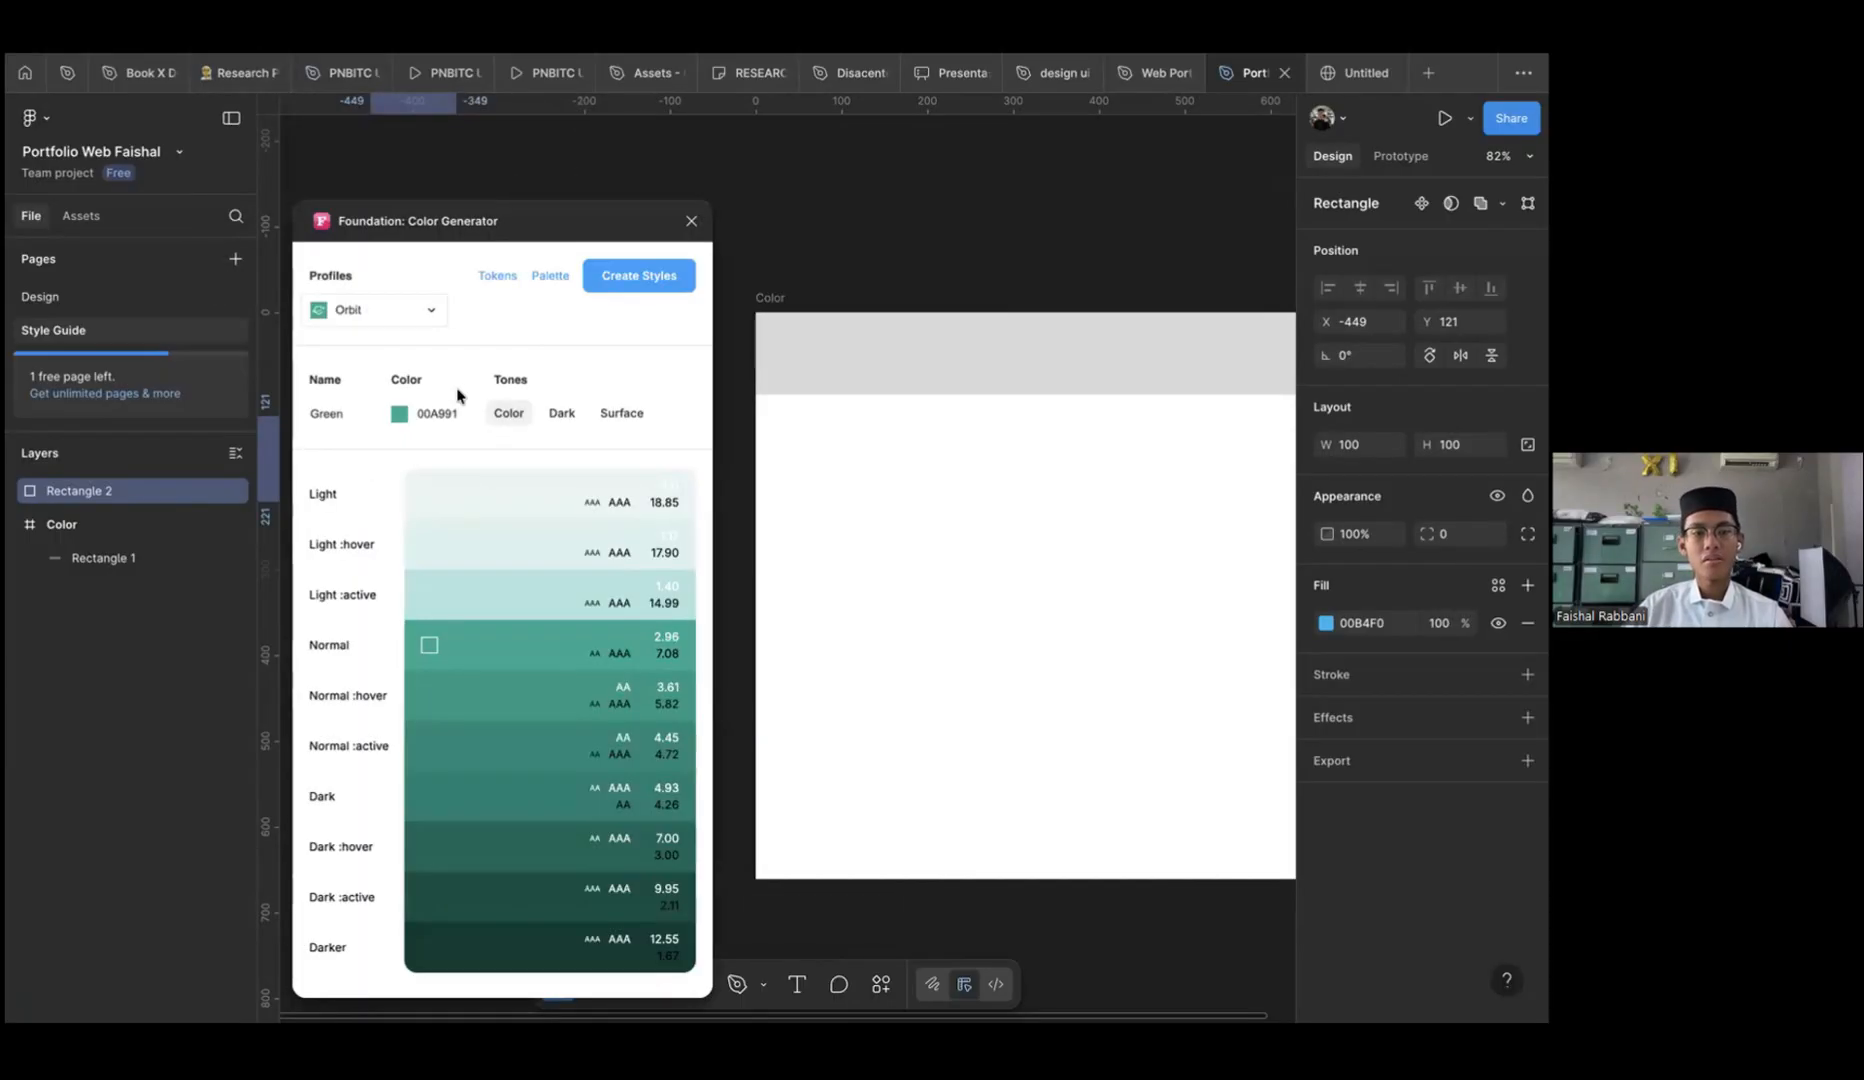
Preview the Material profile in the color generator and settle on the Atlassian profile
click(354, 312)
click(350, 310)
click(392, 381)
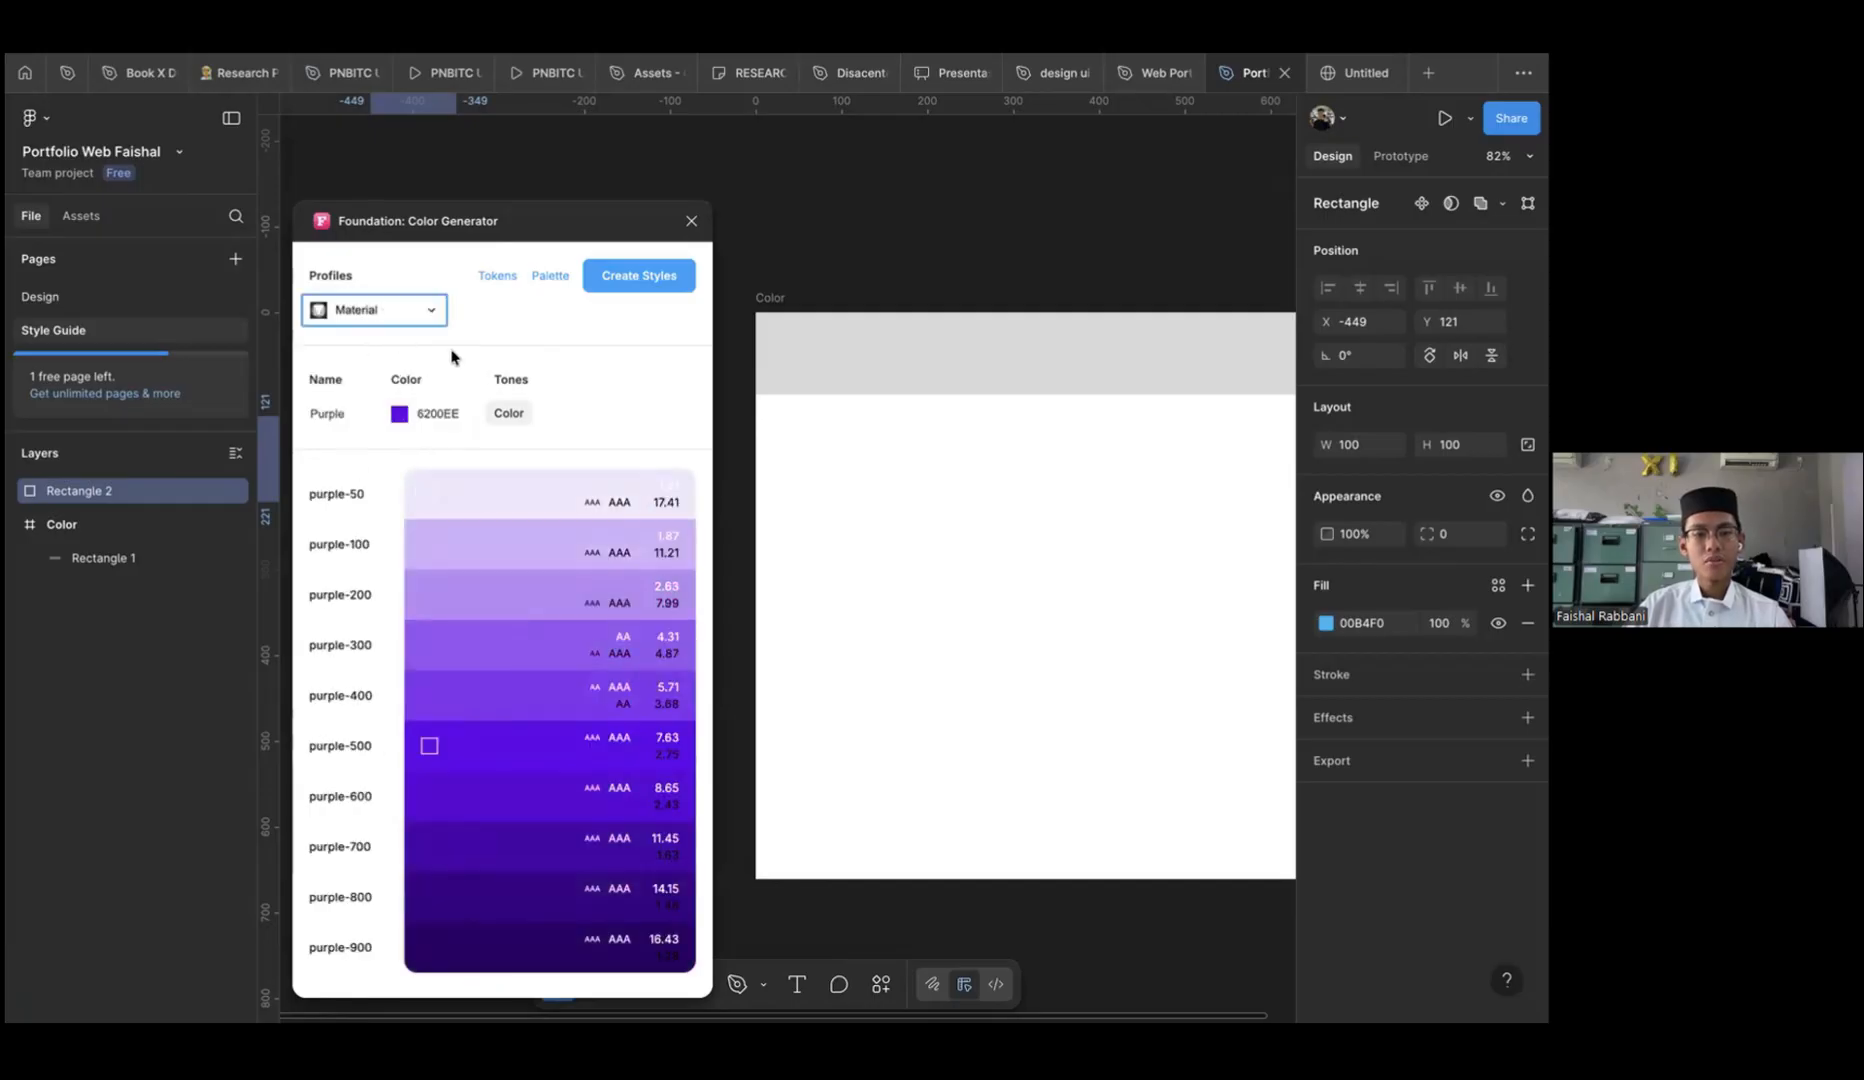
click(358, 310)
click(360, 346)
Move the plugin window clear of the sample square and pick the square's blue 00B4F0 as the palette's base color
drag(542, 222, 853, 189)
click(709, 381)
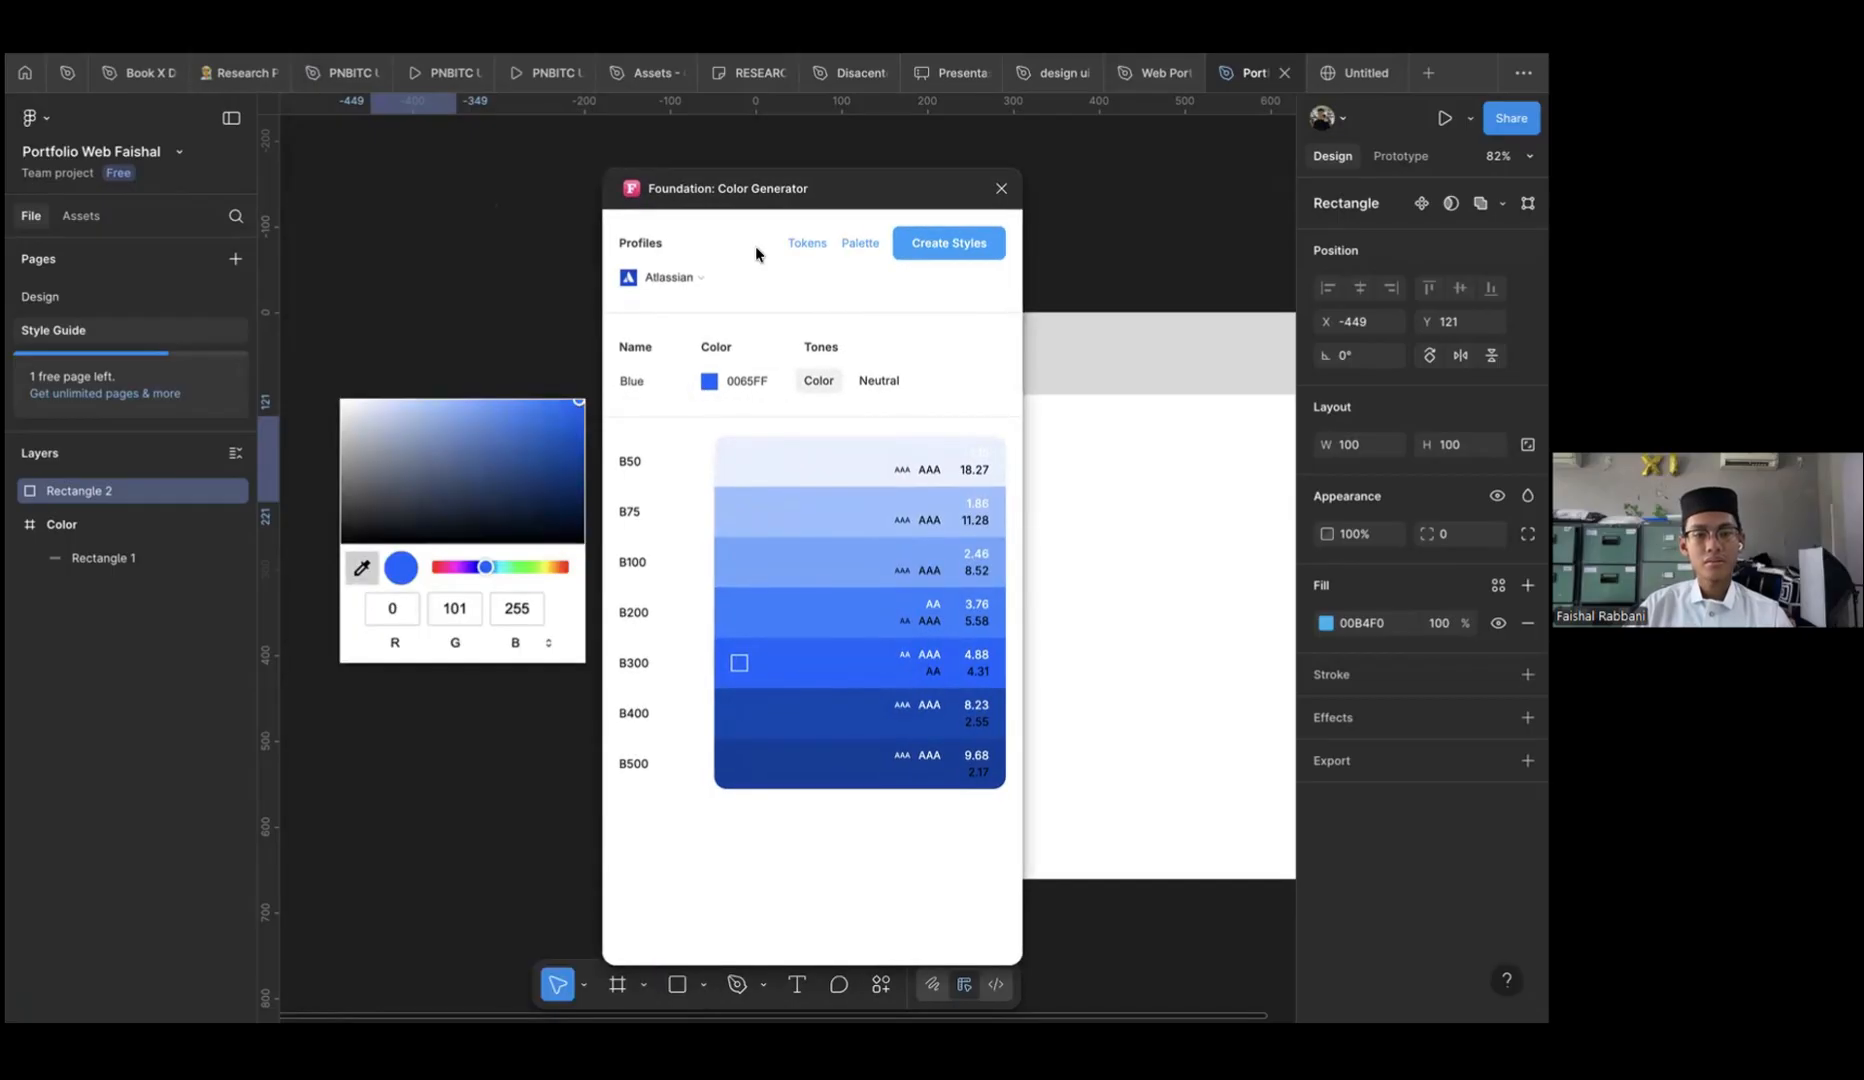
click(851, 219)
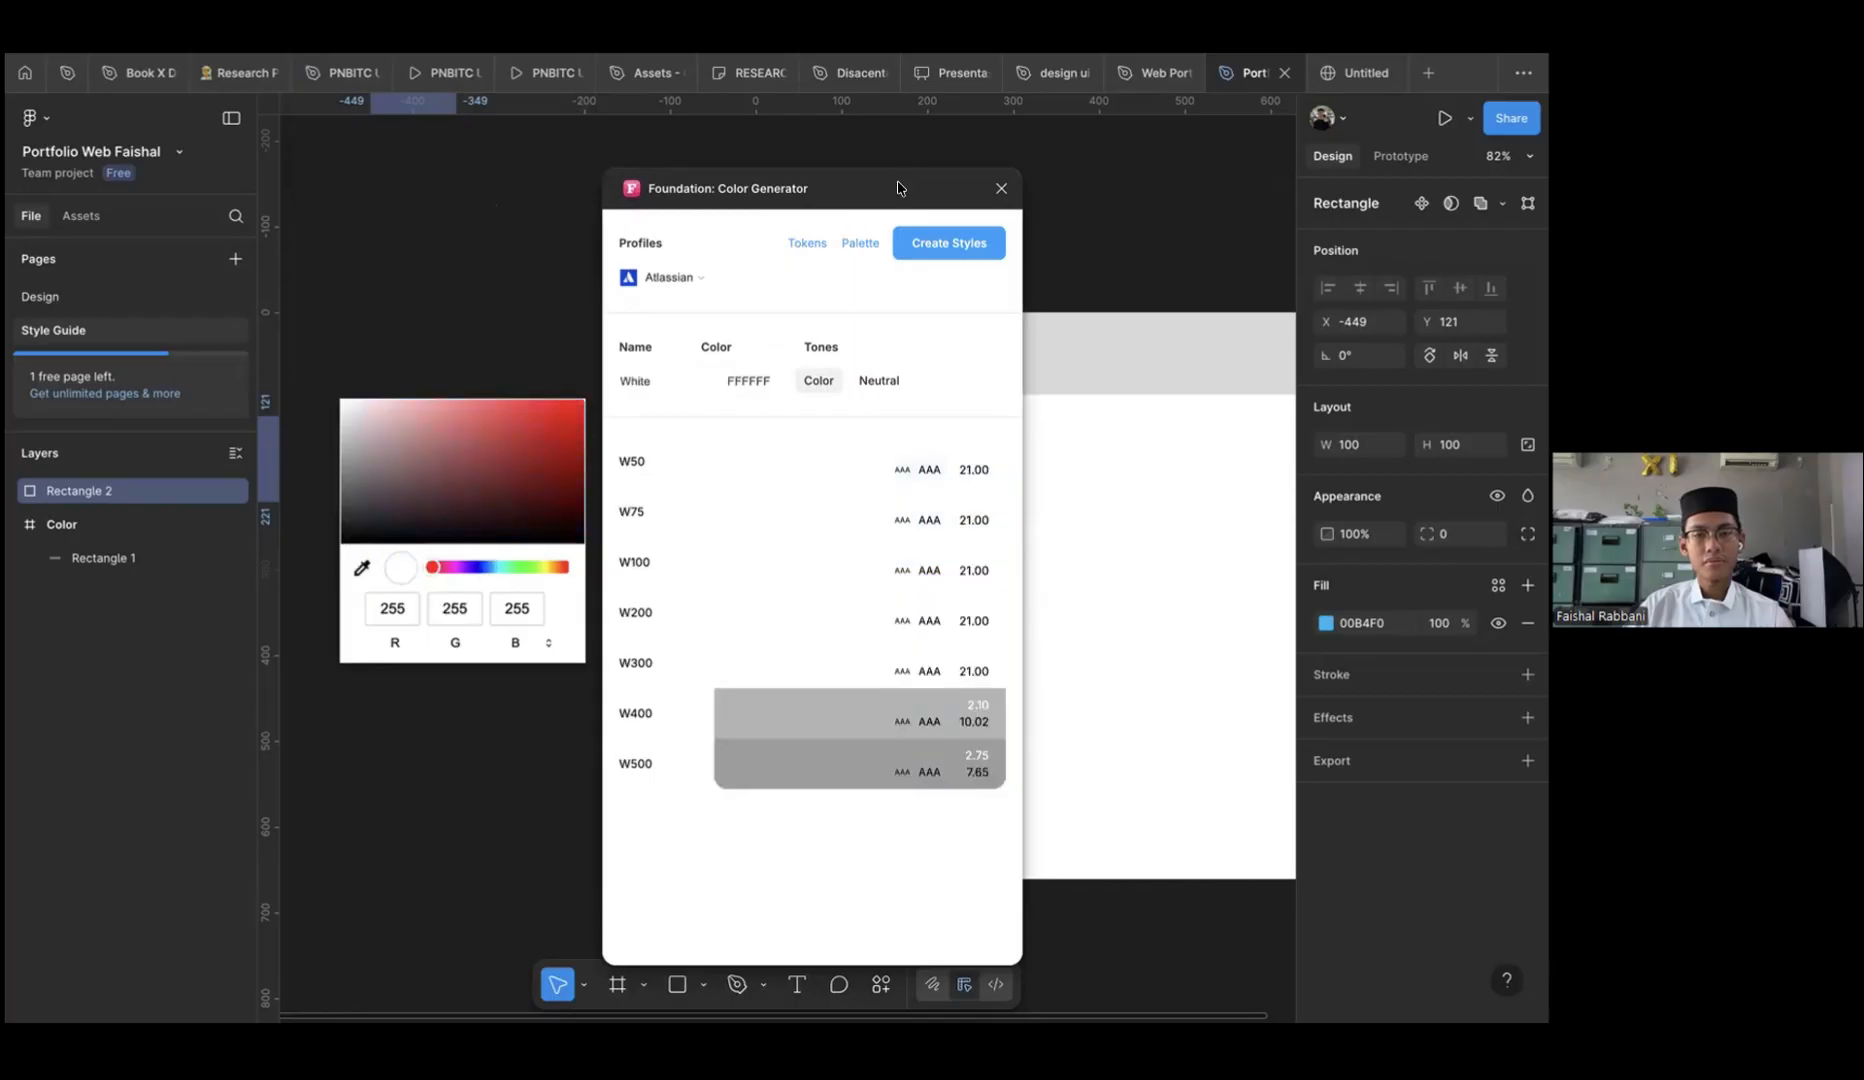
drag(906, 183, 1080, 214)
click(879, 411)
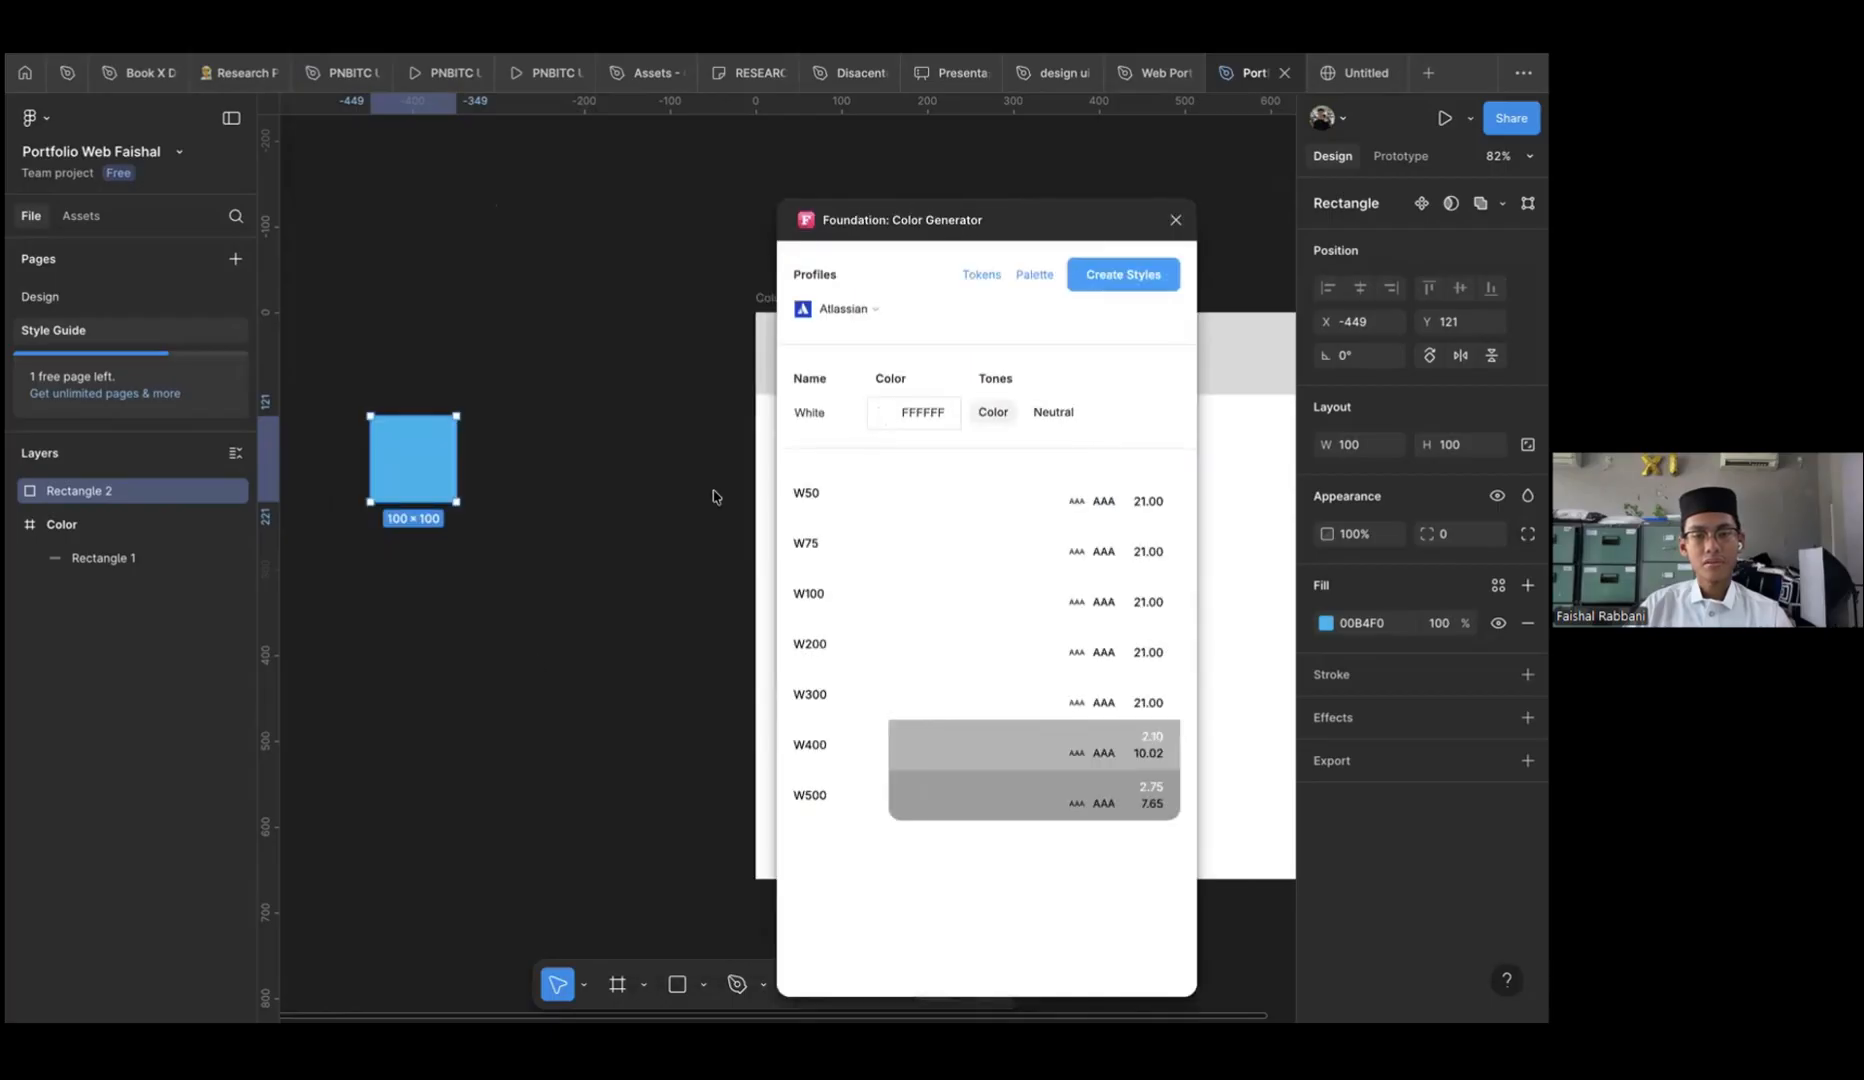
click(402, 472)
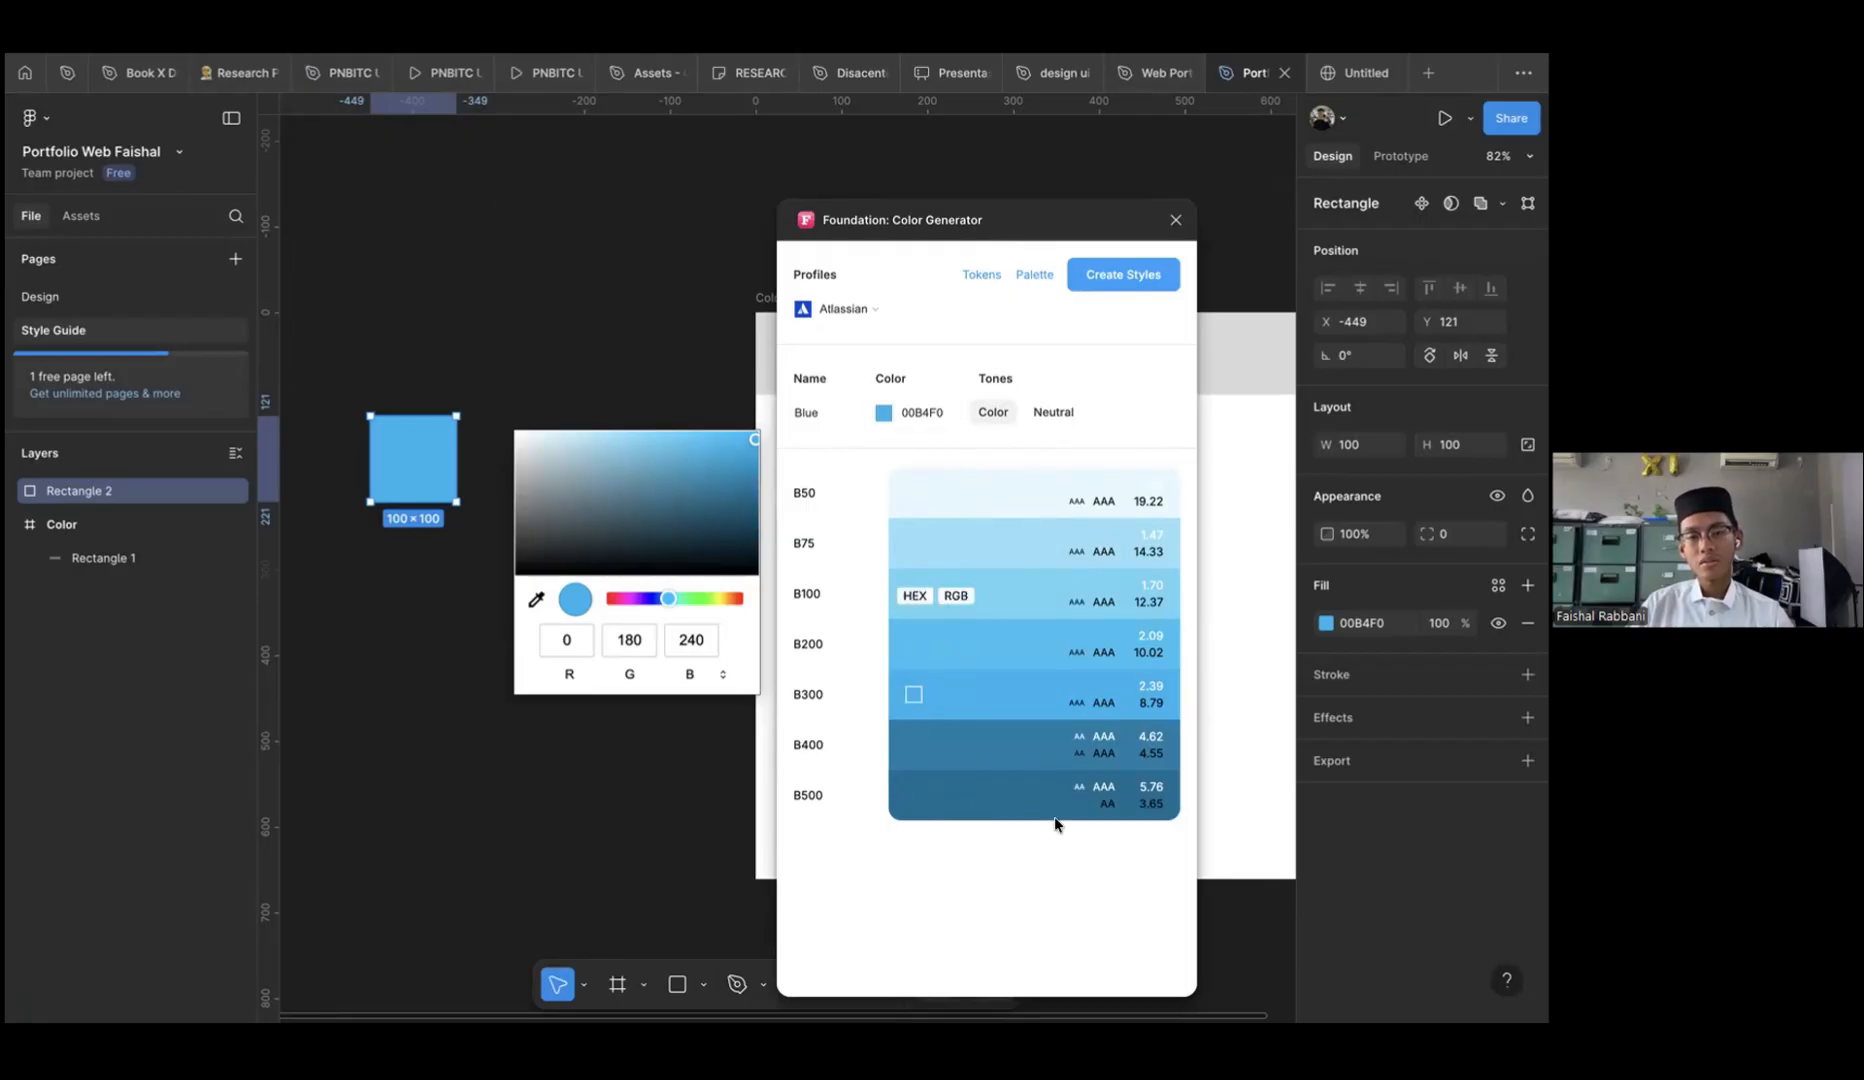
Name the generated blue palette Primary
double_click(824, 407)
text(Primary)
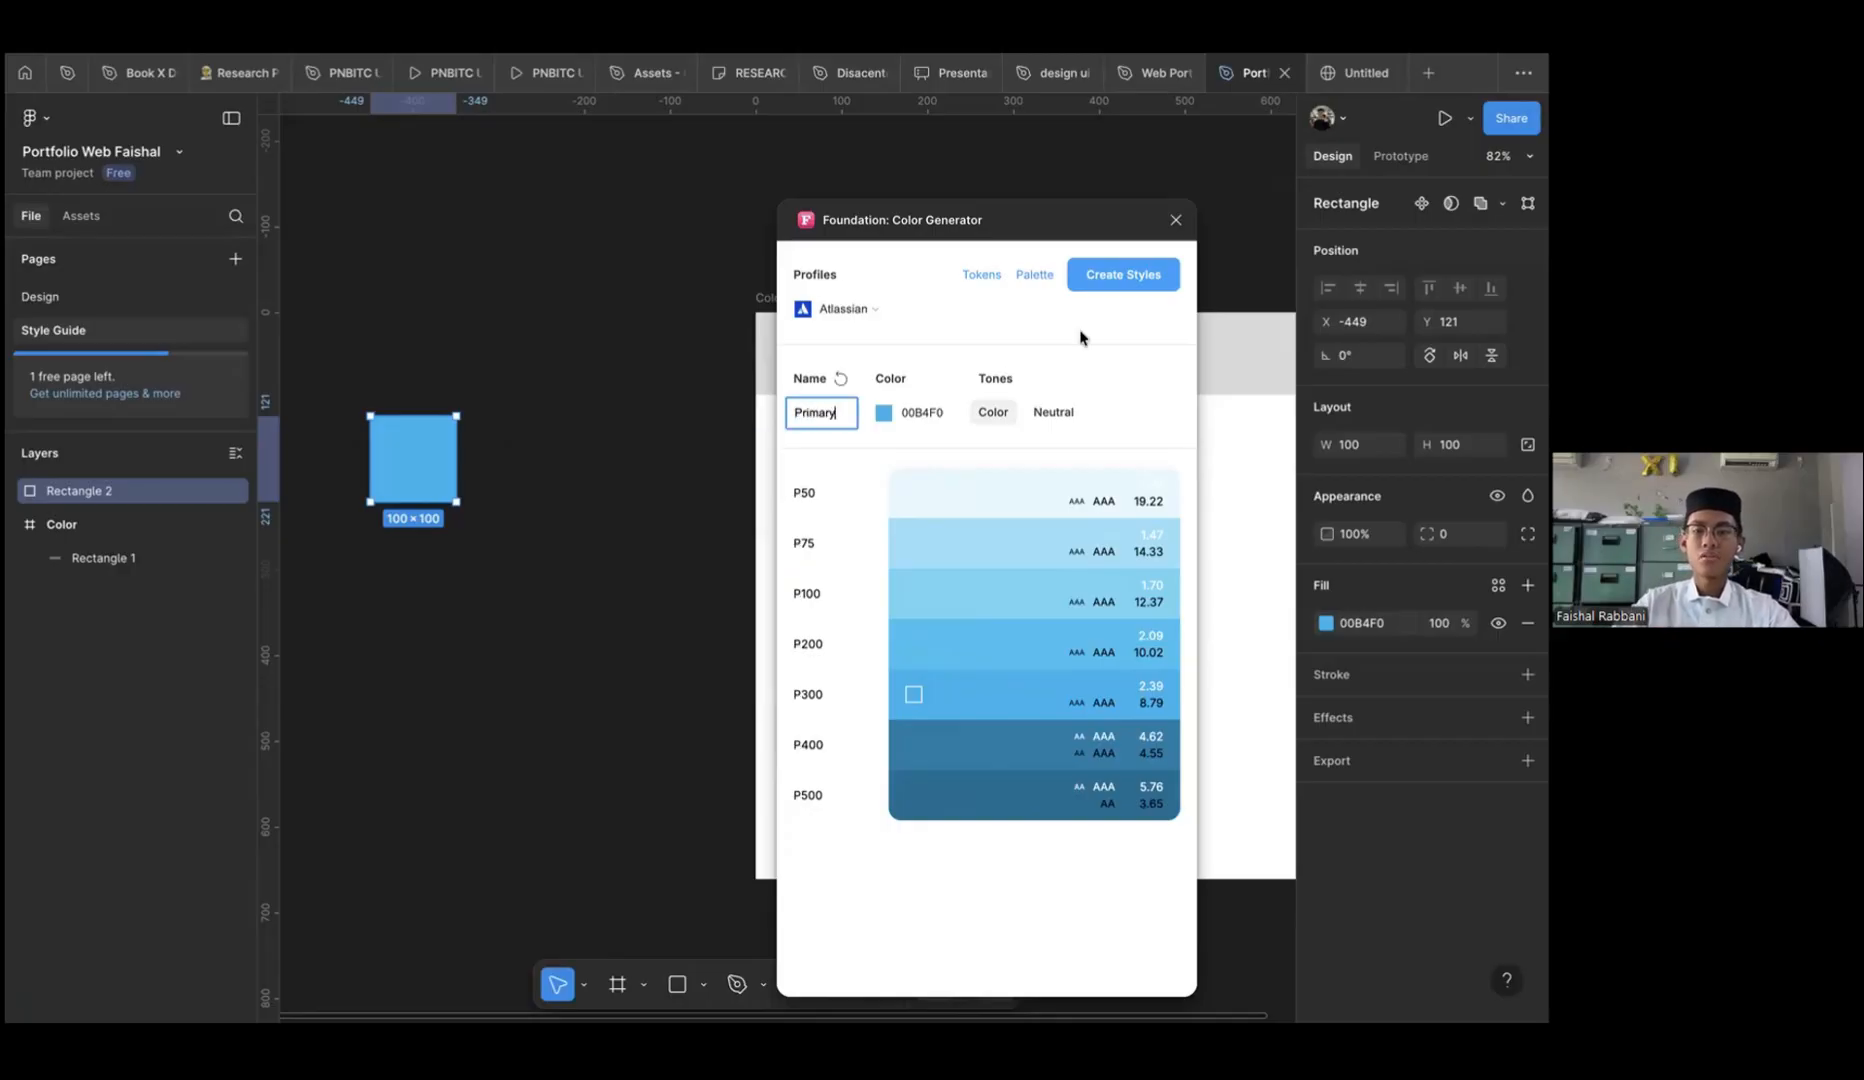
key(Return)
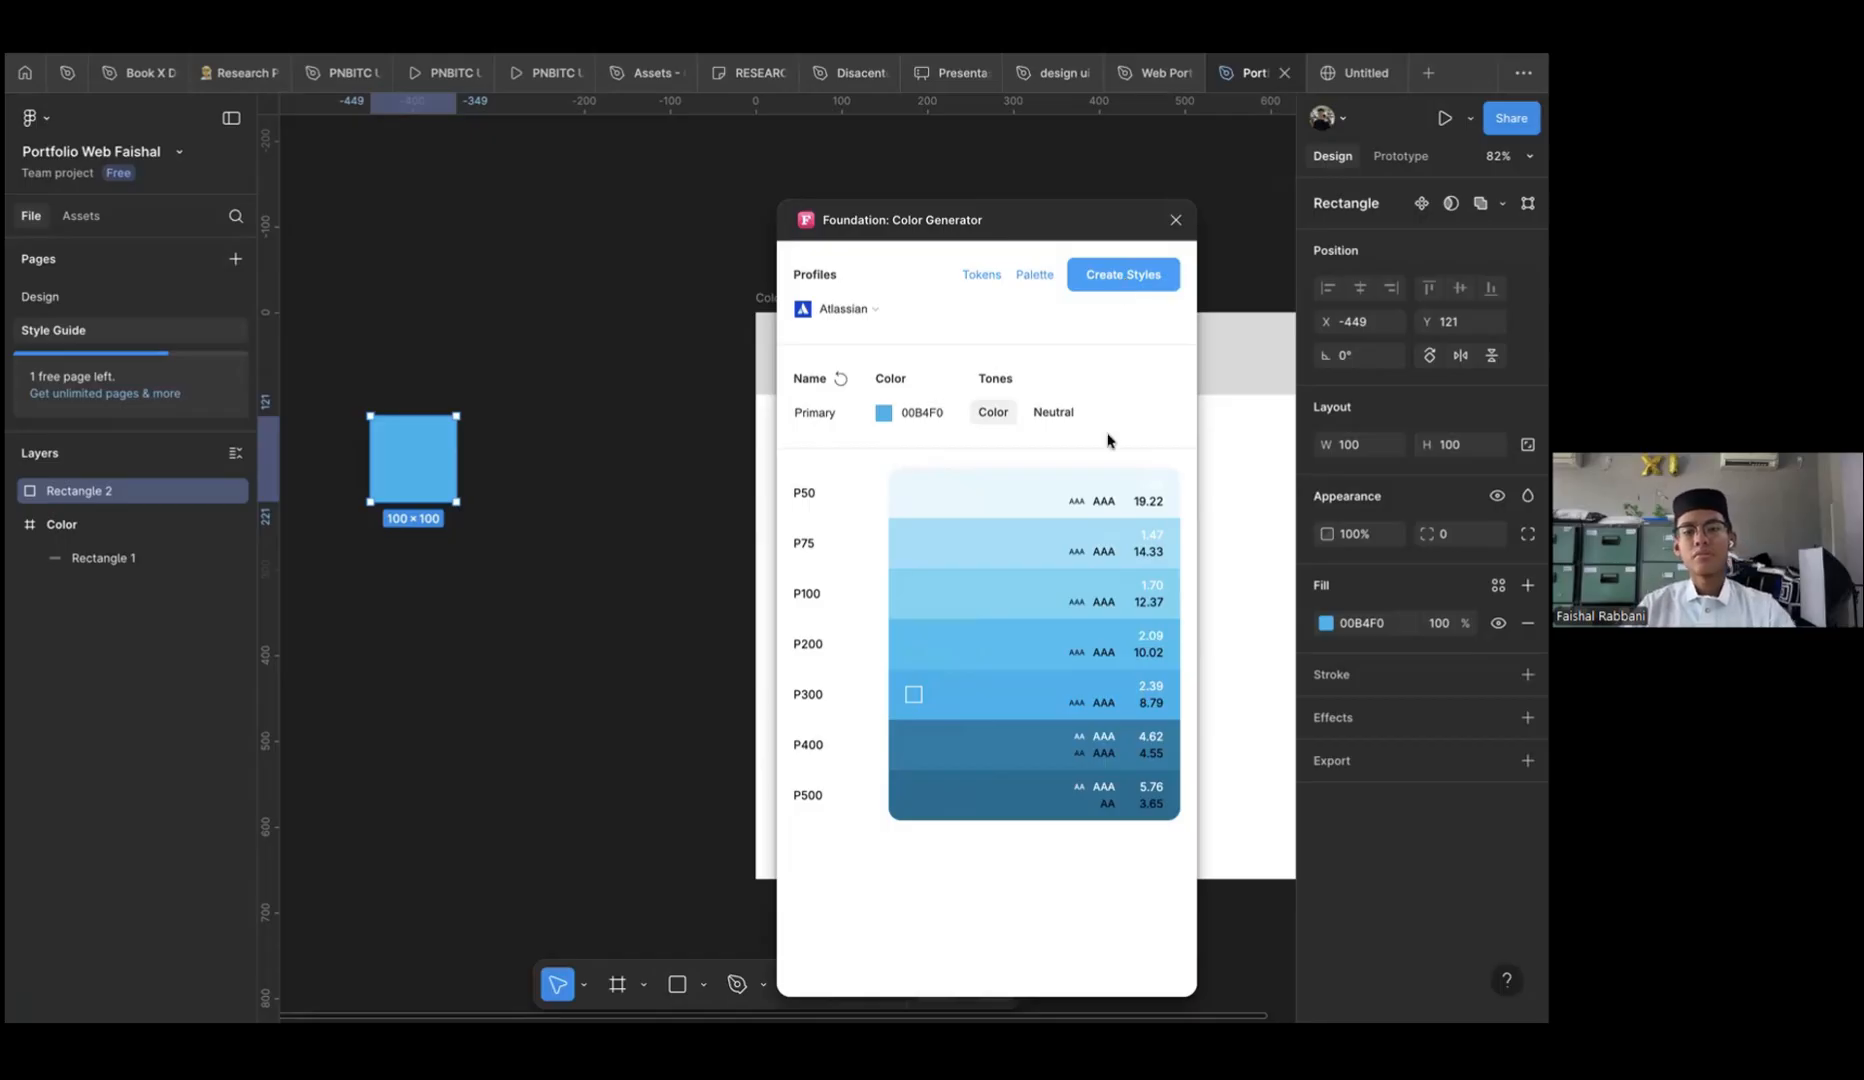
Create color styles from the Primary palette, generate its swatch frame on the canvas and move that frame off the Color frame
click(1082, 275)
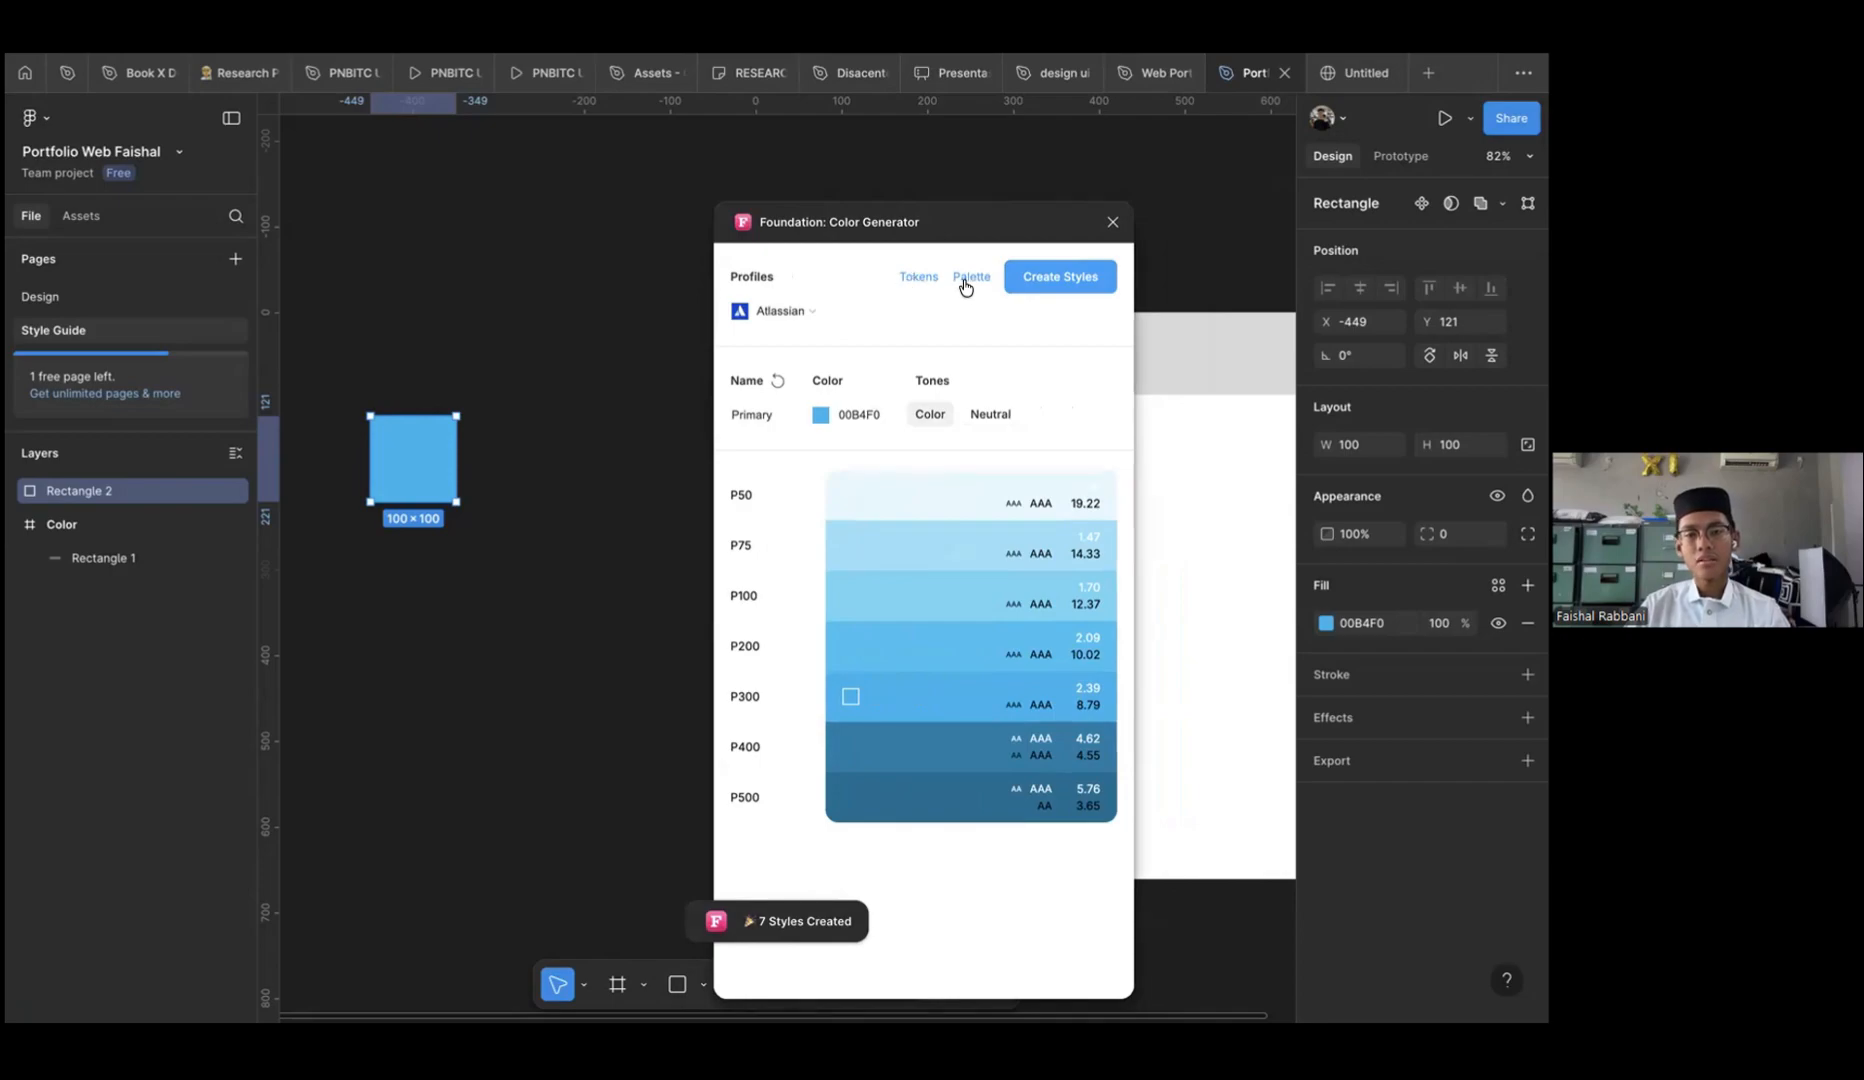
click(931, 292)
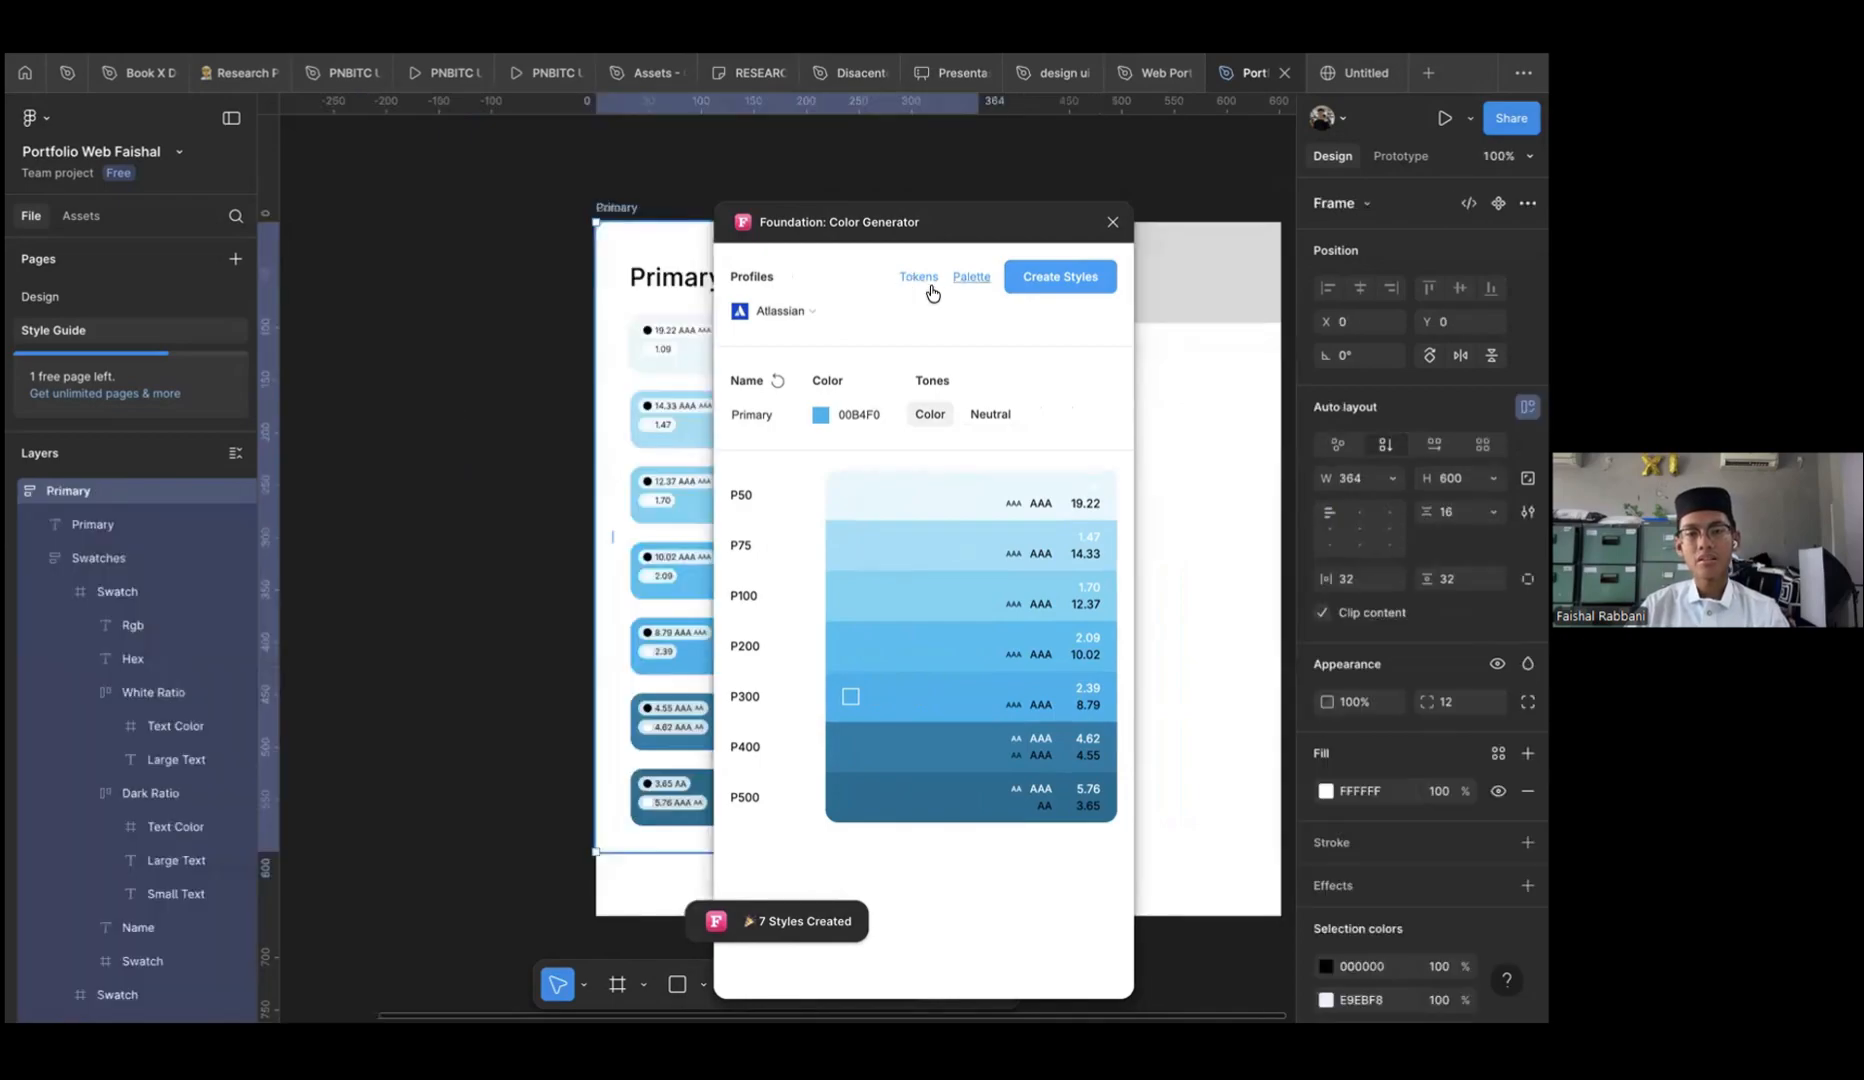
click(1113, 222)
drag(850, 326, 550, 183)
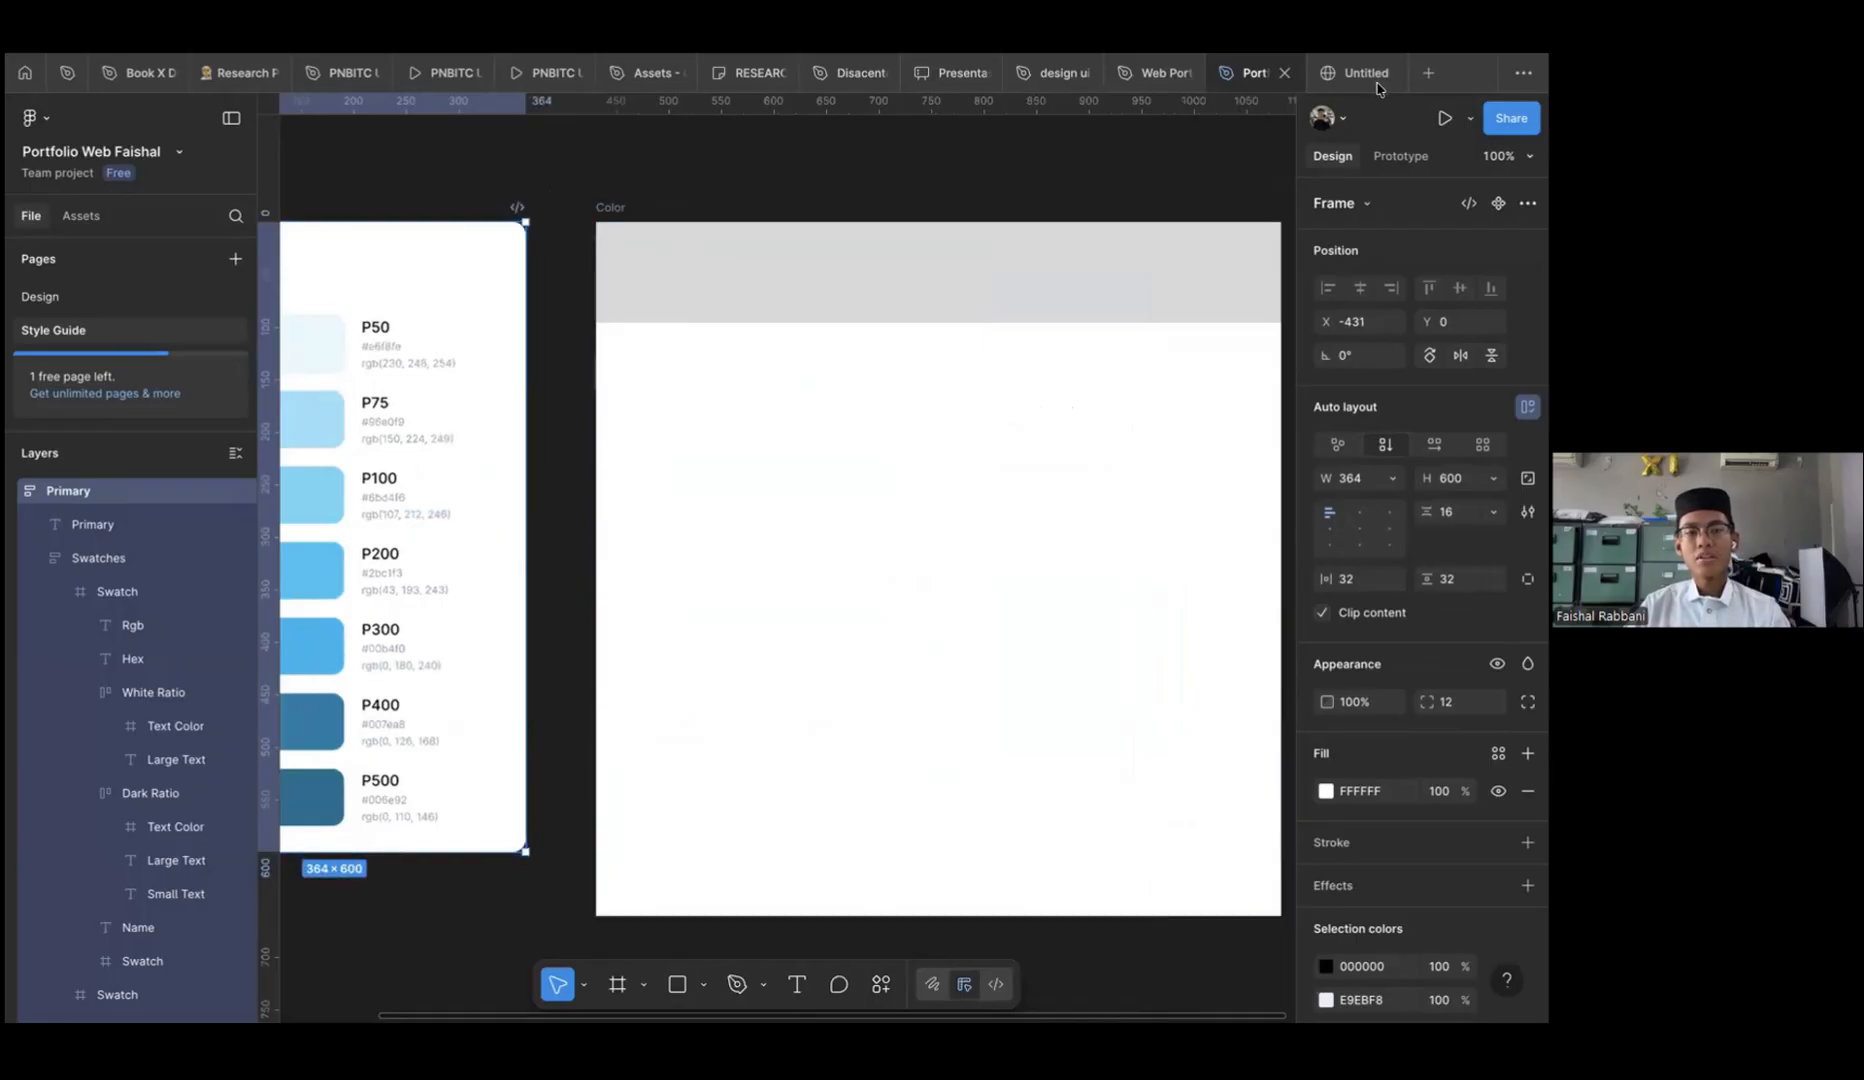
Deselect the swatch frame and expand the Foundation and Primary color style groups to examine their tones
click(921, 160)
scroll(921, 160, left, 5)
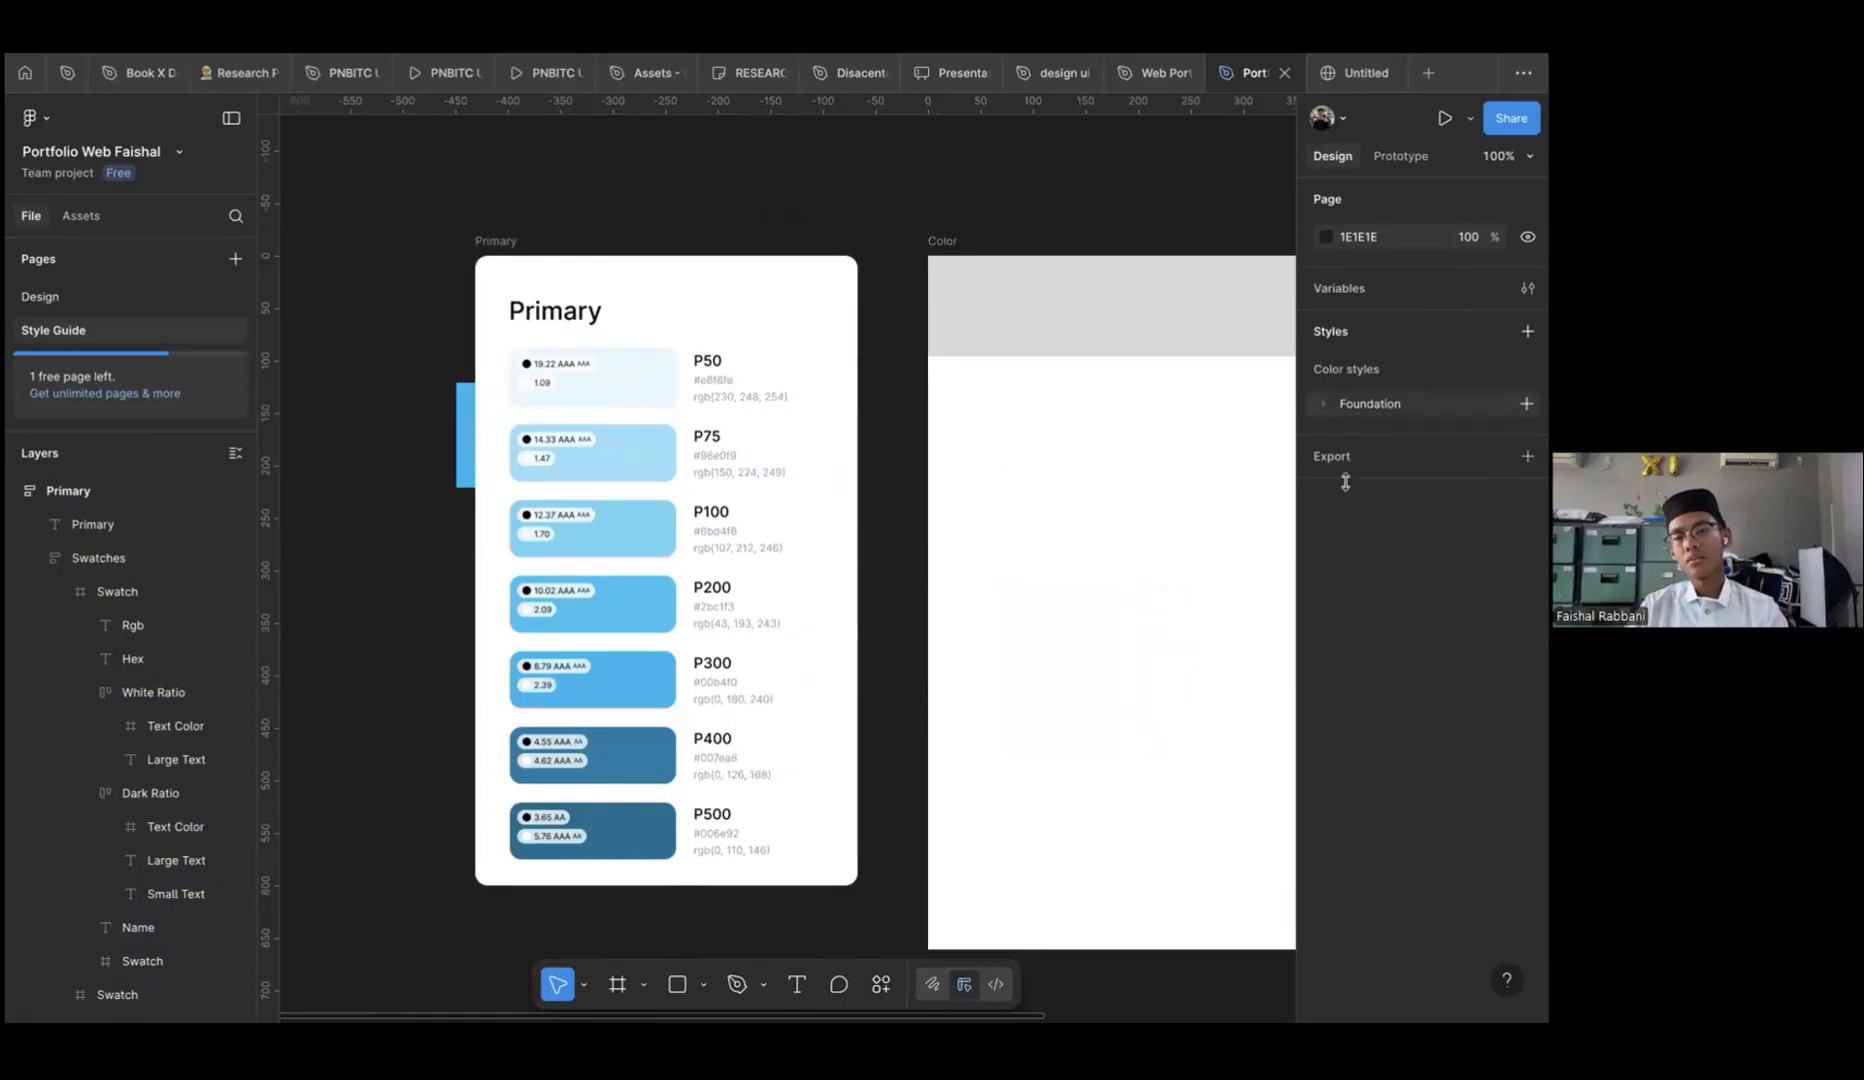
click(1325, 405)
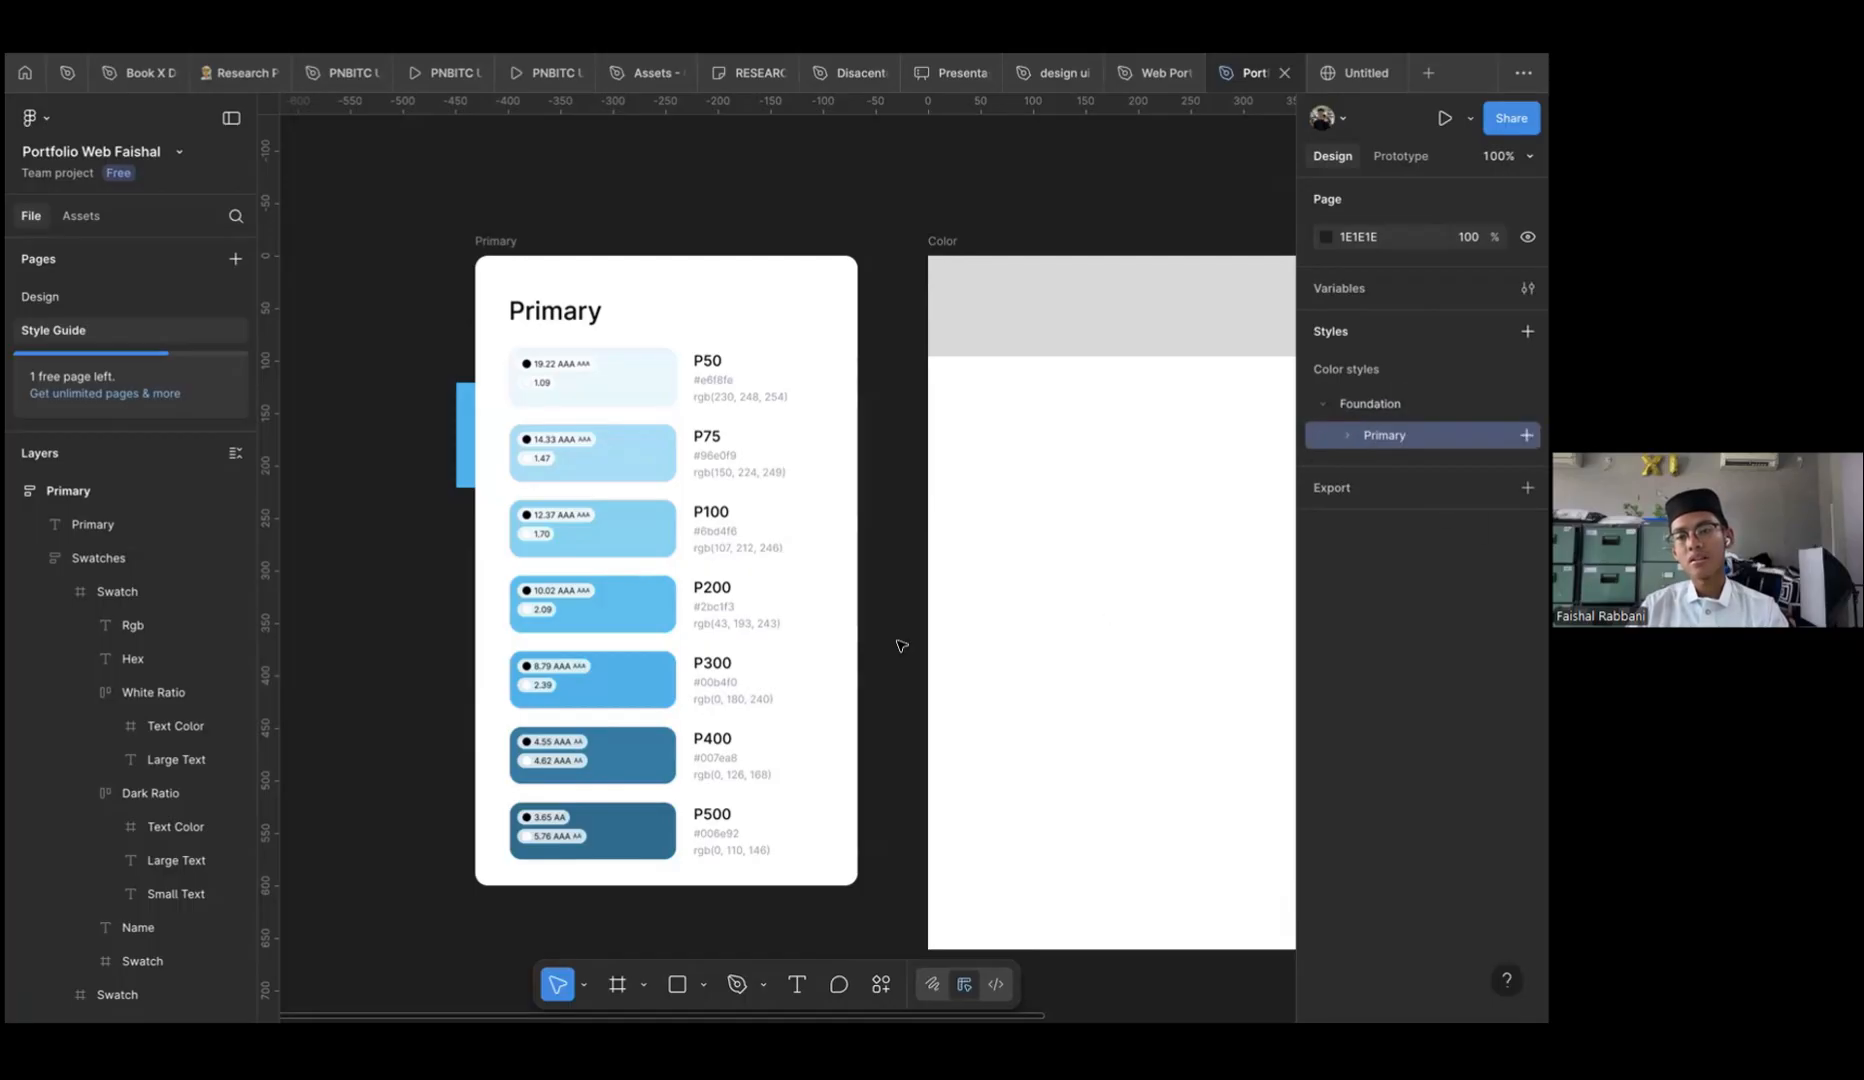
Draw a test rectangle about 286 by 100 on the empty canvas below the Primary and Color frames
scroll(694, 946, down, 5)
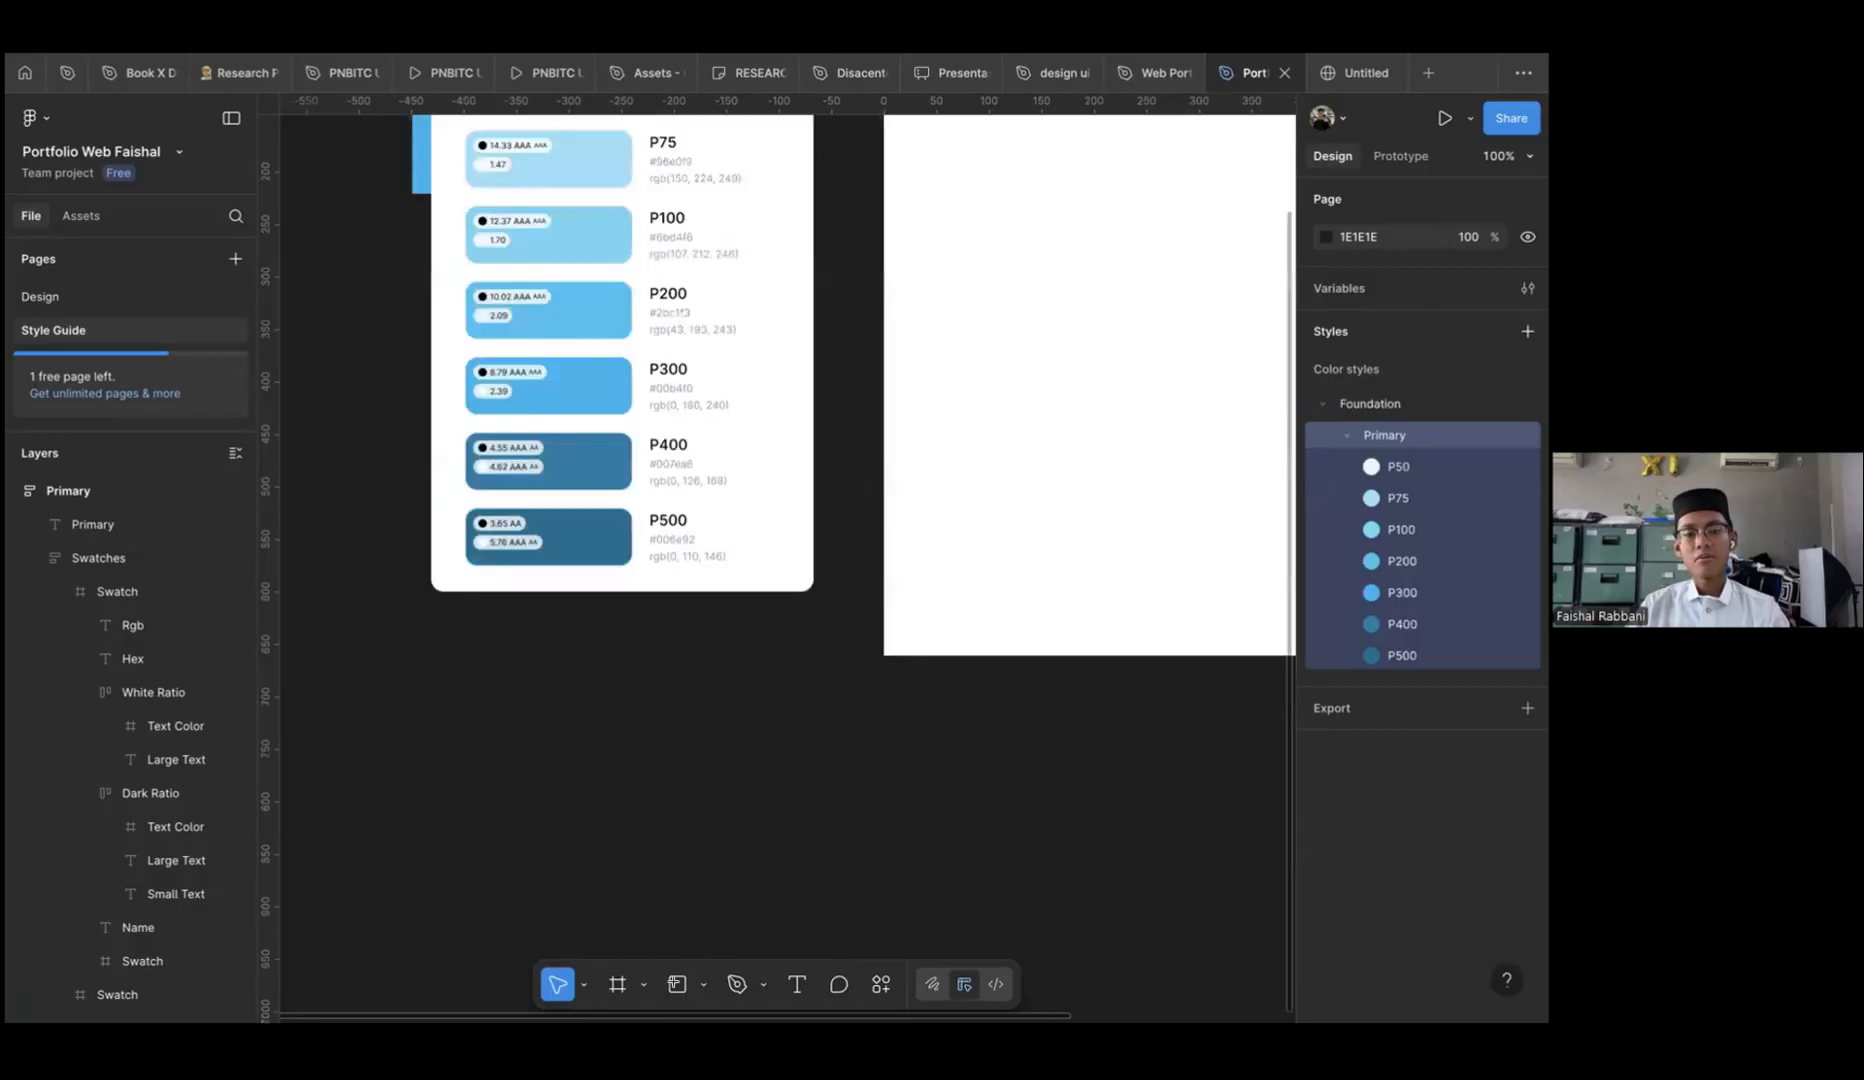
key(r)
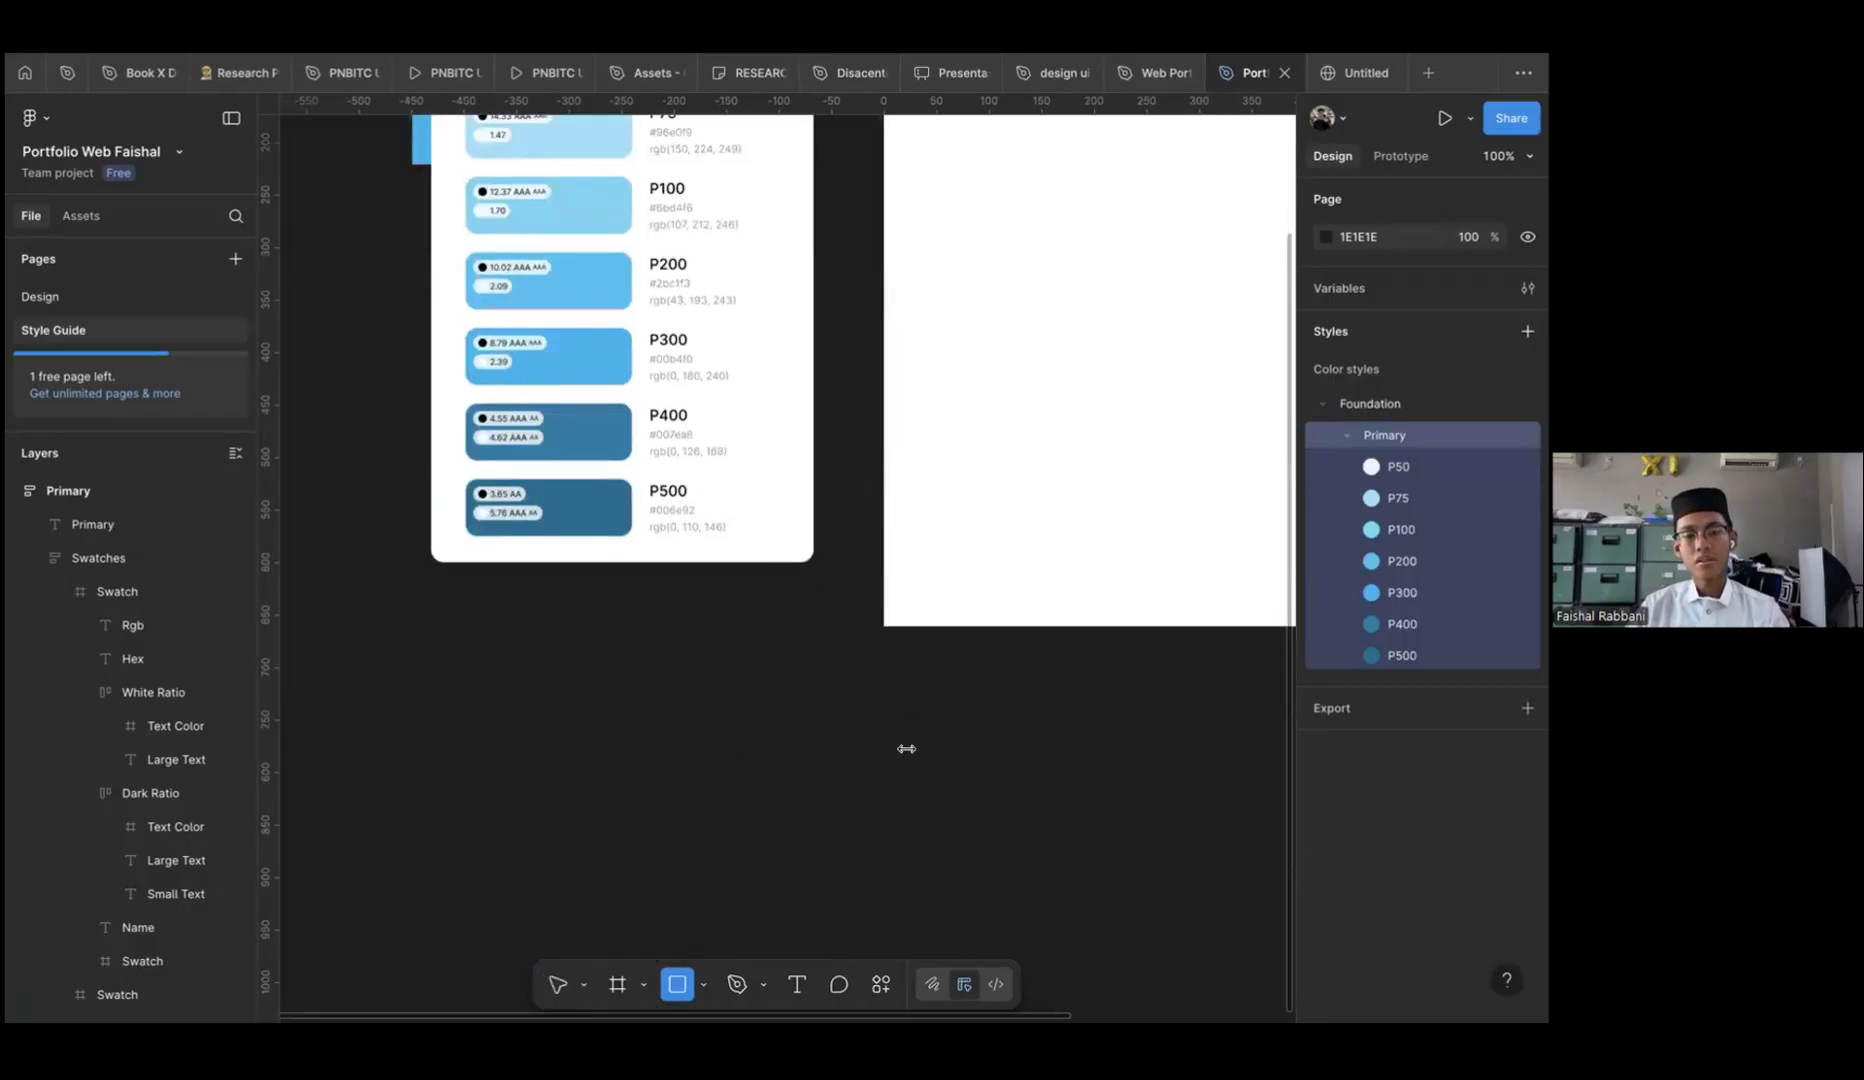
click(691, 692)
Fill the test rectangle with the P200 style from the Foundation/Primary library colors
drag(1488, 586, 1490, 586)
click(1498, 585)
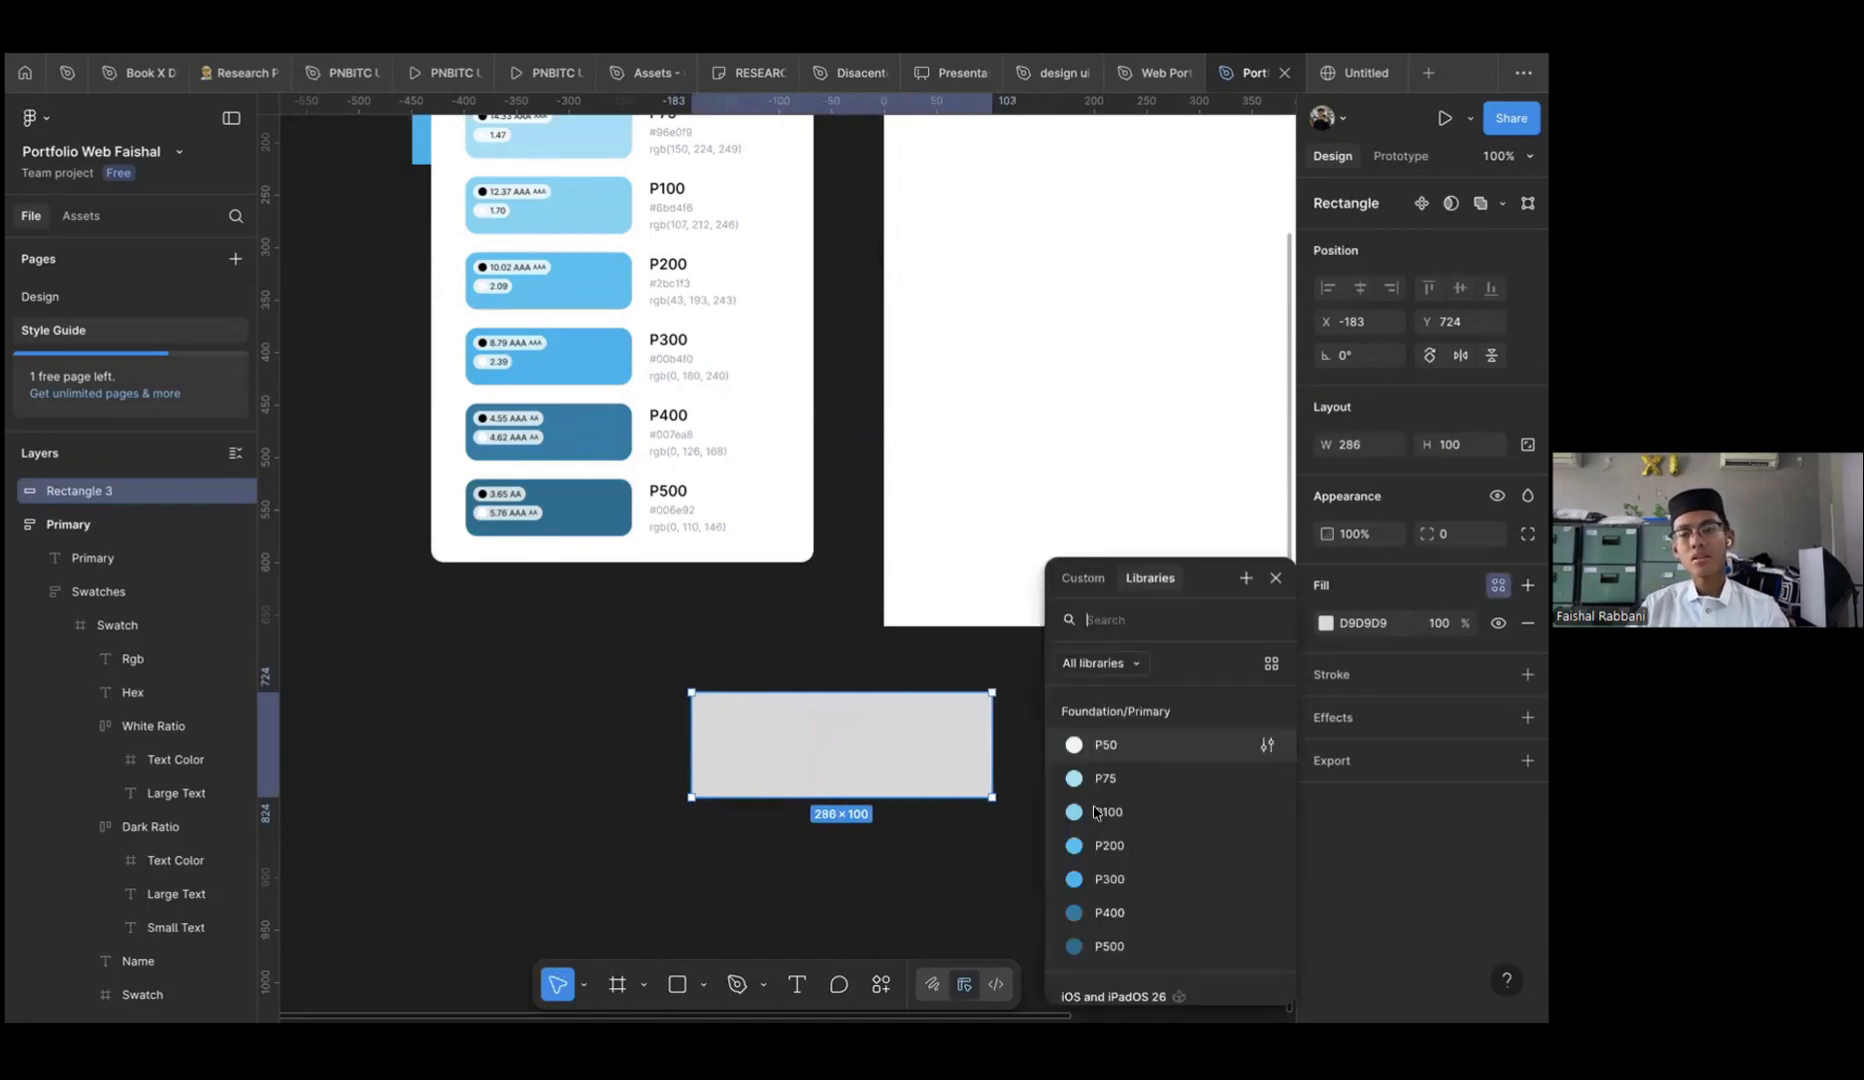
scroll(1110, 810, down, 1)
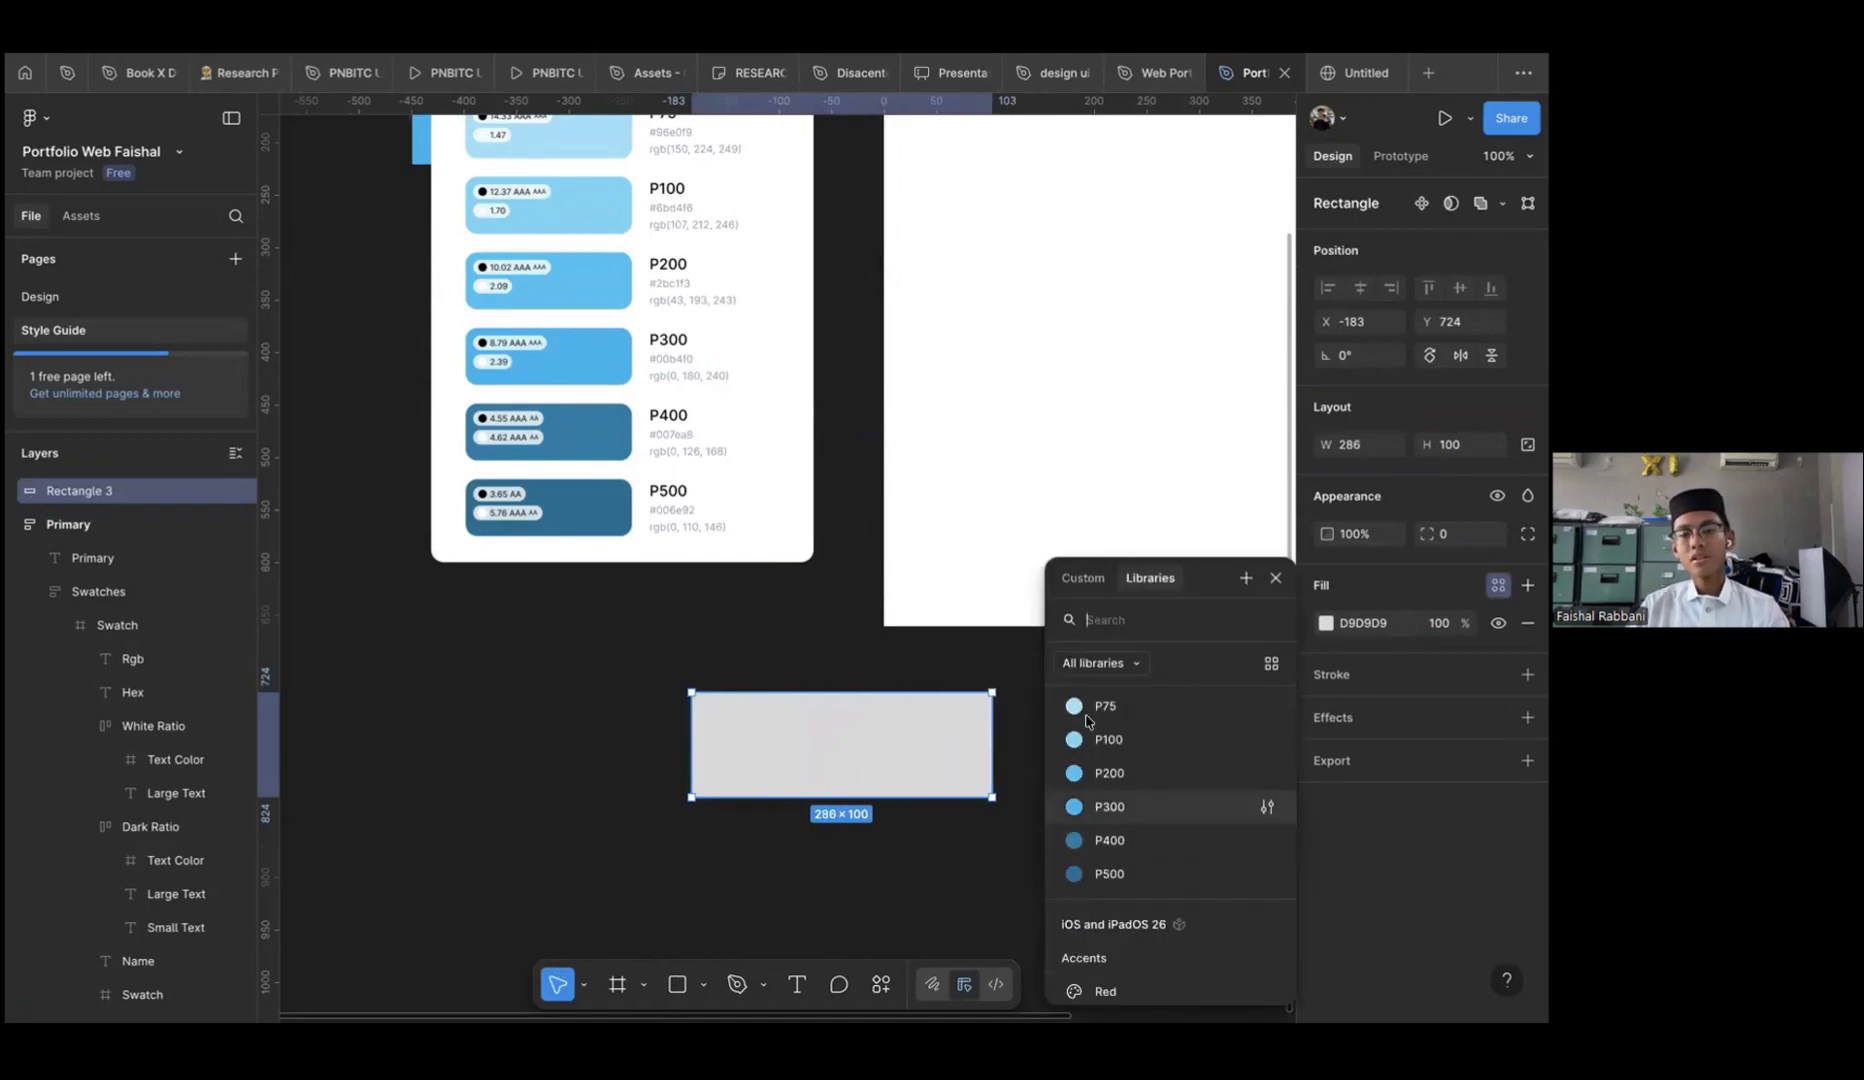
scroll(1105, 737, down, 1)
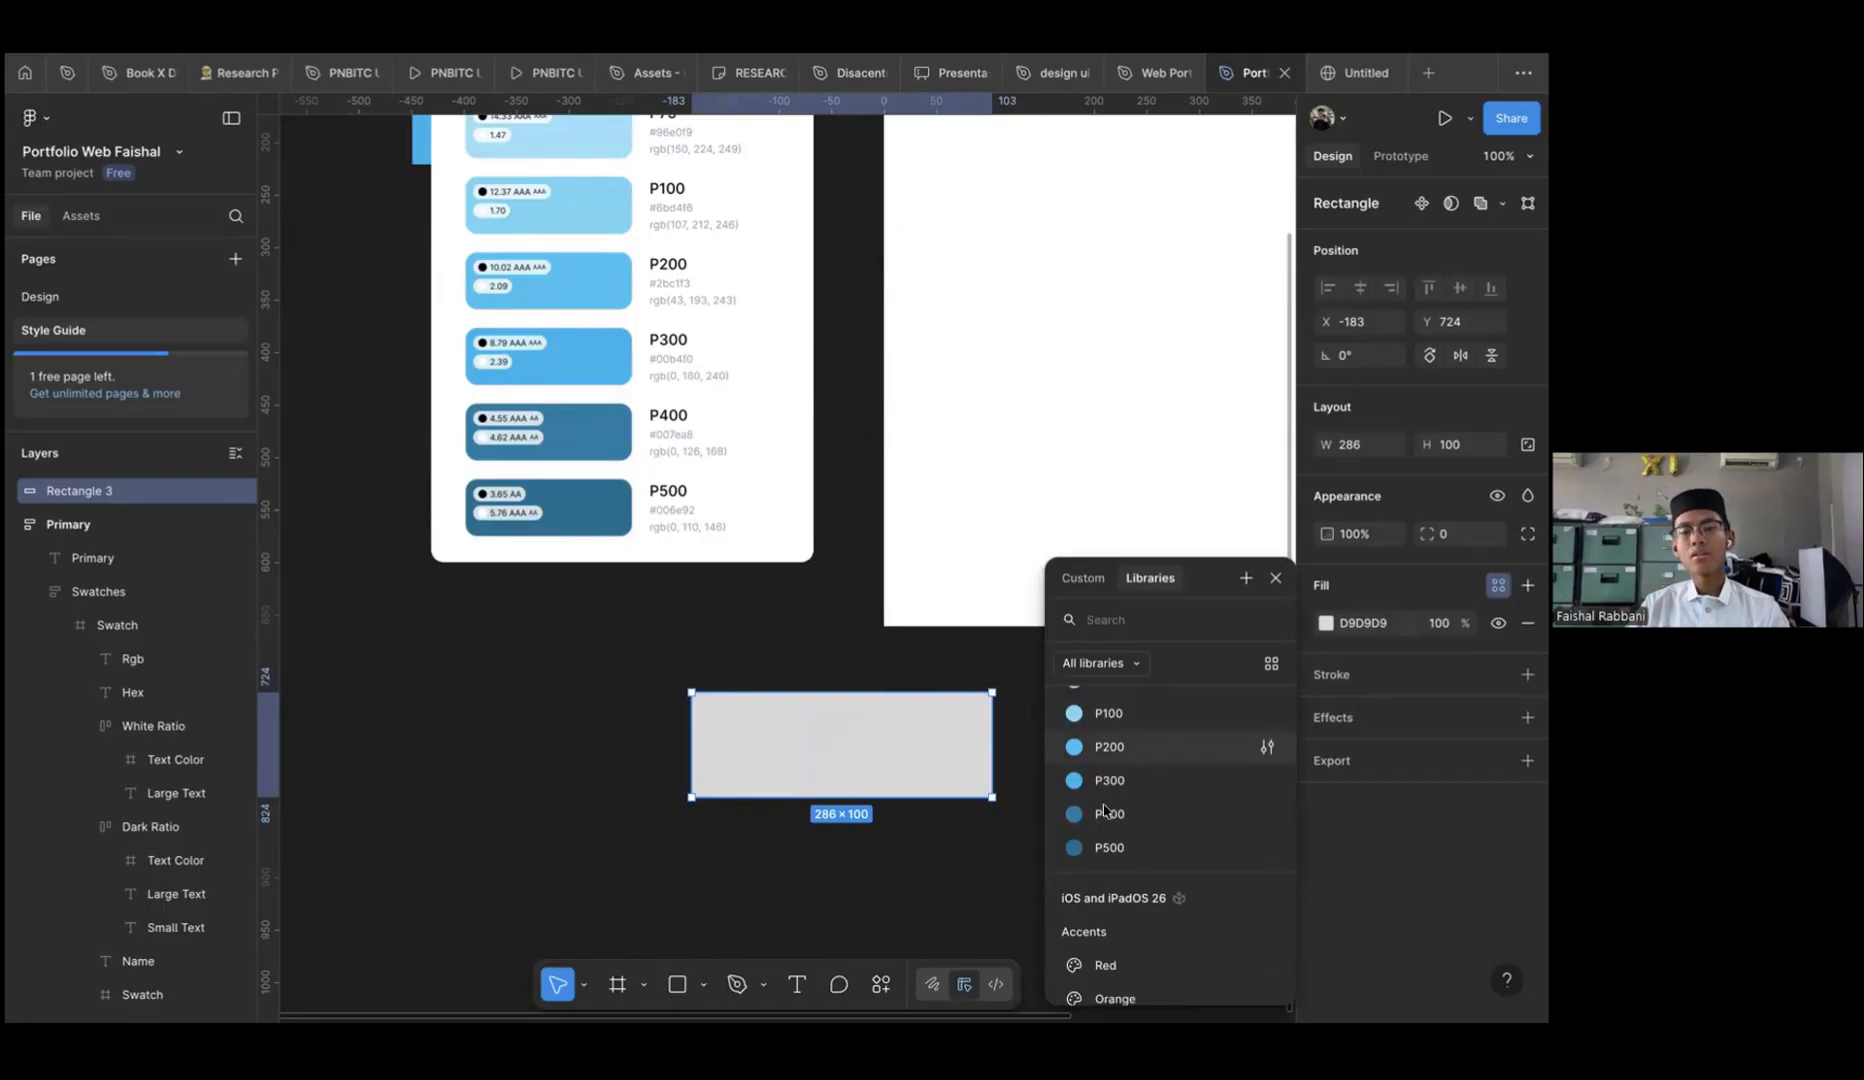
scroll(1104, 790, up, 1)
scroll(1105, 810, down, 2)
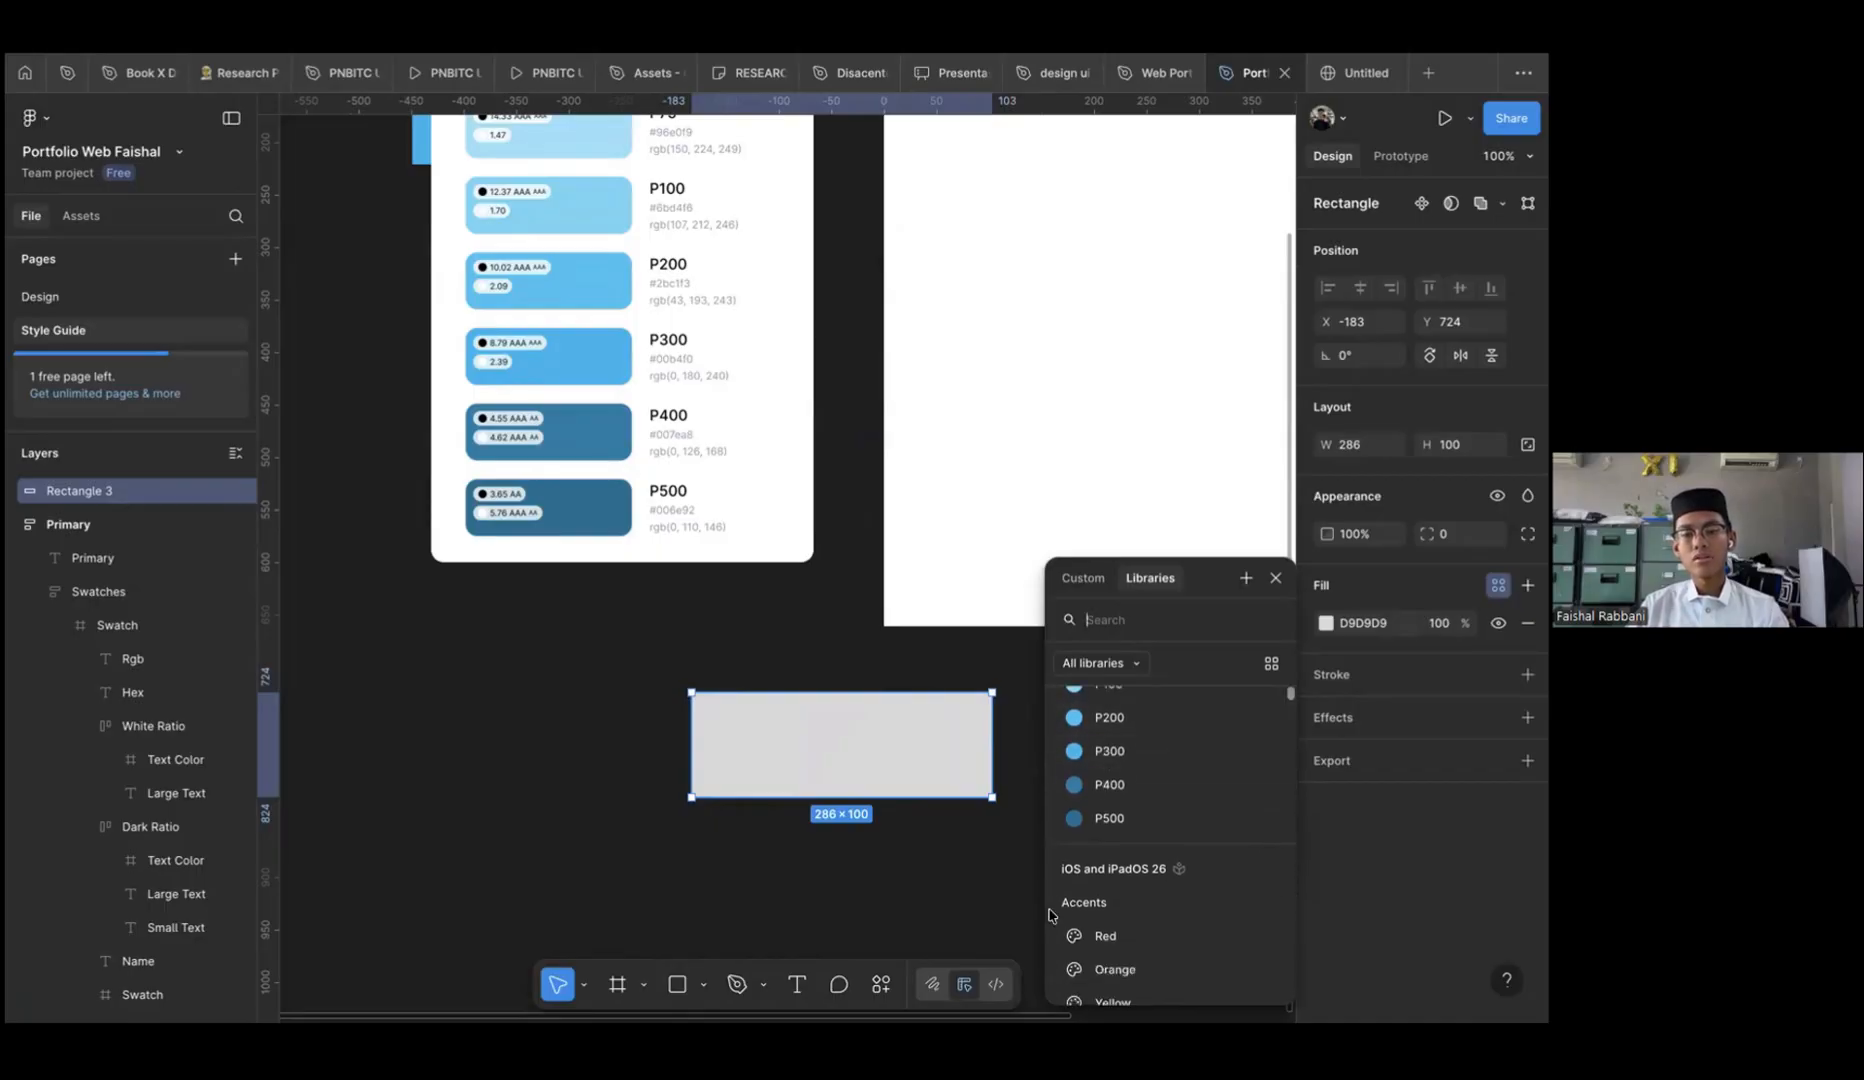
scroll(1130, 812, up, 3)
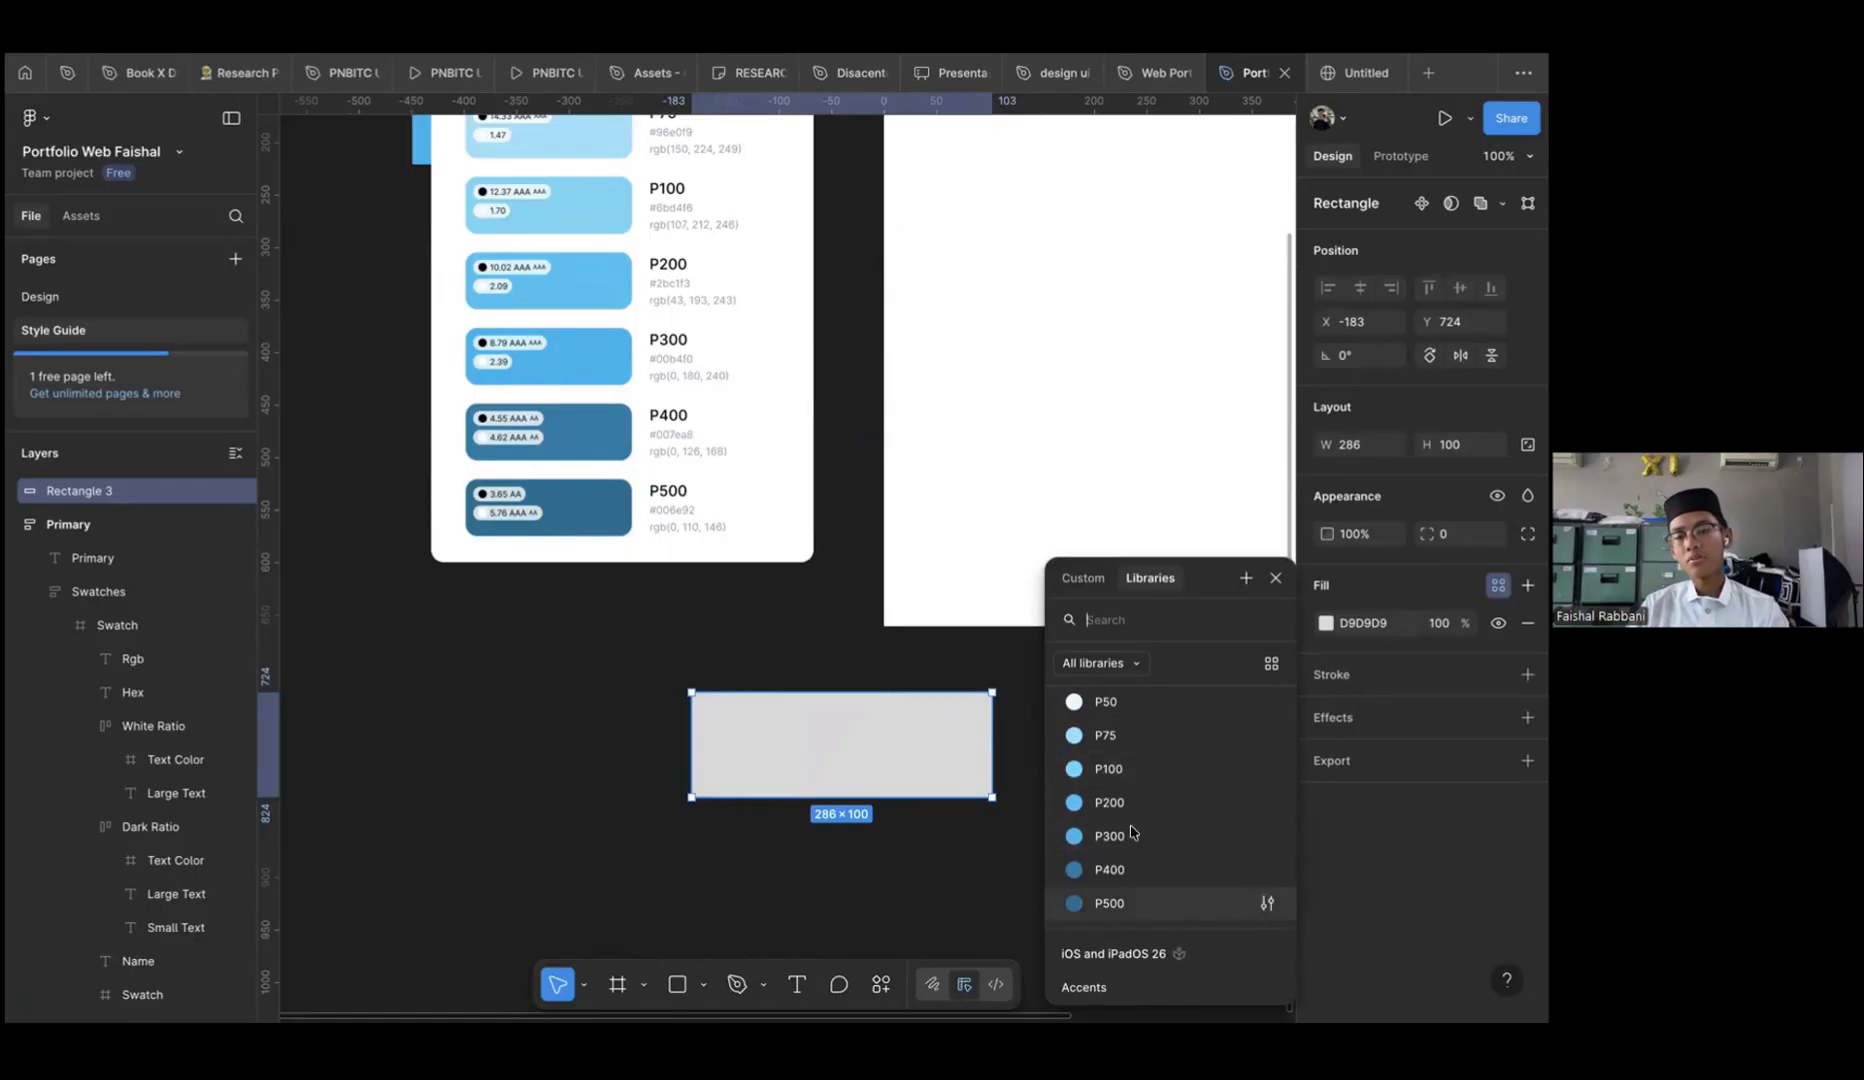
click(1100, 802)
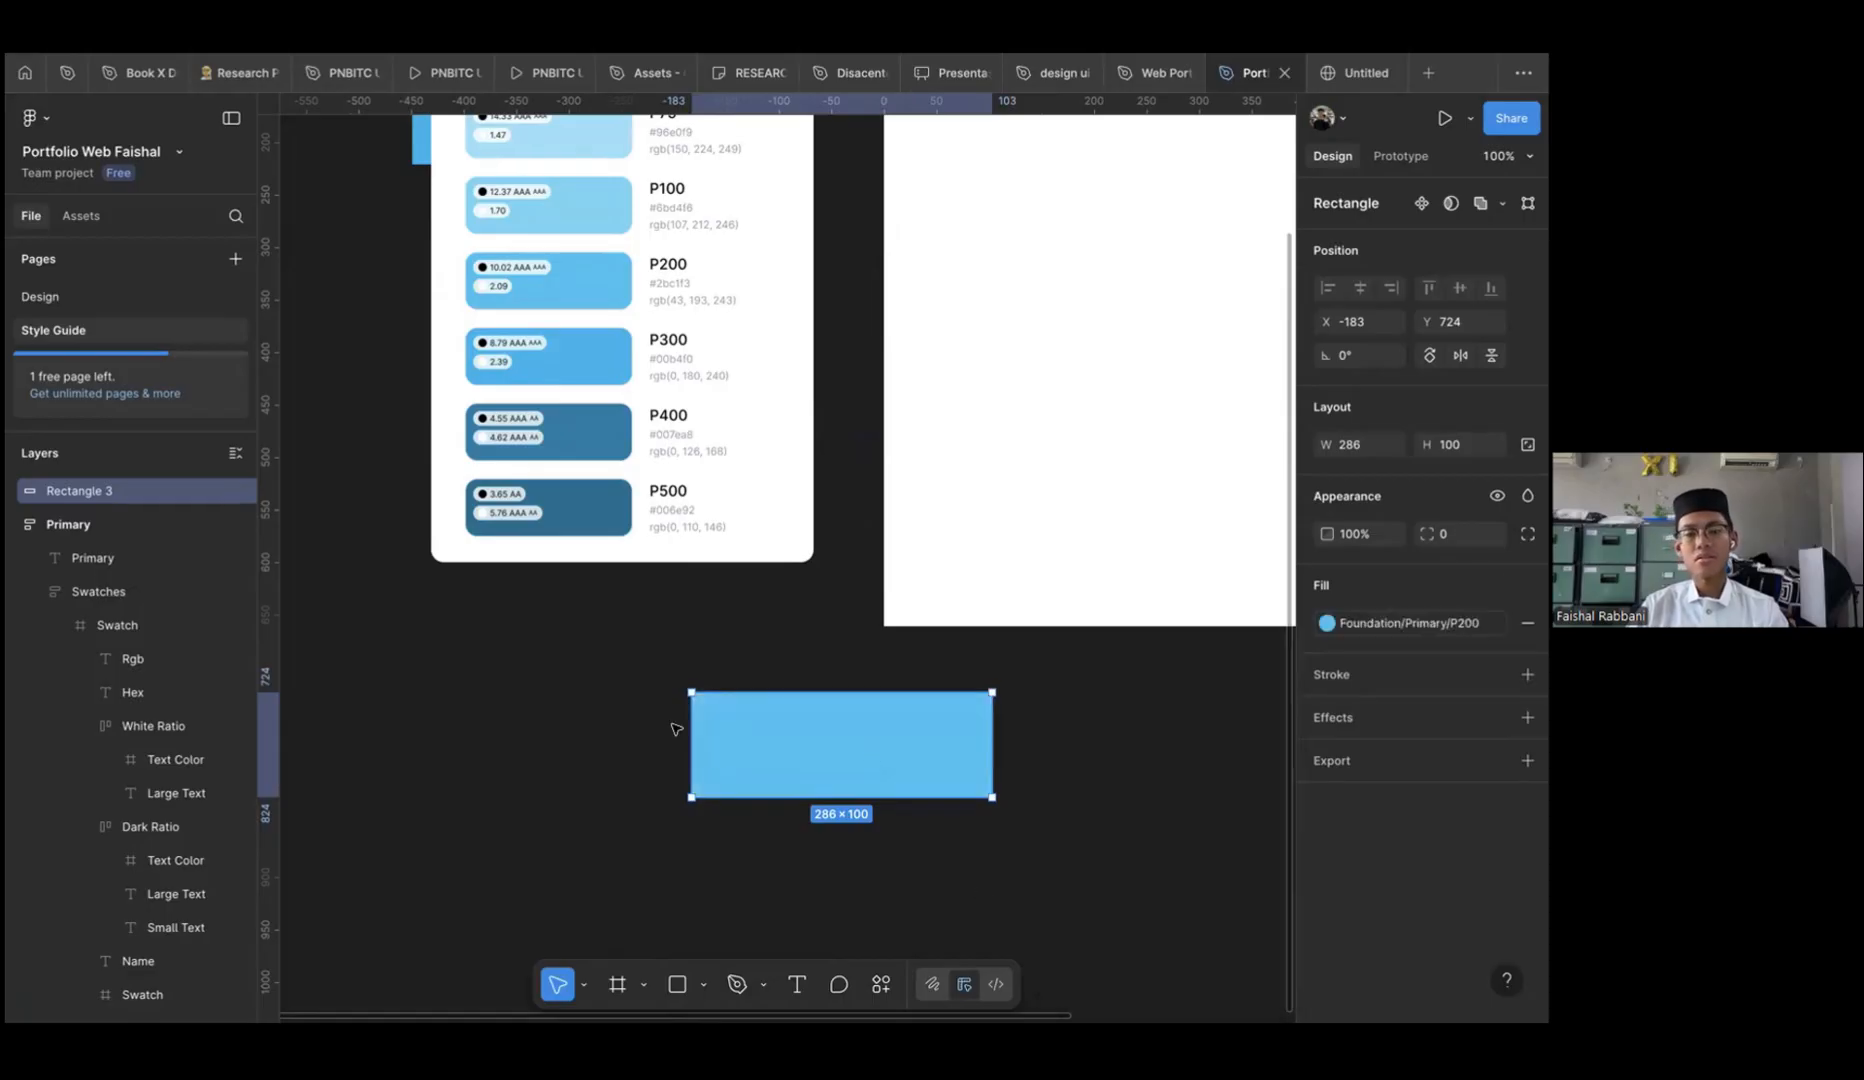
Move the test rectangle under the Primary swatch frame and set its fill to the P500 style
drag(830, 715, 640, 684)
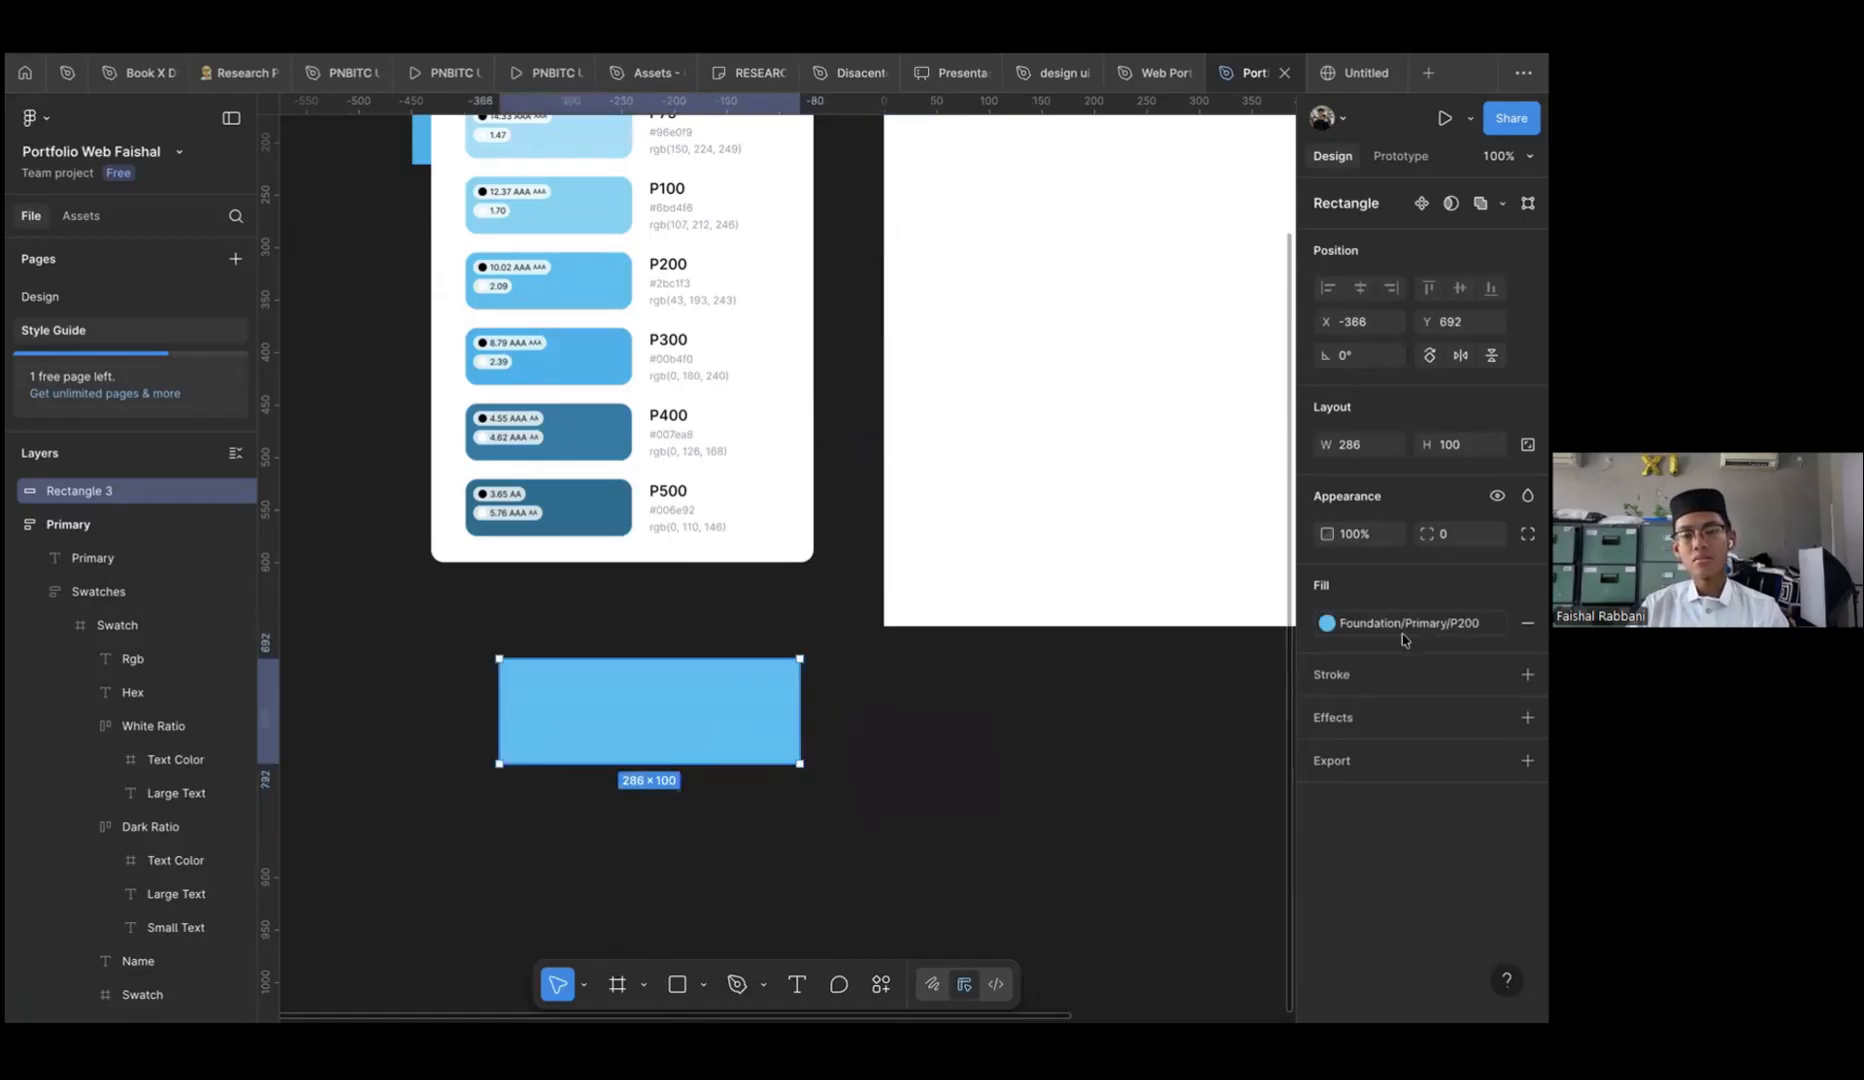
click(1403, 632)
scroll(1143, 876, down, 2)
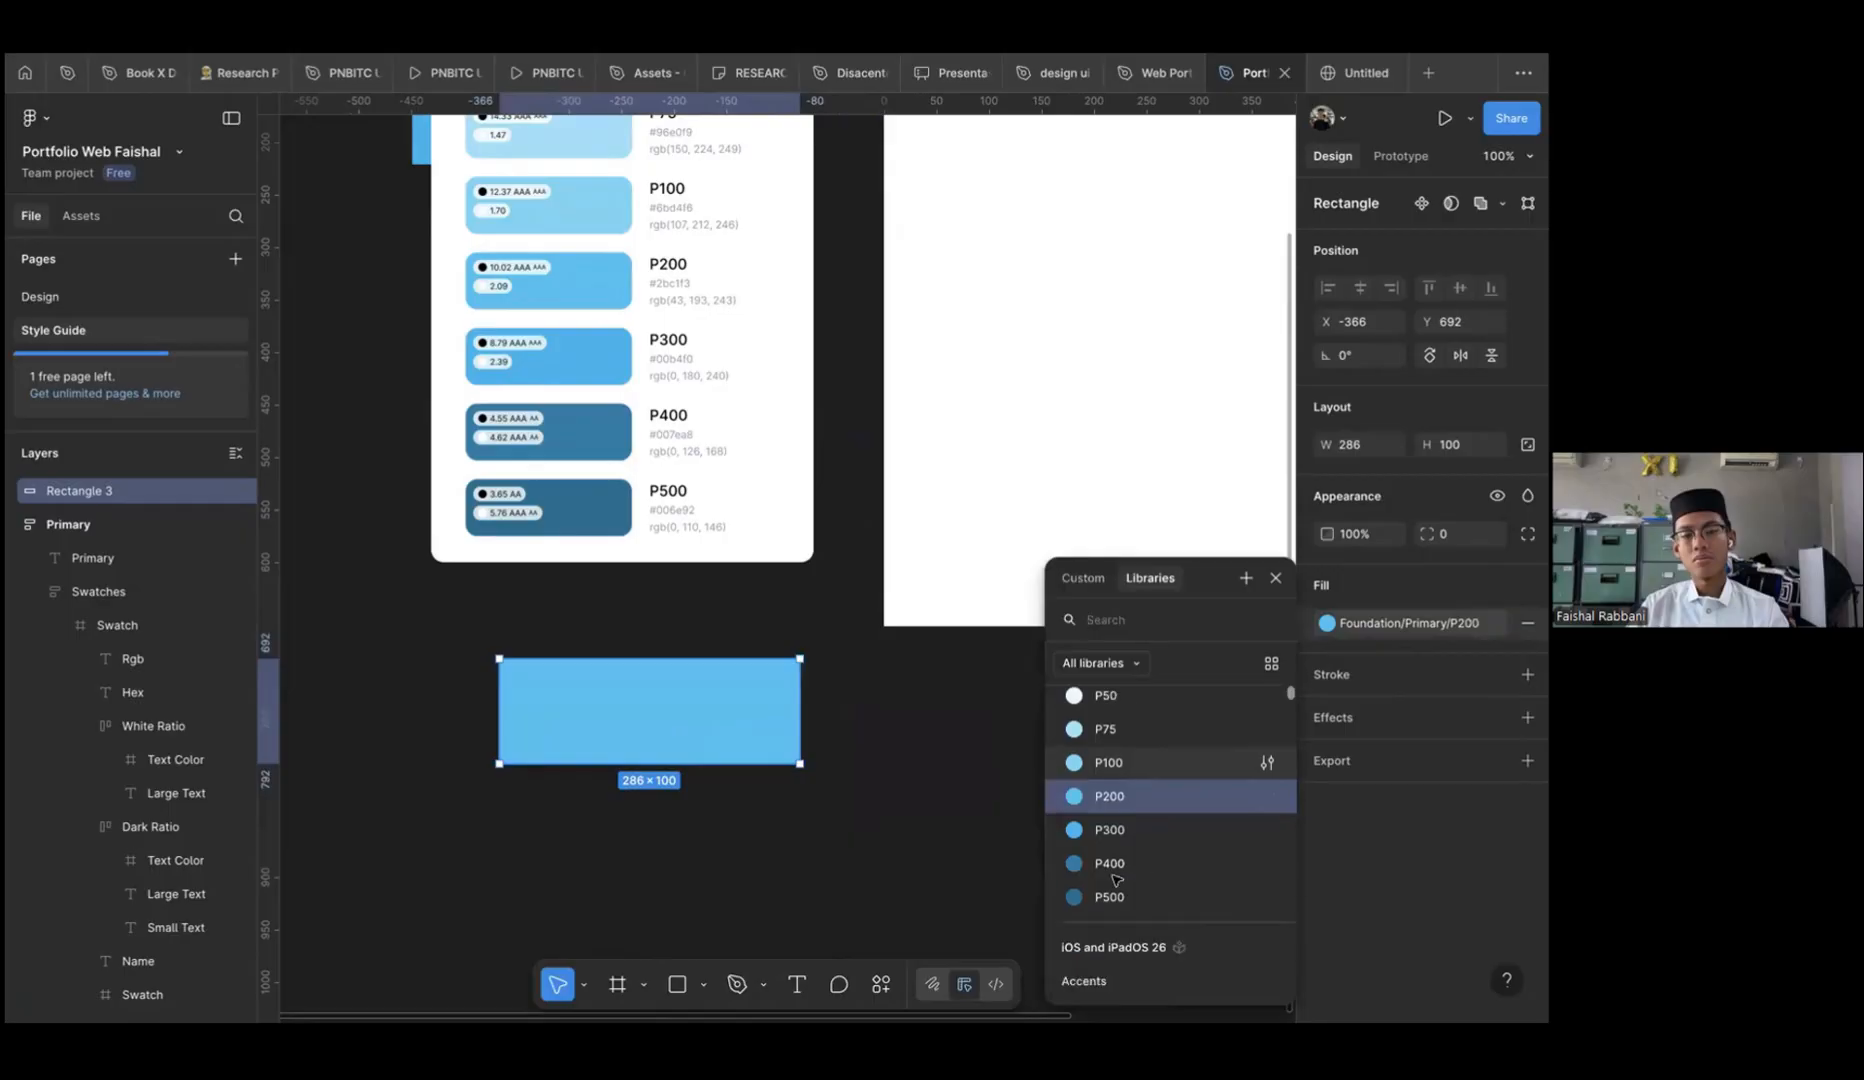
click(1109, 876)
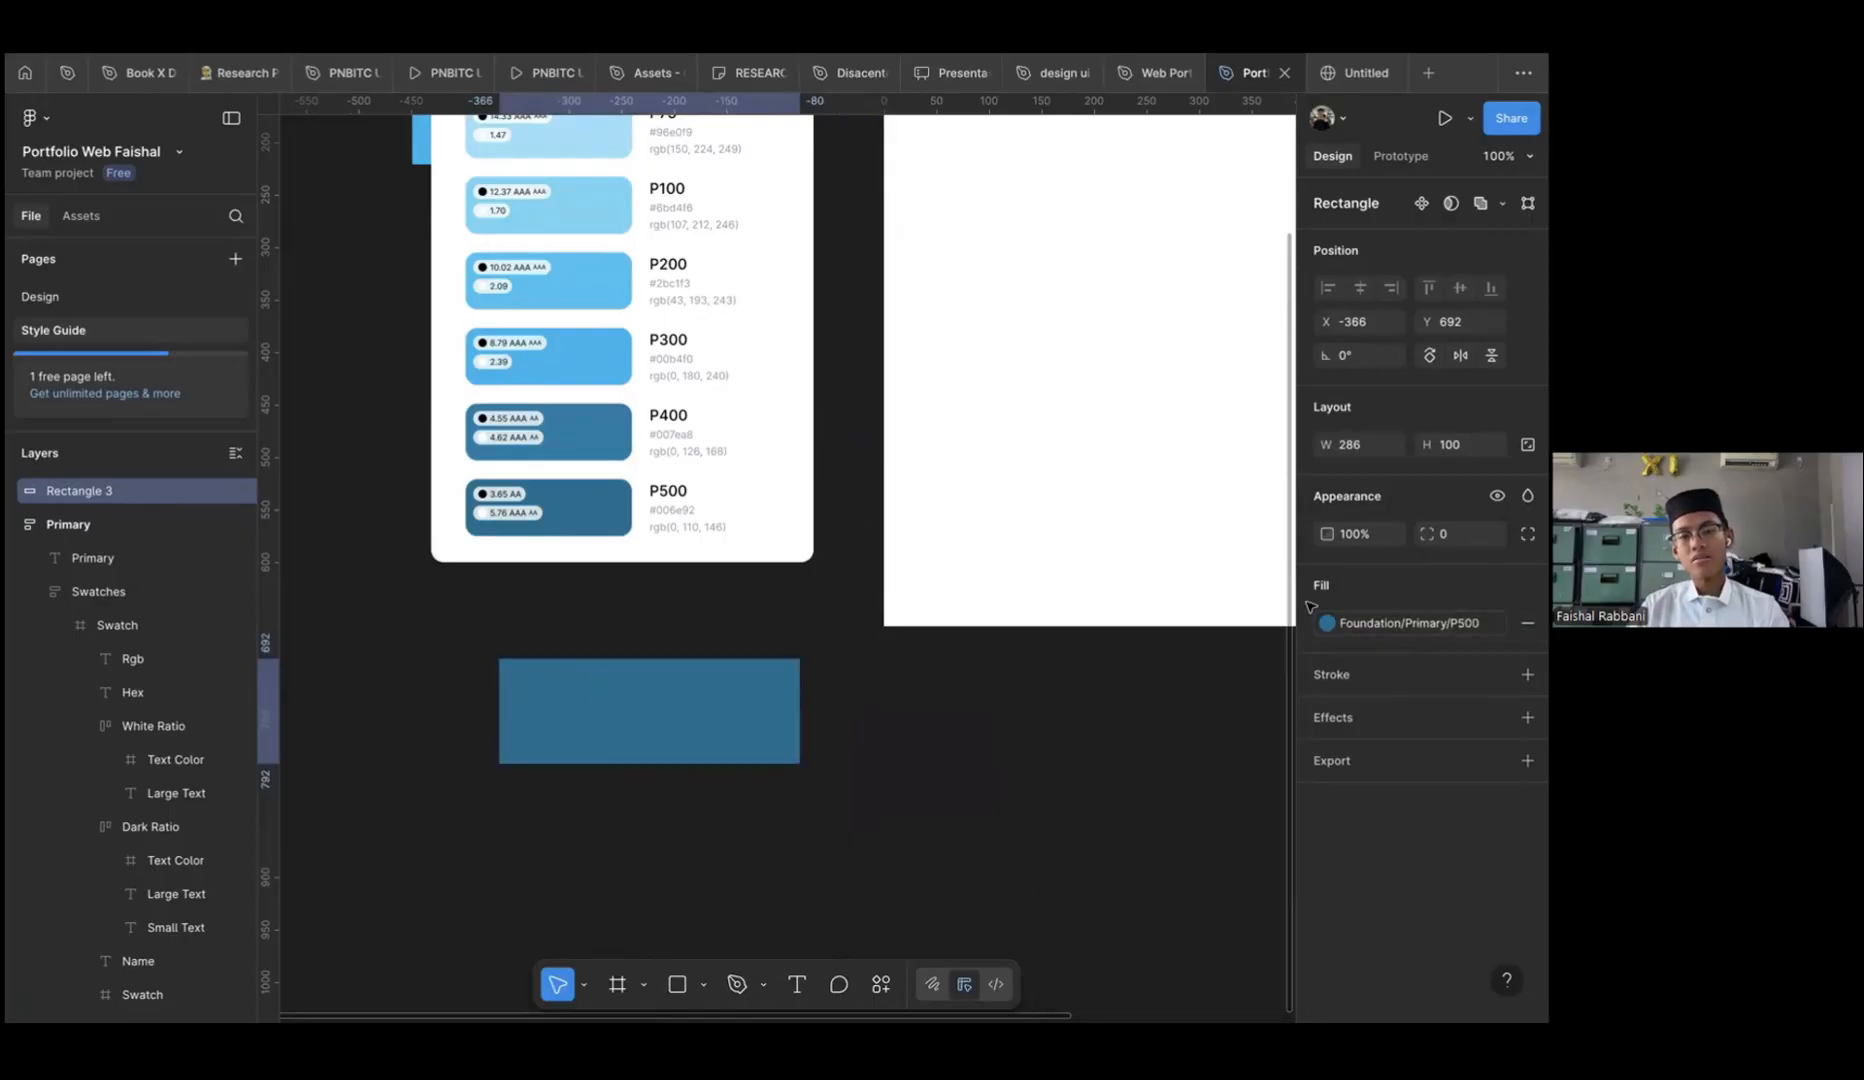
click(1408, 624)
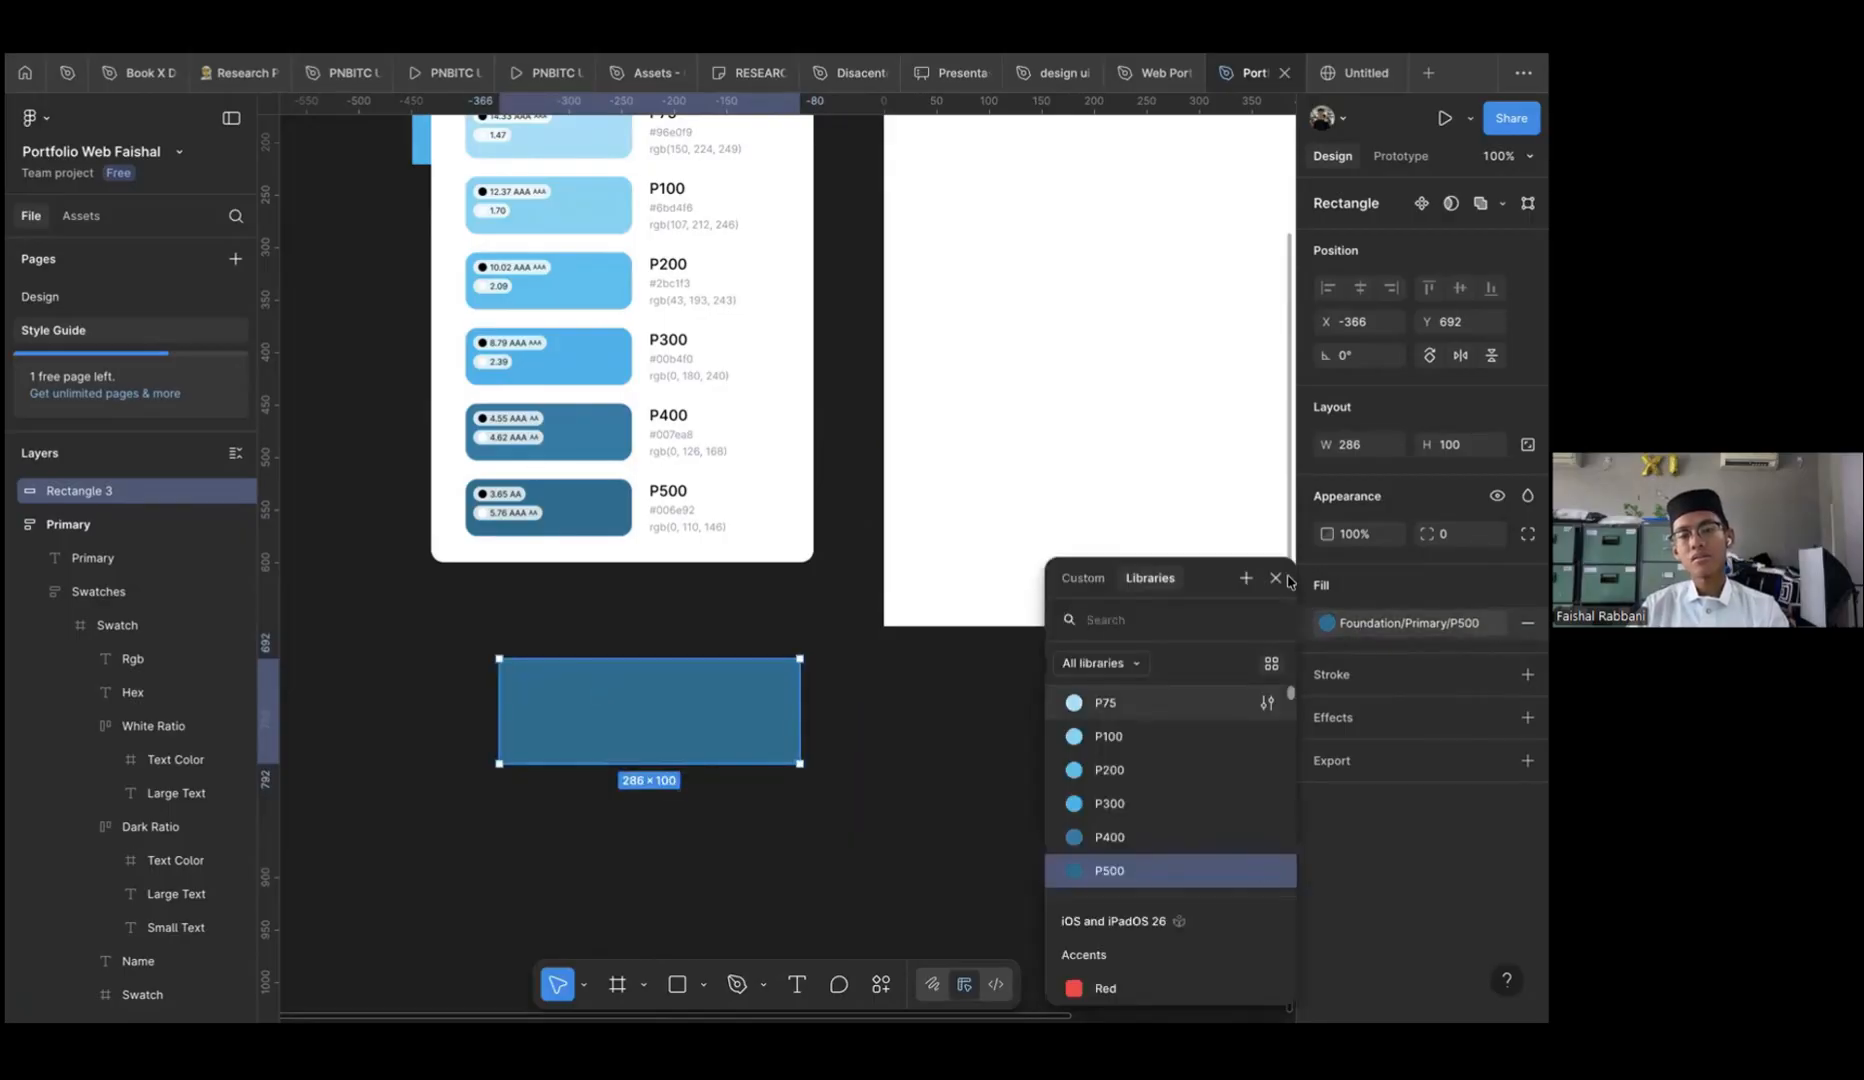
click(1270, 580)
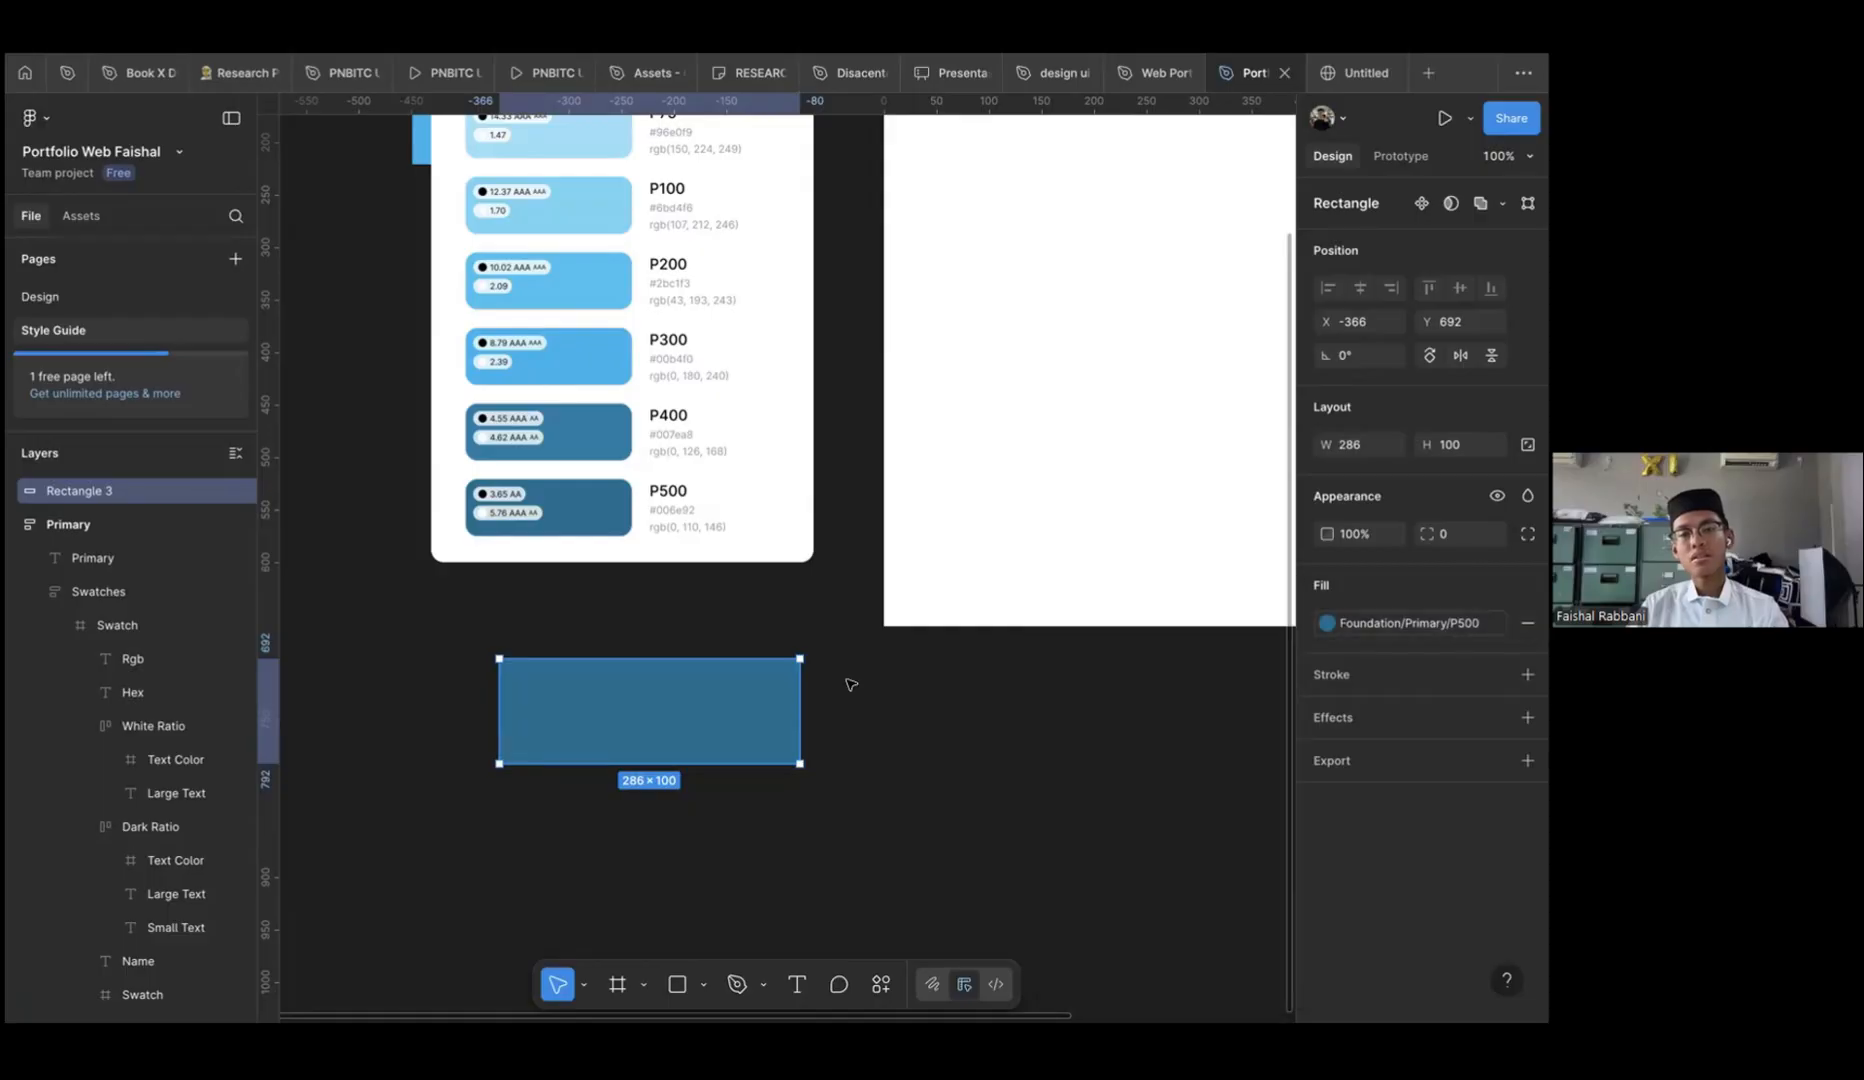
Move the Primary swatch frame farther from the Color frame and place the P500 rectangle just below the blue square
scroll(546, 405, up, 2)
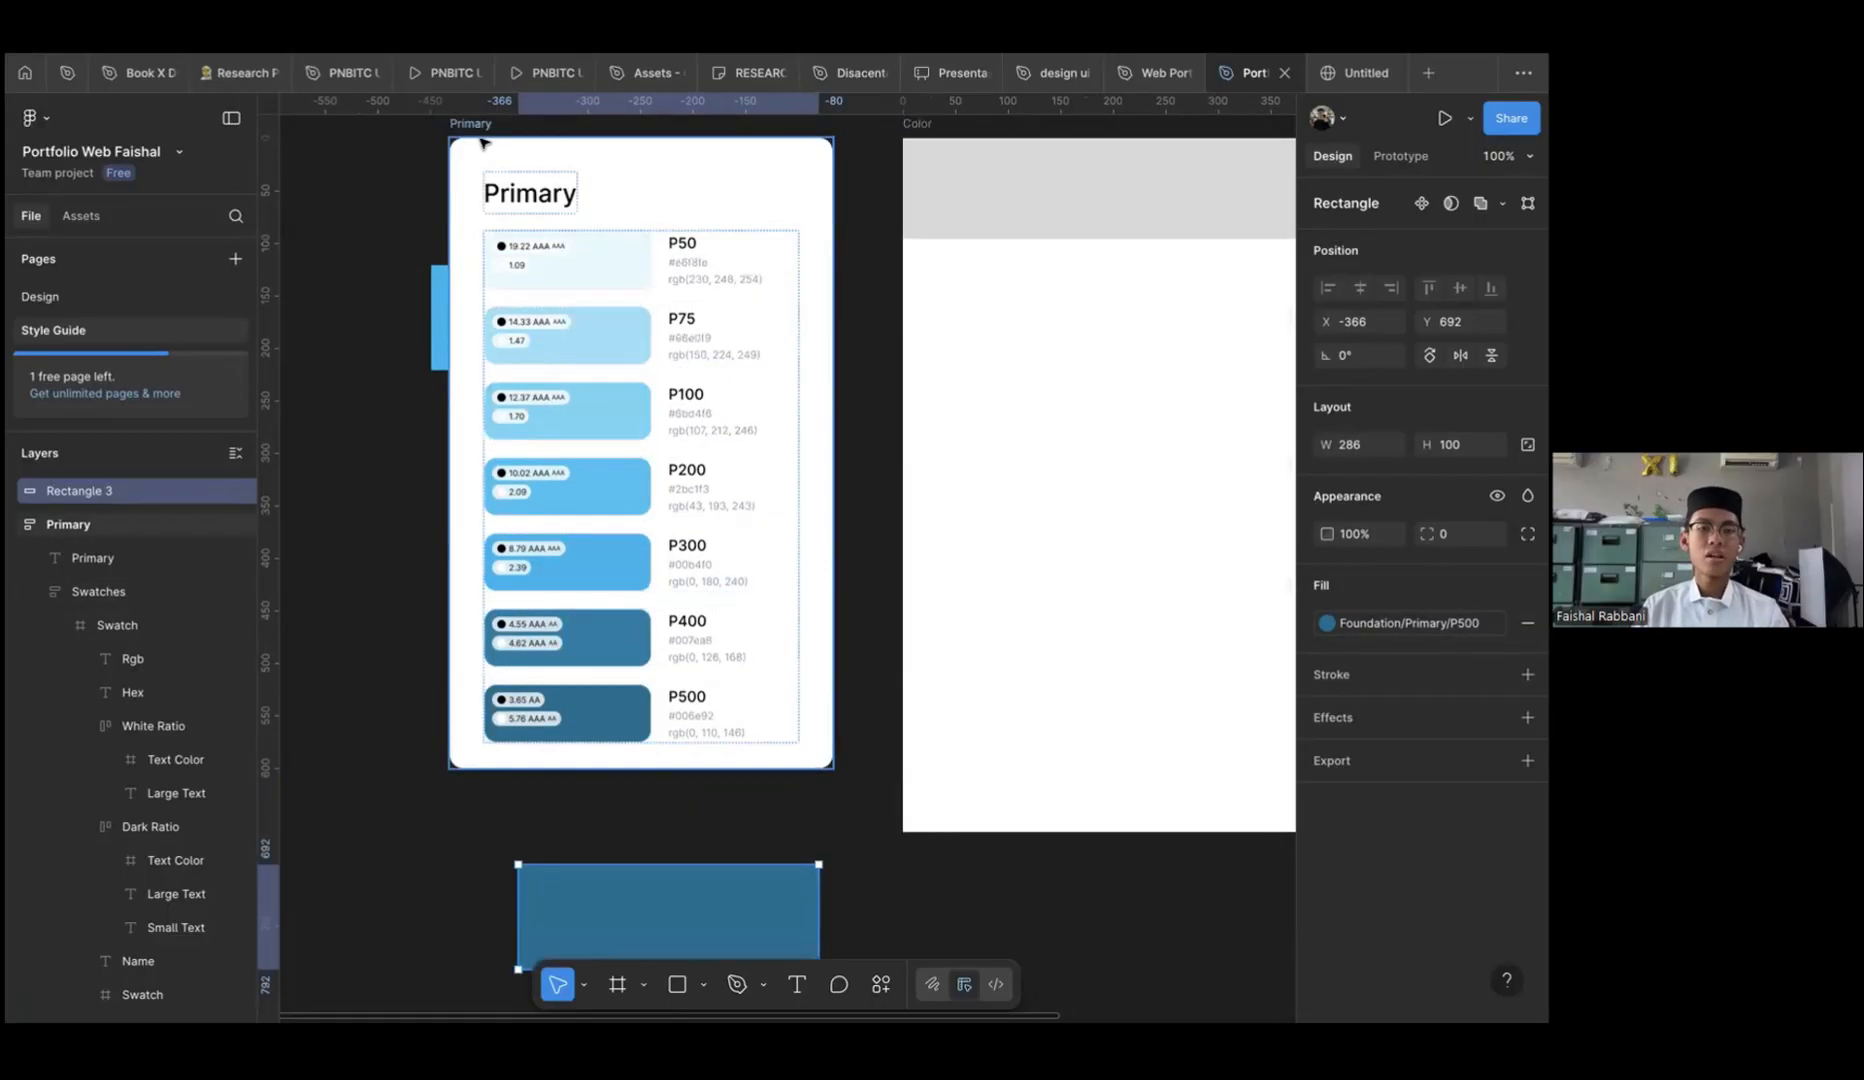
drag(483, 142, 180, 280)
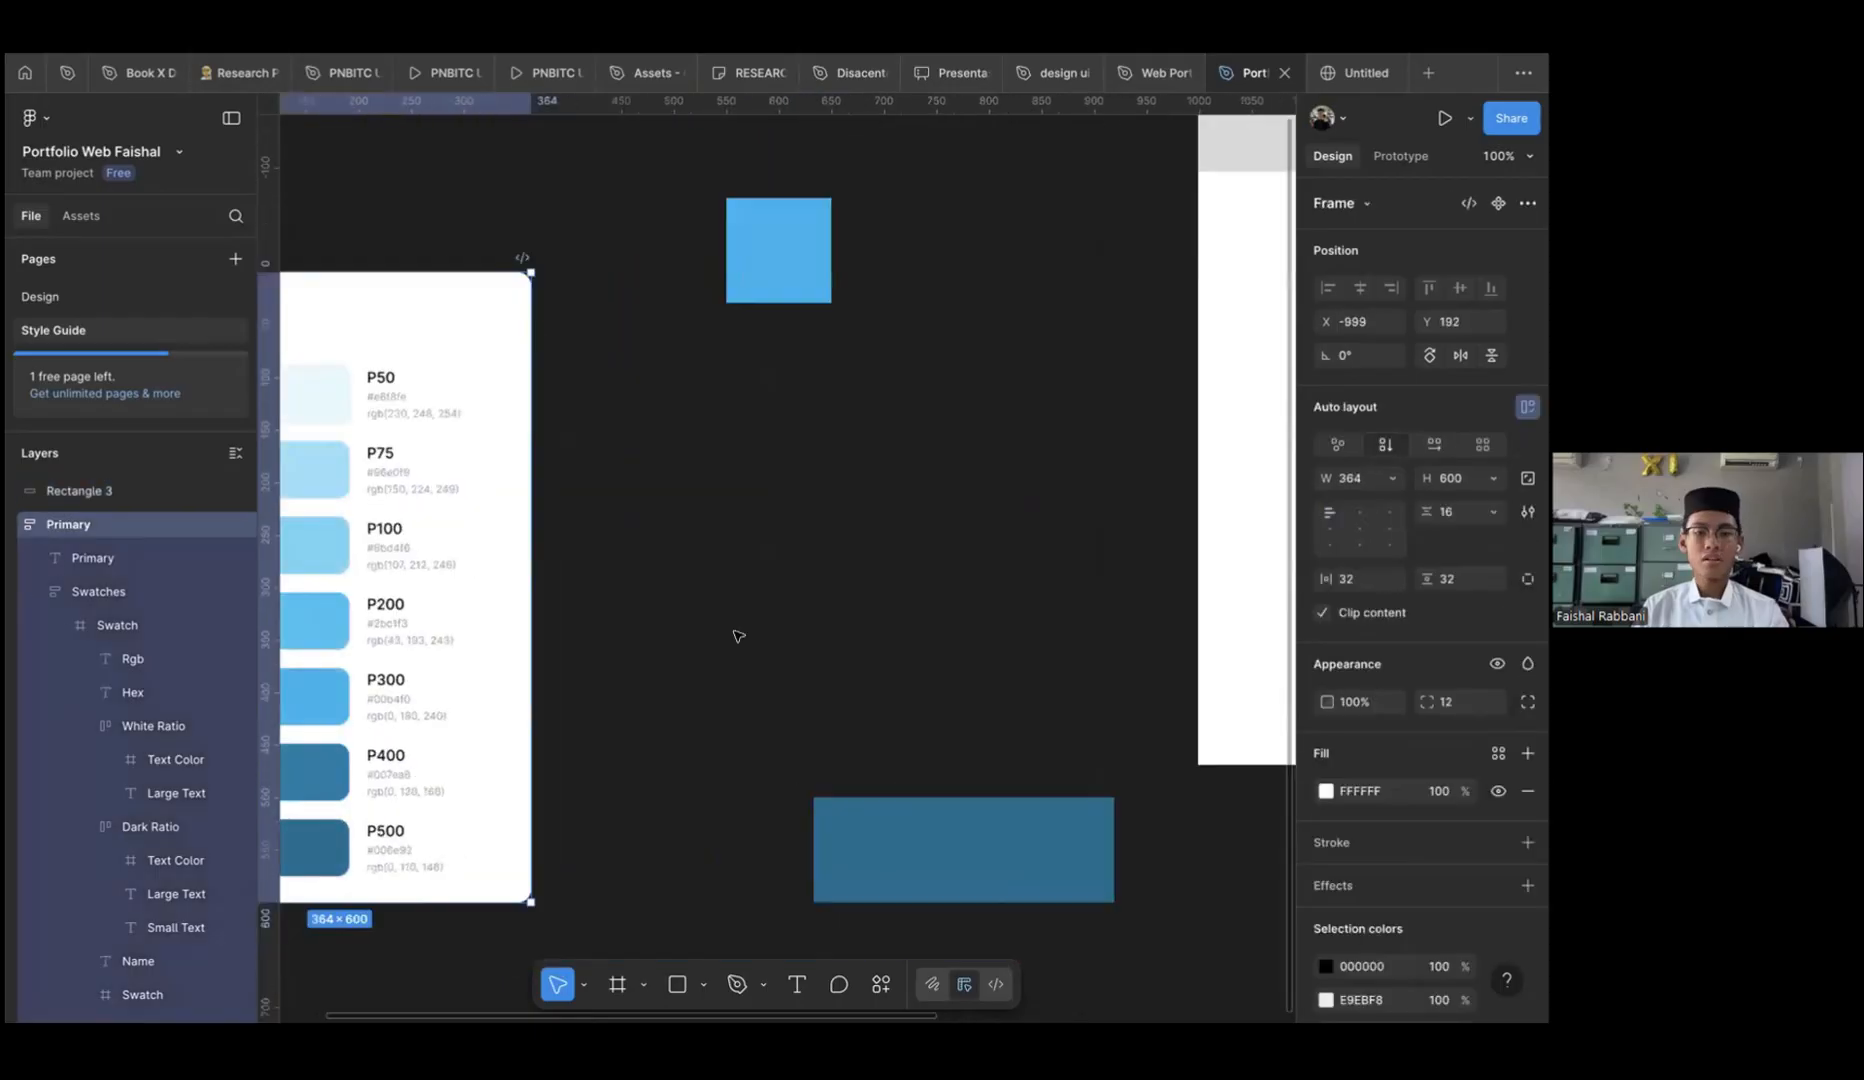
drag(967, 886, 802, 661)
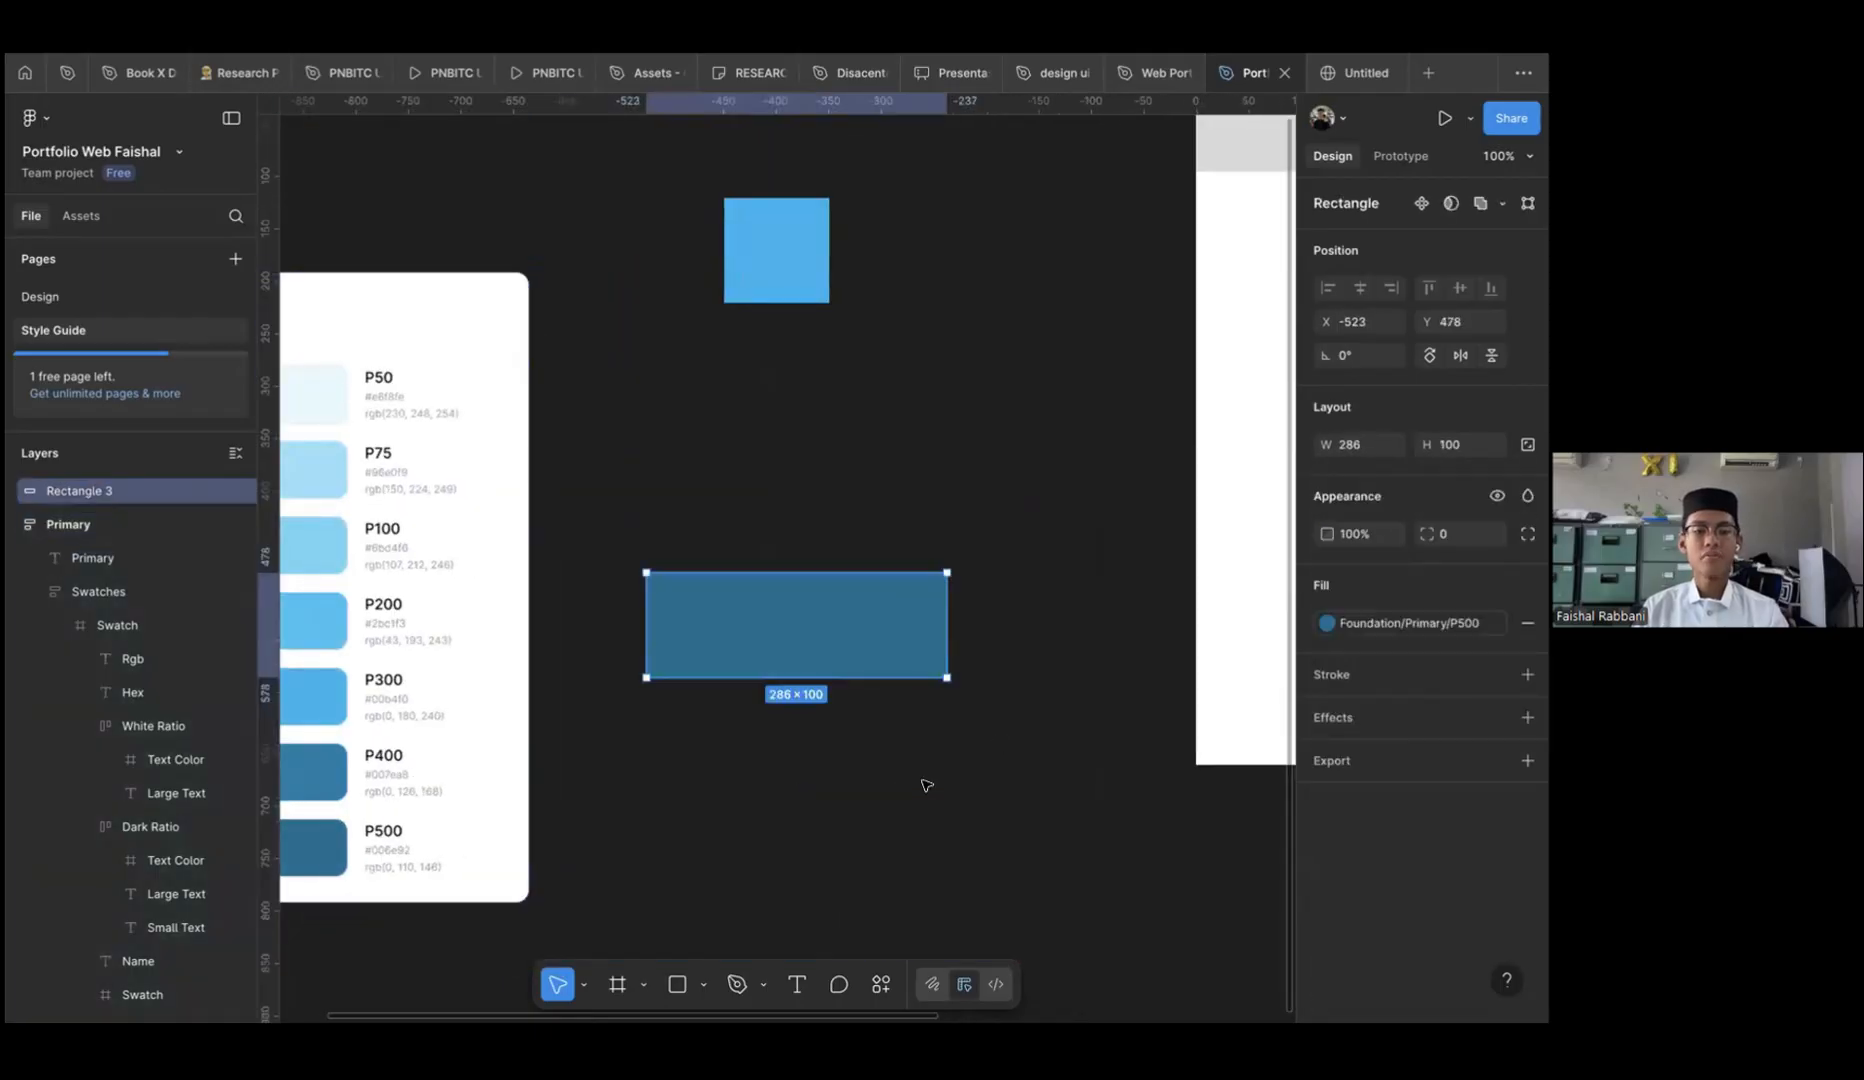
key(Escape)
scroll(603, 695, right, 3)
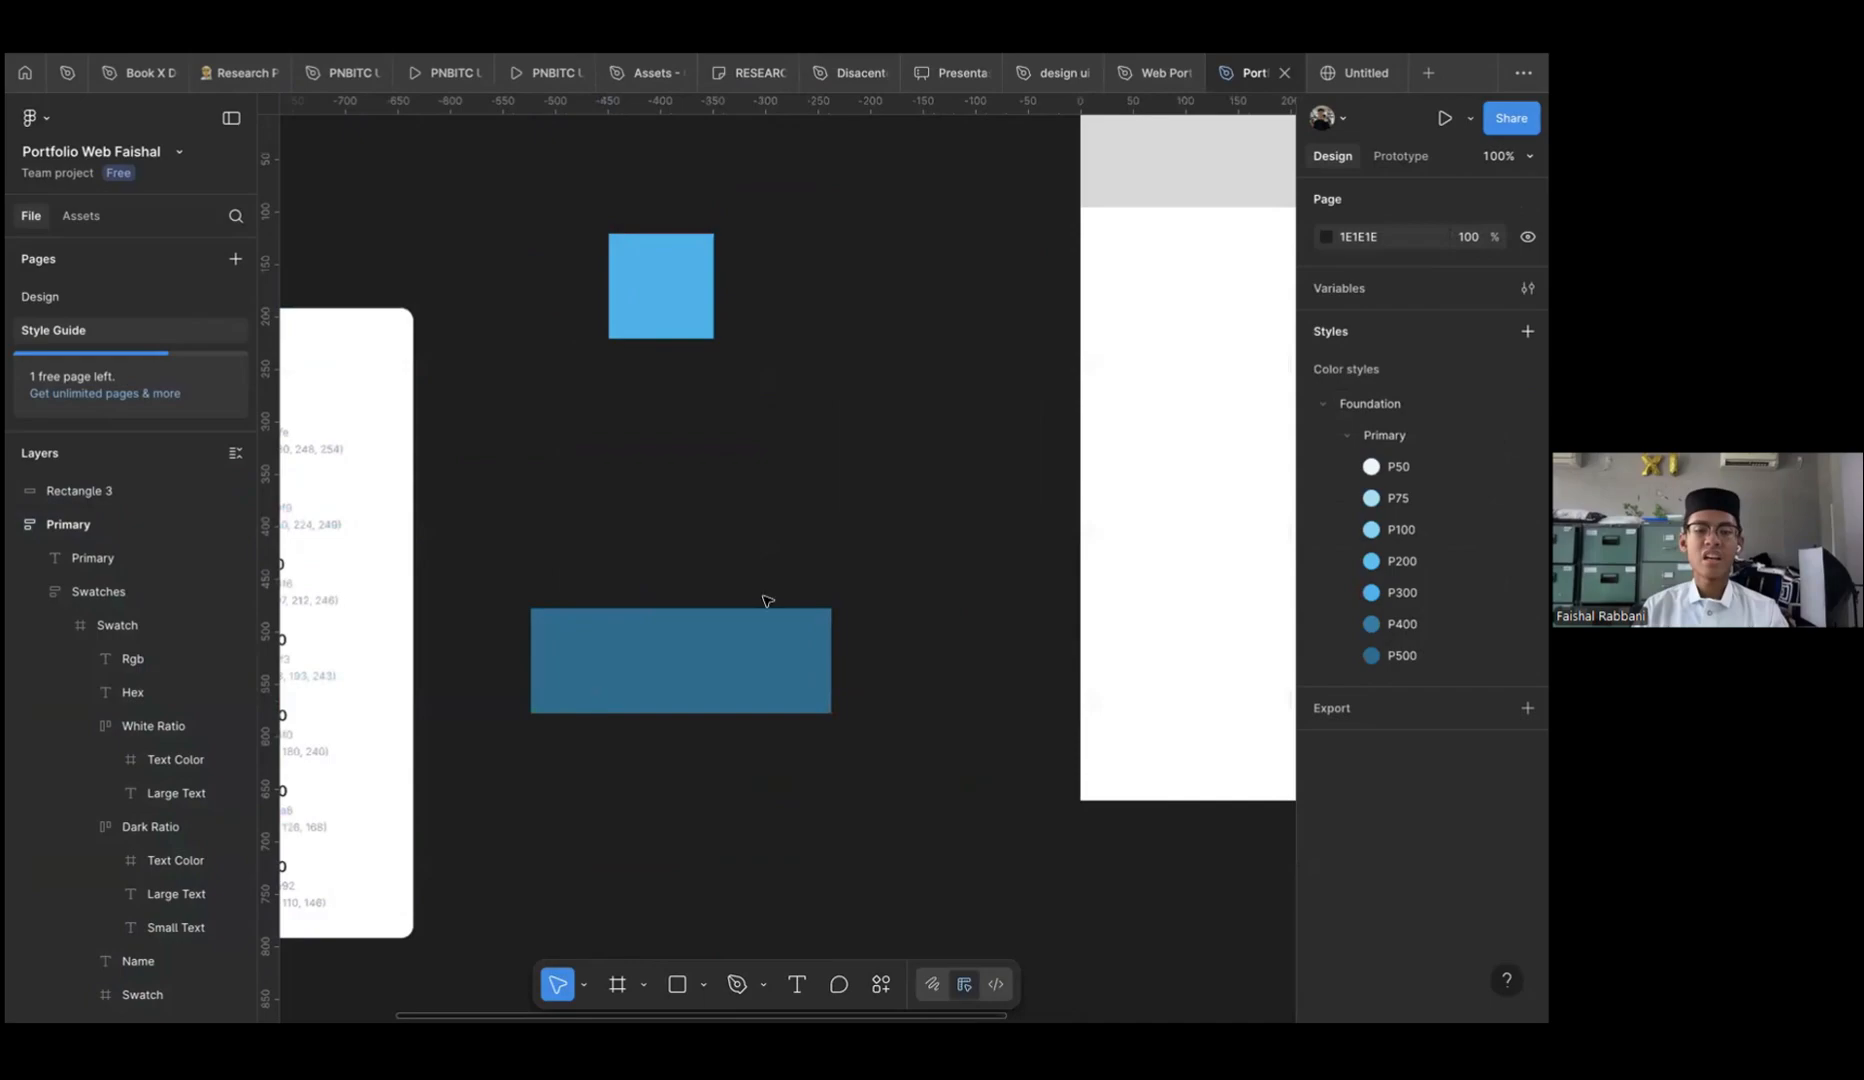
drag(636, 678, 616, 438)
click(641, 578)
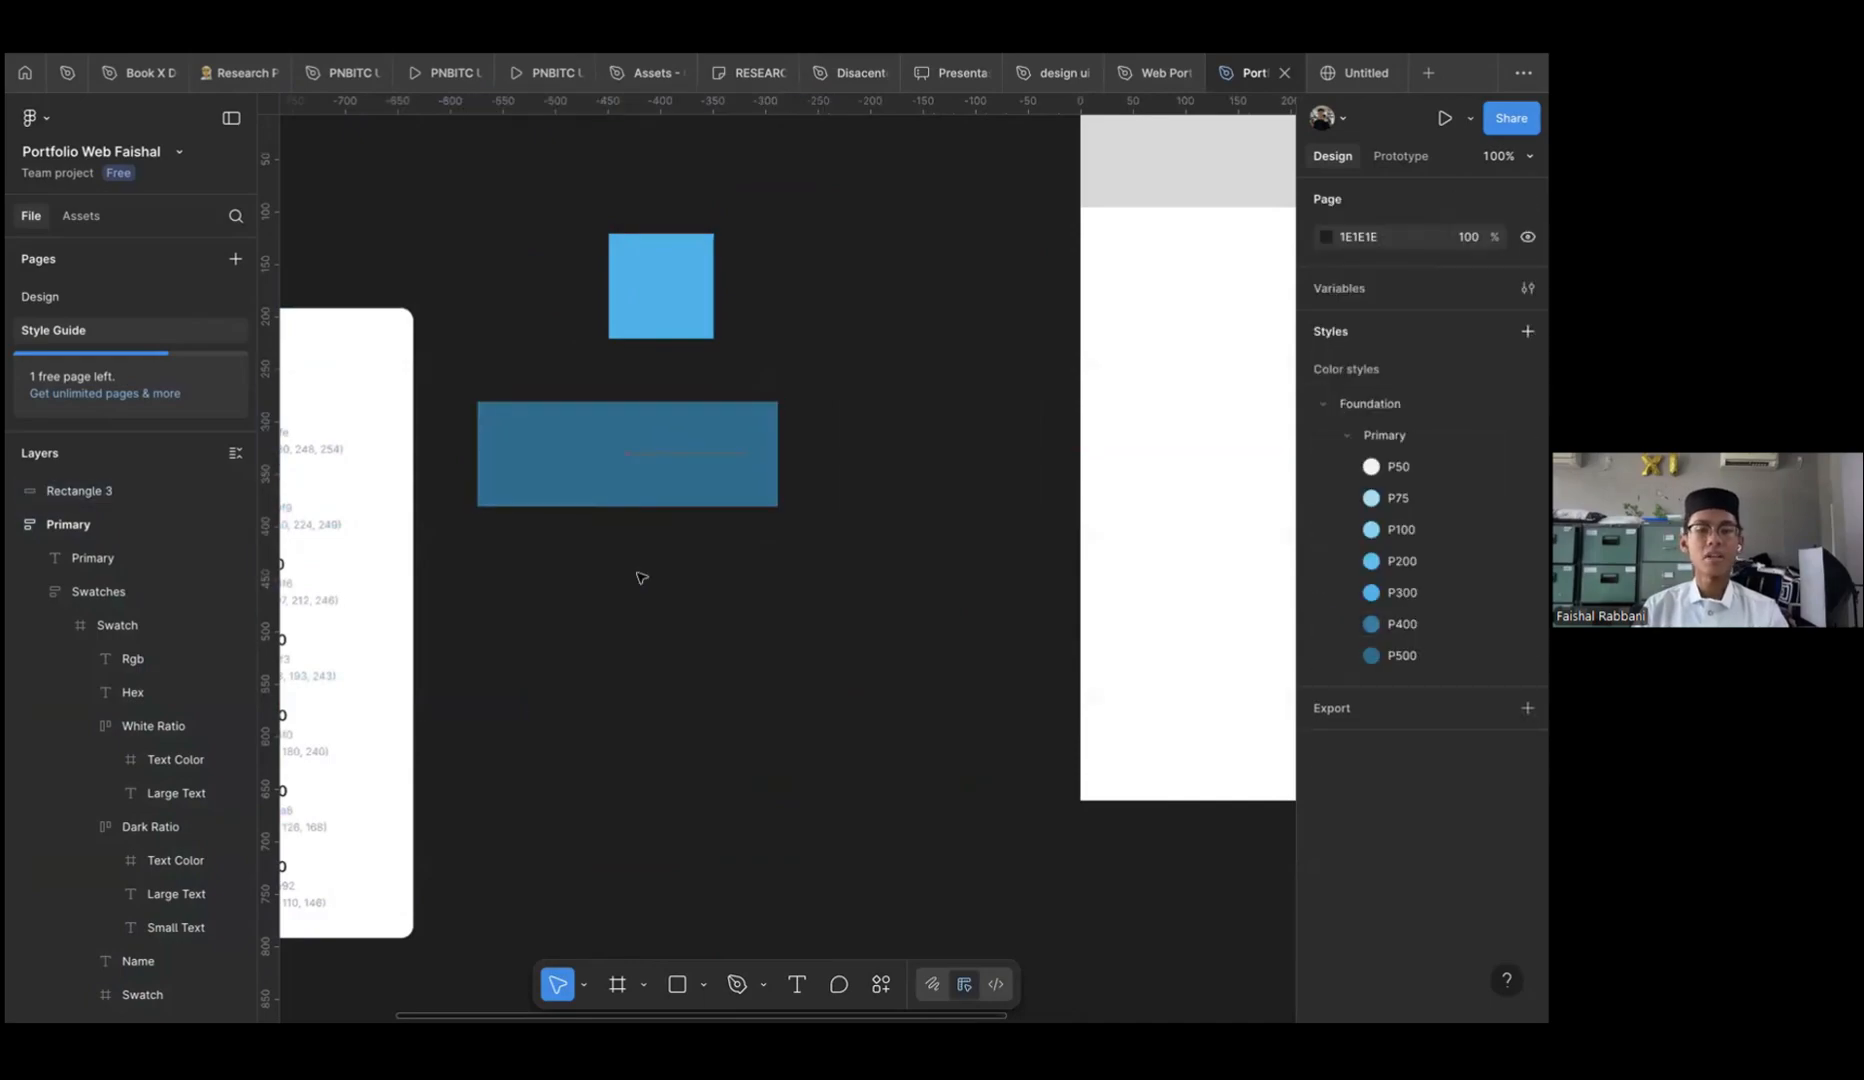
Place the Primary swatch frame inside the Color frame, below its gray header, at X 74 and Y 134
scroll(641, 578, right, 2)
scroll(641, 578, up, 1)
scroll(372, 249, left, 5)
scroll(372, 249, down, 2)
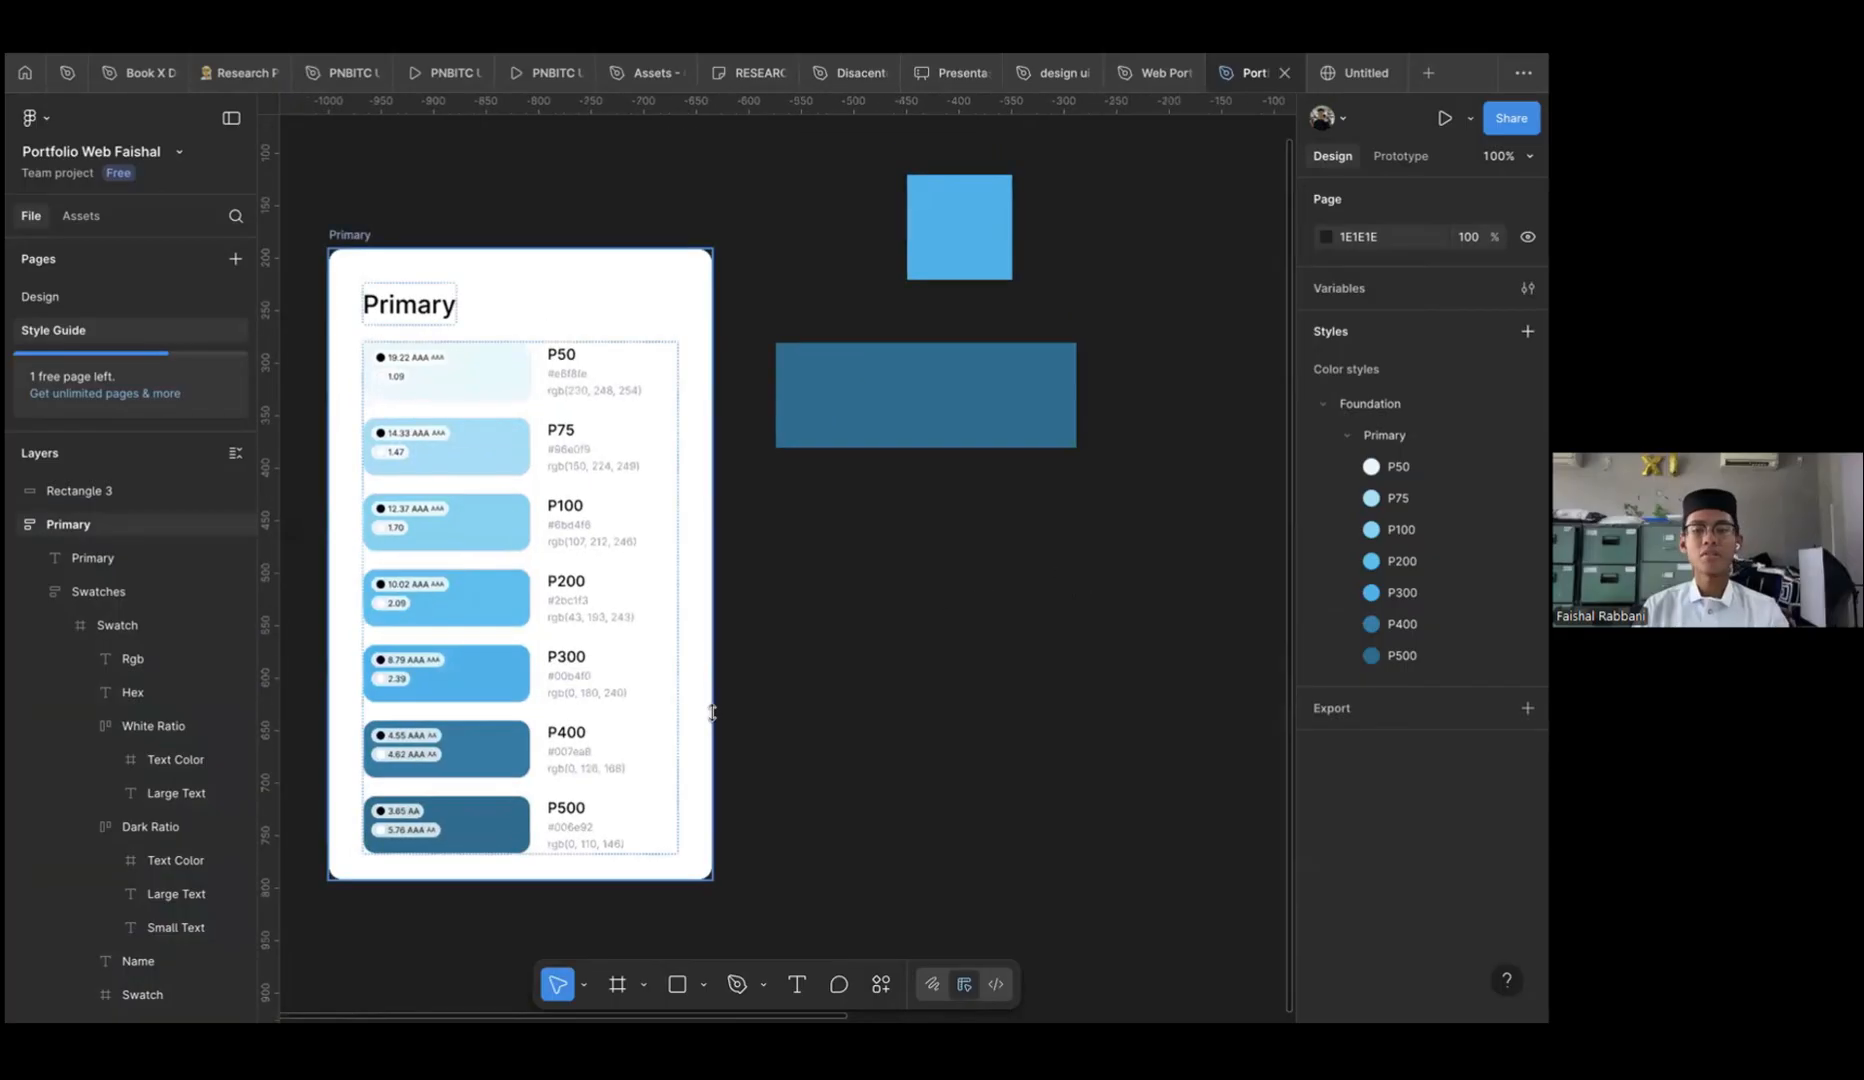
drag(634, 709, 1096, 406)
scroll(1096, 406, down, 2)
scroll(895, 791, right, 2)
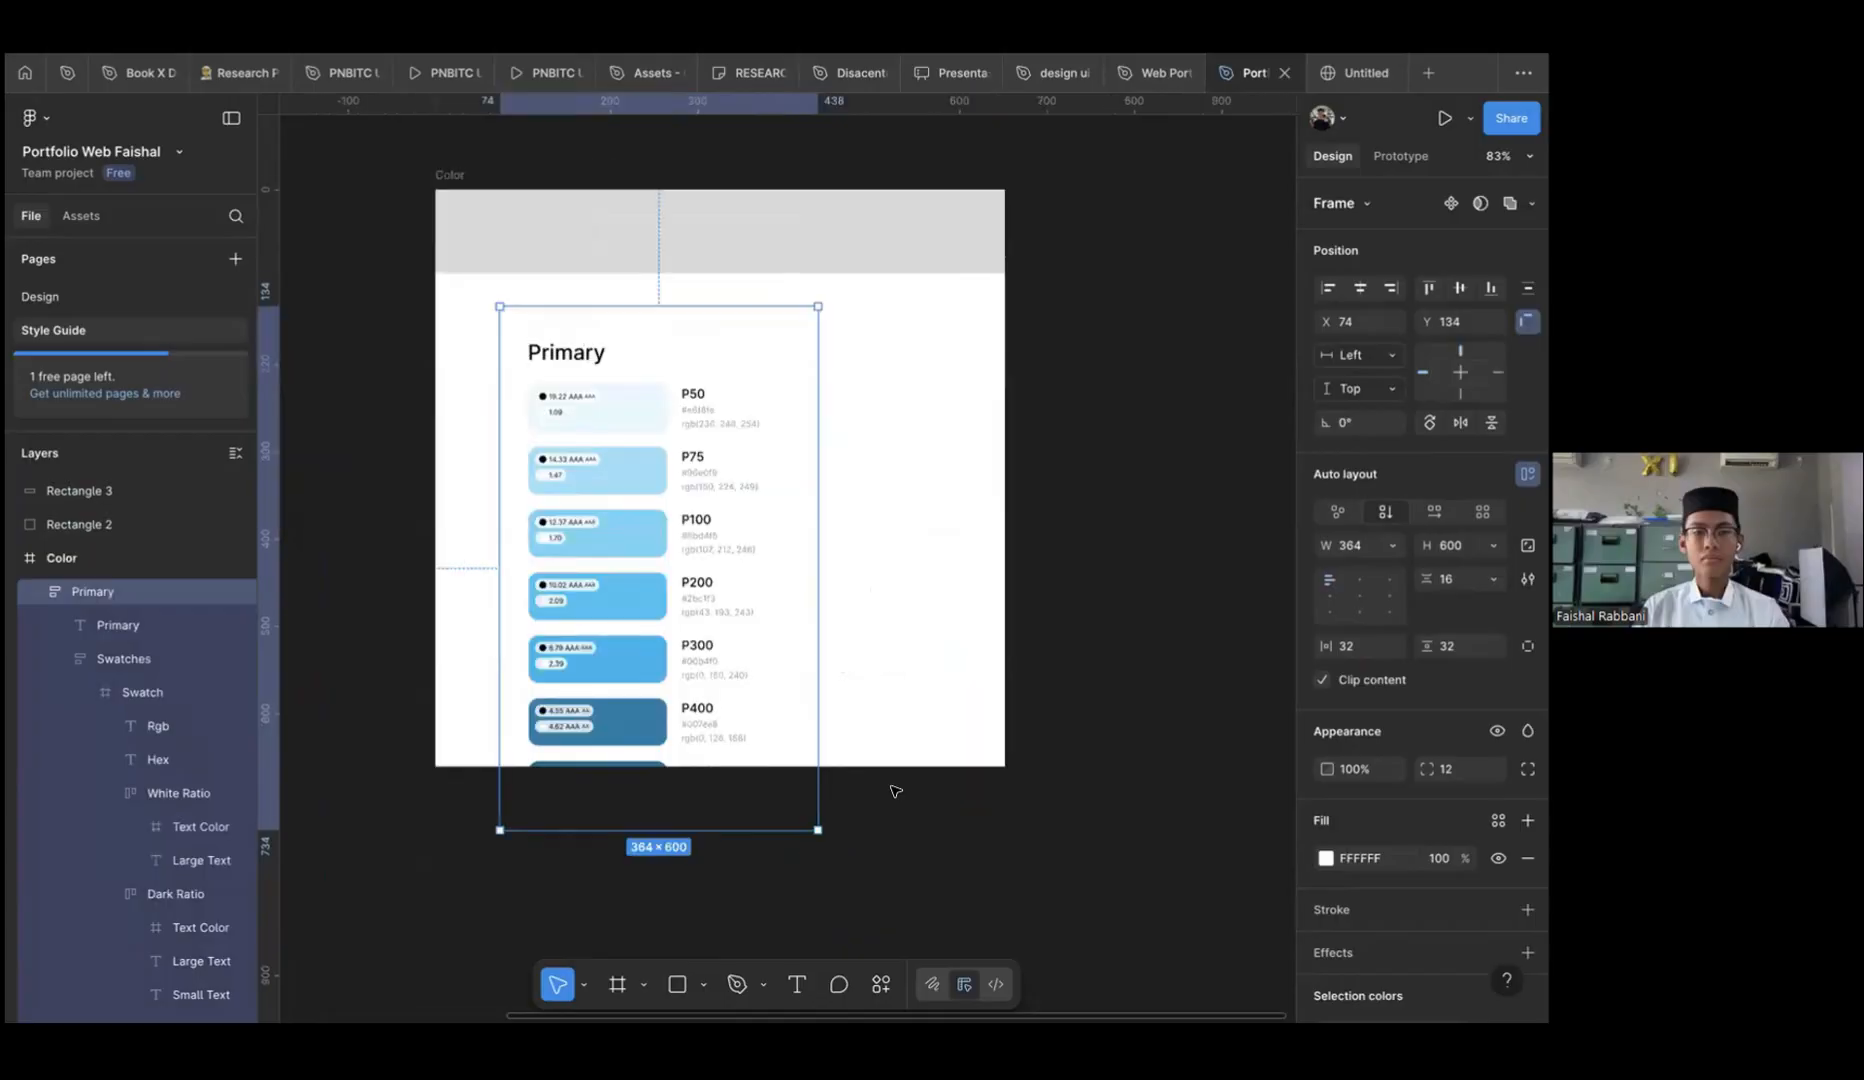
Extend the Color frame downward until the whole Primary palette fits inside, and deselect it
drag(868, 767, 868, 948)
click(1095, 811)
scroll(1095, 811, down, 2)
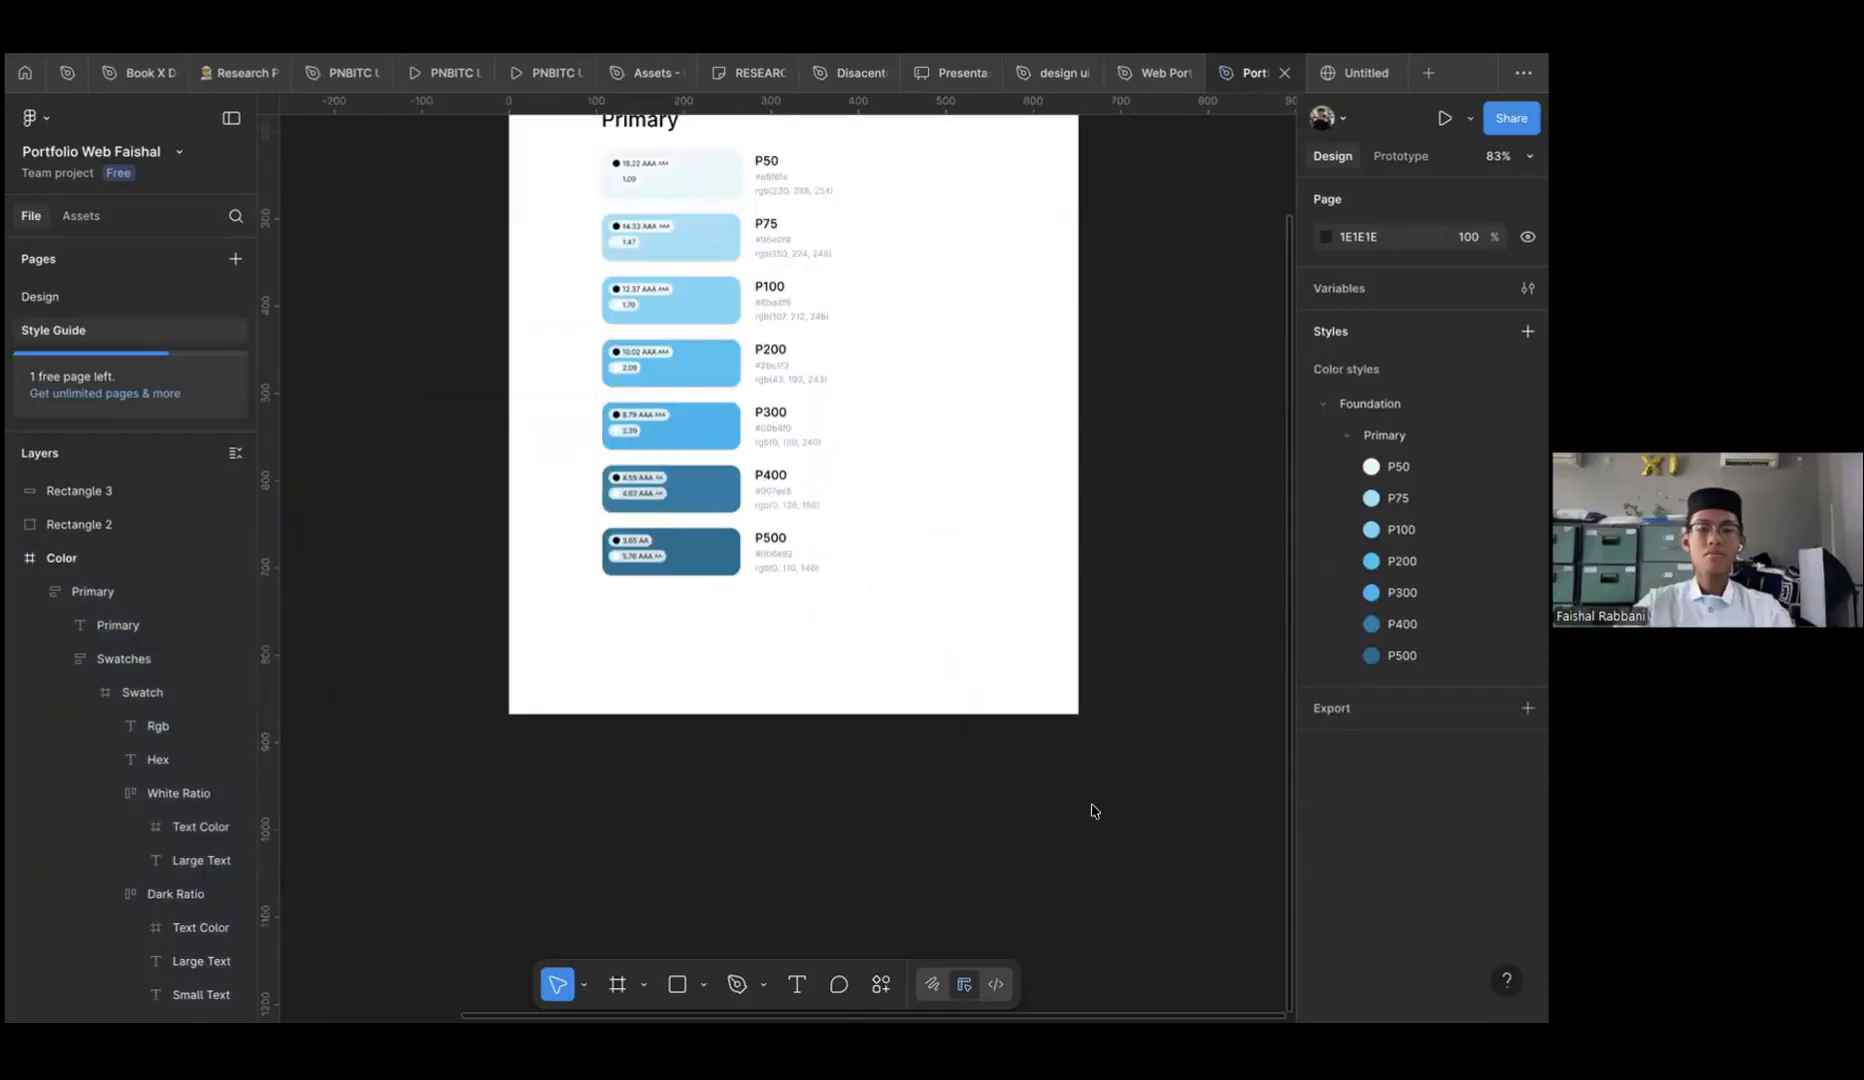
Run the Foundation: Color Generator plugin again and move its window clear of the Color frame's empty area
key(super+k)
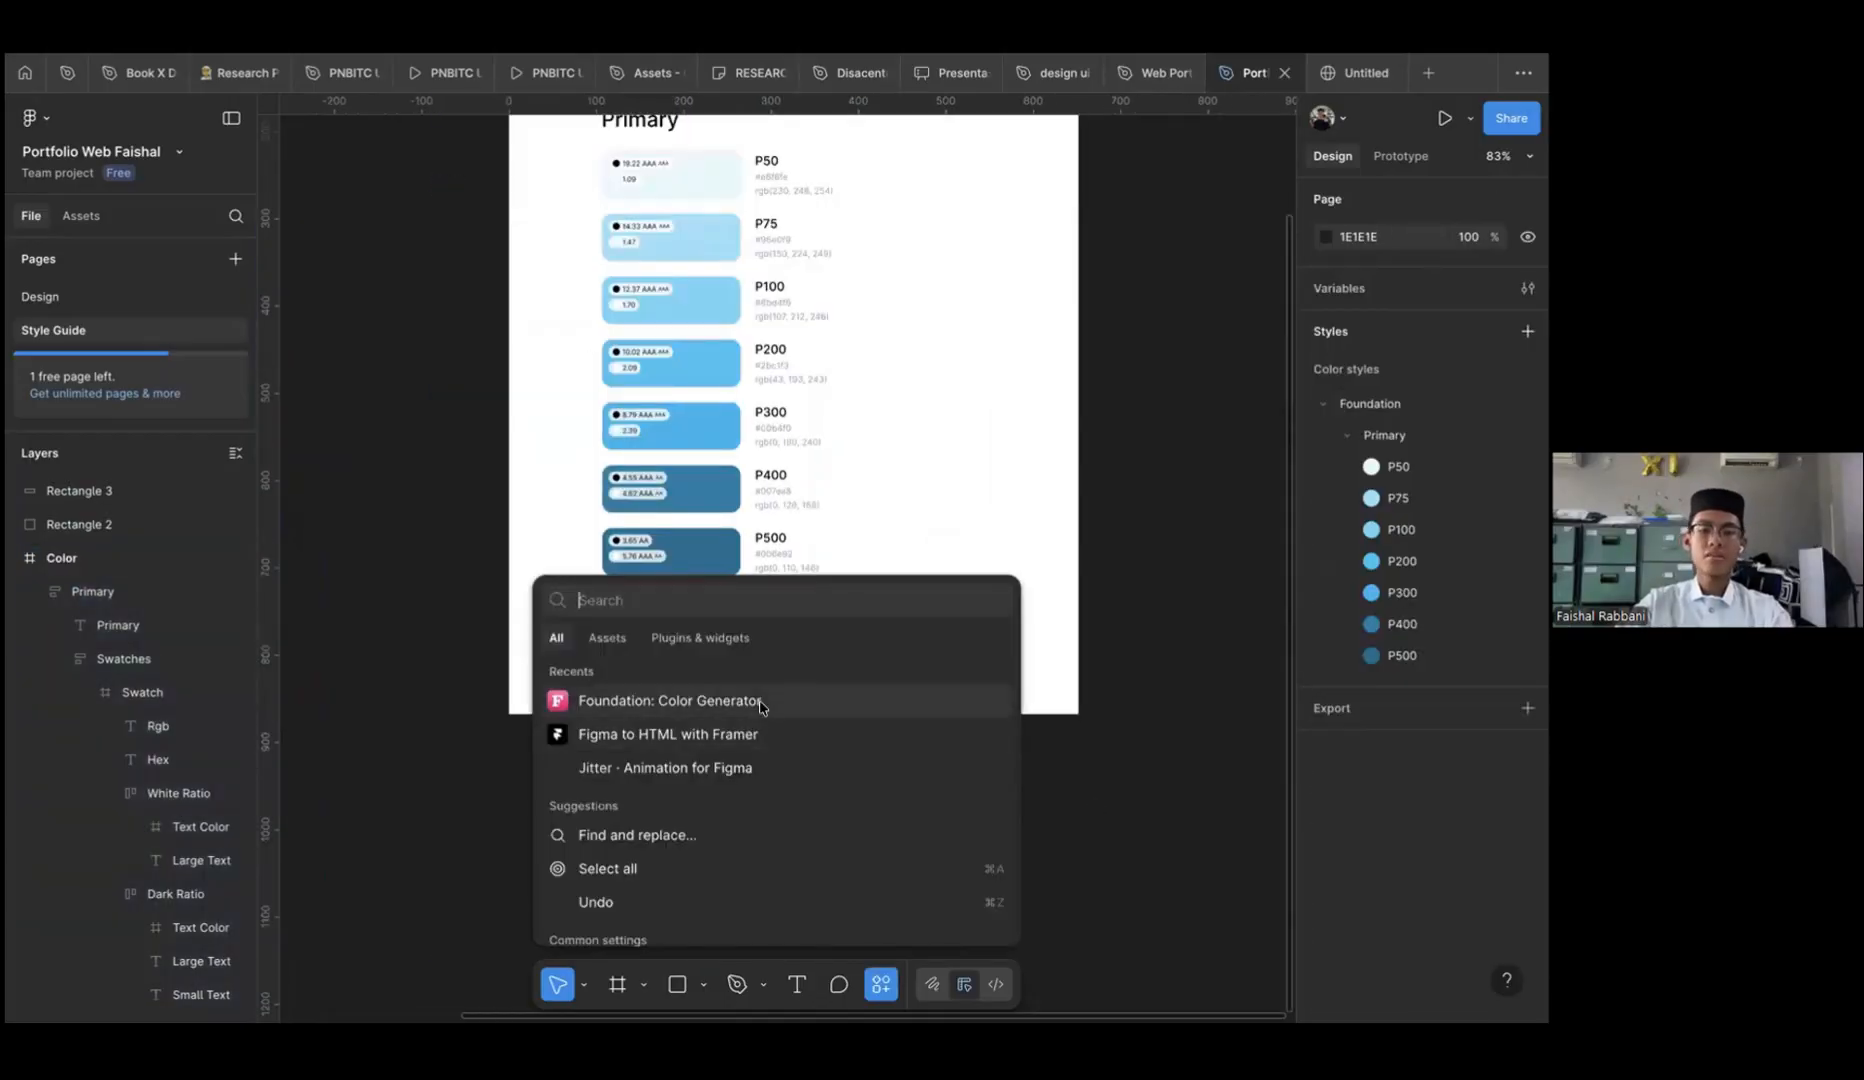
click(760, 704)
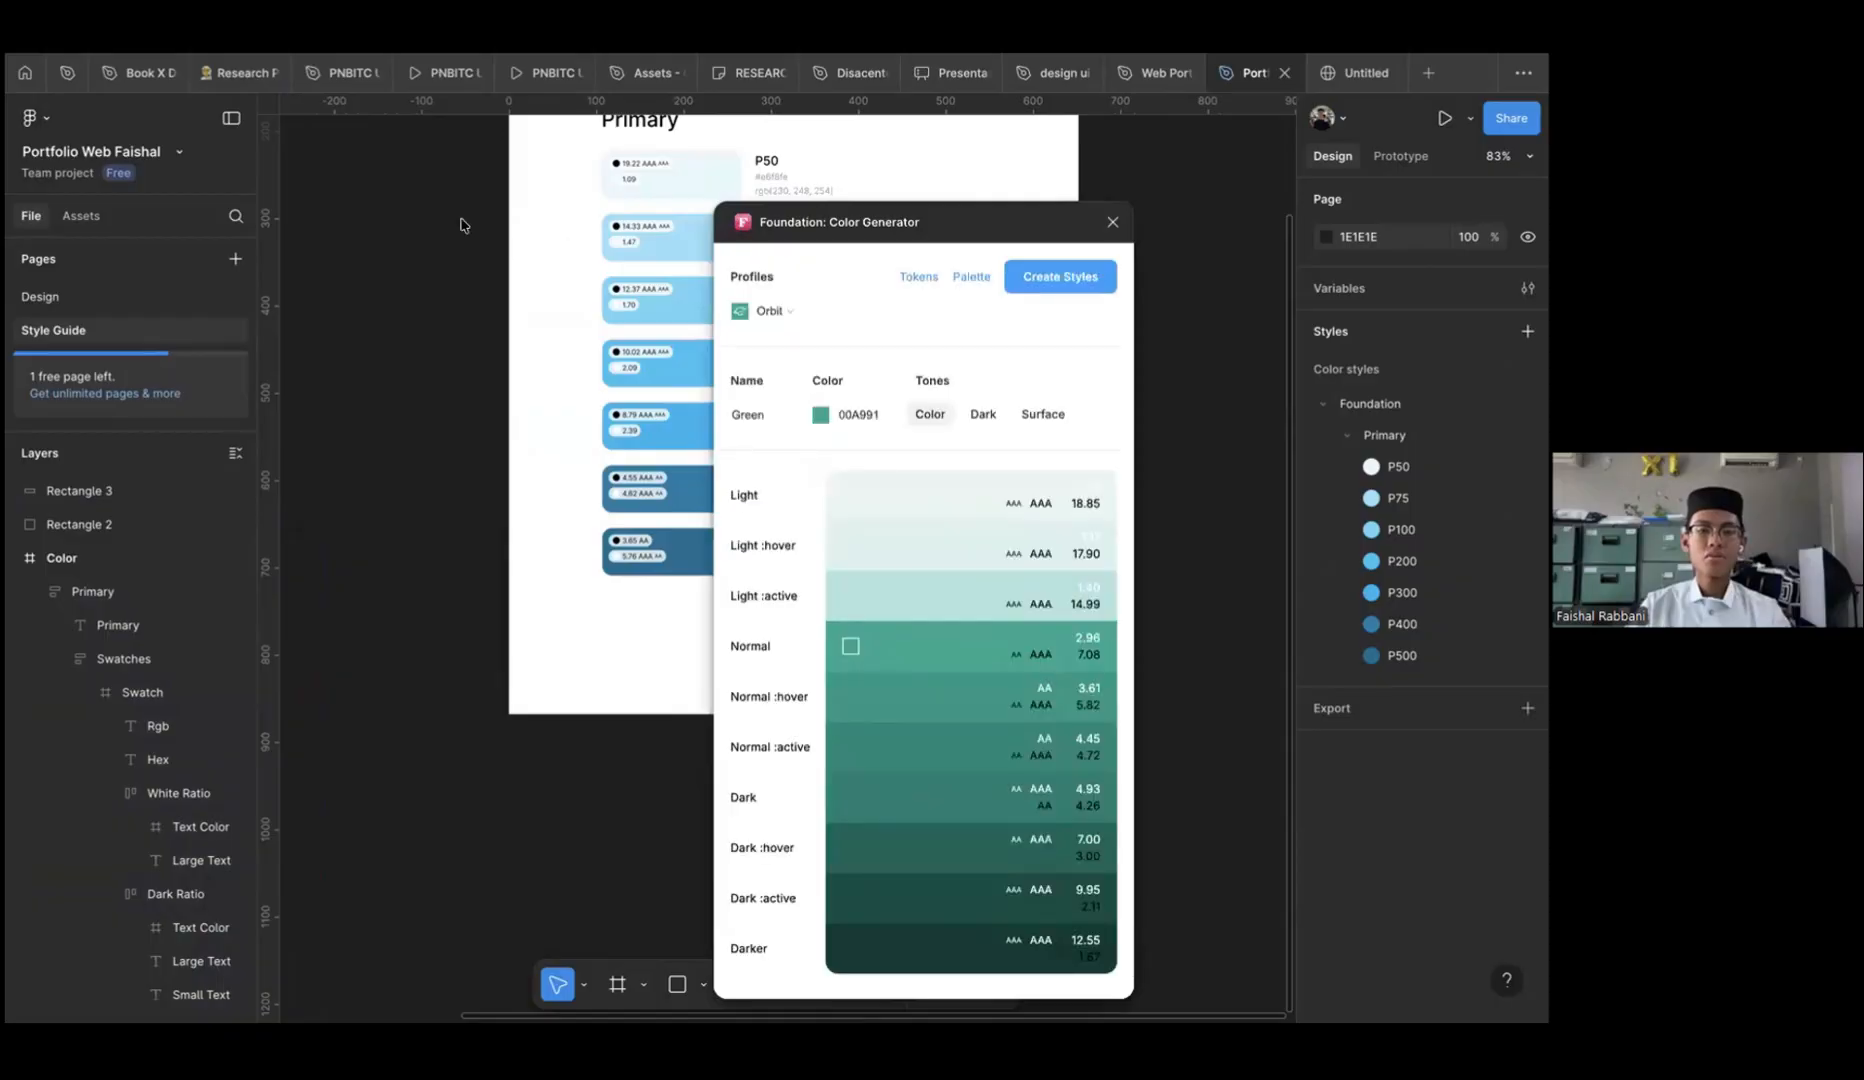
drag(751, 229, 461, 224)
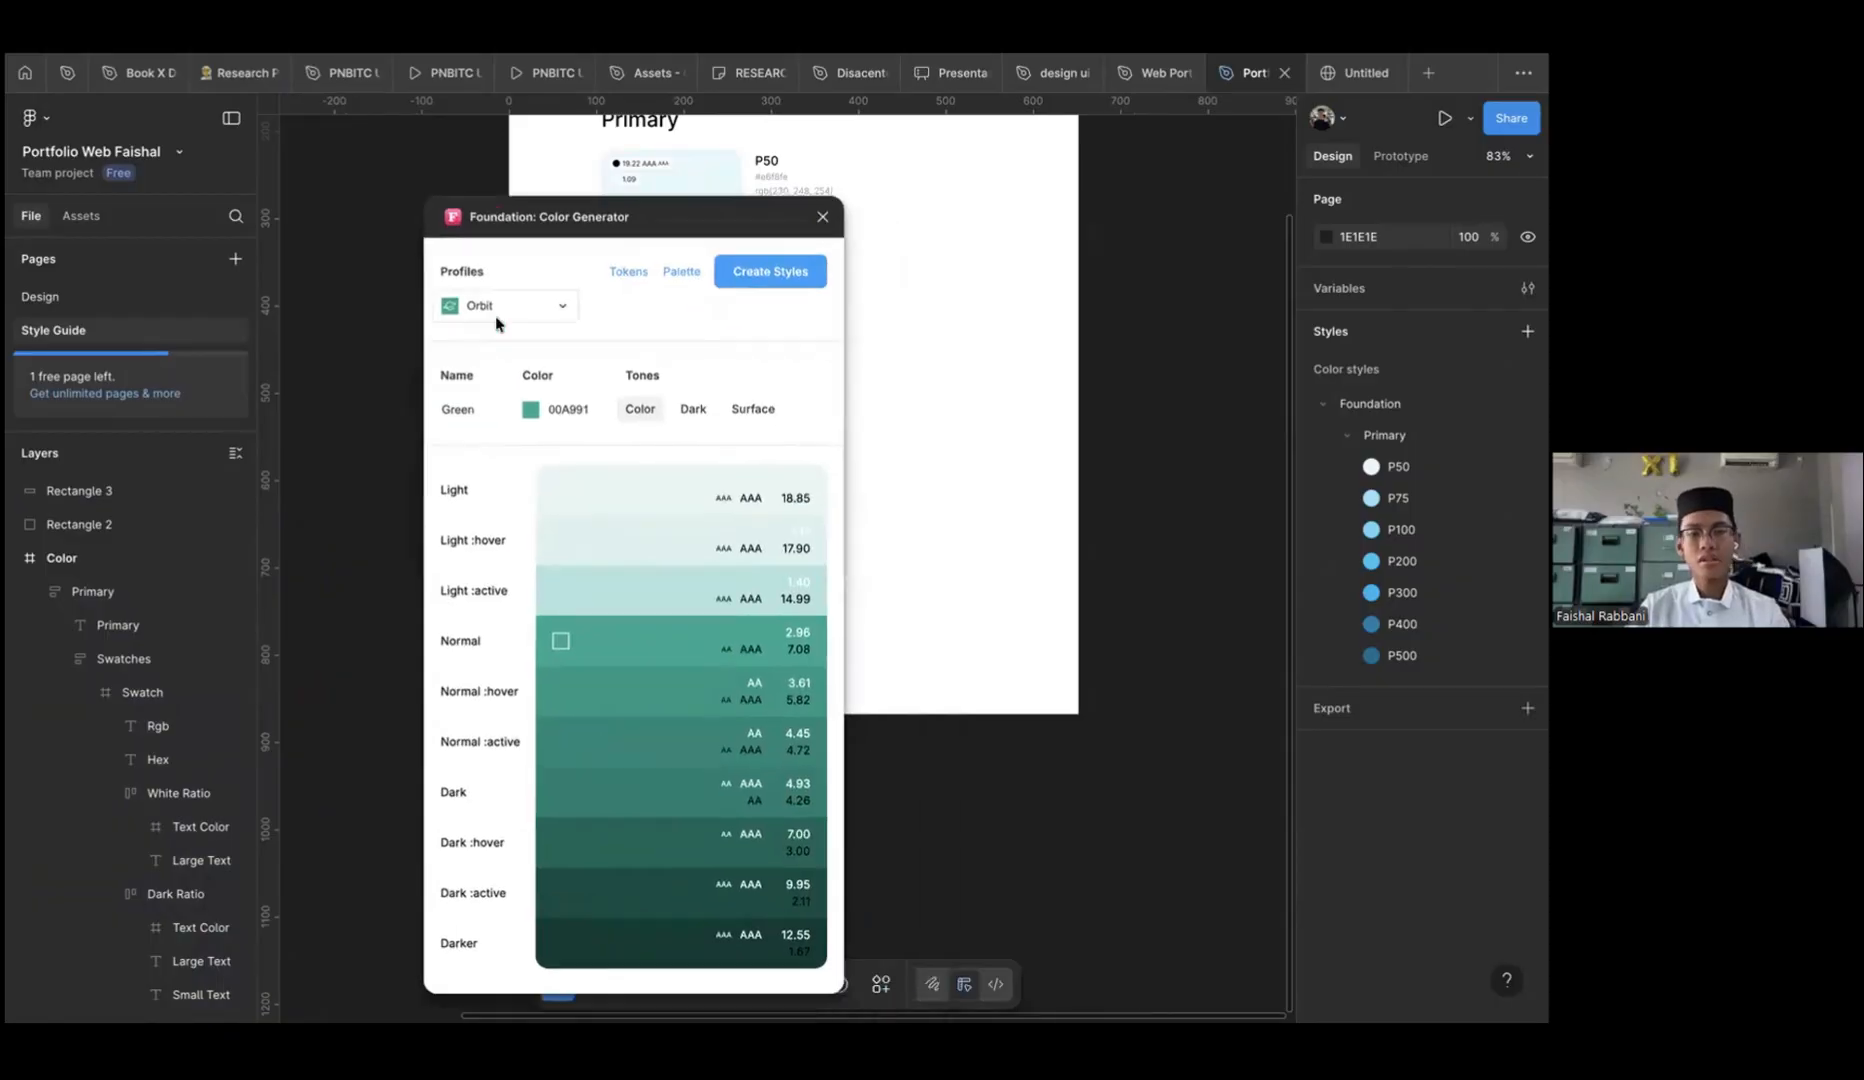
Preview the Material profile for the new palette and settle on the Atlassian profile
click(496, 320)
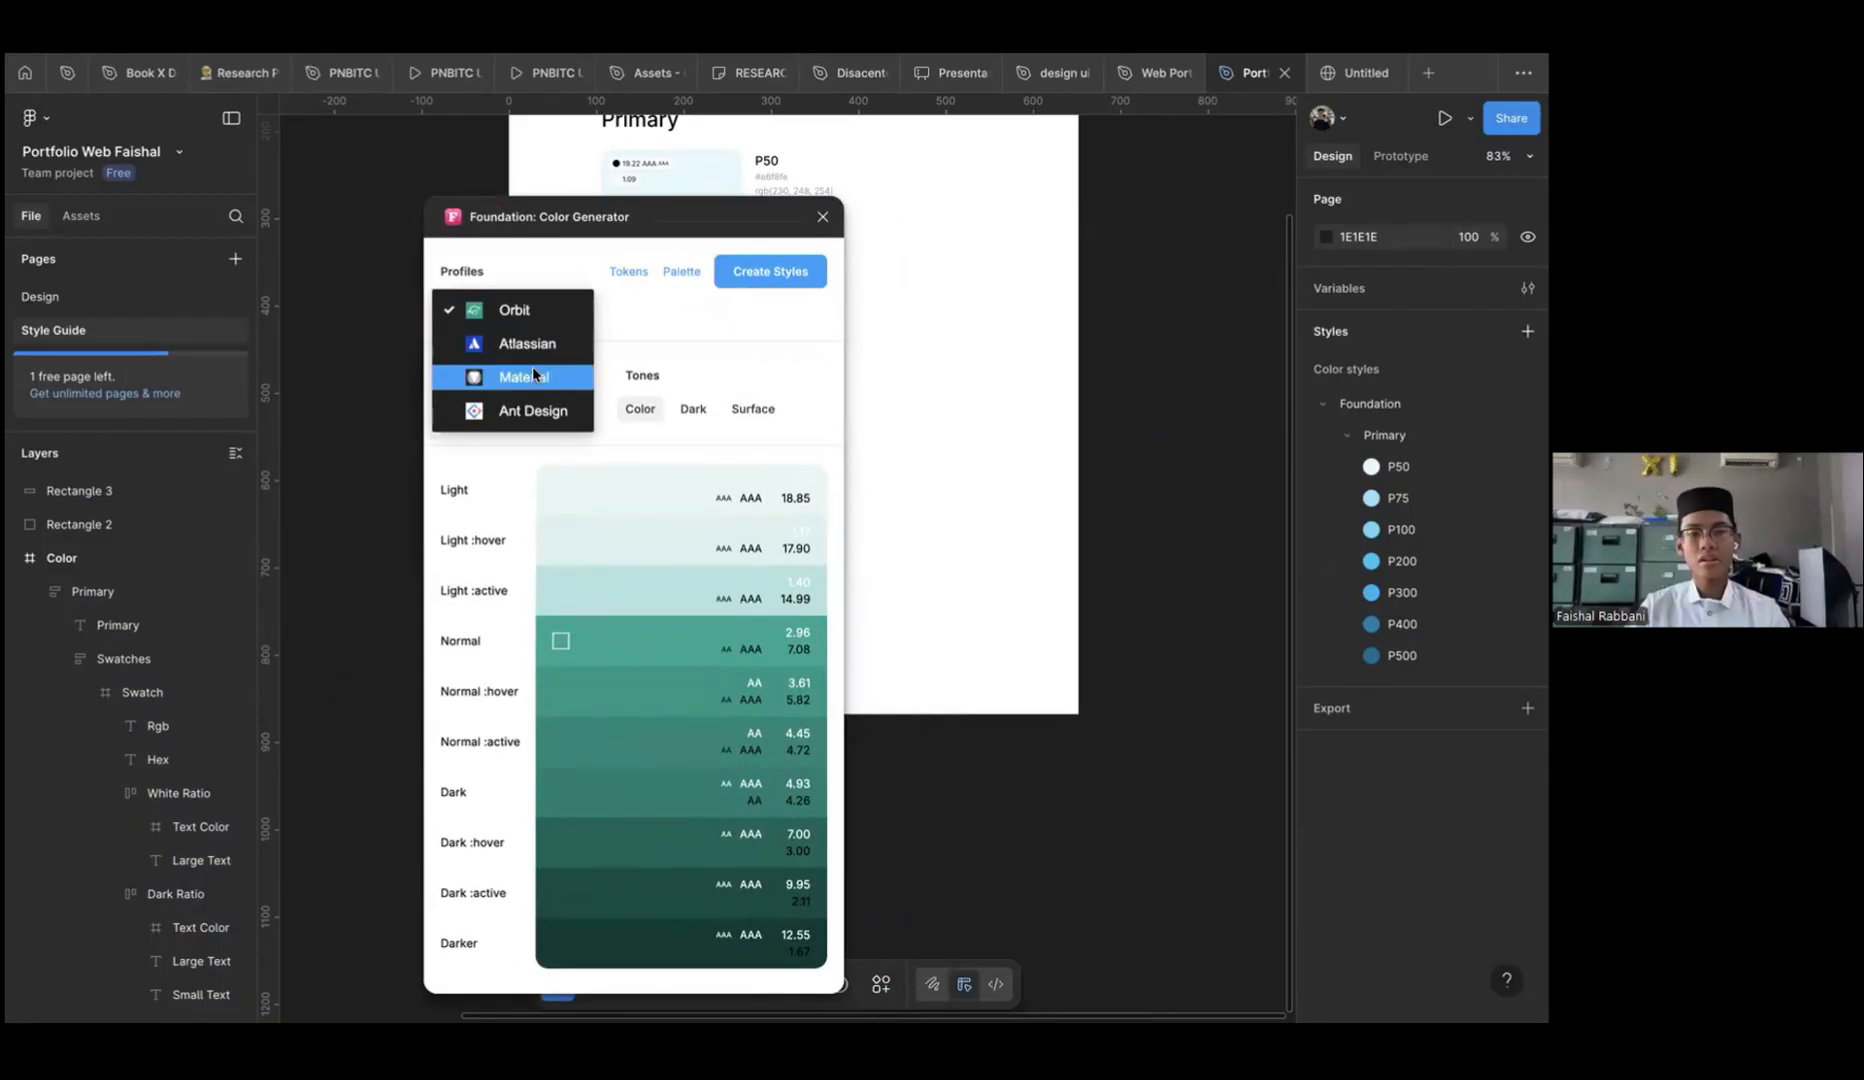
click(532, 376)
click(508, 320)
click(560, 347)
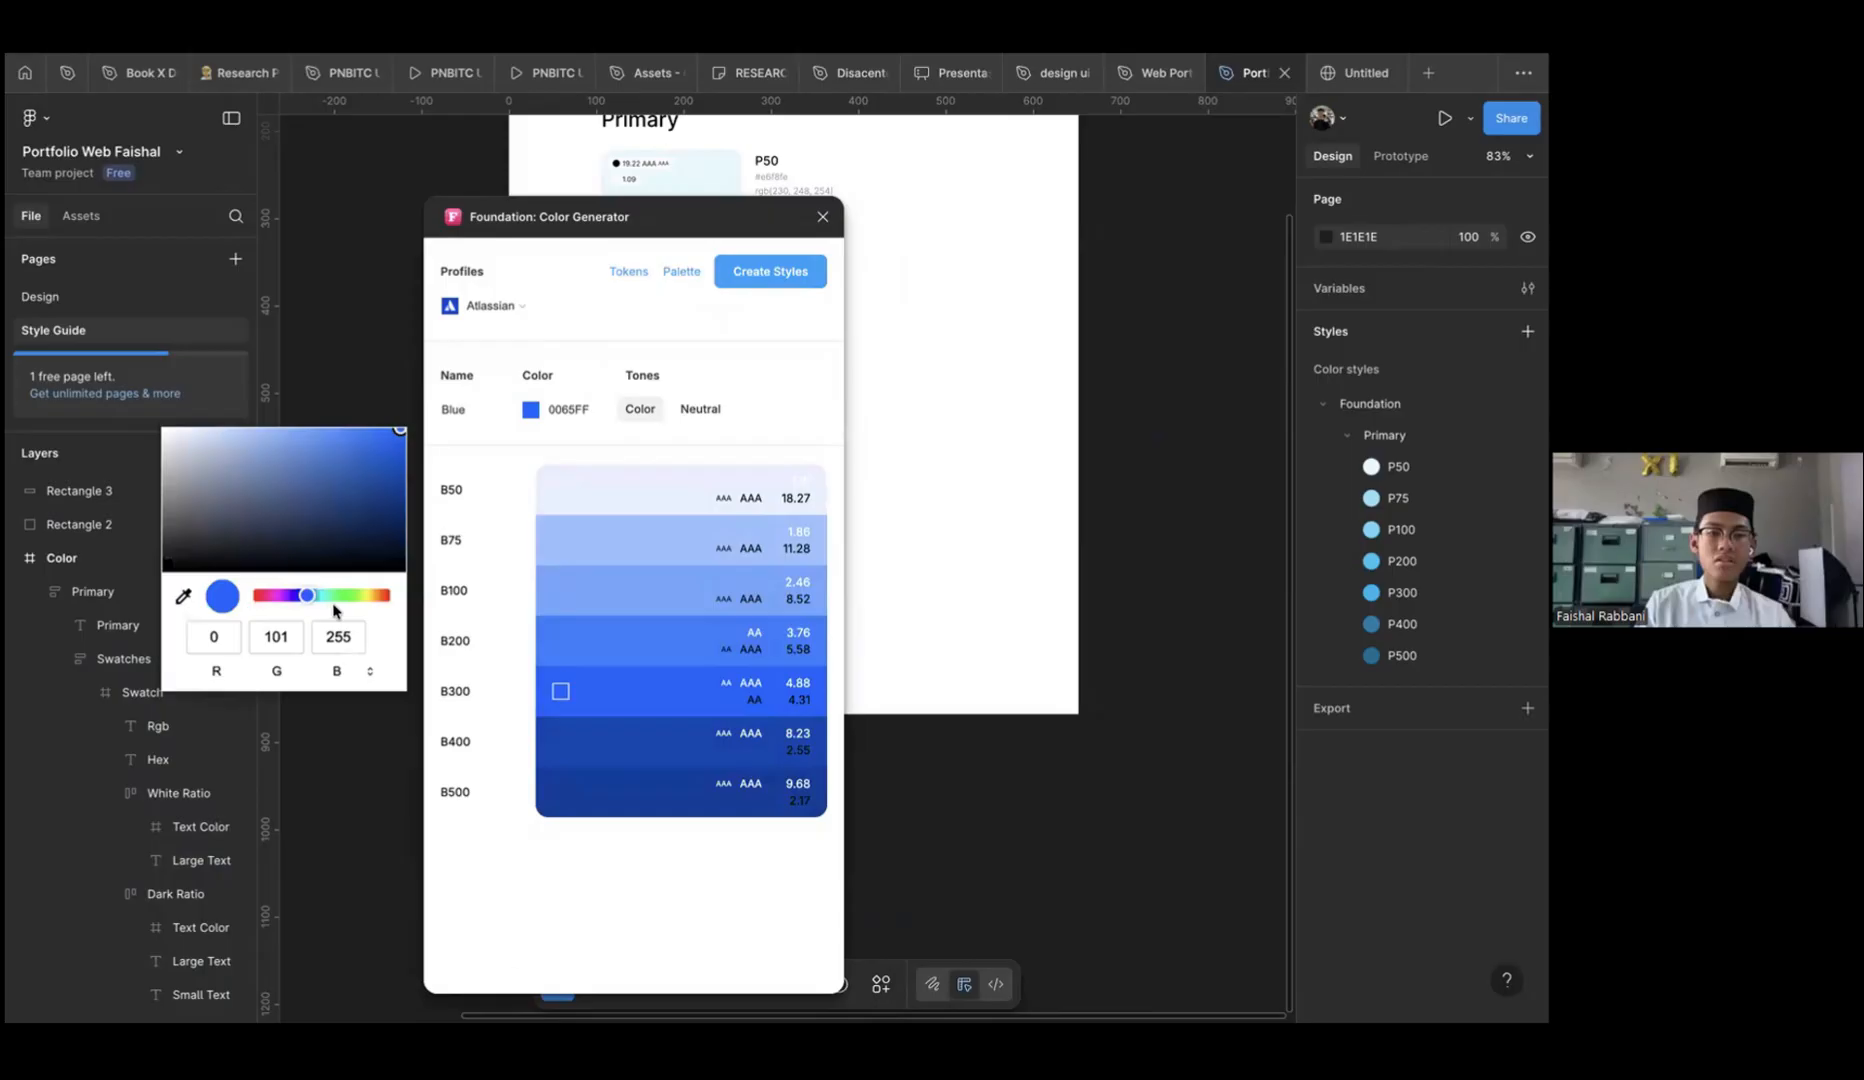
Pick a darker green, 00B386, as the new palette's base color
click(333, 600)
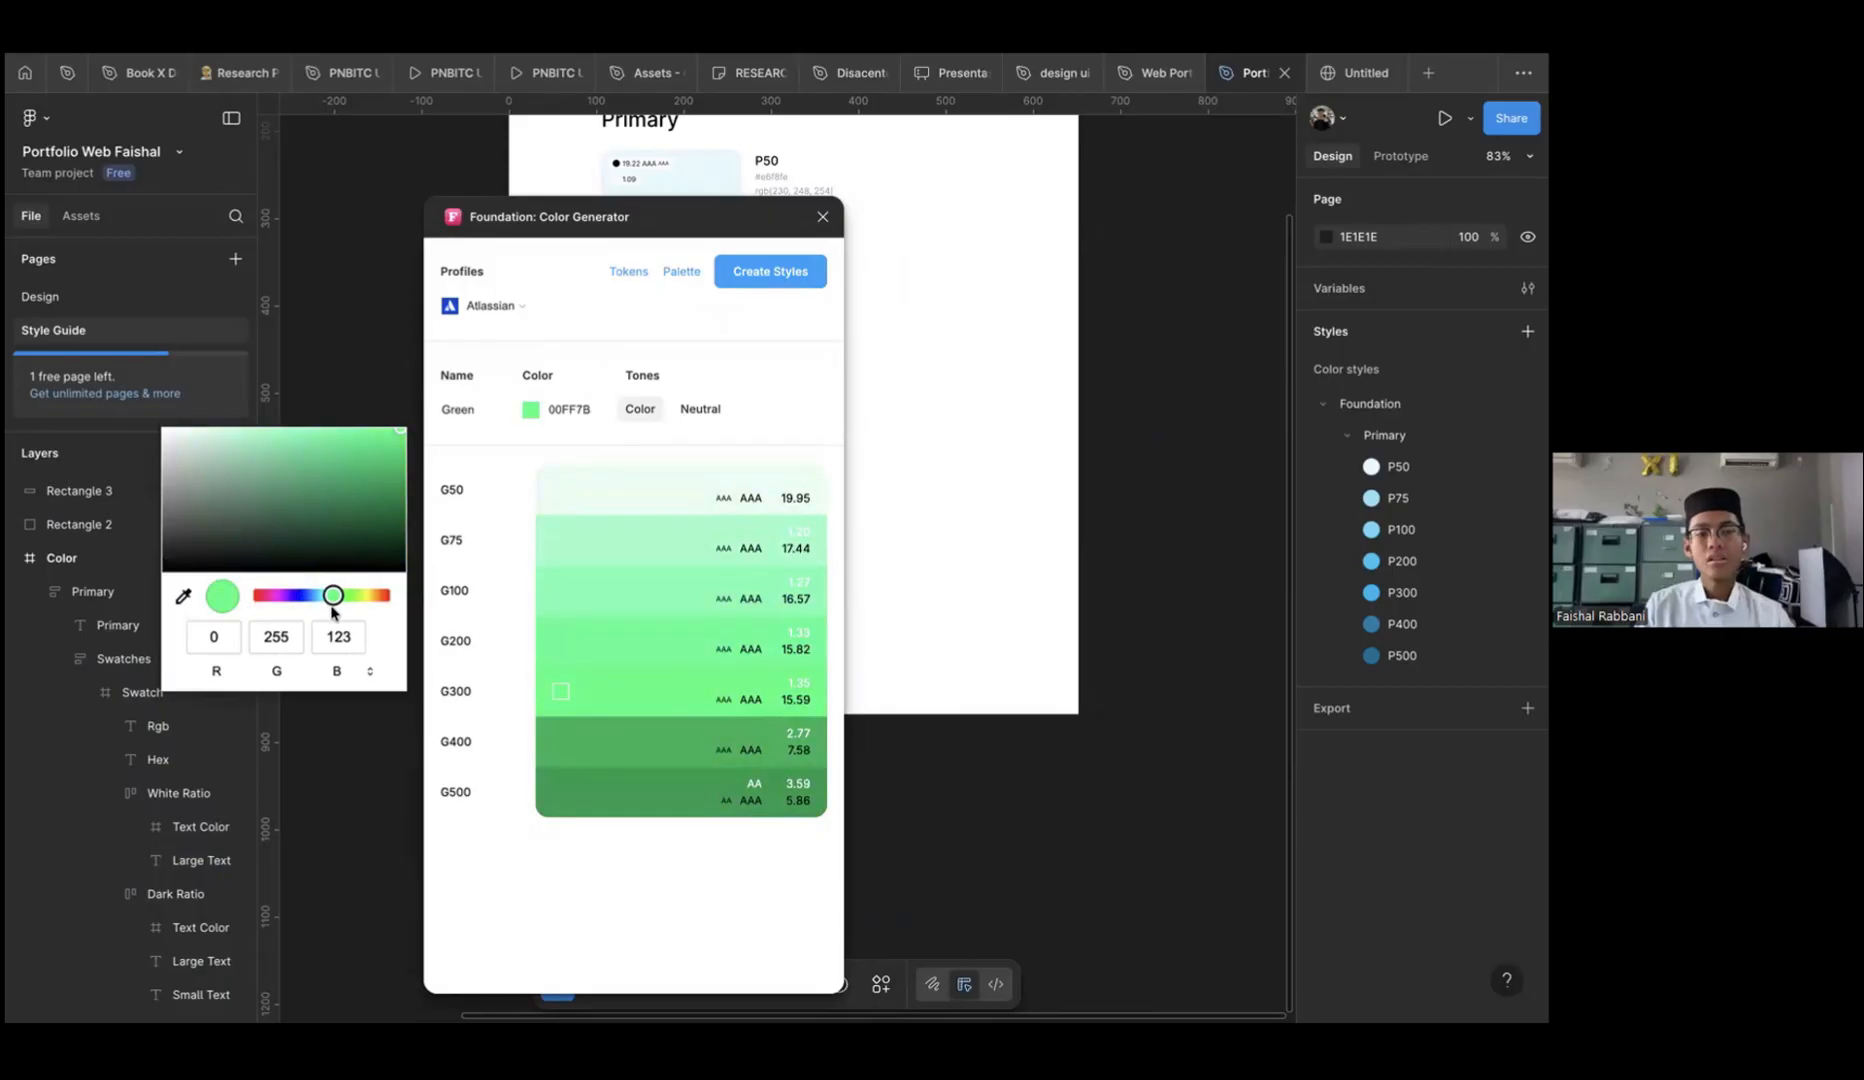
drag(333, 611, 331, 611)
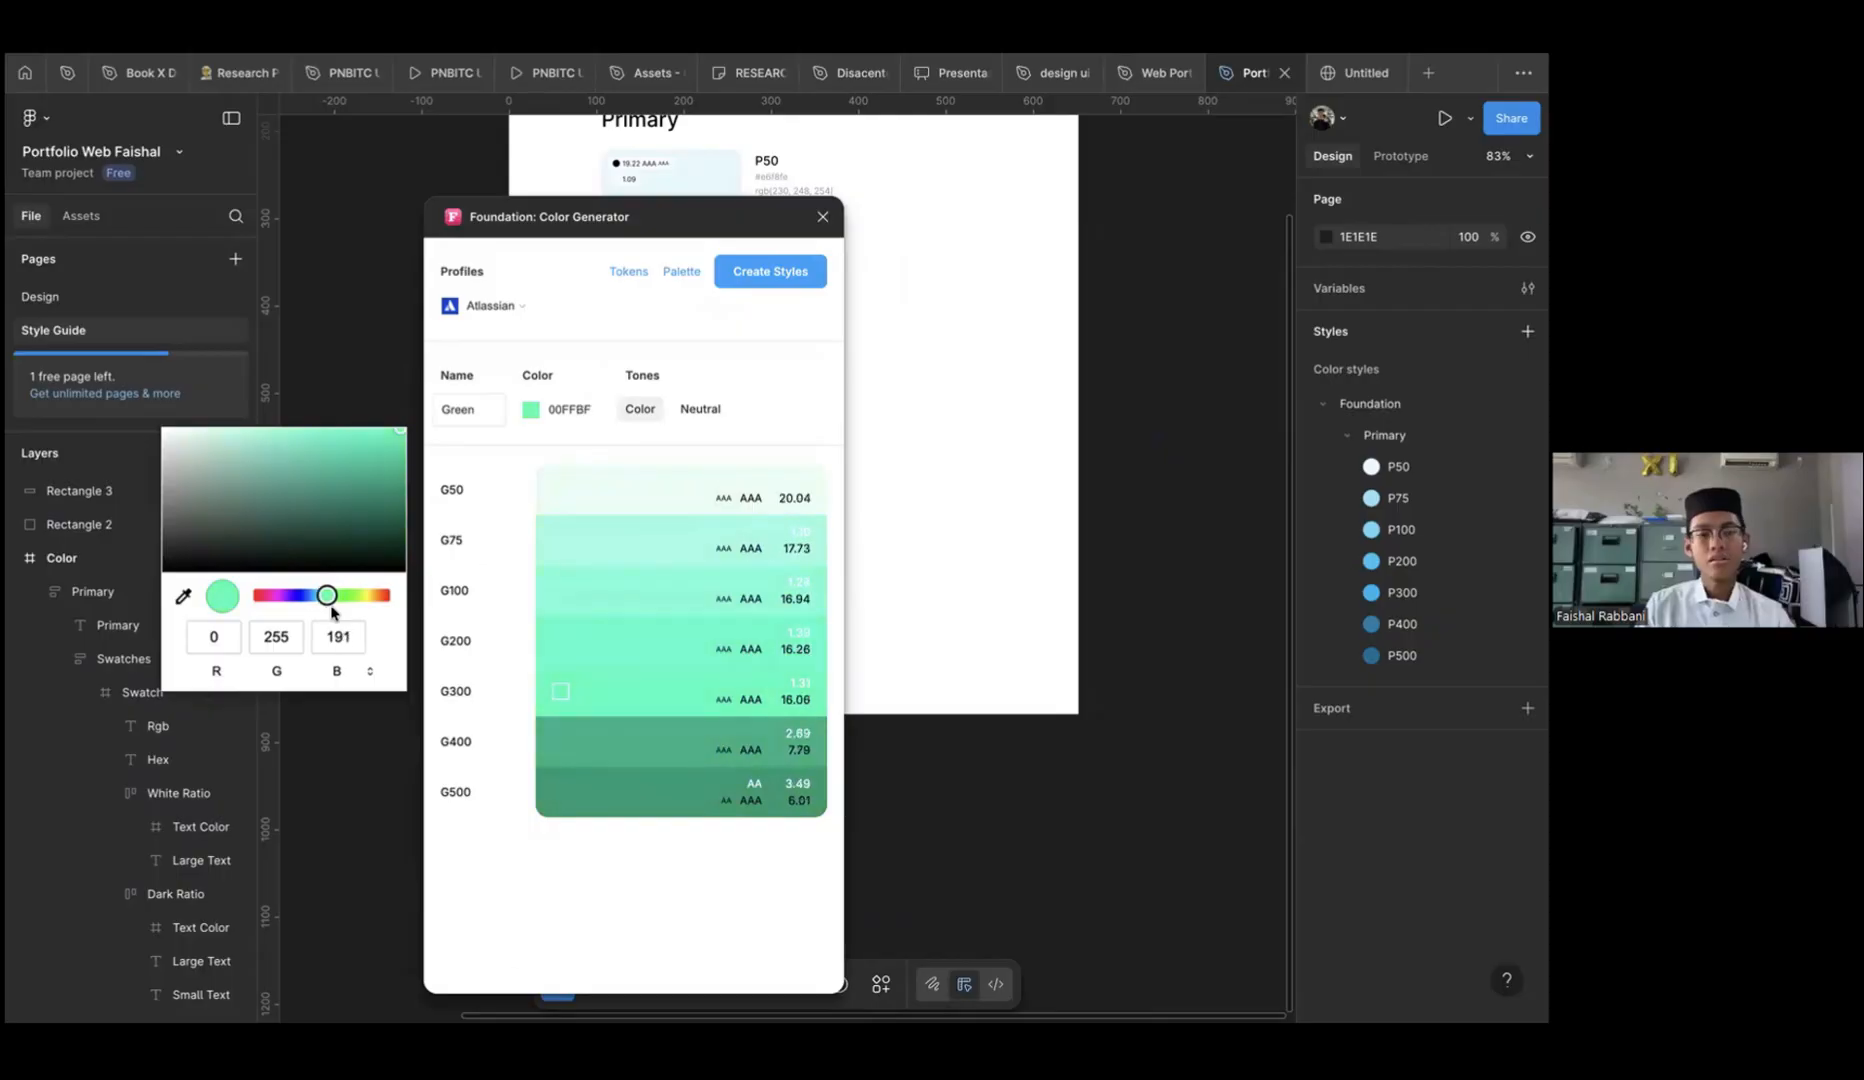
drag(401, 432, 404, 471)
Name the generated green palette Secondary
click(468, 410)
text(S)
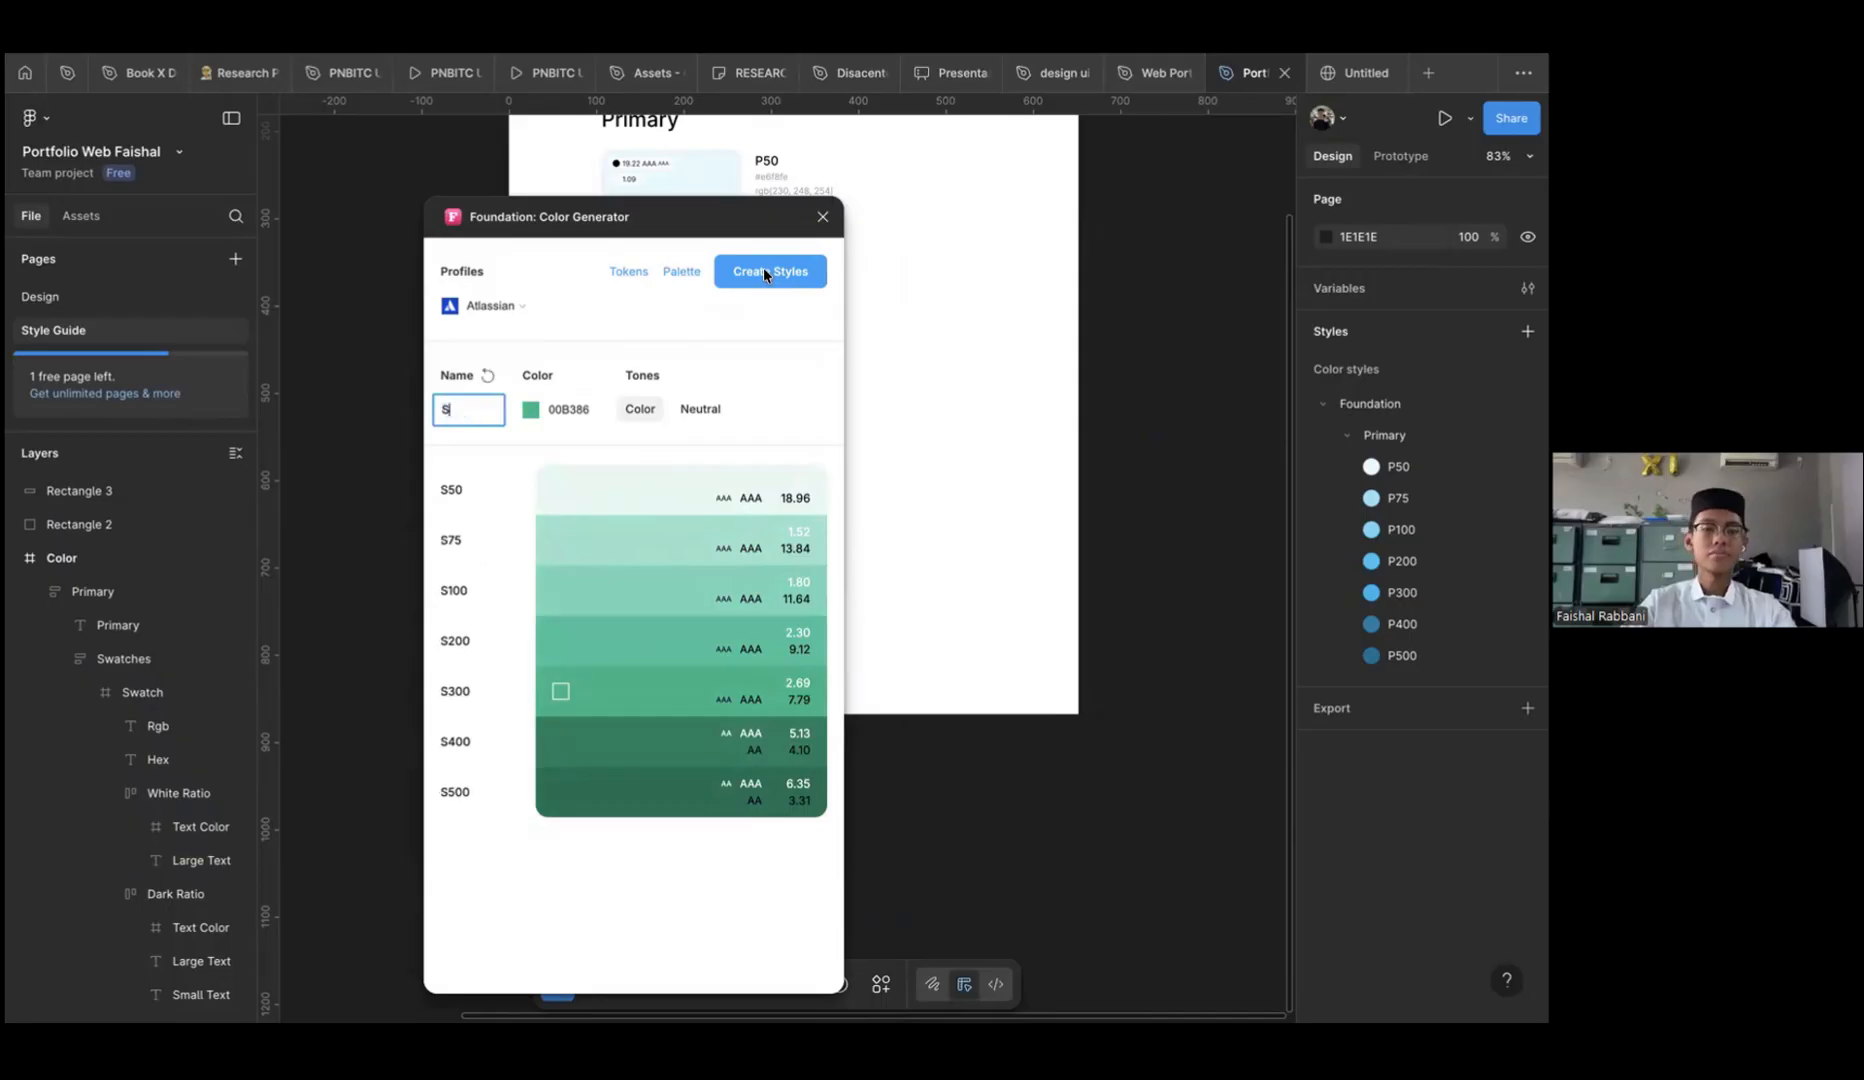
text(econdary)
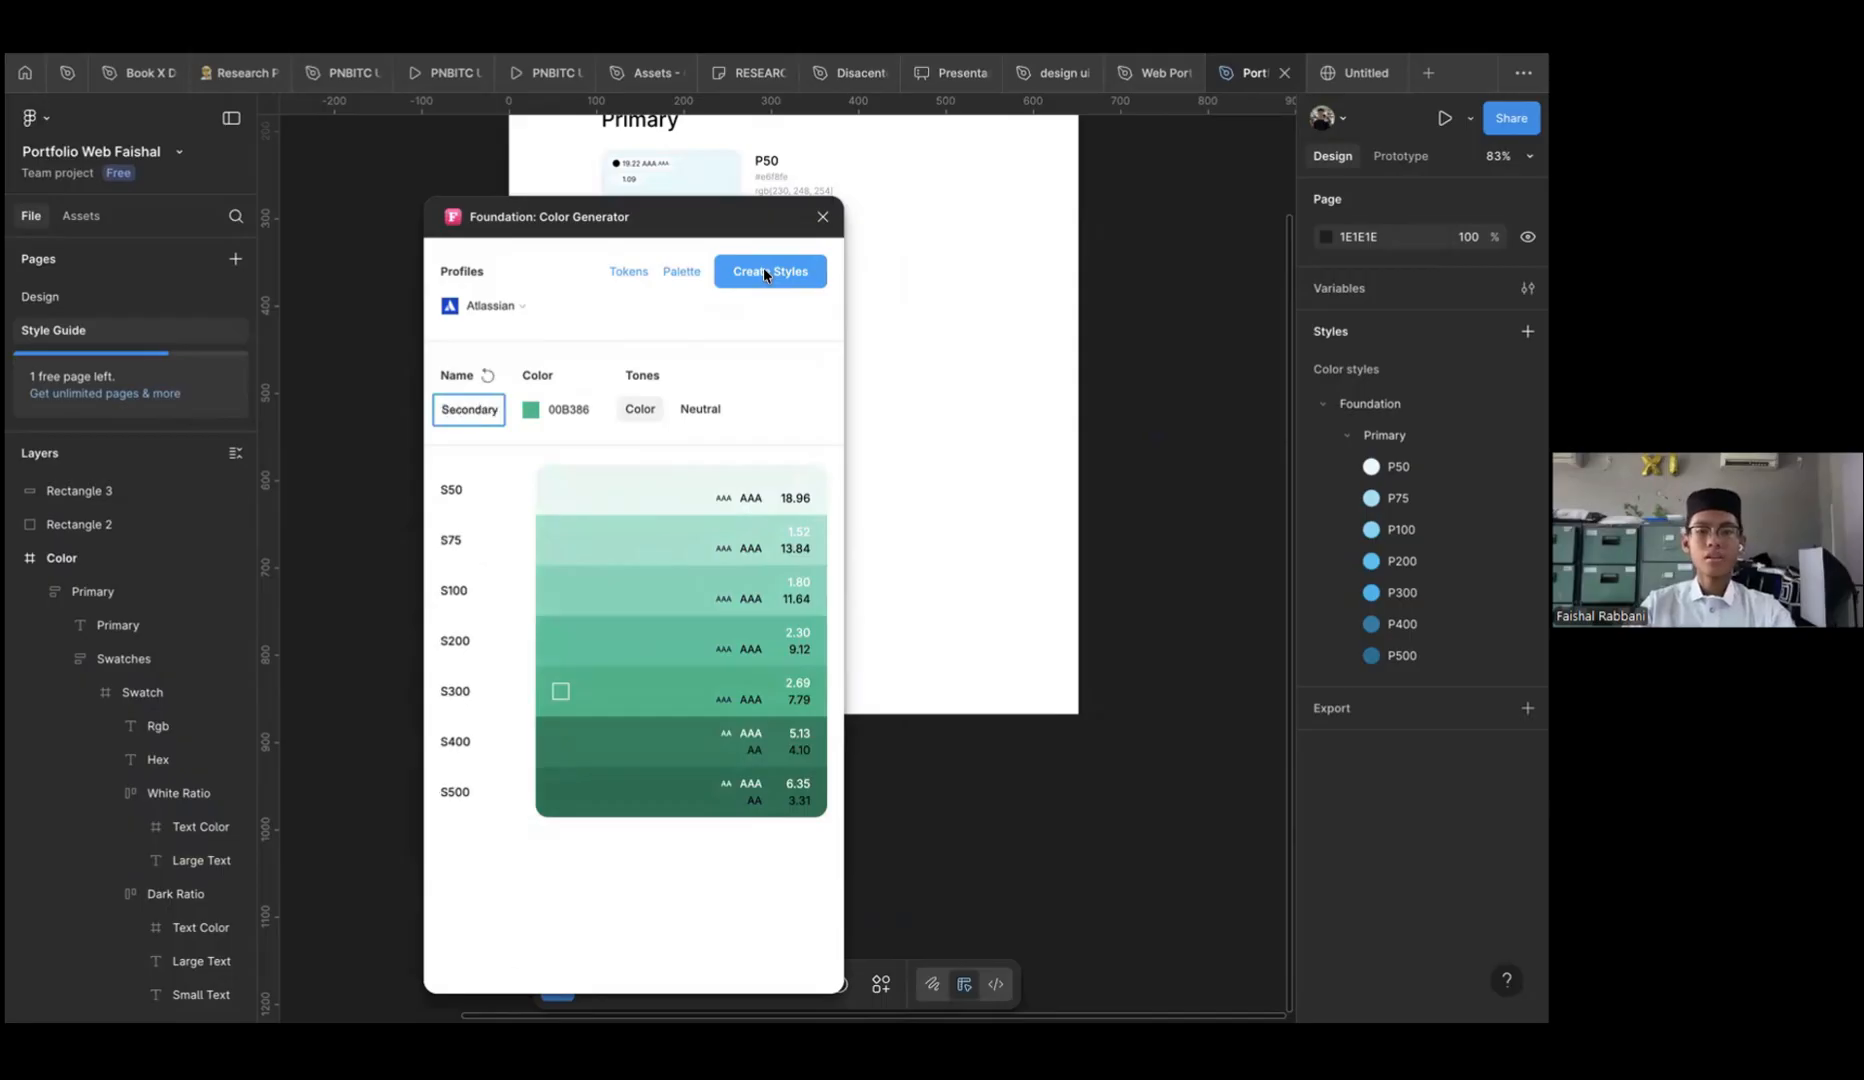
Create color styles from the Secondary palette and place its generated swatch sheet on the canvas above the Color frame
click(764, 270)
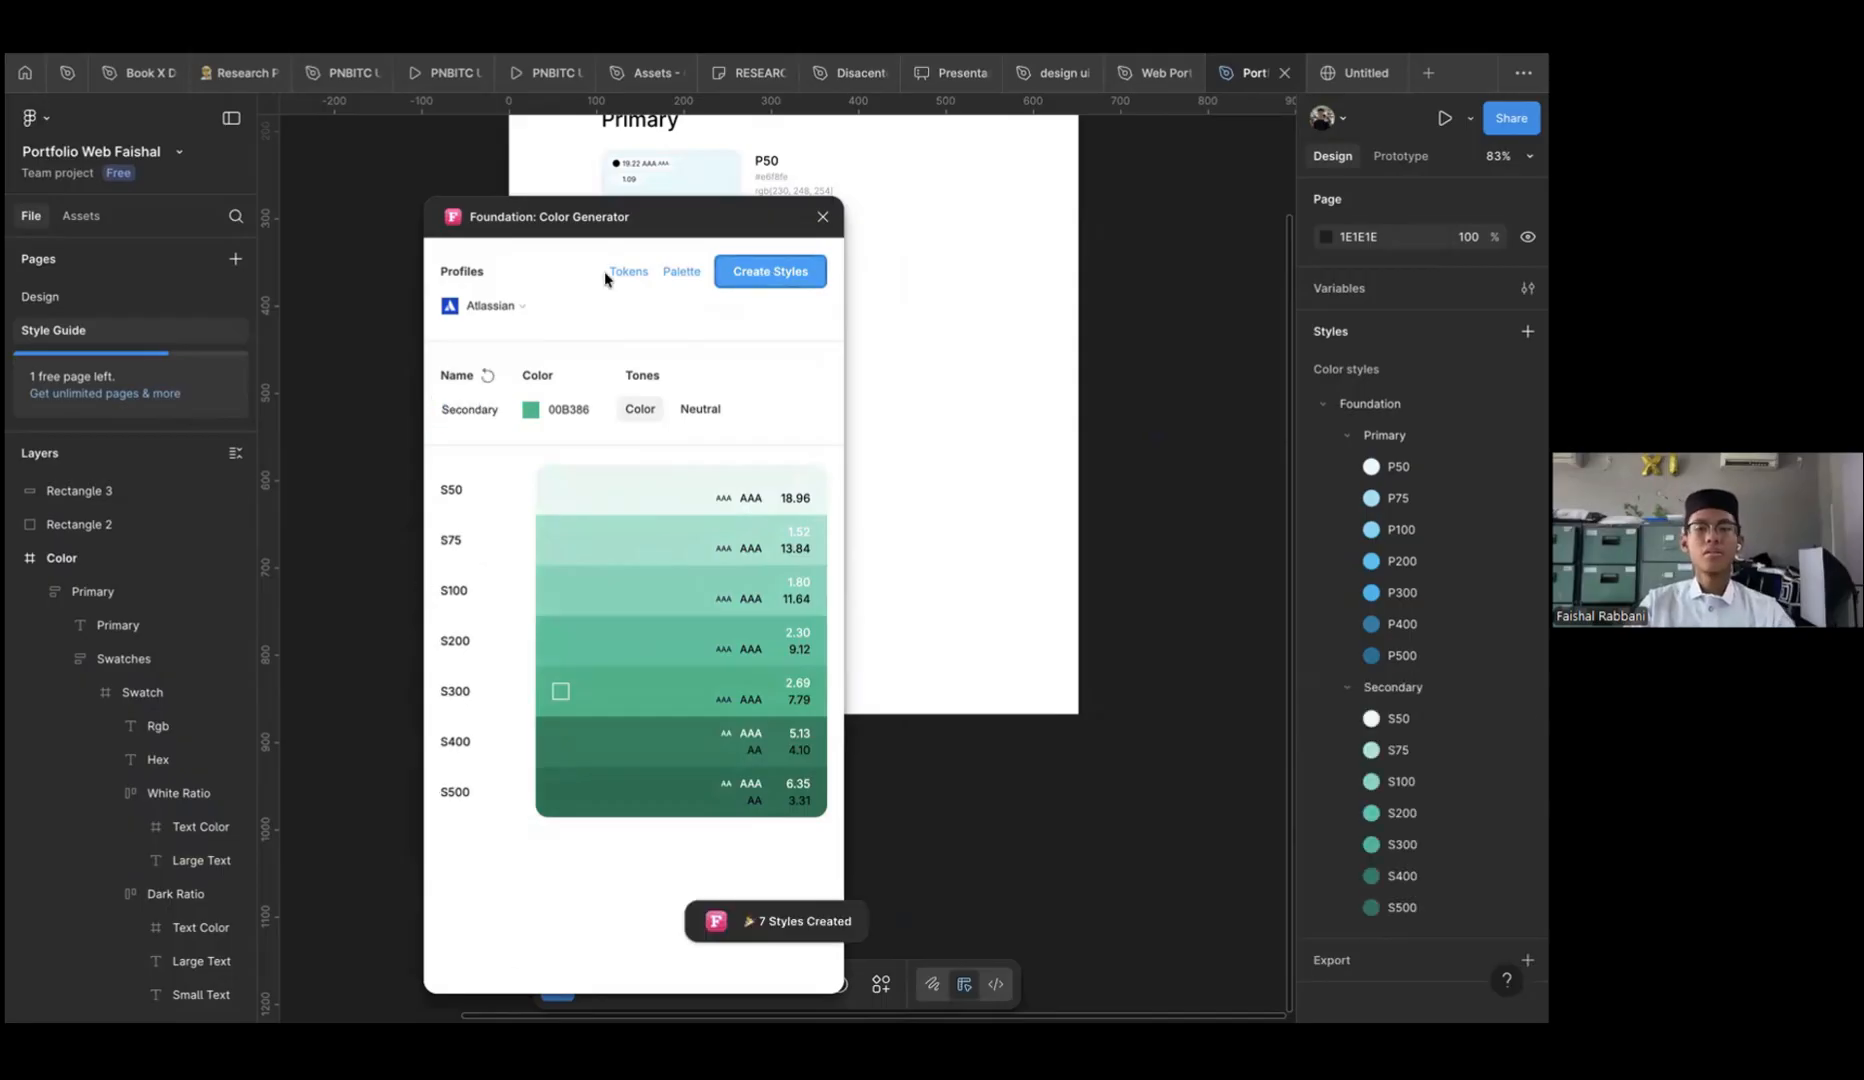
drag(569, 212, 367, 212)
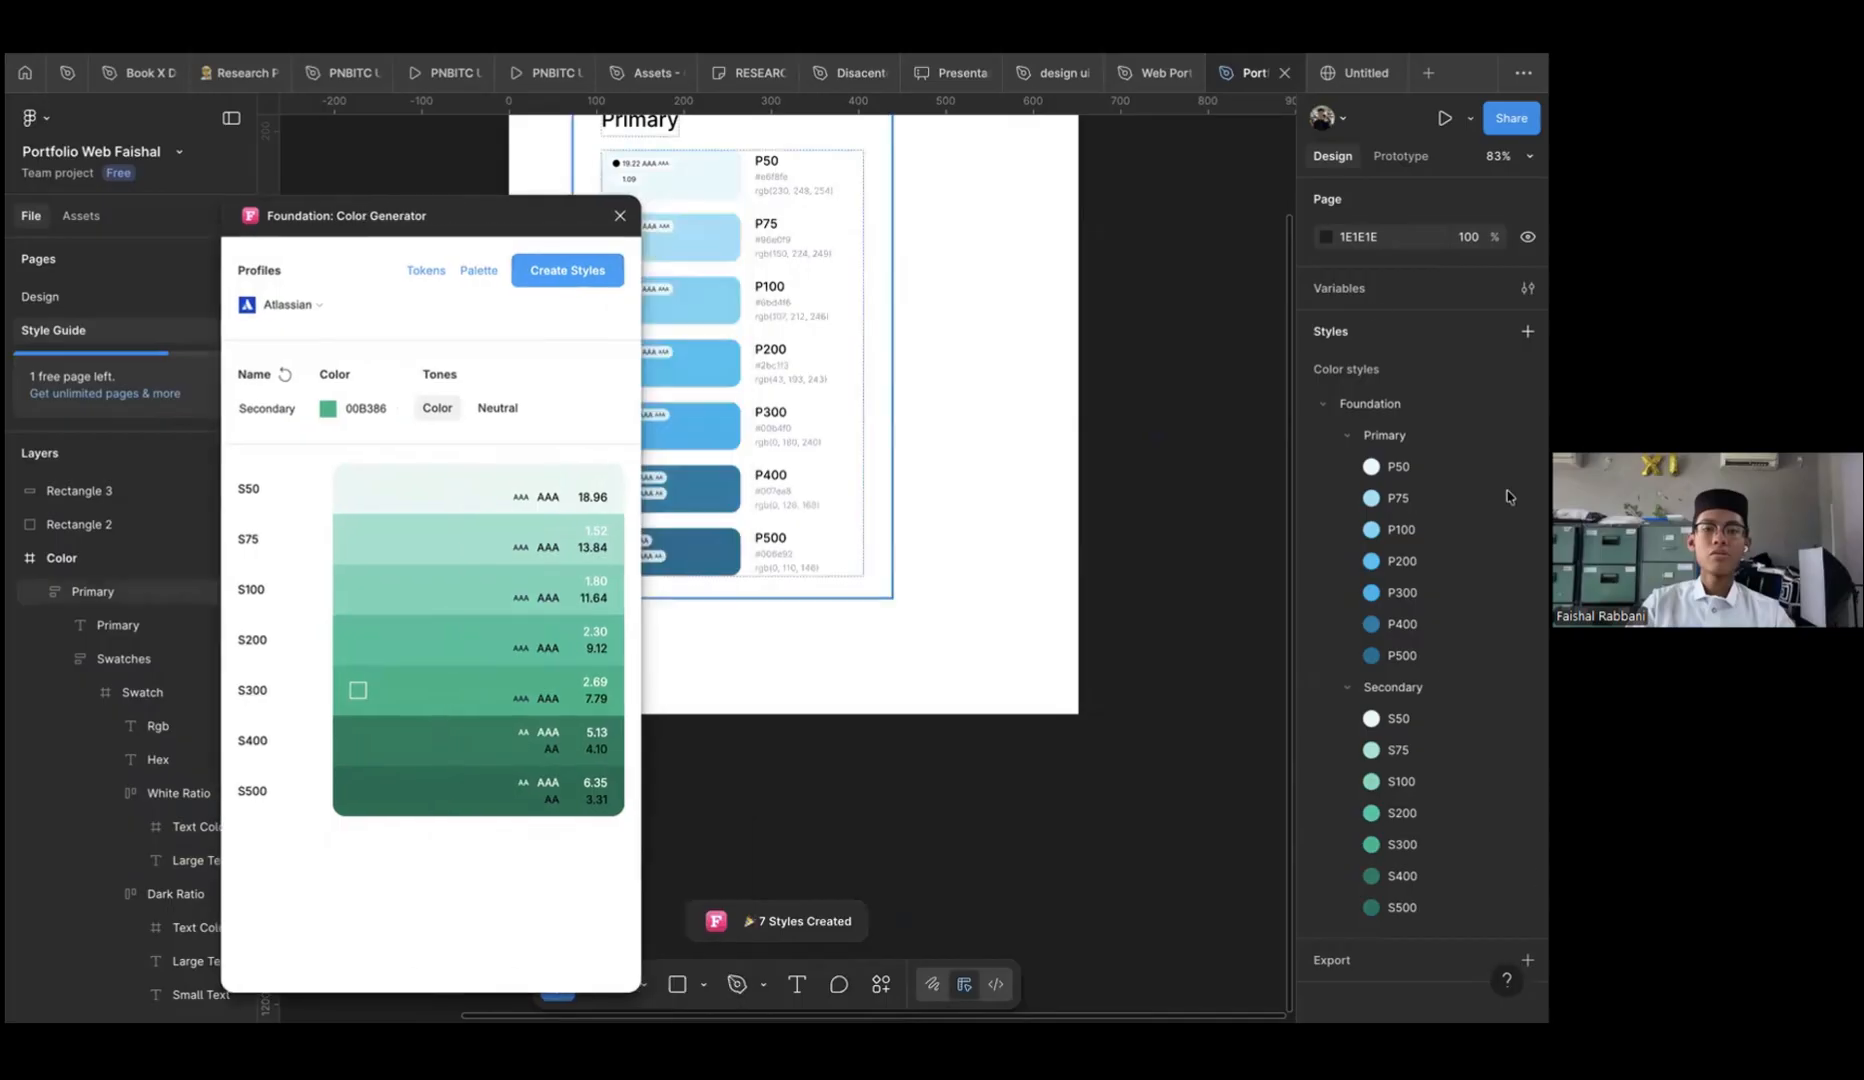
scroll(1400, 460, down, 1)
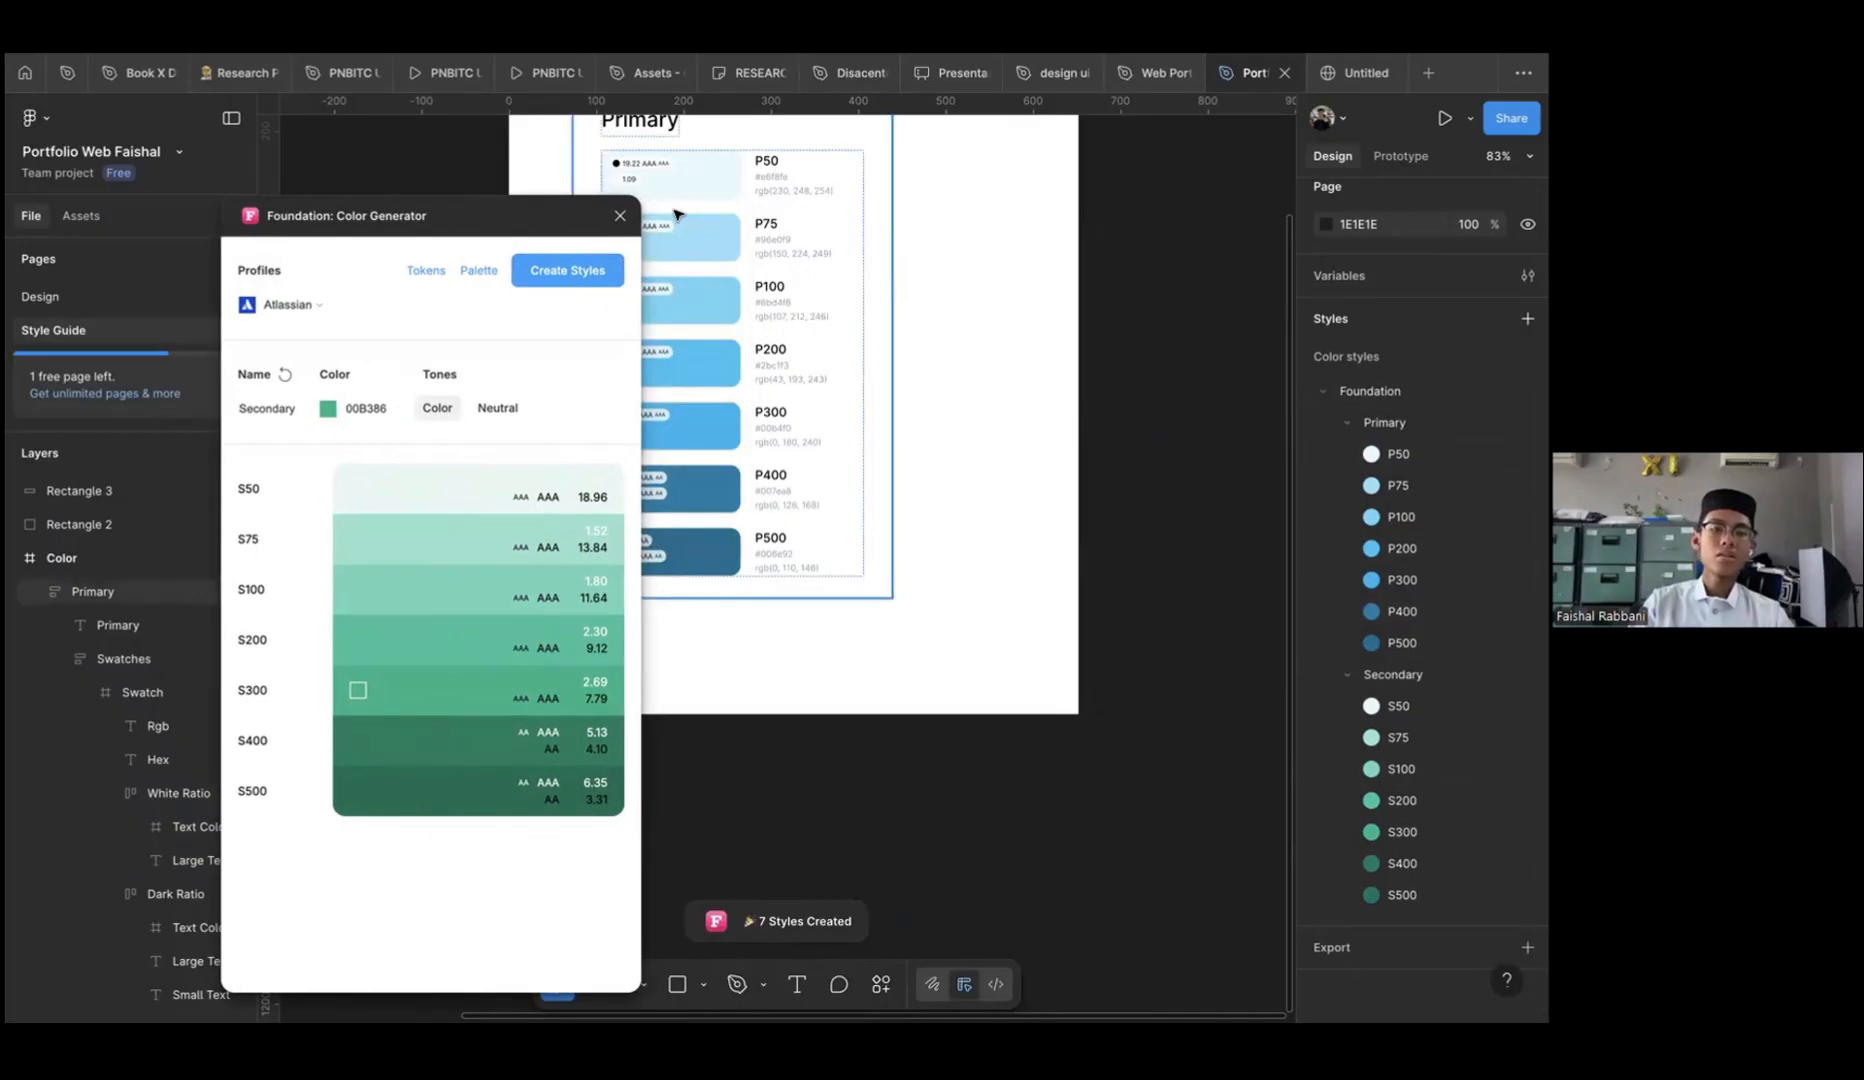
click(488, 276)
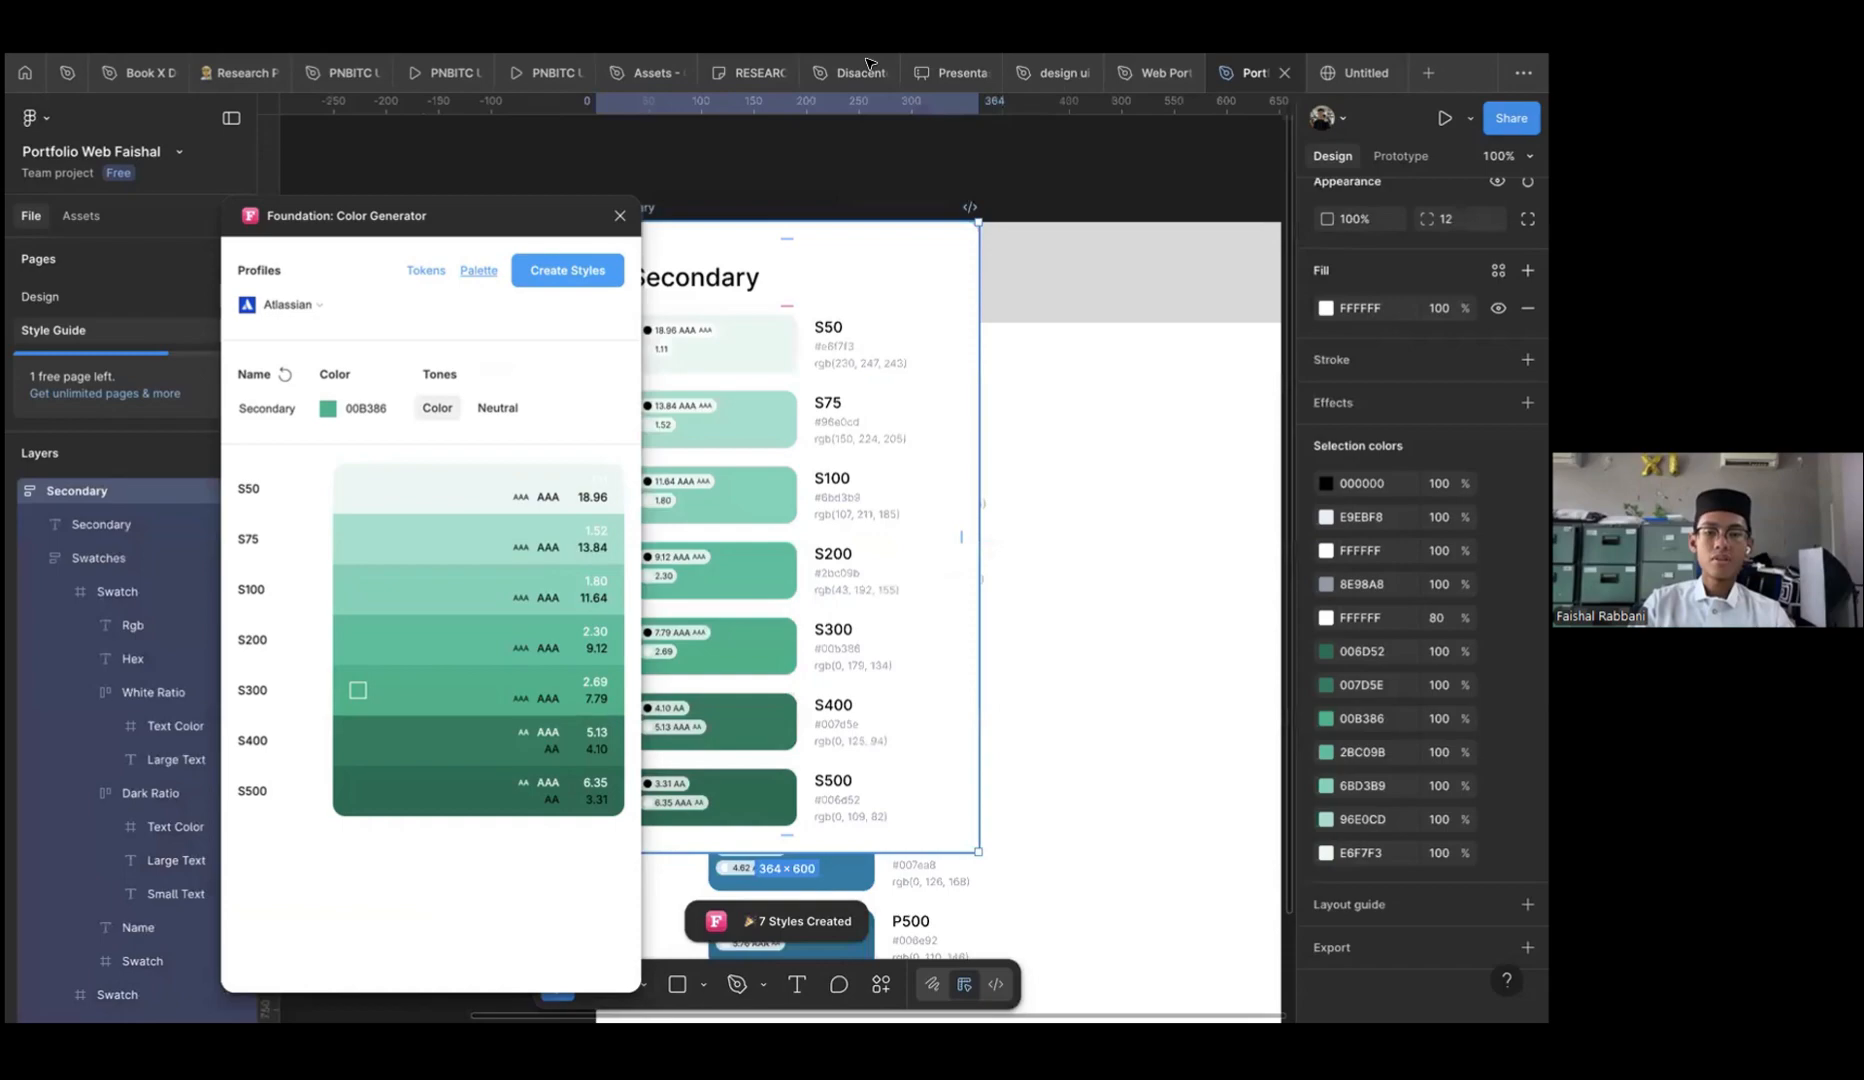
drag(690, 245, 965, 82)
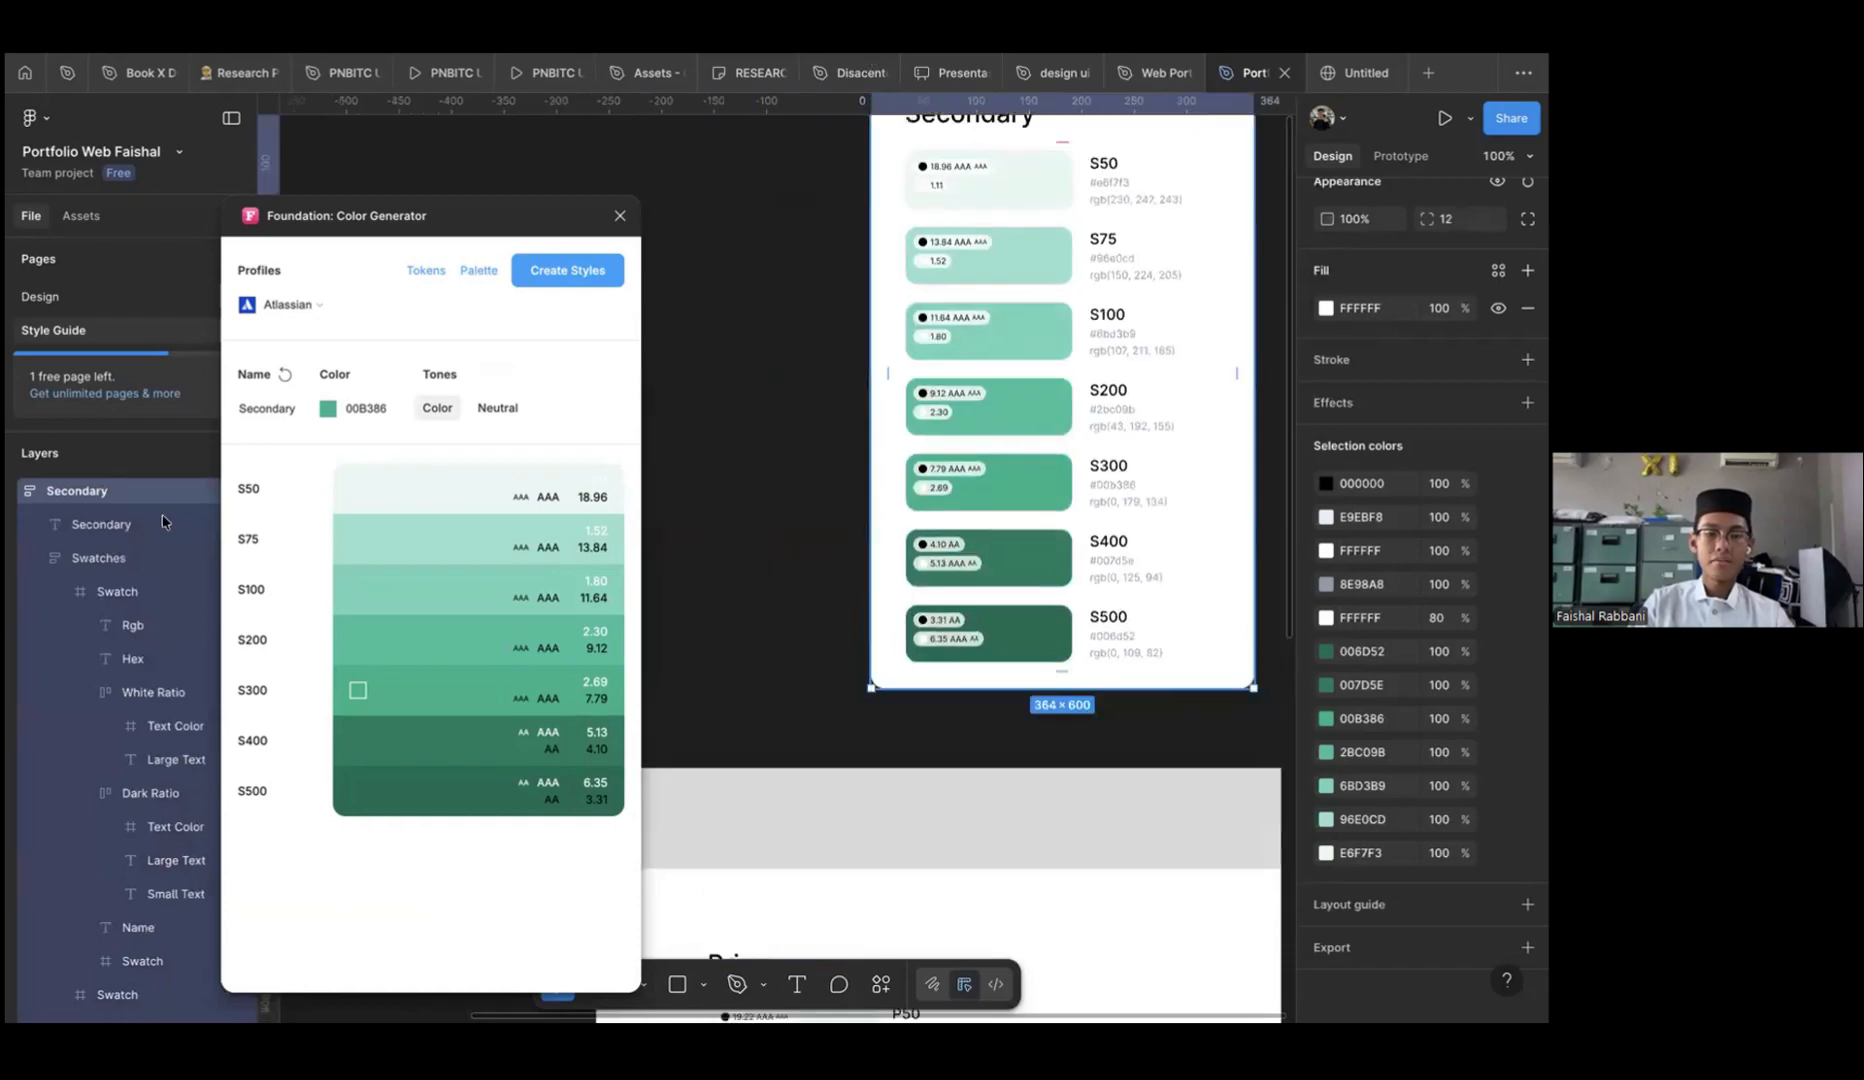
Change the generator's base color to a neutral dark grey, 5C5C5C
click(180, 456)
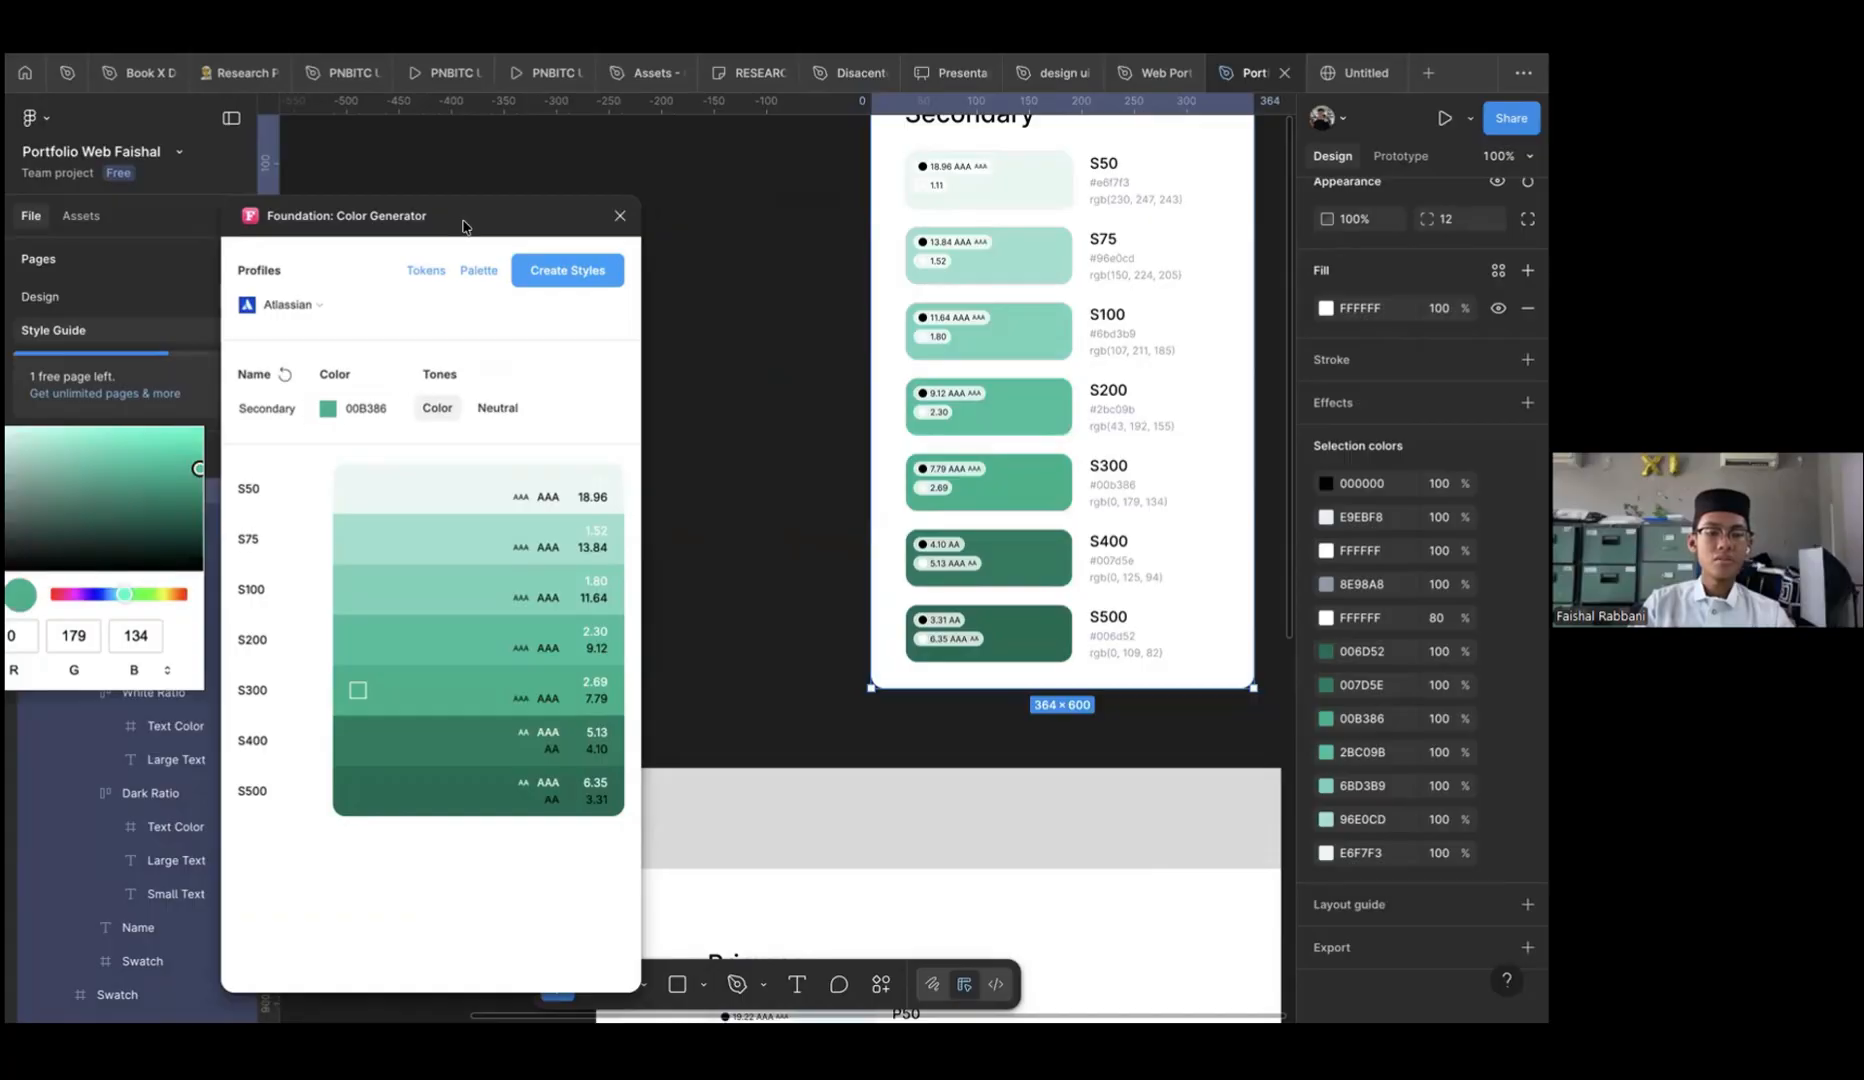
drag(471, 225, 626, 224)
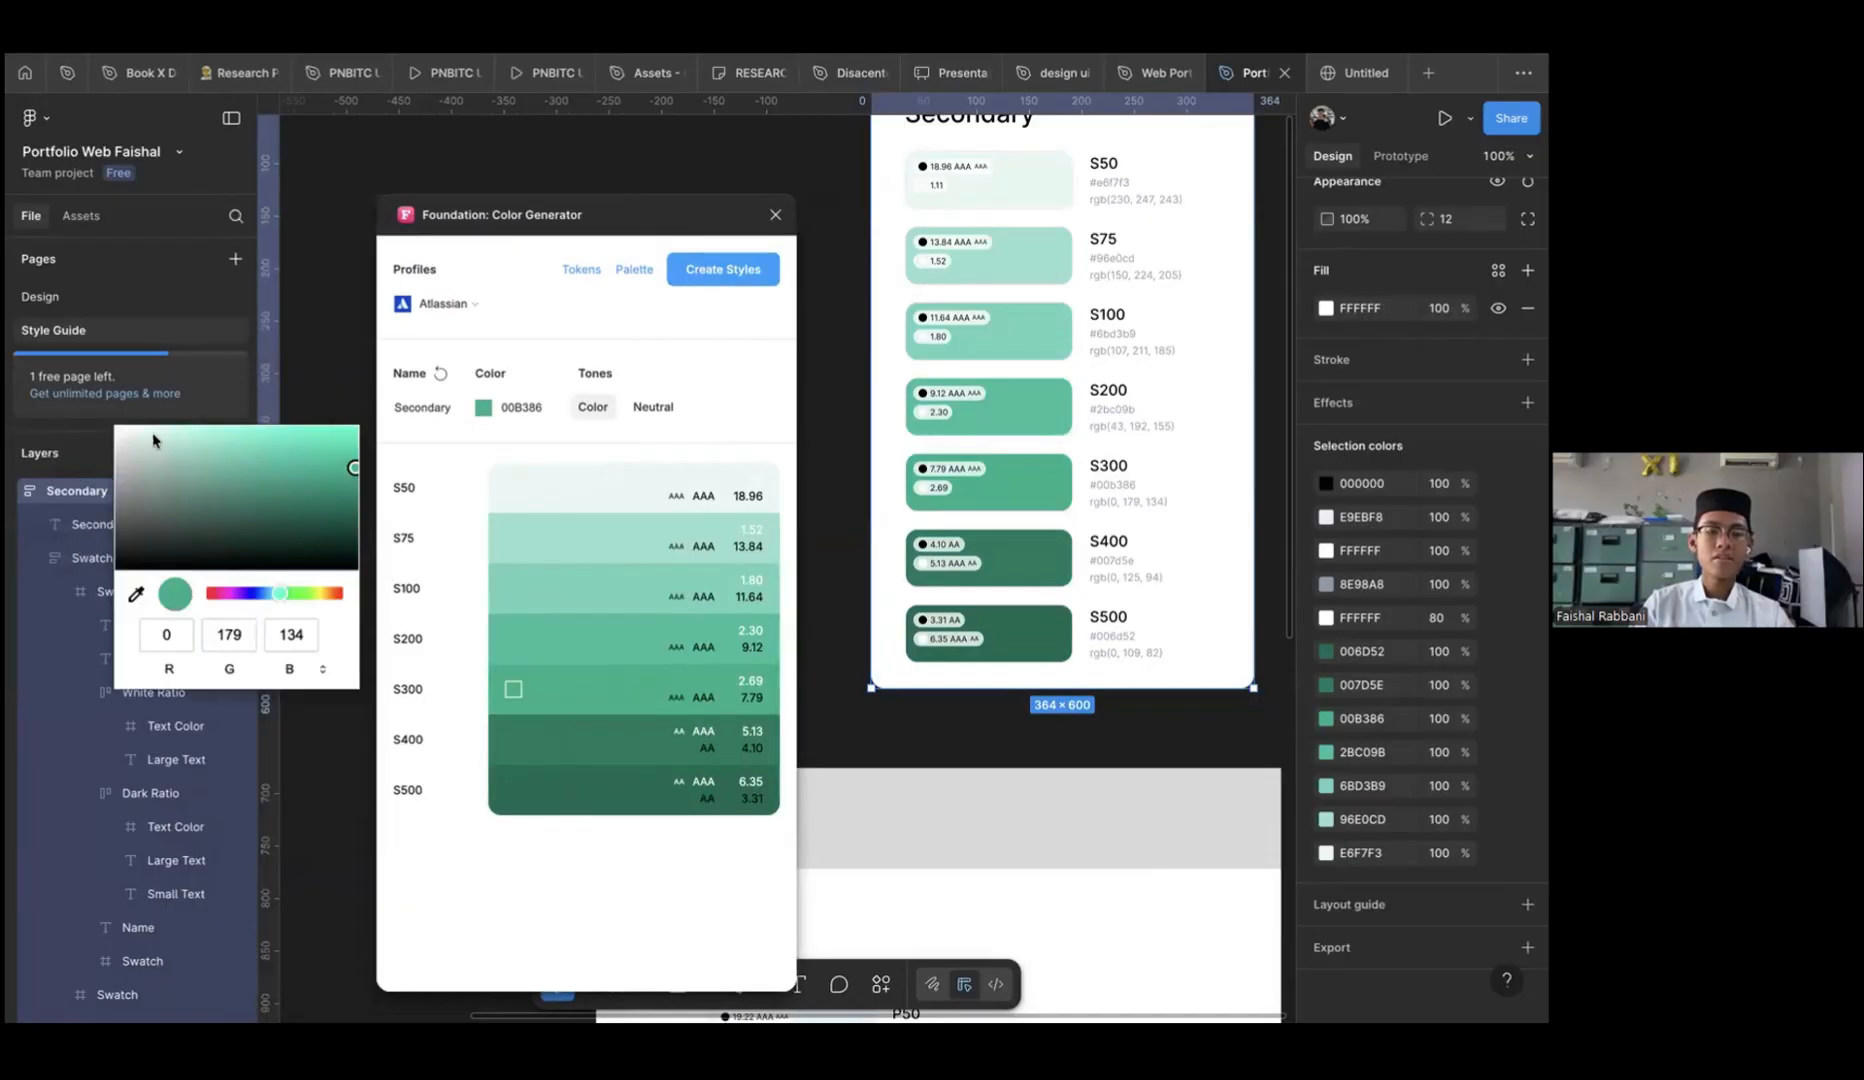
click(154, 438)
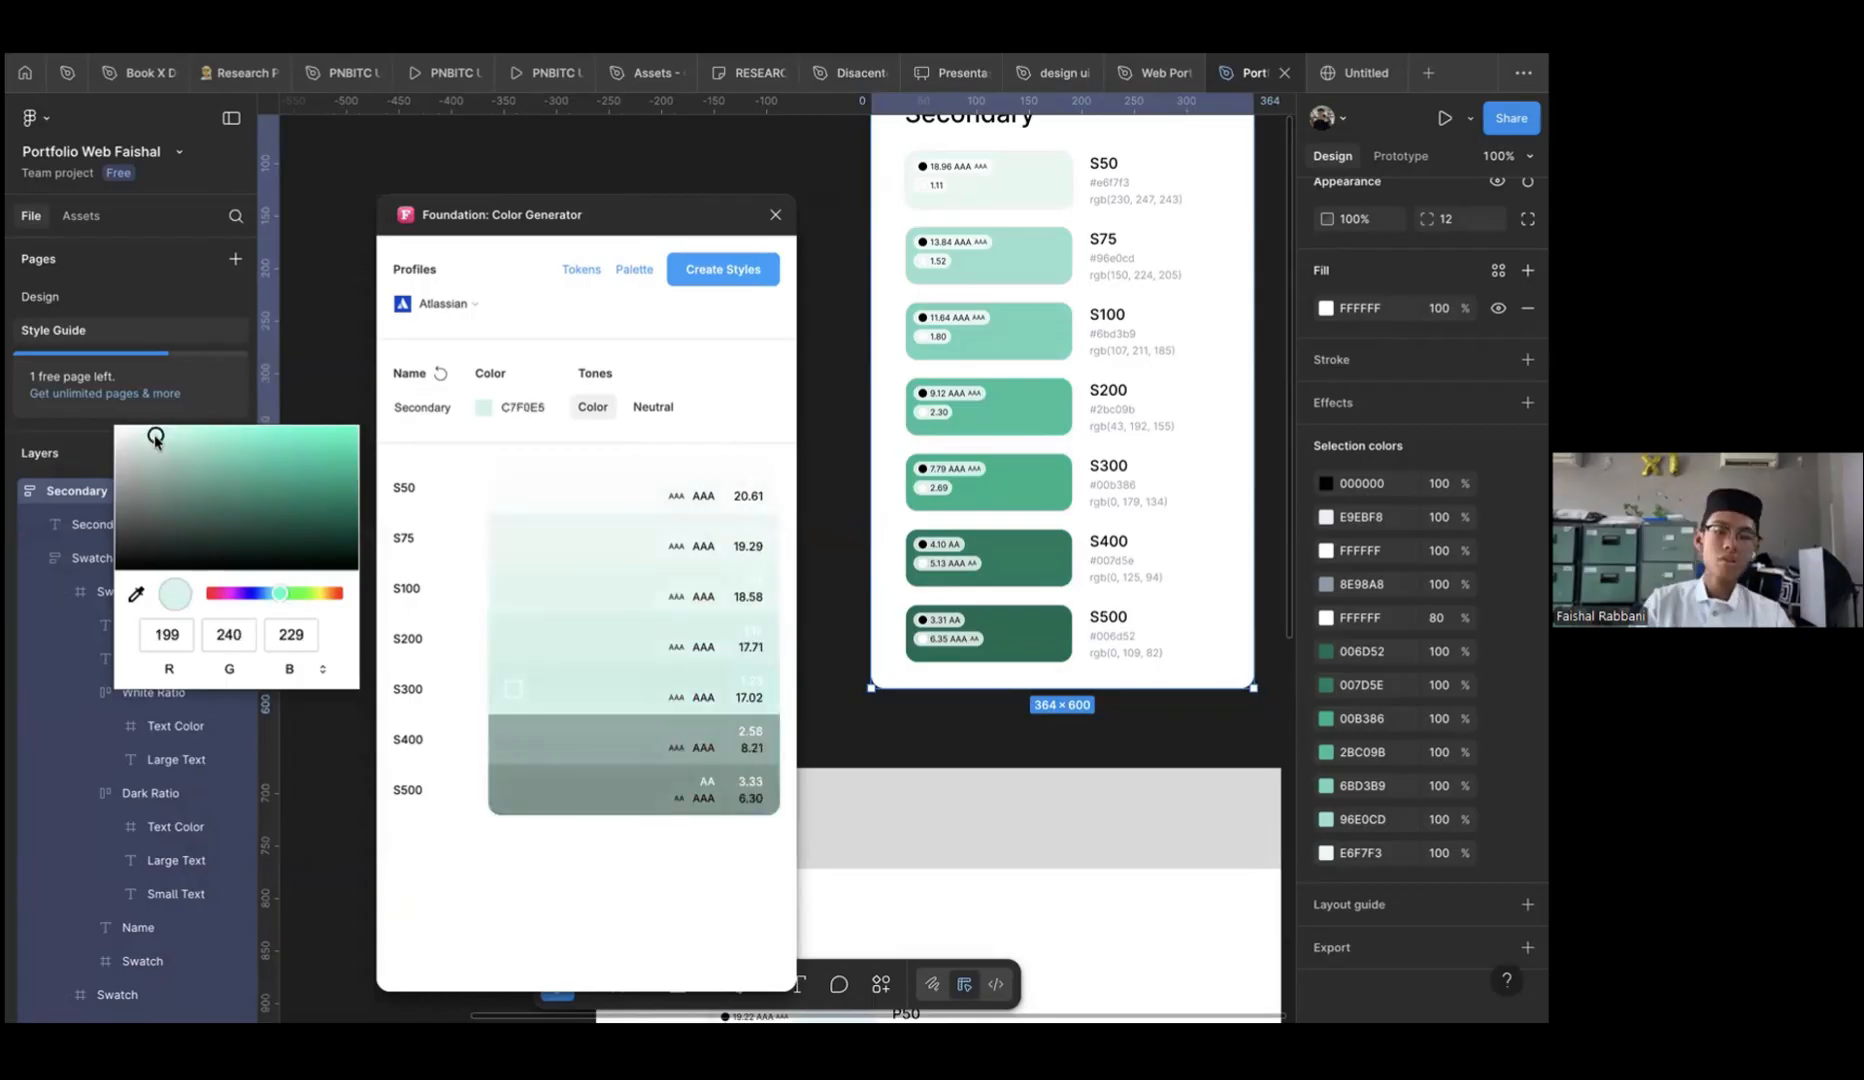
mouse_move(155, 438)
mouse_down()
mouse_move(114, 432)
mouse_move(83, 492)
mouse_move(116, 468)
mouse_move(112, 486)
mouse_move(139, 419)
mouse_up()
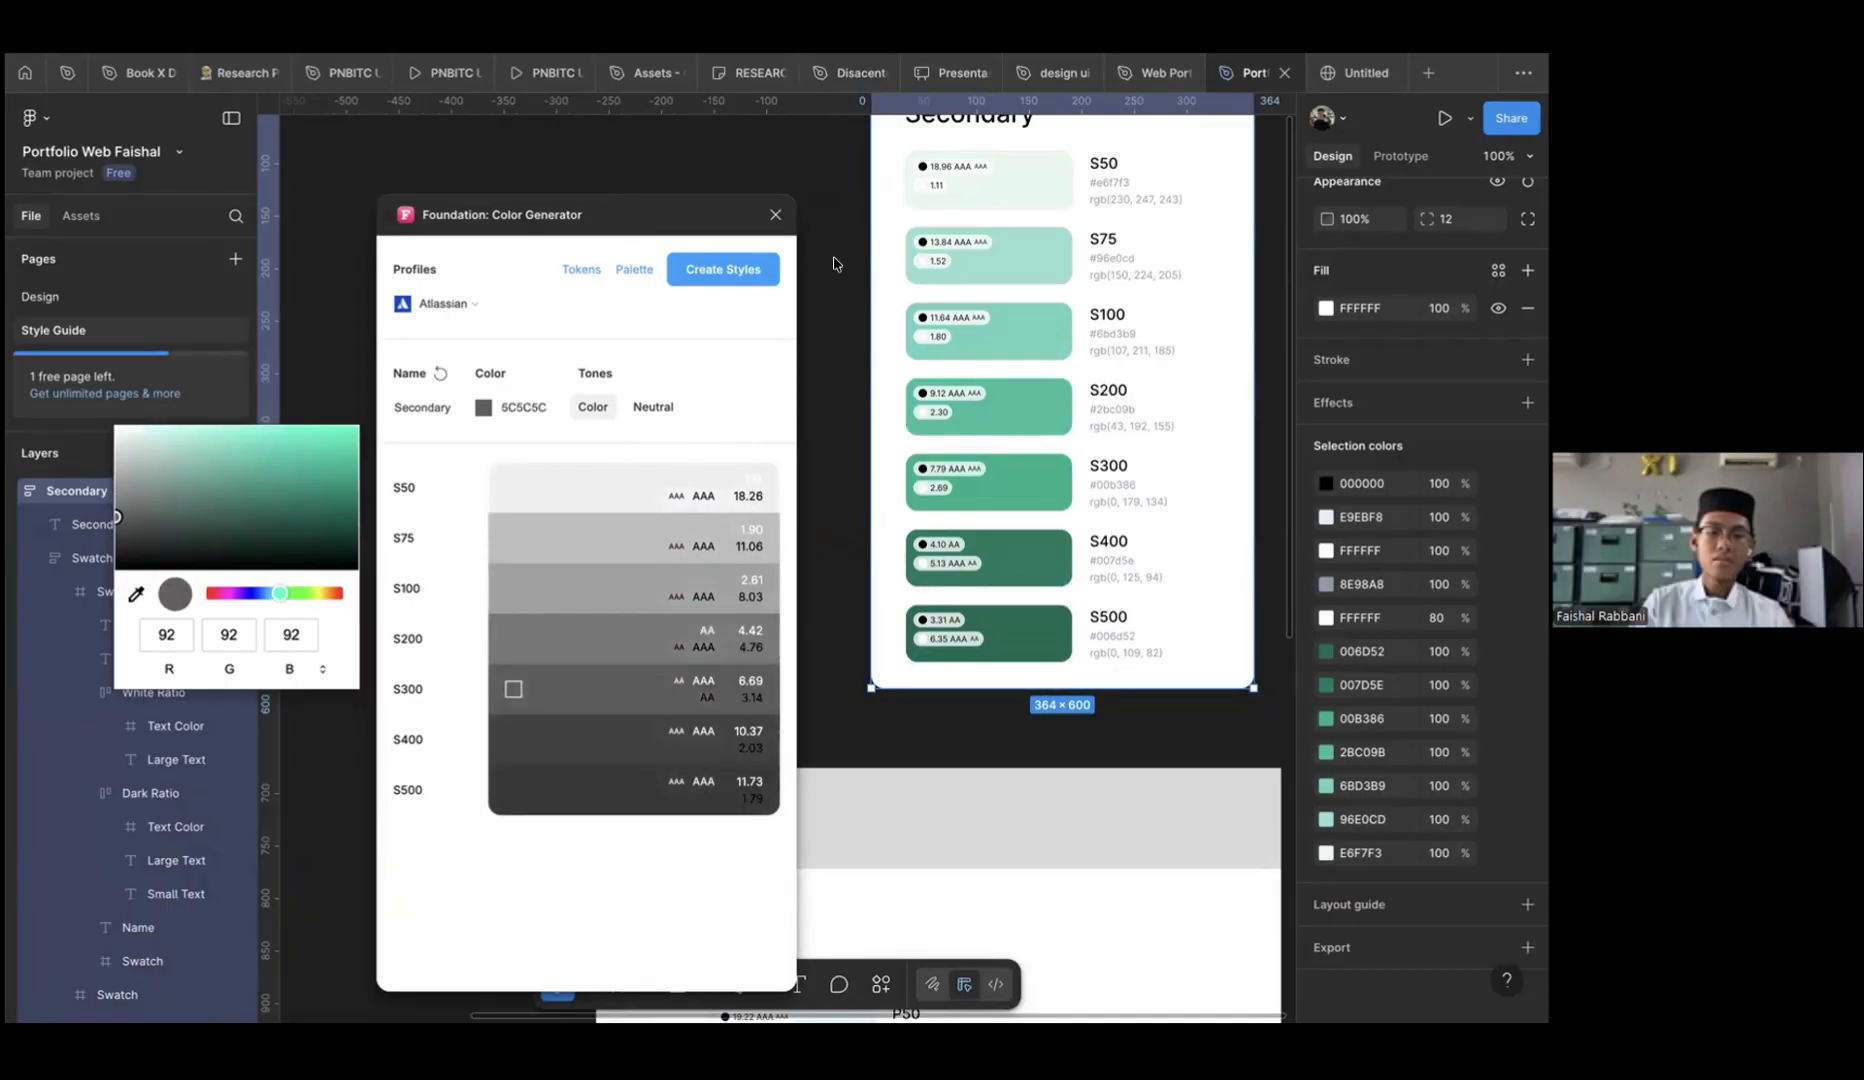
Name the grey palette Text, create its color styles and close the plugin
double_click(449, 407)
text(Text)
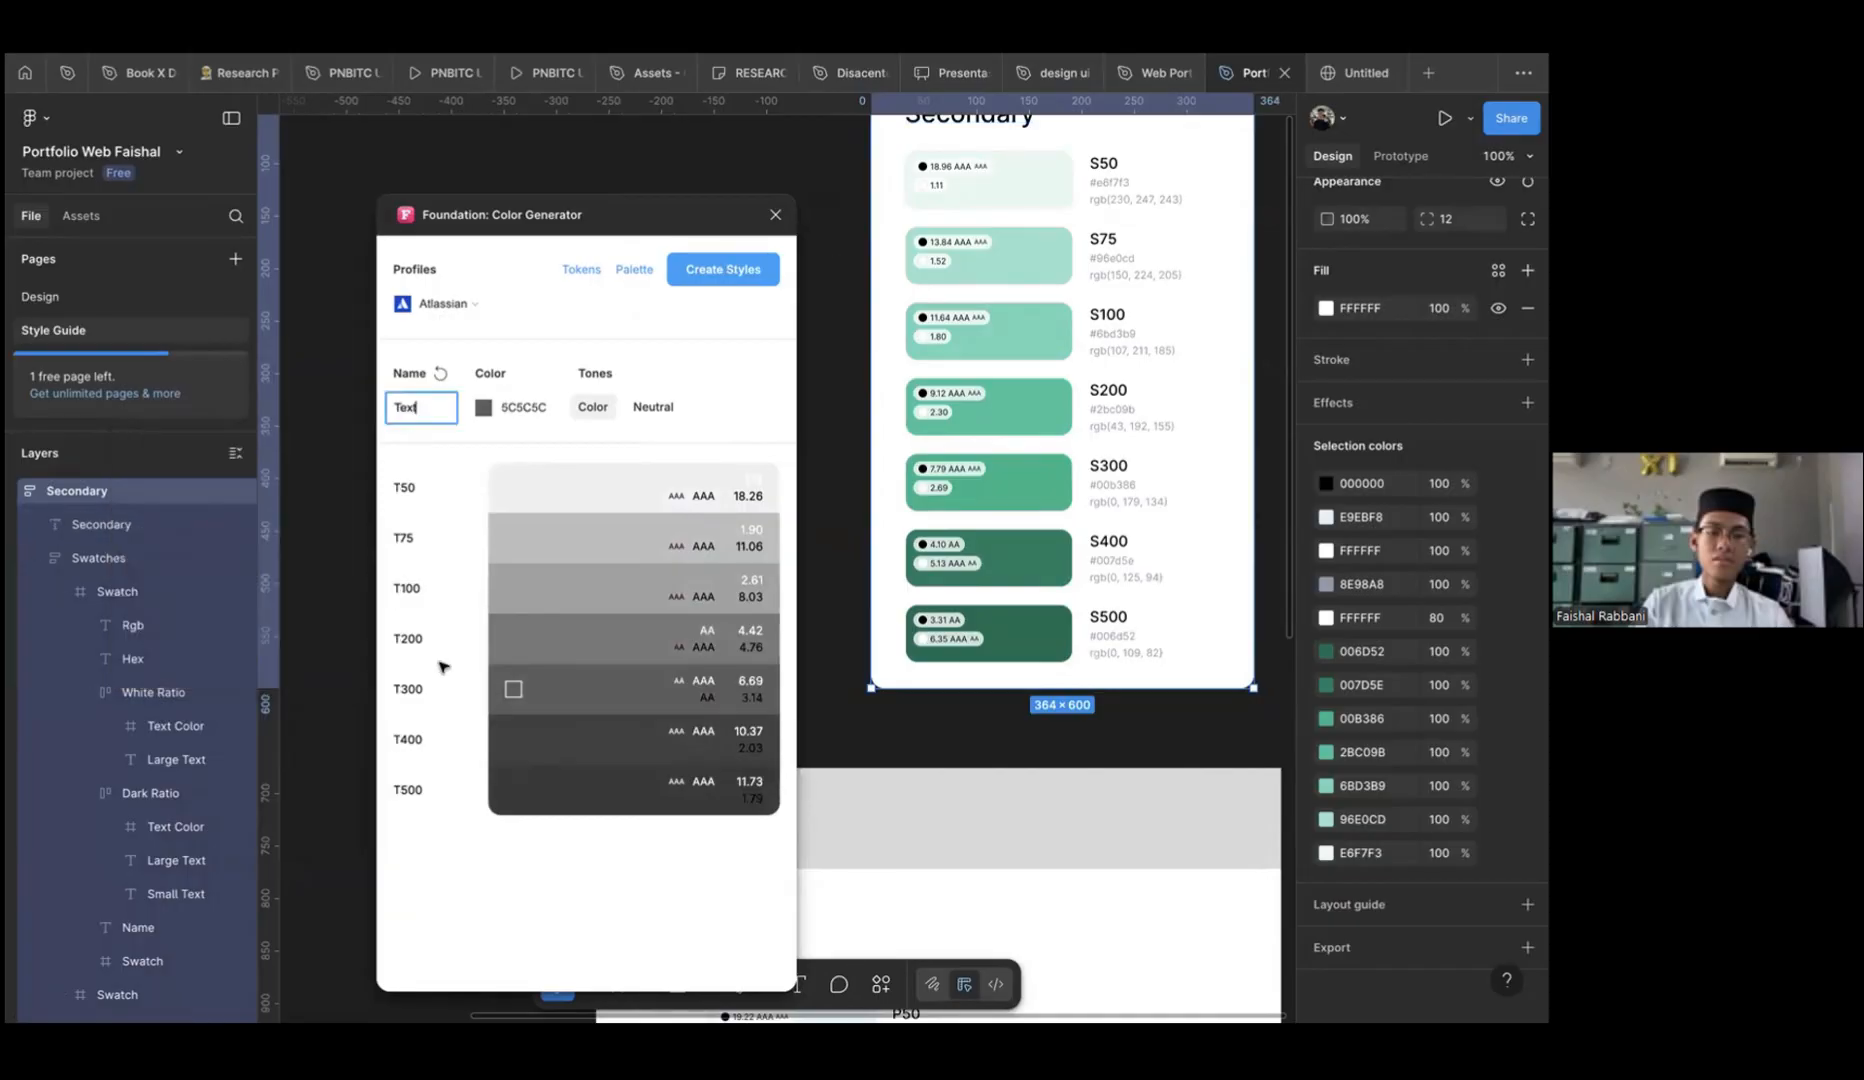
key(Return)
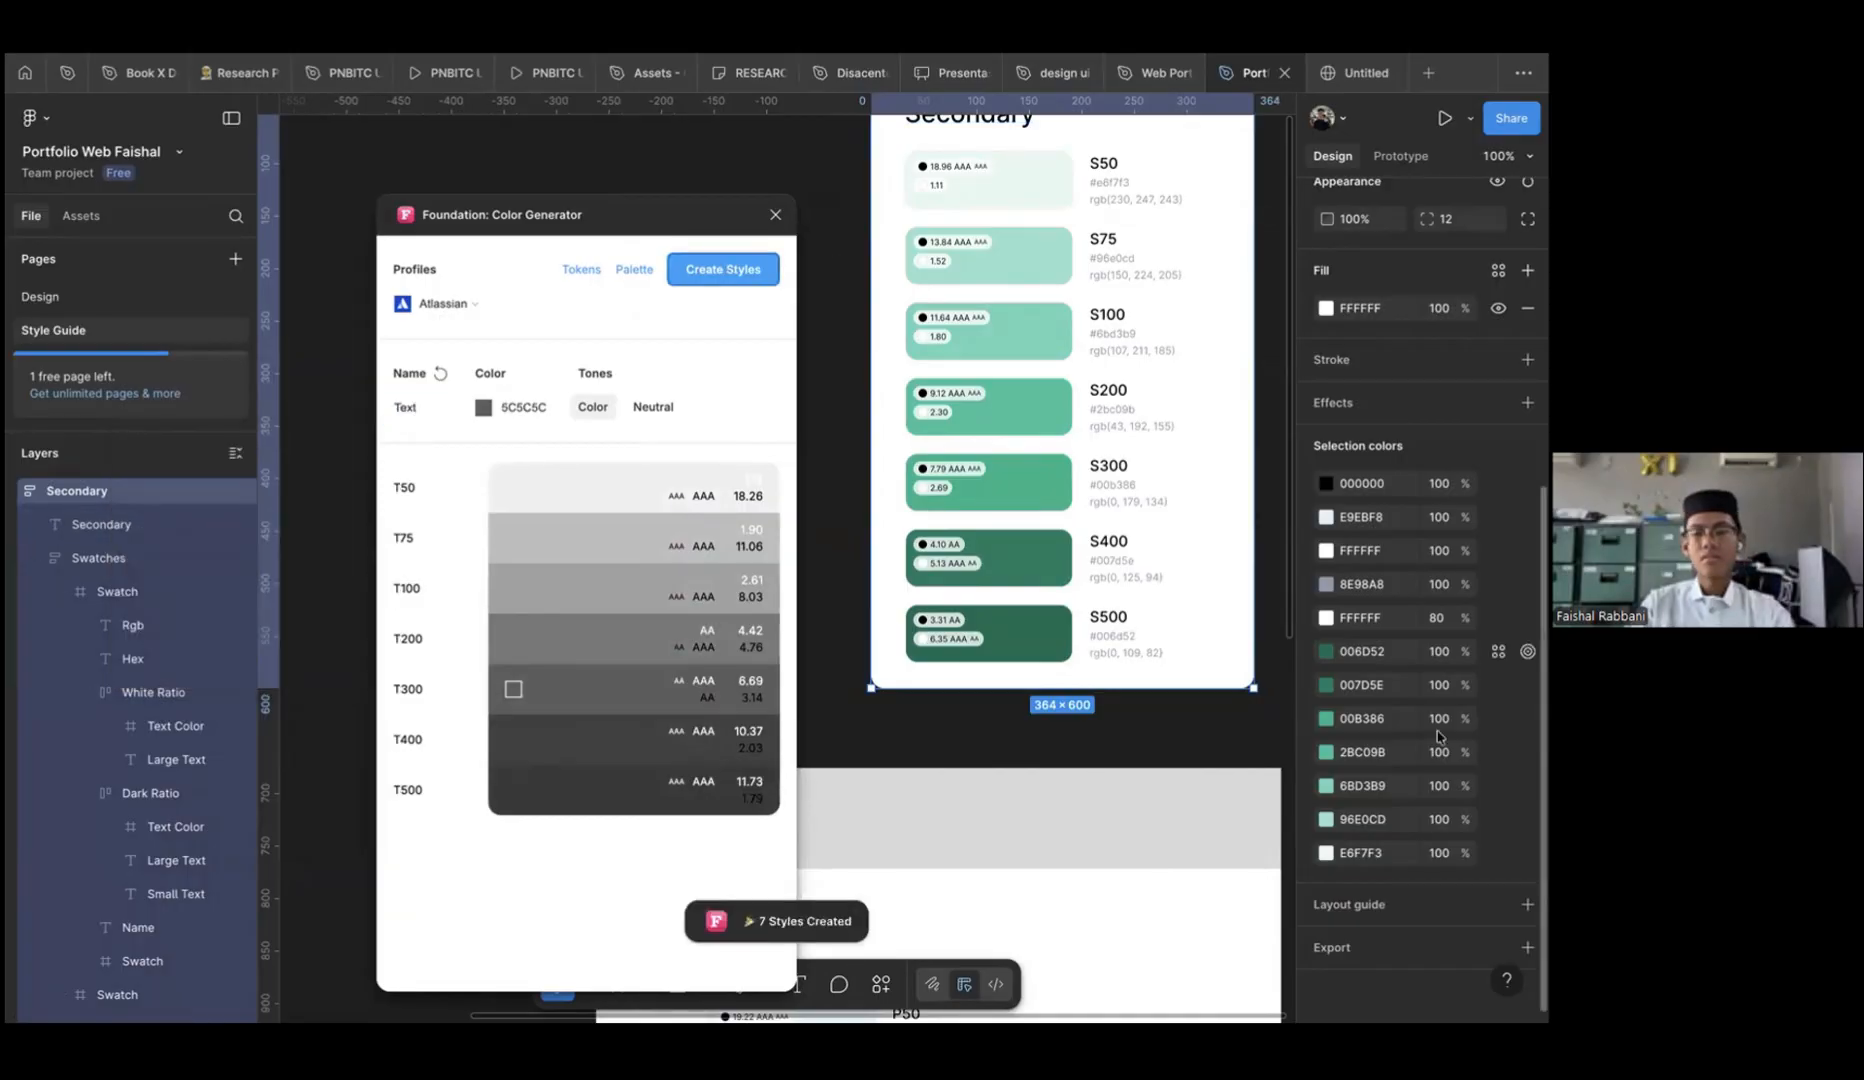
key(Escape)
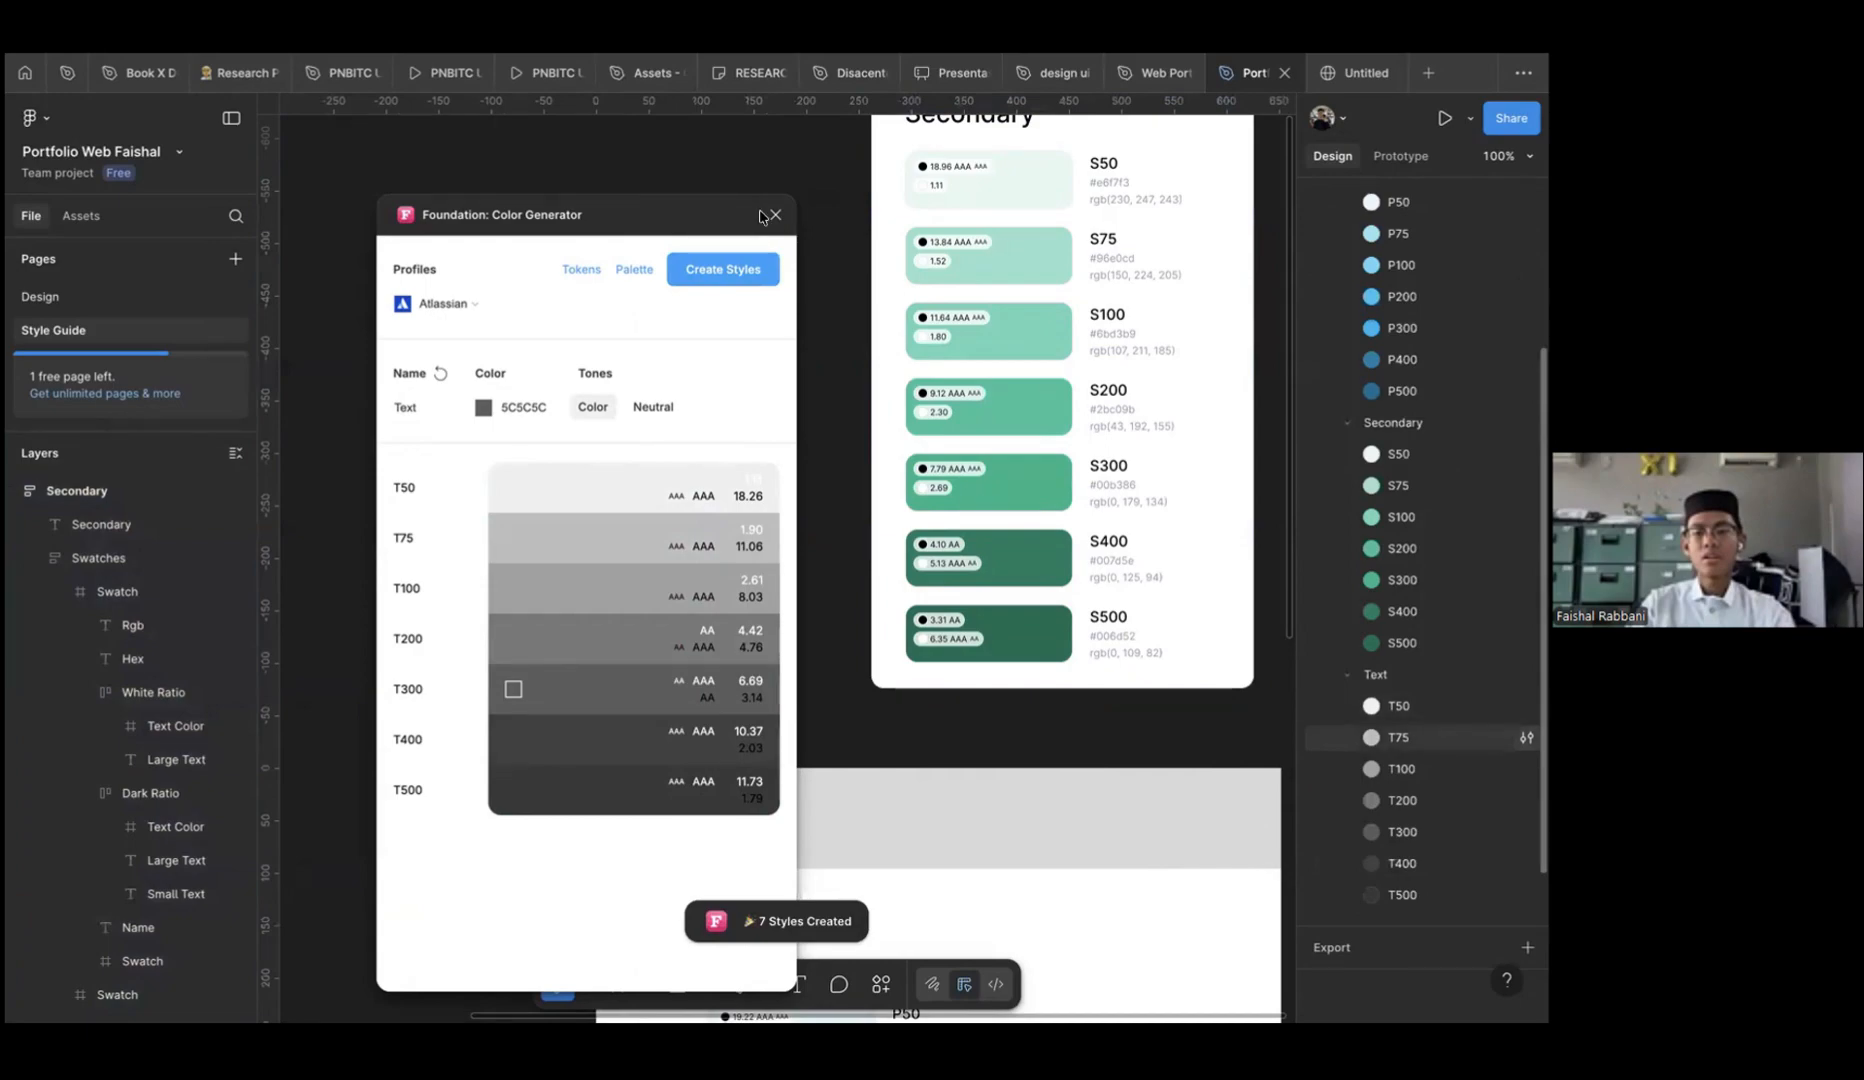
scroll(1420, 789, up, 2)
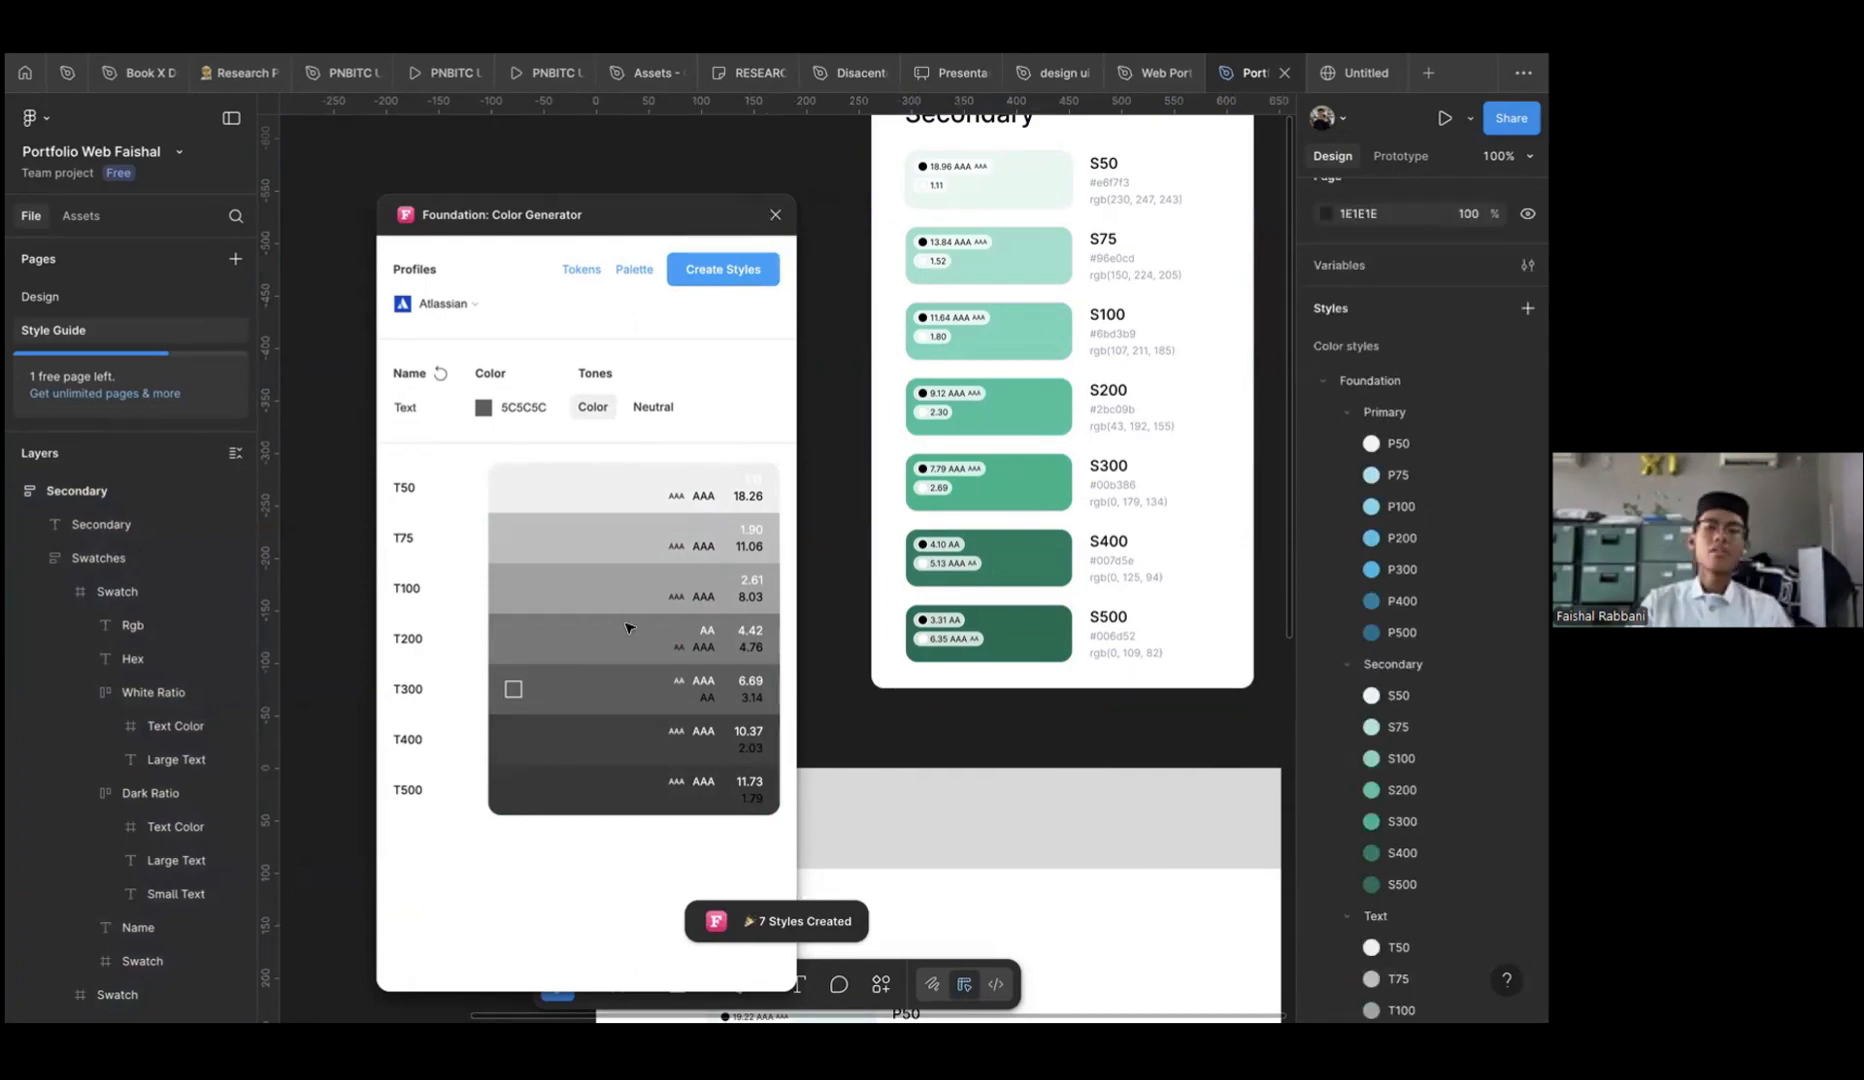
click(775, 215)
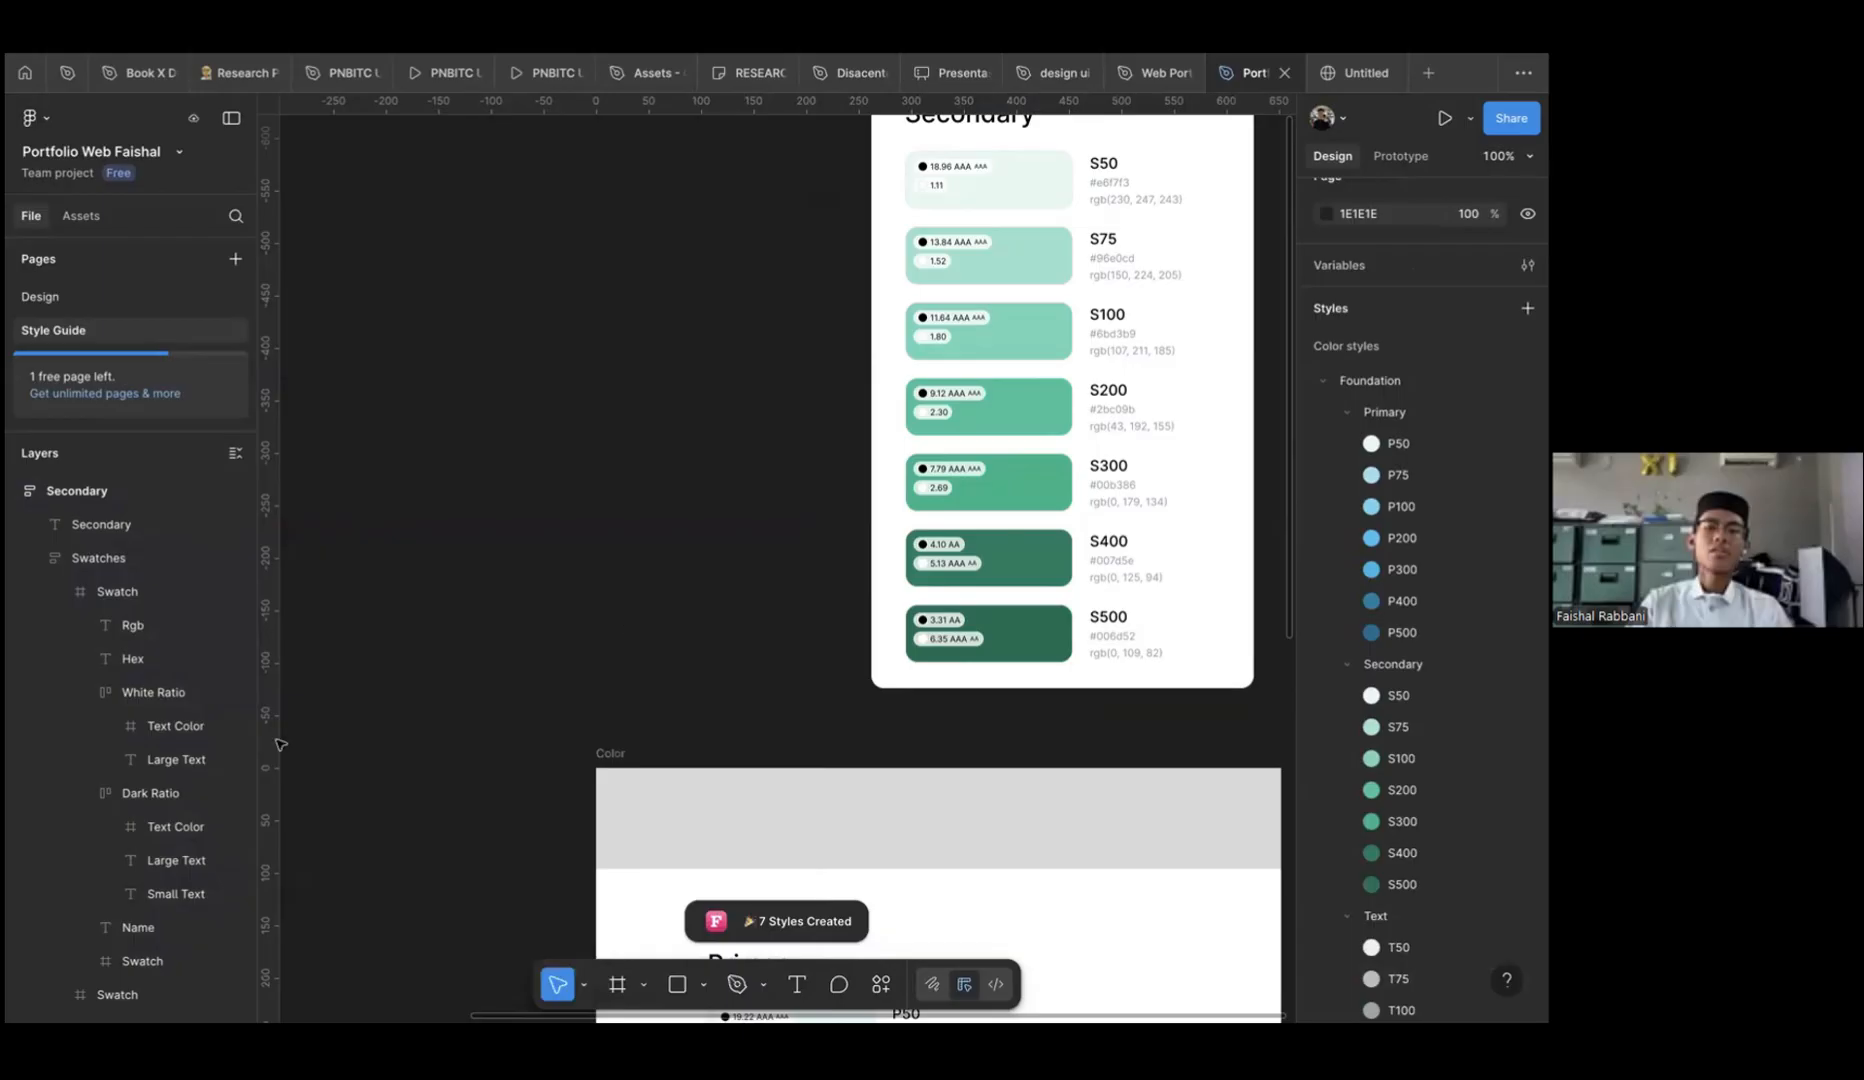
Place the Secondary swatch sheet beside Primary in the Color frame at X 392, Y 134, and widen the frame to 756
scroll(281, 745, down, 3)
scroll(281, 745, right, 3)
drag(530, 234, 880, 856)
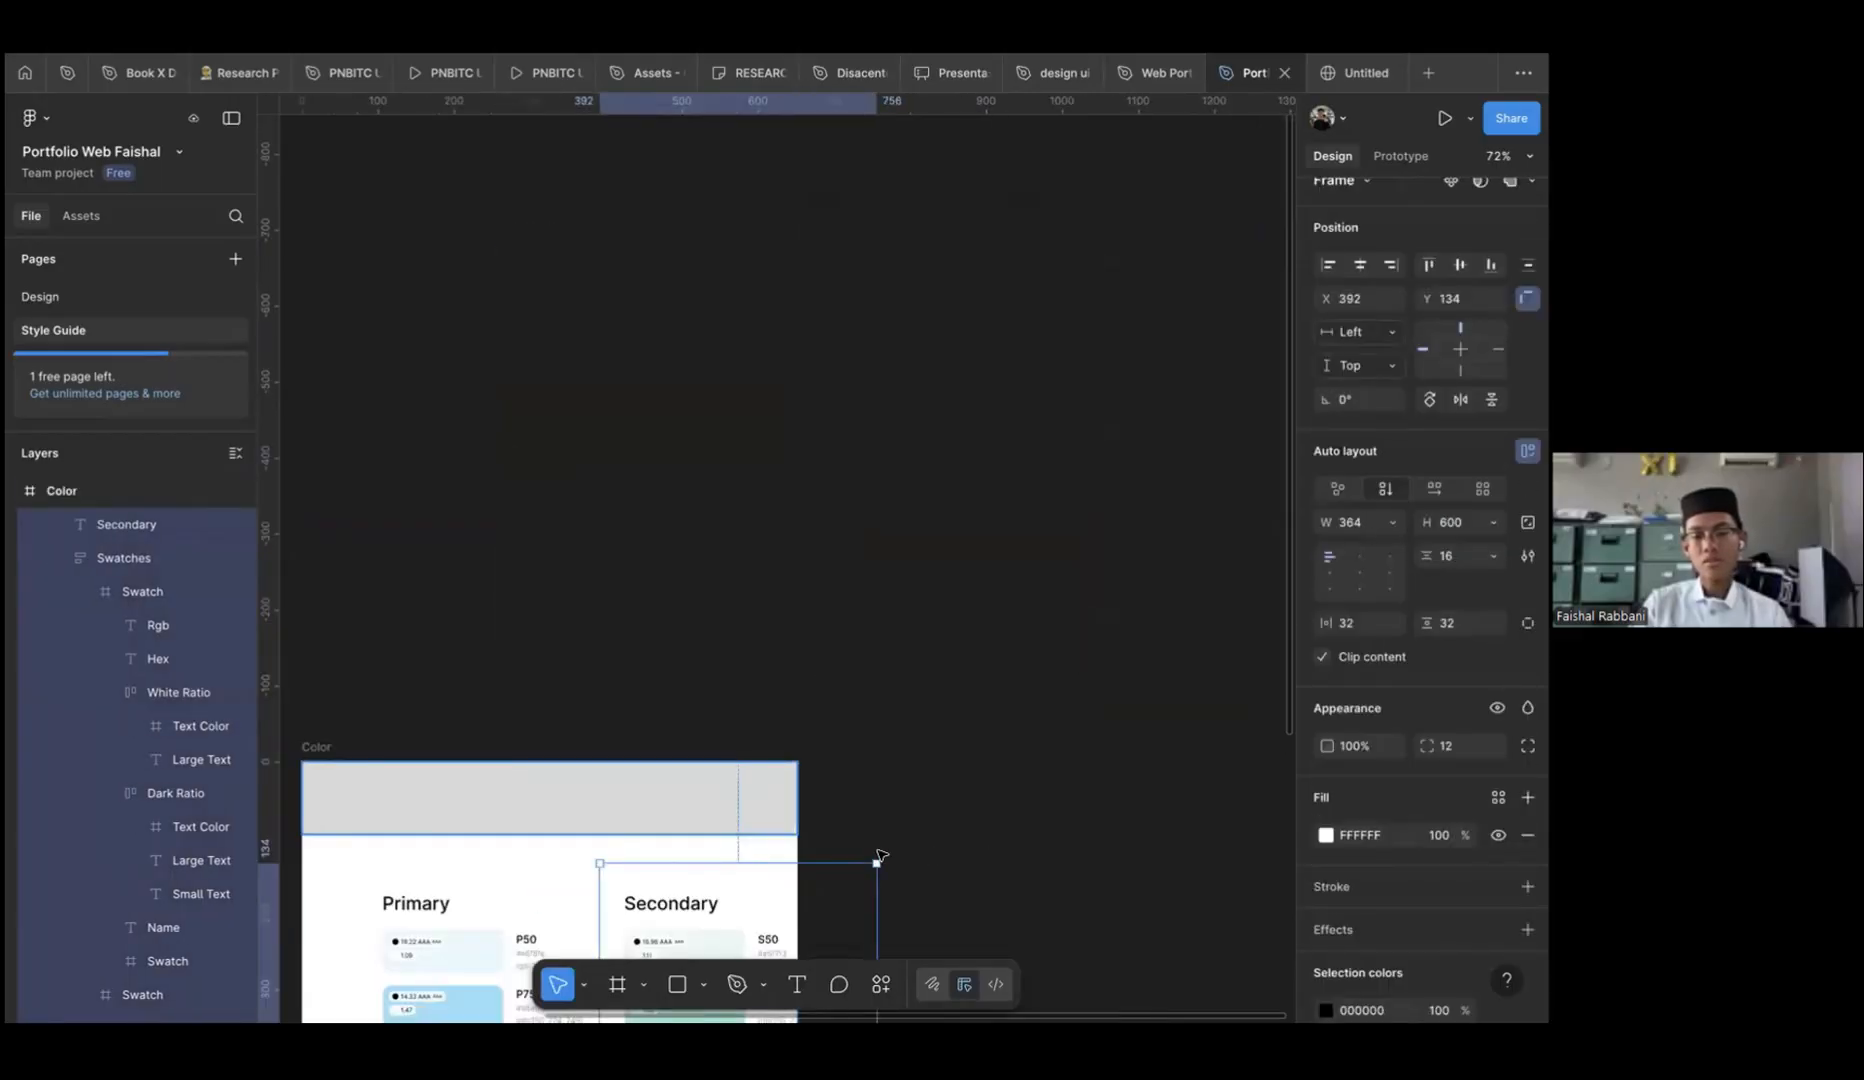
key(Escape)
key(ctrl+z)
key(ctrl+shift+z)
key(ctrl+shift+z)
scroll(596, 680, down, 2)
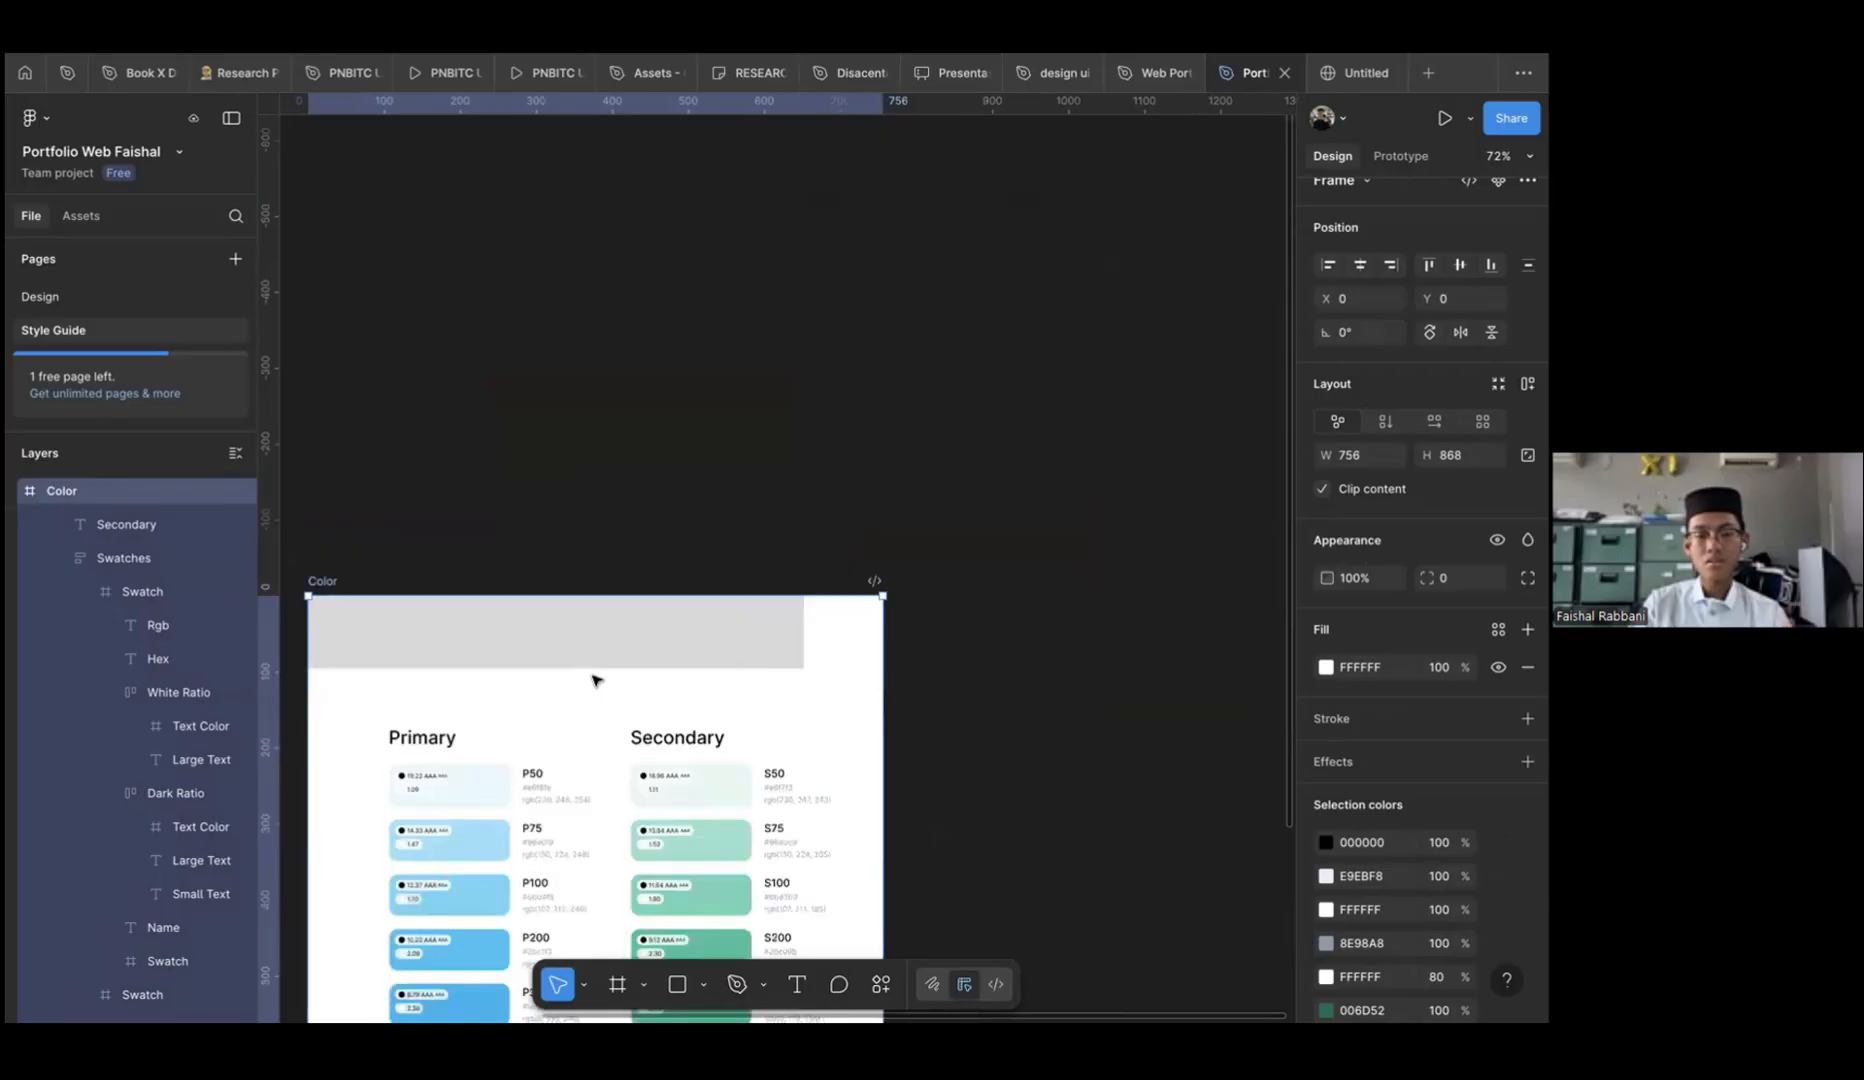
scroll(593, 680, down, 2)
scroll(593, 680, left, 1)
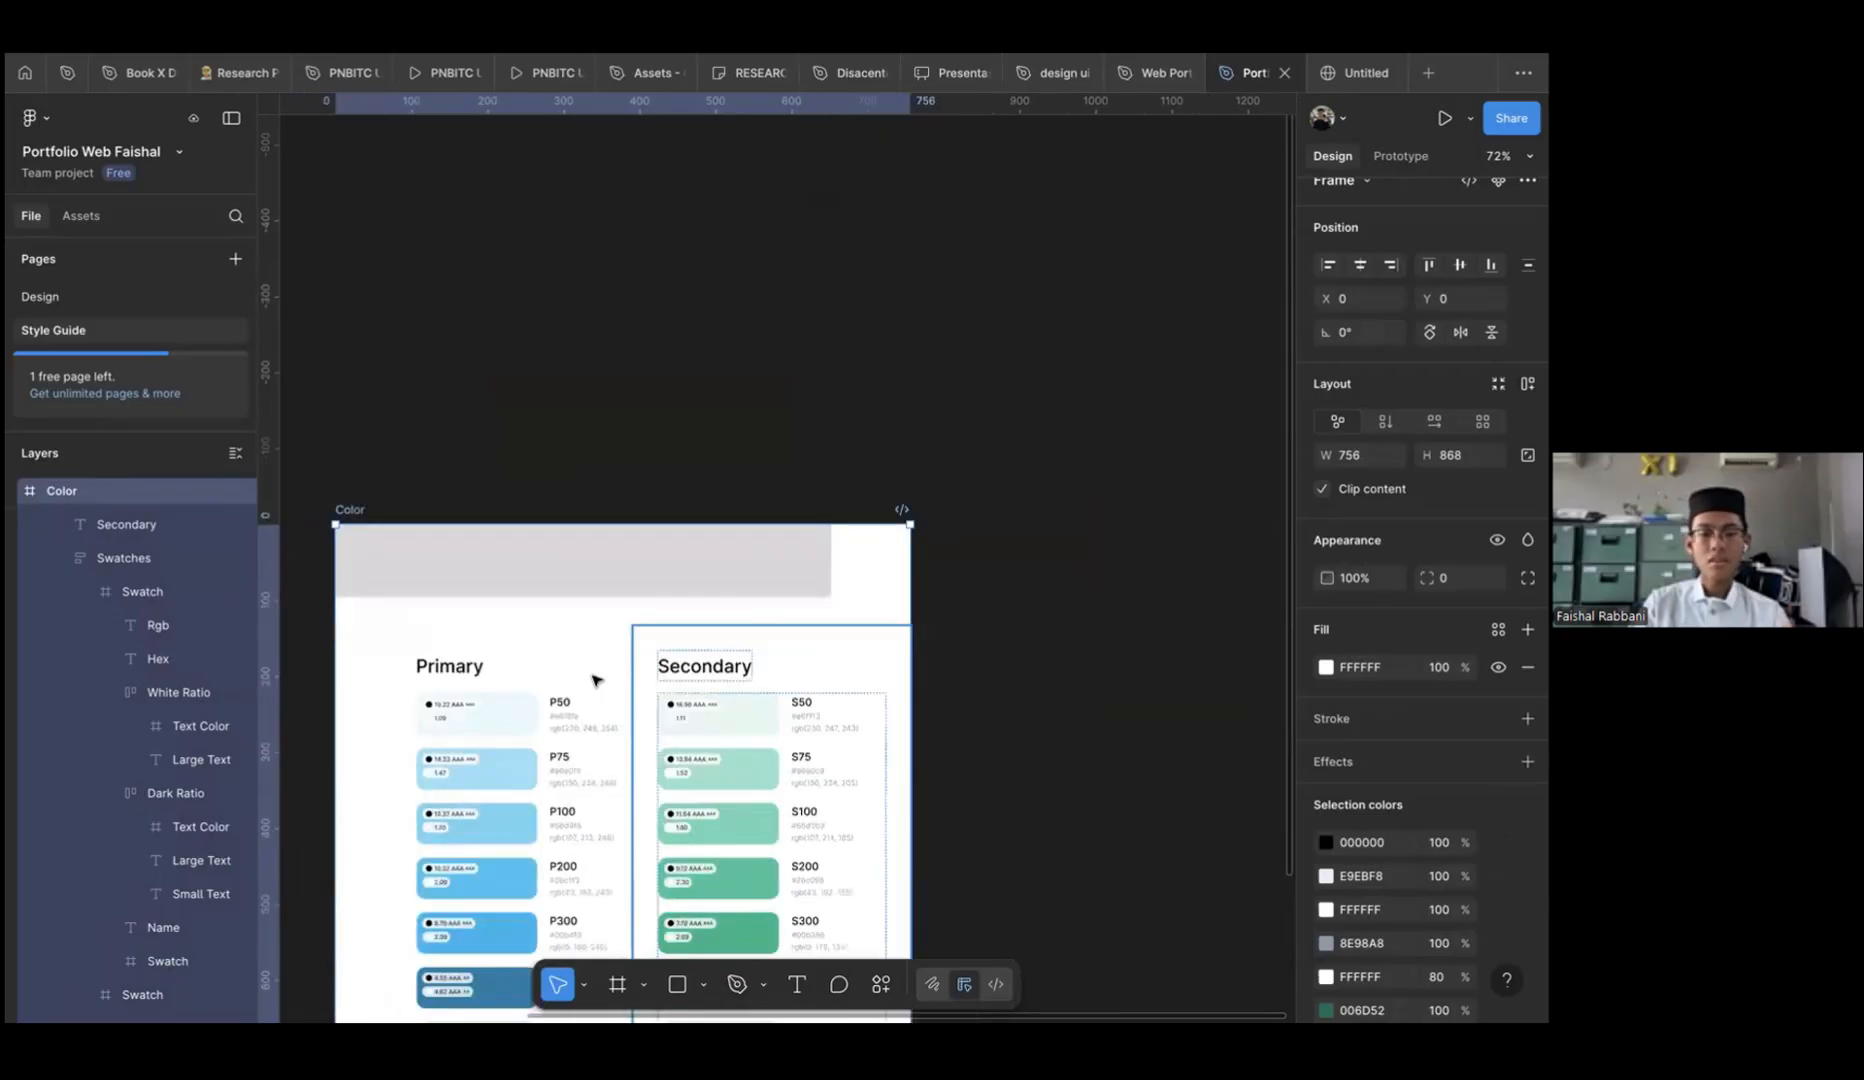
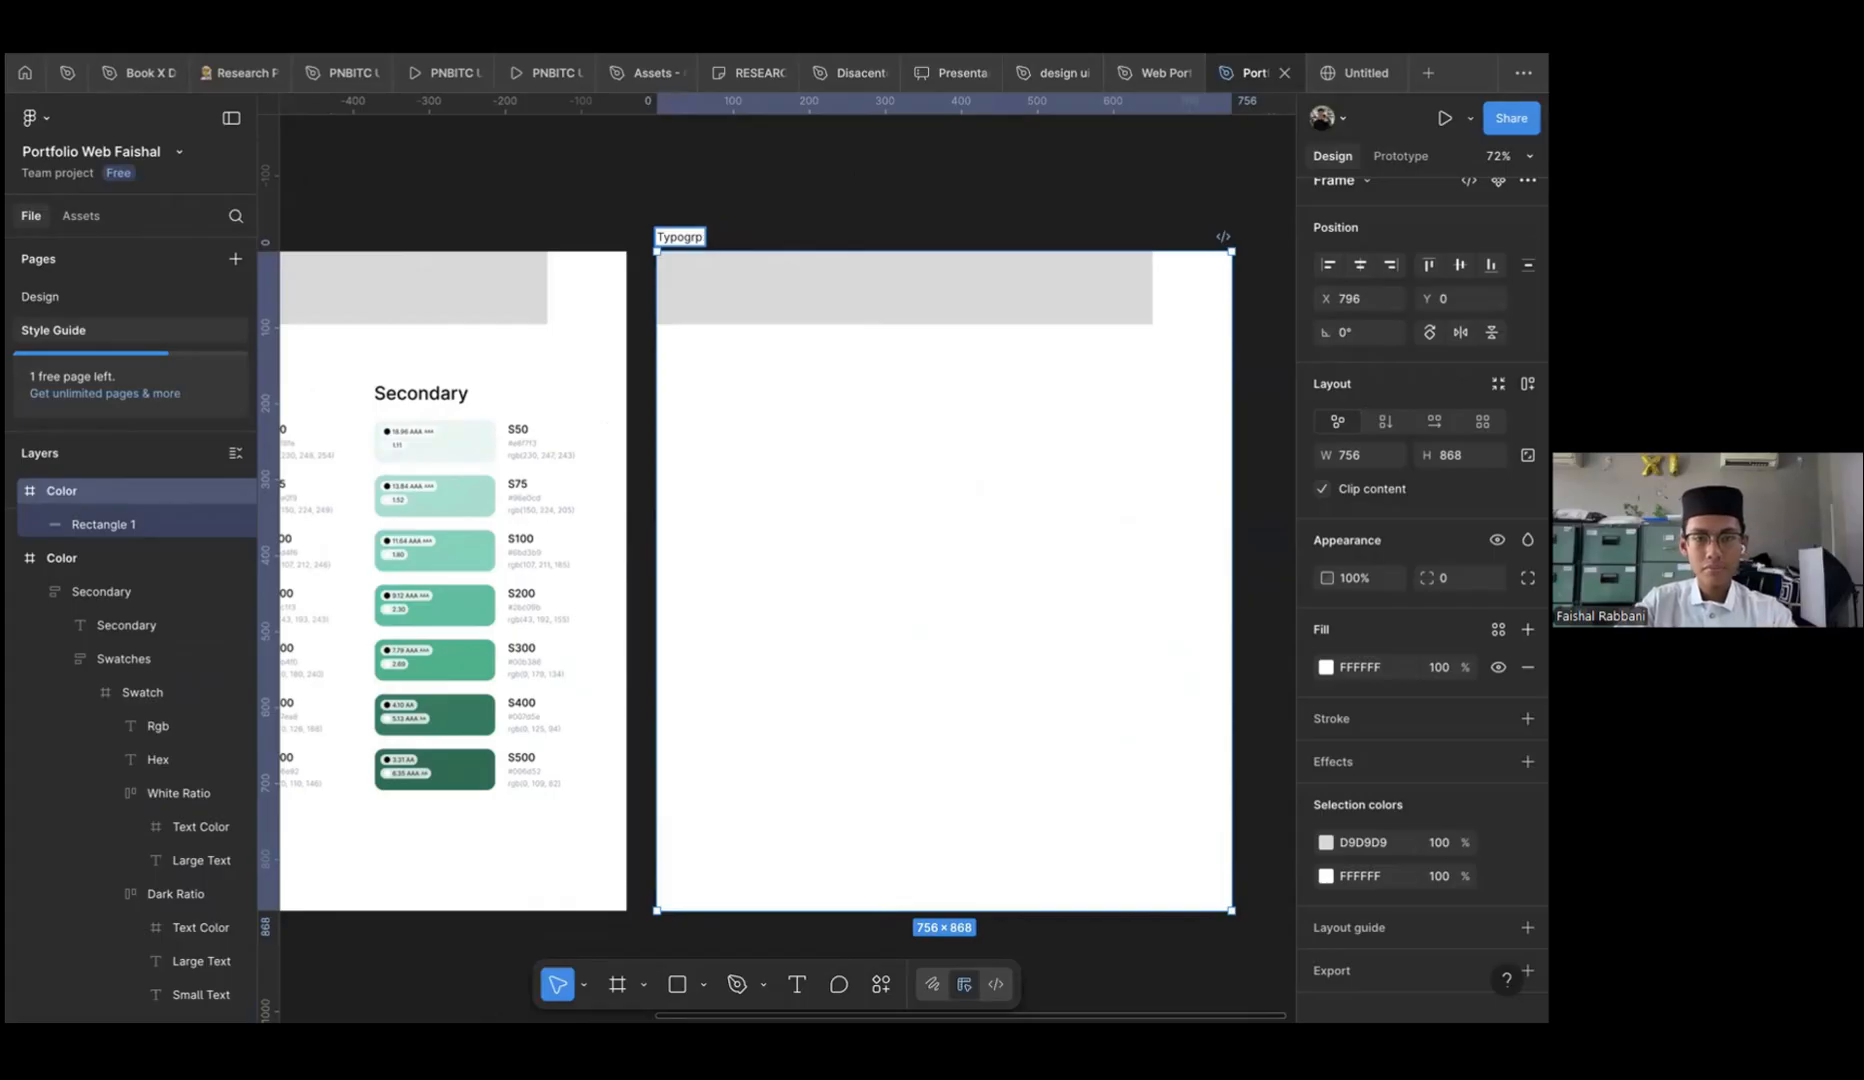
Rename the duplicated, emptied frame beside the Color frame as Typography
text(aphy)
click(920, 216)
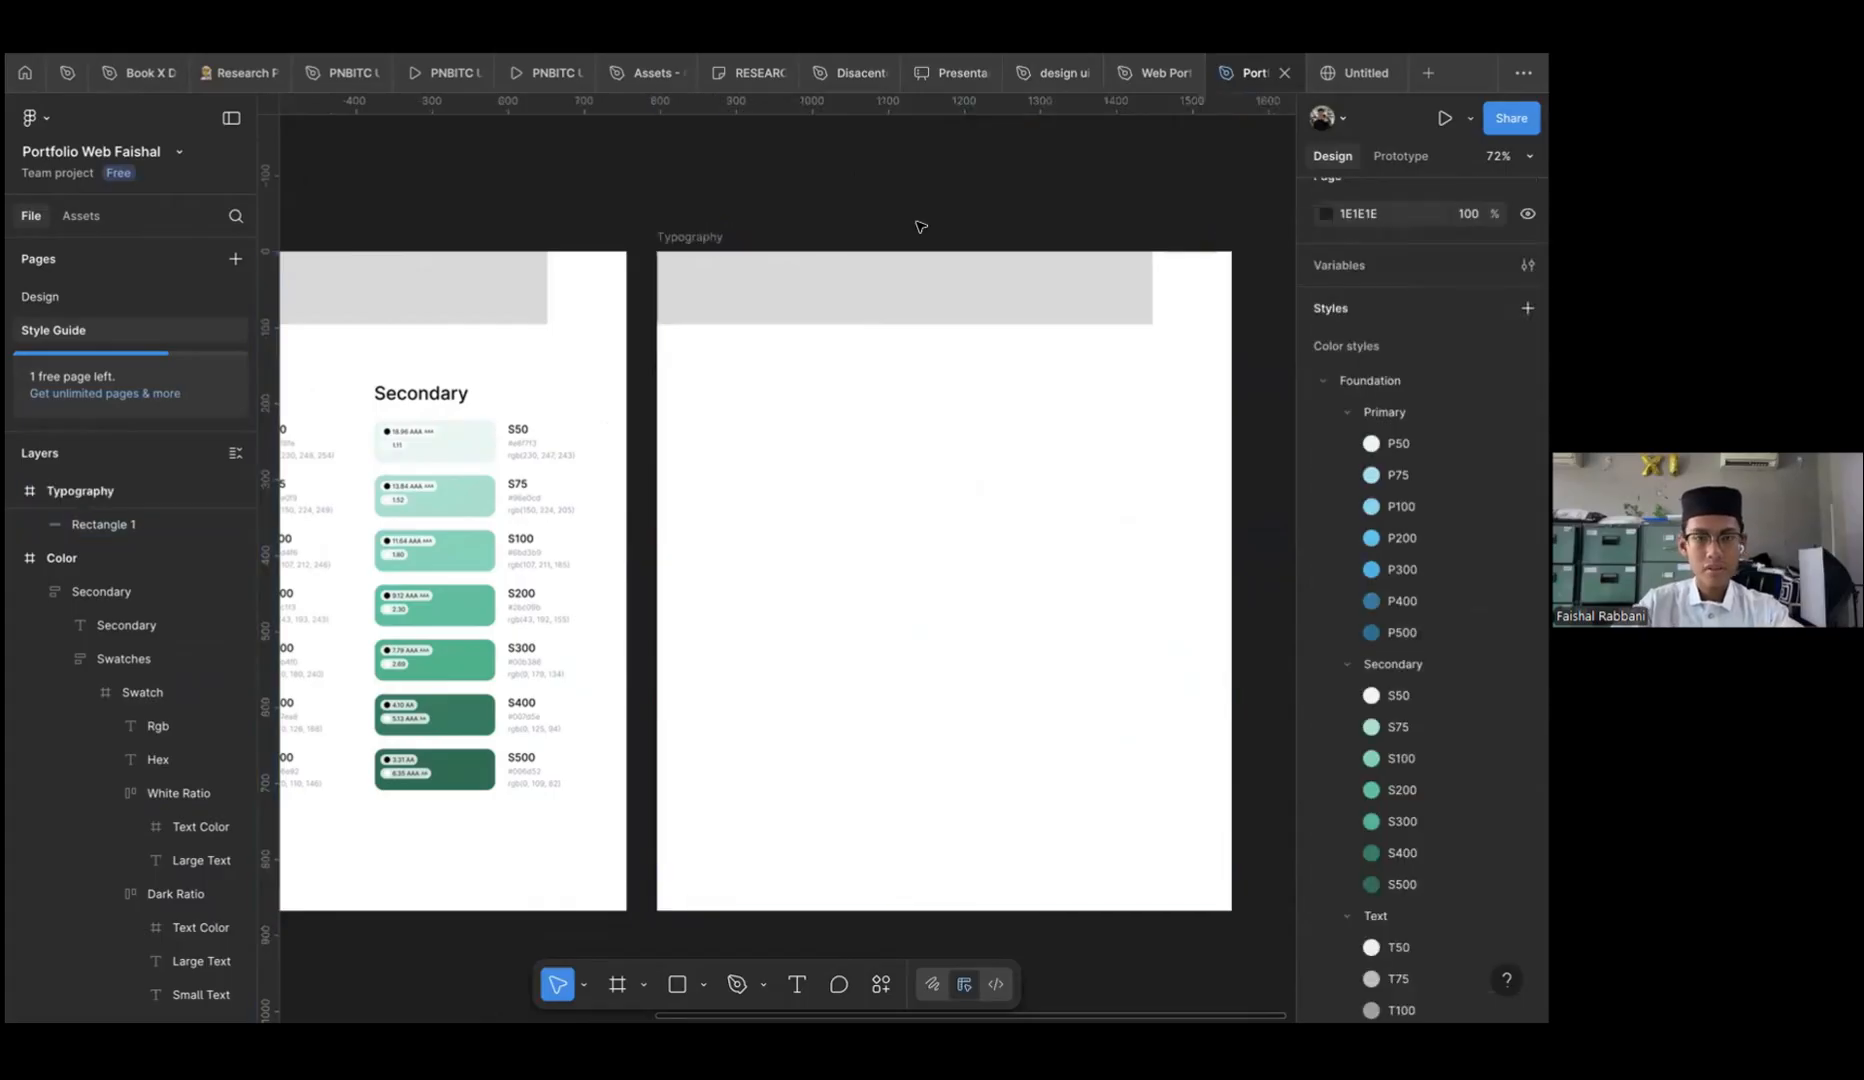
Add a text layer reading Heading 1 on the empty canvas below the Typography frame
scroll(768, 610, right, 1)
scroll(770, 612, right, 2)
scroll(770, 612, down, 2)
scroll(749, 699, down, 5)
scroll(744, 699, up, 4)
scroll(582, 652, down, 5)
key(t)
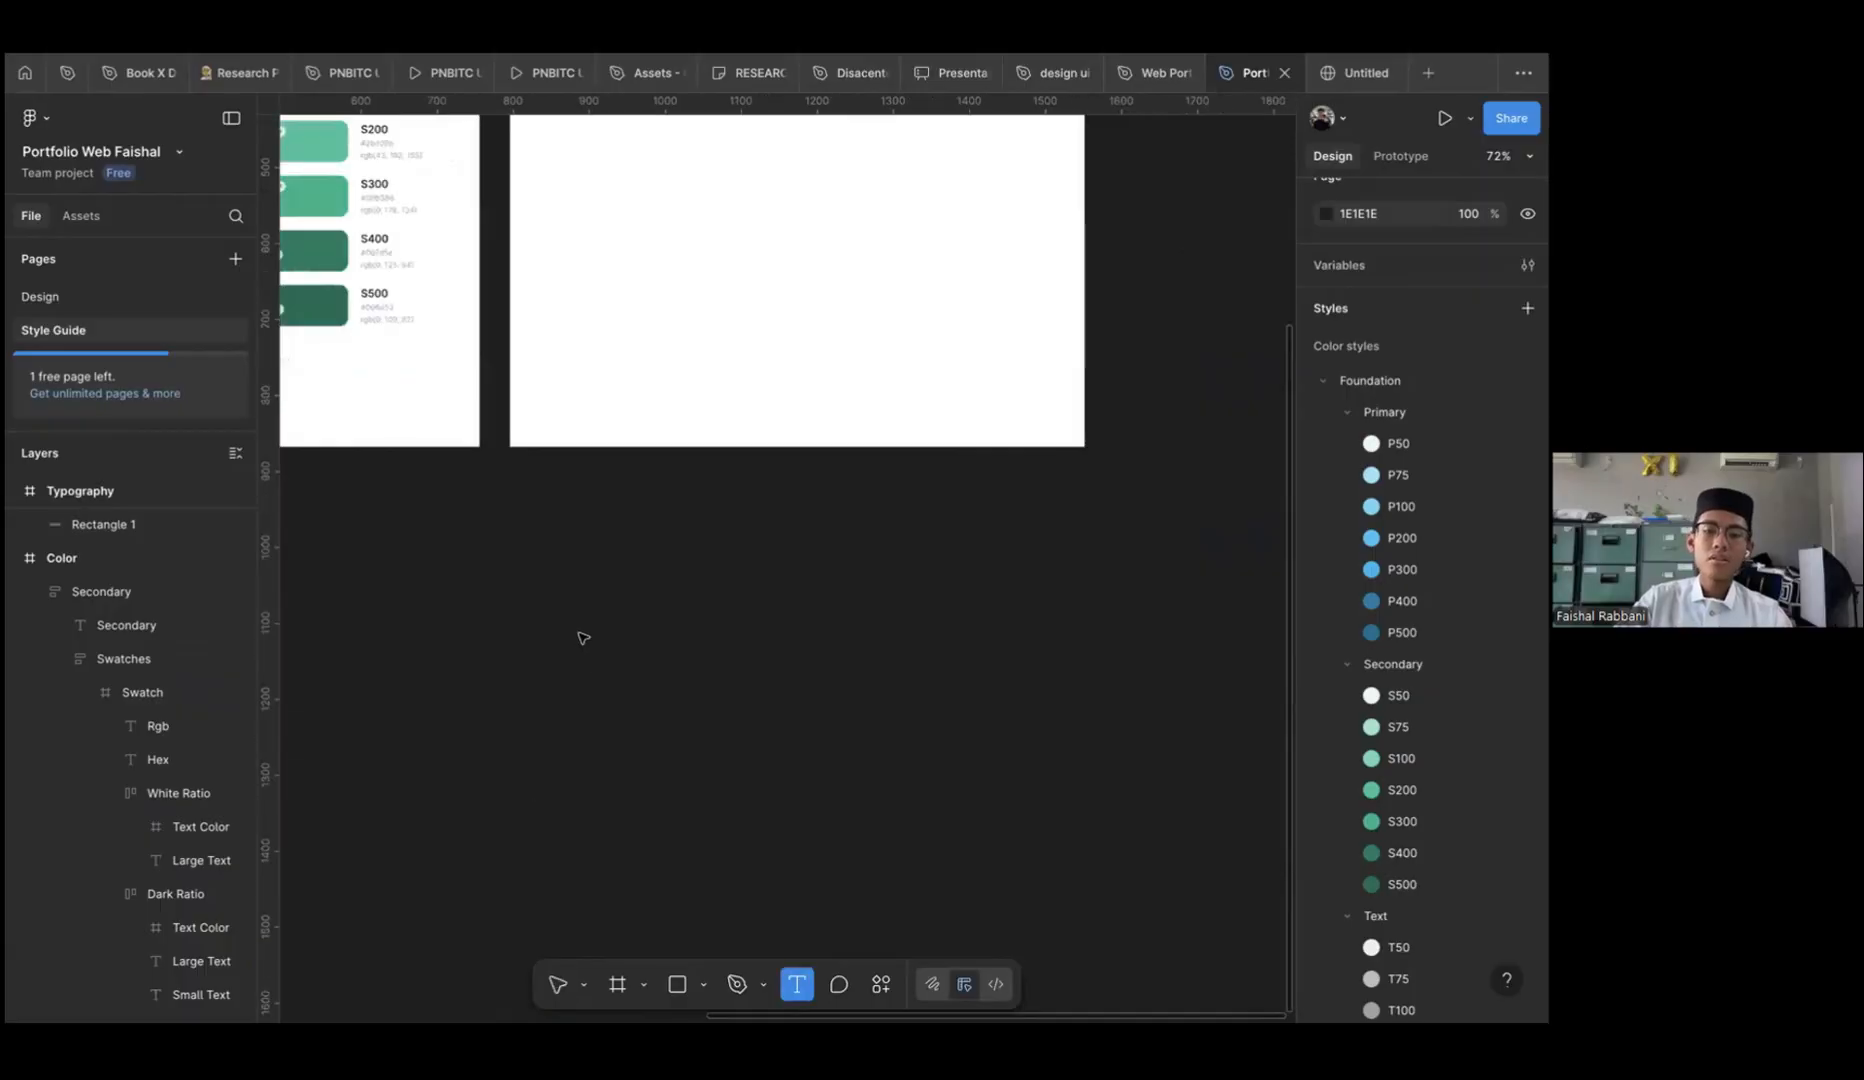
click(583, 638)
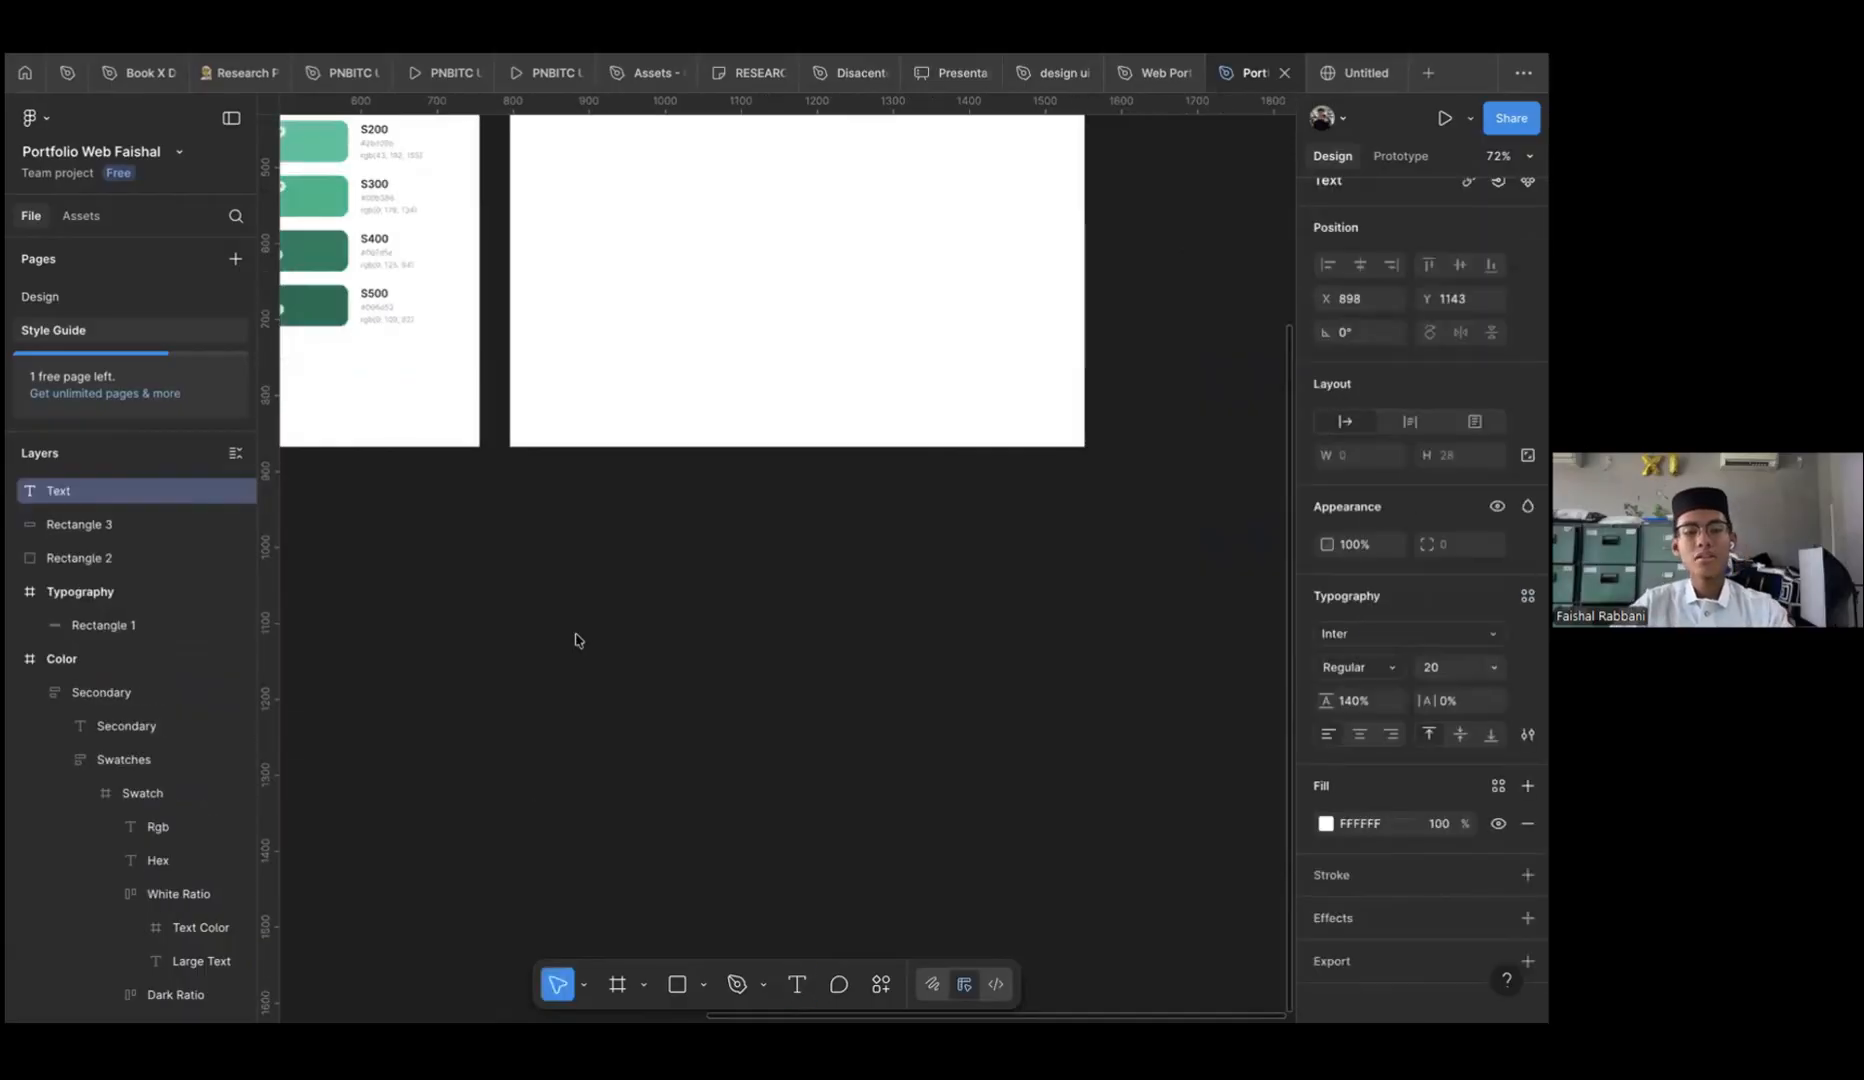
key(Caps_Lock)
text(Heading 1)
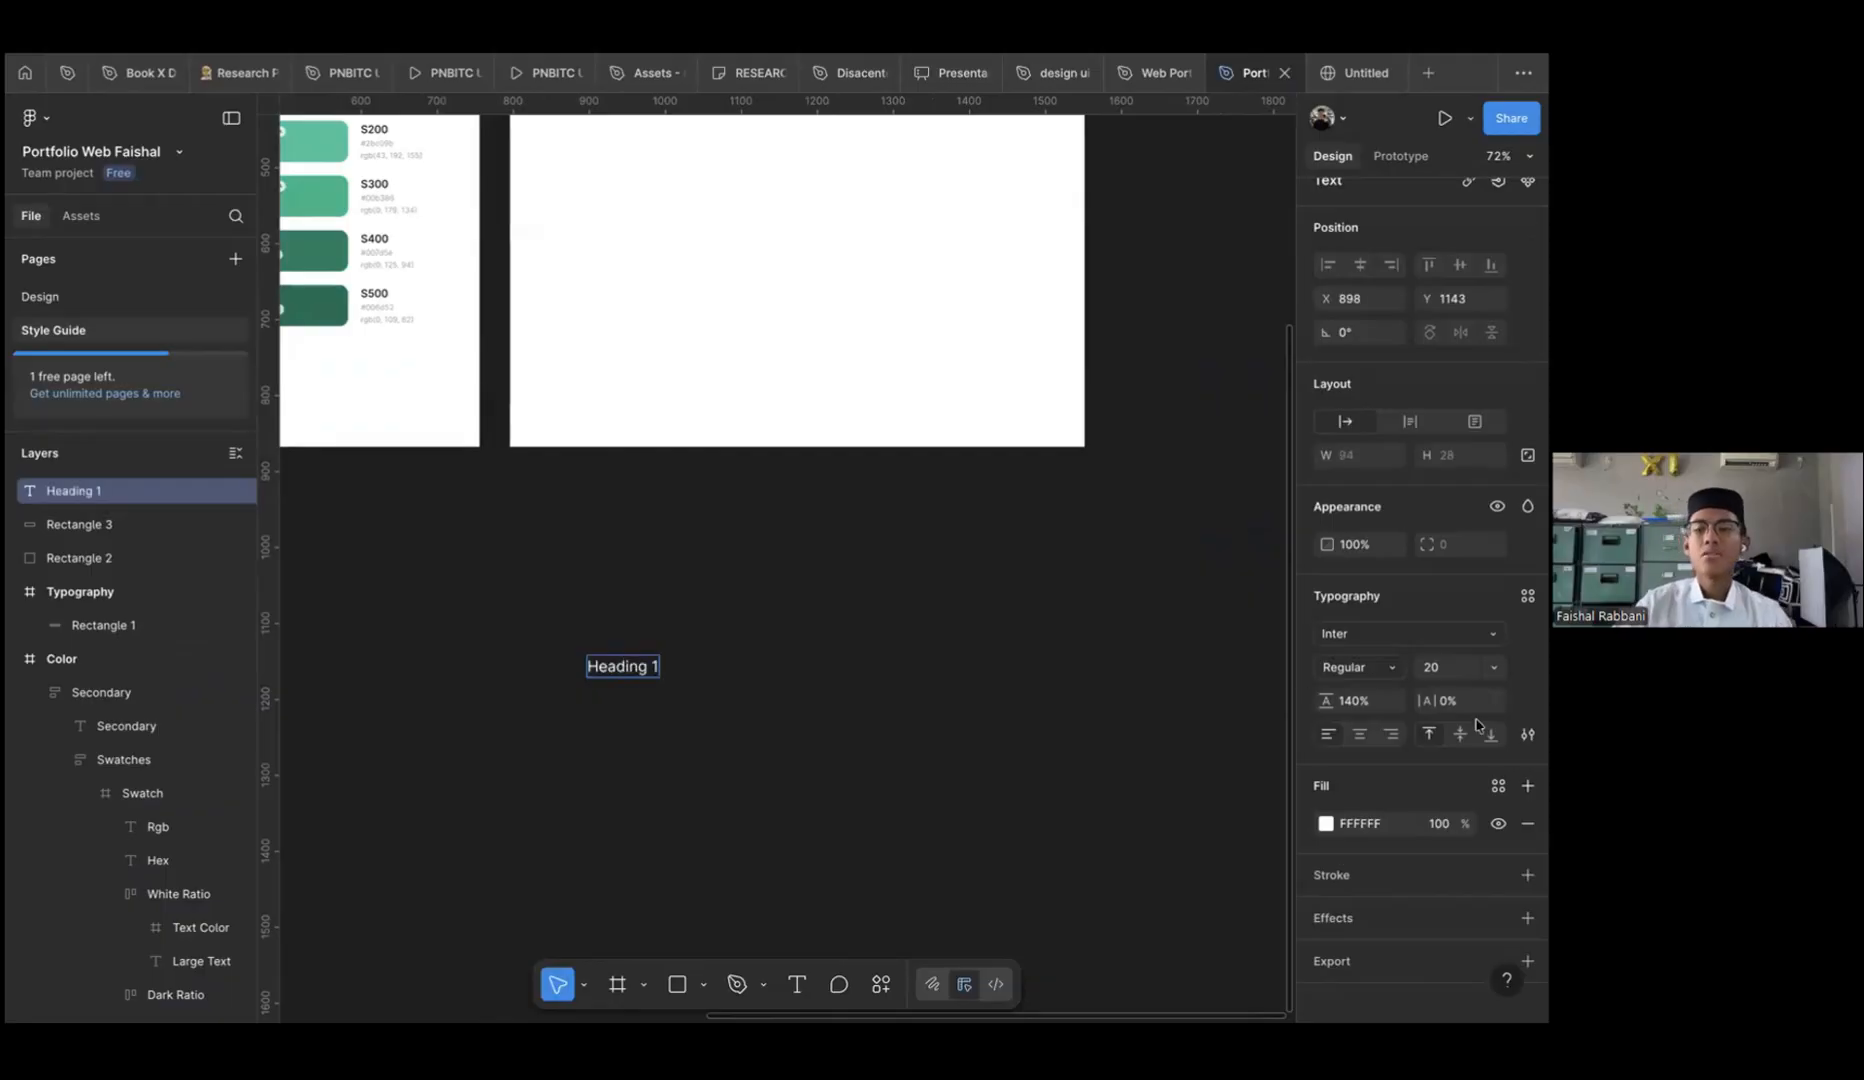
key(Escape)
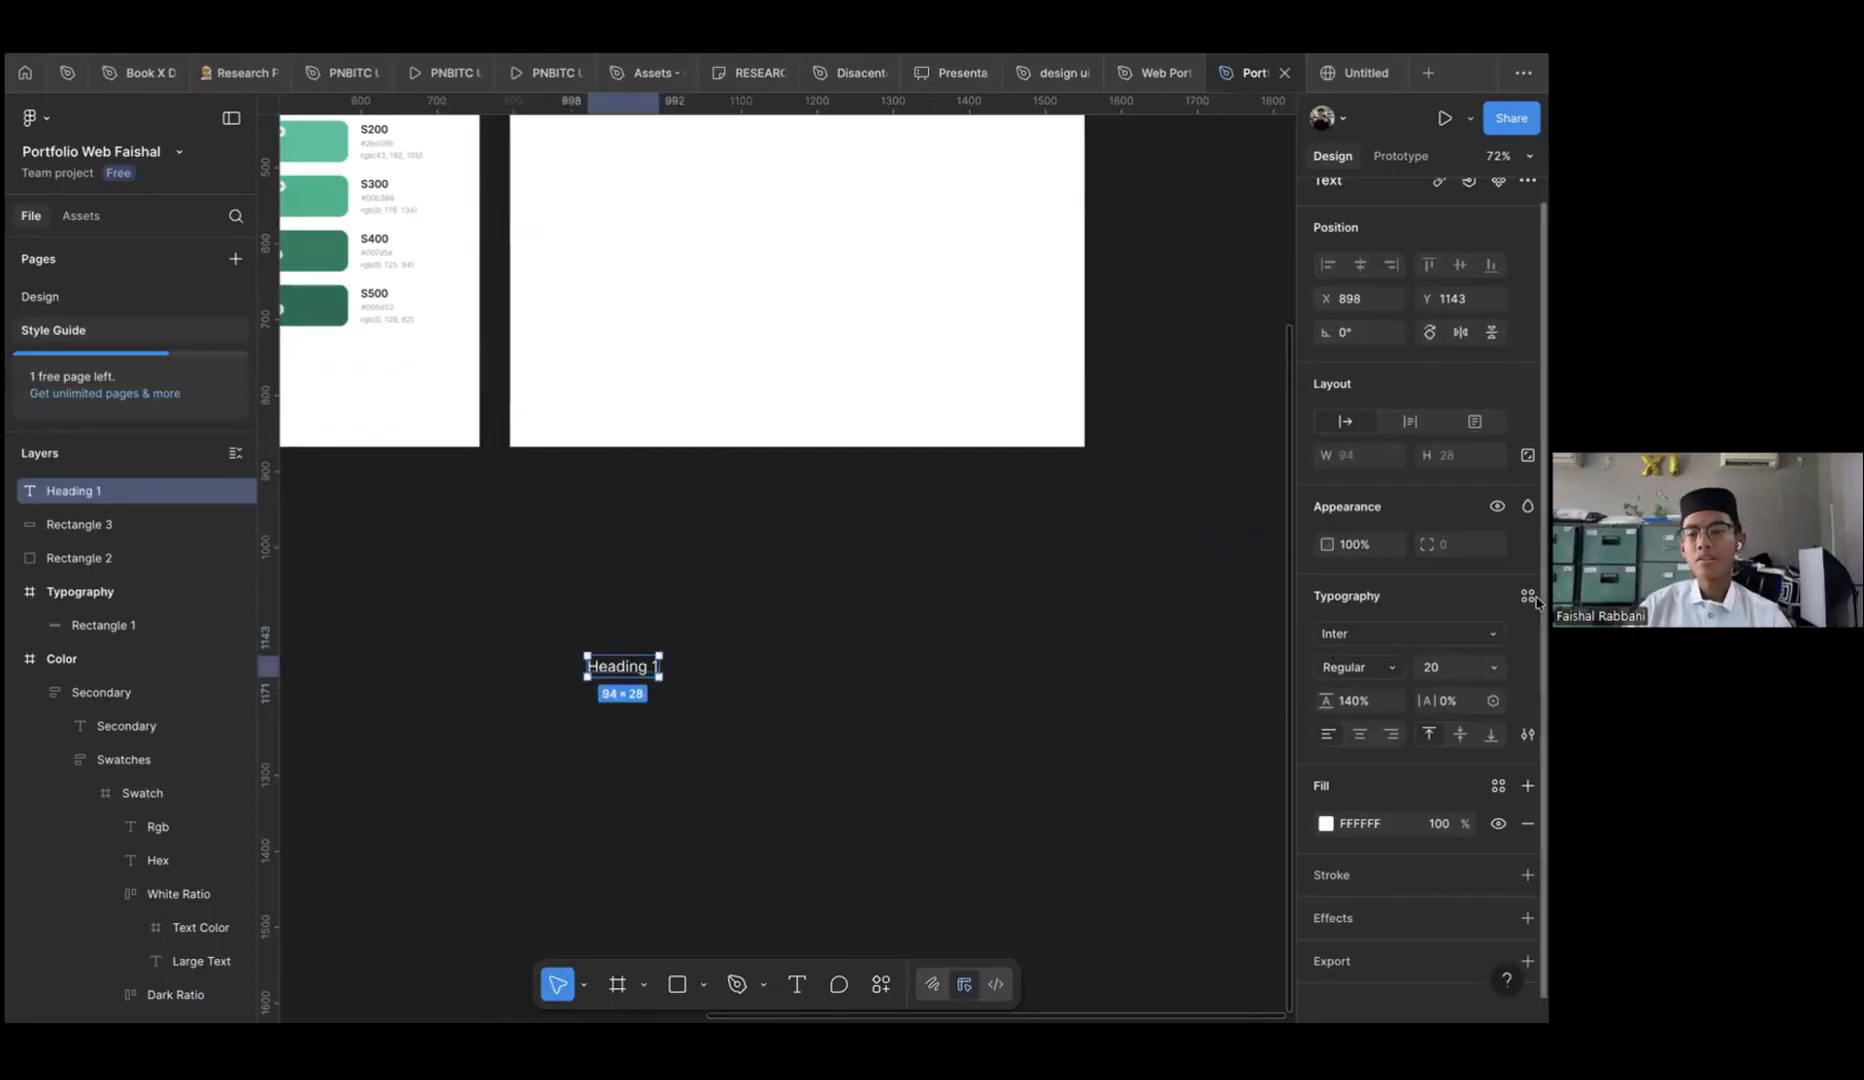
Set the Heading 1 text's font size to 64
click(1480, 662)
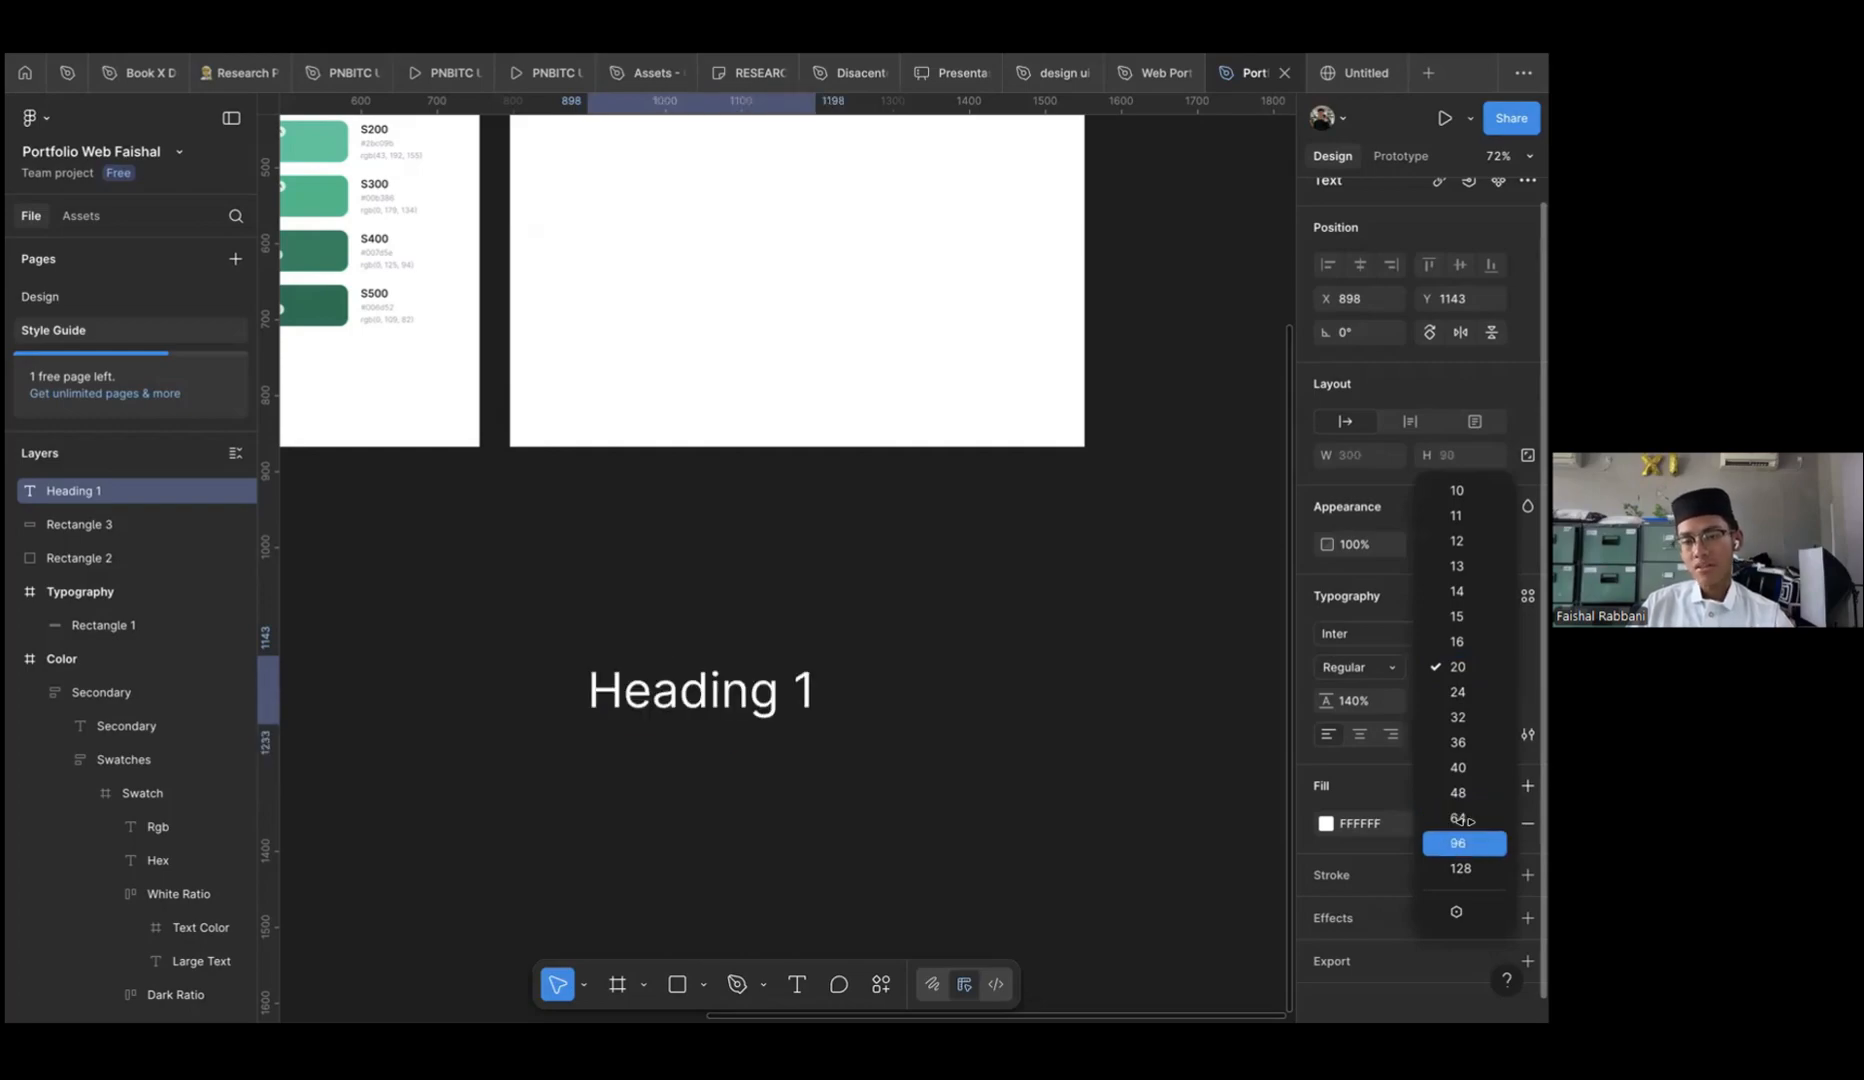
click(1462, 818)
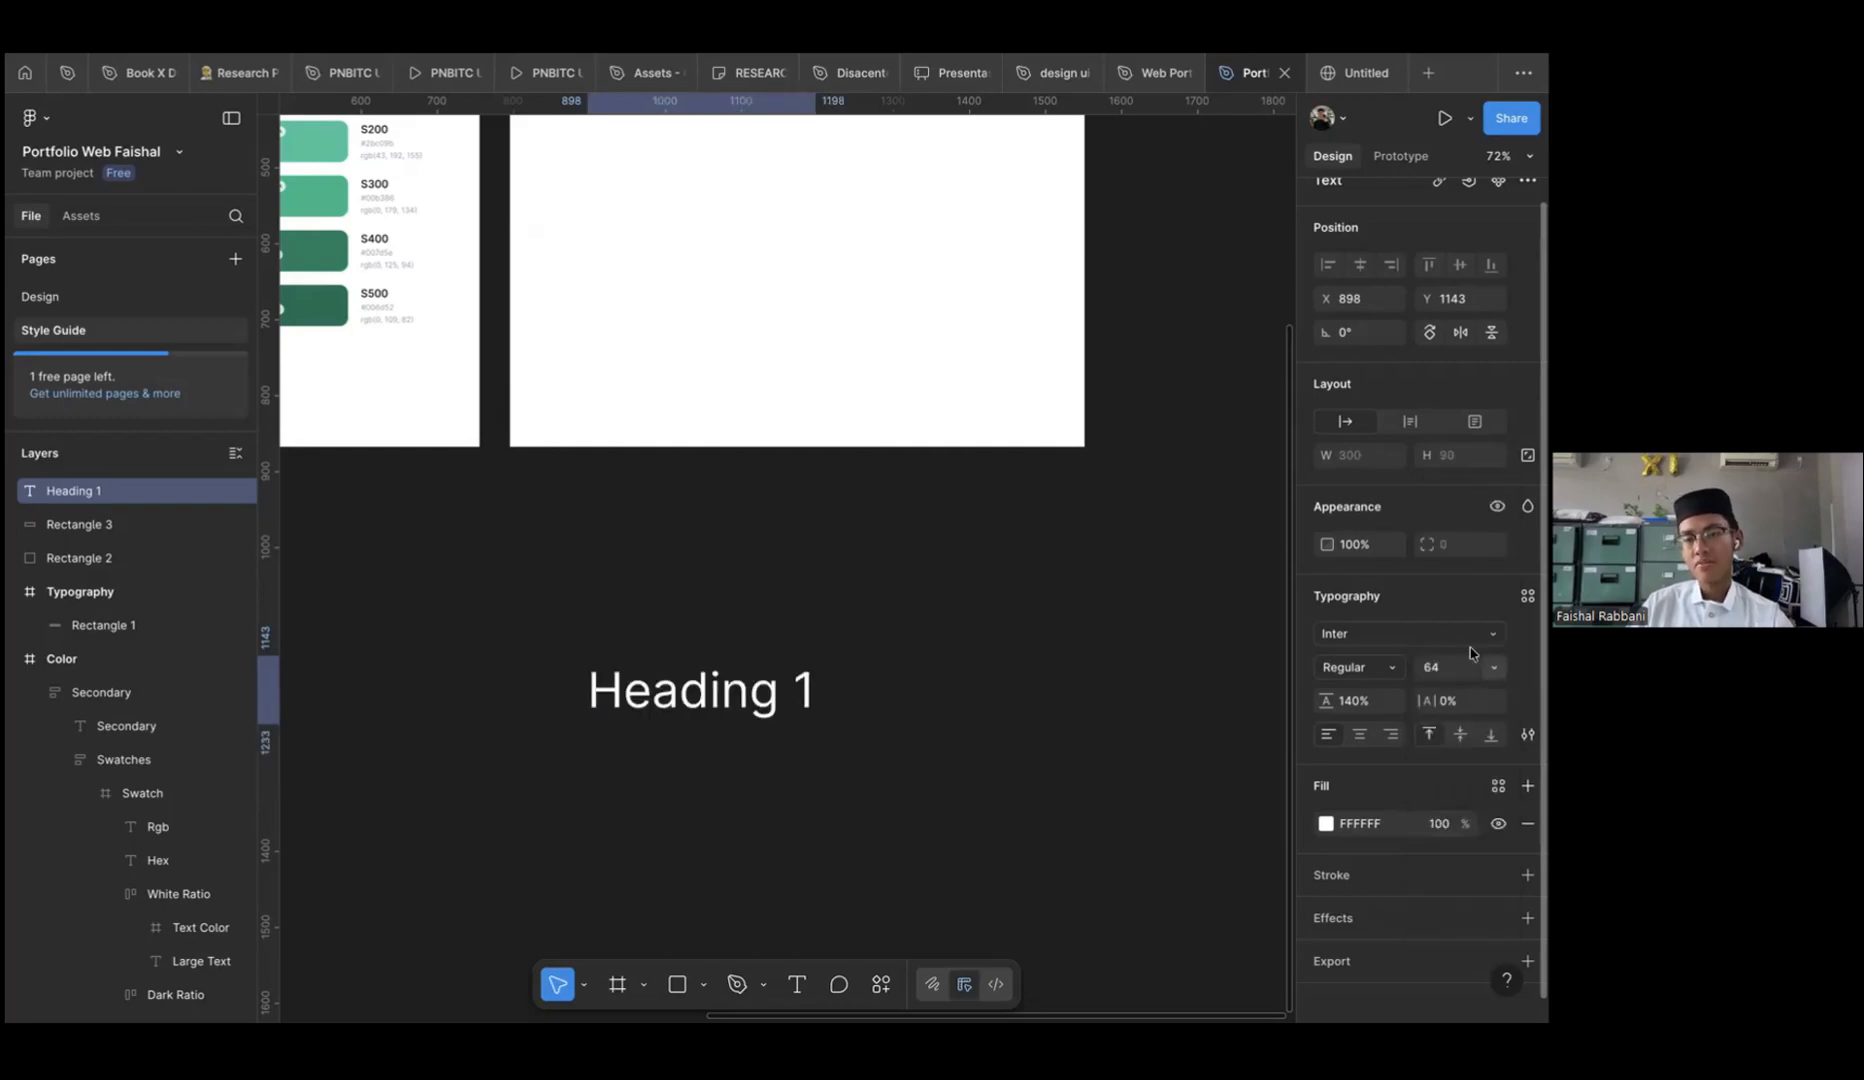
click(1449, 676)
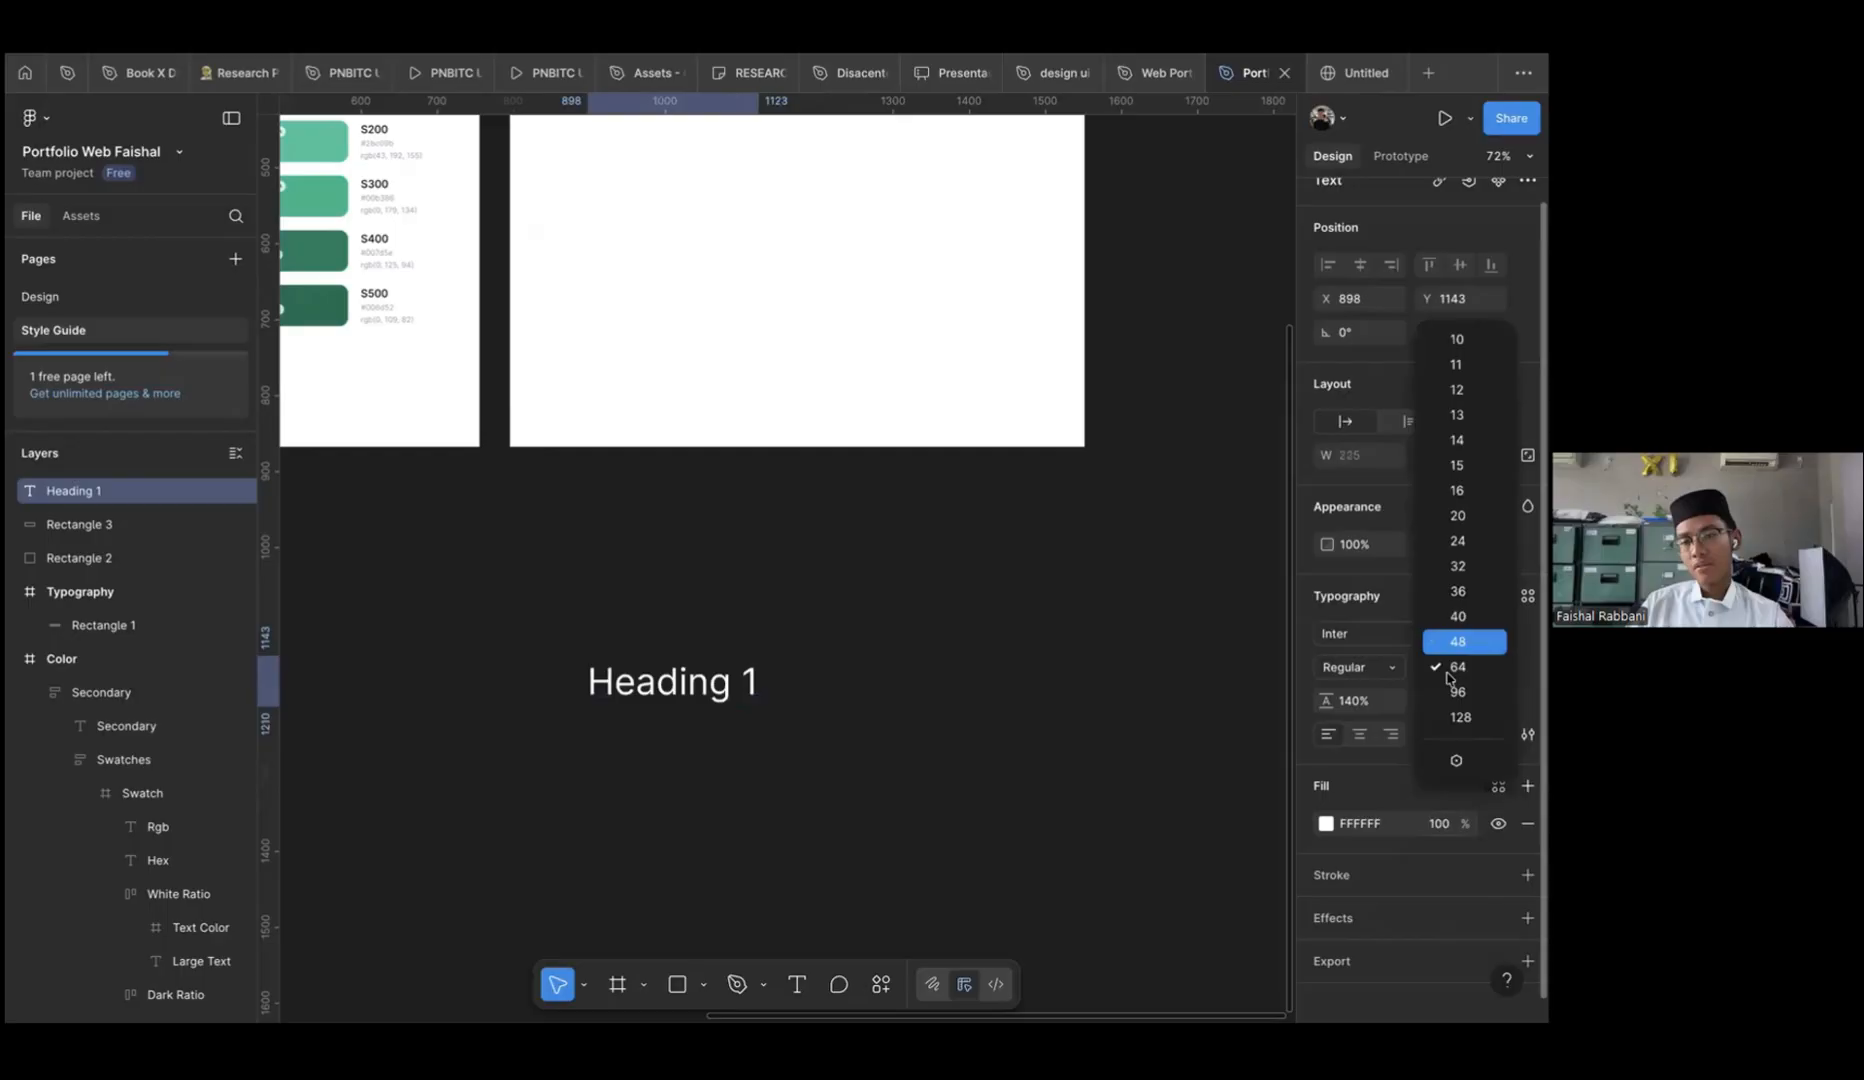
click(1449, 678)
Widen the Typography frame to about 1310 and stretch its grey header rectangle to 1180 wide
scroll(620, 341, up, 4)
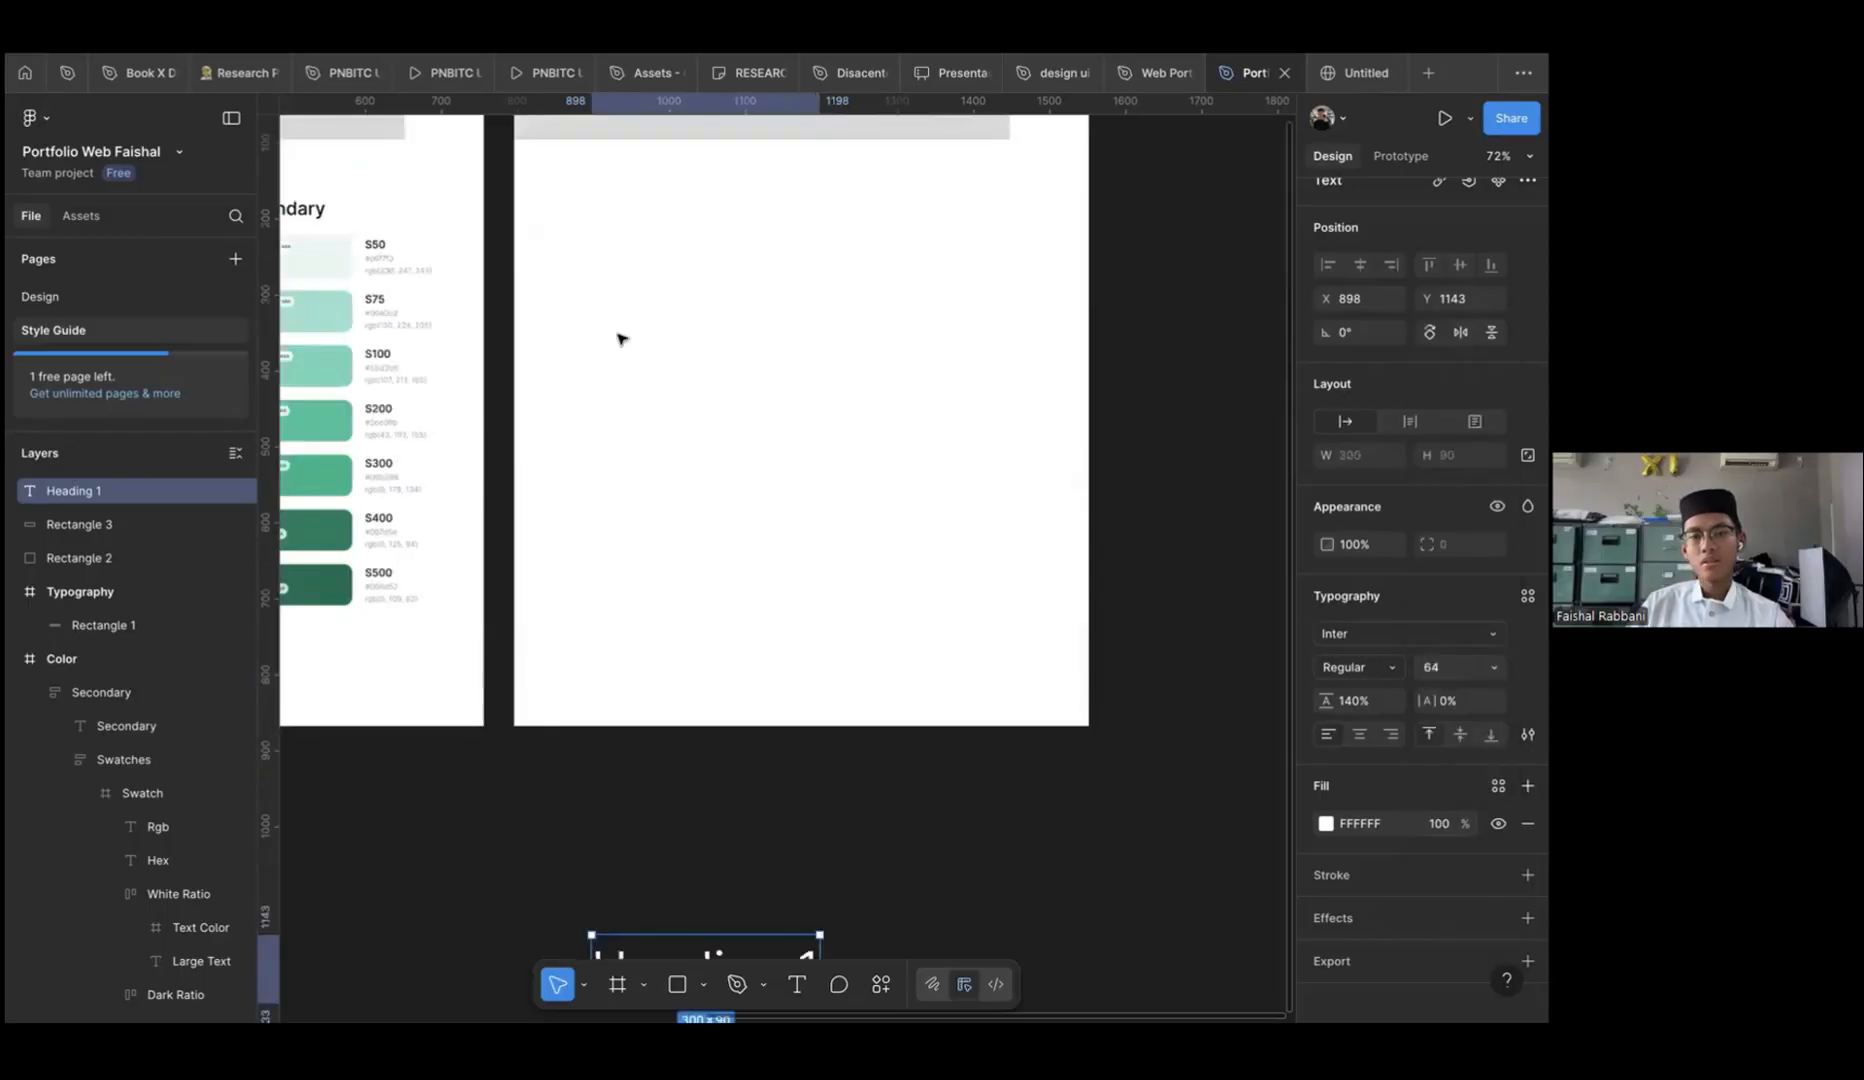
click(1115, 632)
scroll(1056, 627, up, 5)
scroll(1056, 627, right, 1)
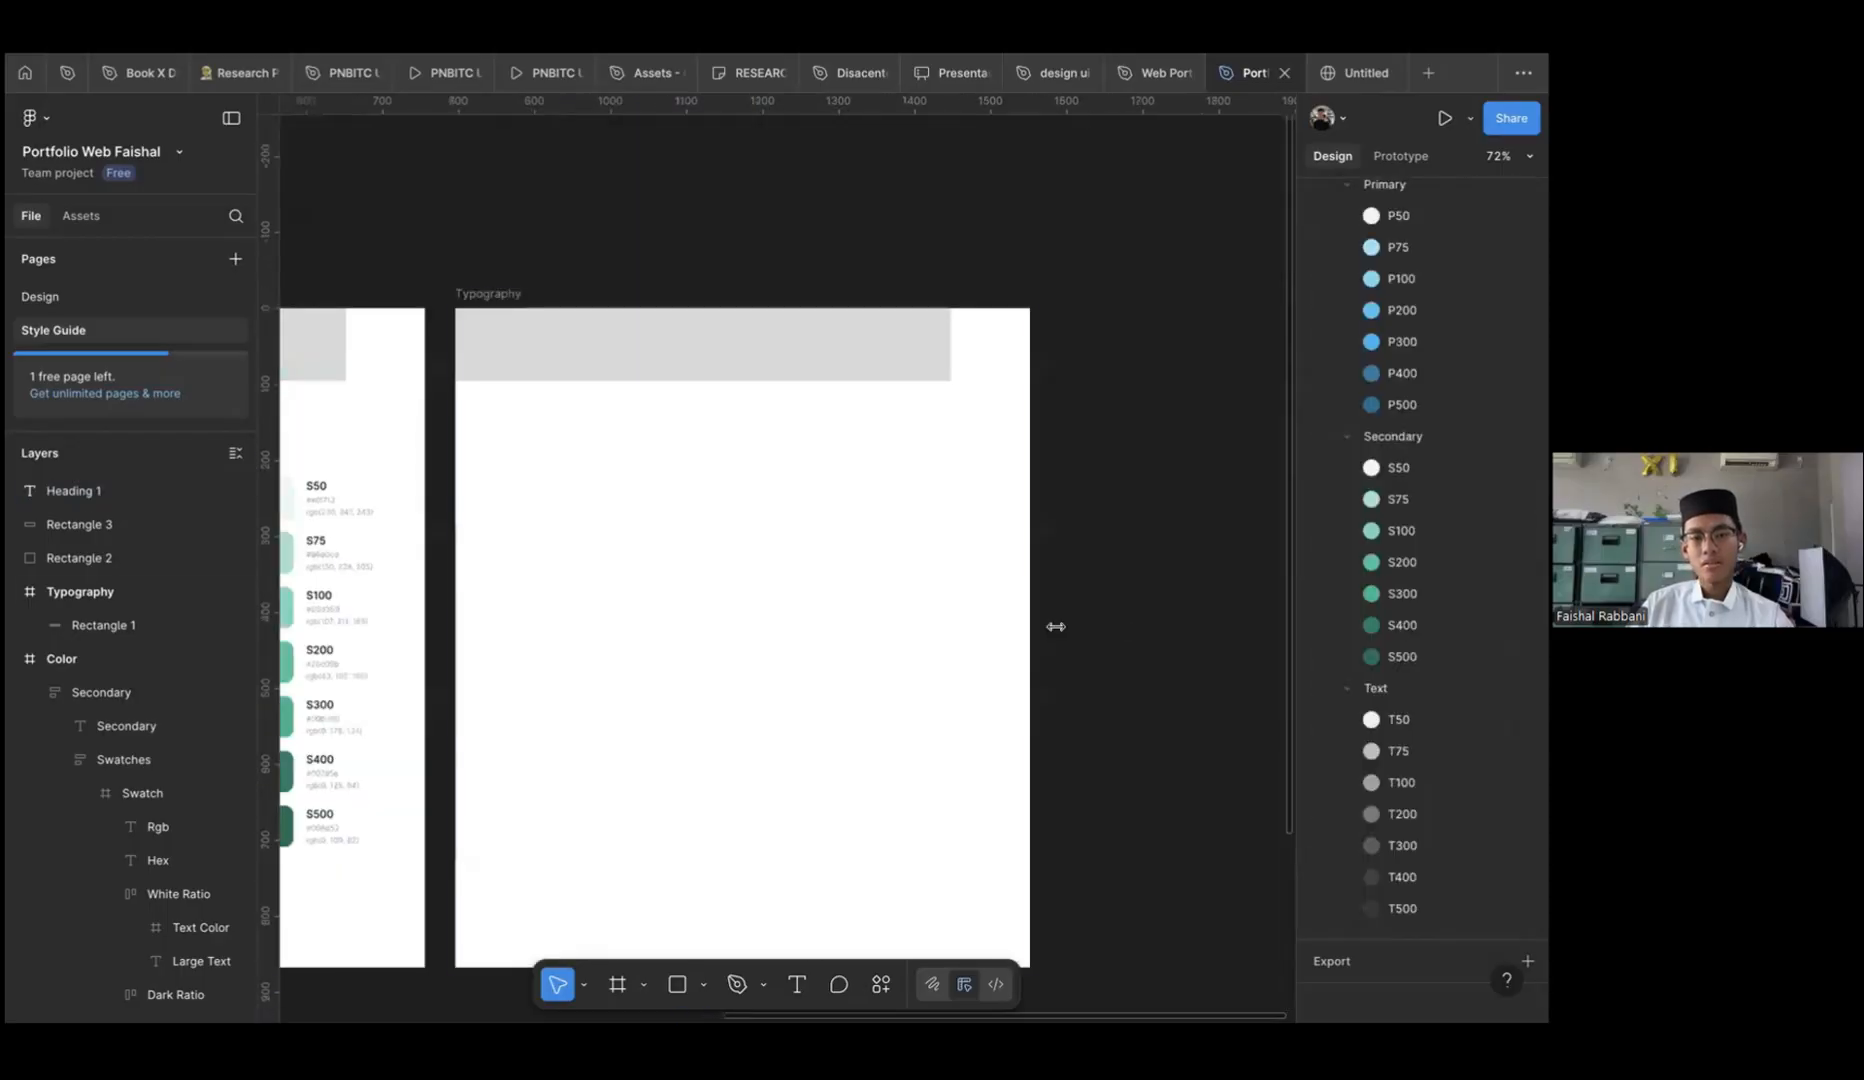
drag(1031, 621, 1143, 621)
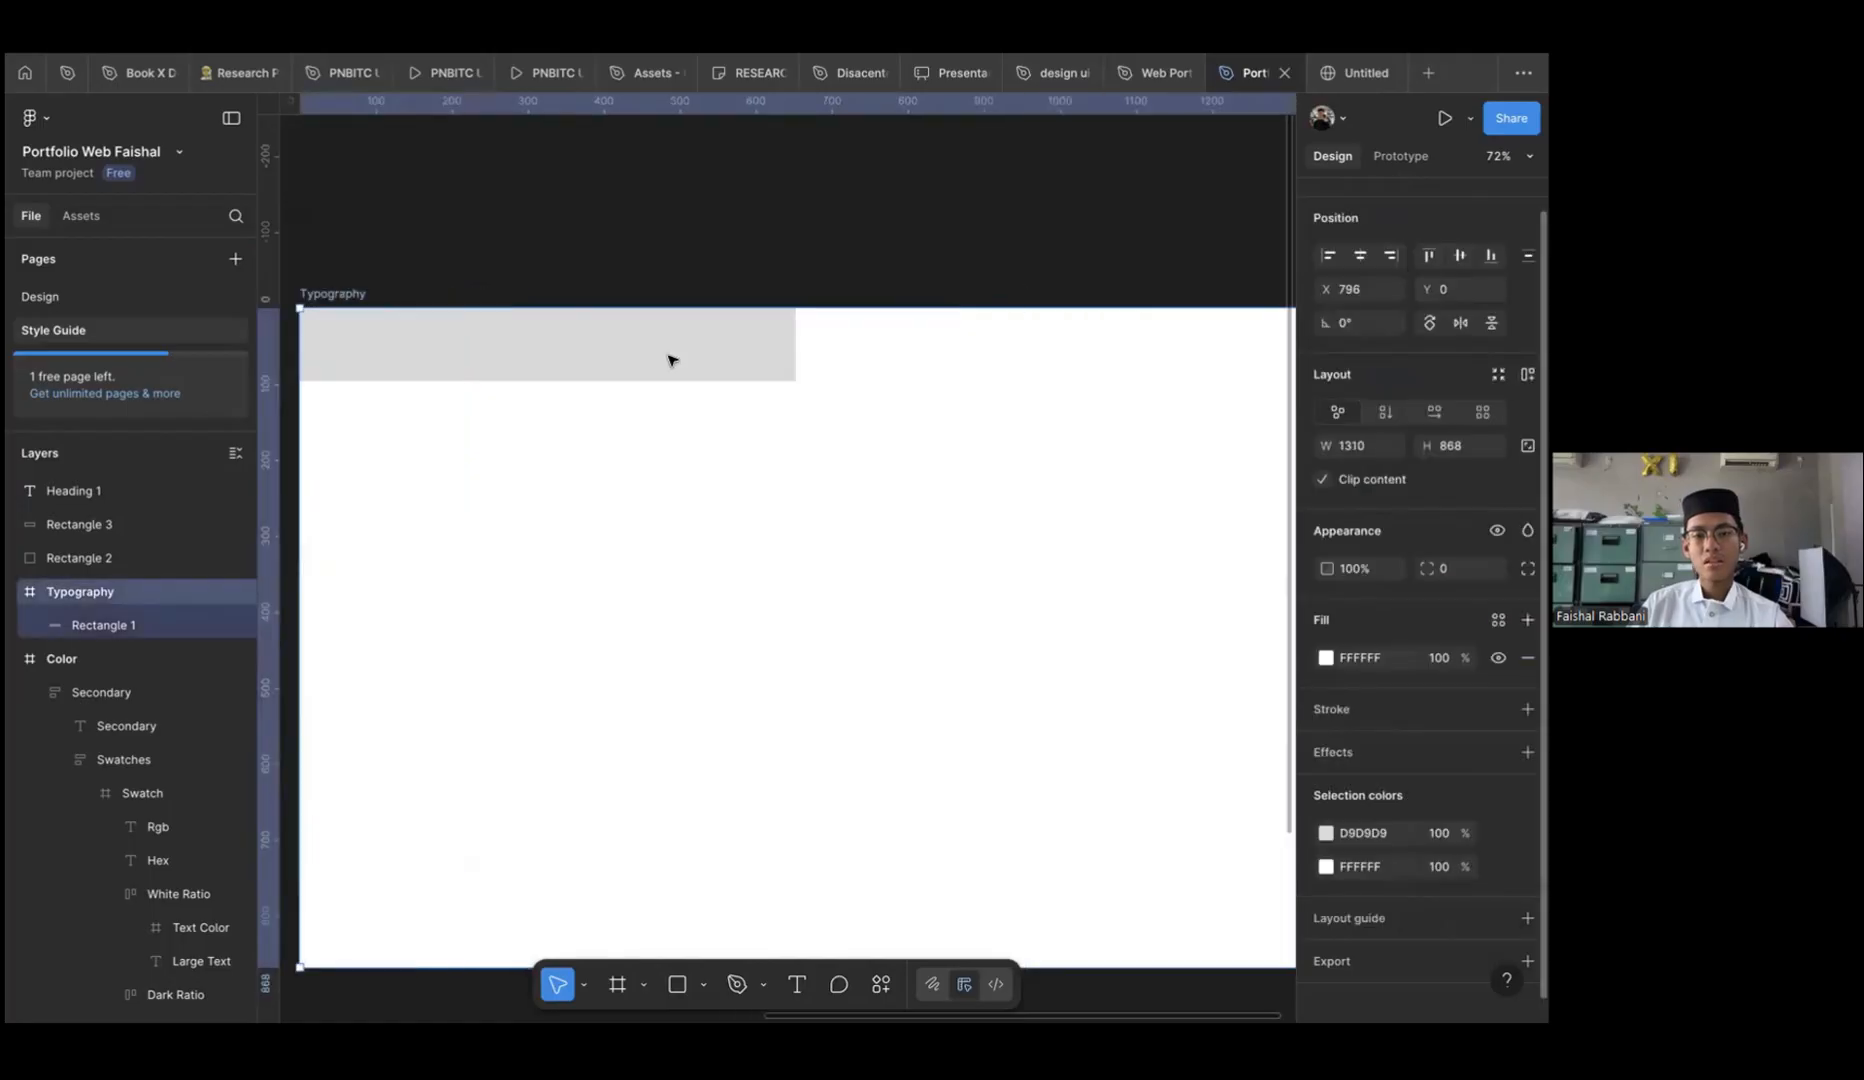
click(670, 361)
drag(742, 340, 1143, 339)
scroll(691, 699, left, 4)
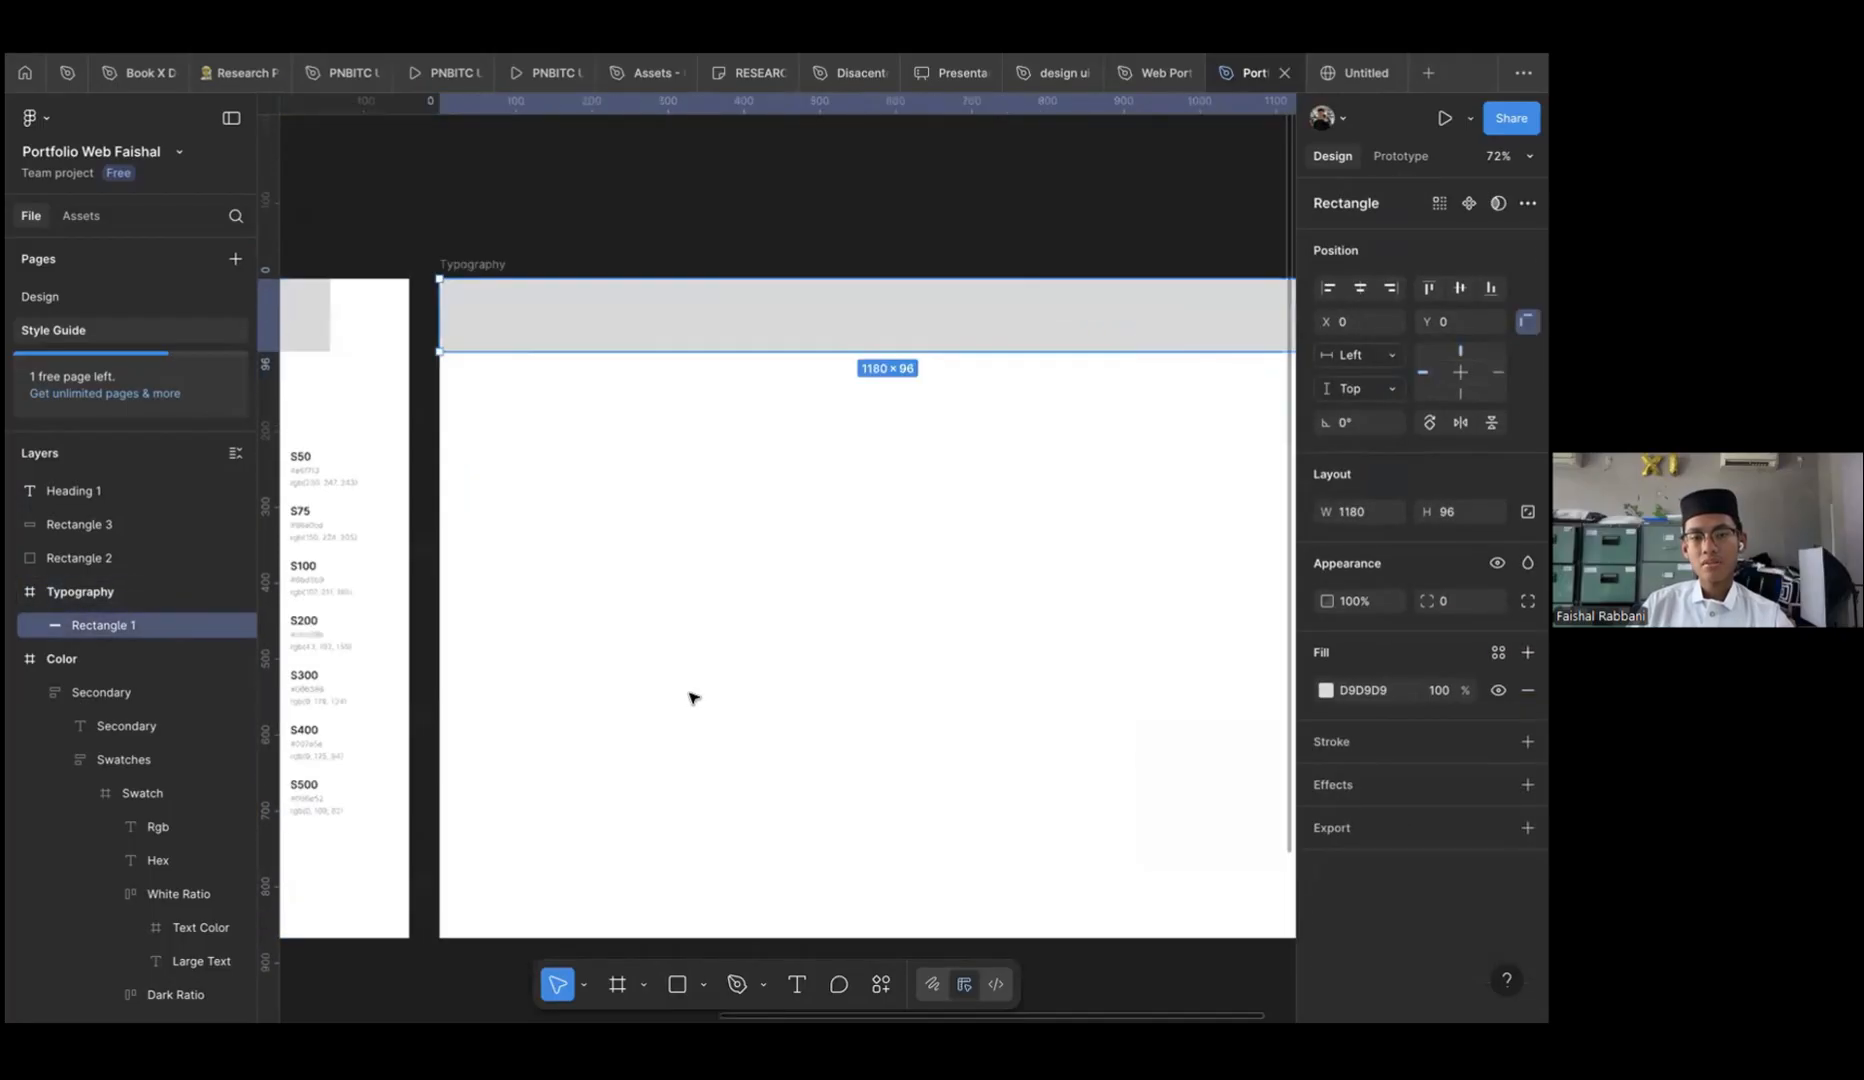
Set the line height of the Heading 1 text below the Typography frame to 120%
scroll(691, 699, down, 5)
click(691, 697)
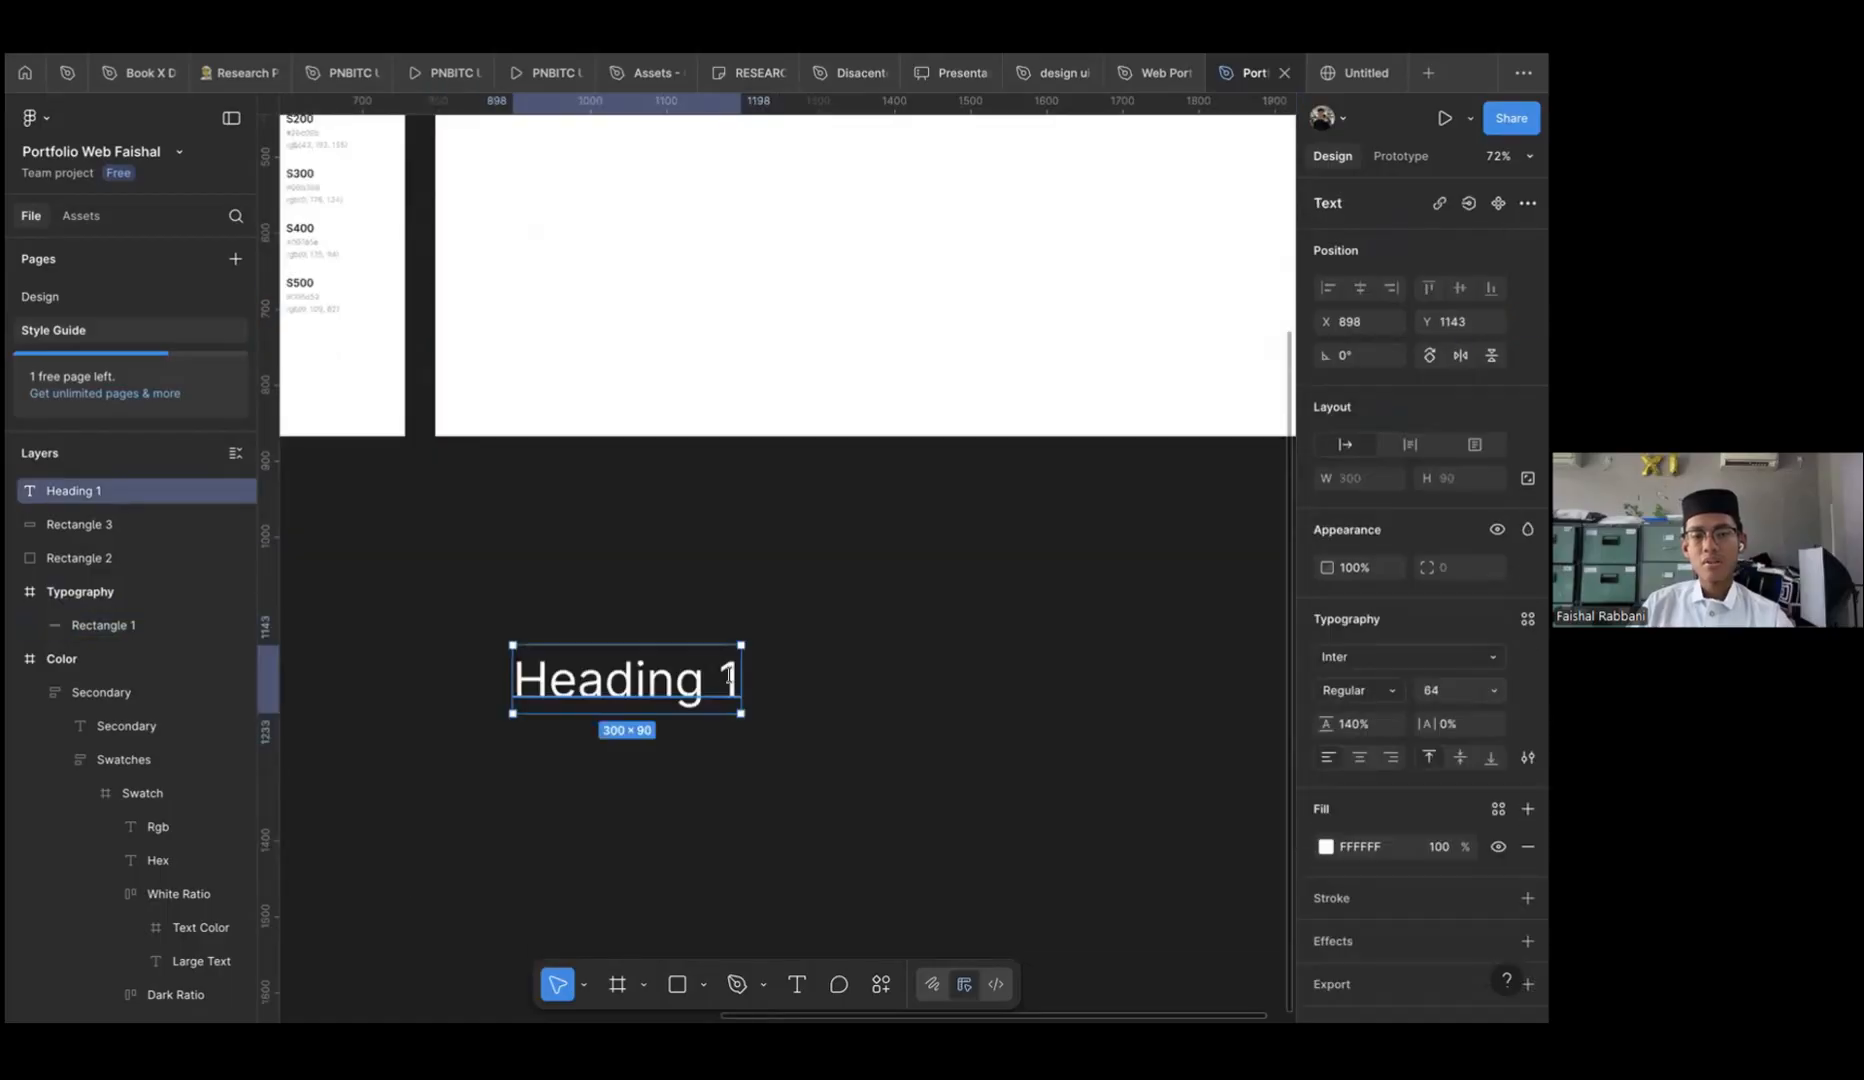
double_click(733, 675)
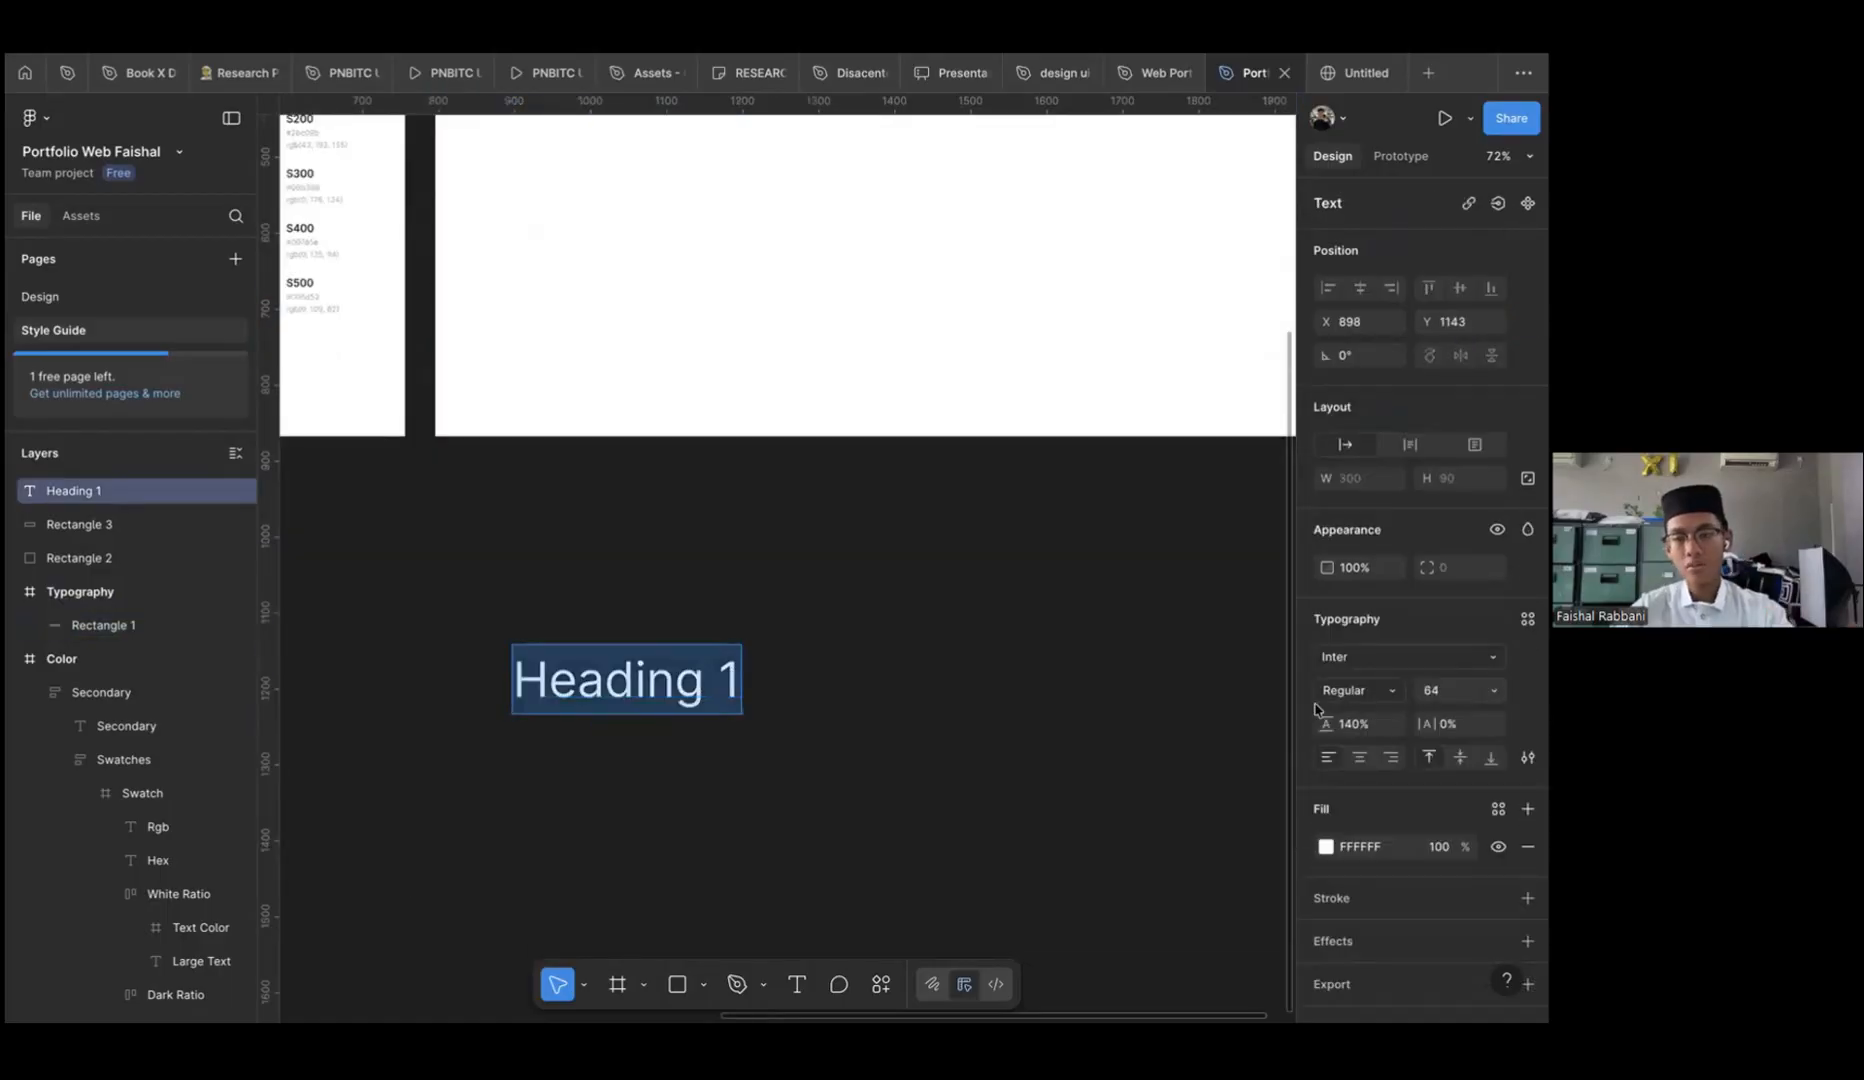
key(Escape)
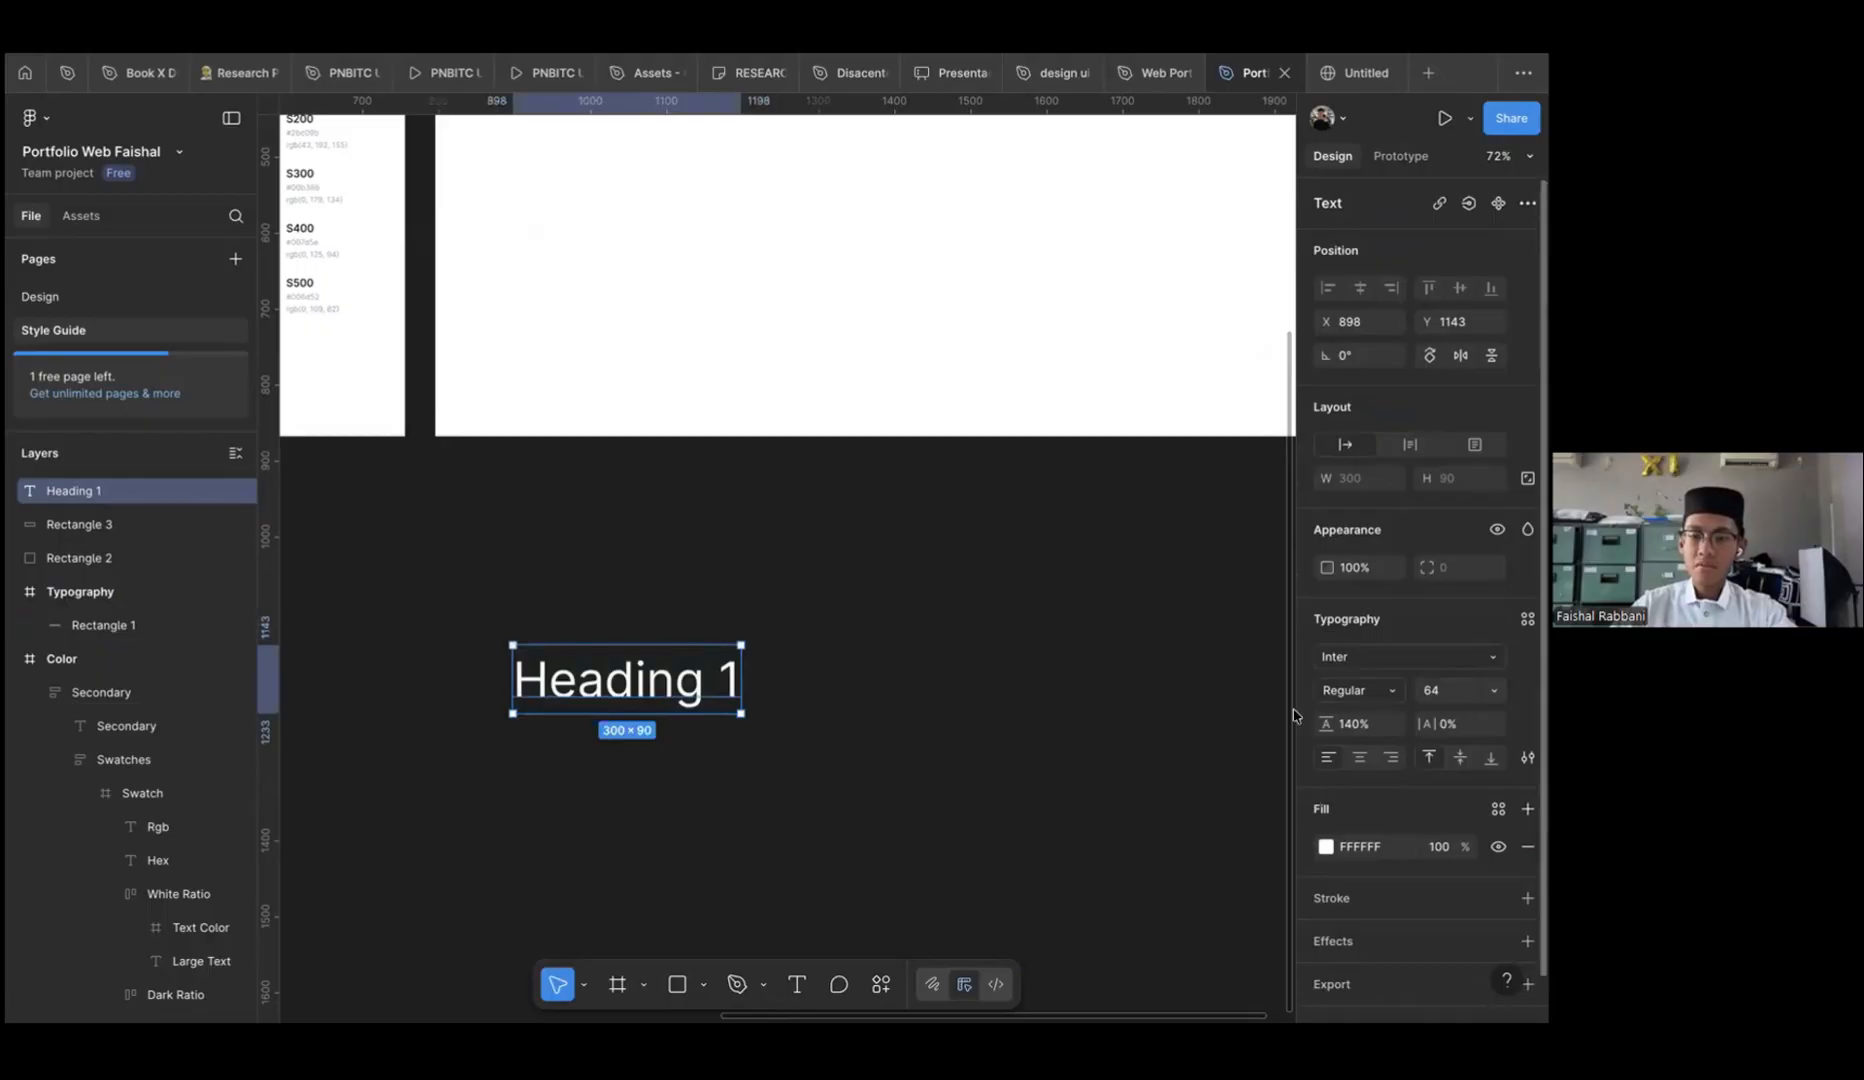
click(1340, 725)
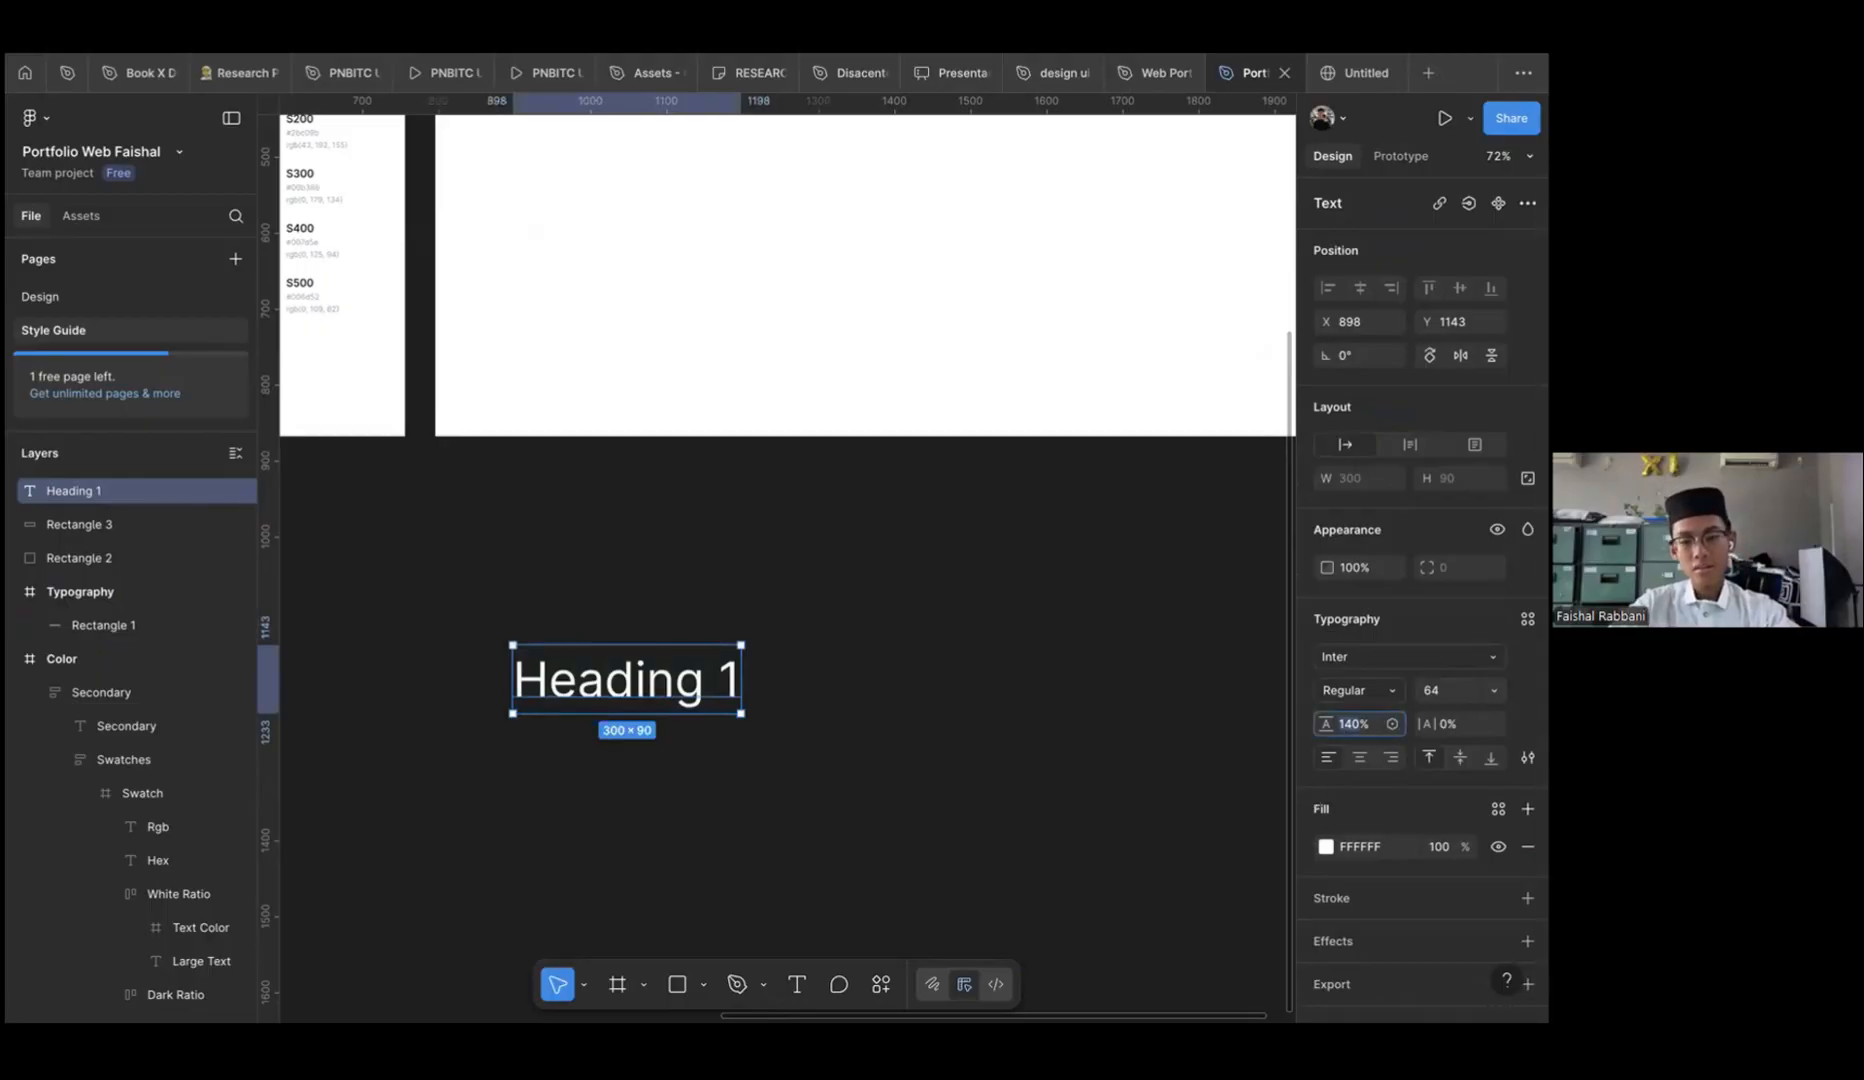
text(120)
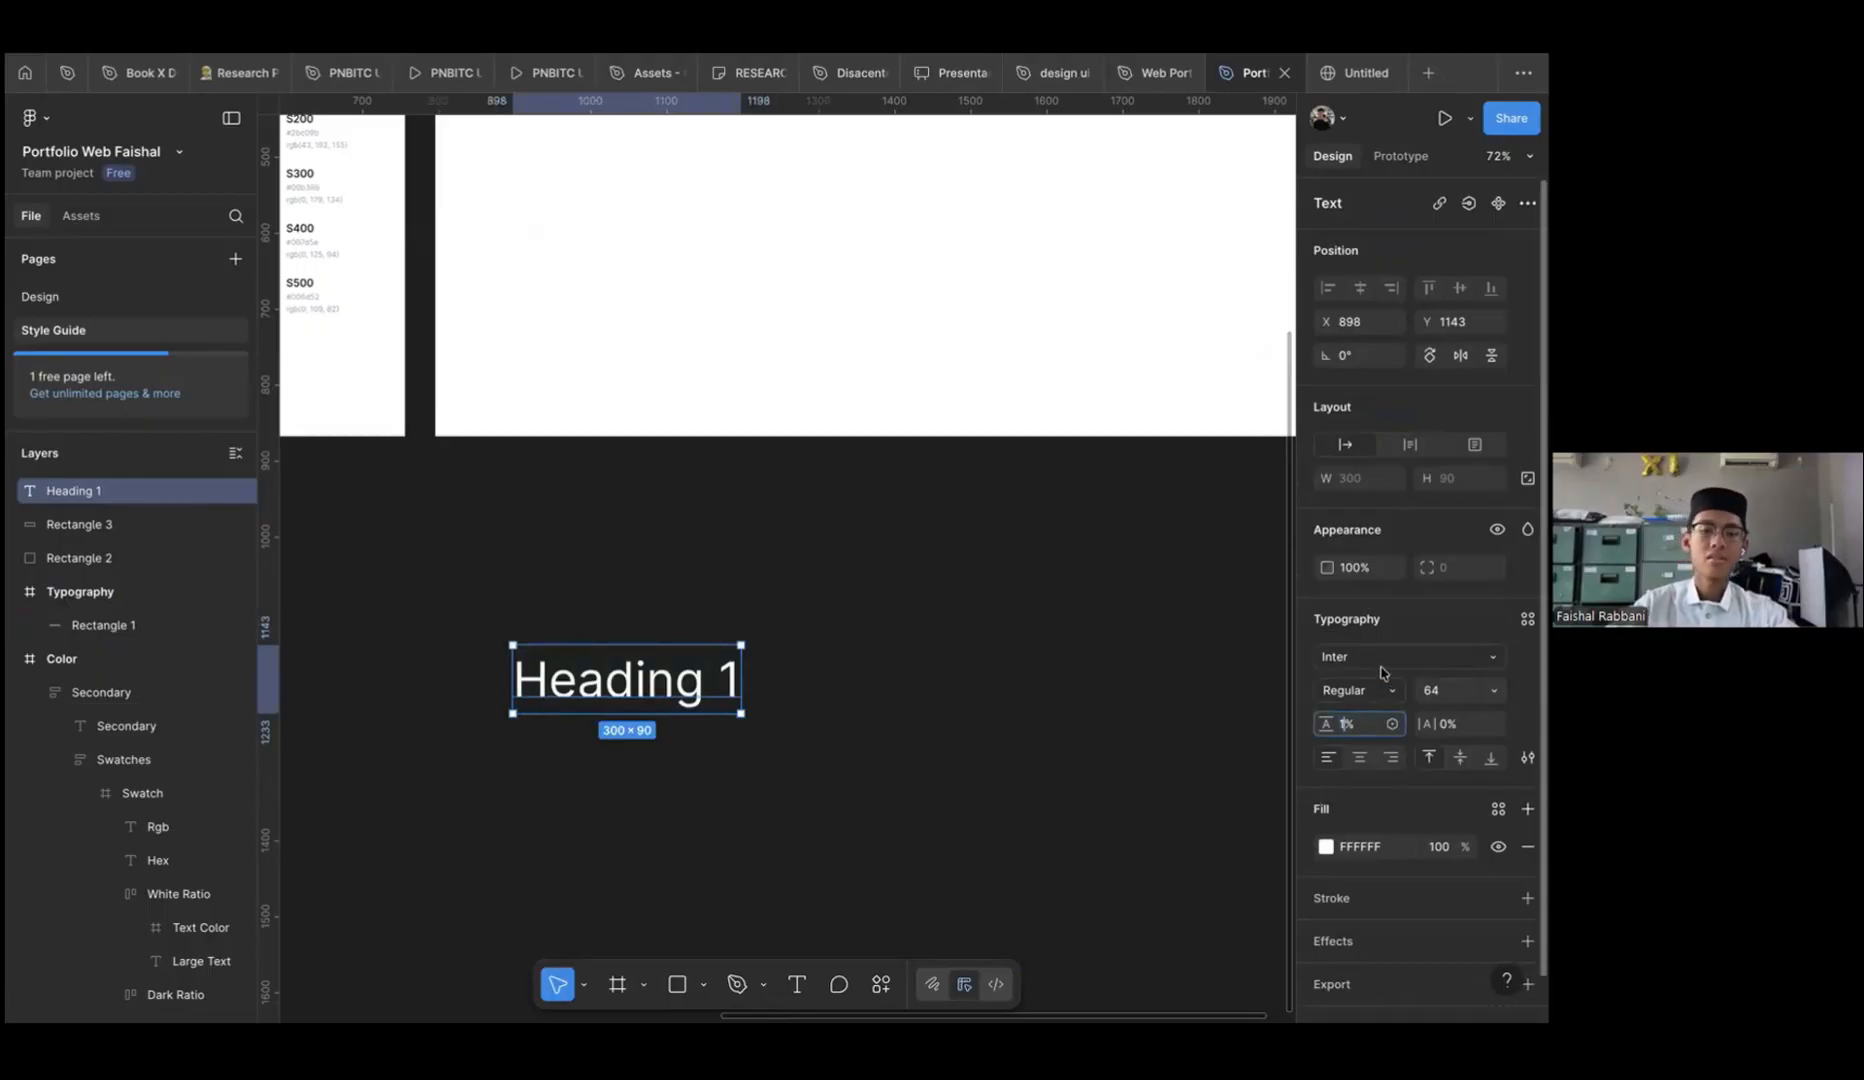
key(Return)
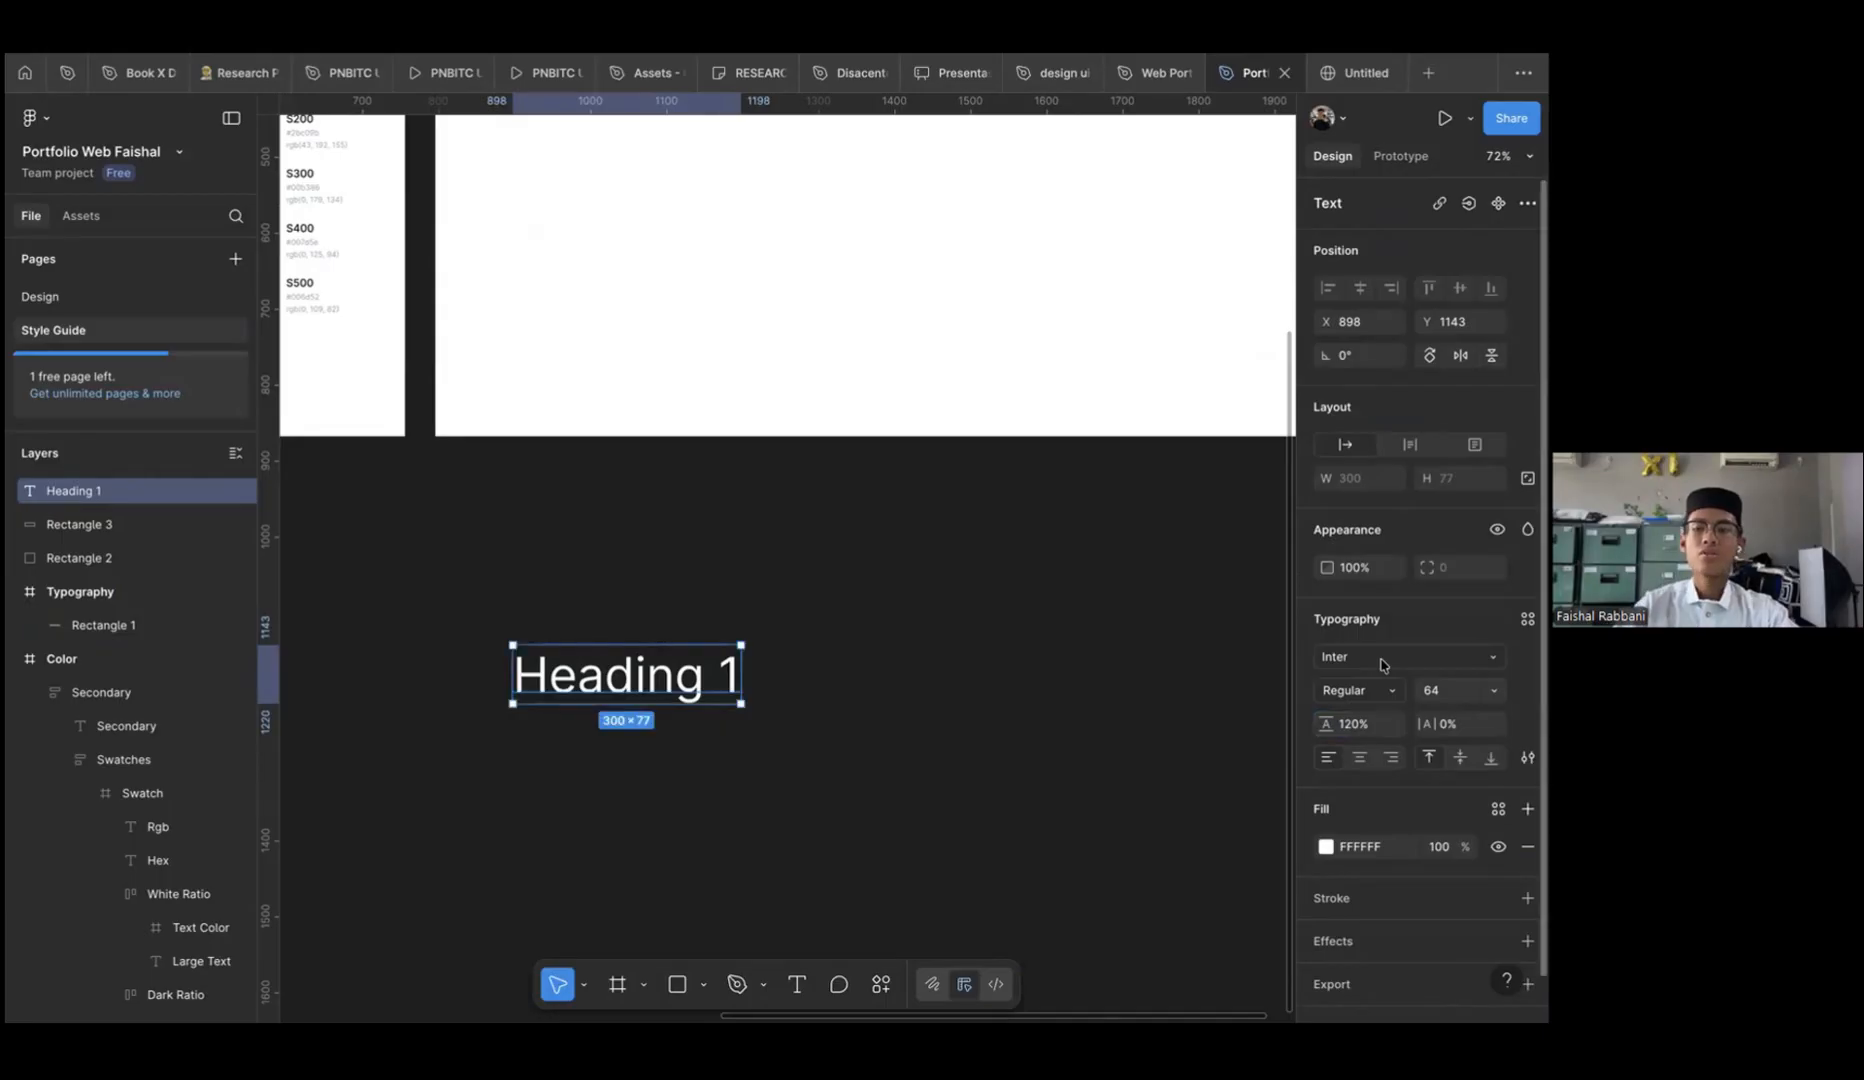
Change the Heading 1 text's font to Plus Jakarta Sans
click(1381, 657)
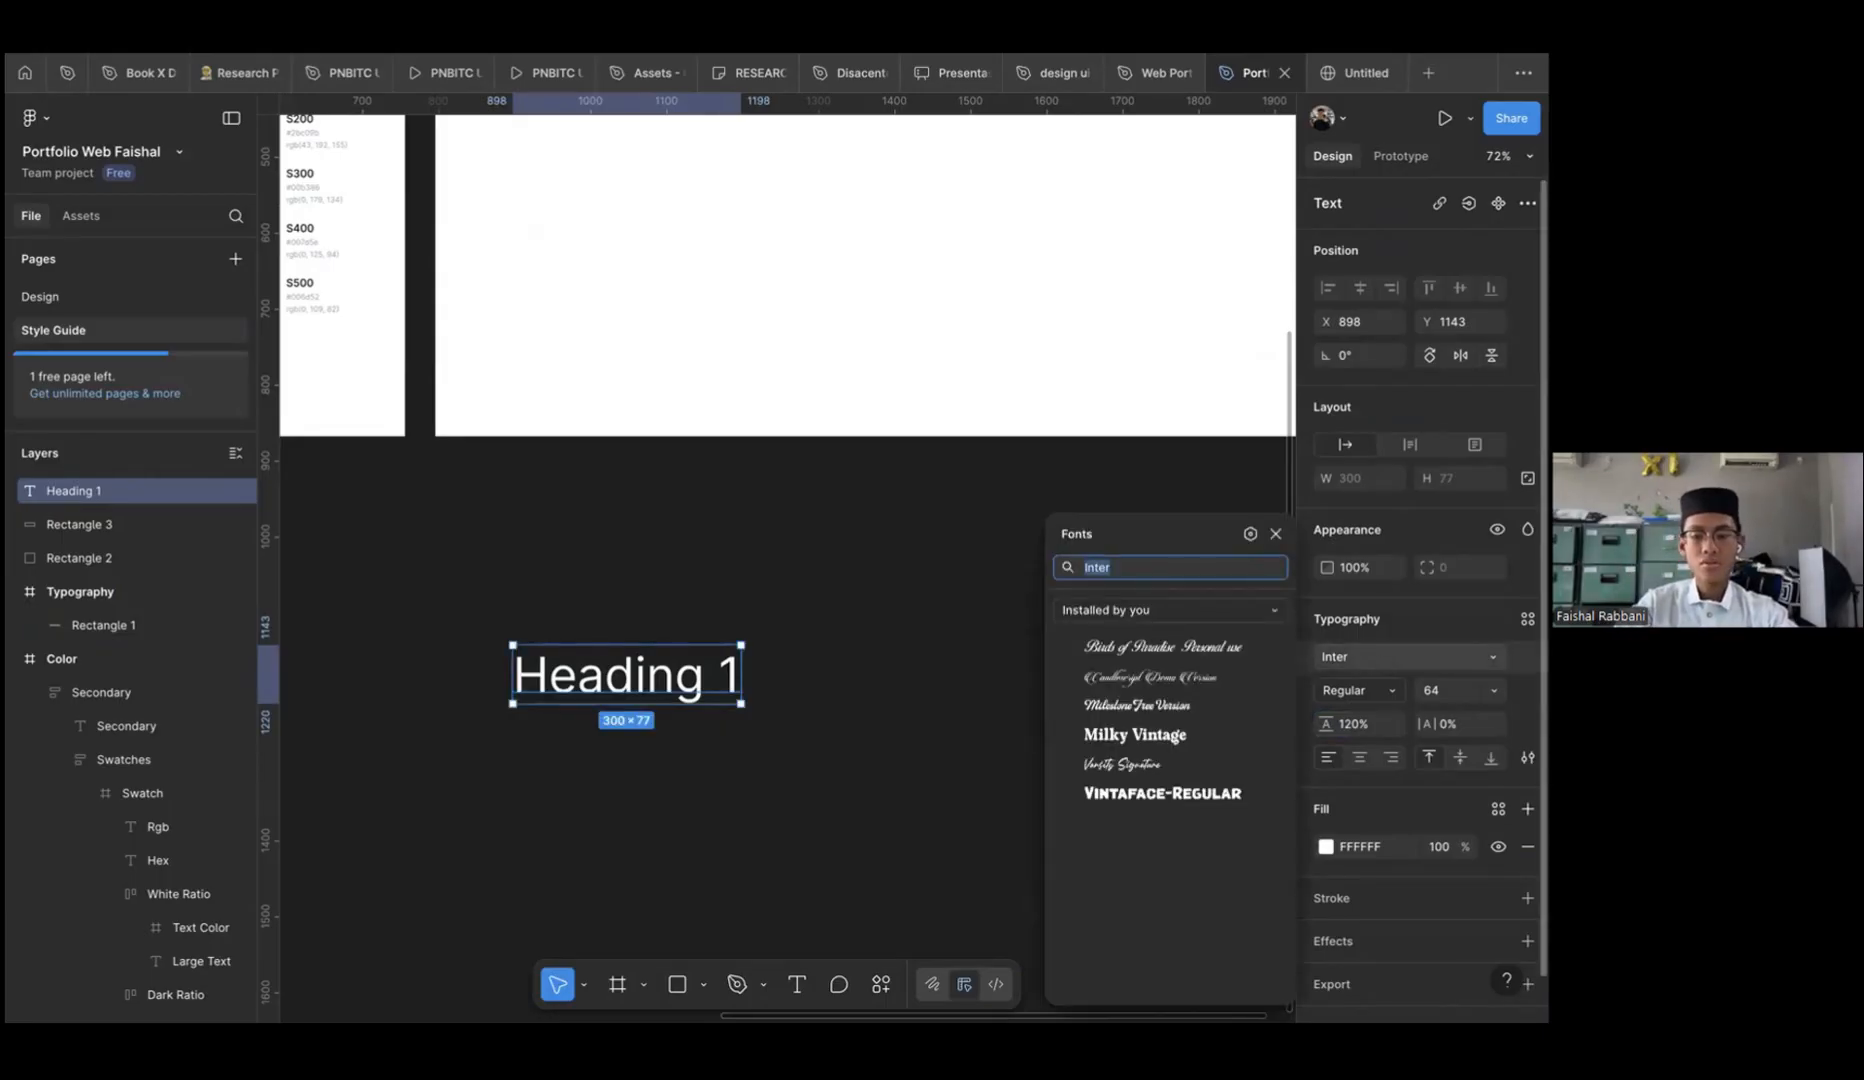
text(plus)
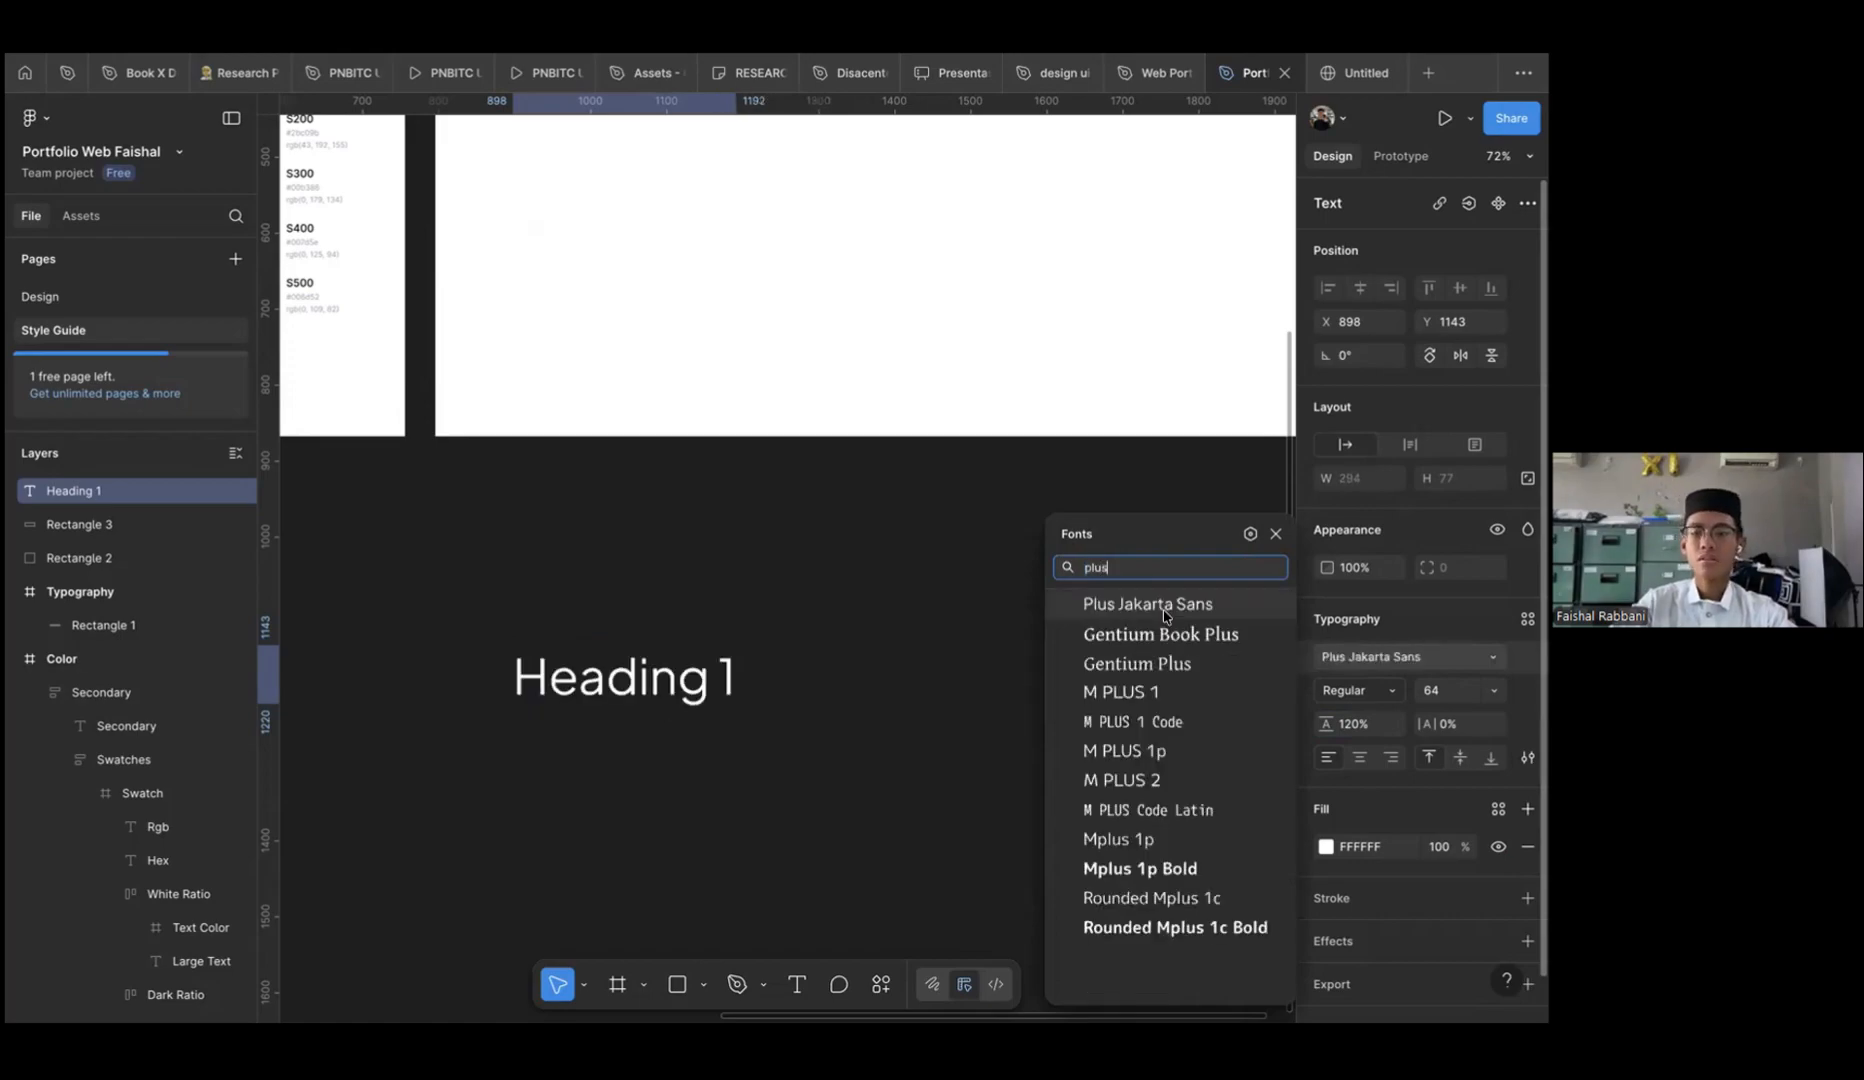
click(1163, 608)
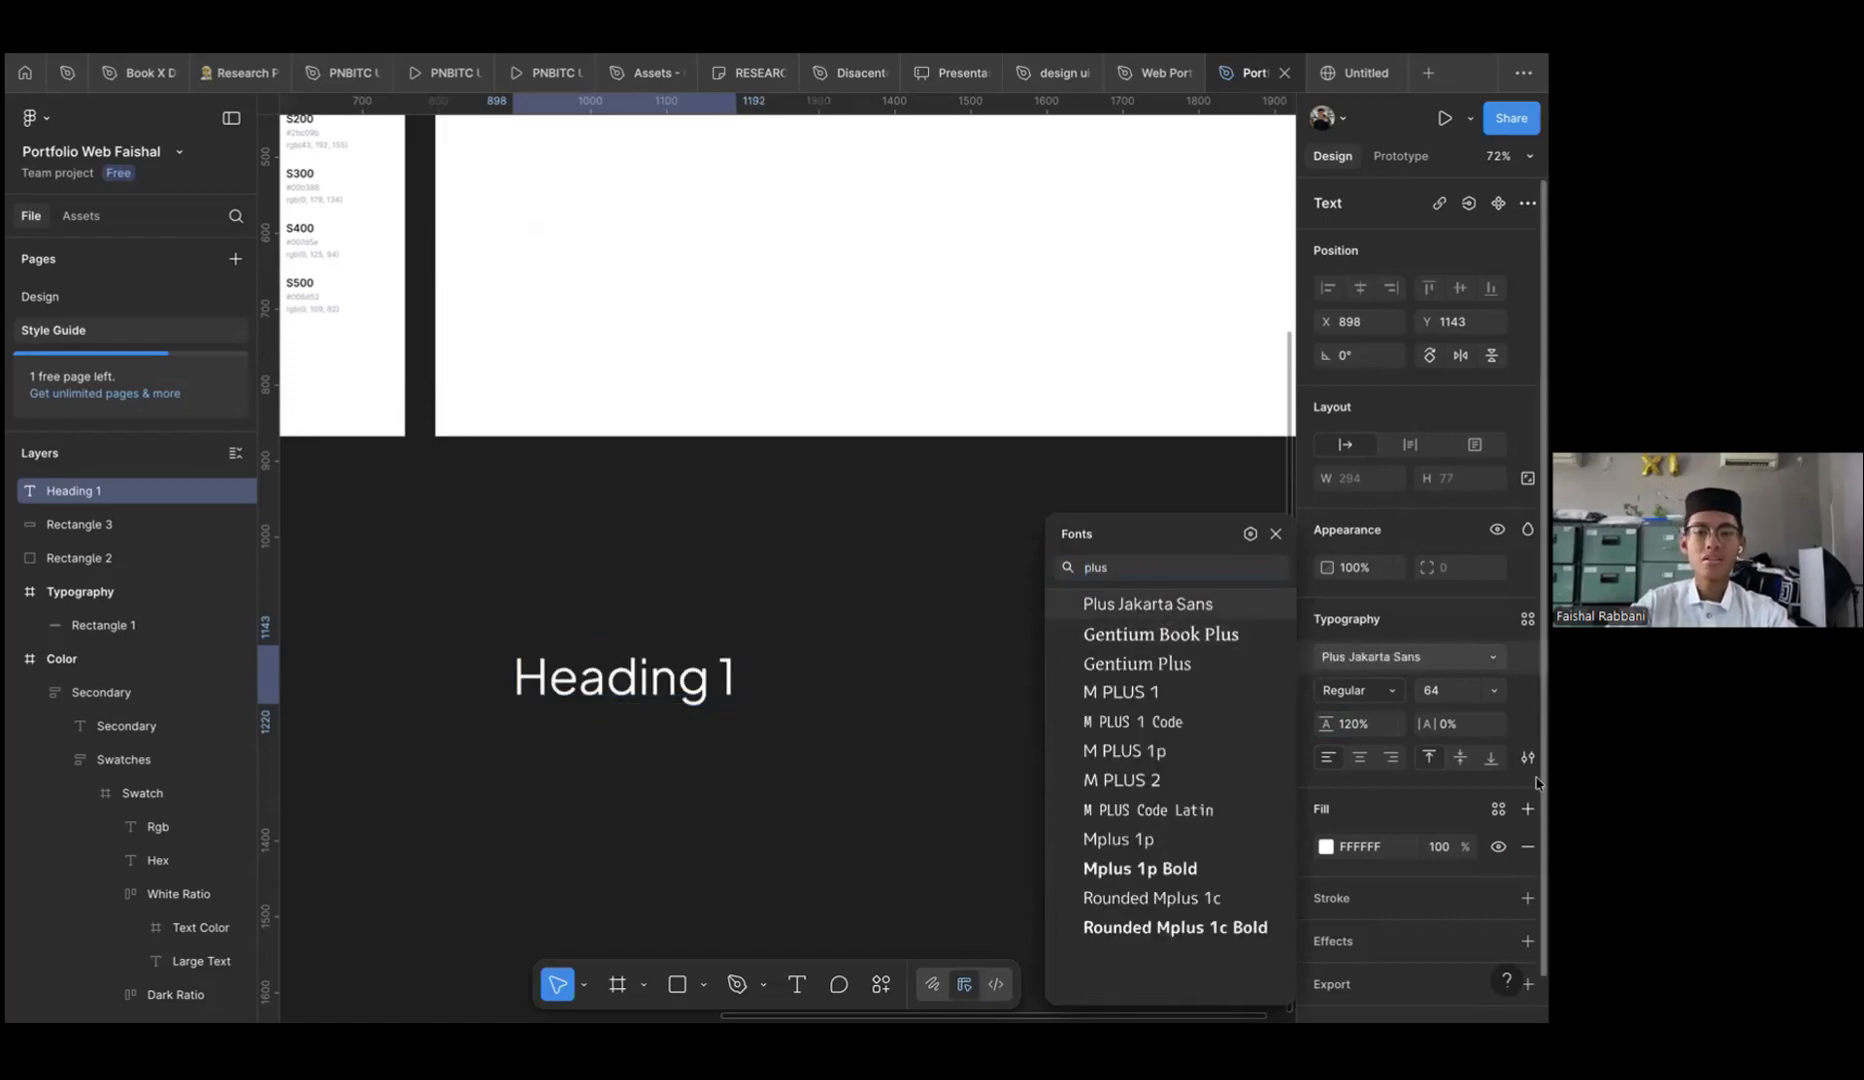
key(Escape)
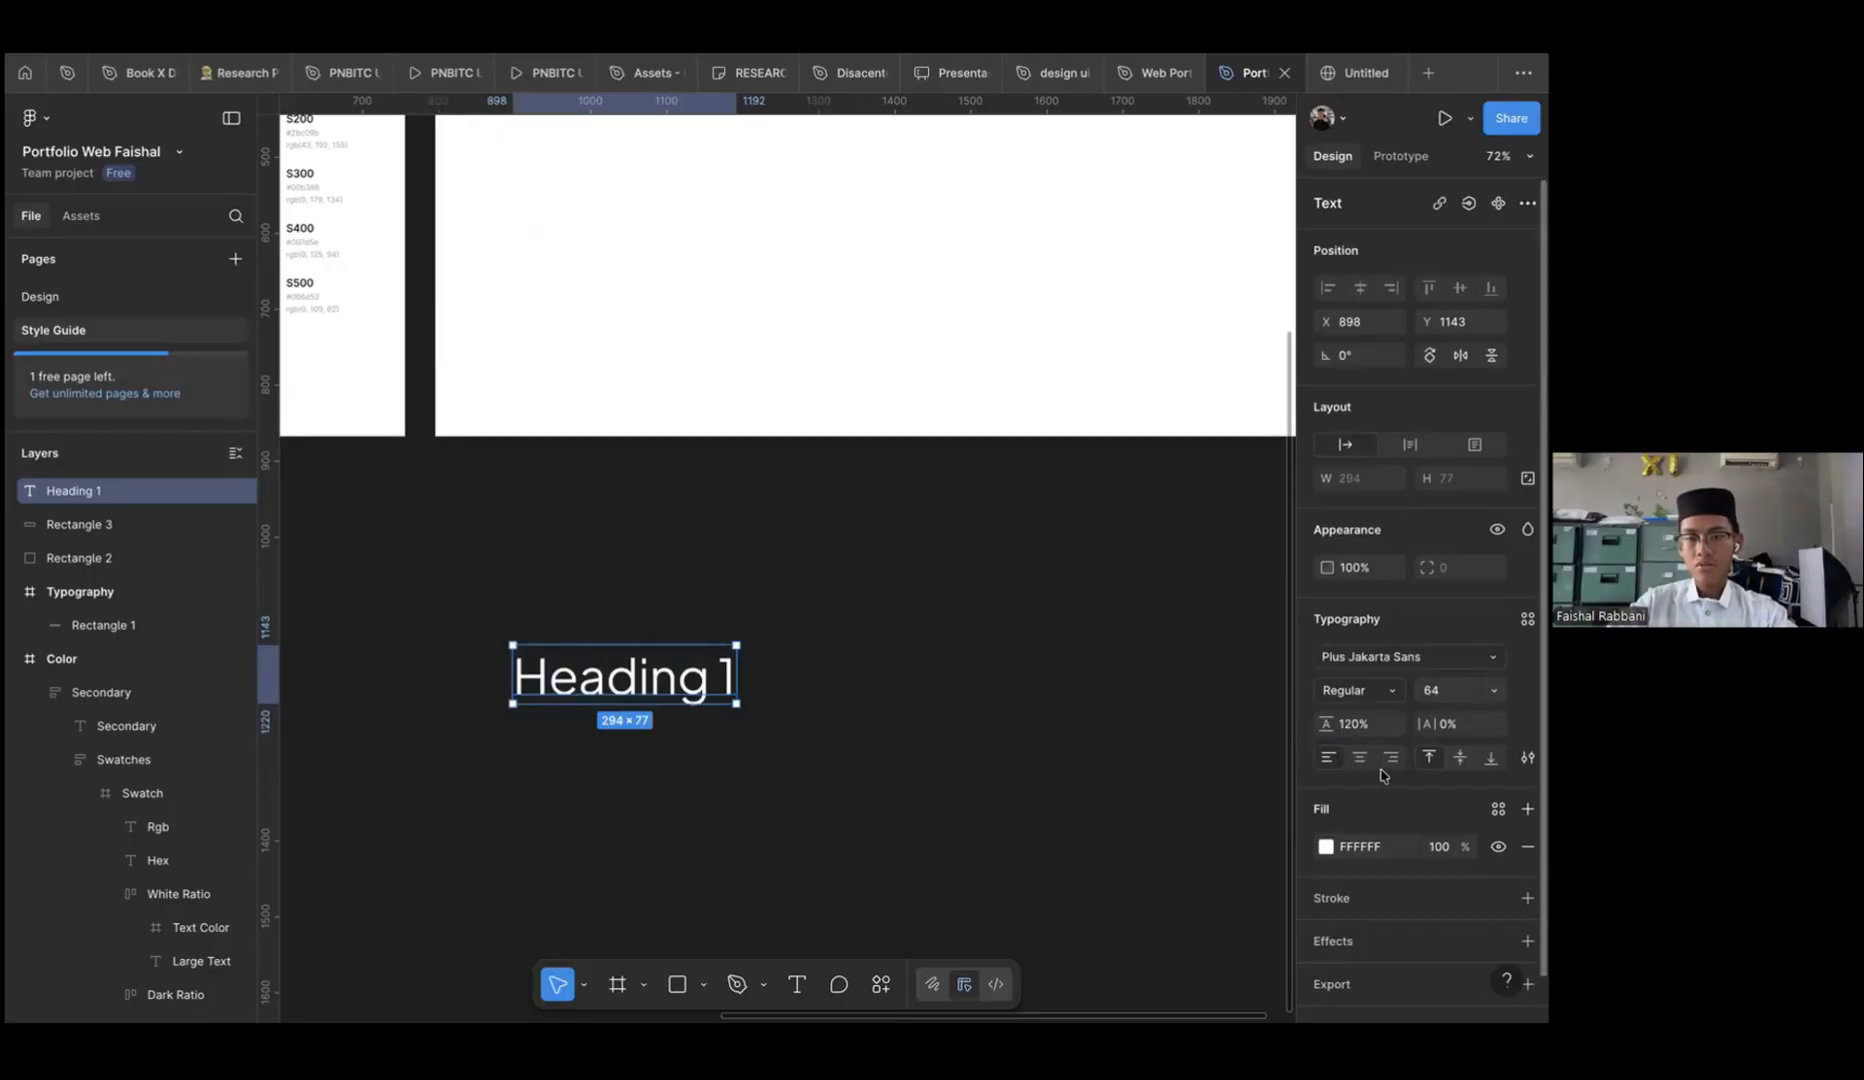
Set the Heading 1 text's weight to Bold and extend its wording to Heading 1 Bold
click(1357, 690)
key(Down)
key(Down)
key(Down)
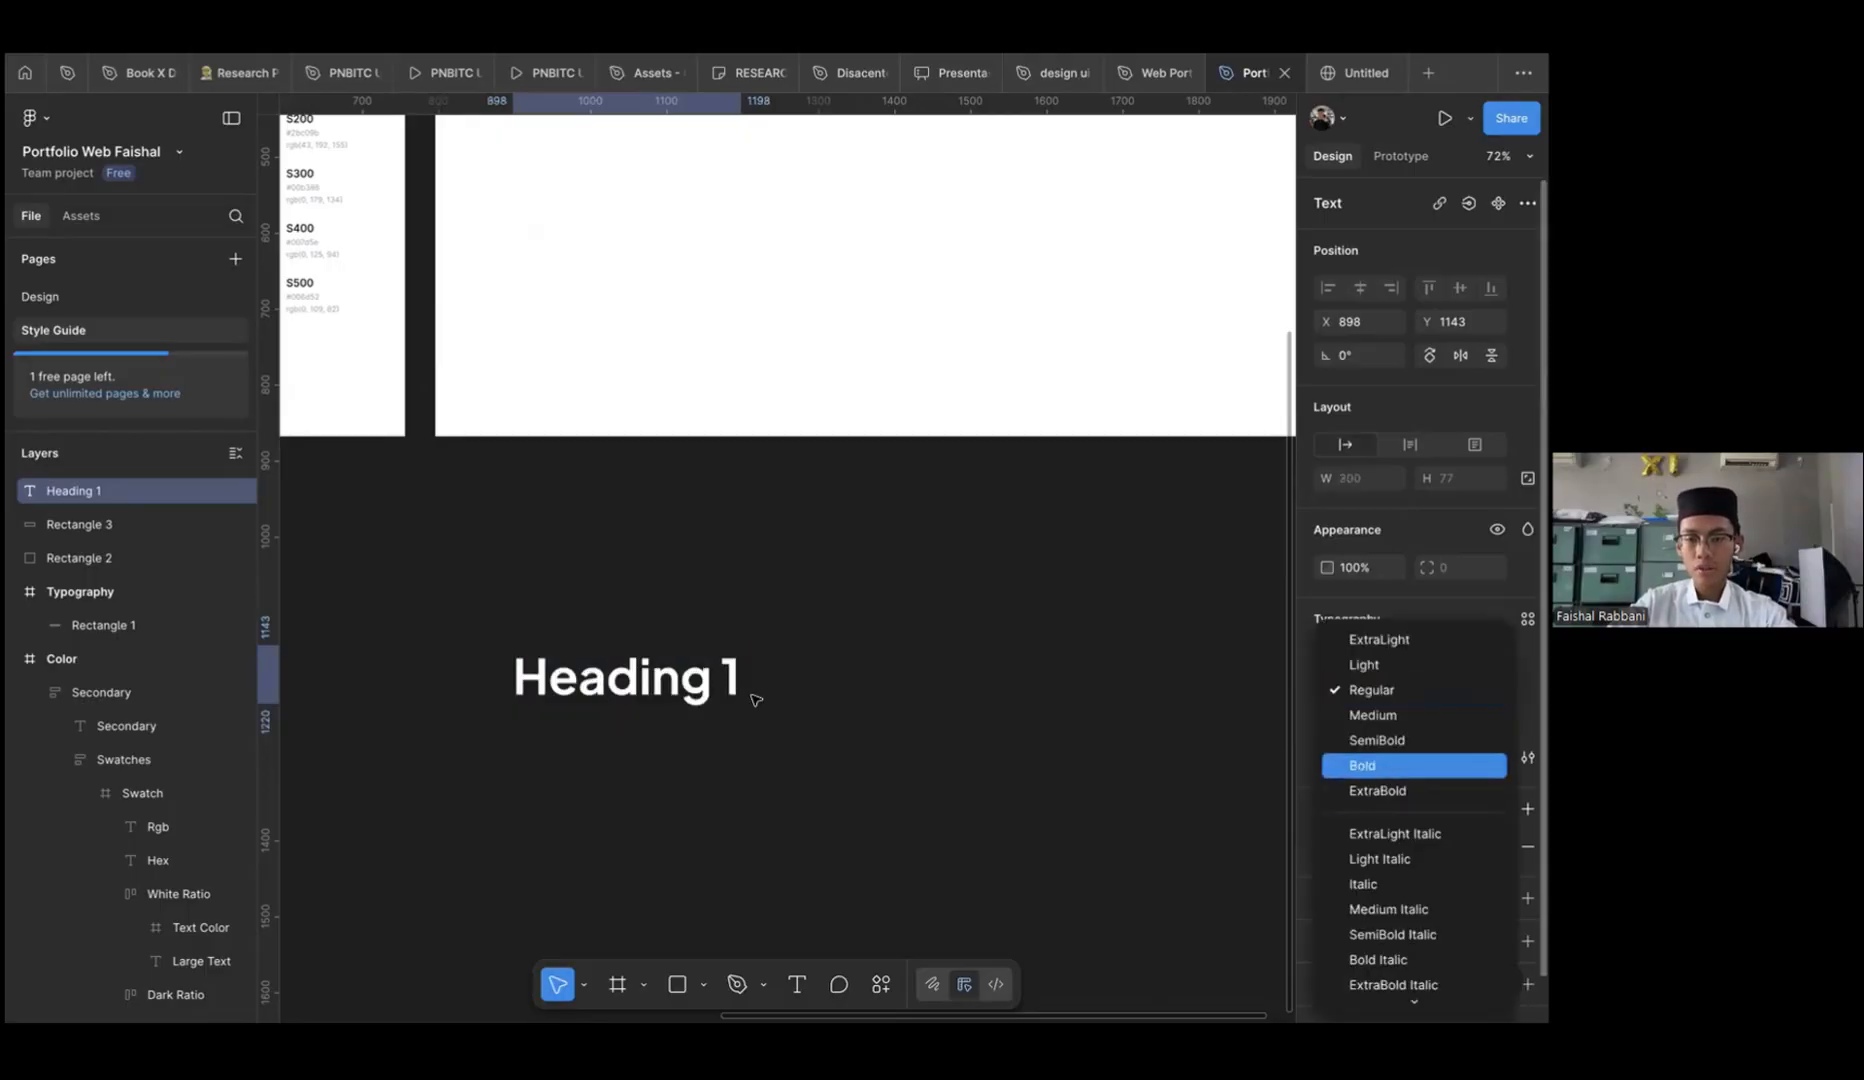
key(Return)
key(Return)
key(Right)
text(Bold)
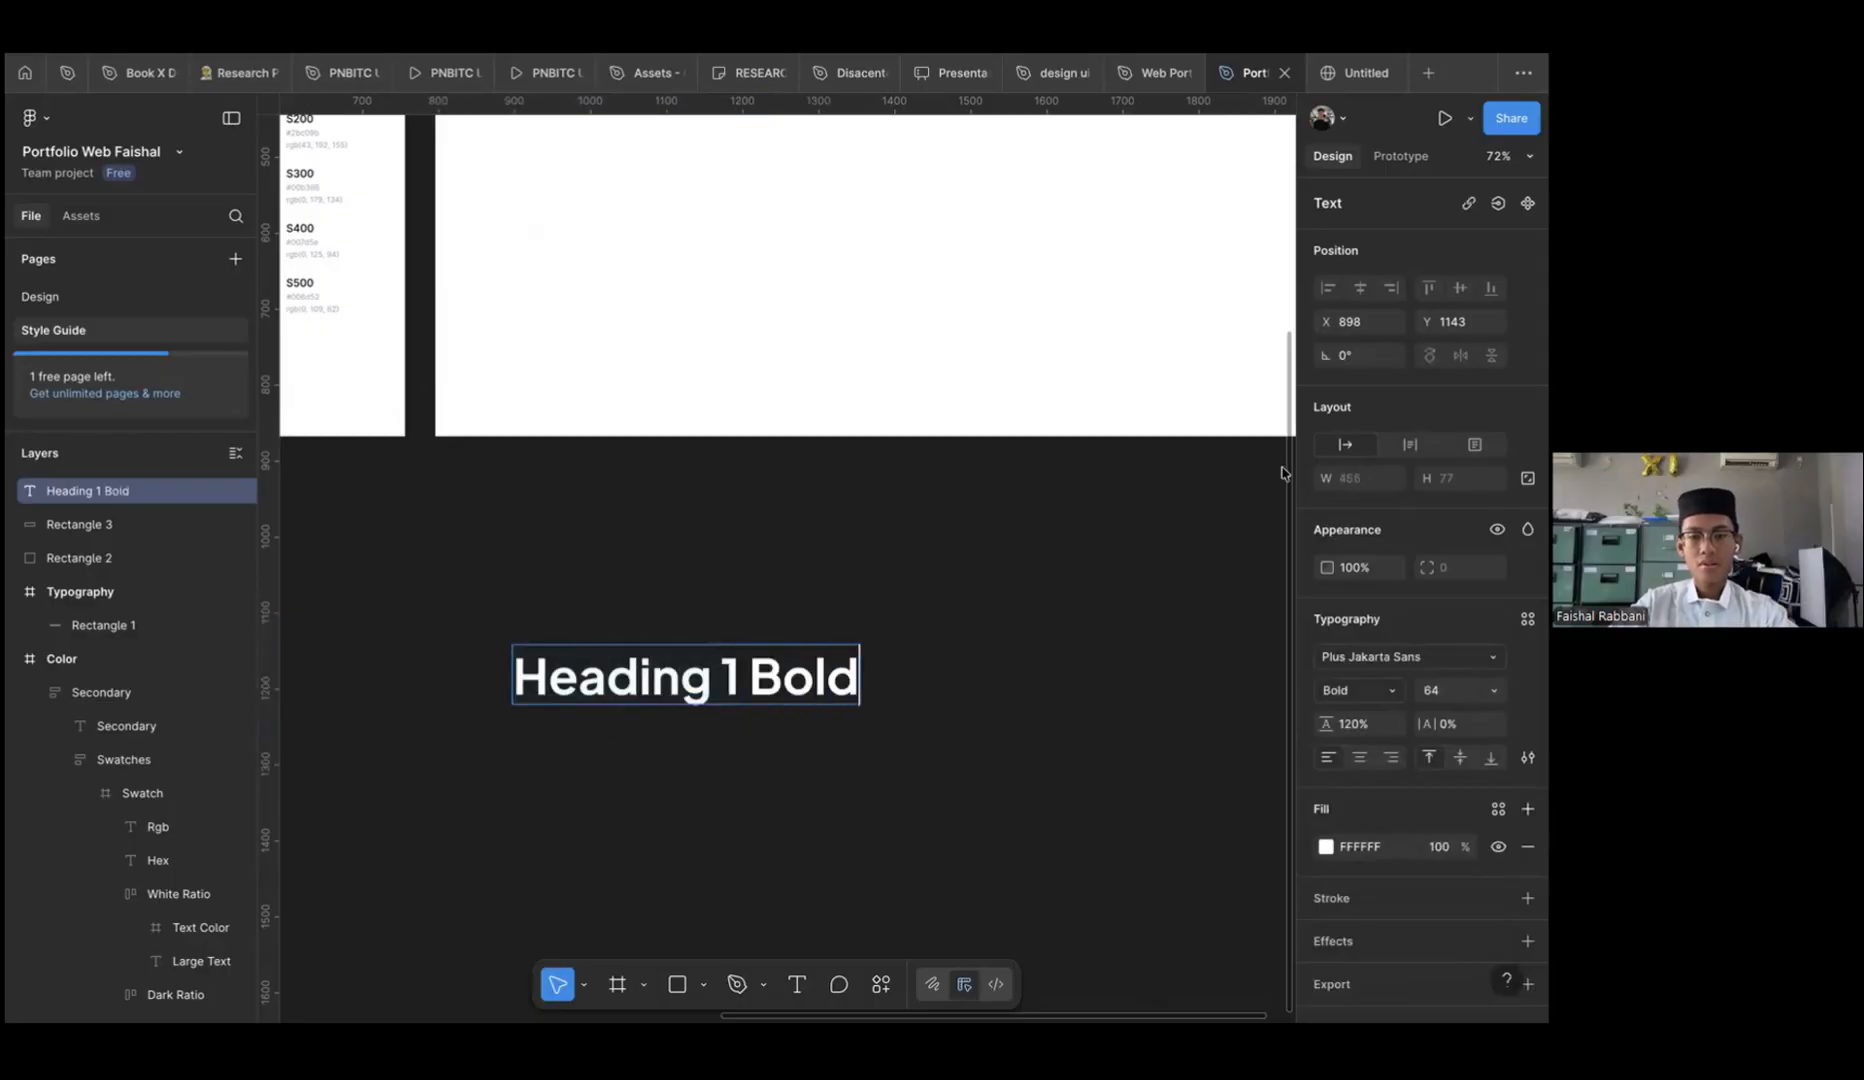
key(Escape)
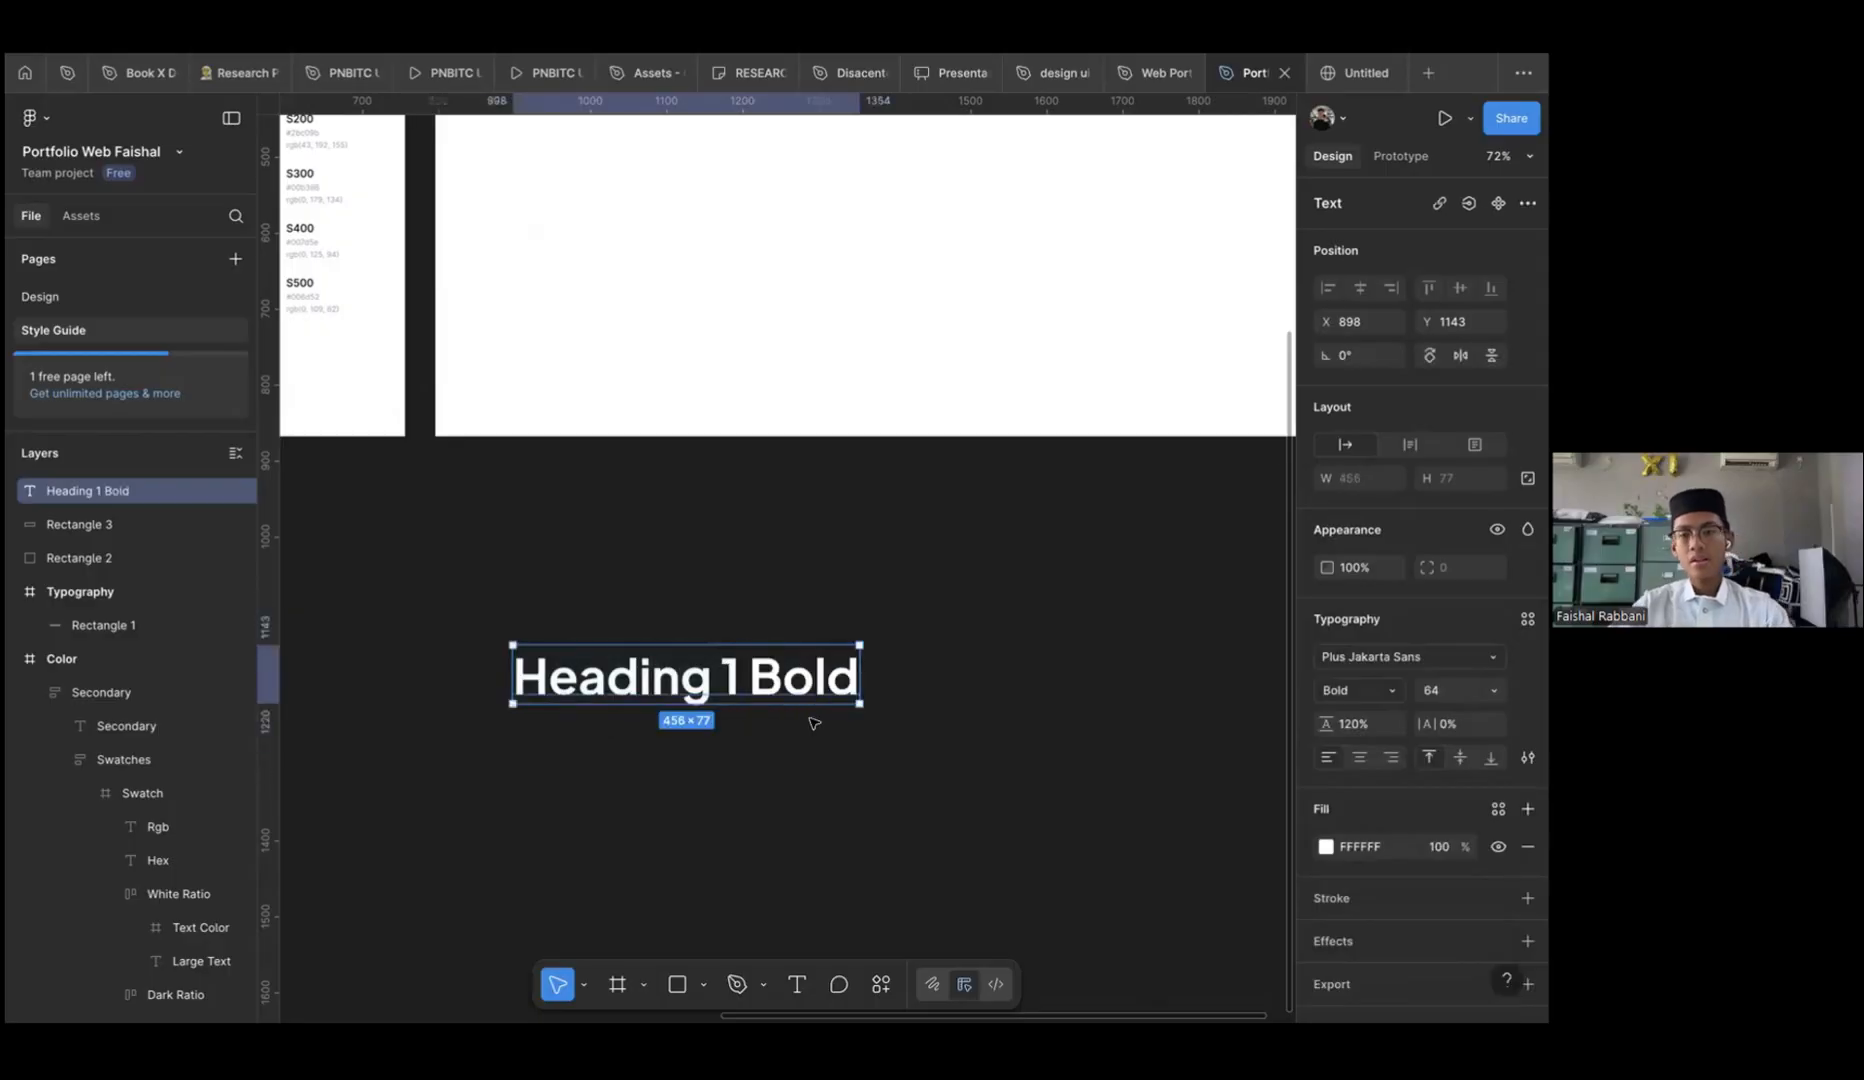
Create a text style named H1/Bold from the Heading 1 Bold text
click(1526, 620)
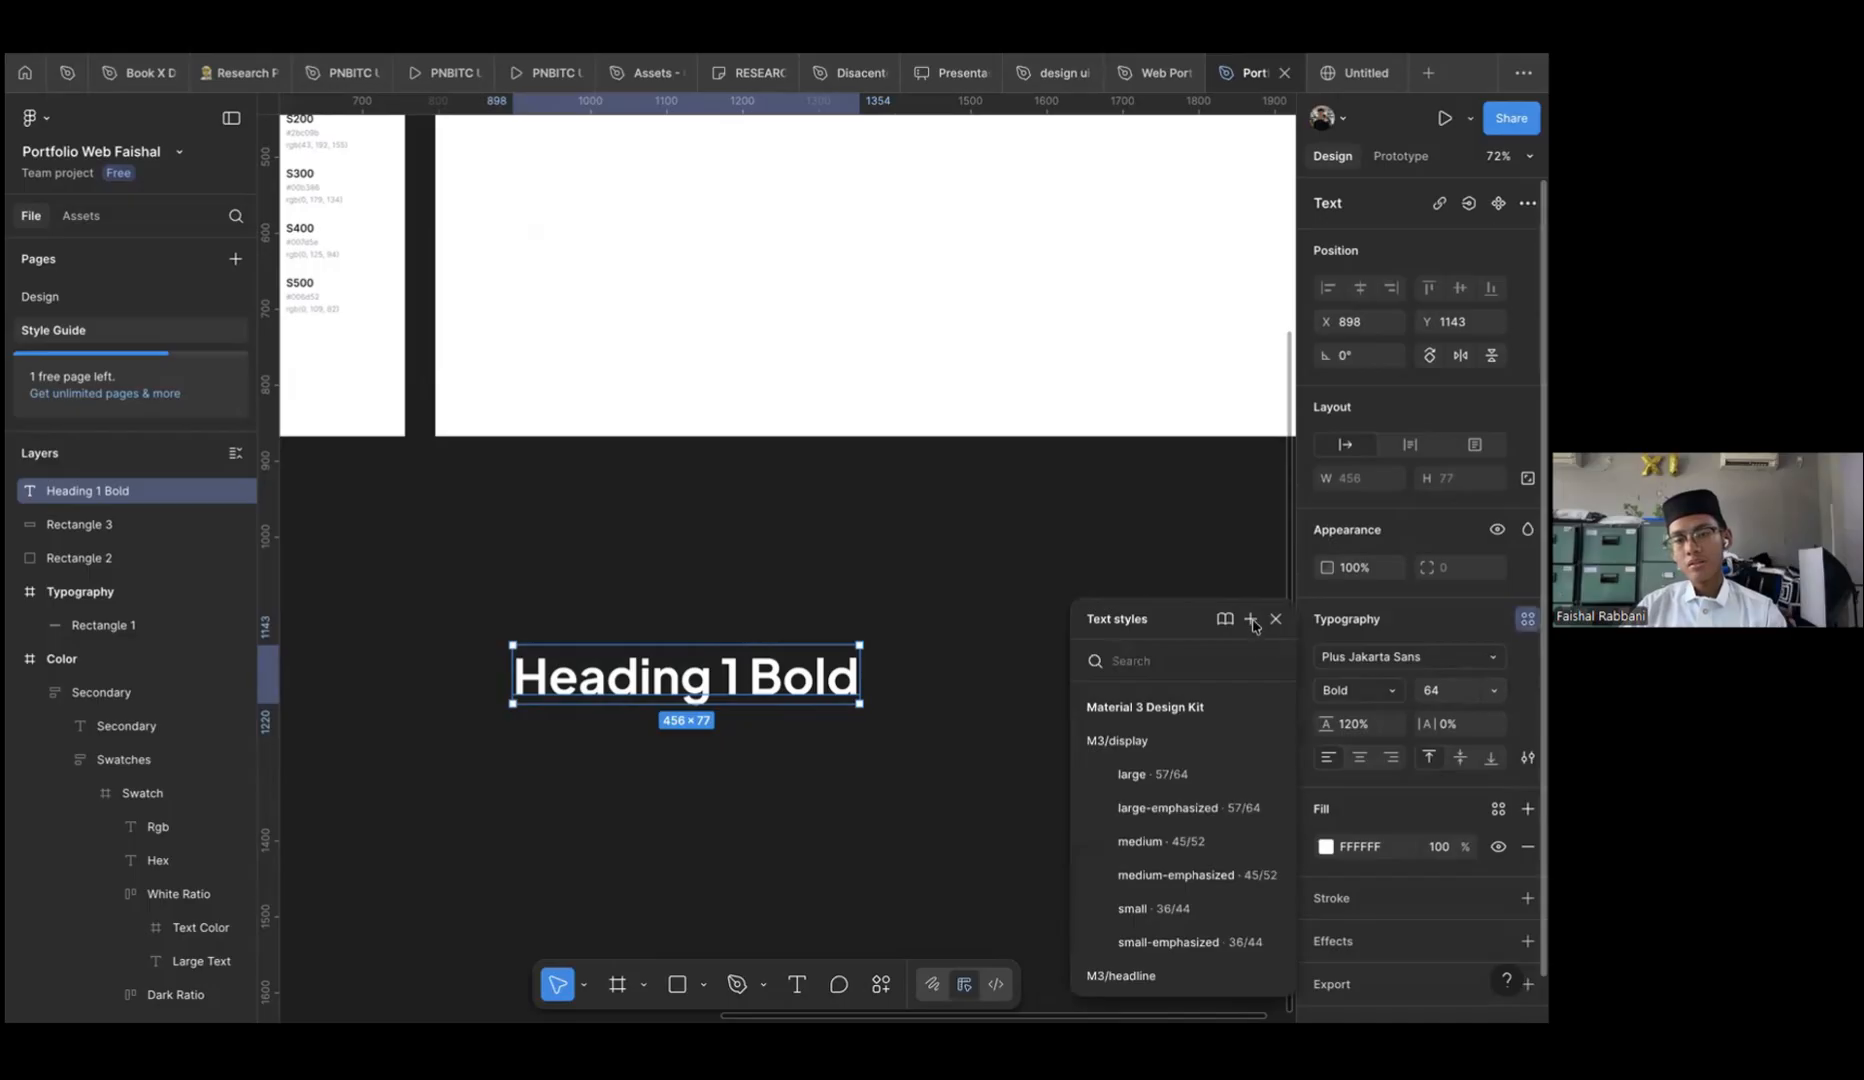
click(1251, 619)
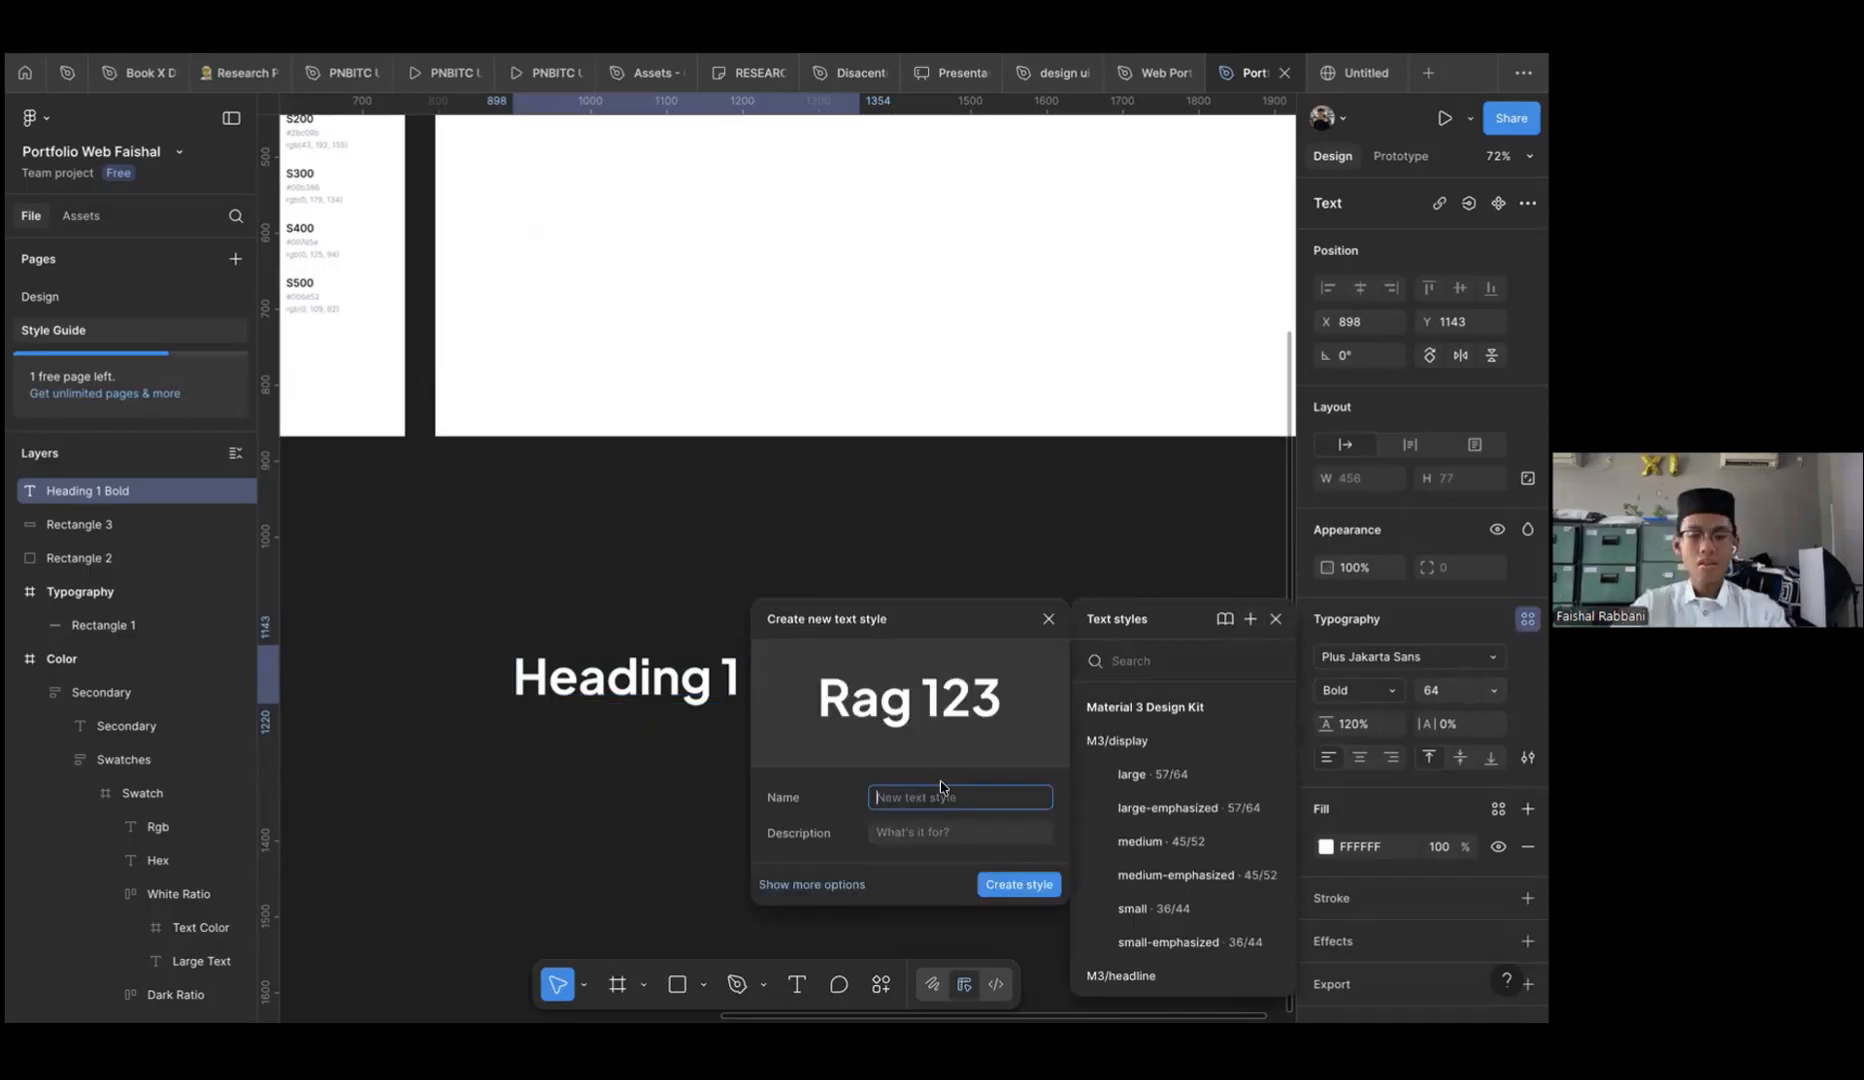
text(He)
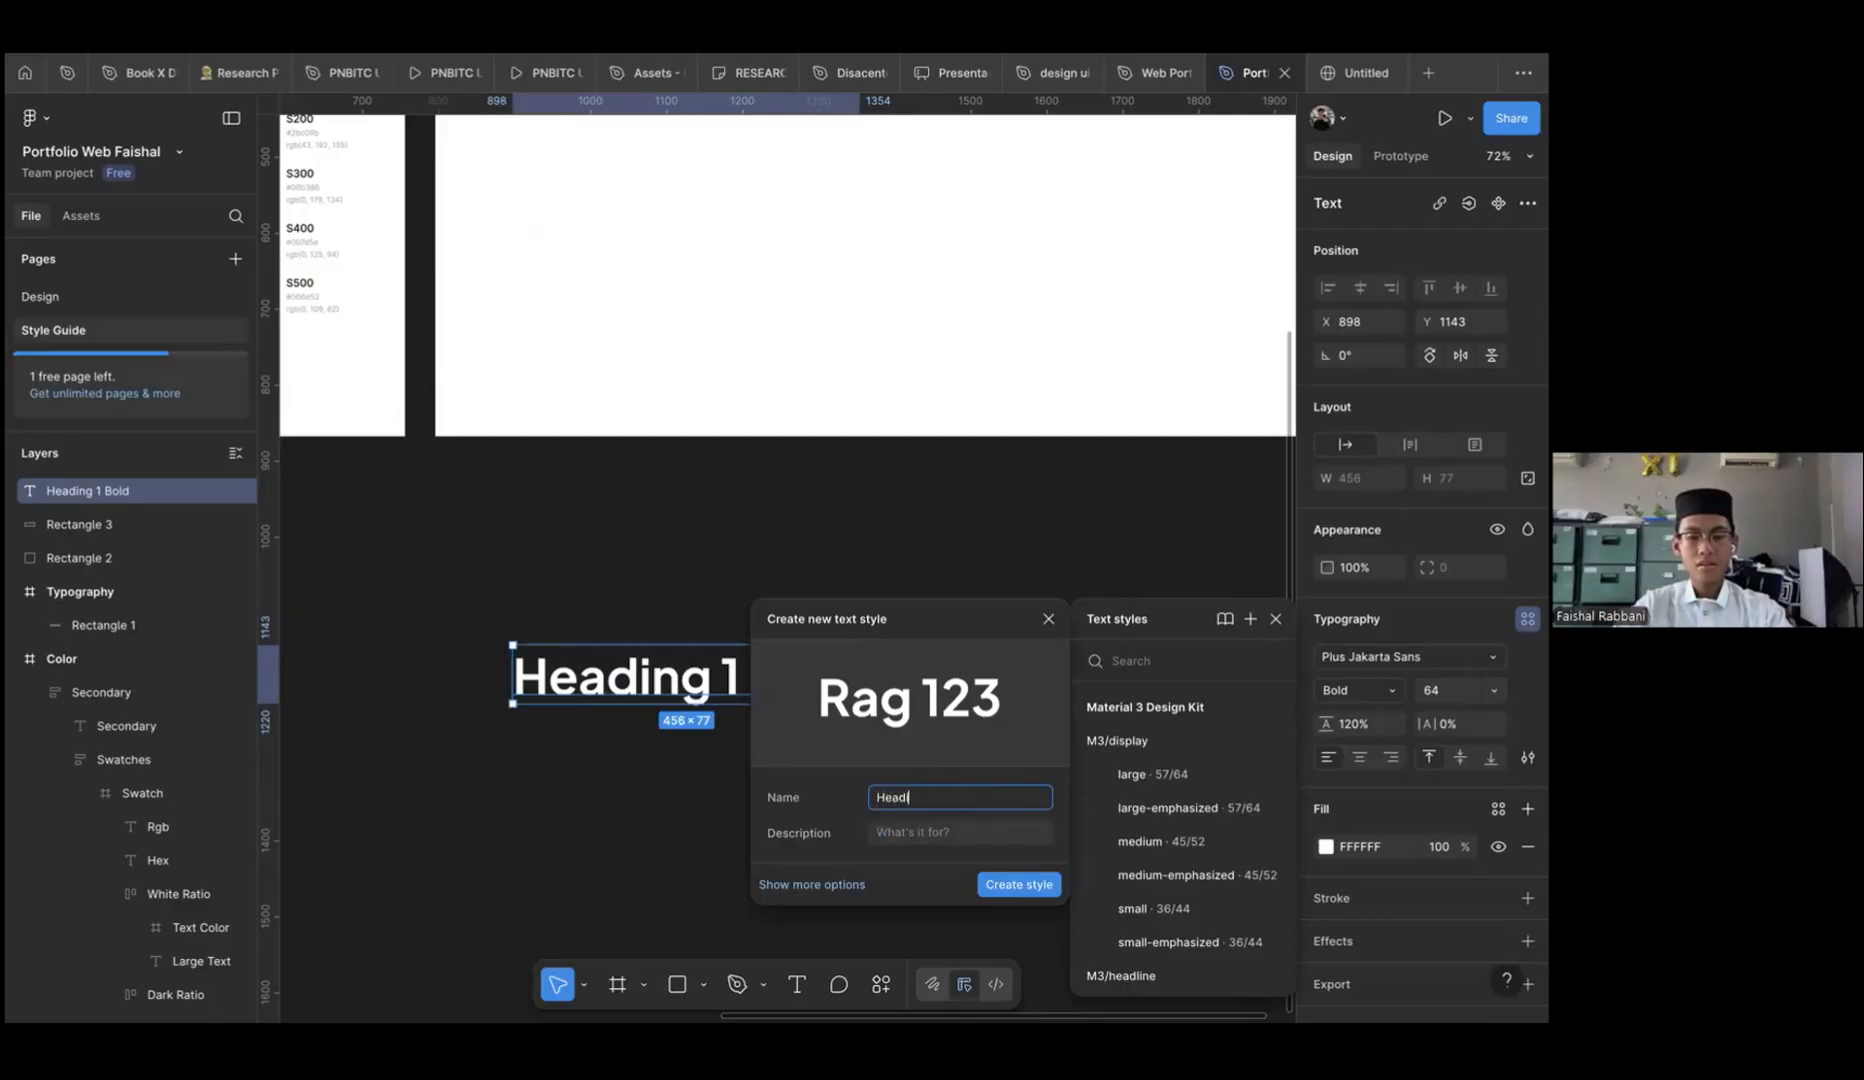
text(ad)
key(BackSpace)
key(BackSpace)
key(BackSpace)
text(1)
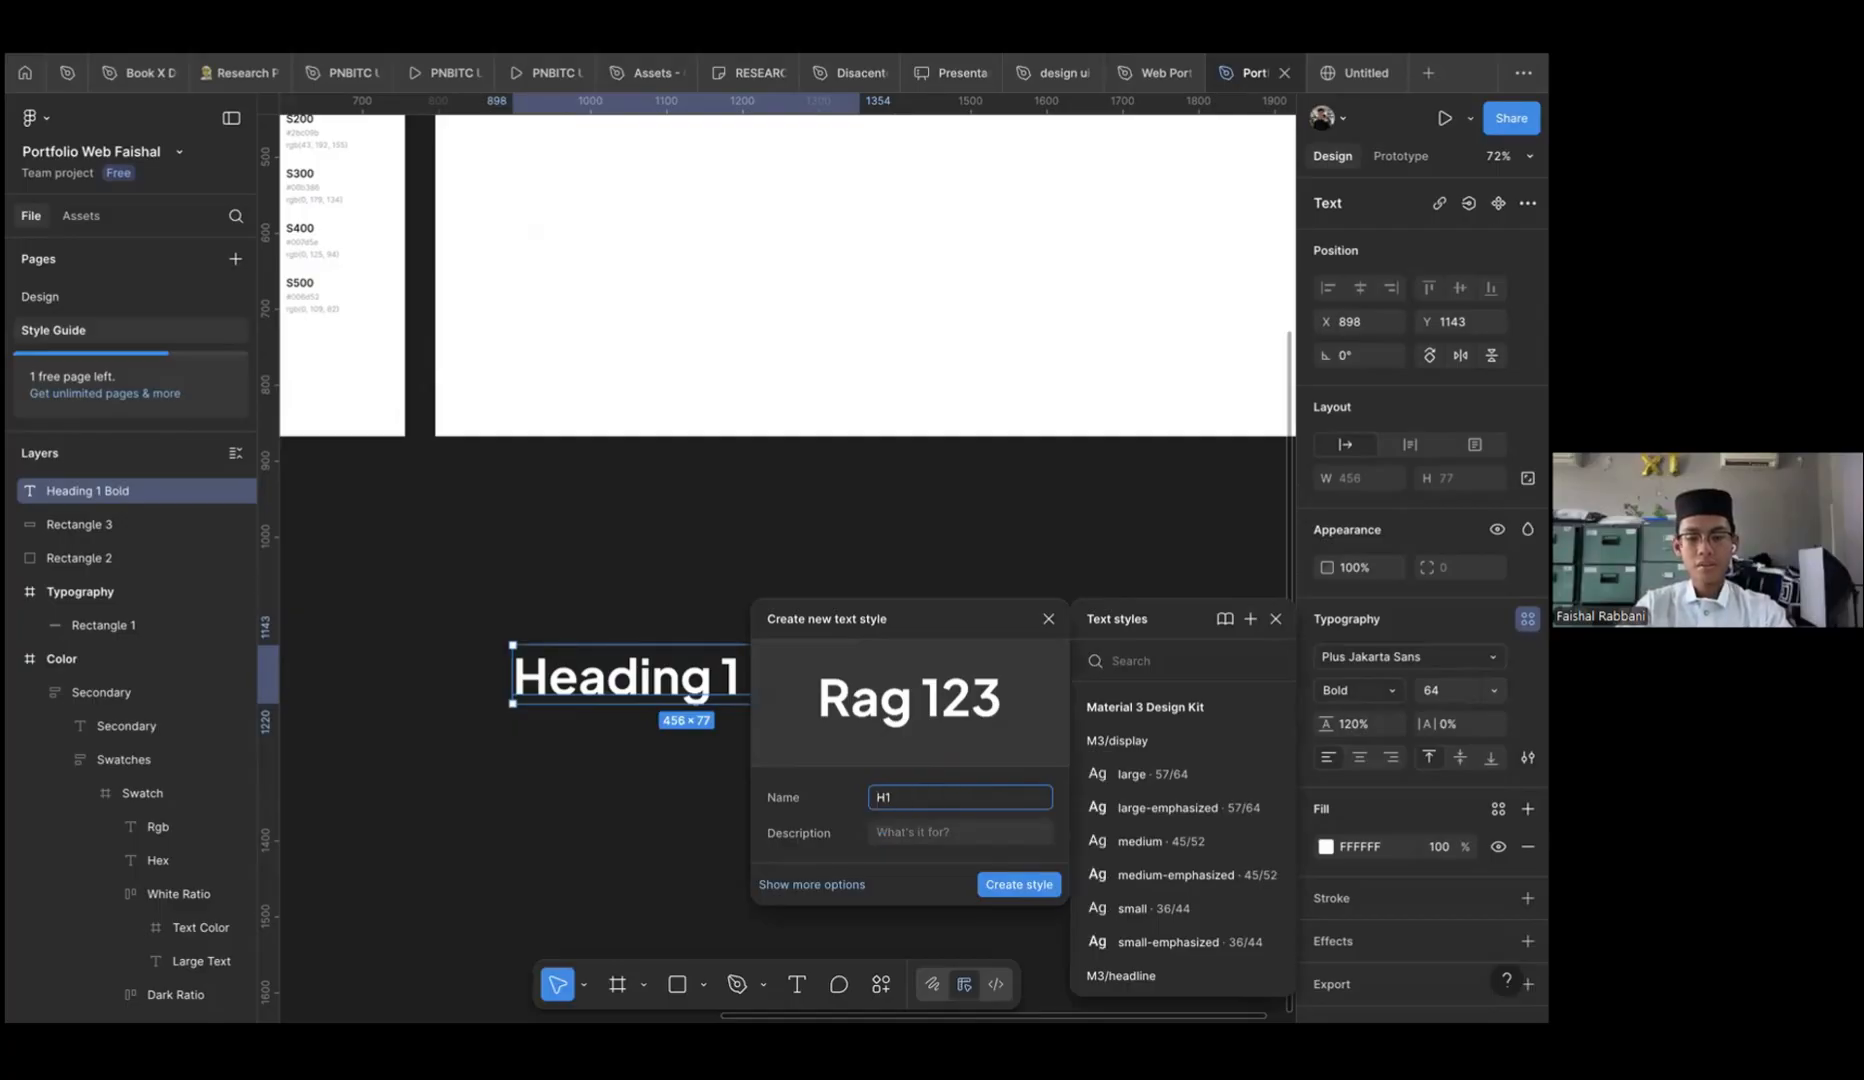
key(Caps_Lock)
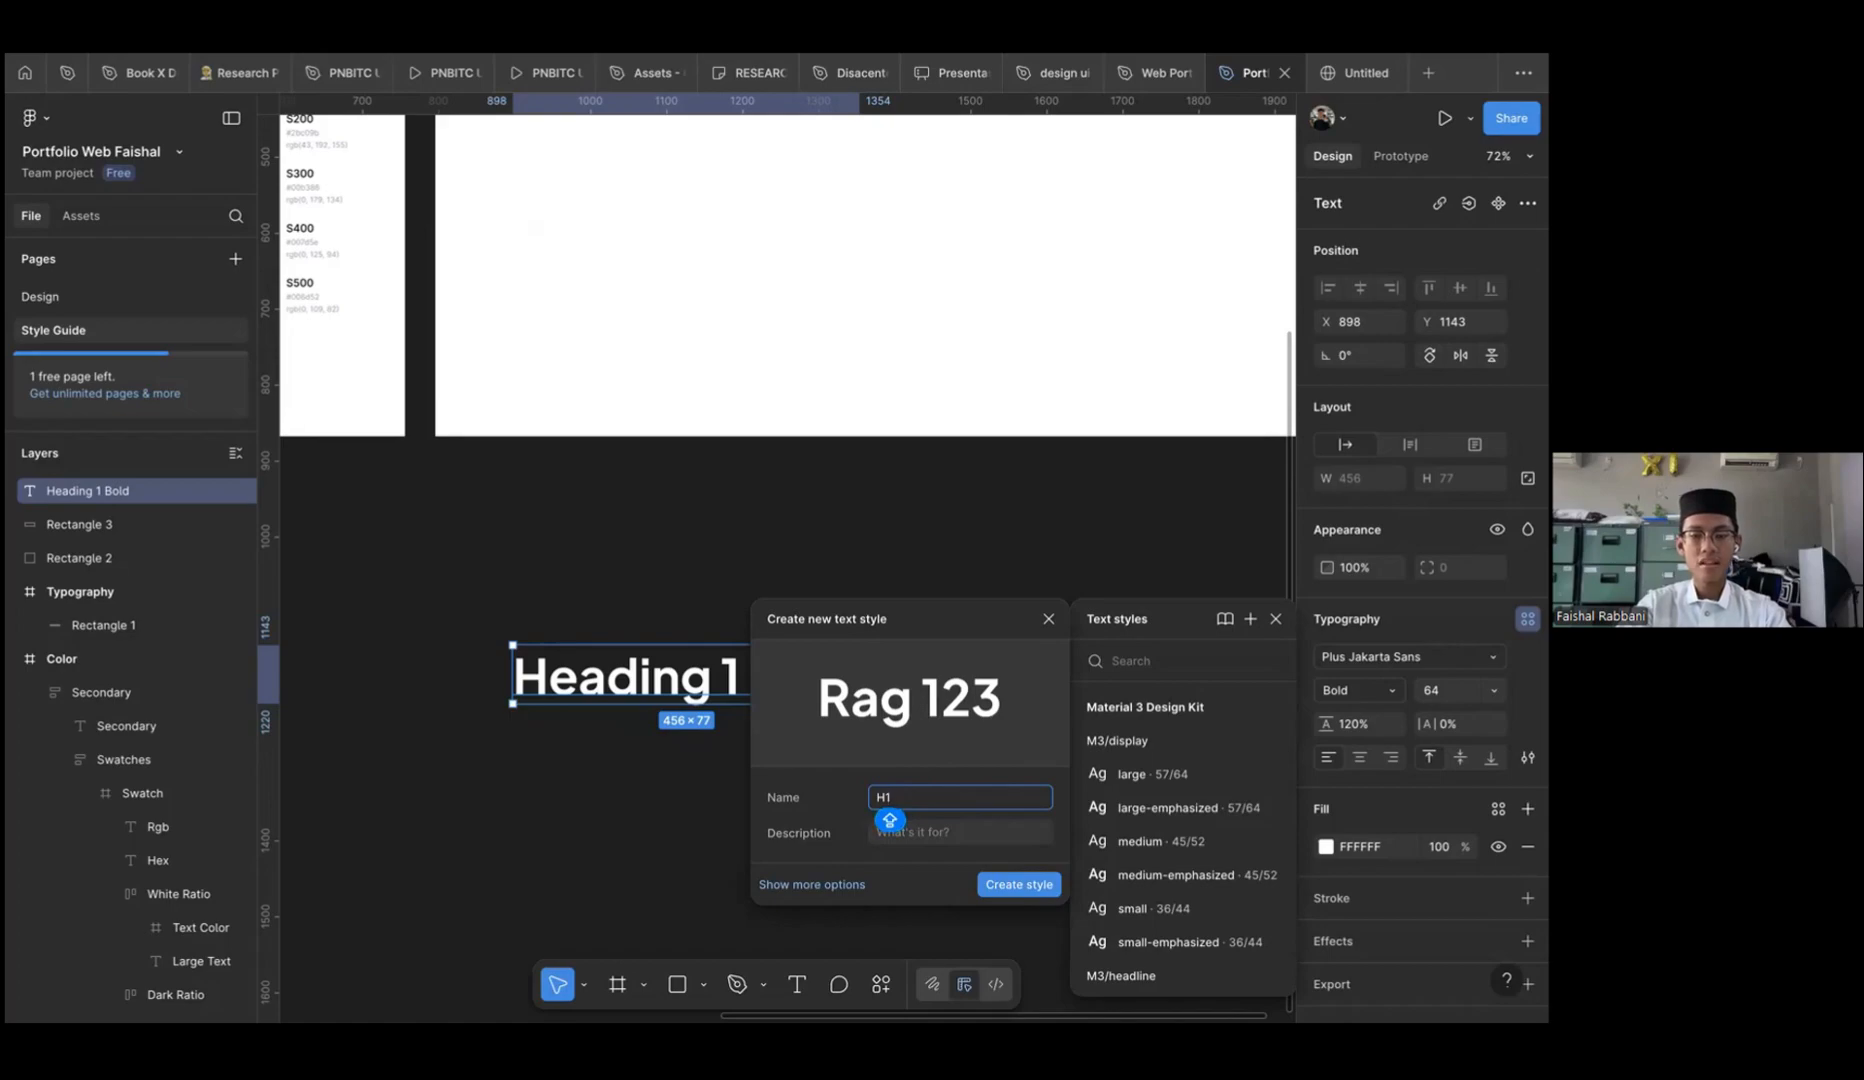
text(/Bold)
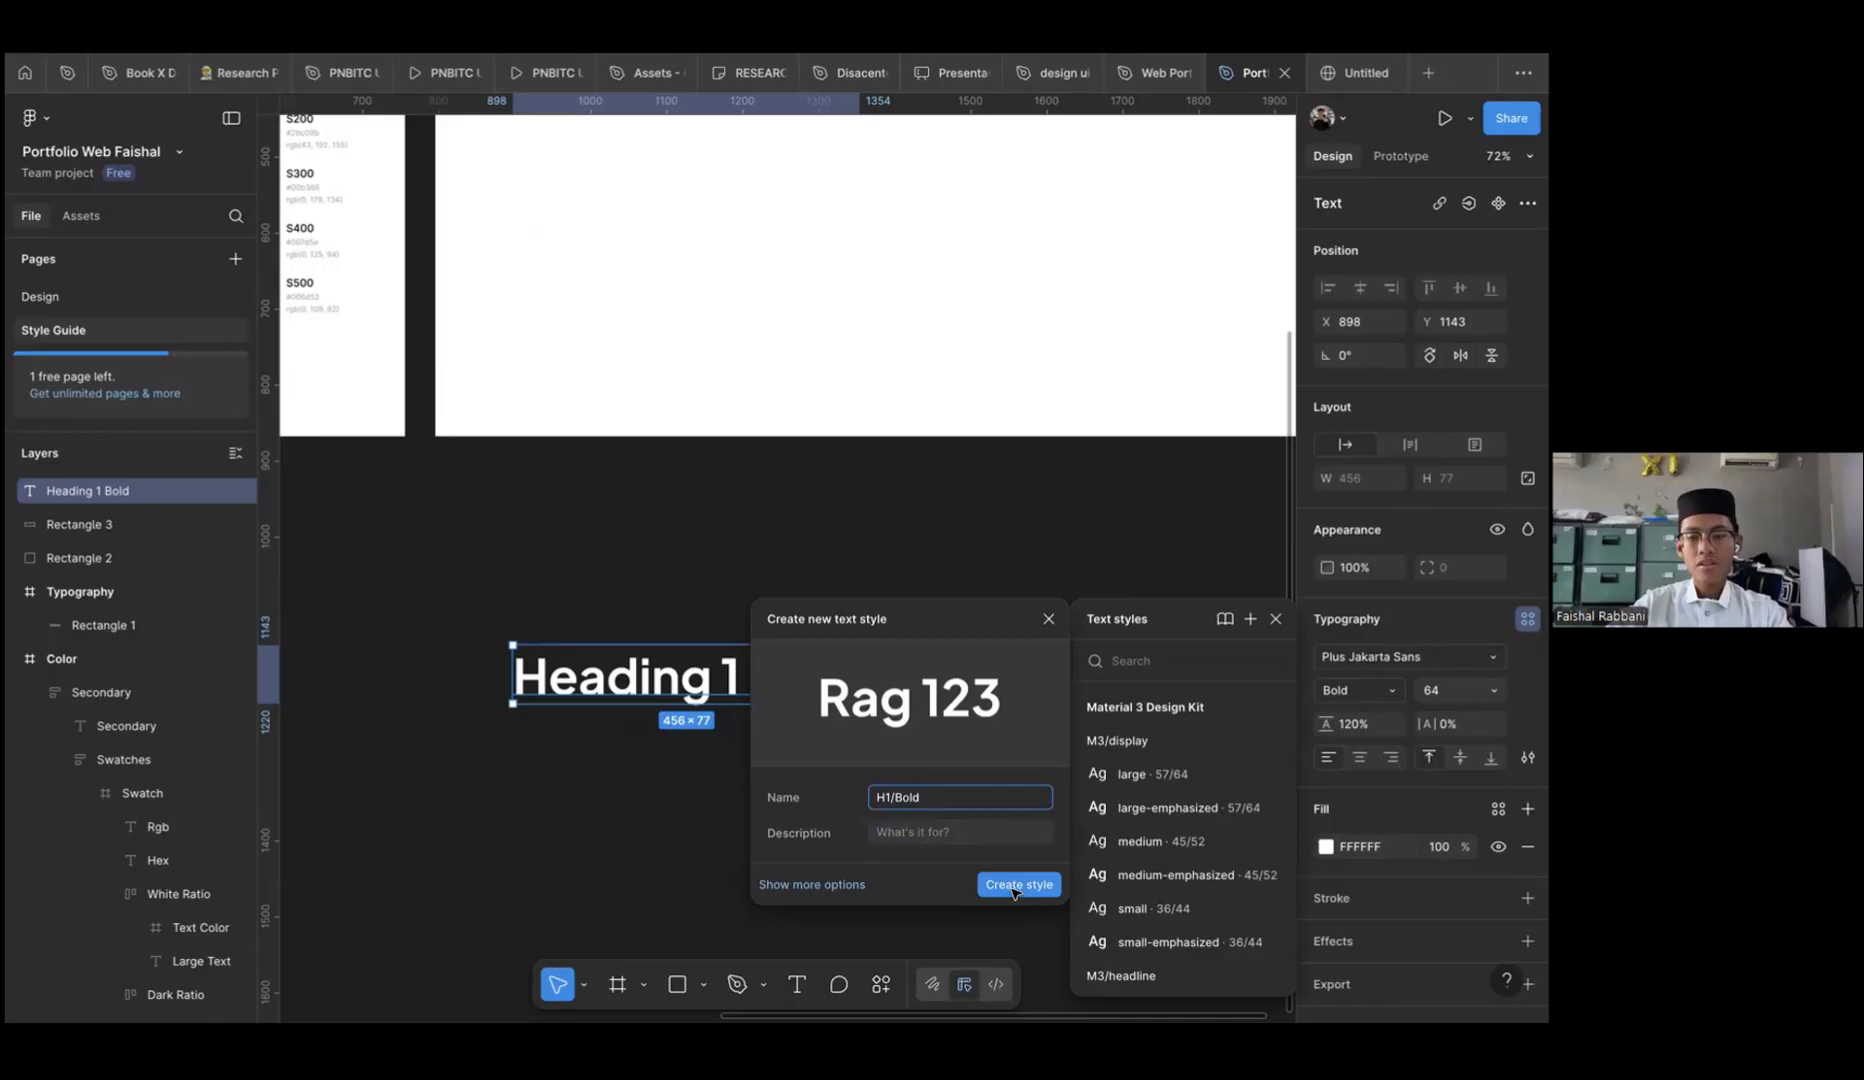
click(1013, 885)
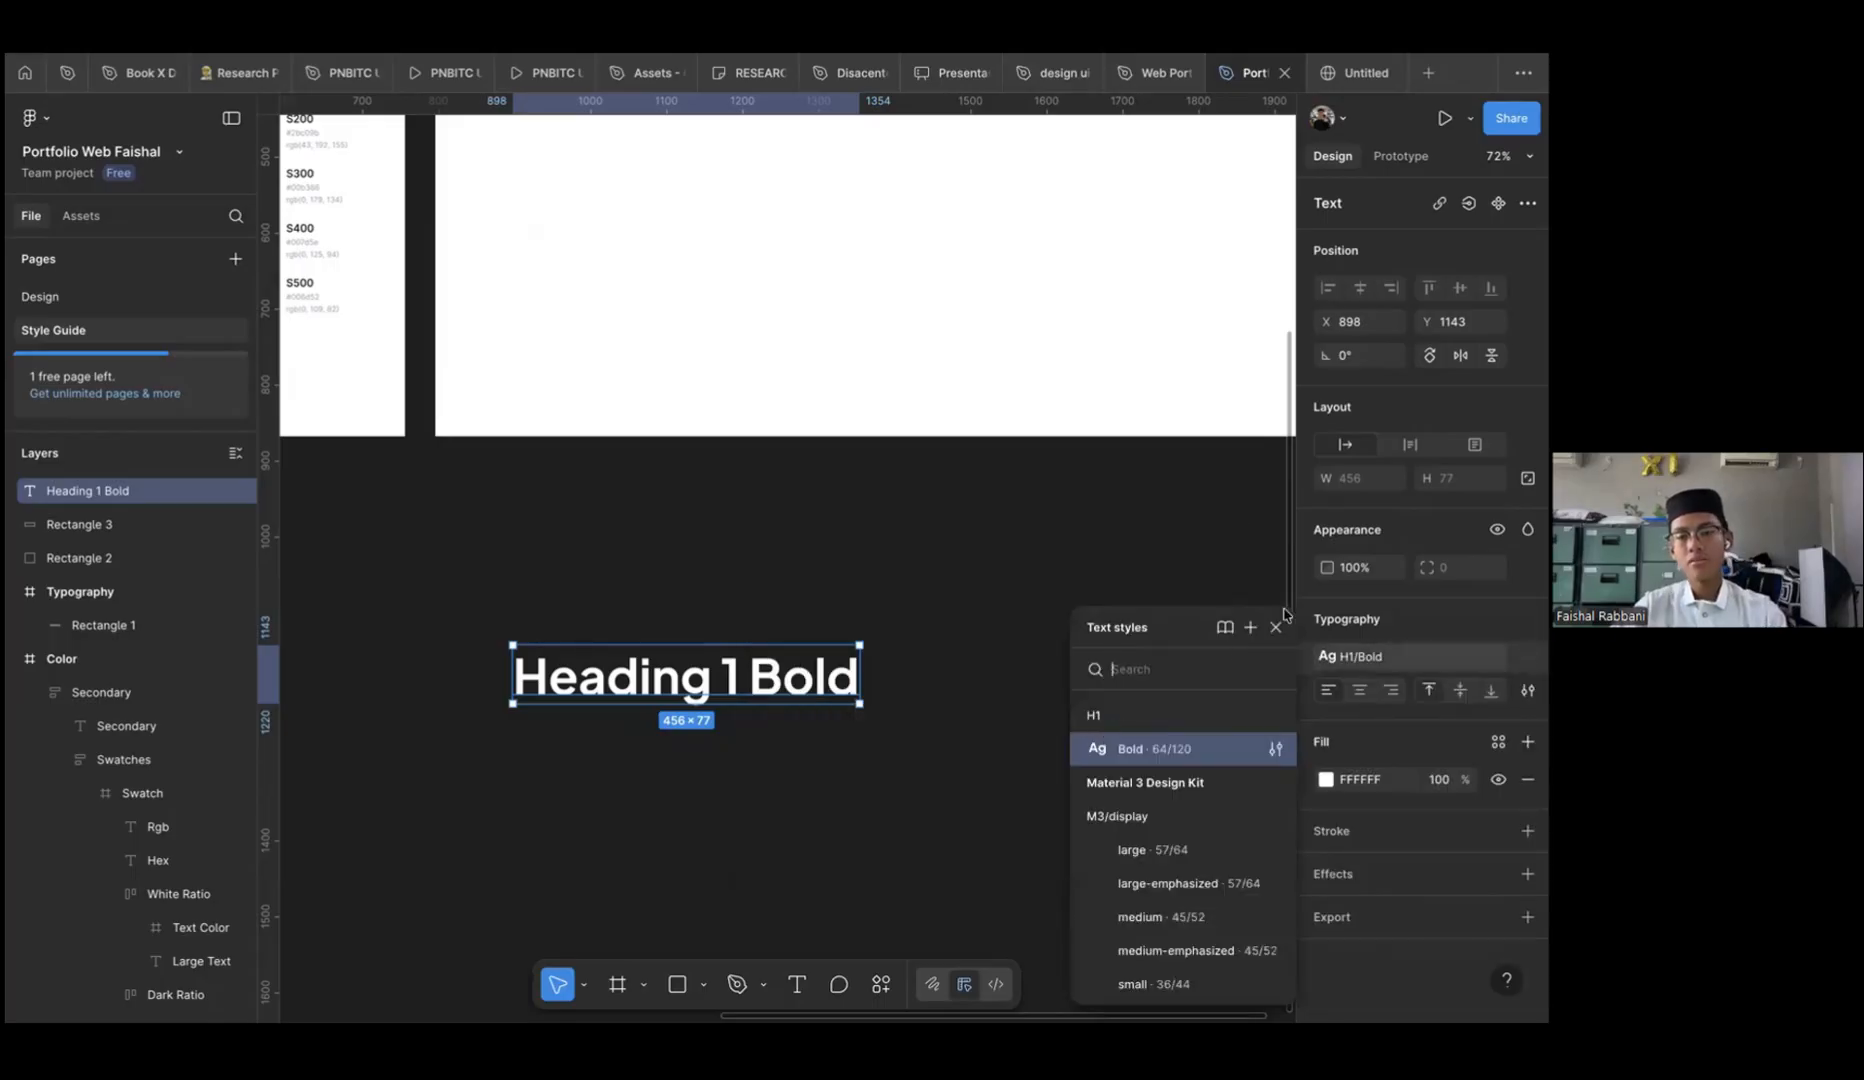
click(903, 735)
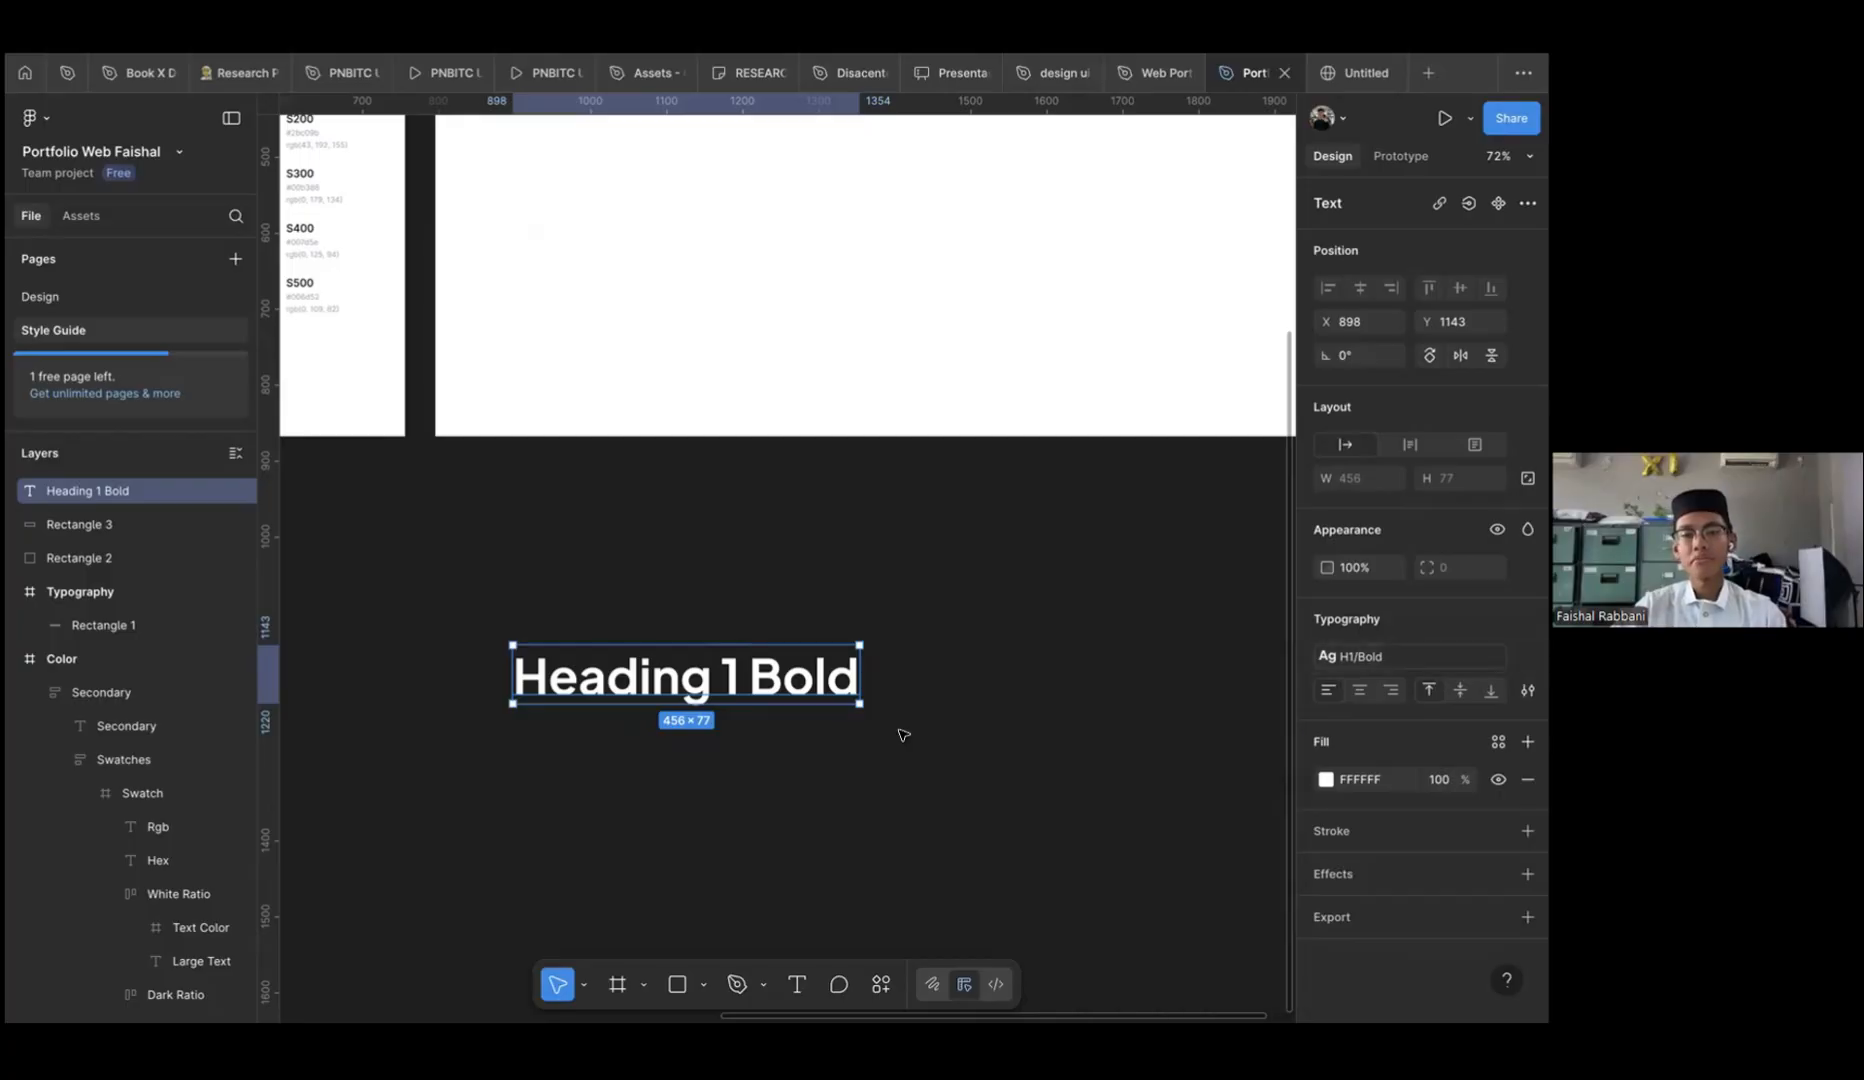
Duplicate the Heading 1 Bold text directly beneath the original at Y 1220 and detach the copy from its text style
click(778, 603)
scroll(778, 603, down, 1)
drag(778, 603, 778, 691)
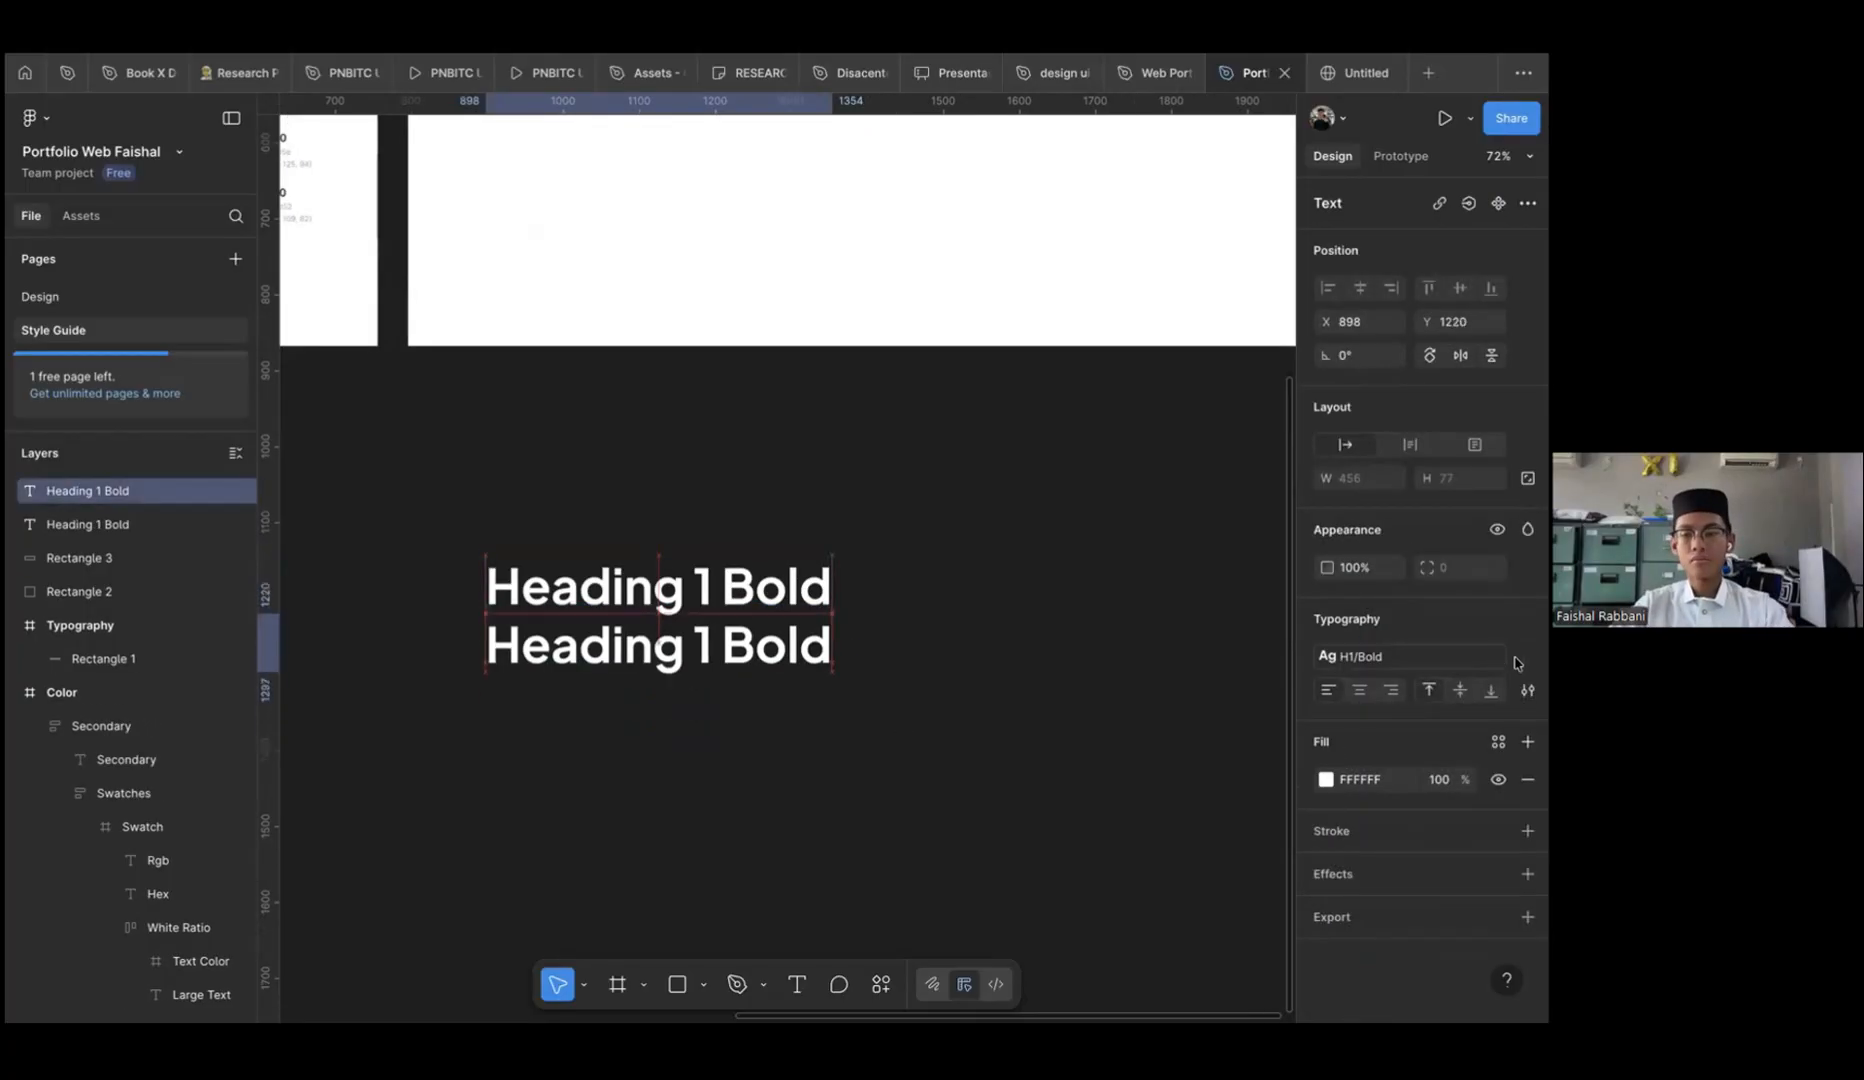
click(1528, 657)
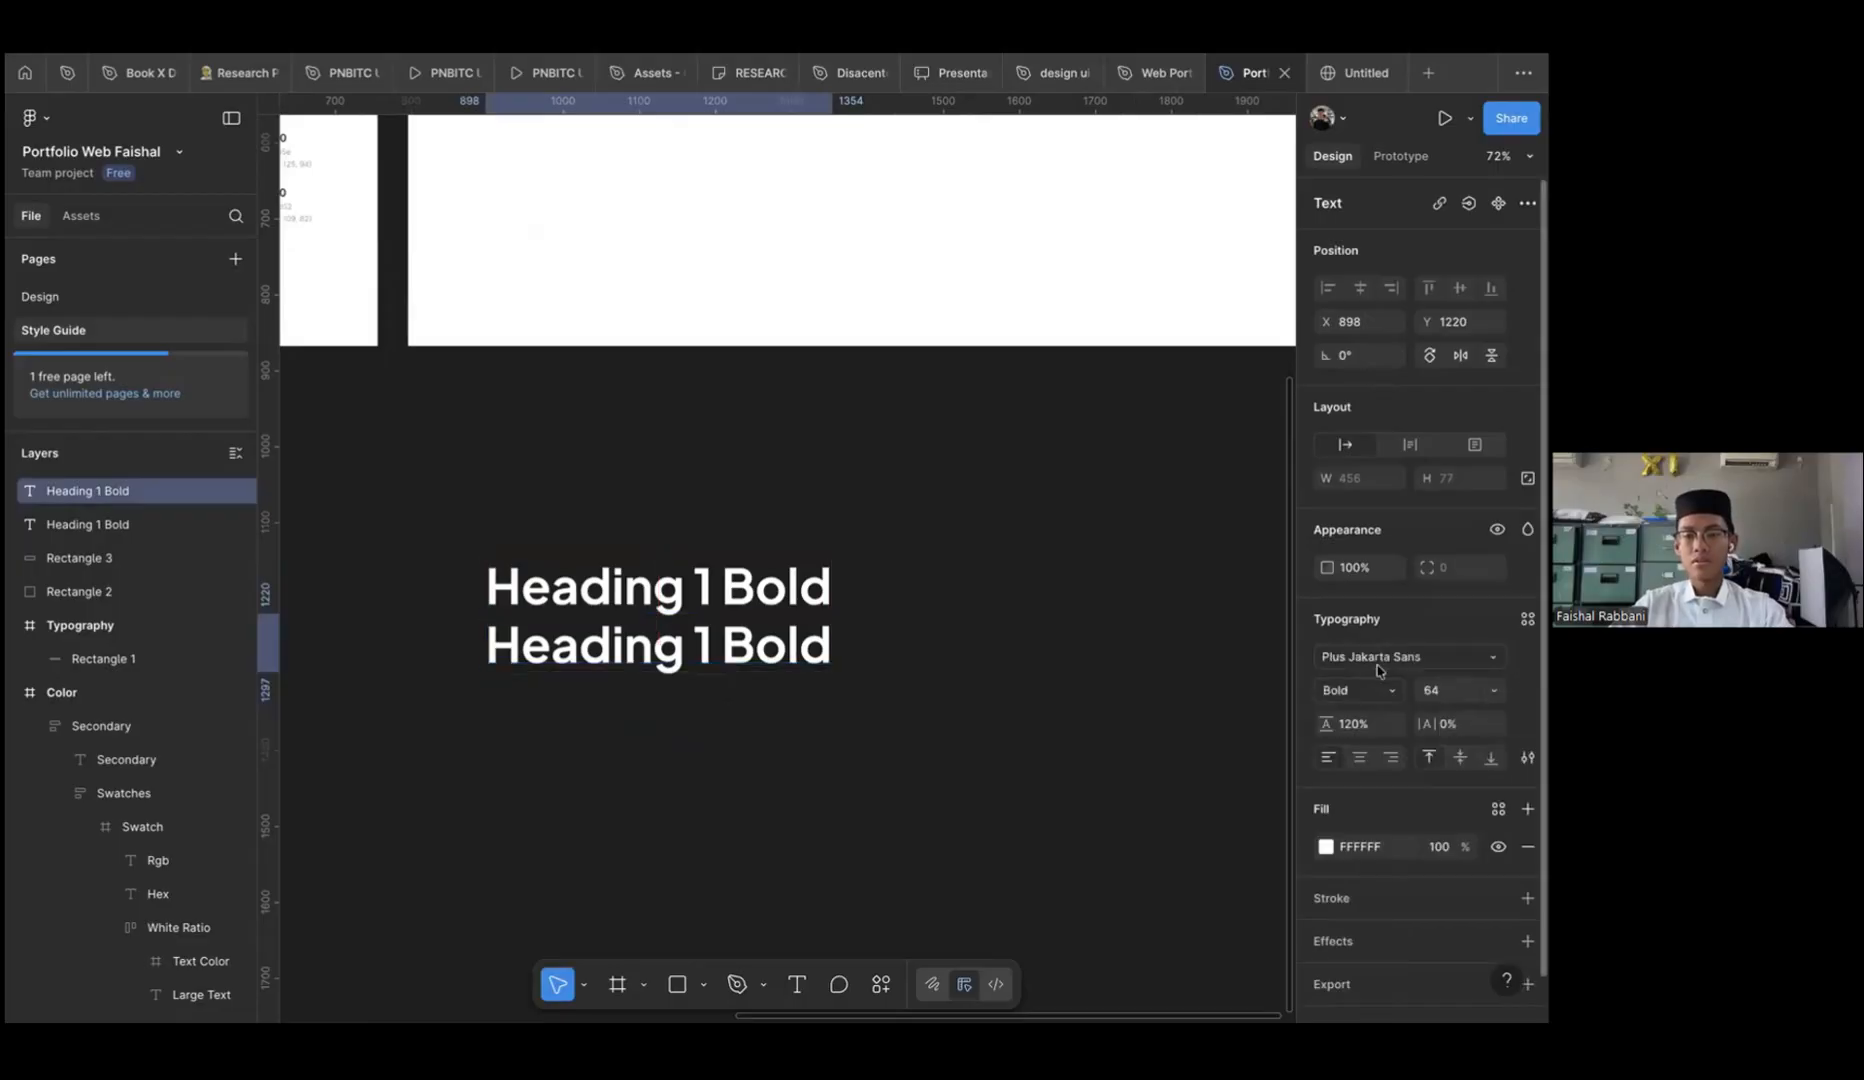
Set the second heading's weight to SemiBold and create a text style named H1/Semibold from it
click(1362, 690)
click(1362, 662)
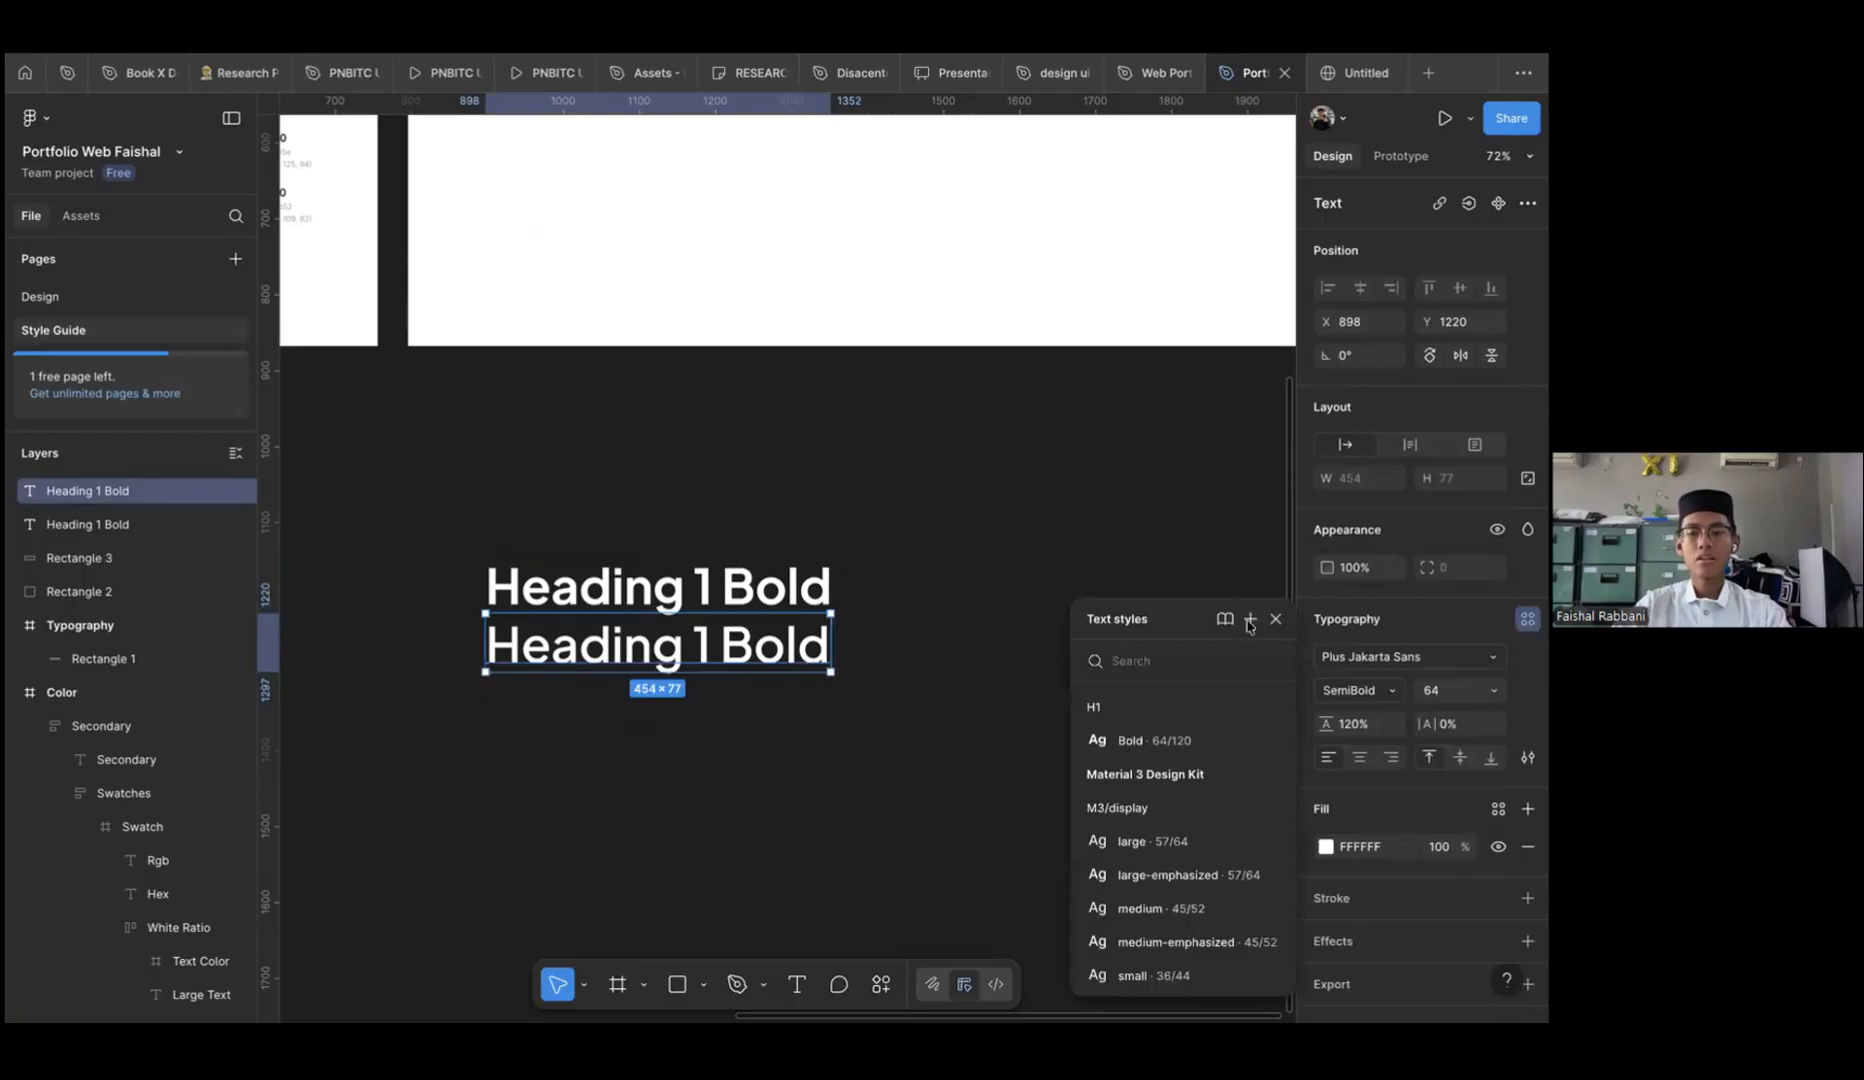
click(1250, 619)
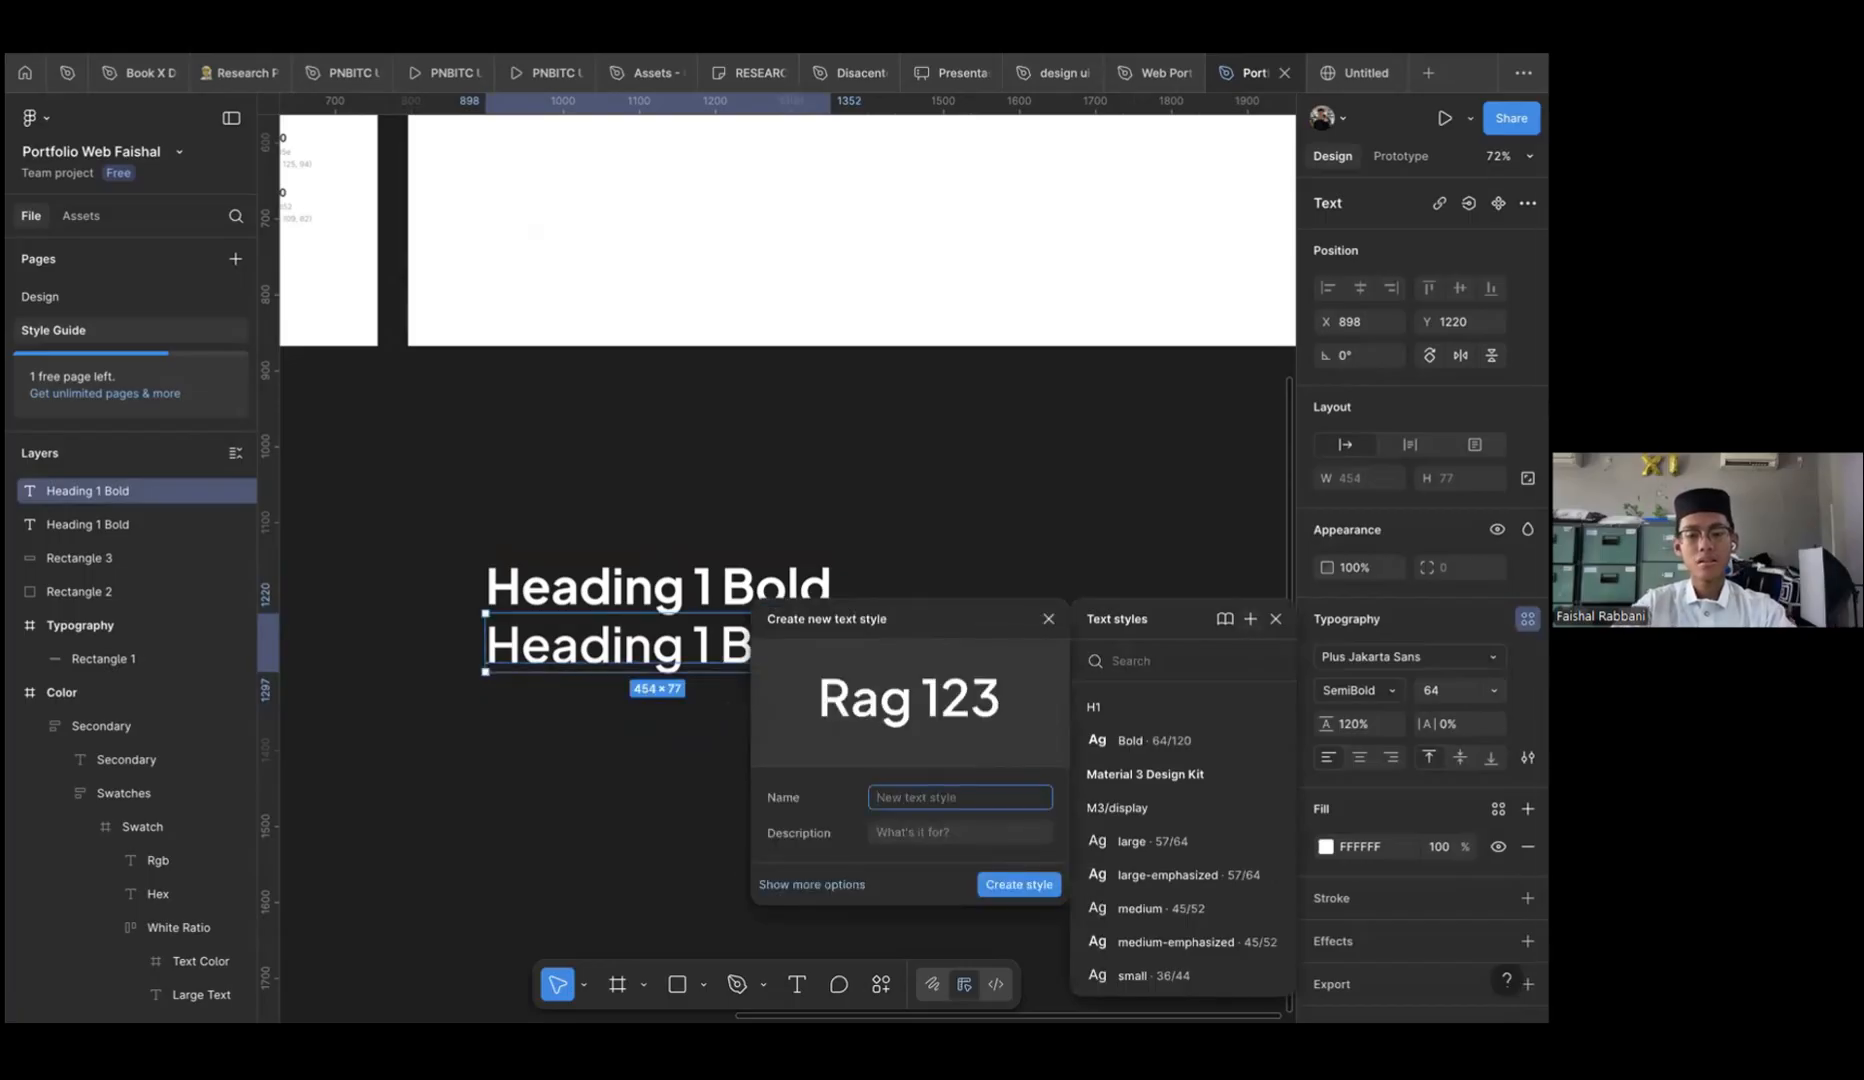
text(H1/)
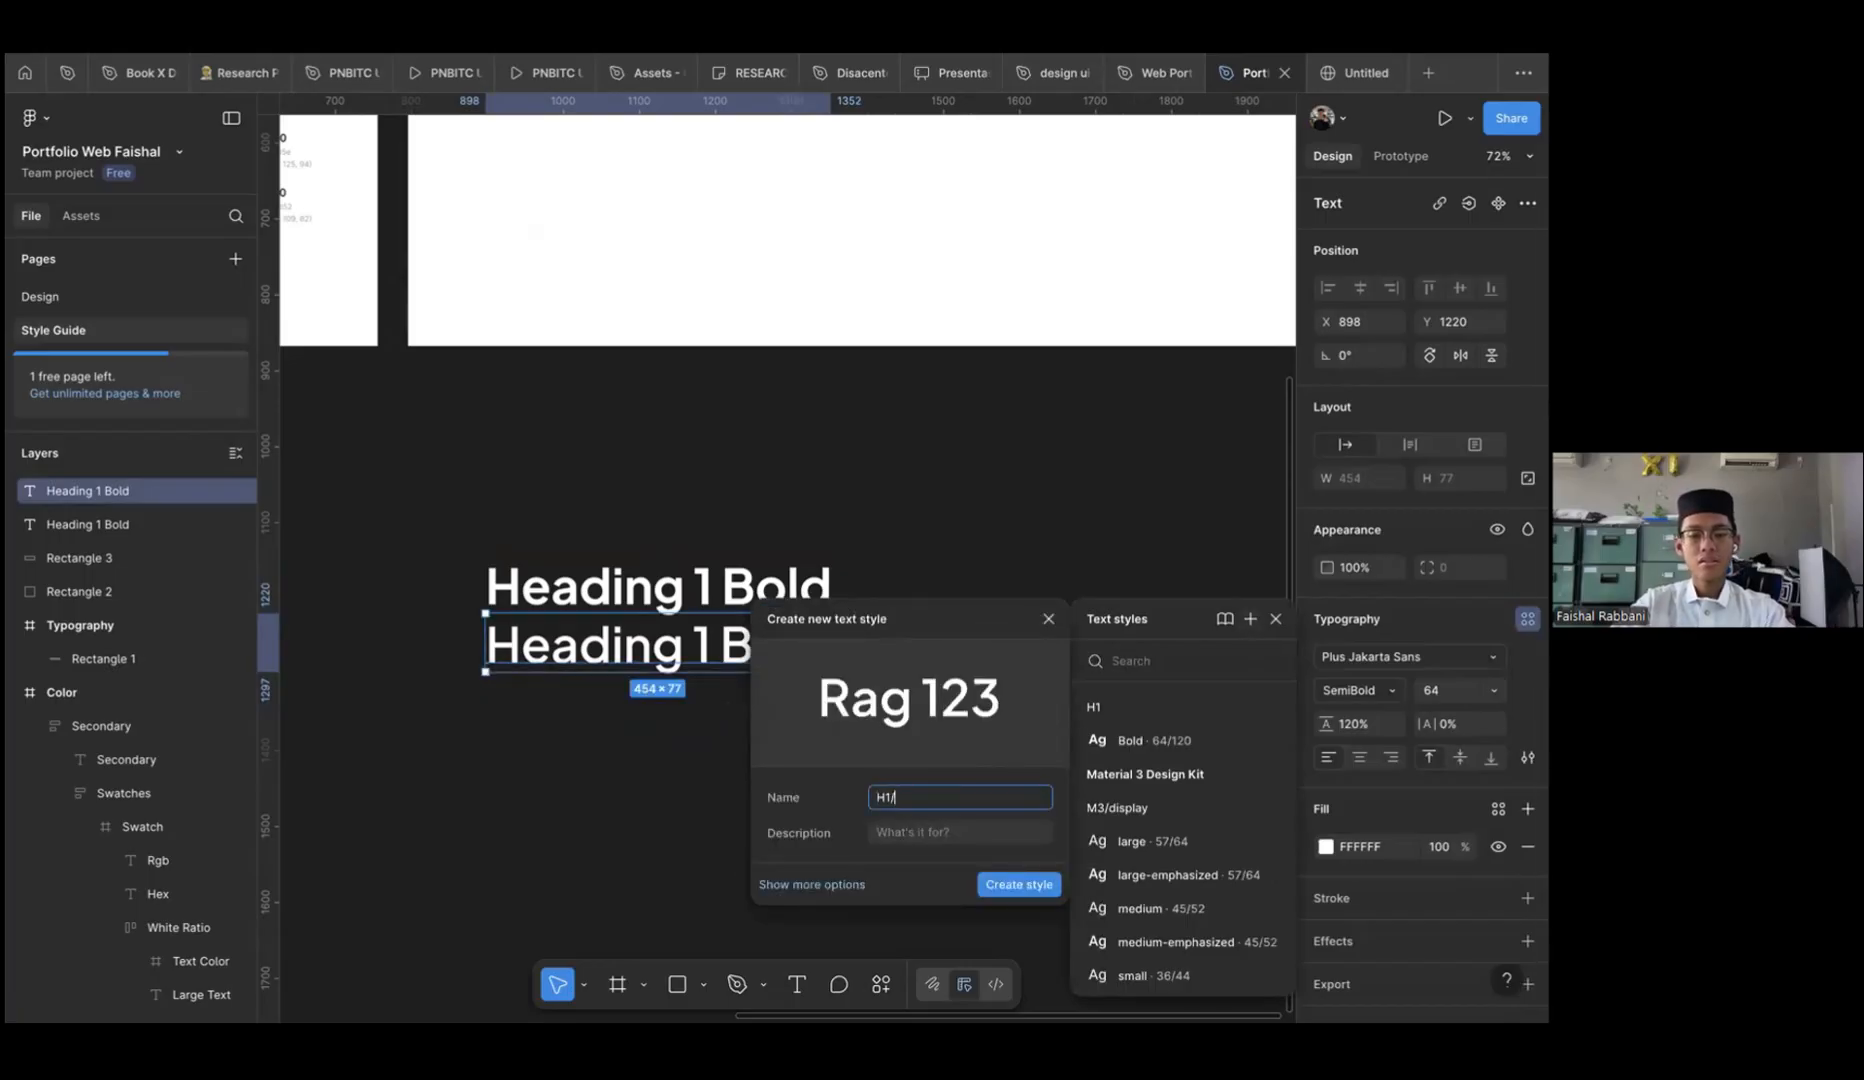
text(Semibold)
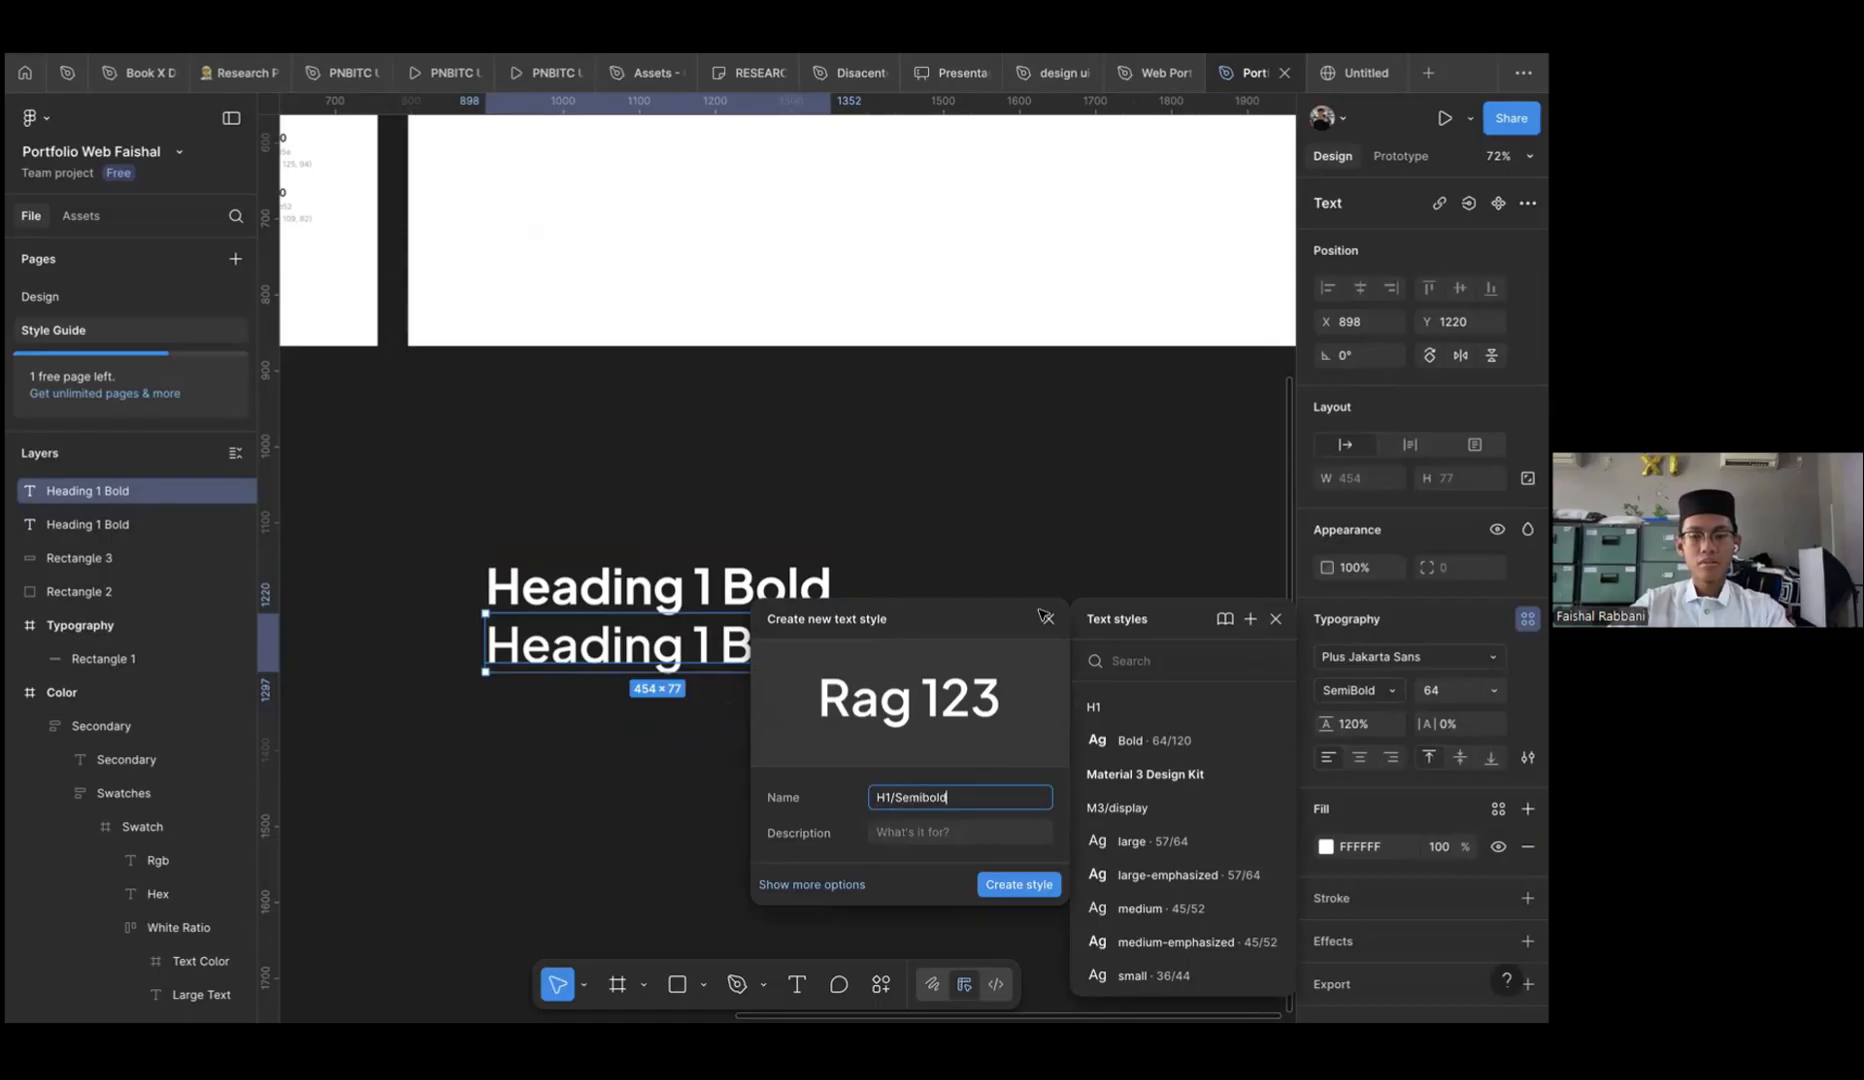
key(Return)
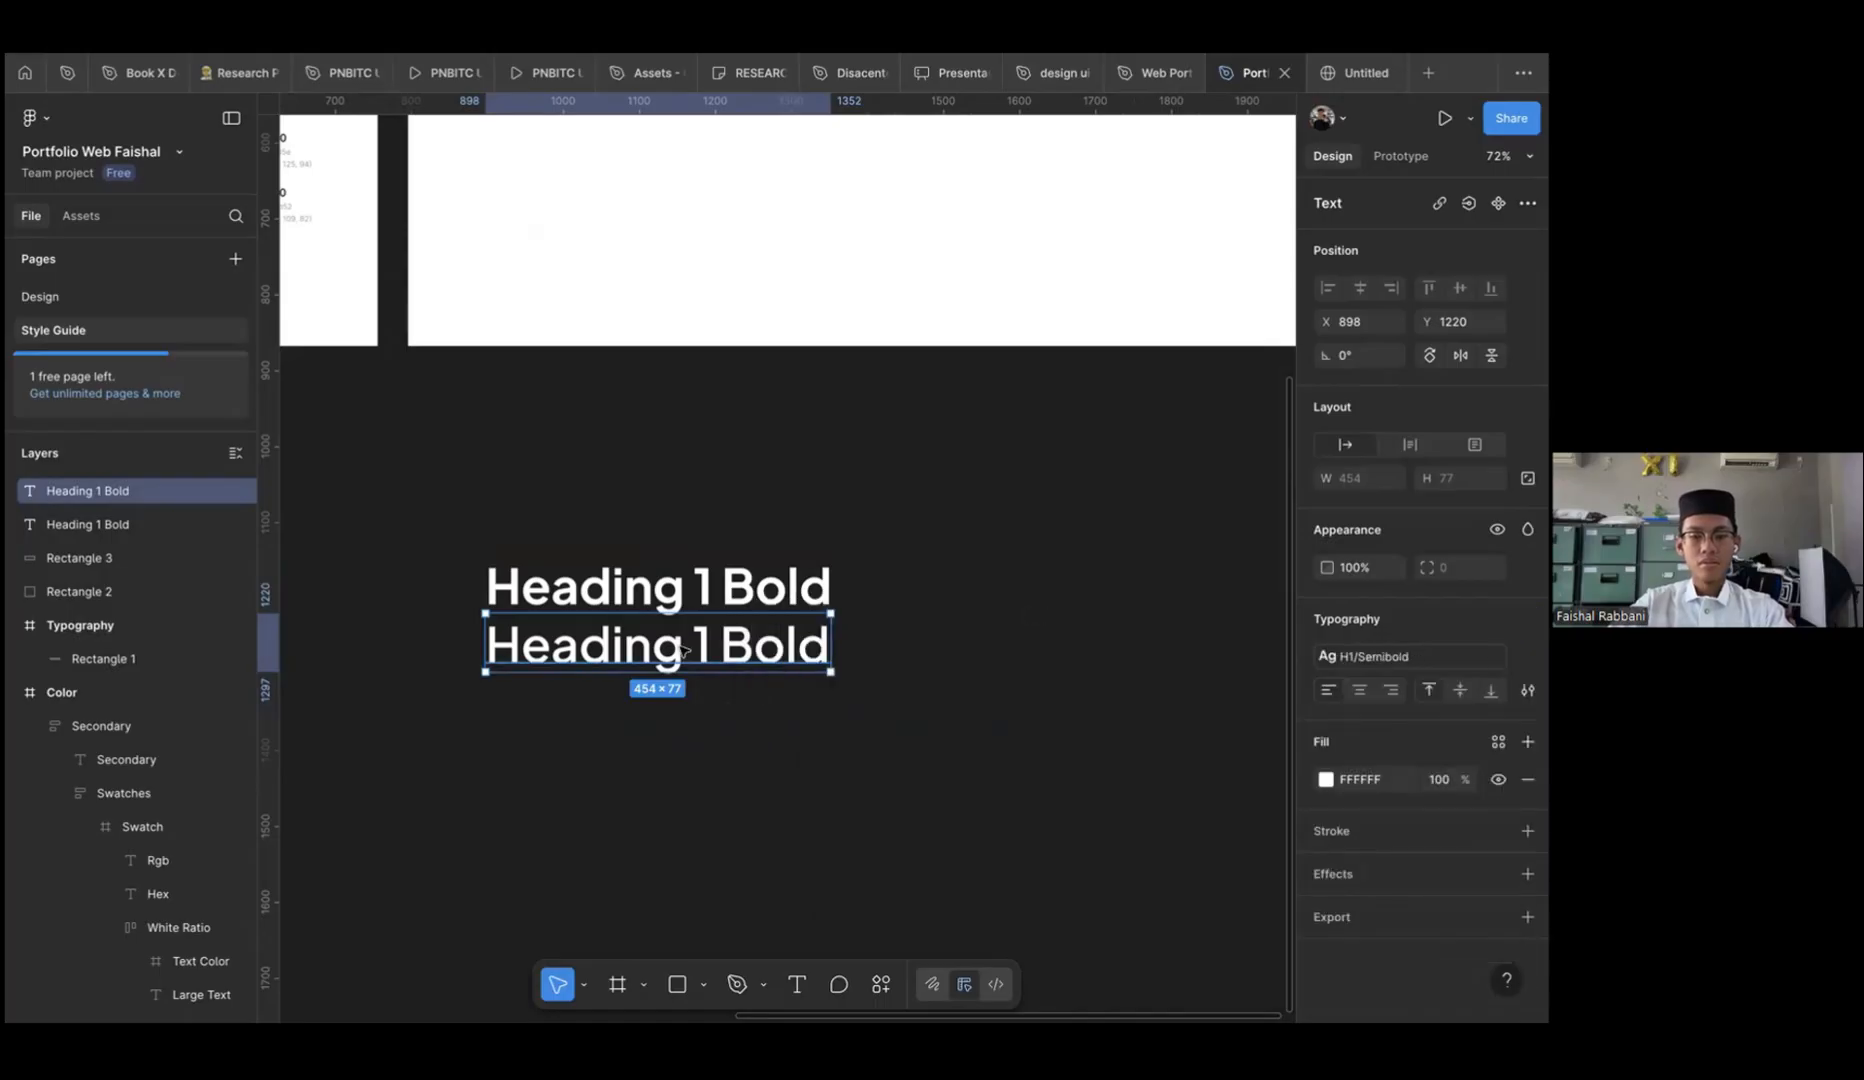
Duplicate the semibold heading directly beneath itself at Y 1297 and detach the copy from its text style
click(683, 707)
key(ctrl+v)
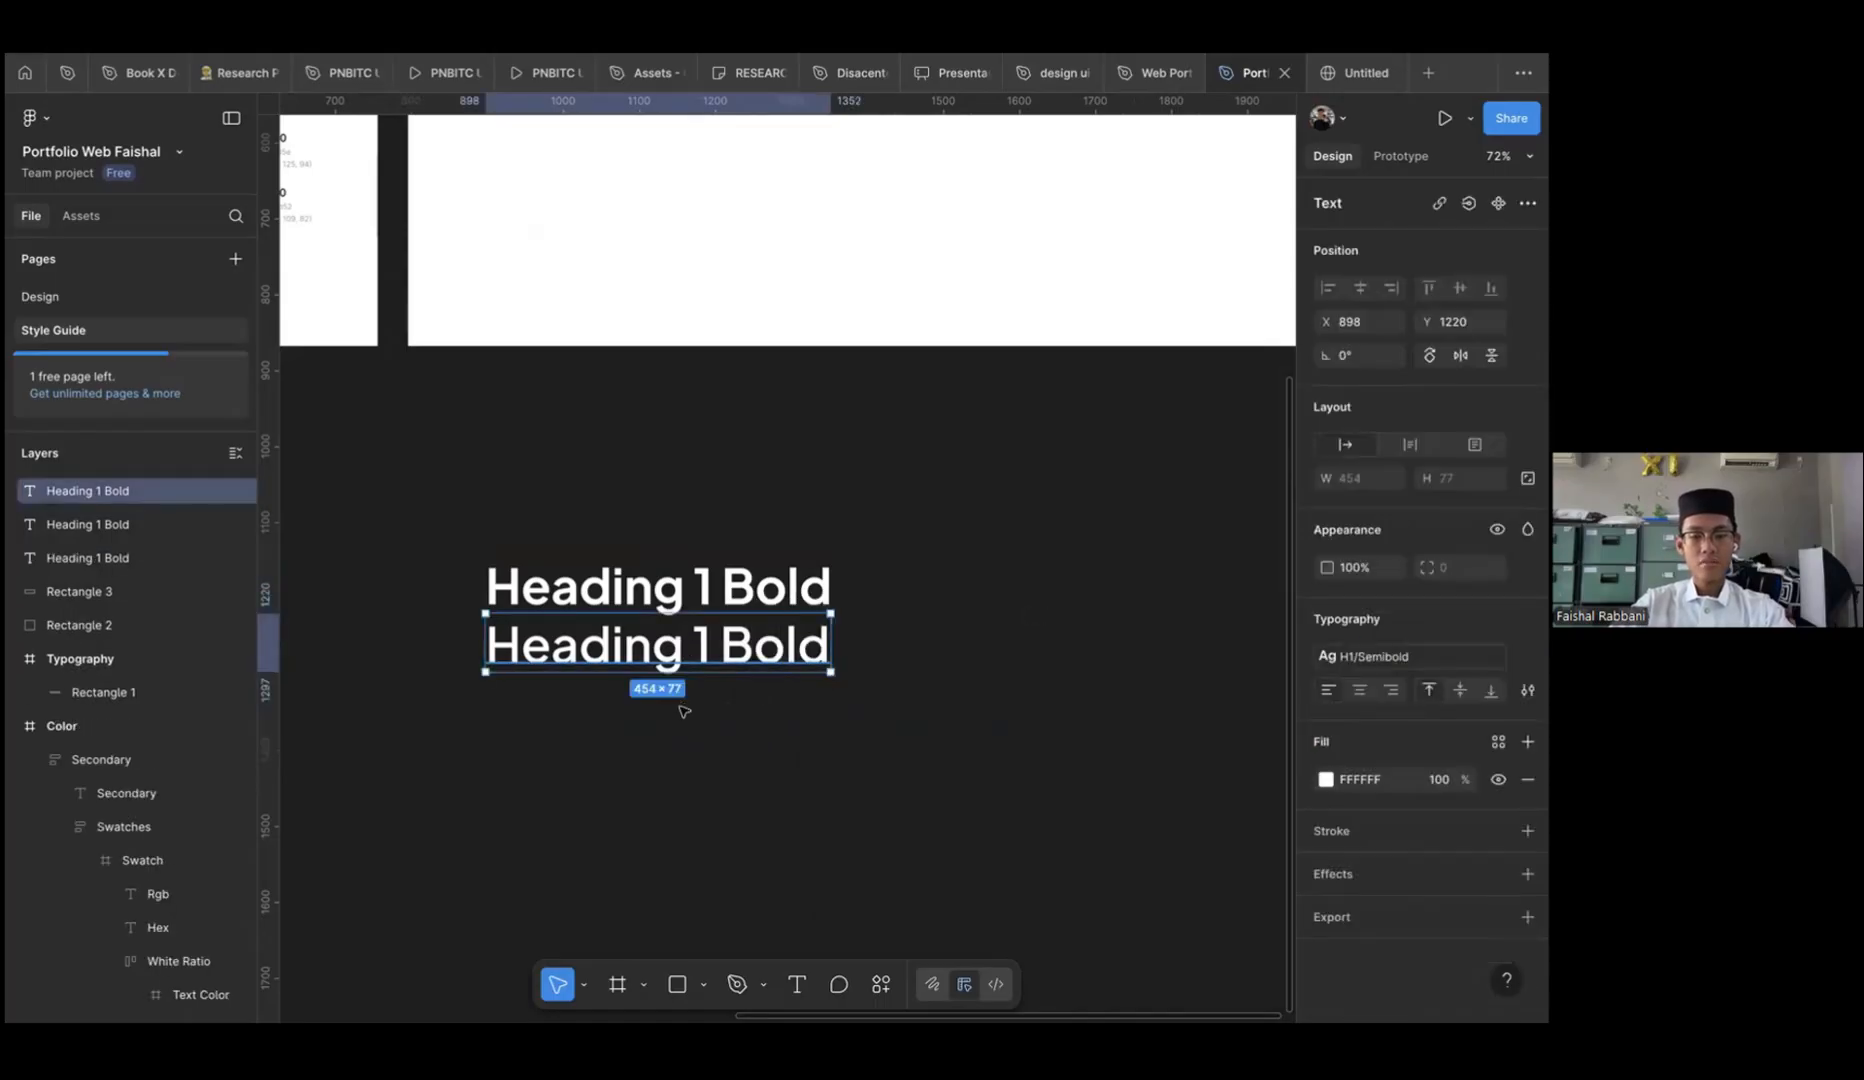
drag(681, 648, 679, 703)
key(shift+Up)
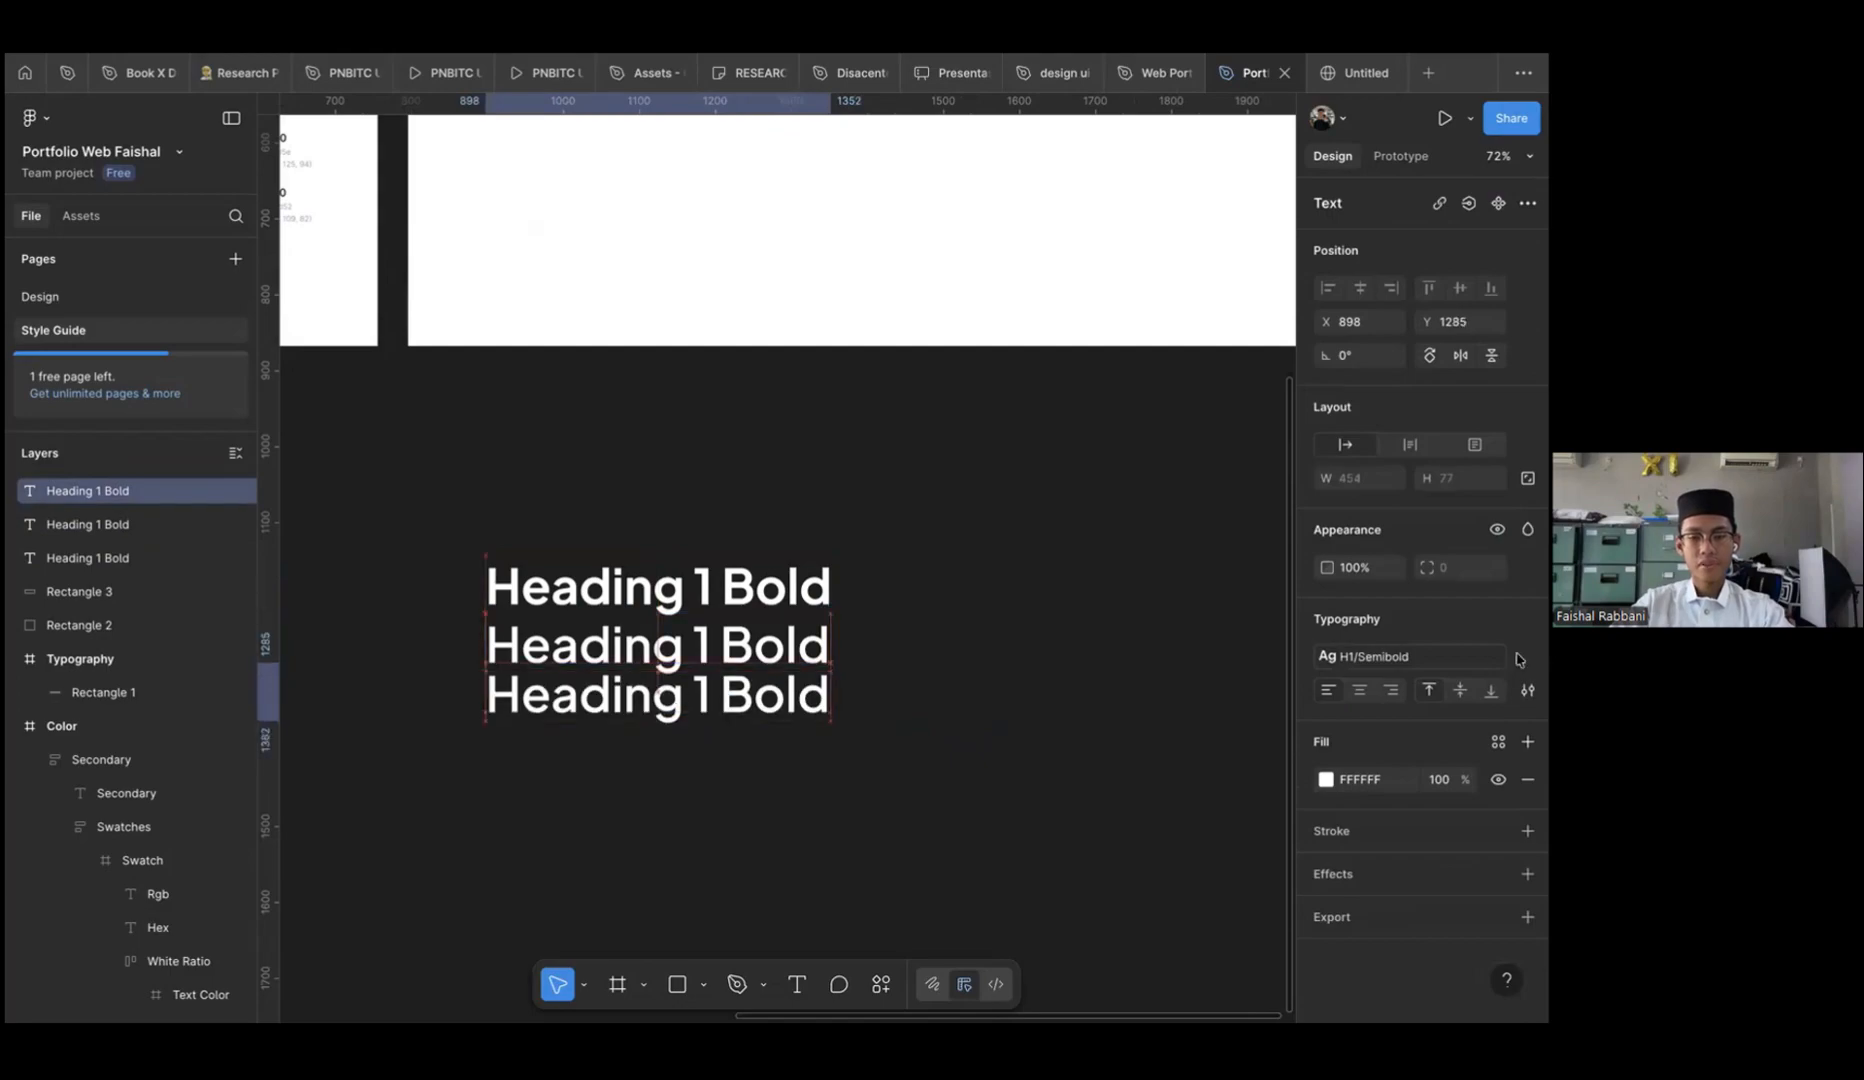
key(shift+Down)
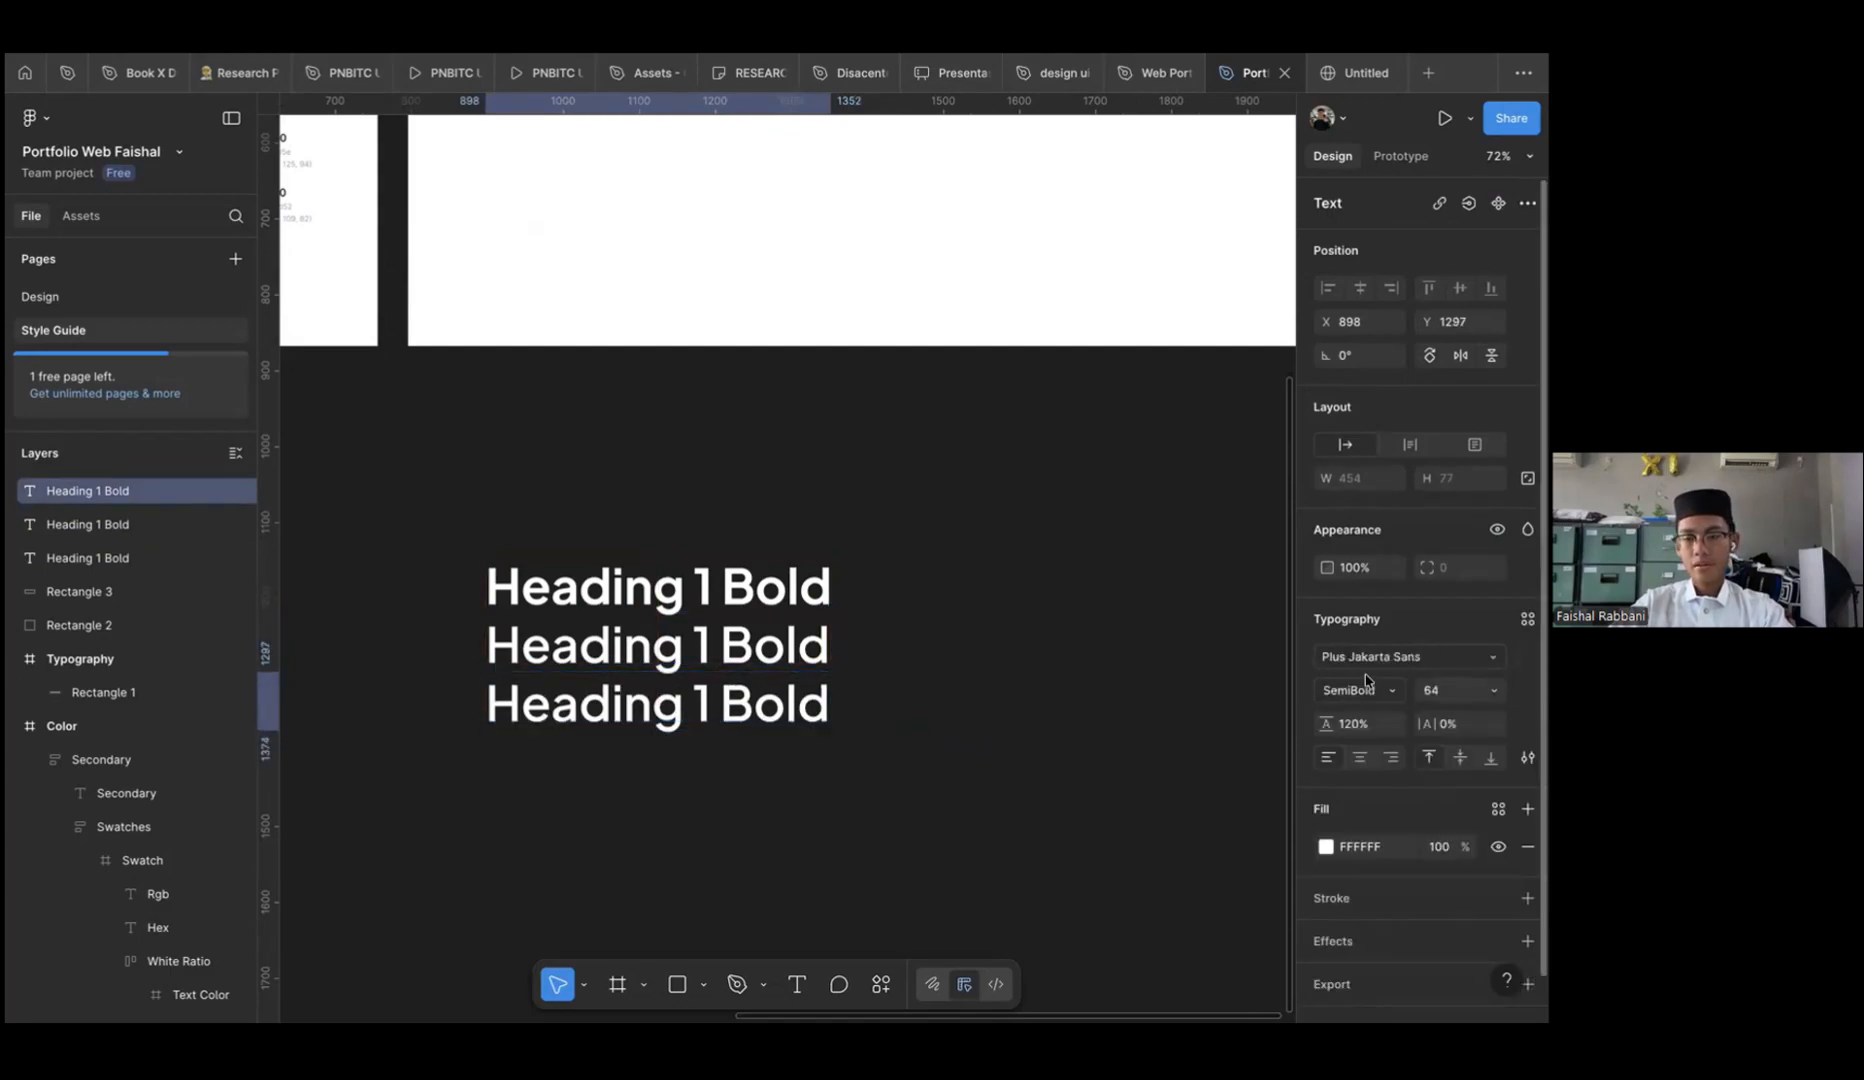
Set the third heading's weight to Medium and create a text style named H1/Medium from it
click(1365, 690)
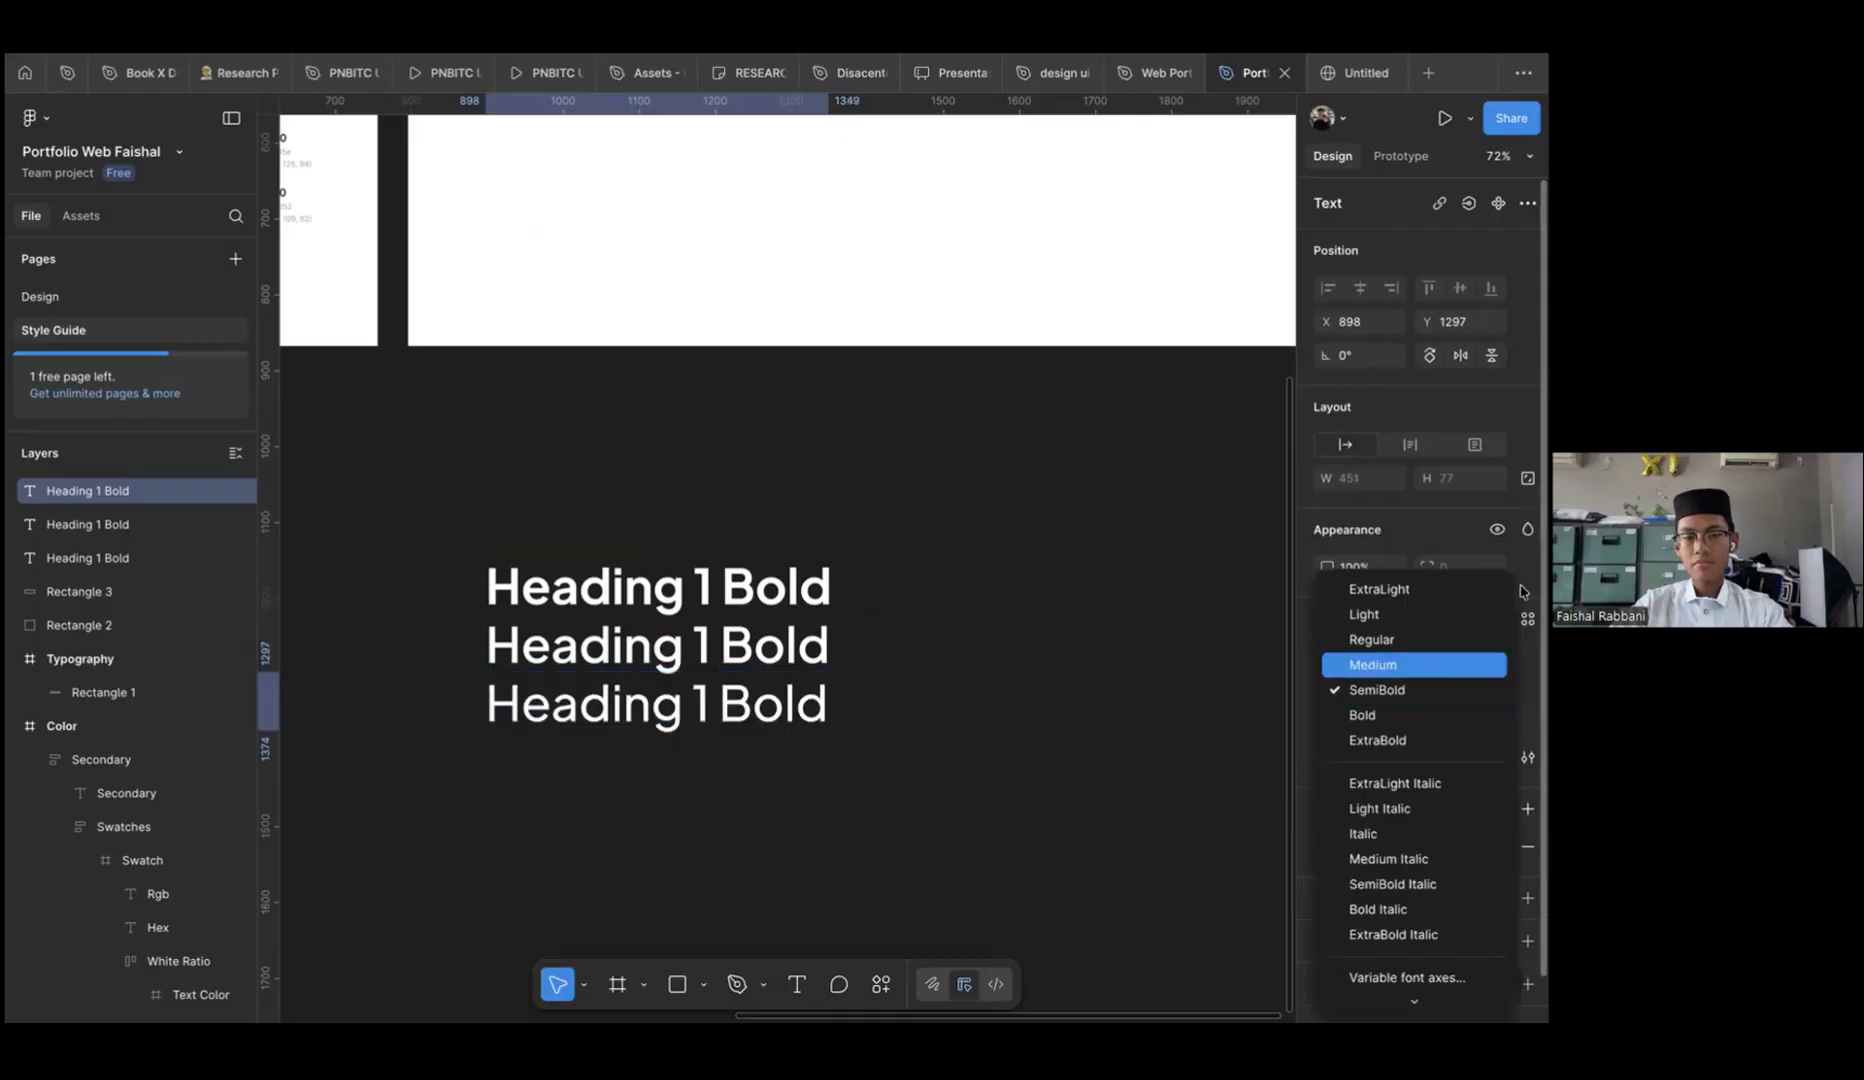
click(1345, 666)
click(1527, 581)
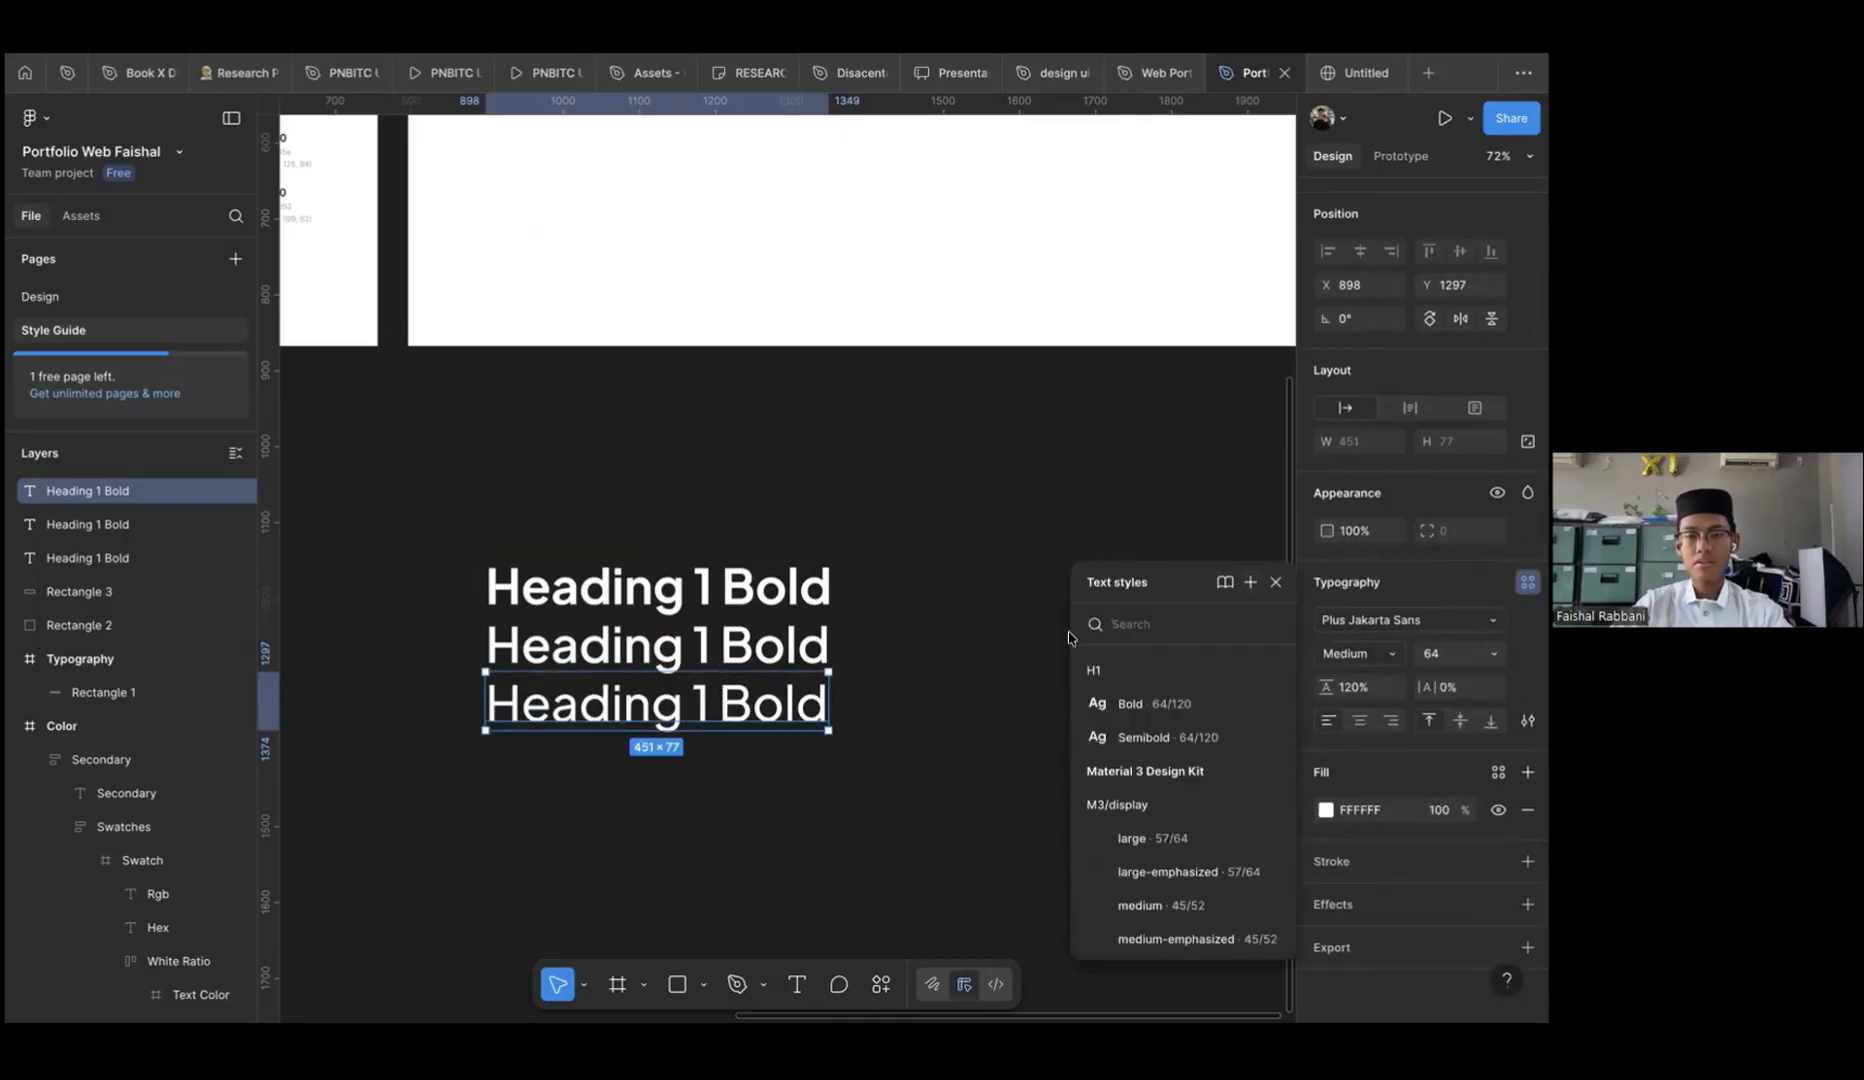
click(1250, 582)
text(H1)
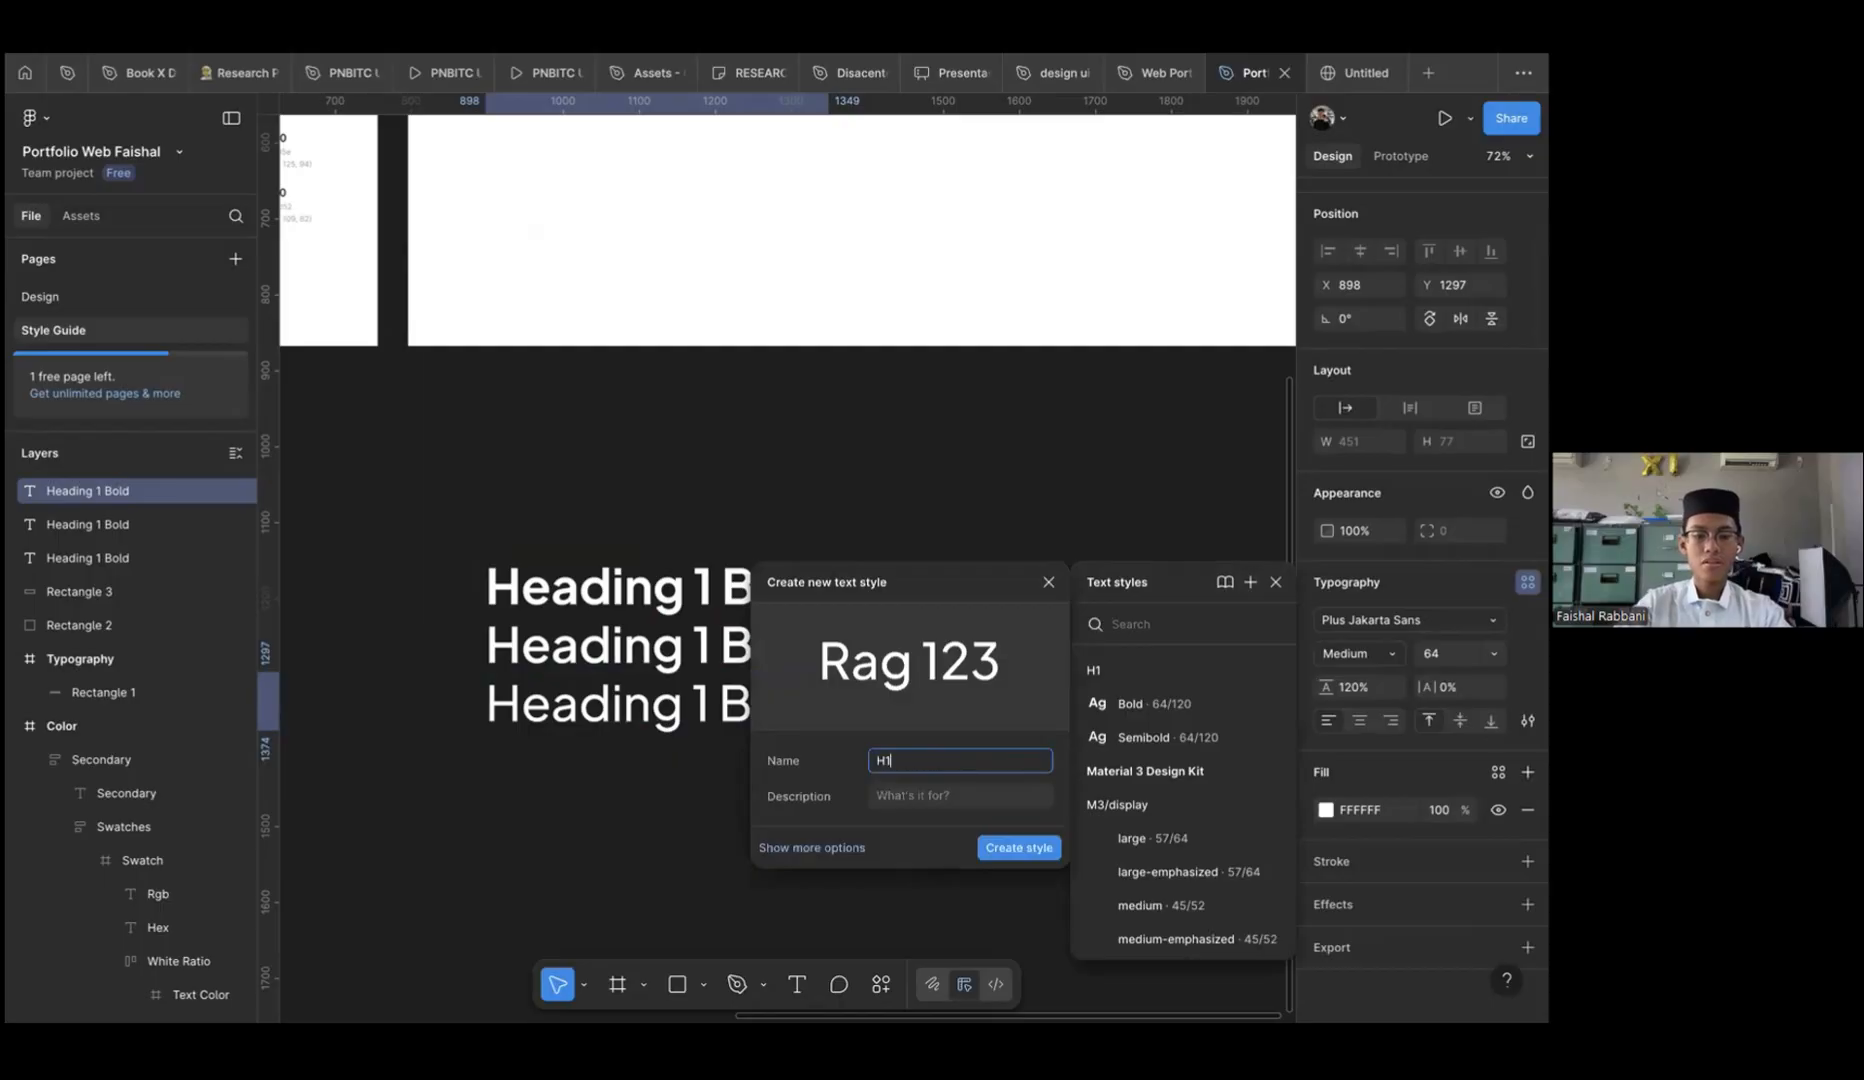
text(/R)
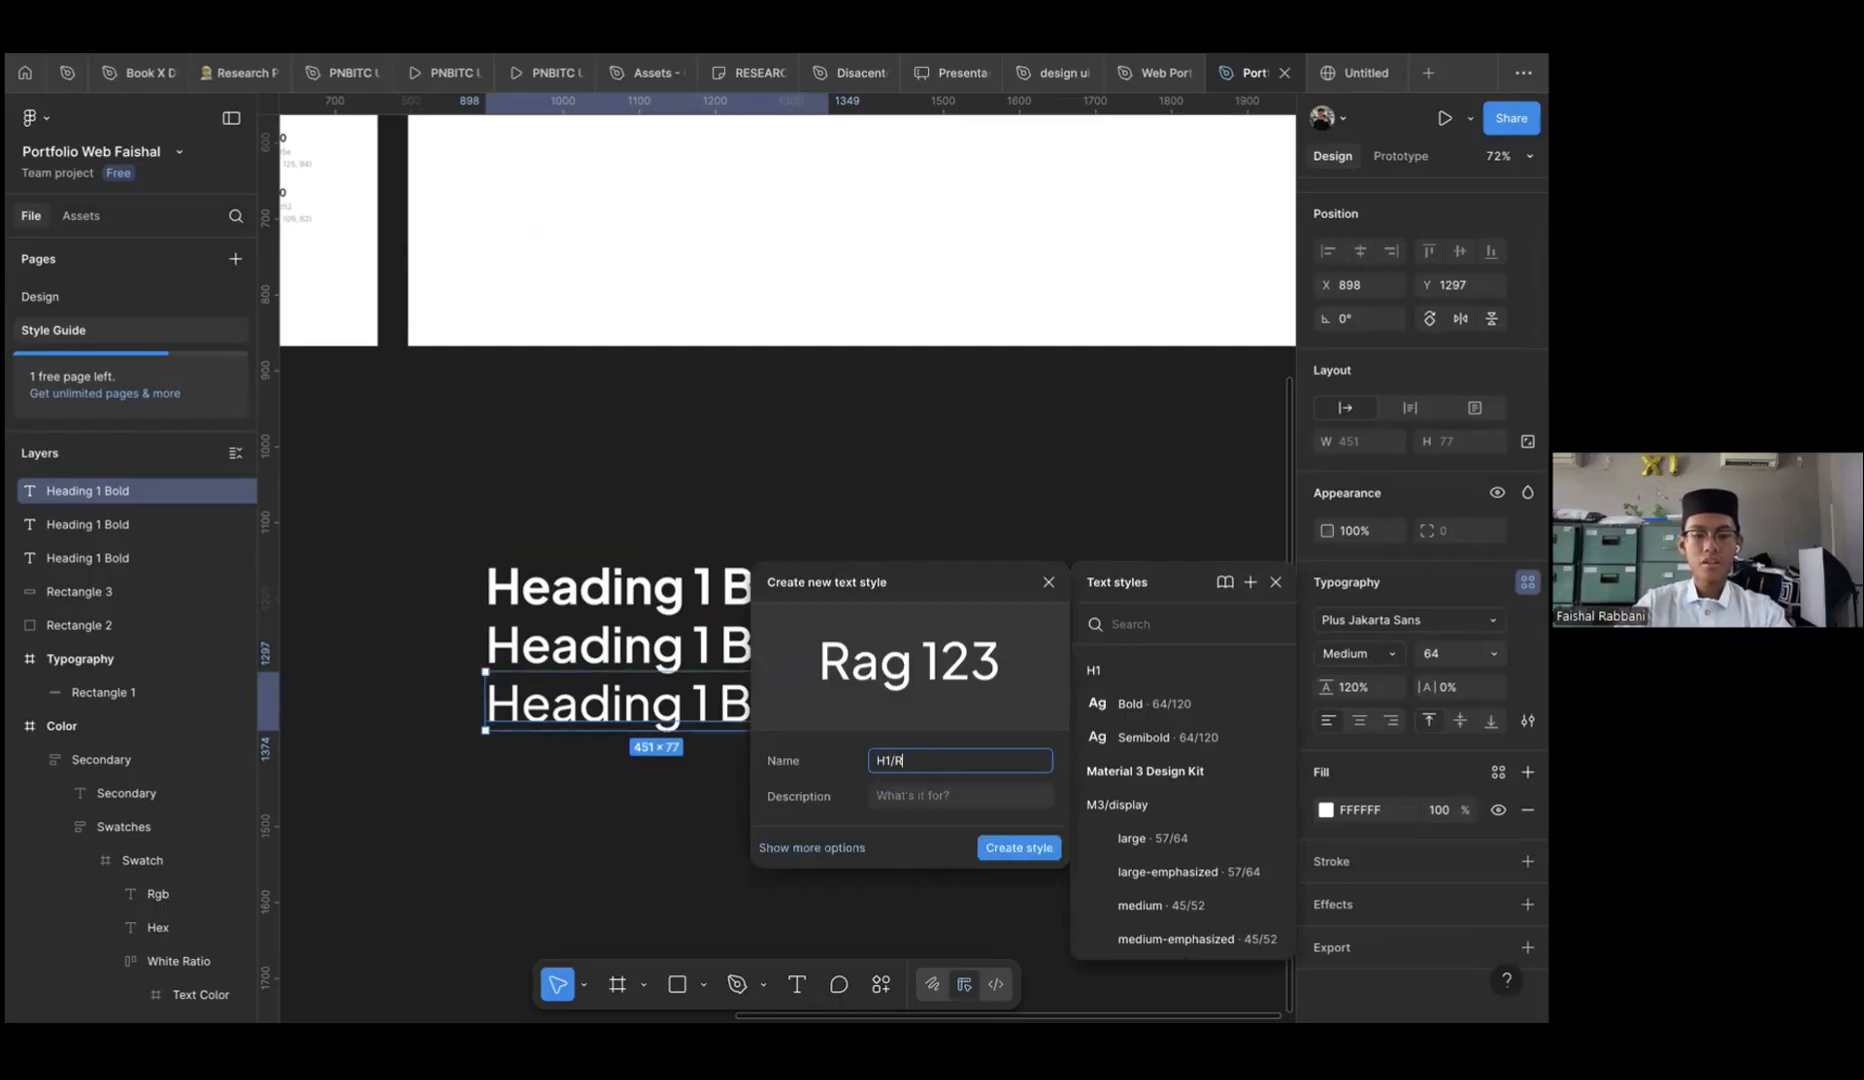
text(Medium)
key(Return)
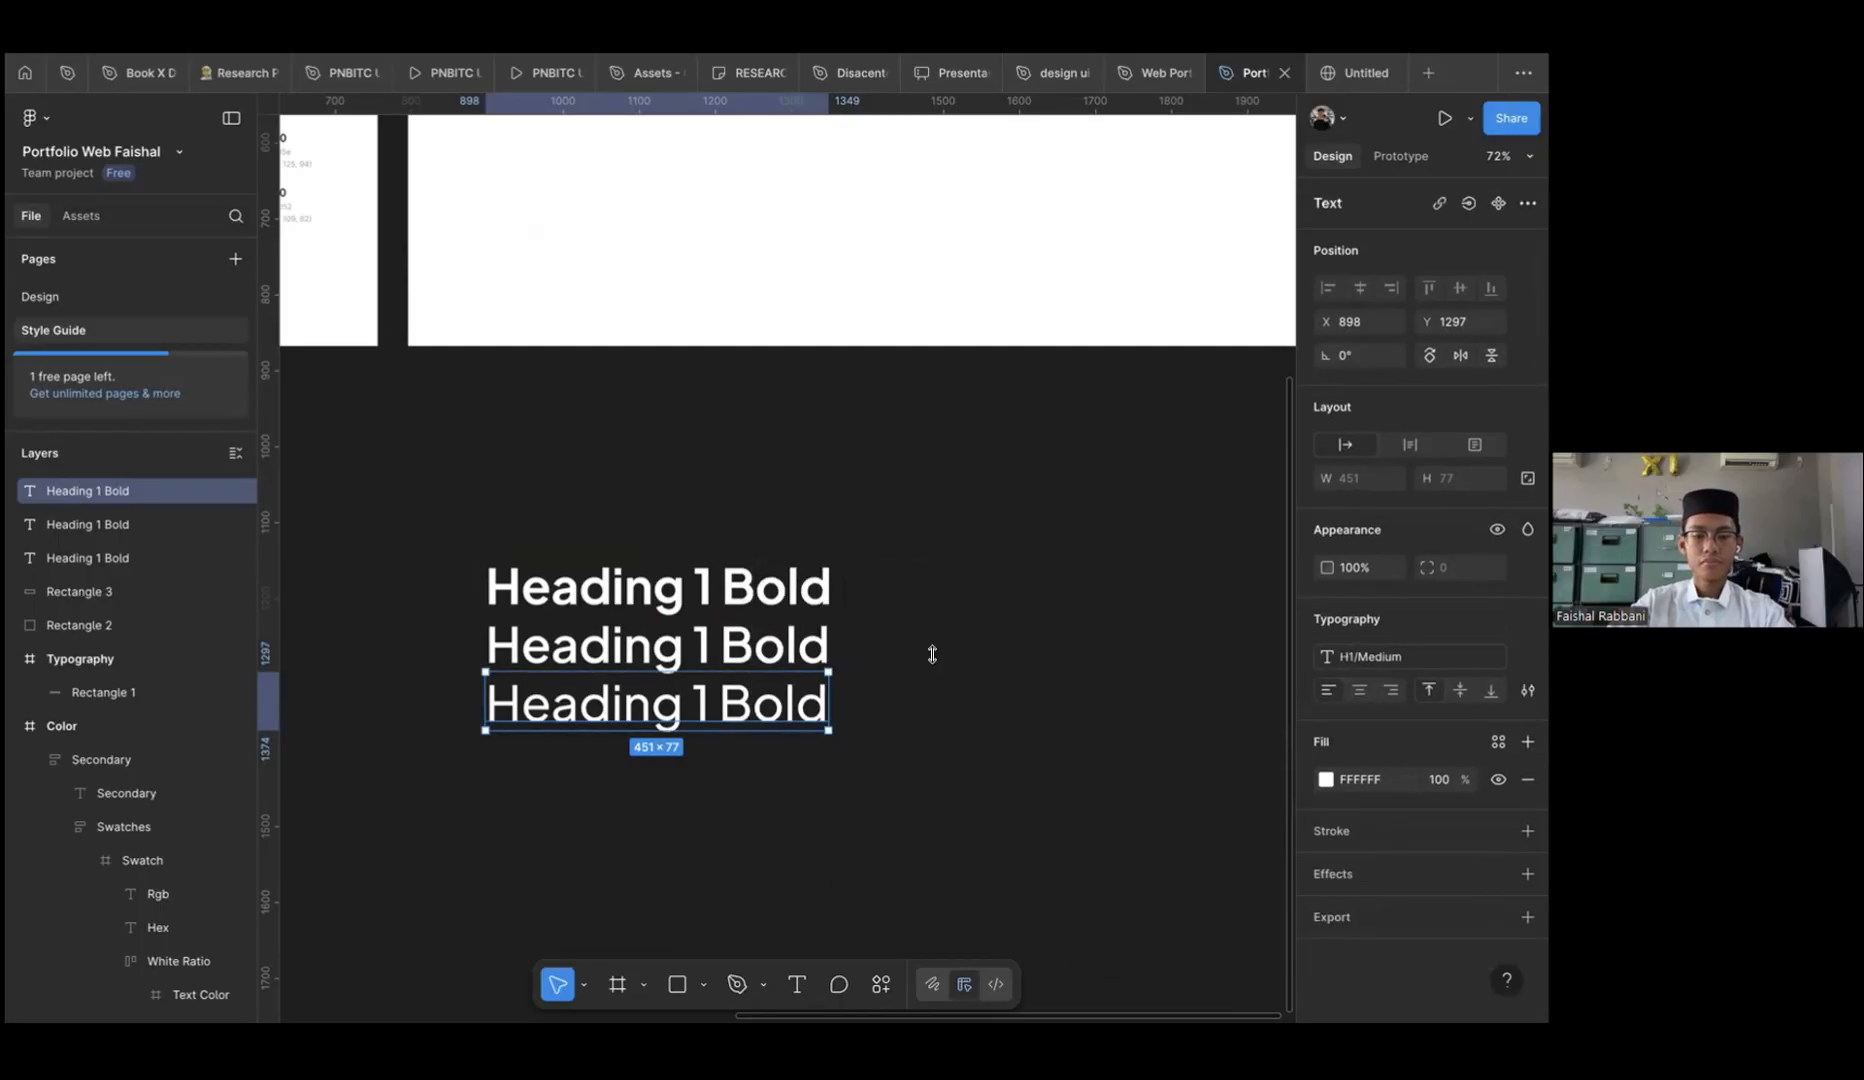
Duplicate the medium heading directly beneath itself at Y 1374, detached from its text style, and change the copy's text to "Heading 1 Regular"
key(ctrl+d)
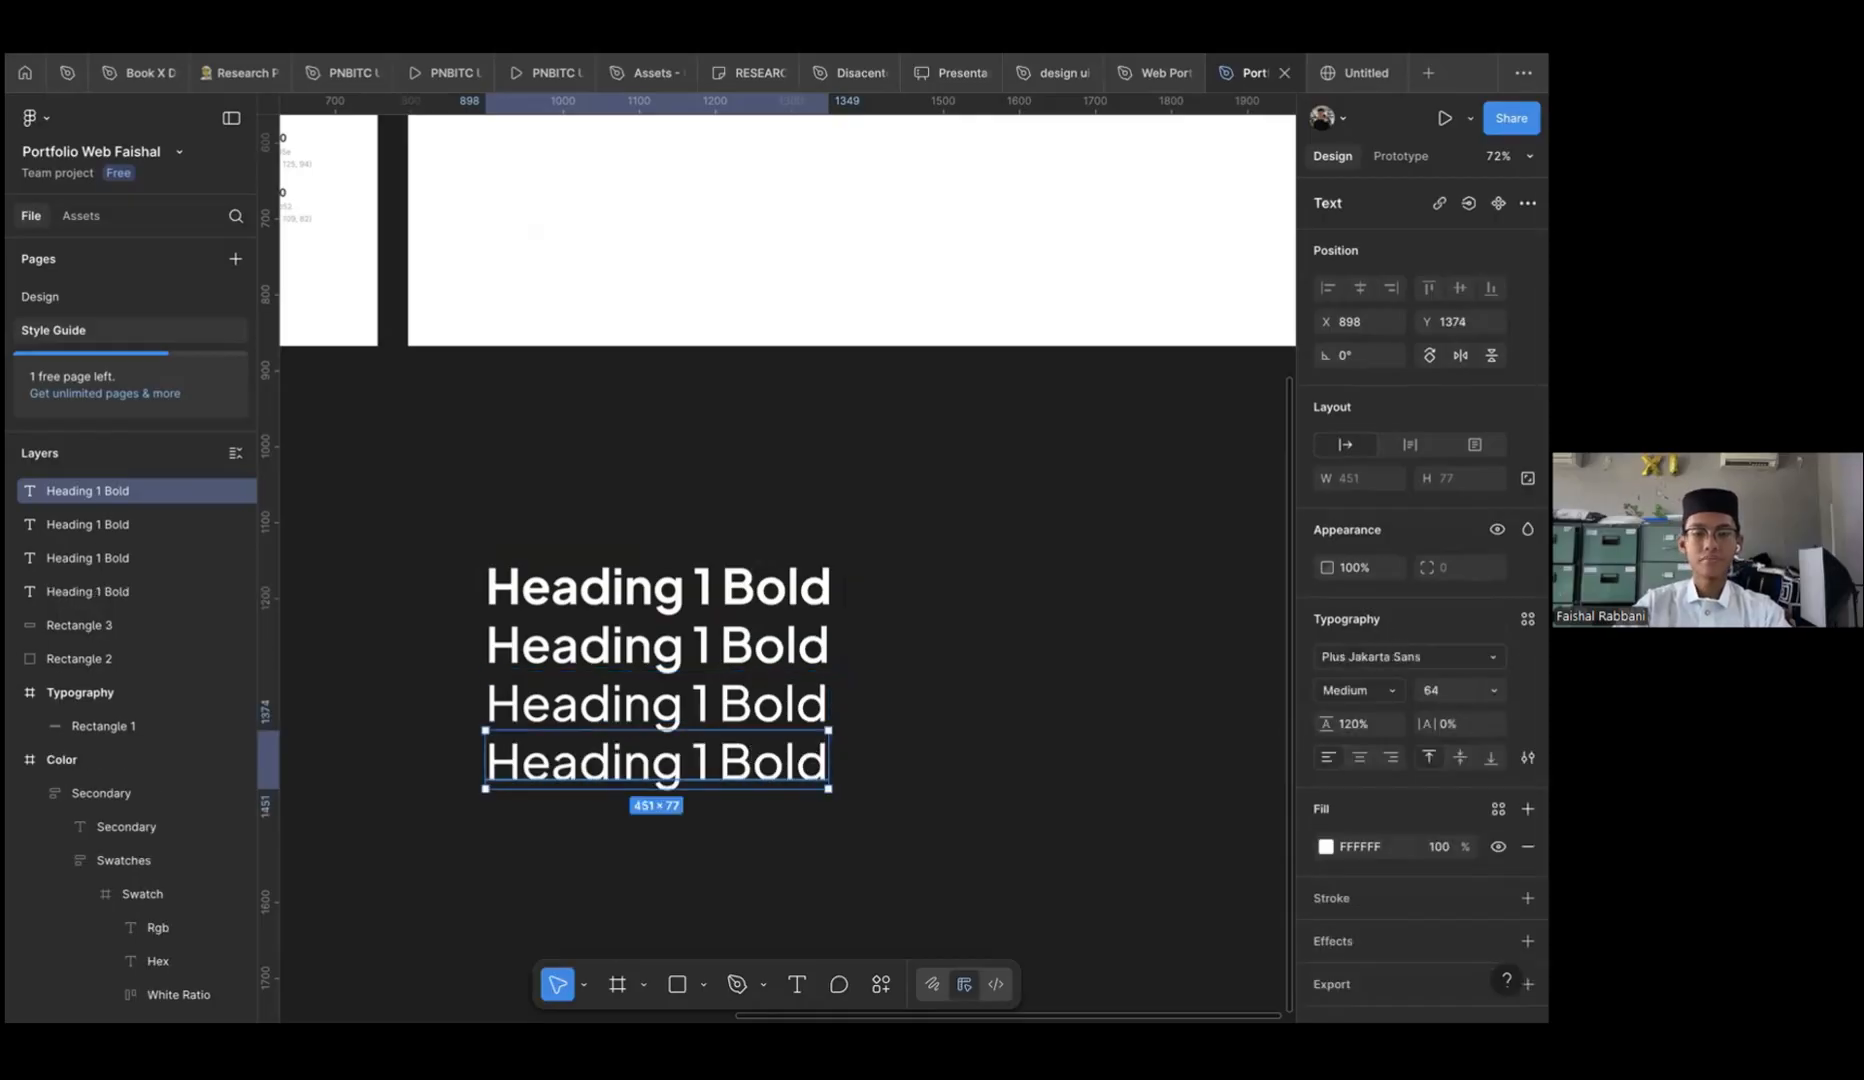
double_click(752, 755)
click(752, 757)
double_click(752, 757)
key(BackSpace)
key(BackSpace)
key(BackSpace)
text(1 )
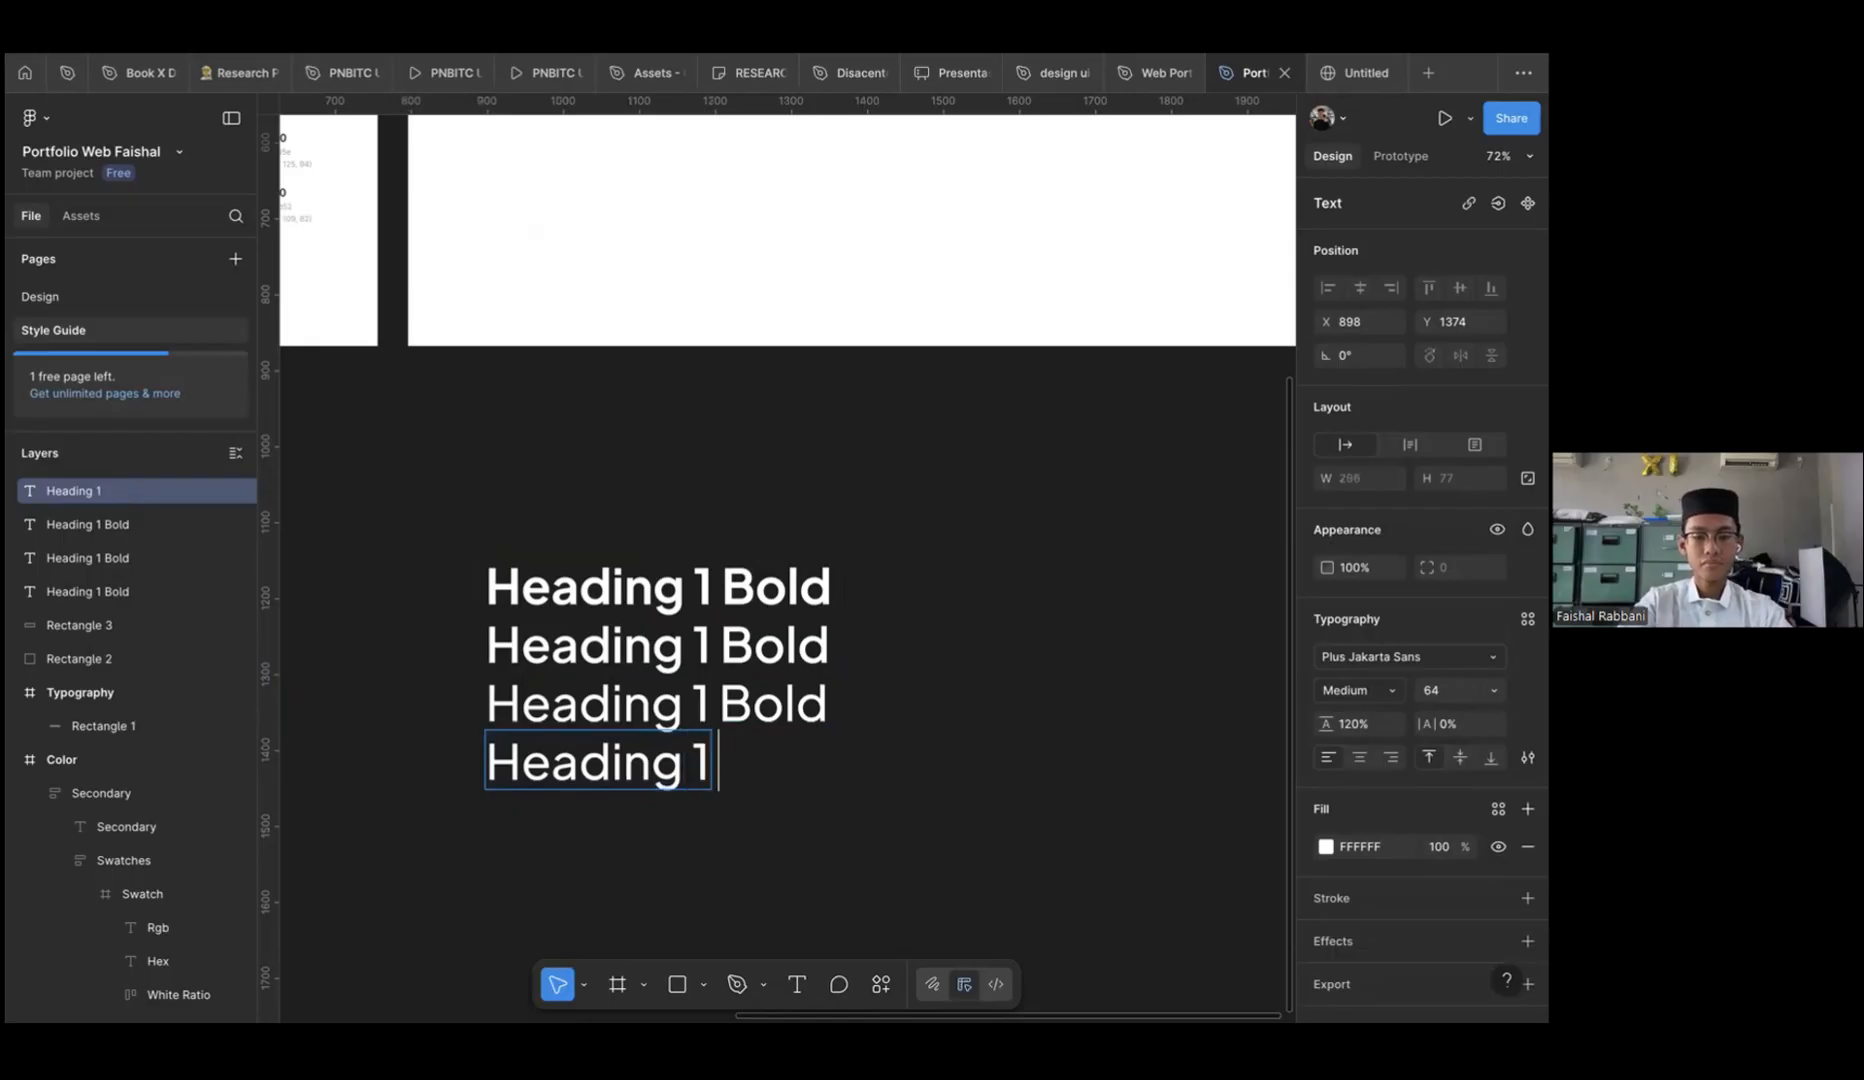
text(Regular)
key(Escape)
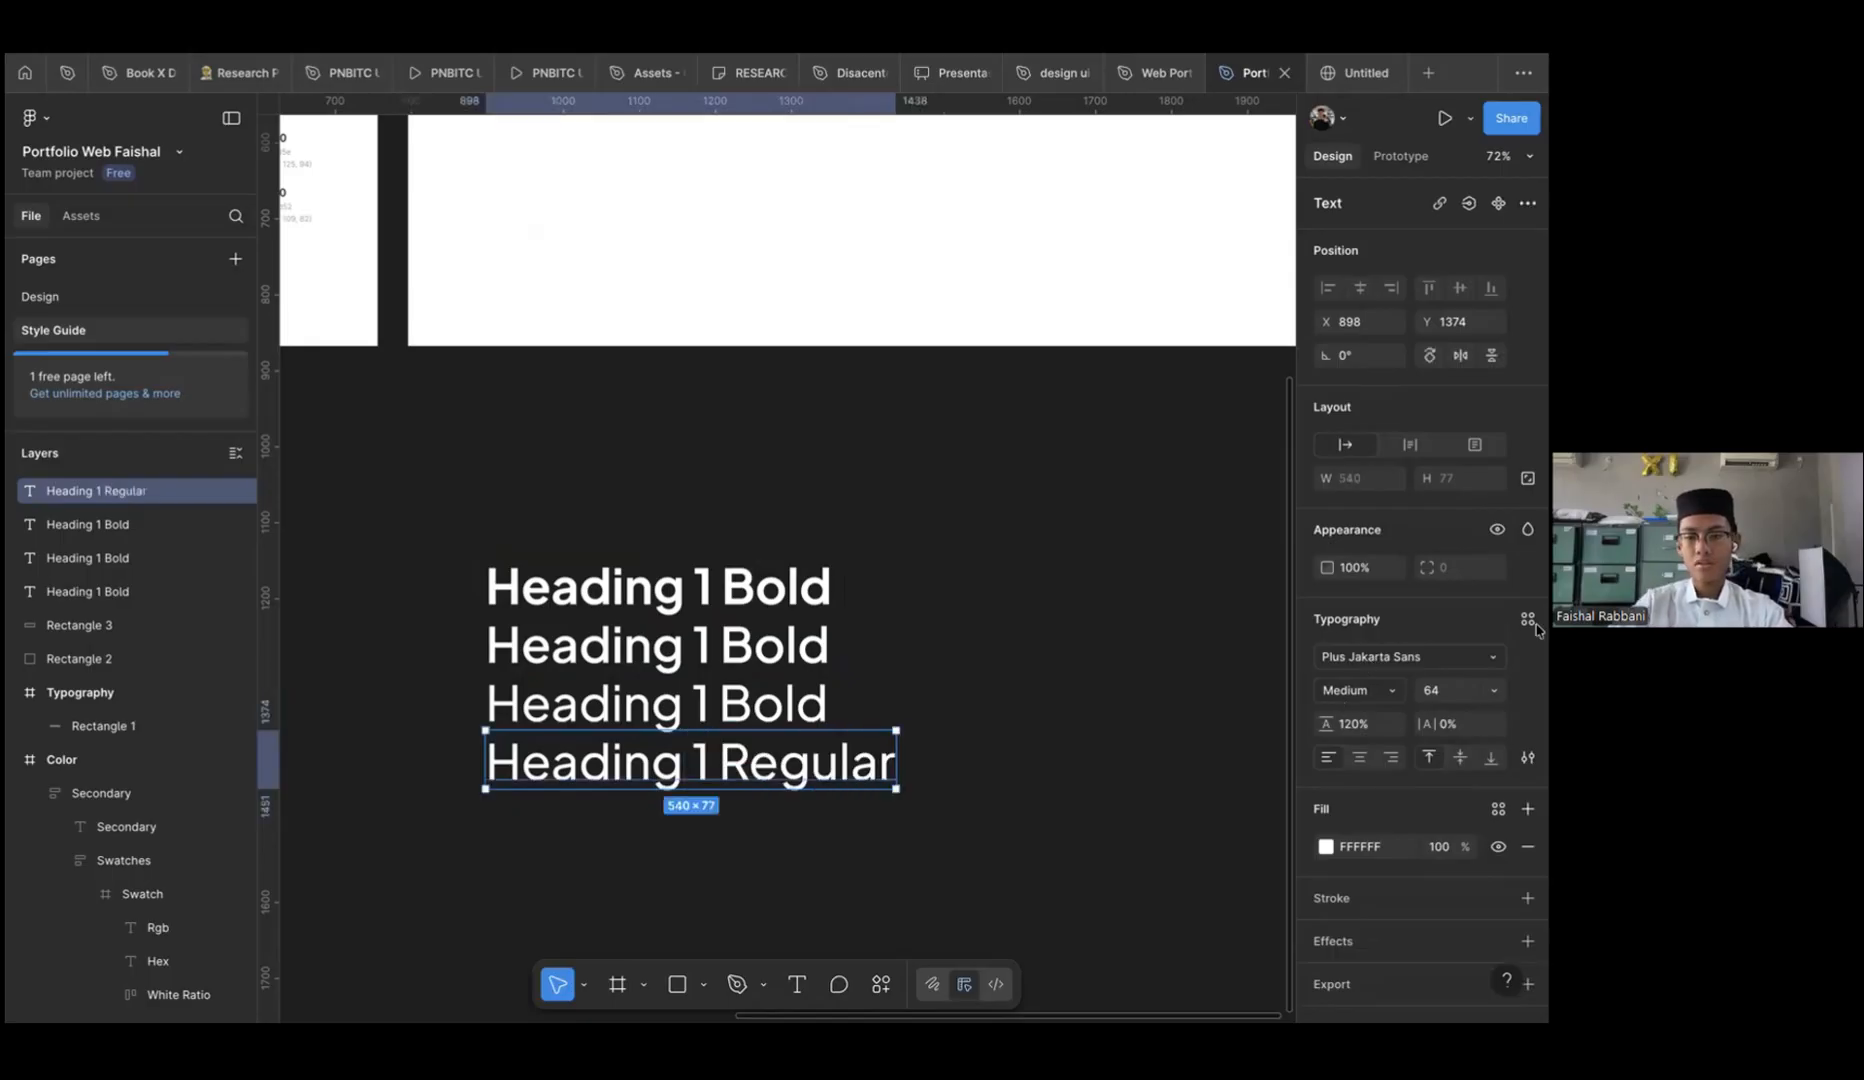
Set the Heading 1 Regular text's weight to Regular and create a text style named H1/Regular from it
click(1358, 691)
click(1372, 665)
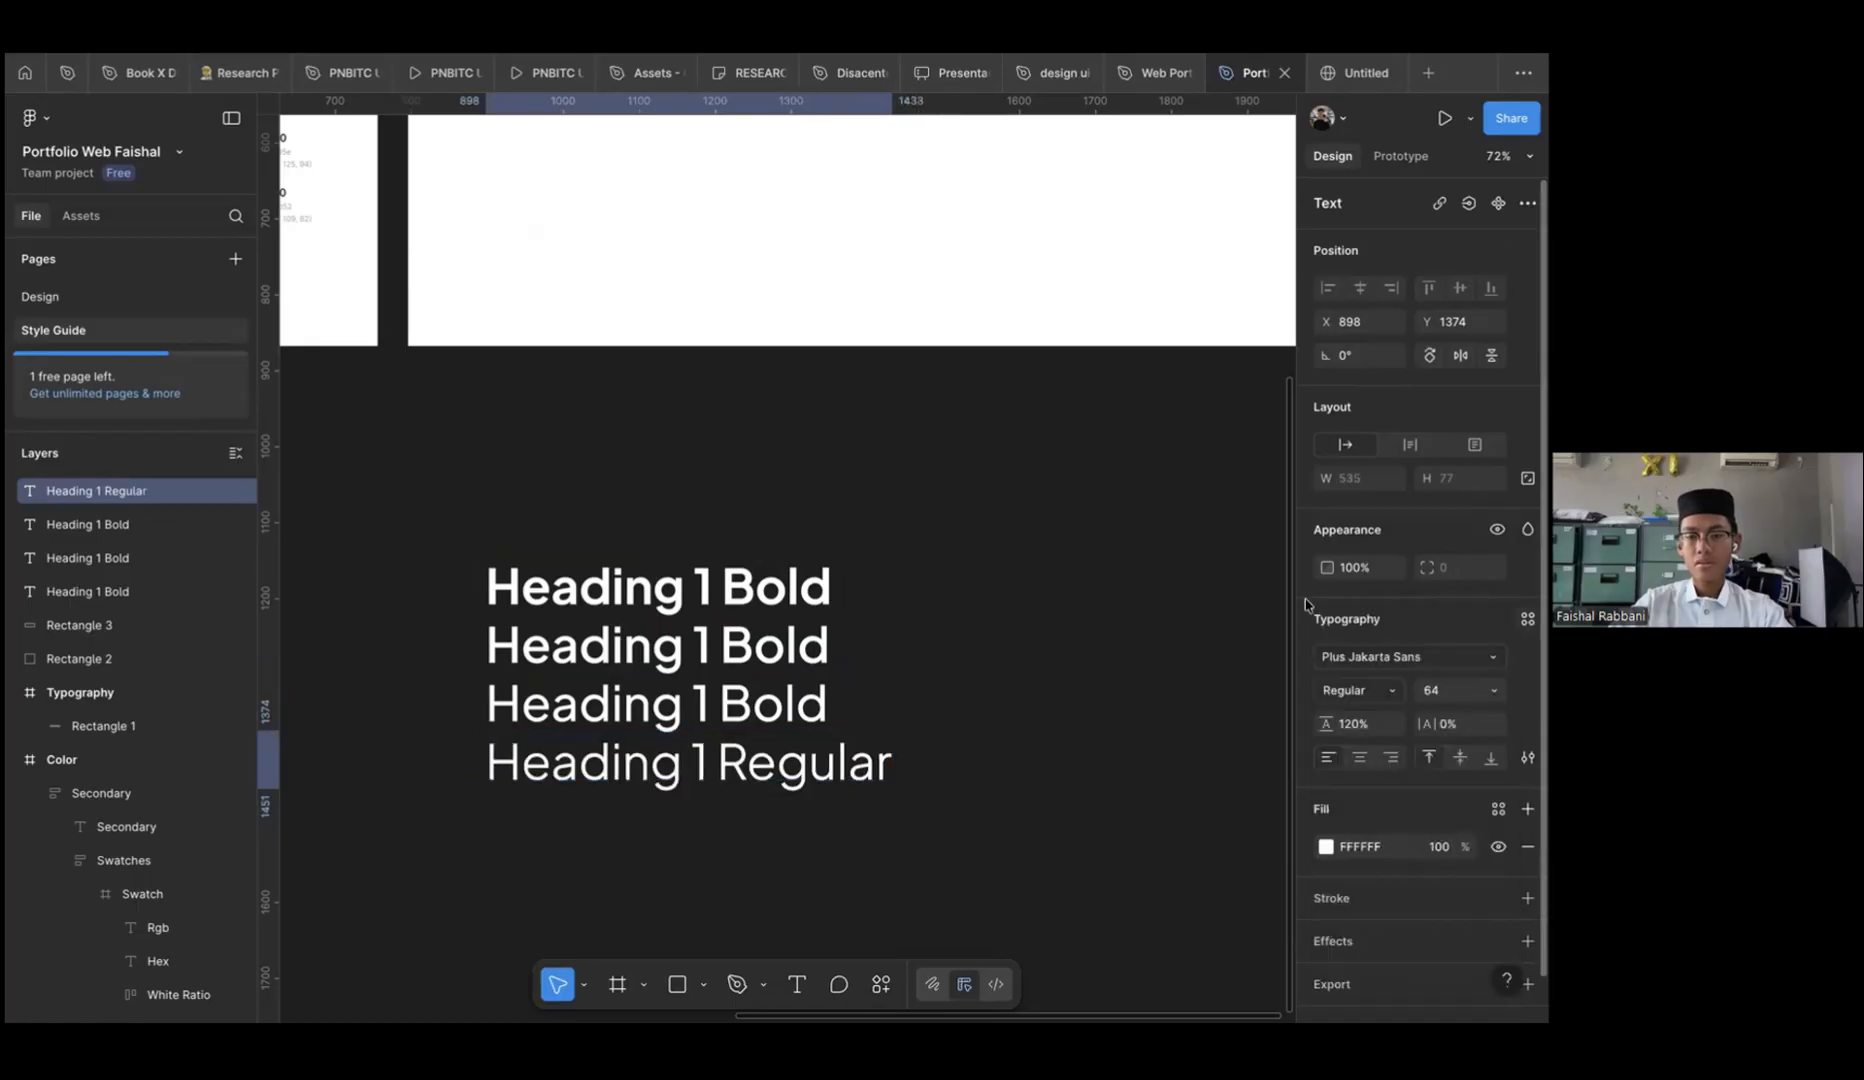
click(1527, 620)
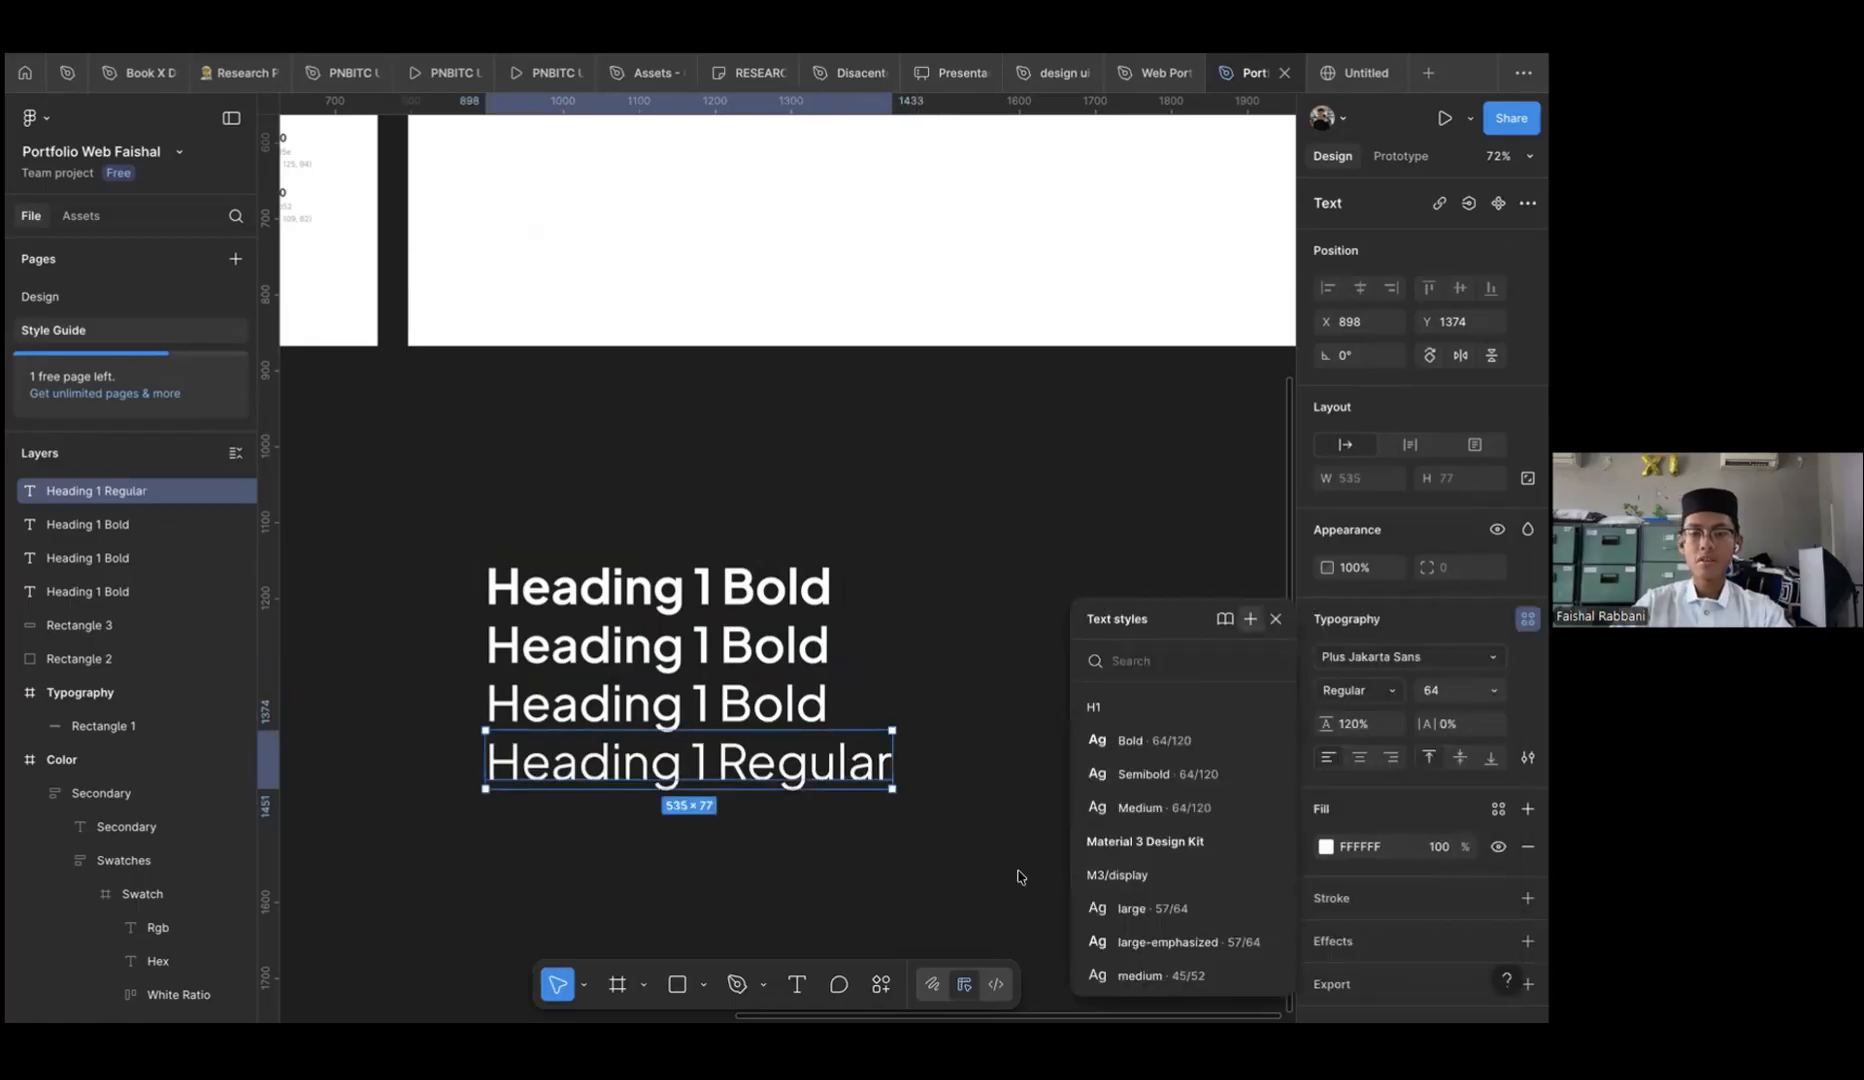
click(1250, 619)
text(H1)
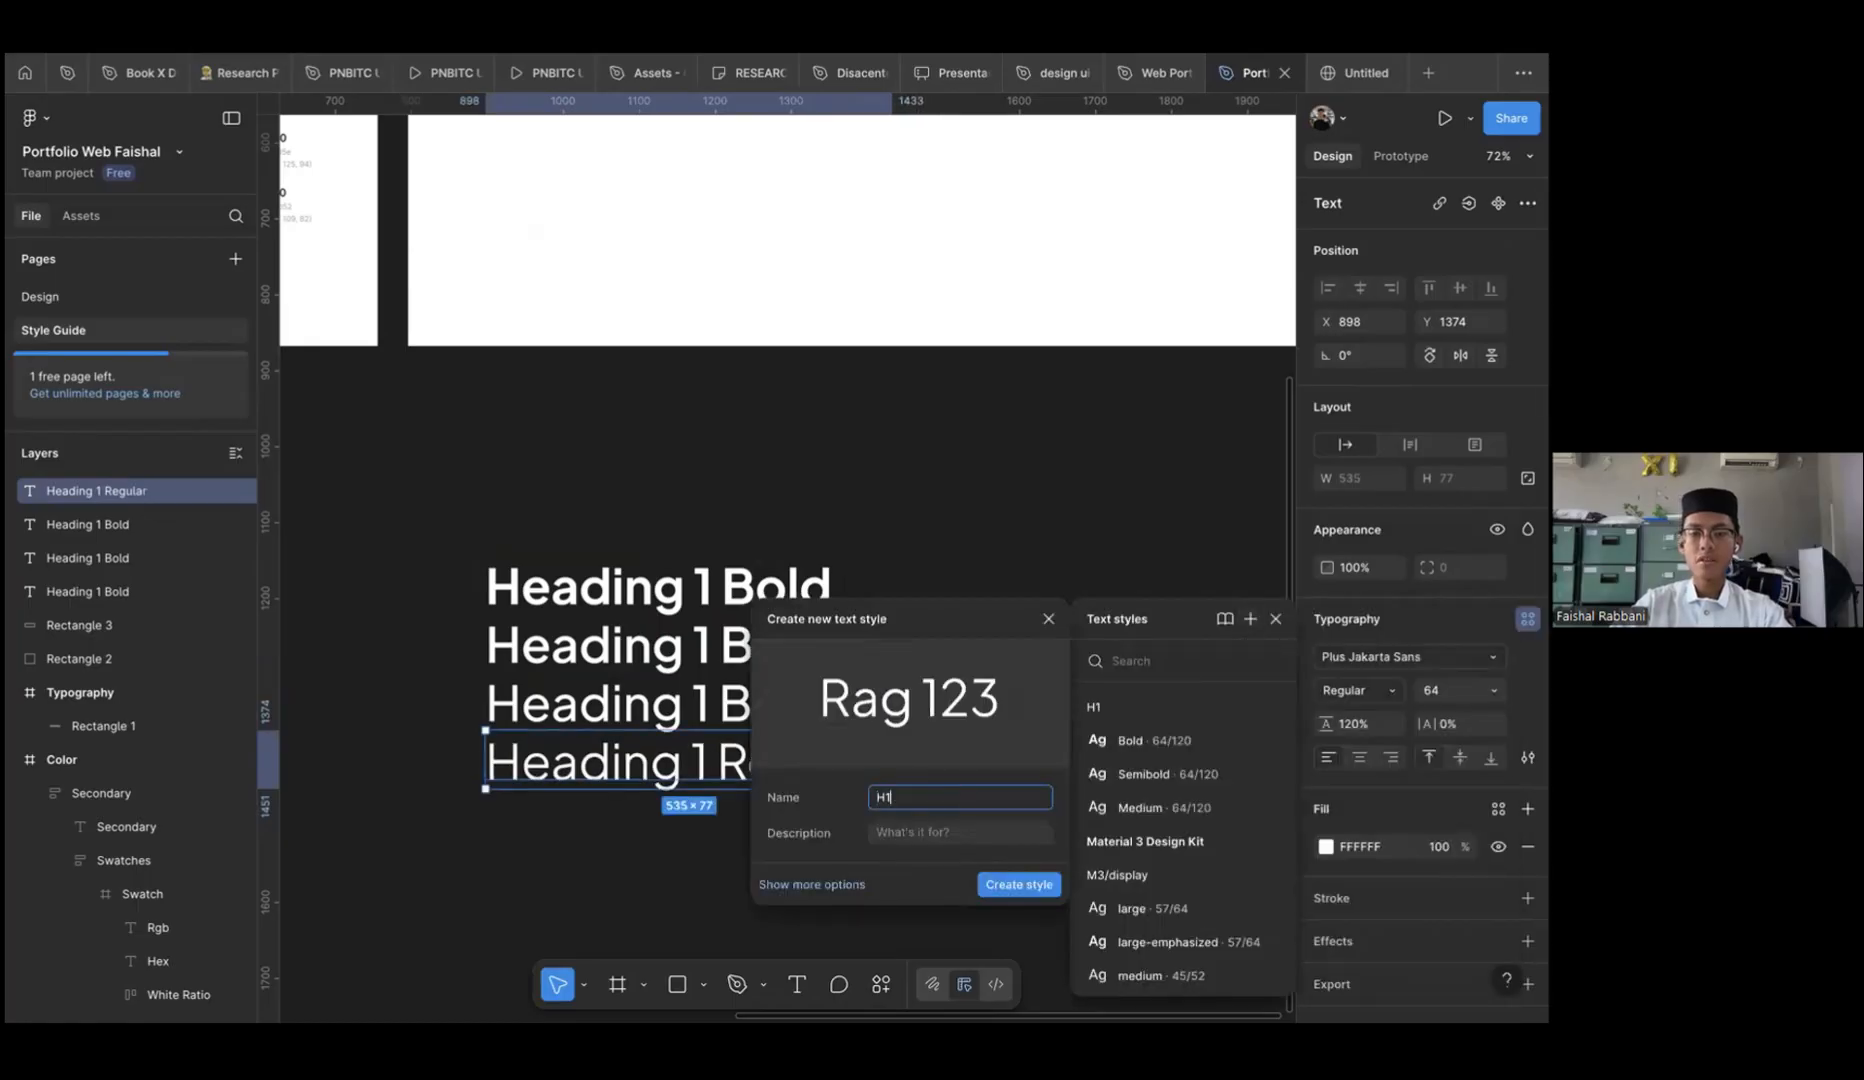
text(/Regular)
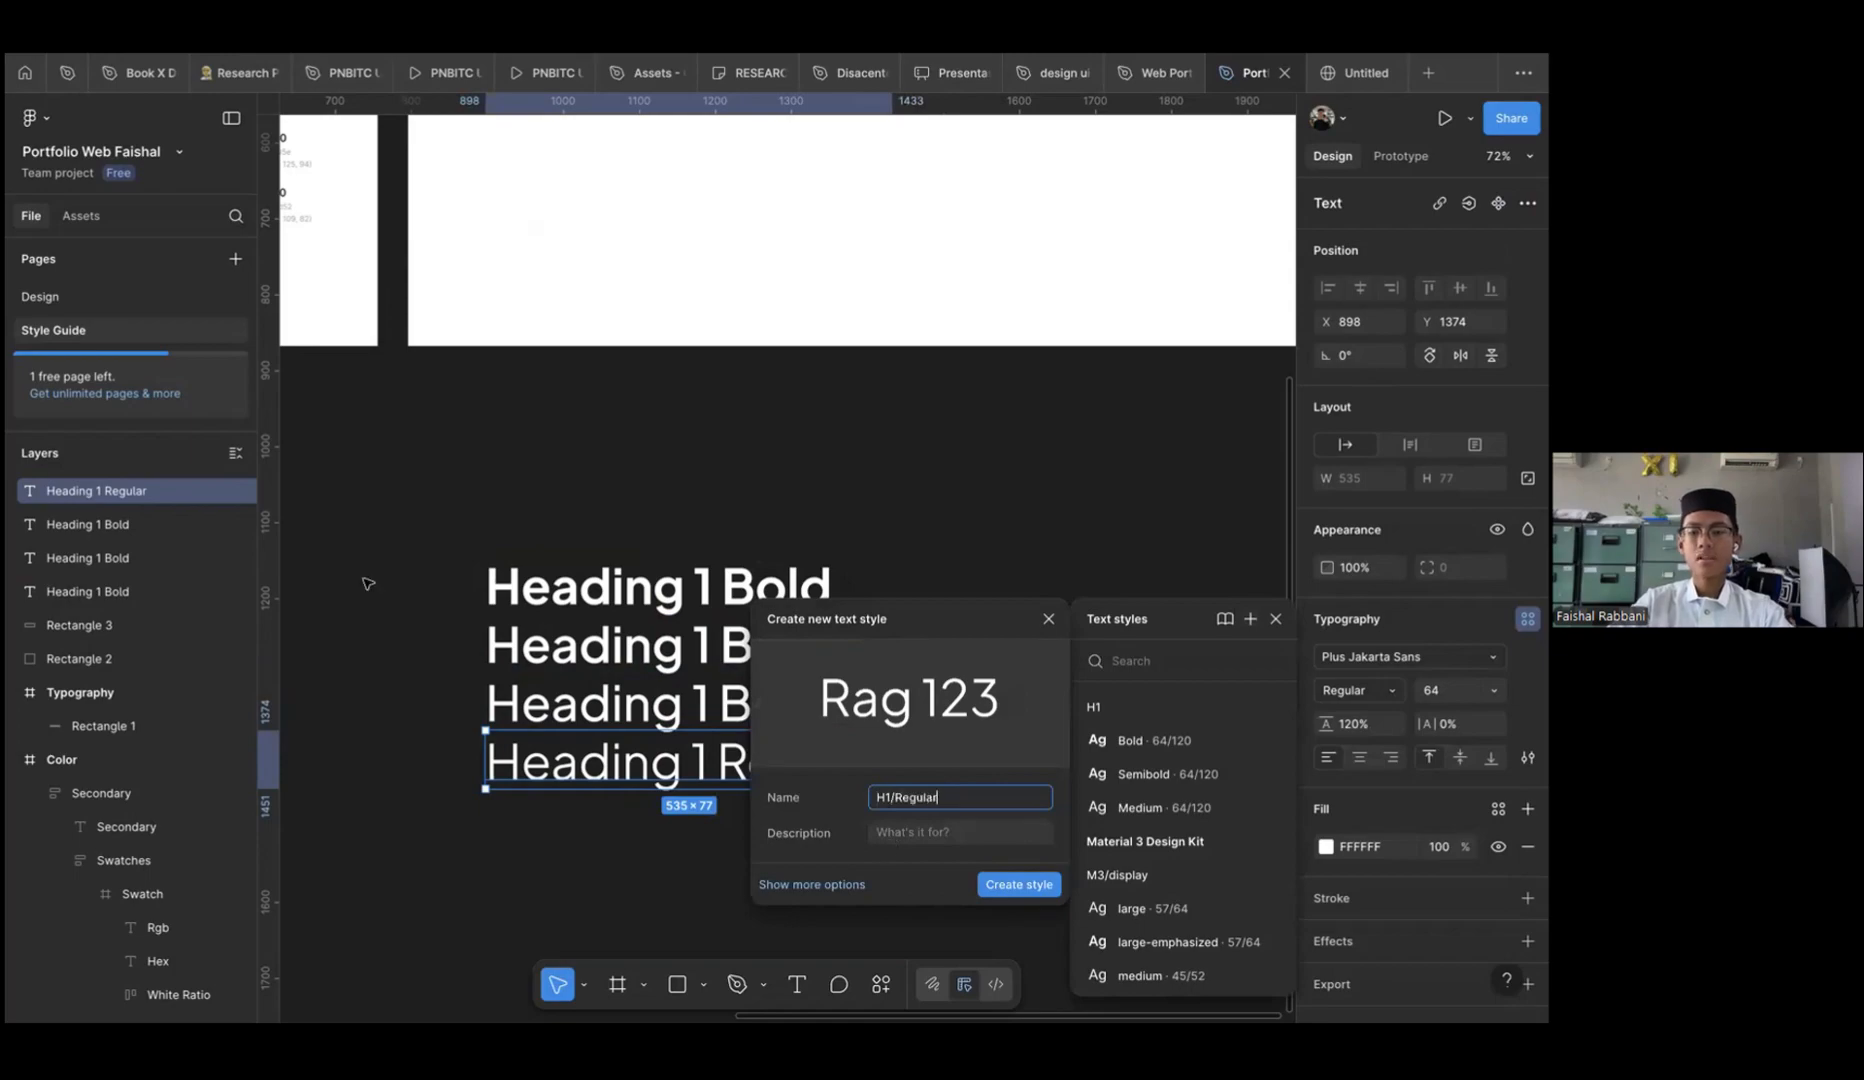
key(Return)
click(1083, 783)
Expand the H1 group in the page's text styles to review the styles it contains
scroll(1084, 784, up, 2)
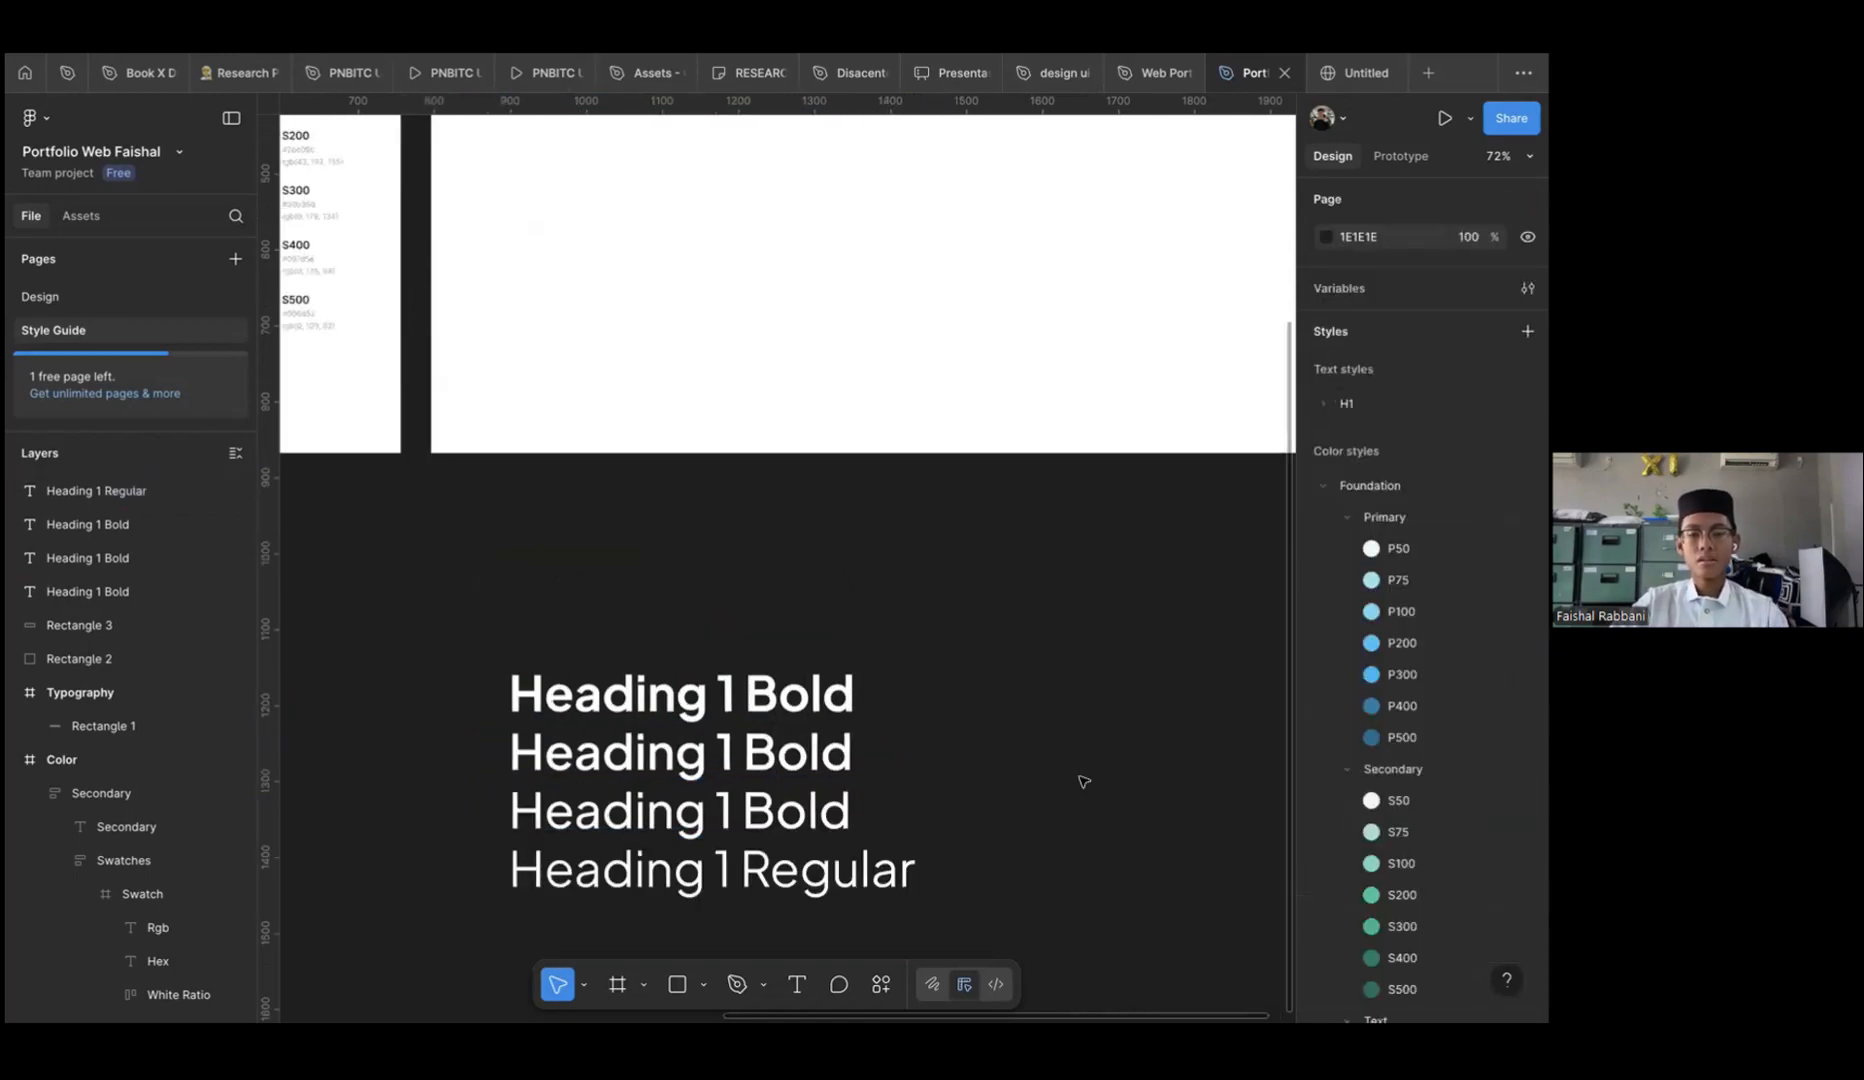
scroll(1084, 784, down, 1)
drag(456, 604, 606, 698)
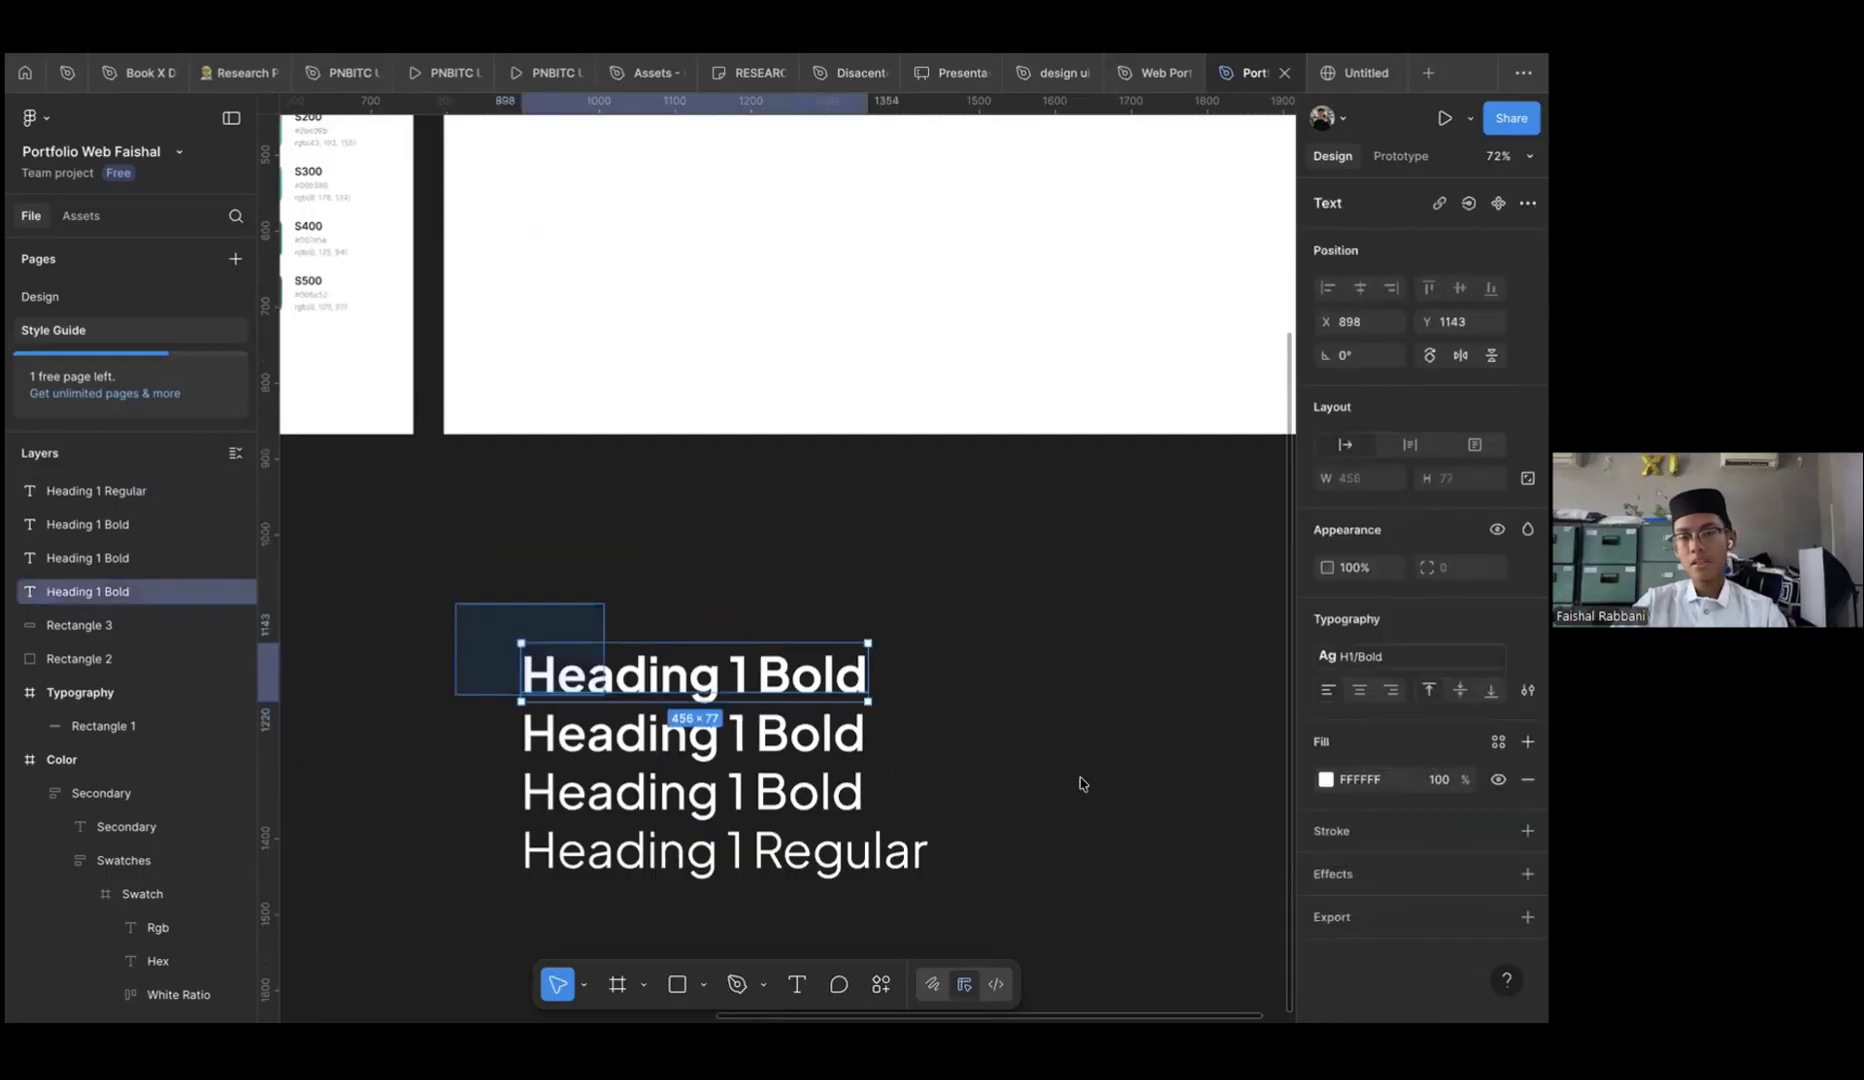
click(1083, 783)
scroll(1430, 600, down, 4)
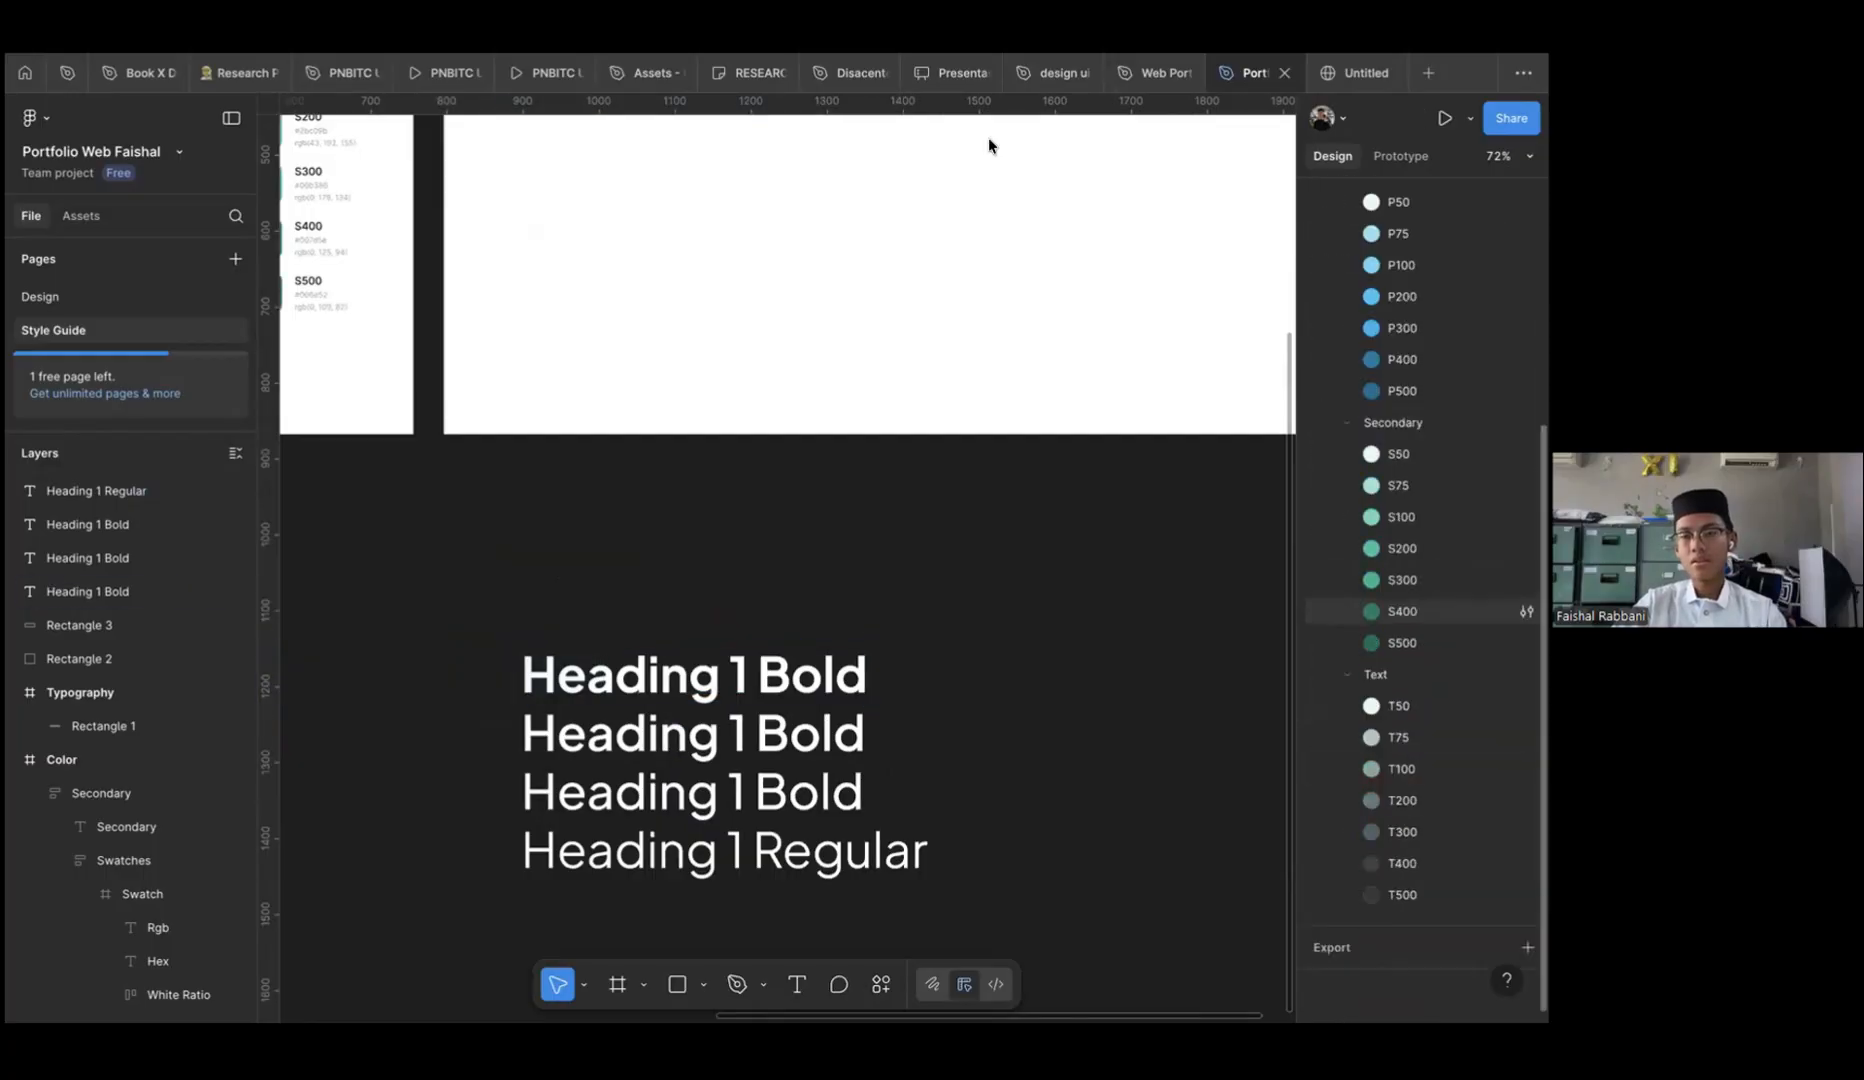
scroll(1430, 611, up, 4)
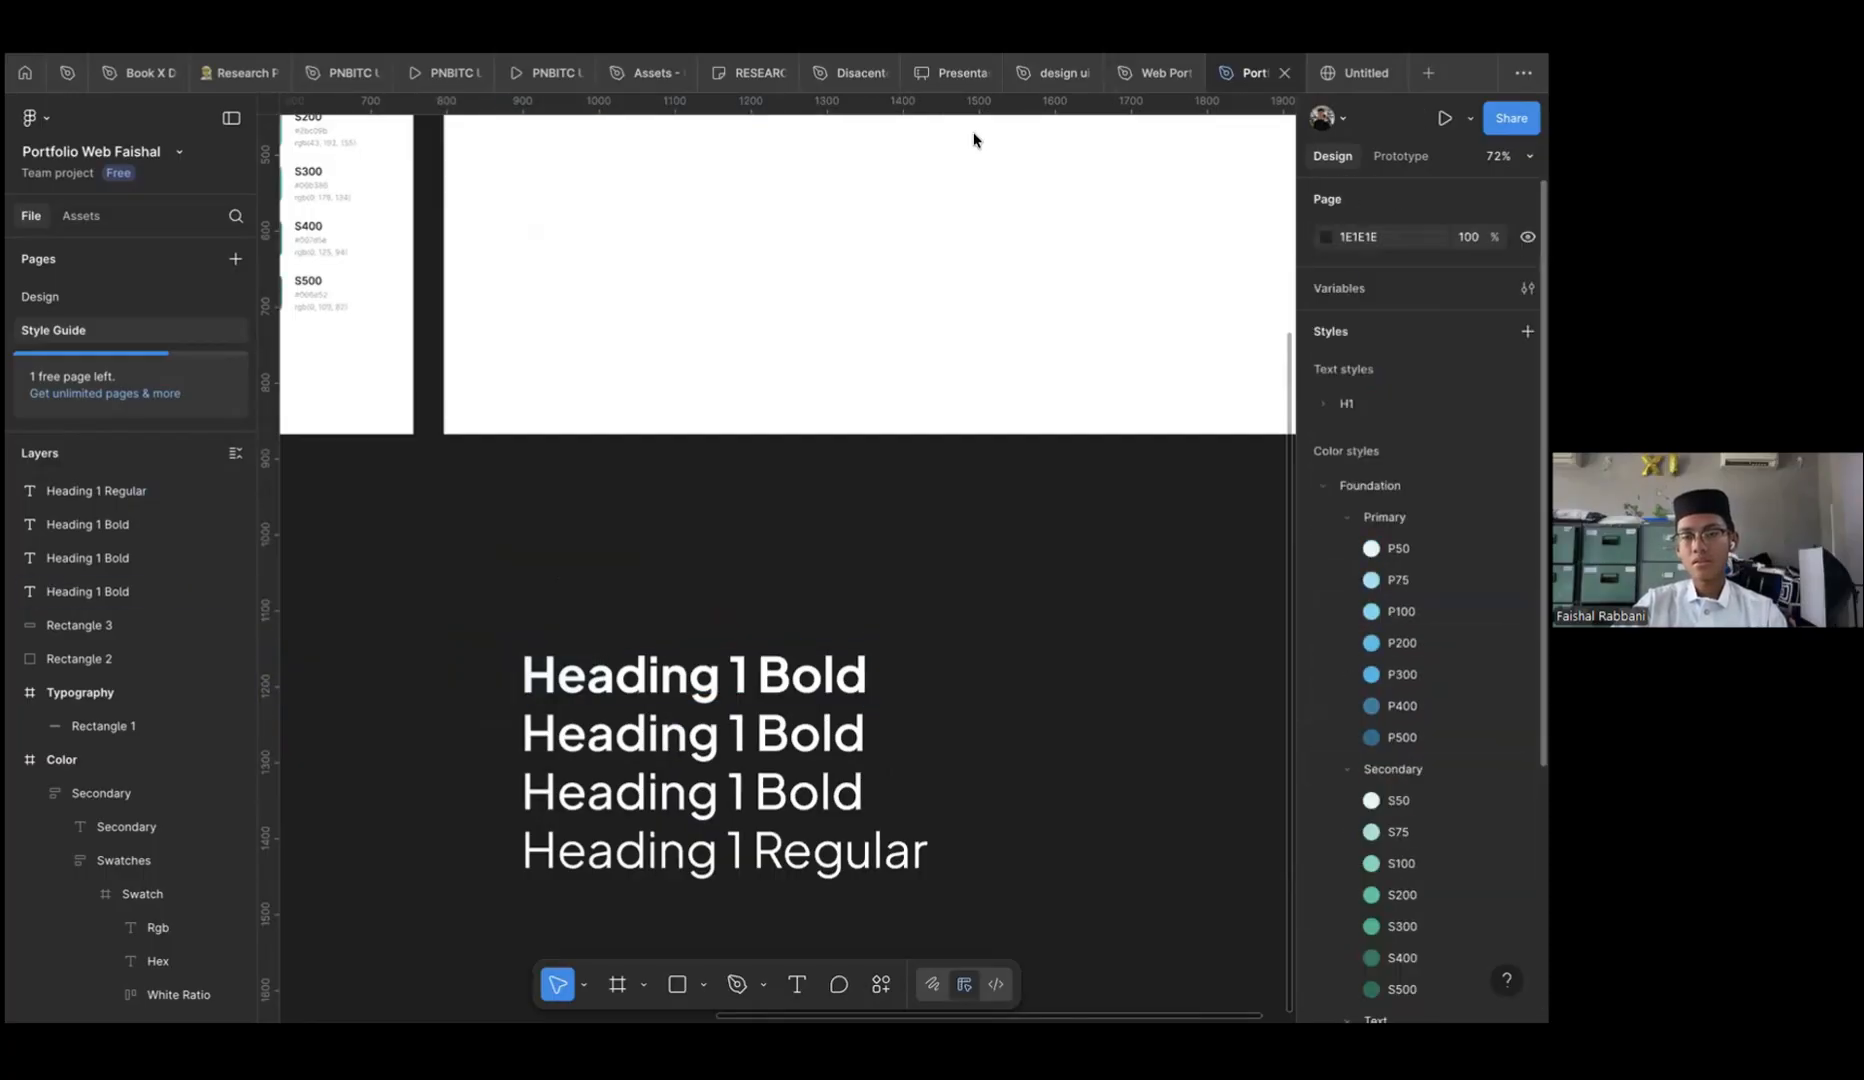
click(1323, 404)
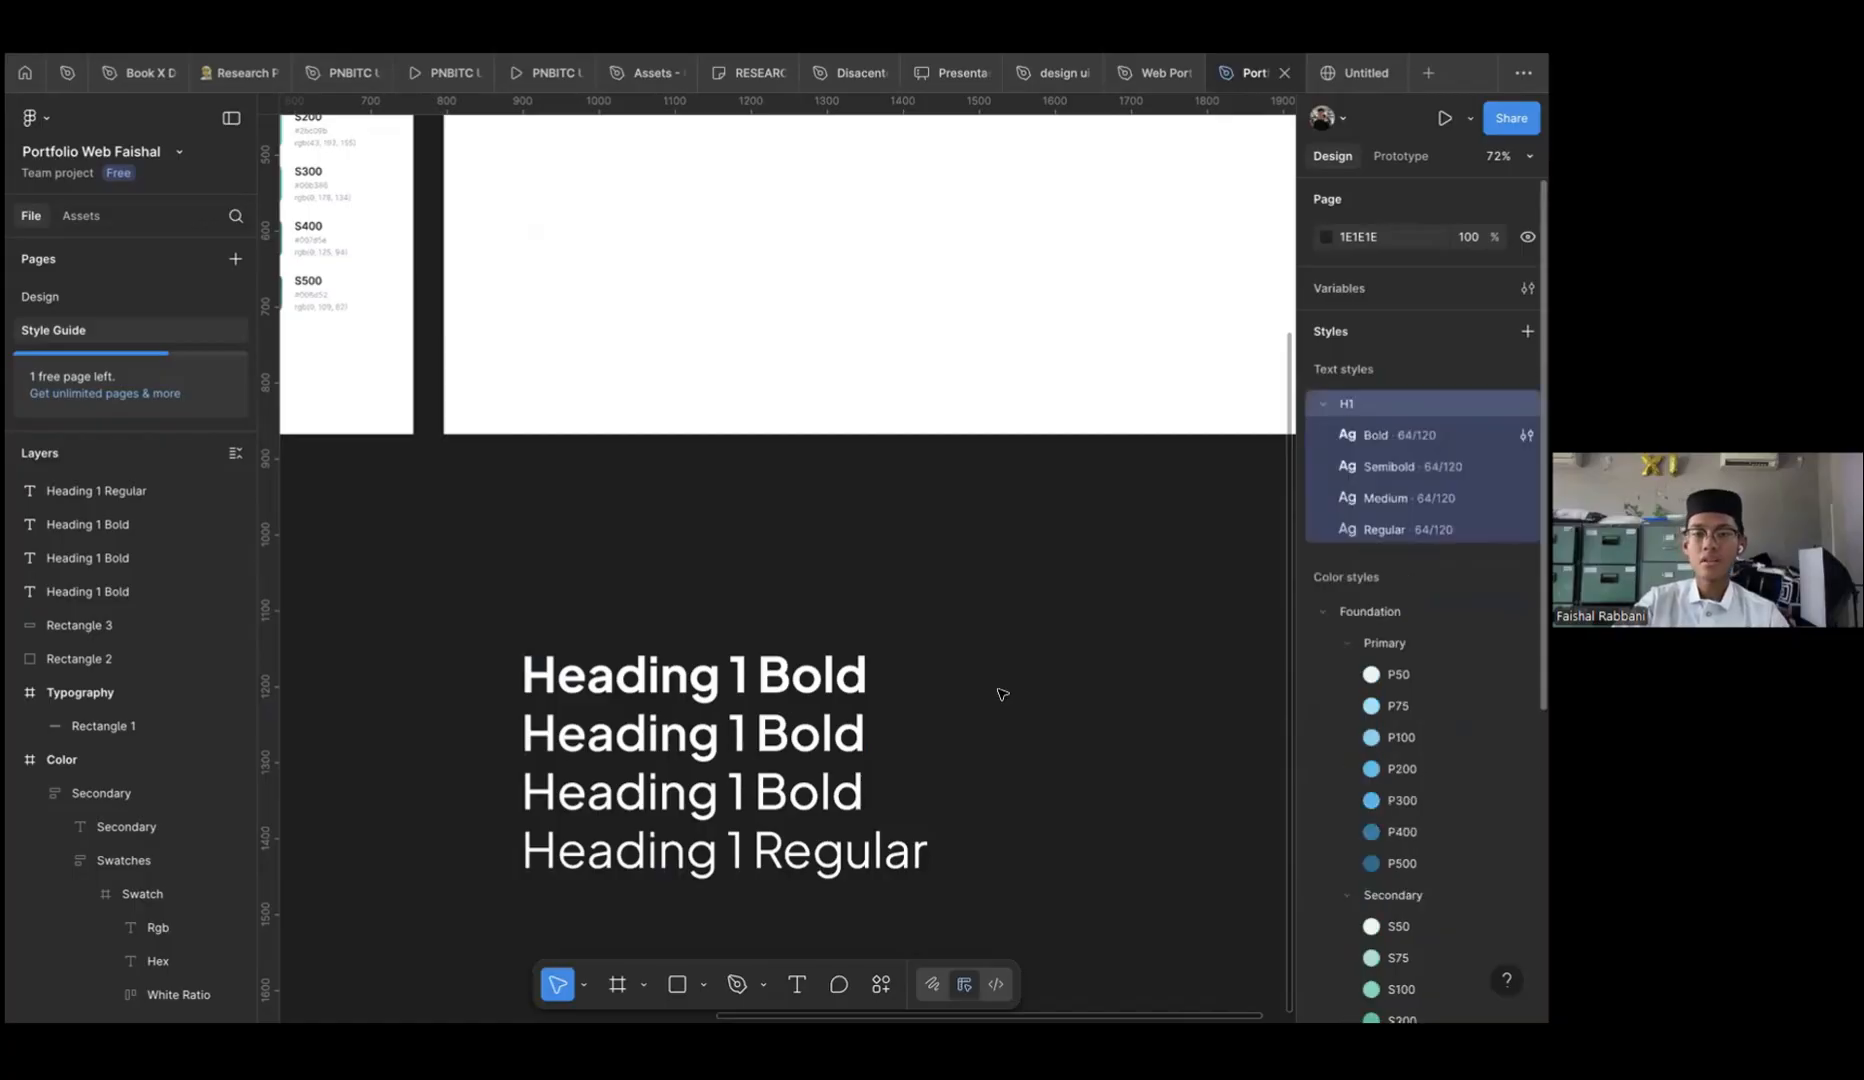
scroll(1003, 694, right, 4)
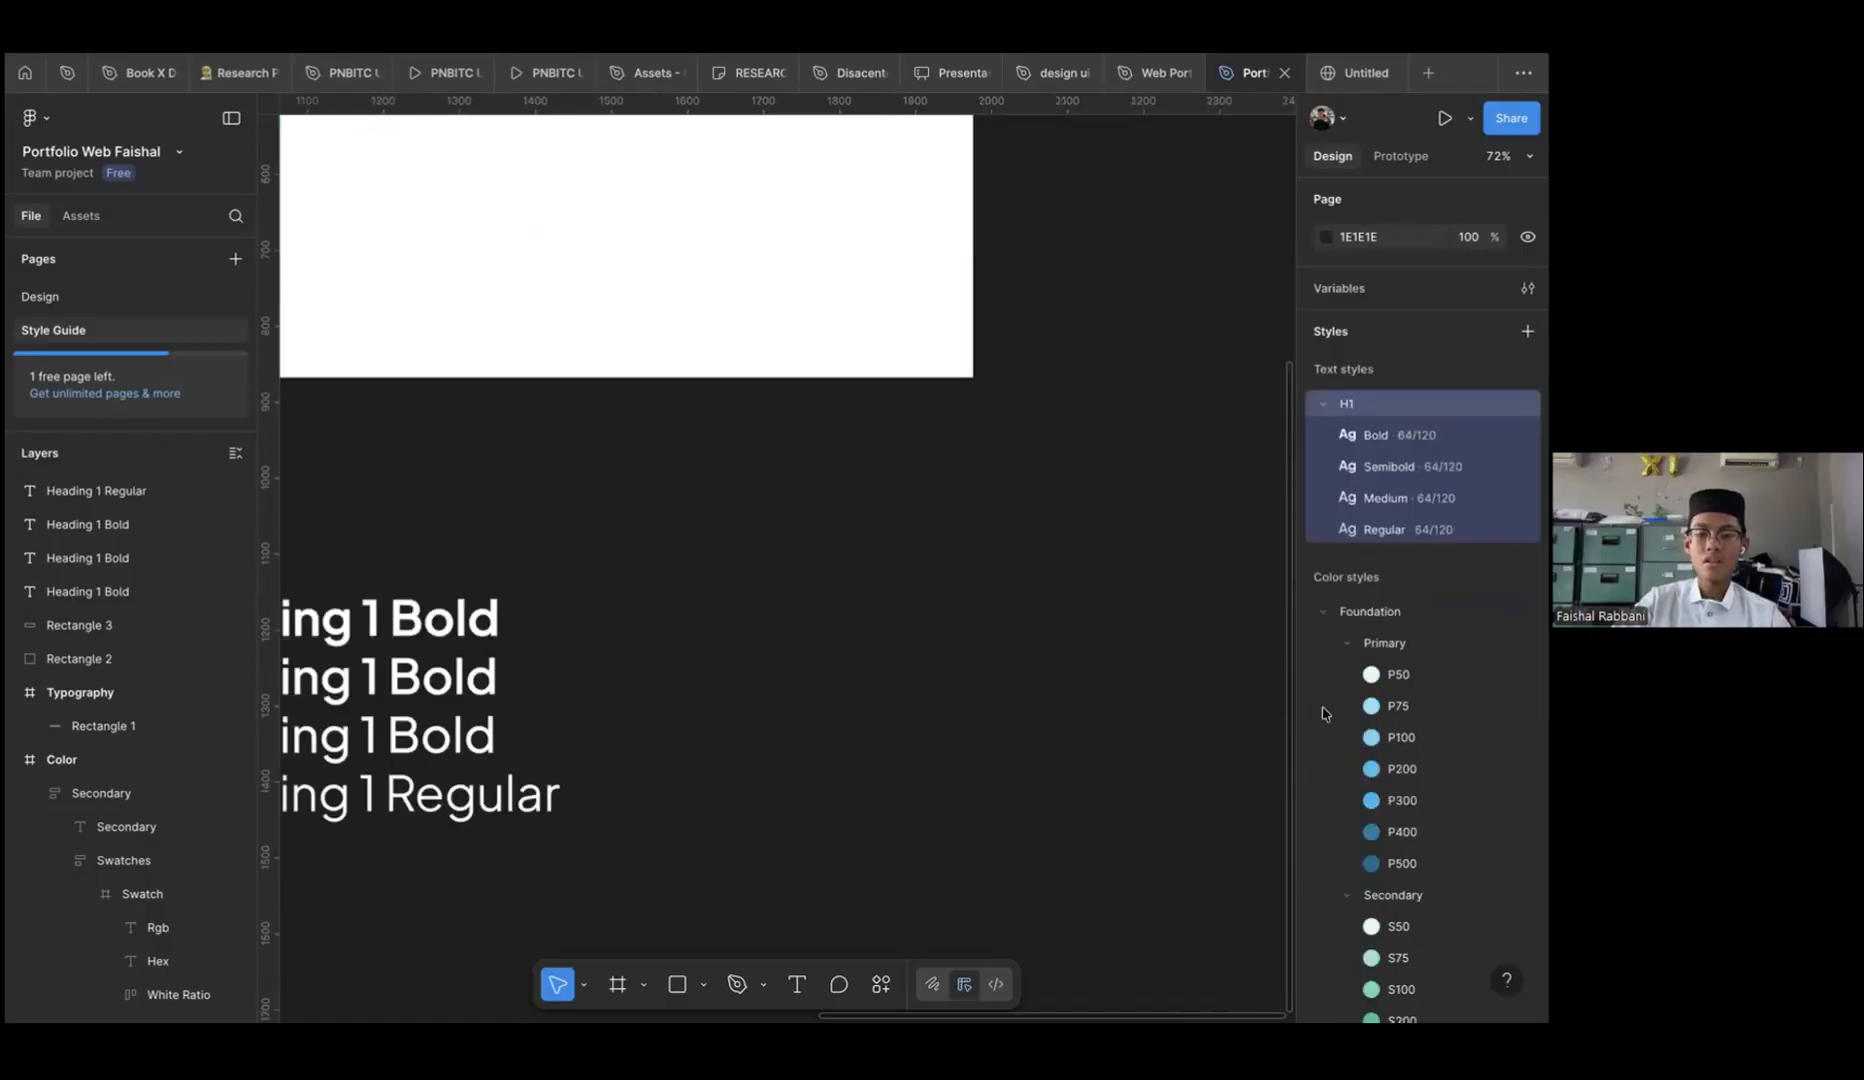
click(797, 985)
click(991, 810)
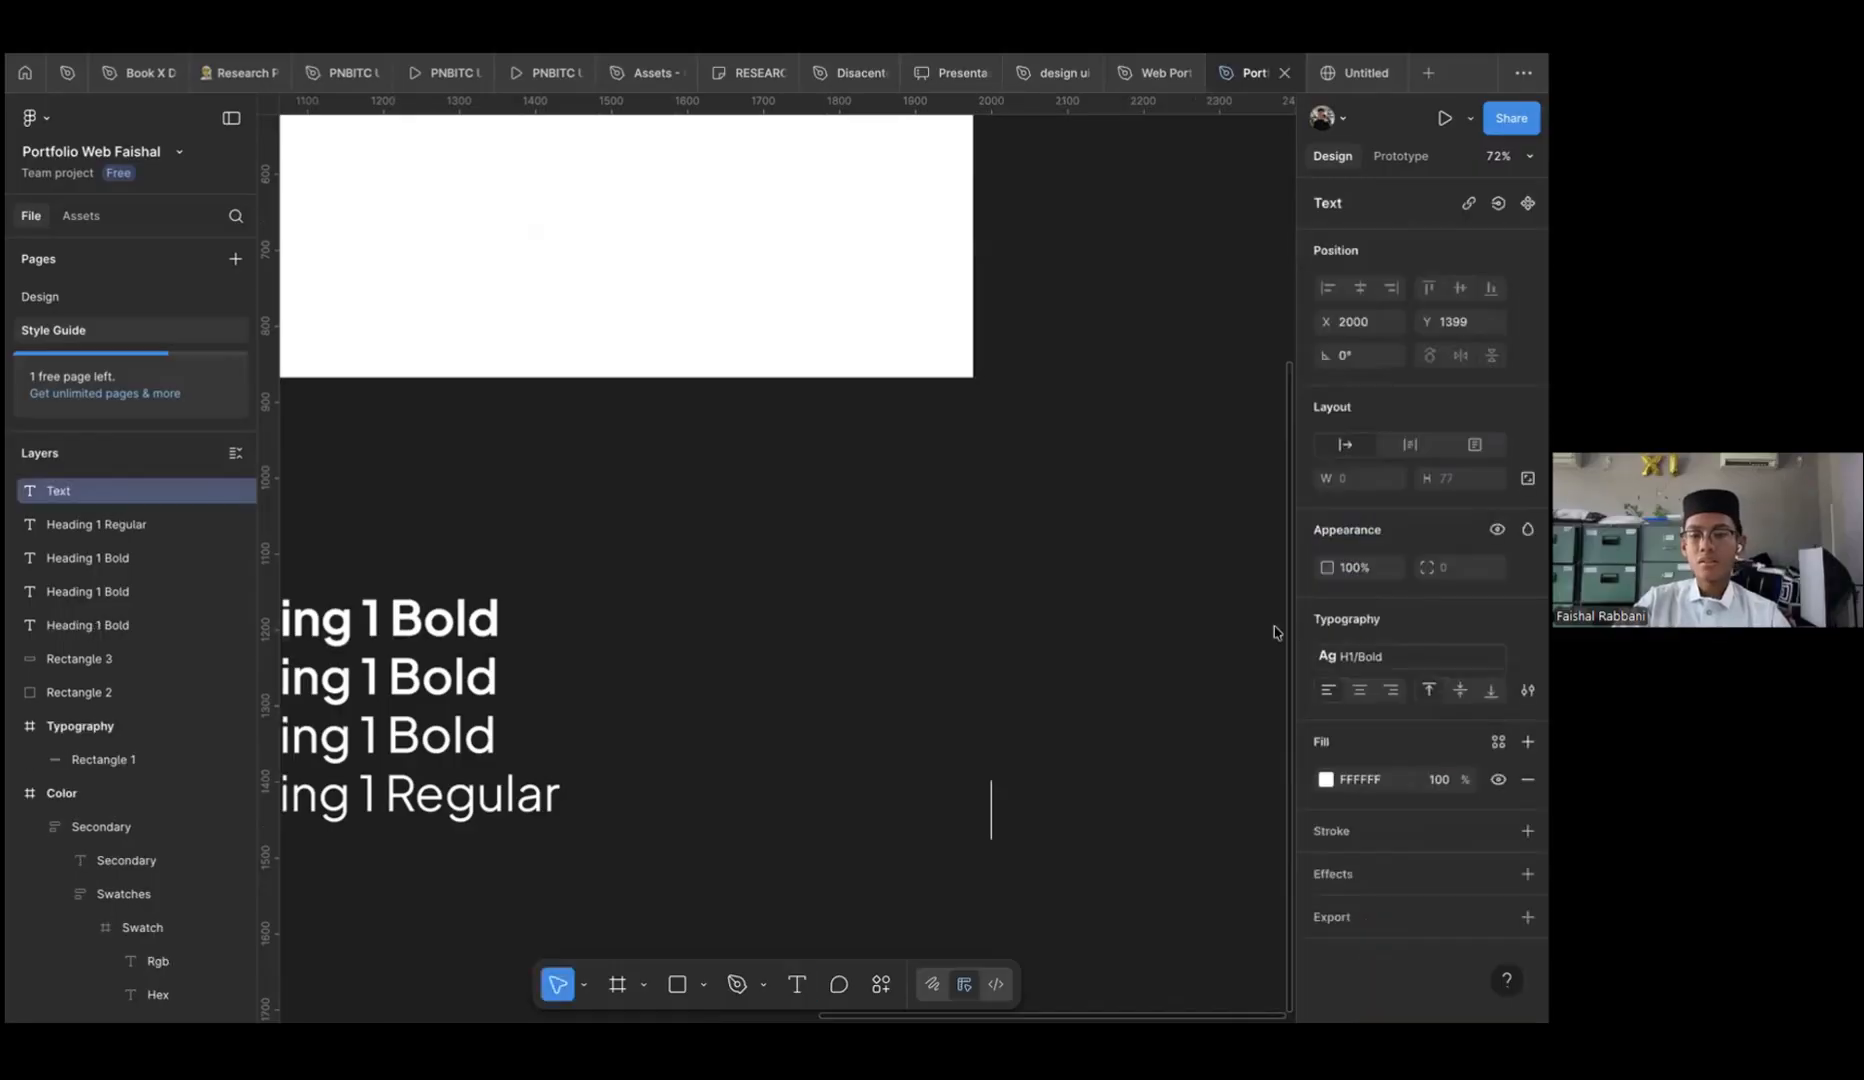
click(1362, 656)
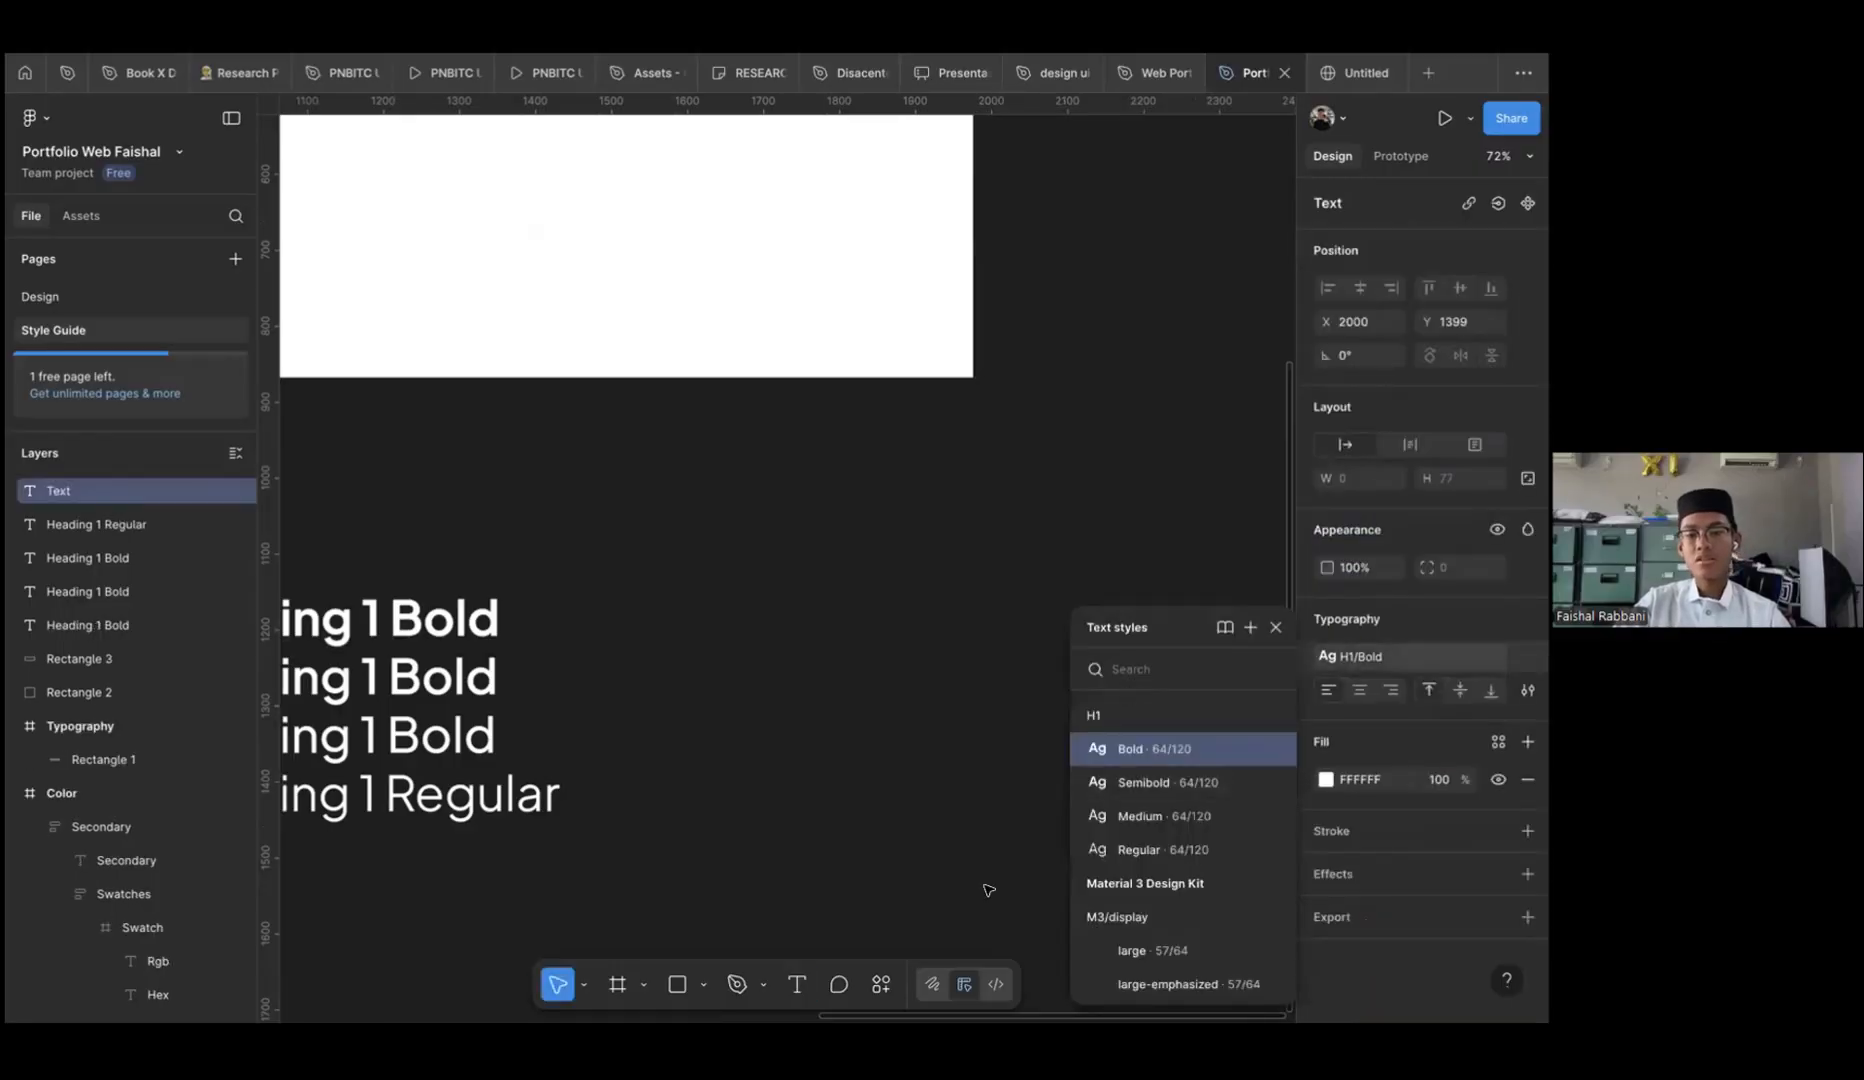
key(Escape)
key(Escape)
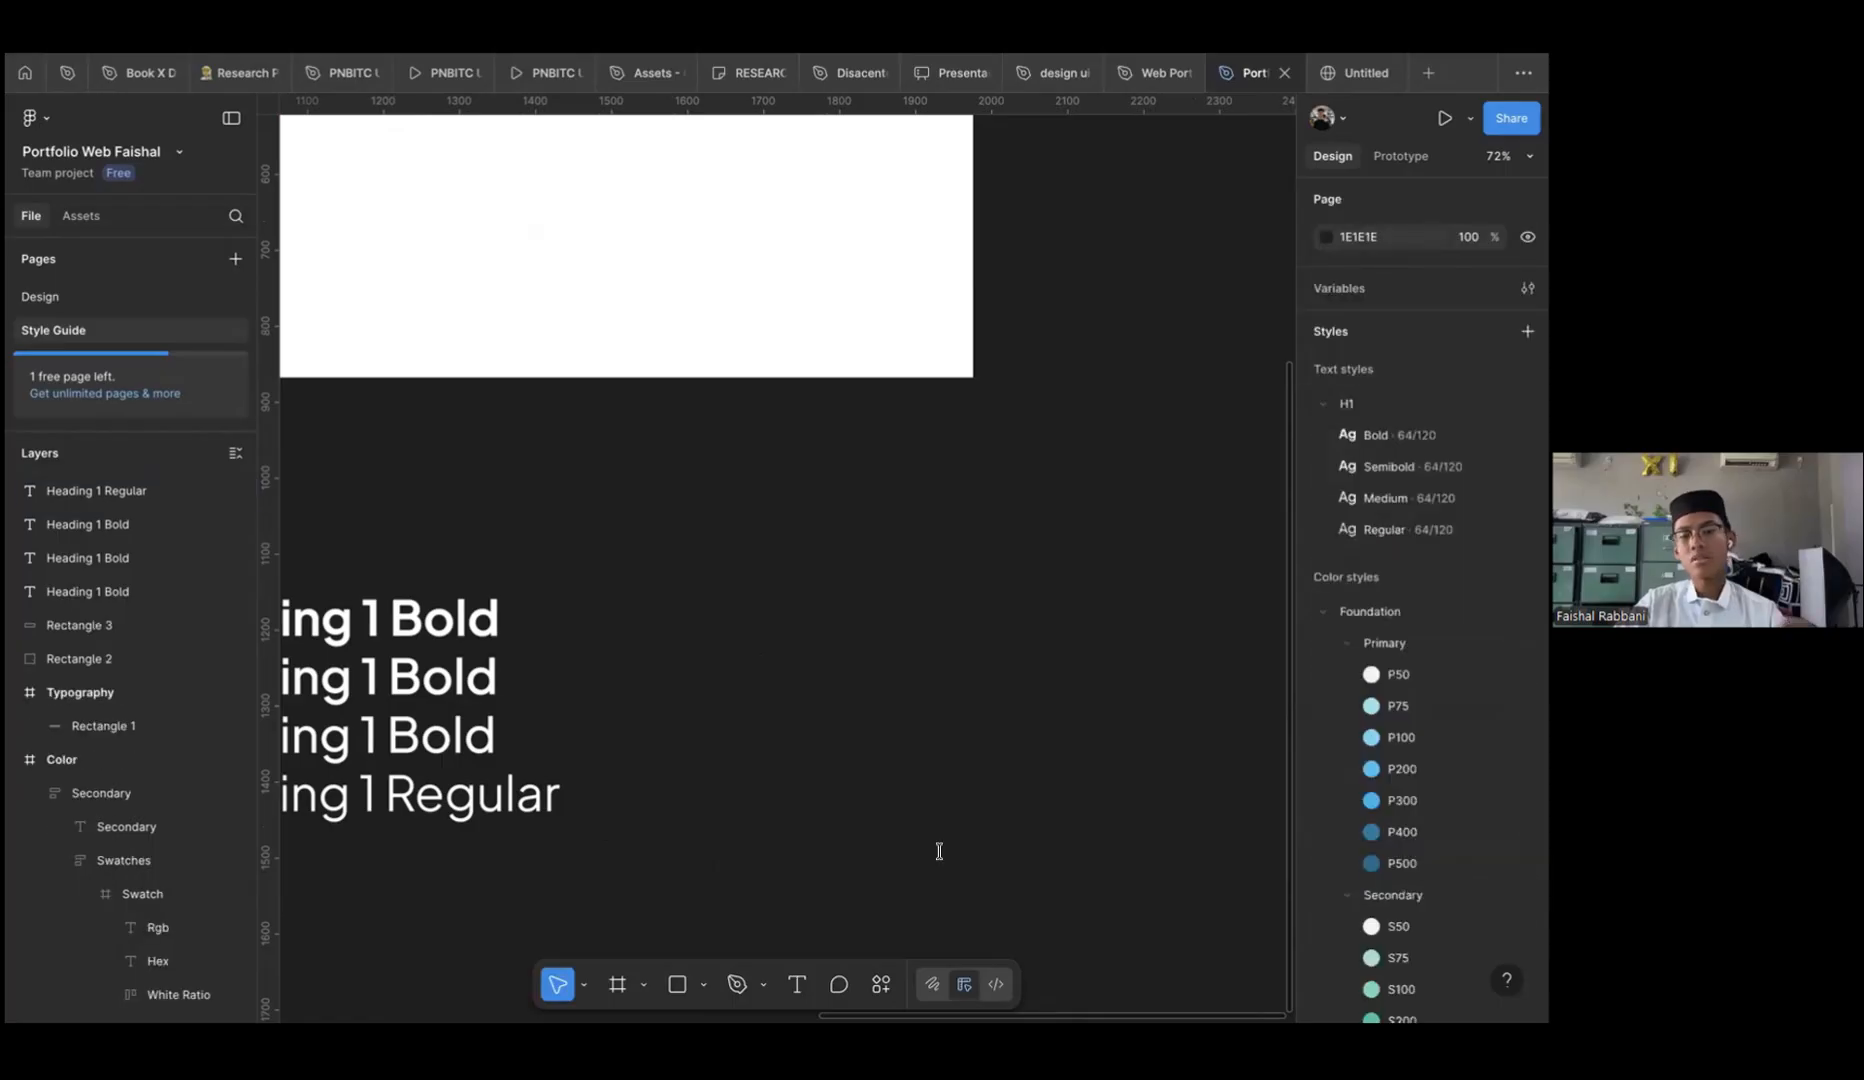
Add a greeting text of "Hello" with the person's name beside the headings and move it to about X 1779, Y 1323
key(t)
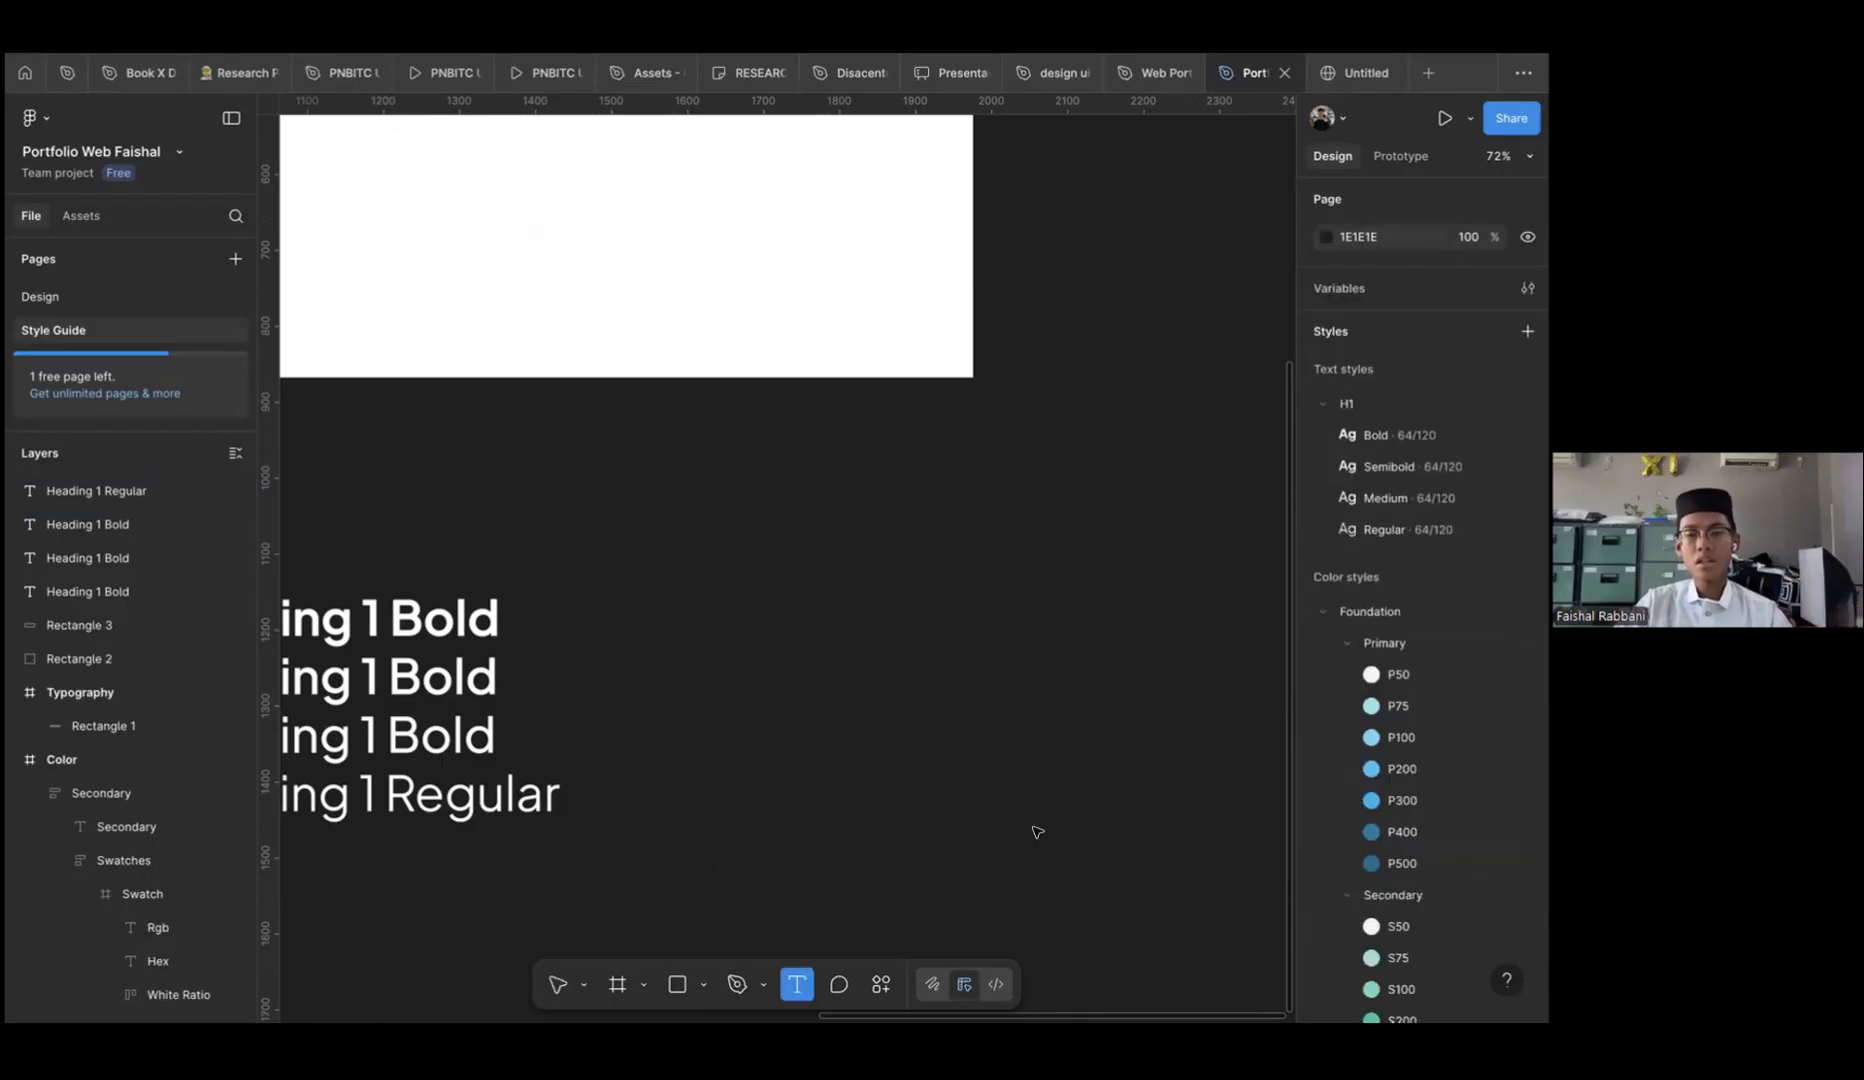
click(1037, 832)
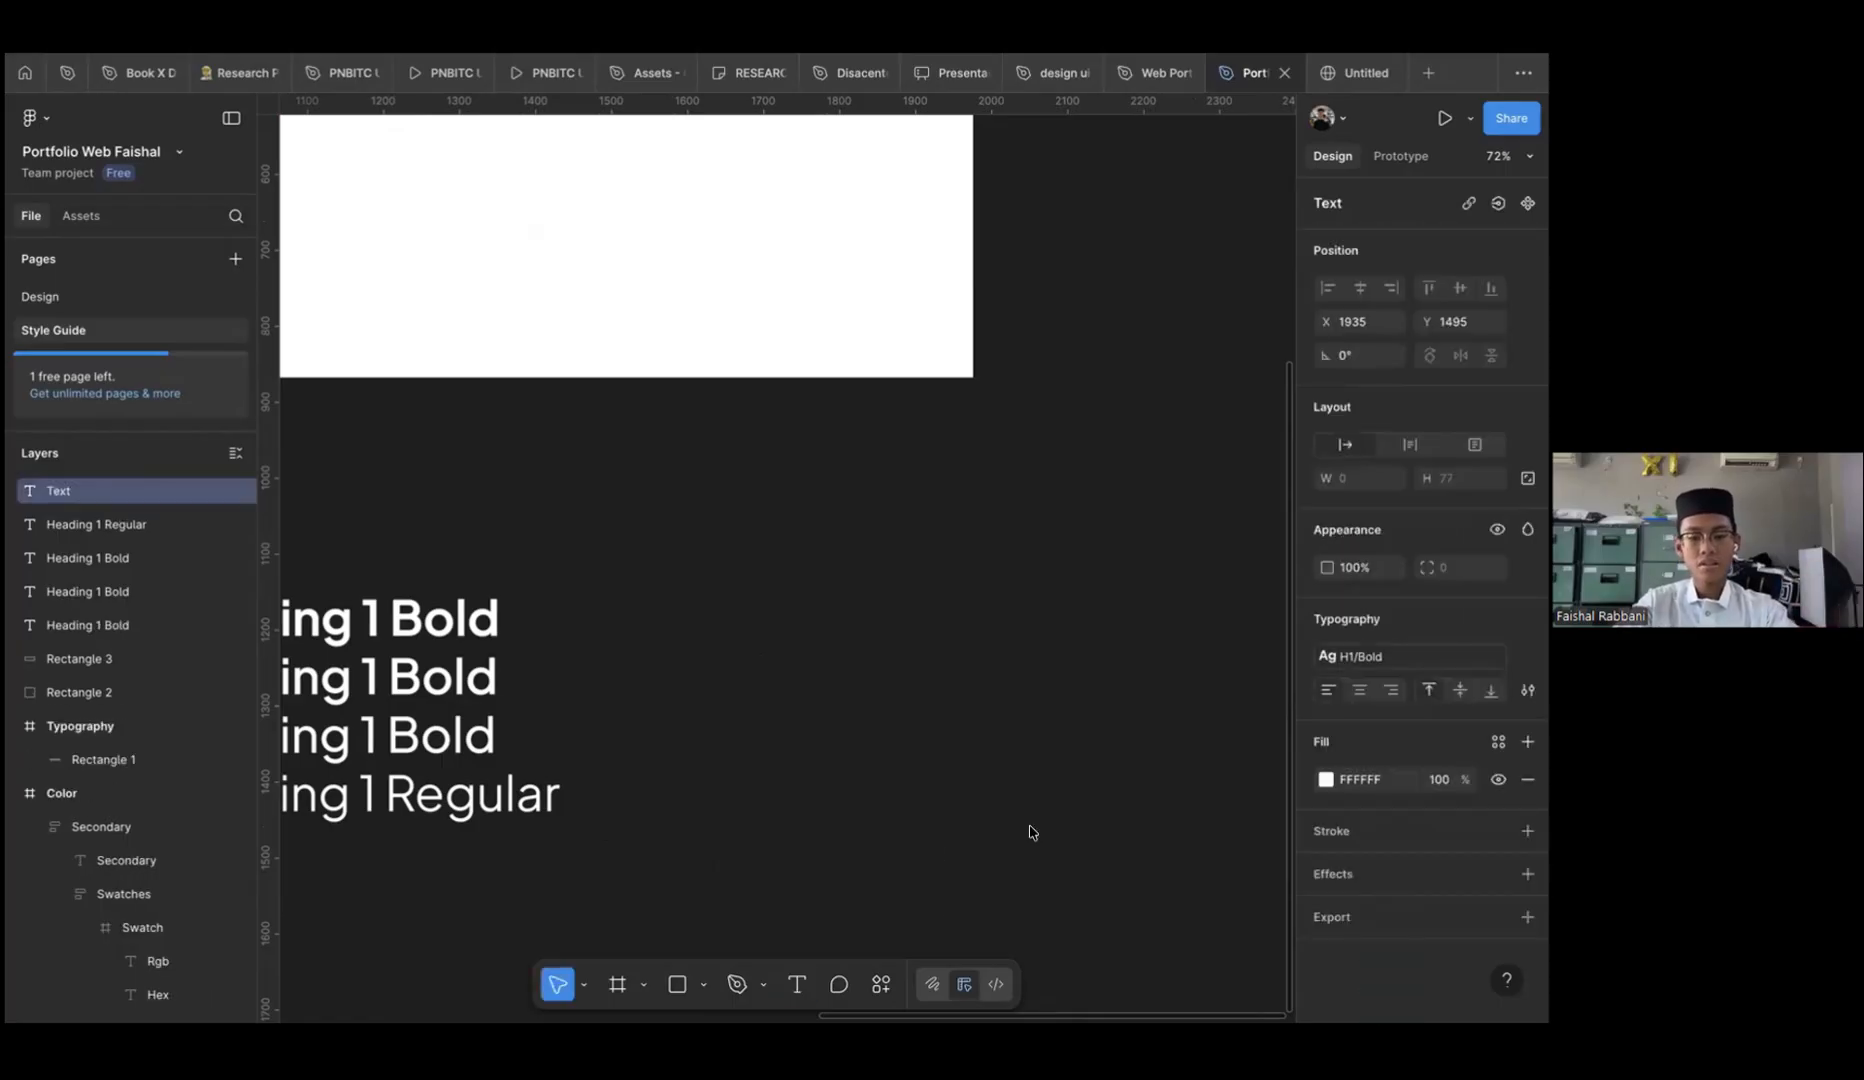
key(Caps_Lock)
text(He)
key(BackSpace)
key(BackSpace)
key(Caps_Lock)
text(Hello, Faishal!)
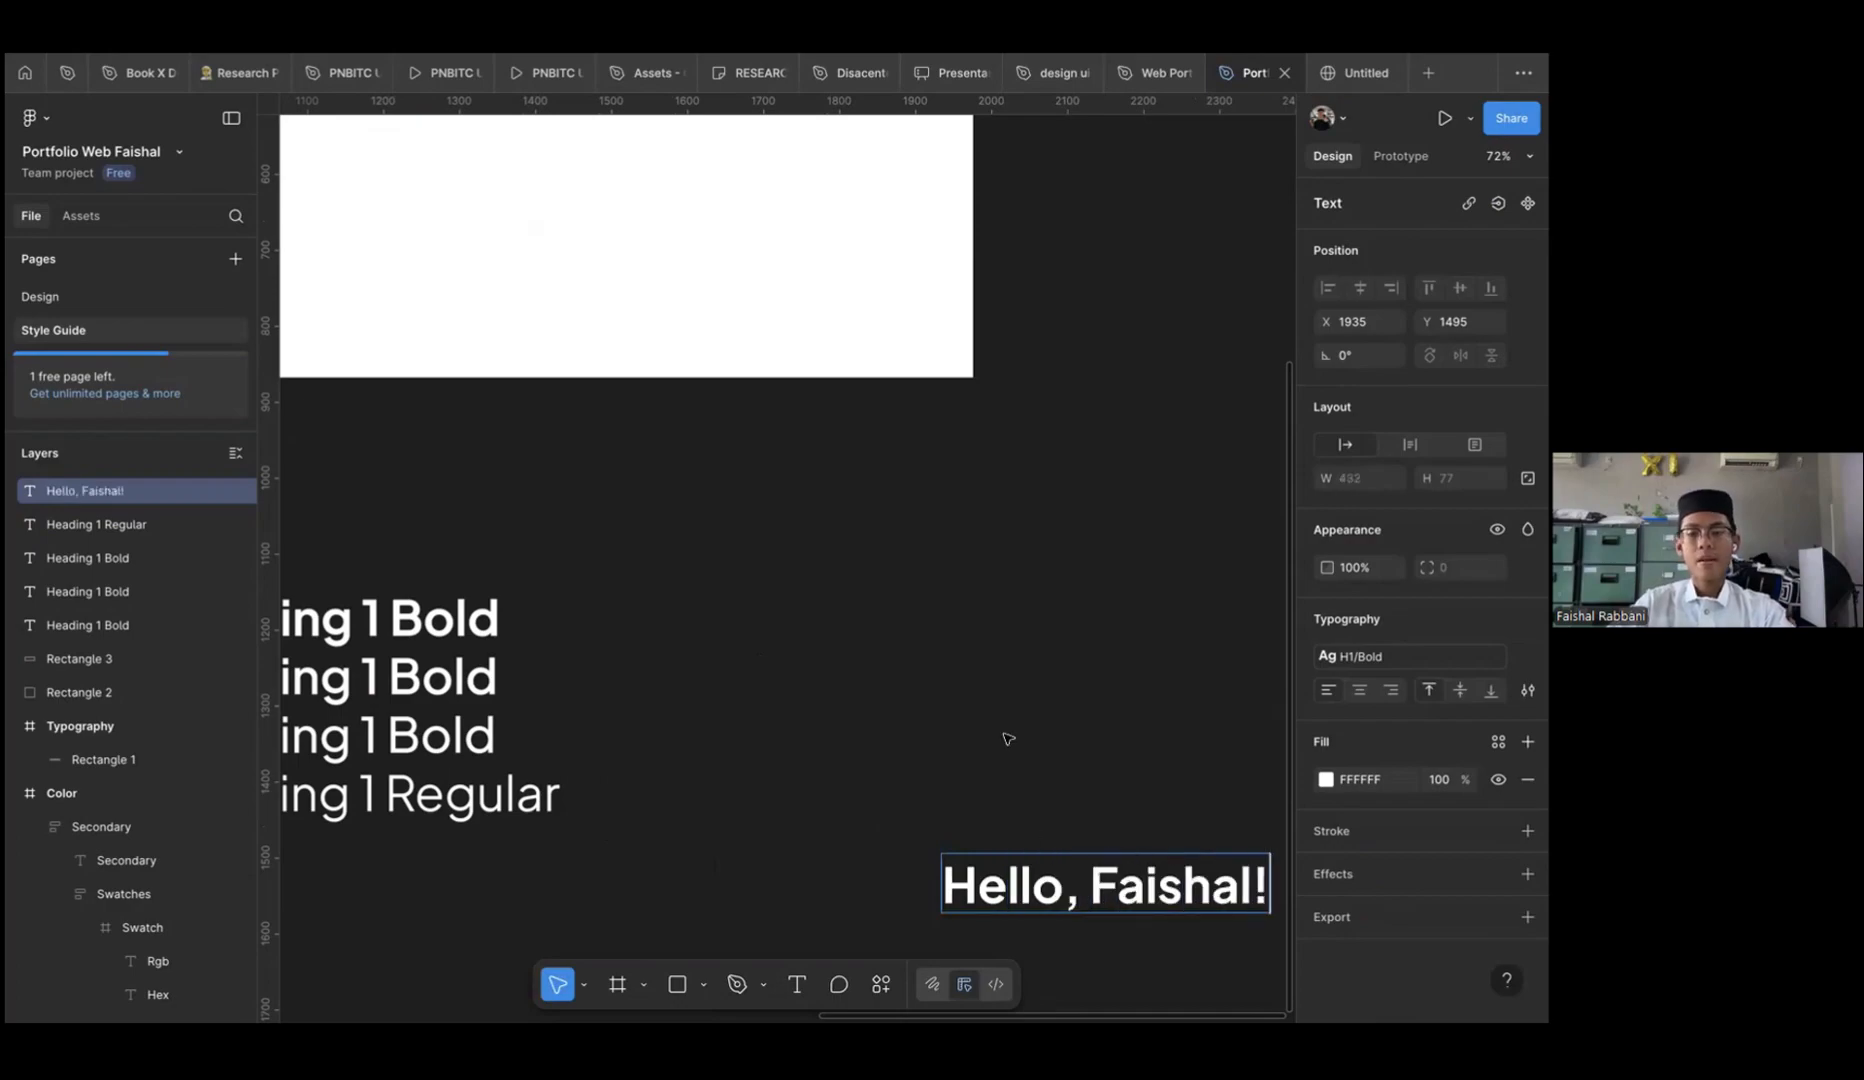
click(996, 713)
drag(1105, 886, 986, 755)
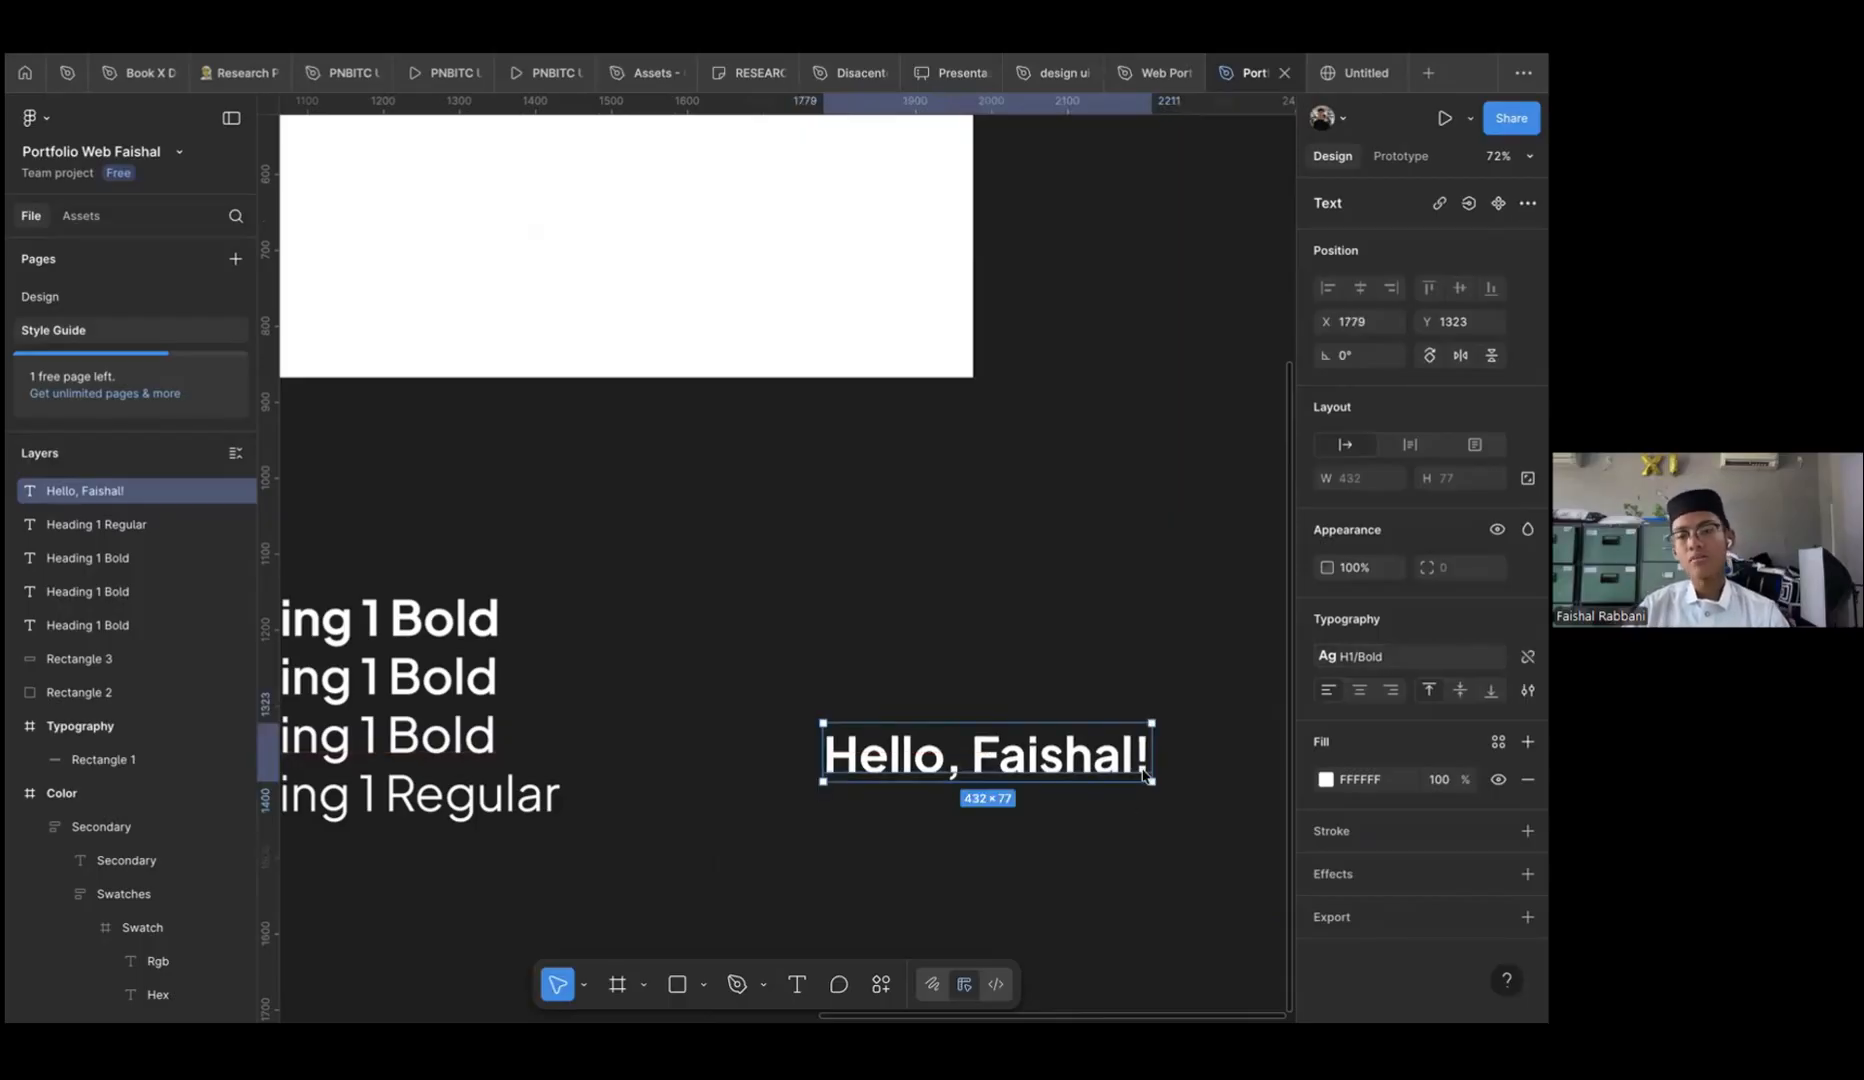
Try the H1/Semibold, H1/Medium and H1/Regular text styles in turn on the greeting text
click(1398, 656)
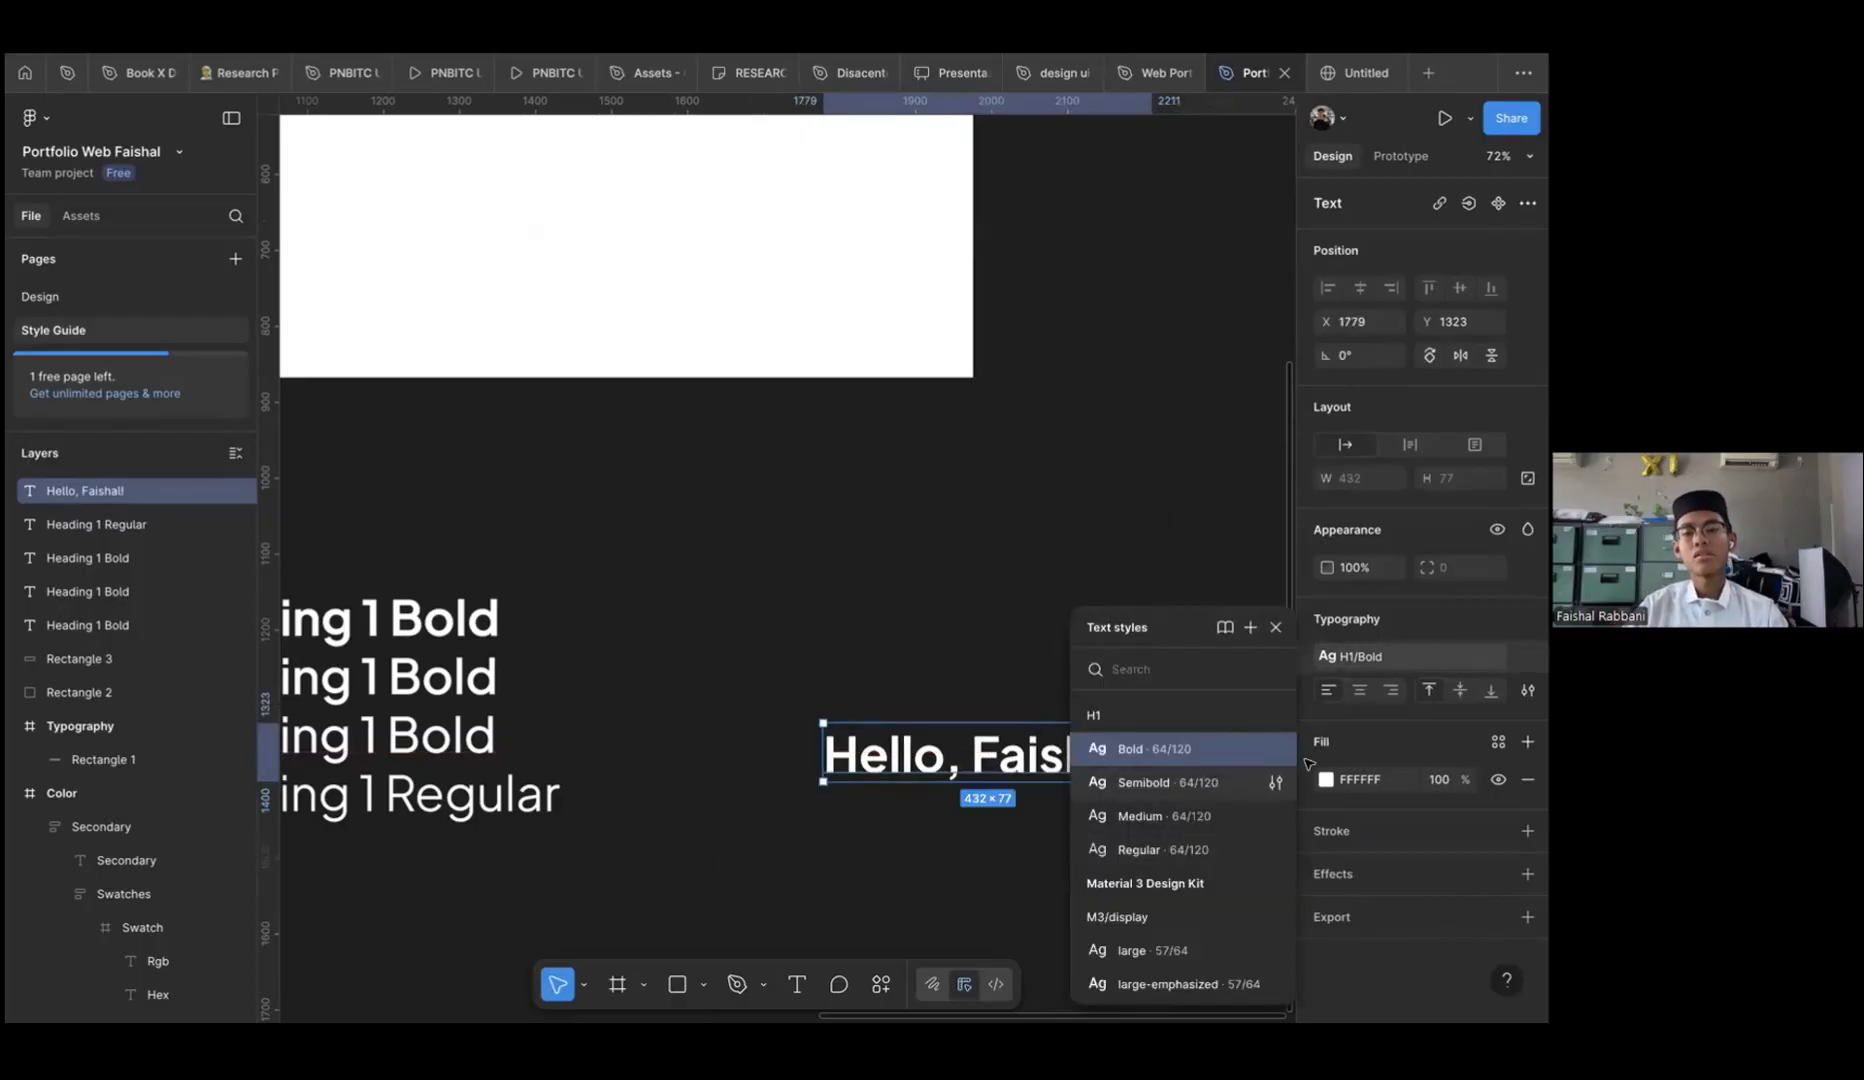
click(1150, 782)
click(1398, 656)
click(1150, 816)
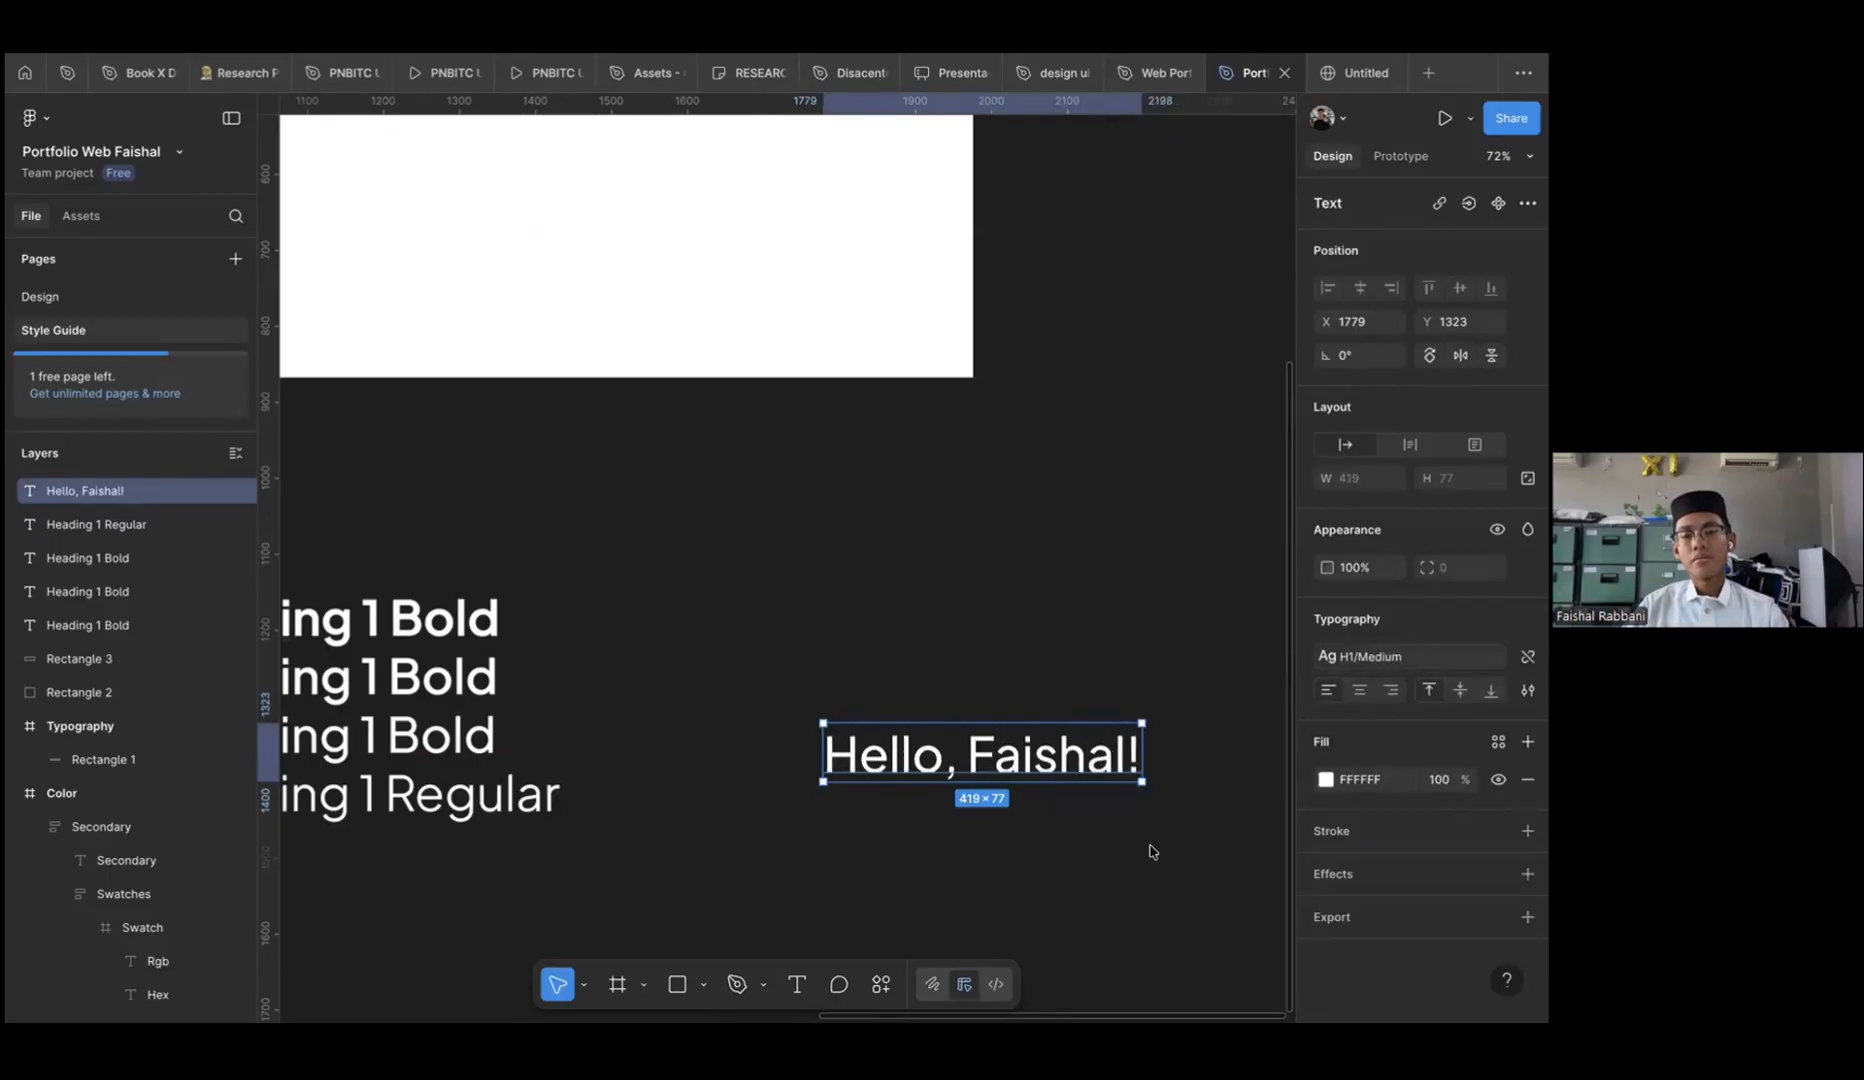
click(1385, 656)
click(1165, 849)
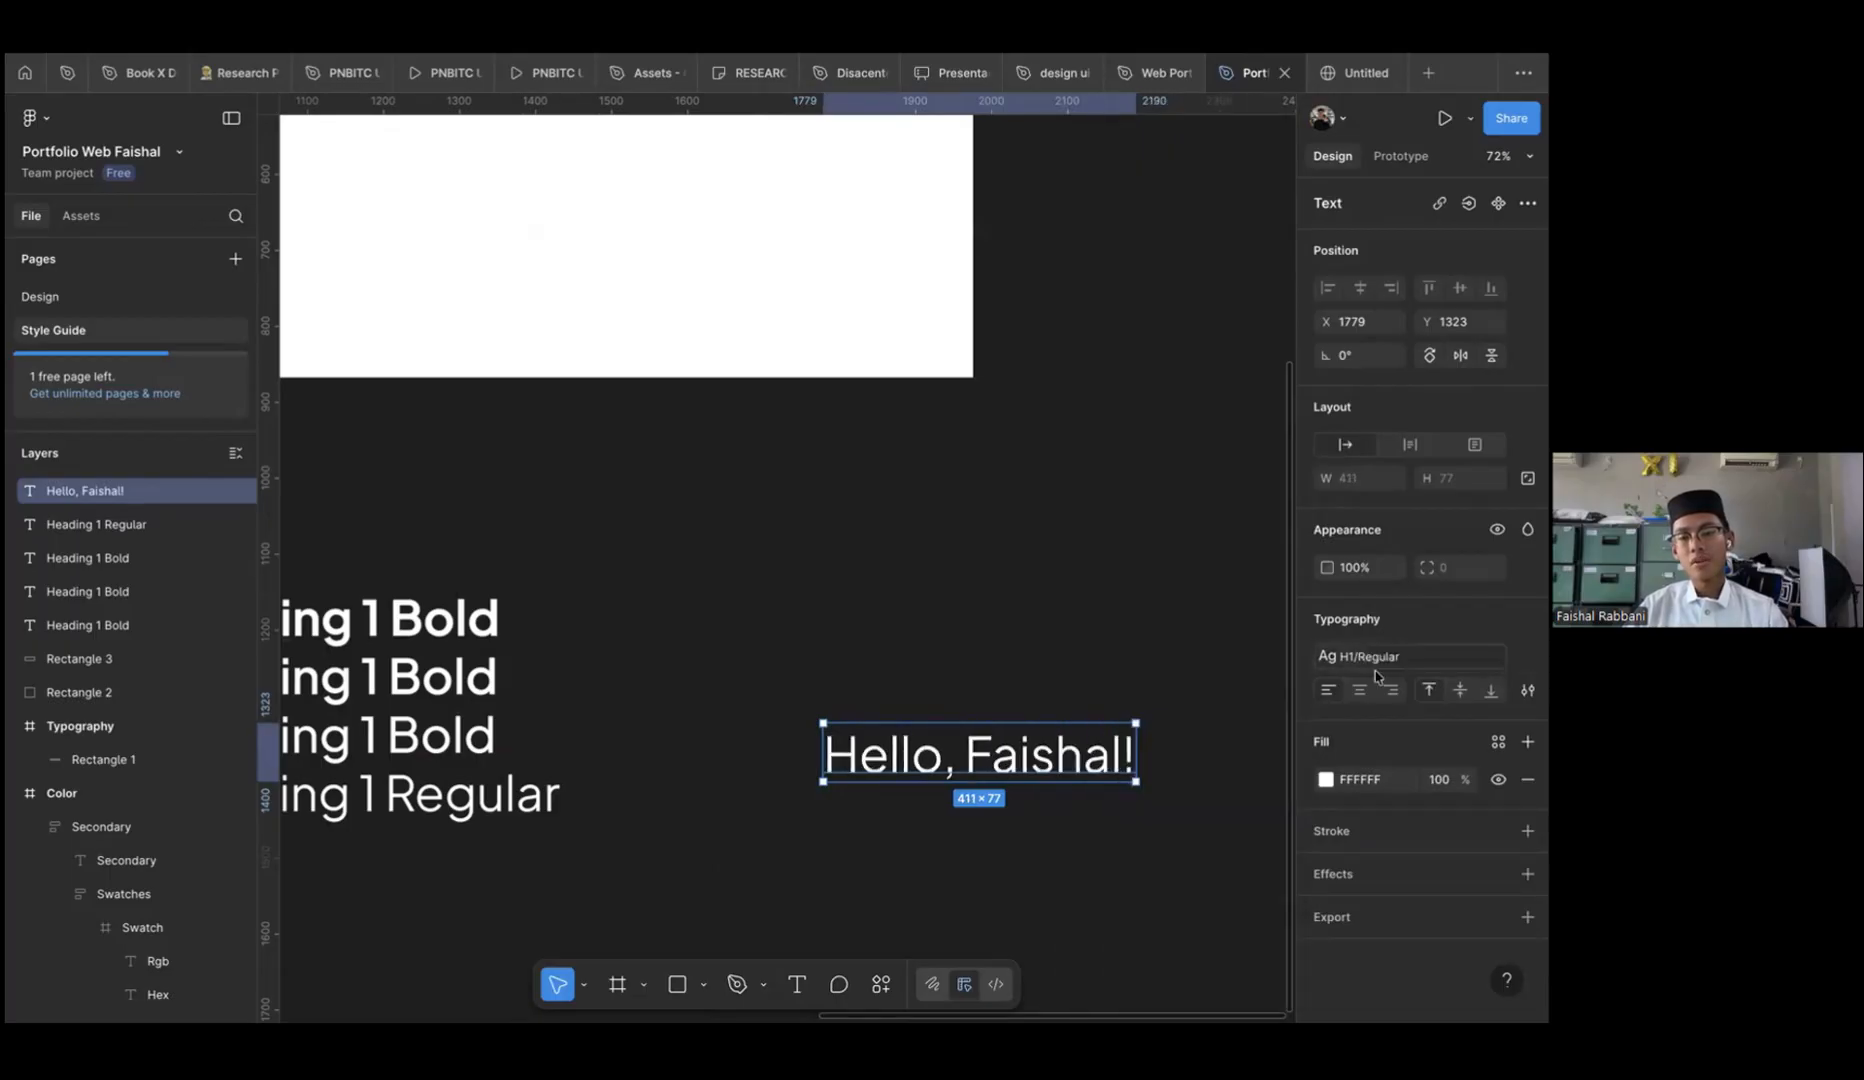
Switch the greeting text to the H1/Semibold style and back to H1/Bold, and deselect it
click(1355, 660)
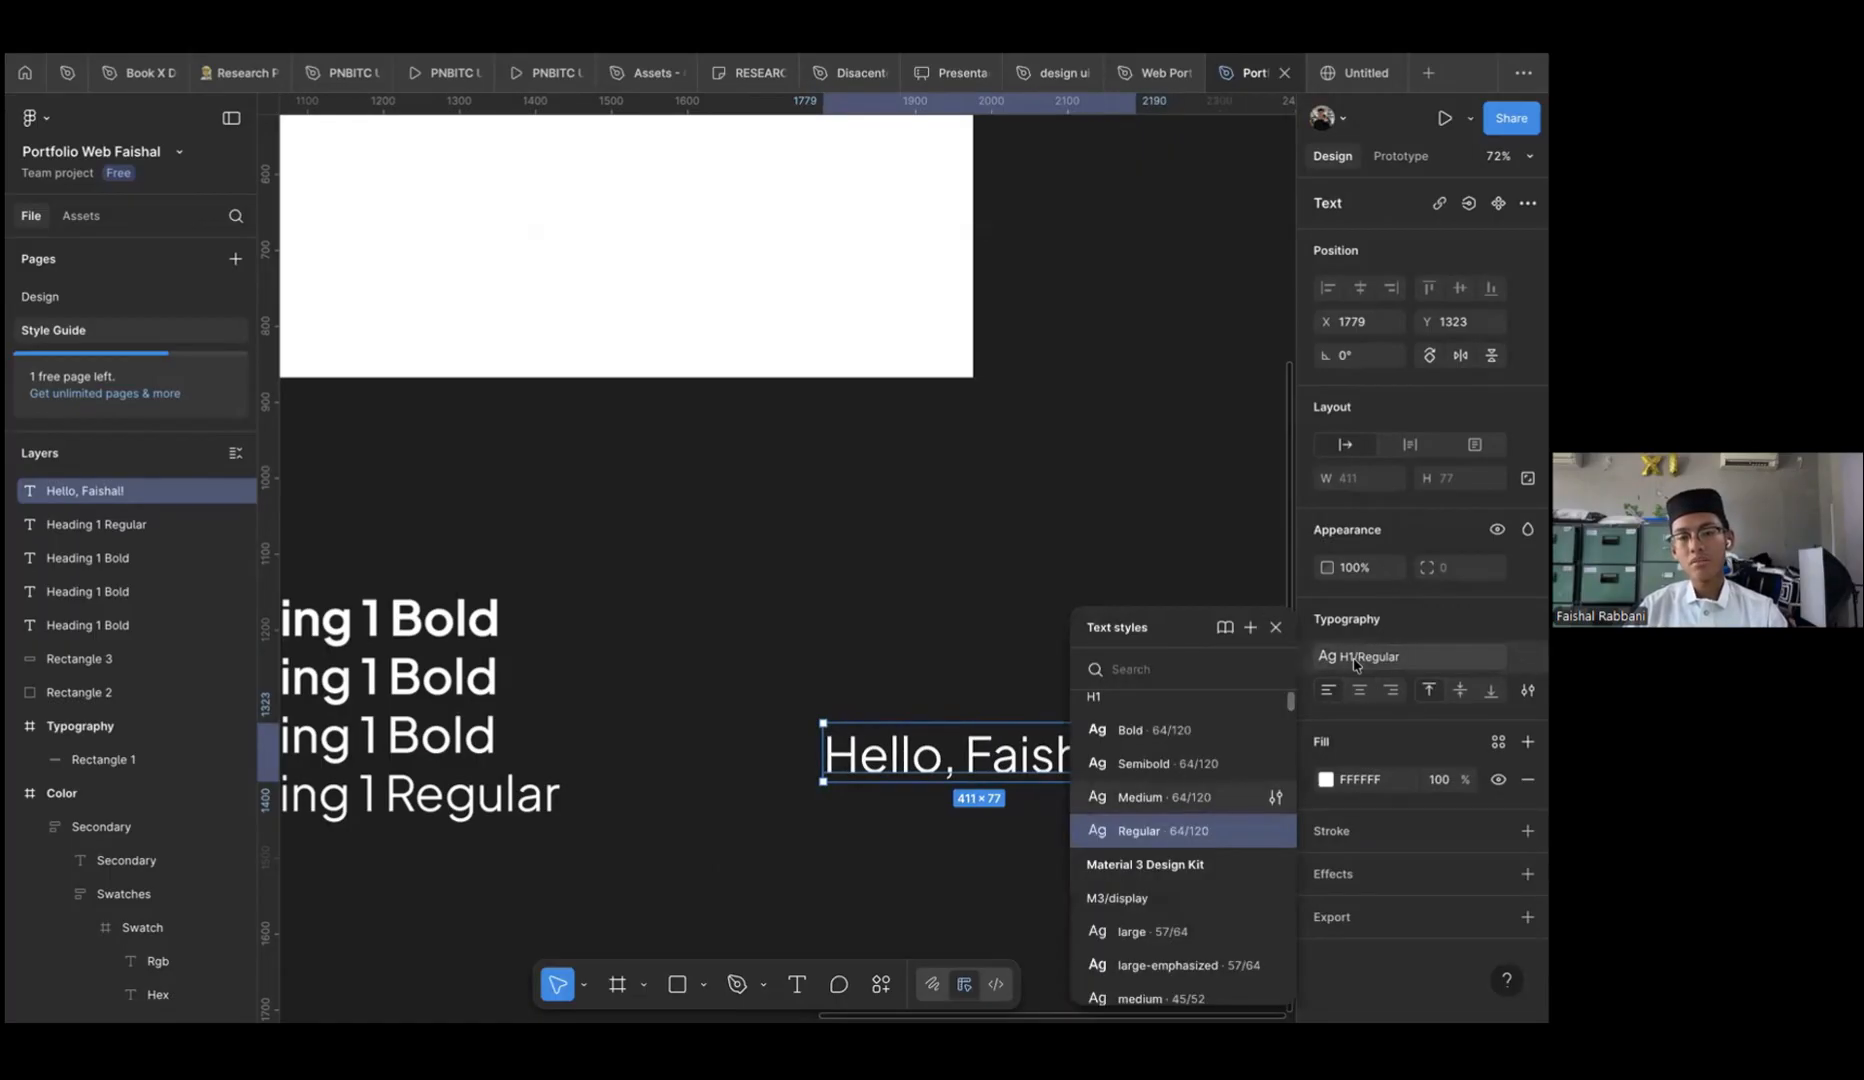
key(ctrl+z)
click(1355, 660)
click(1190, 755)
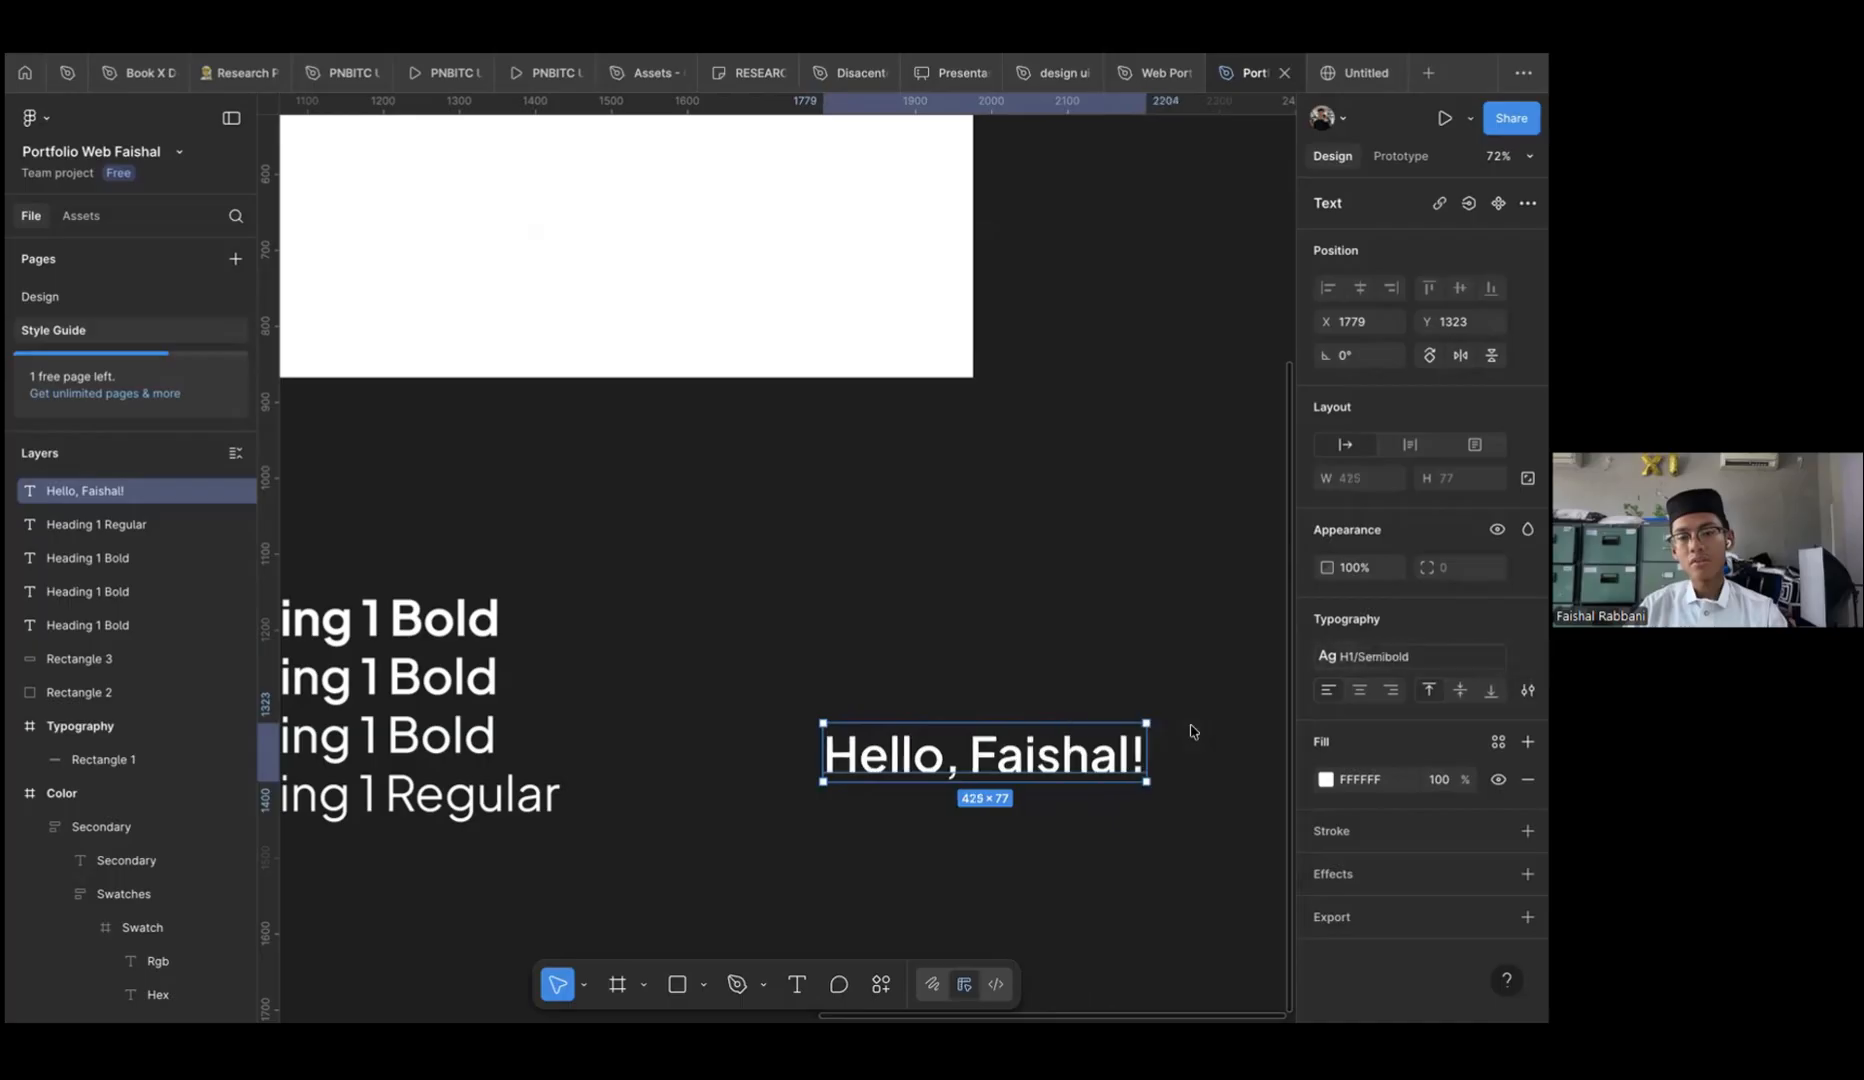
click(1355, 660)
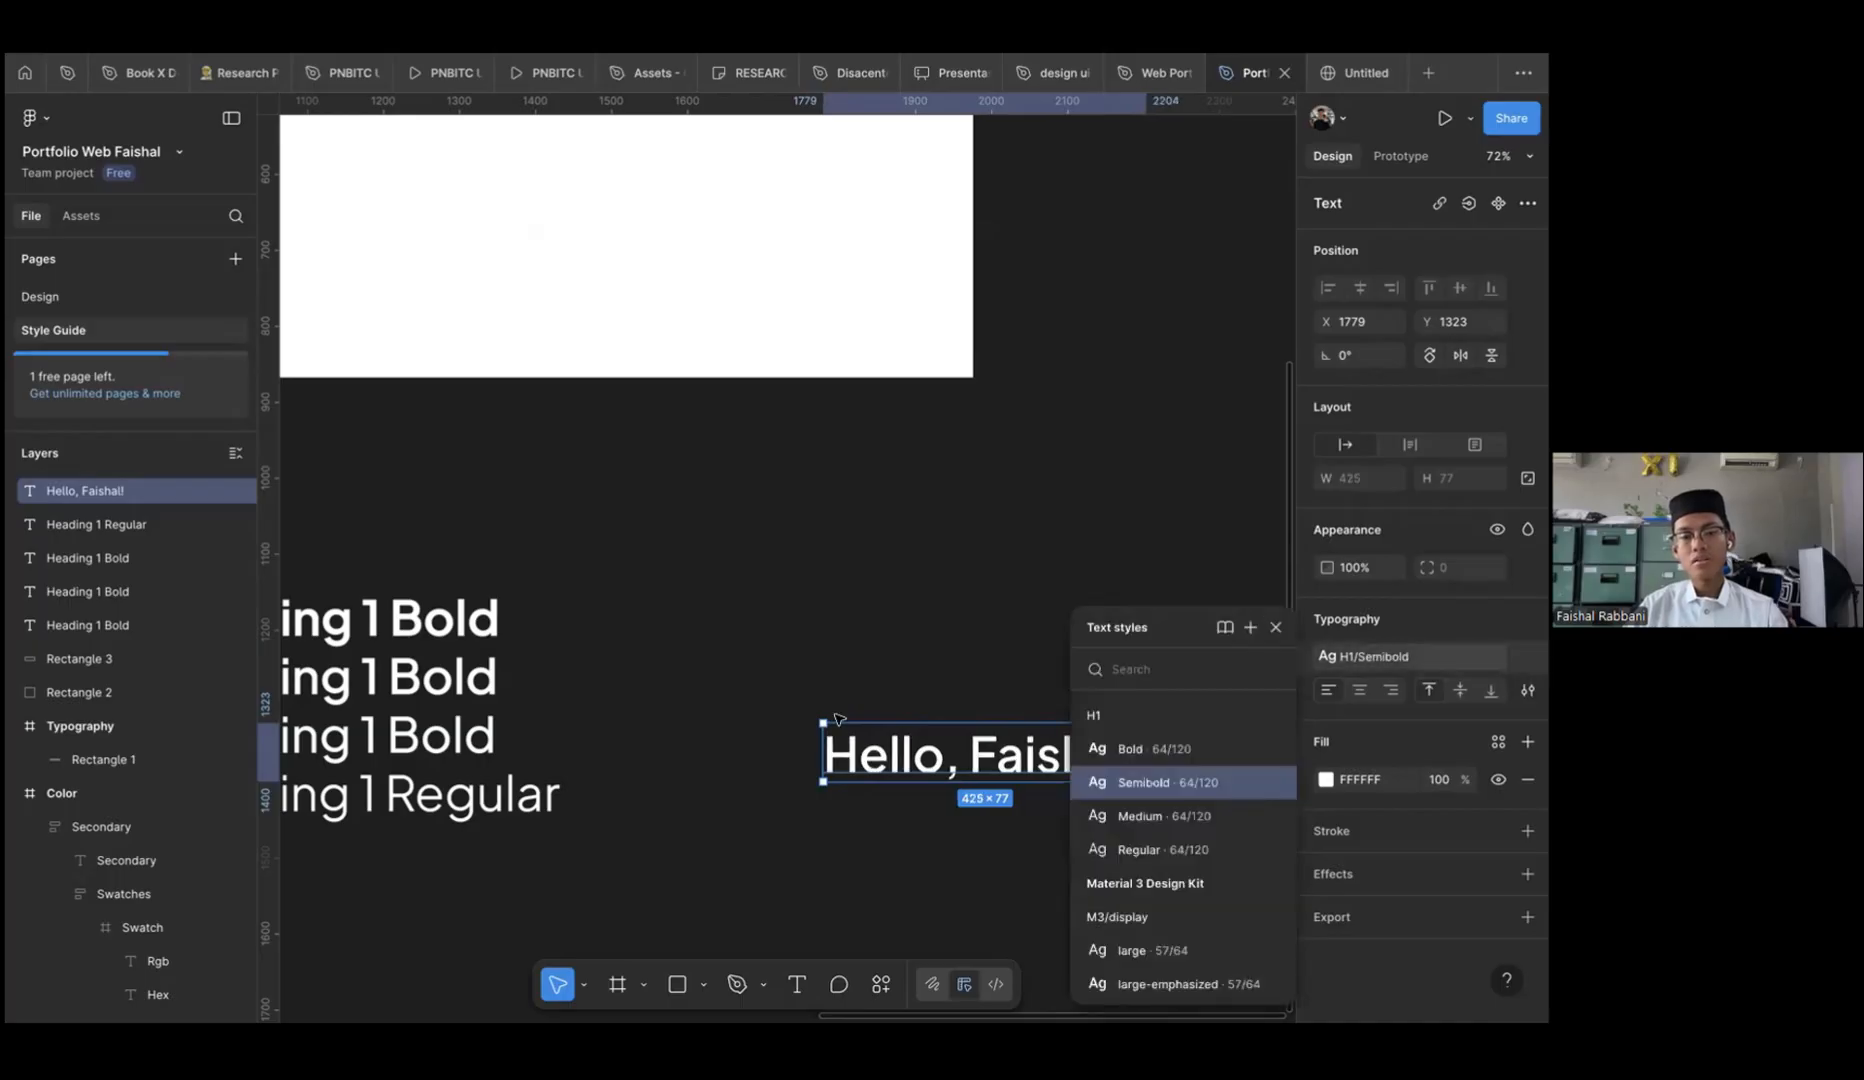
click(1140, 741)
key(Escape)
Add a "Heading 2" text below the Heading 1 group at about X 913, Y 1636 and detach it from the H1/Bold style
scroll(787, 1002, down, 2)
scroll(787, 1002, left, 2)
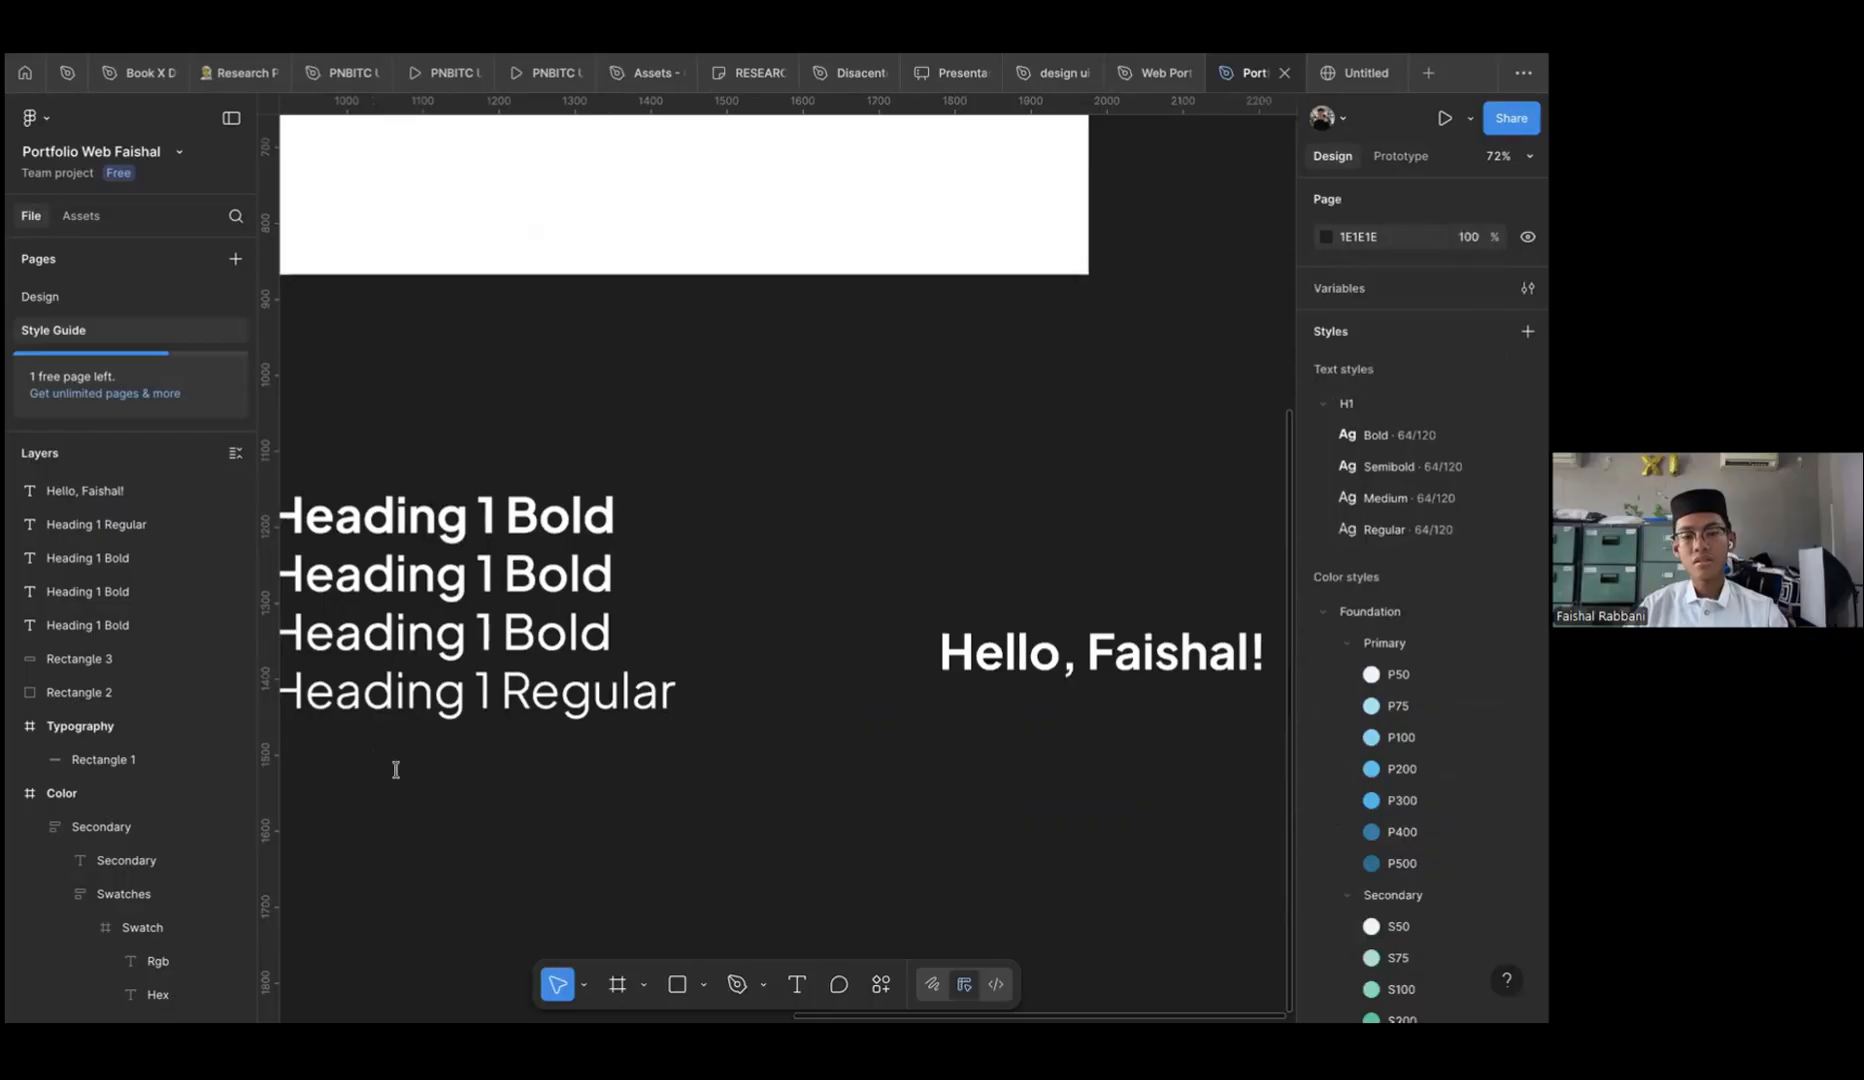
scroll(395, 769, down, 2)
scroll(395, 769, left, 2)
key(t)
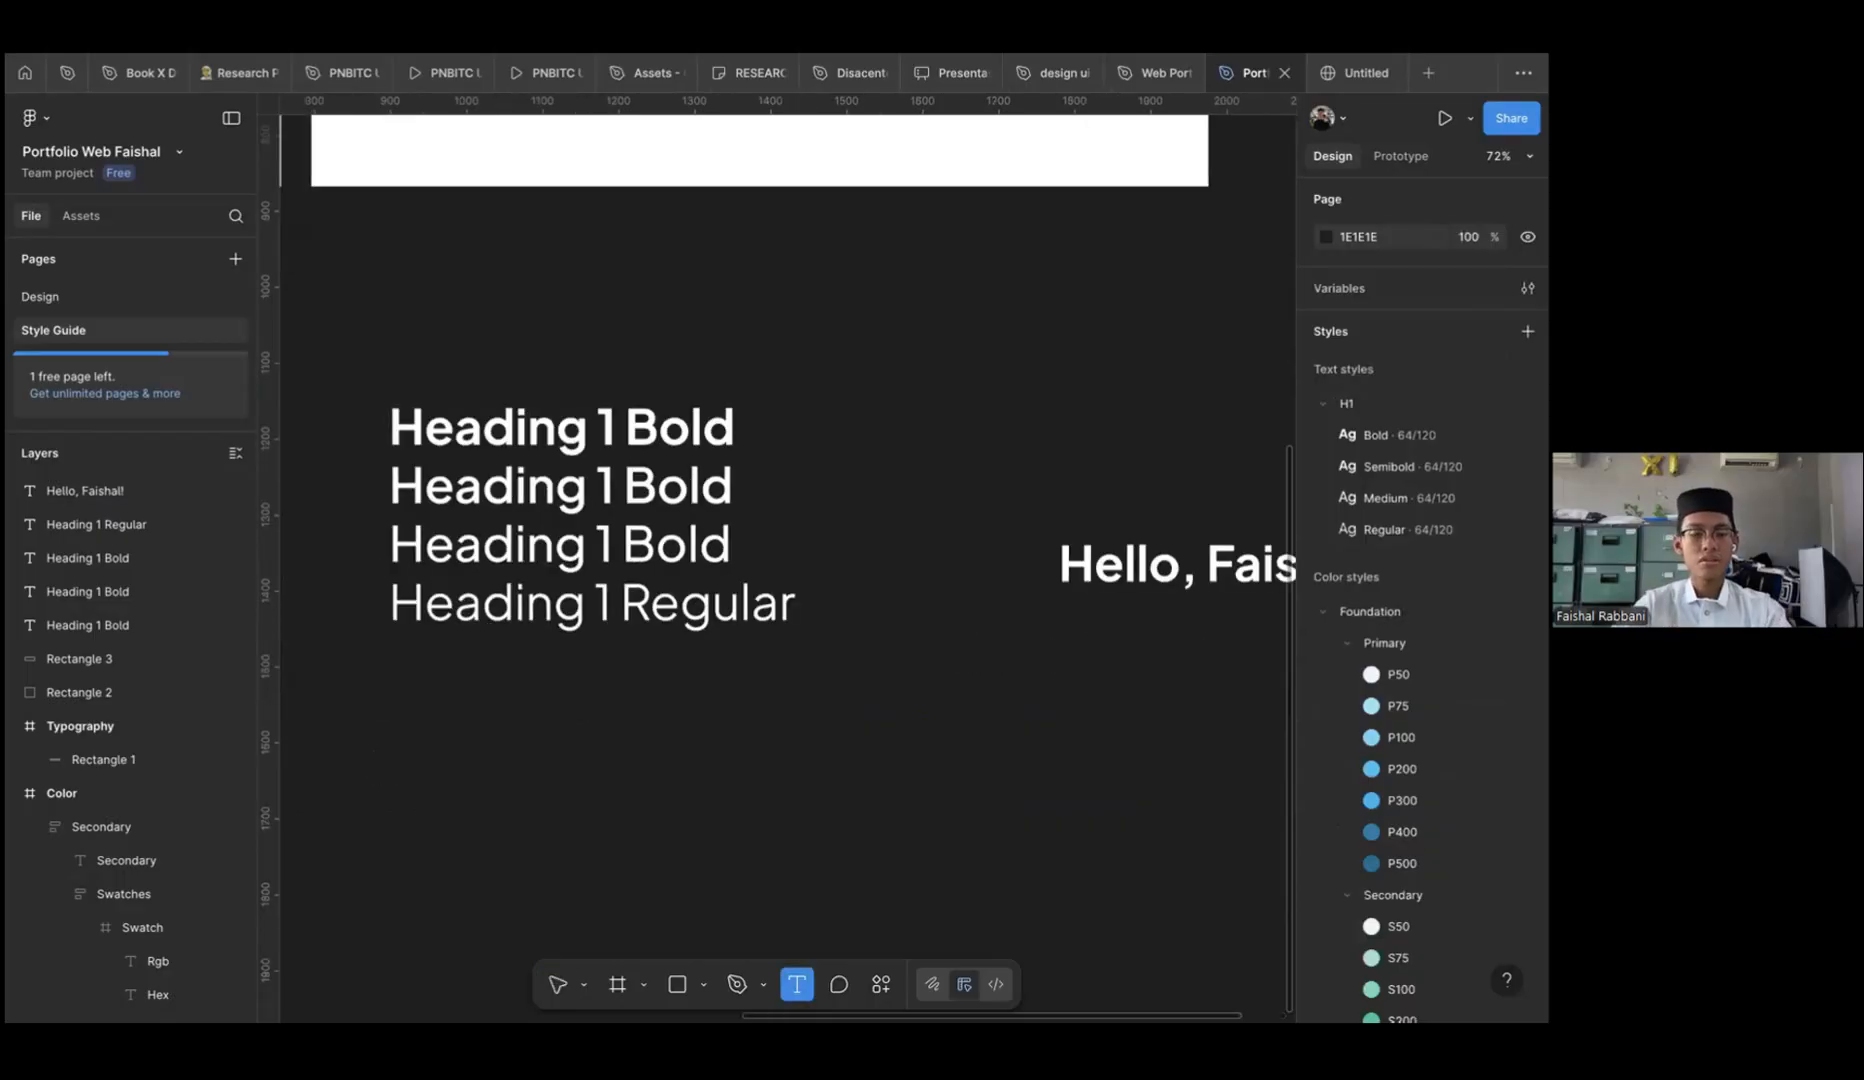
click(400, 772)
text(Heading 2)
key(Escape)
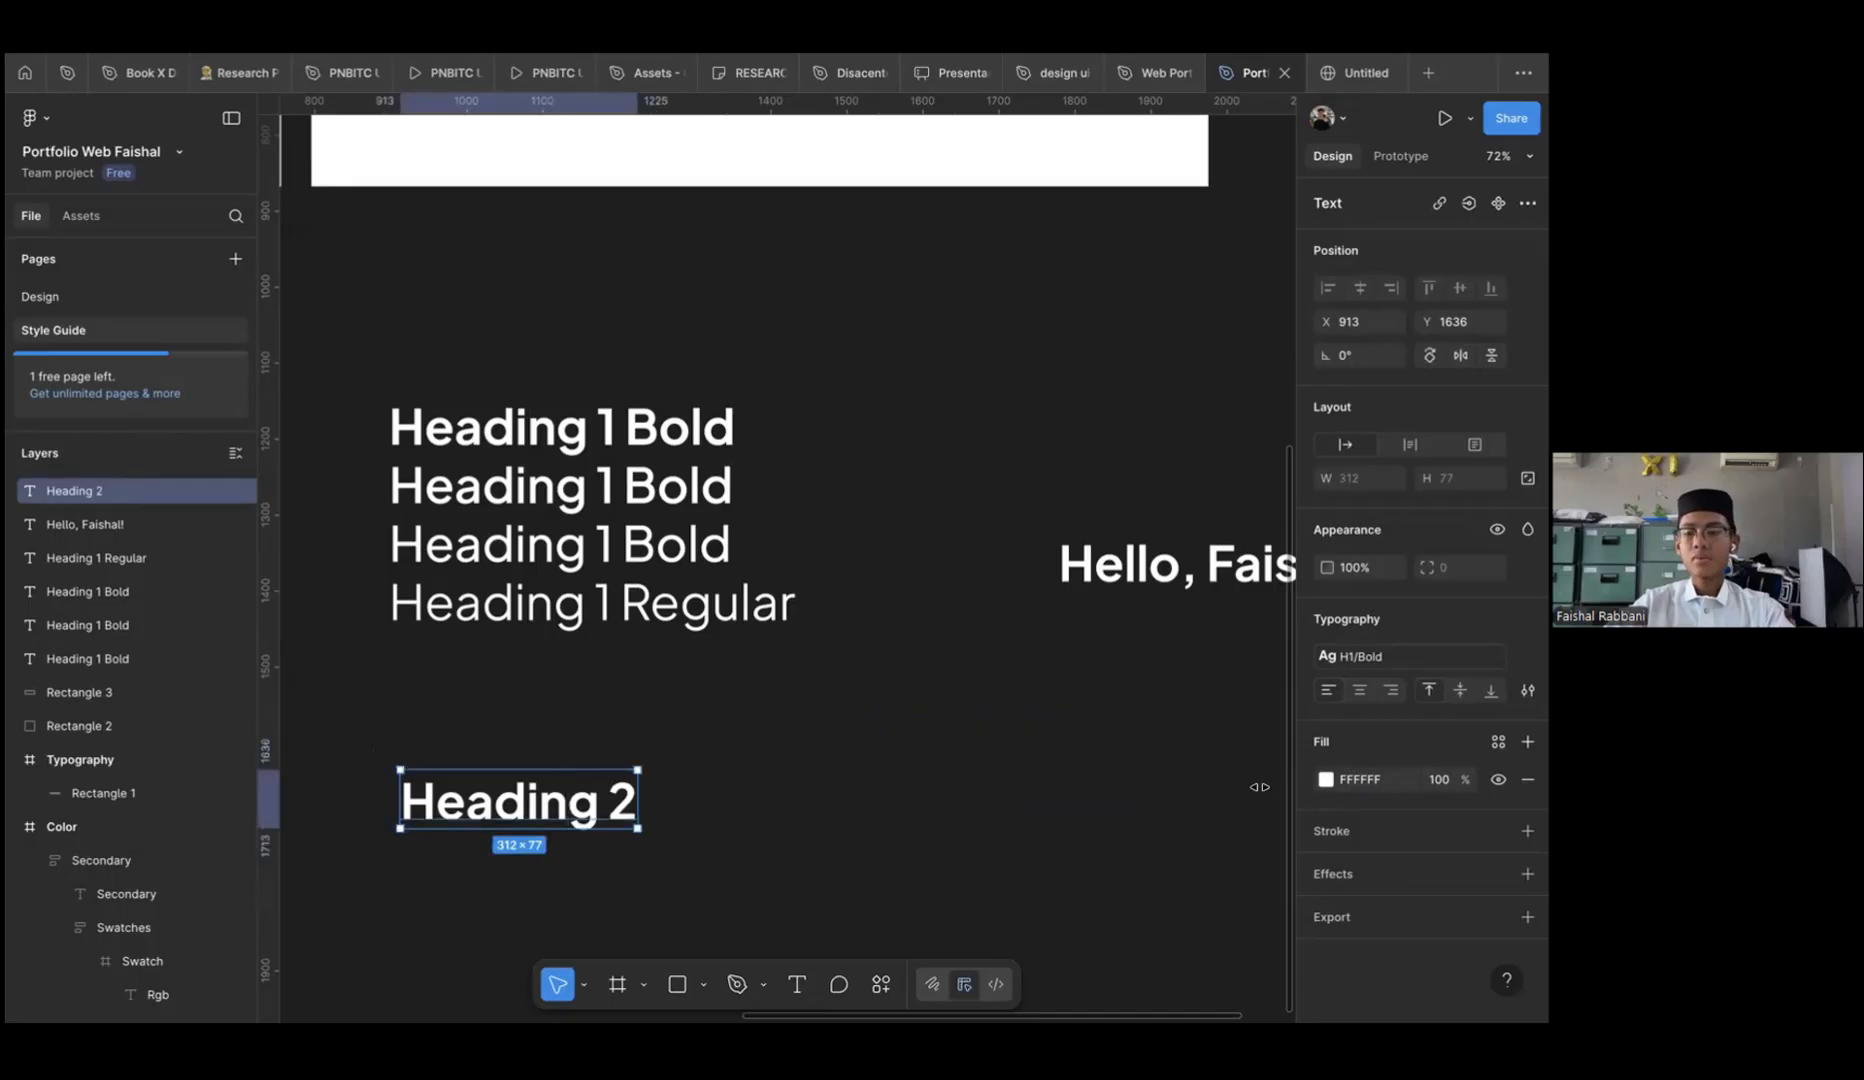
click(1510, 654)
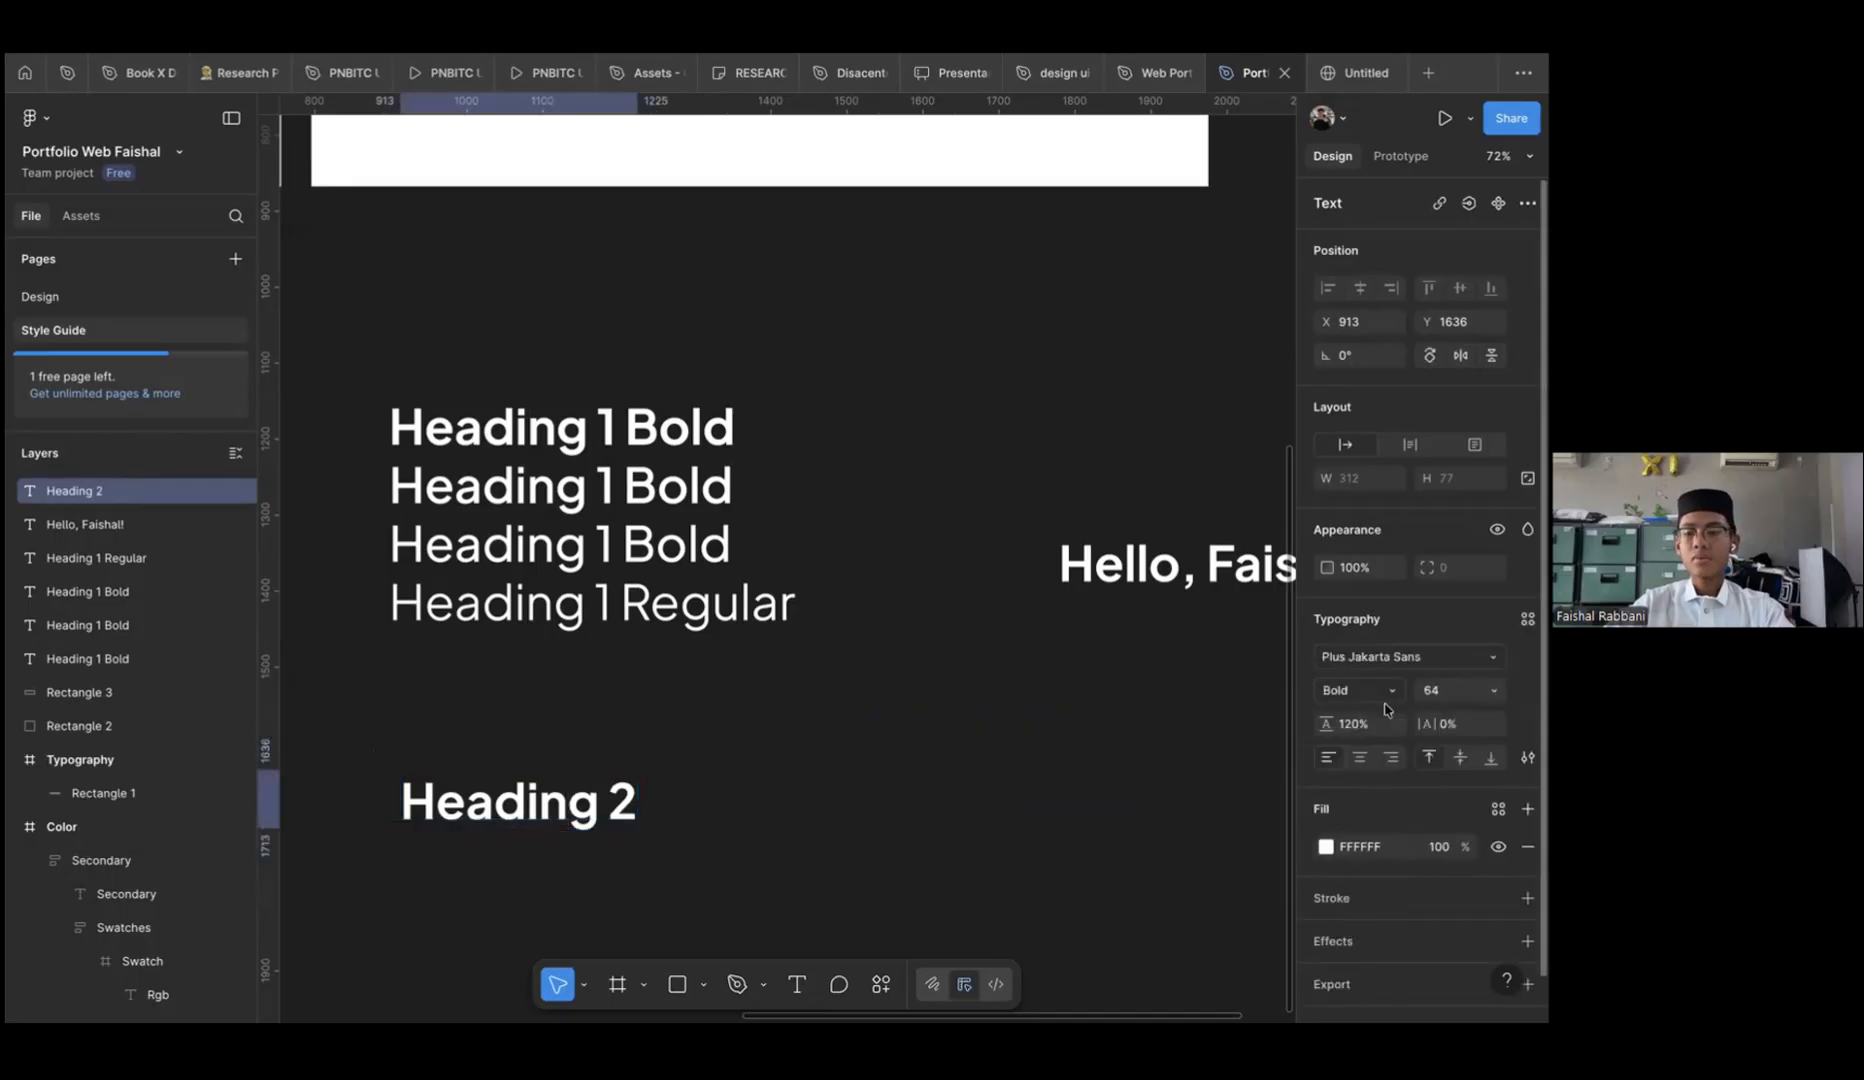
Set the Heading 2 text's size to 48 and create a text style from it named H2/Bold
click(1498, 690)
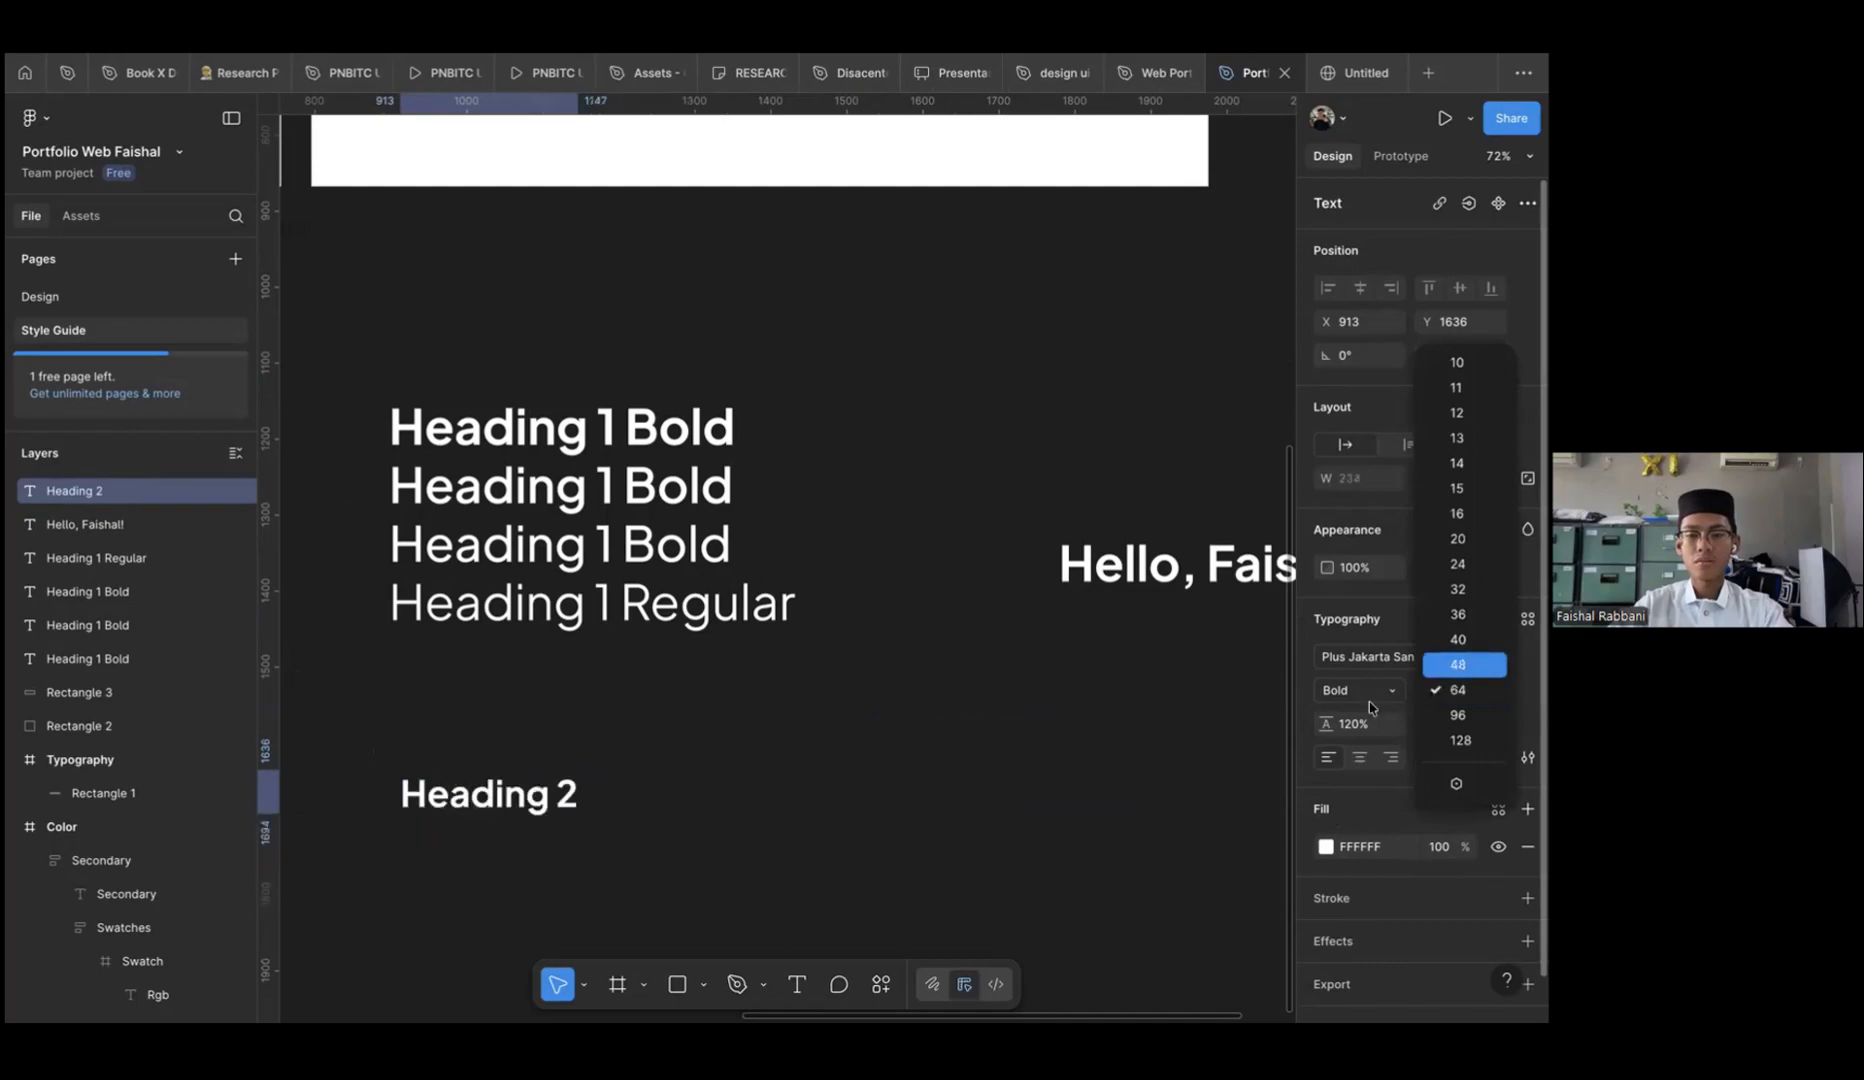
click(1495, 664)
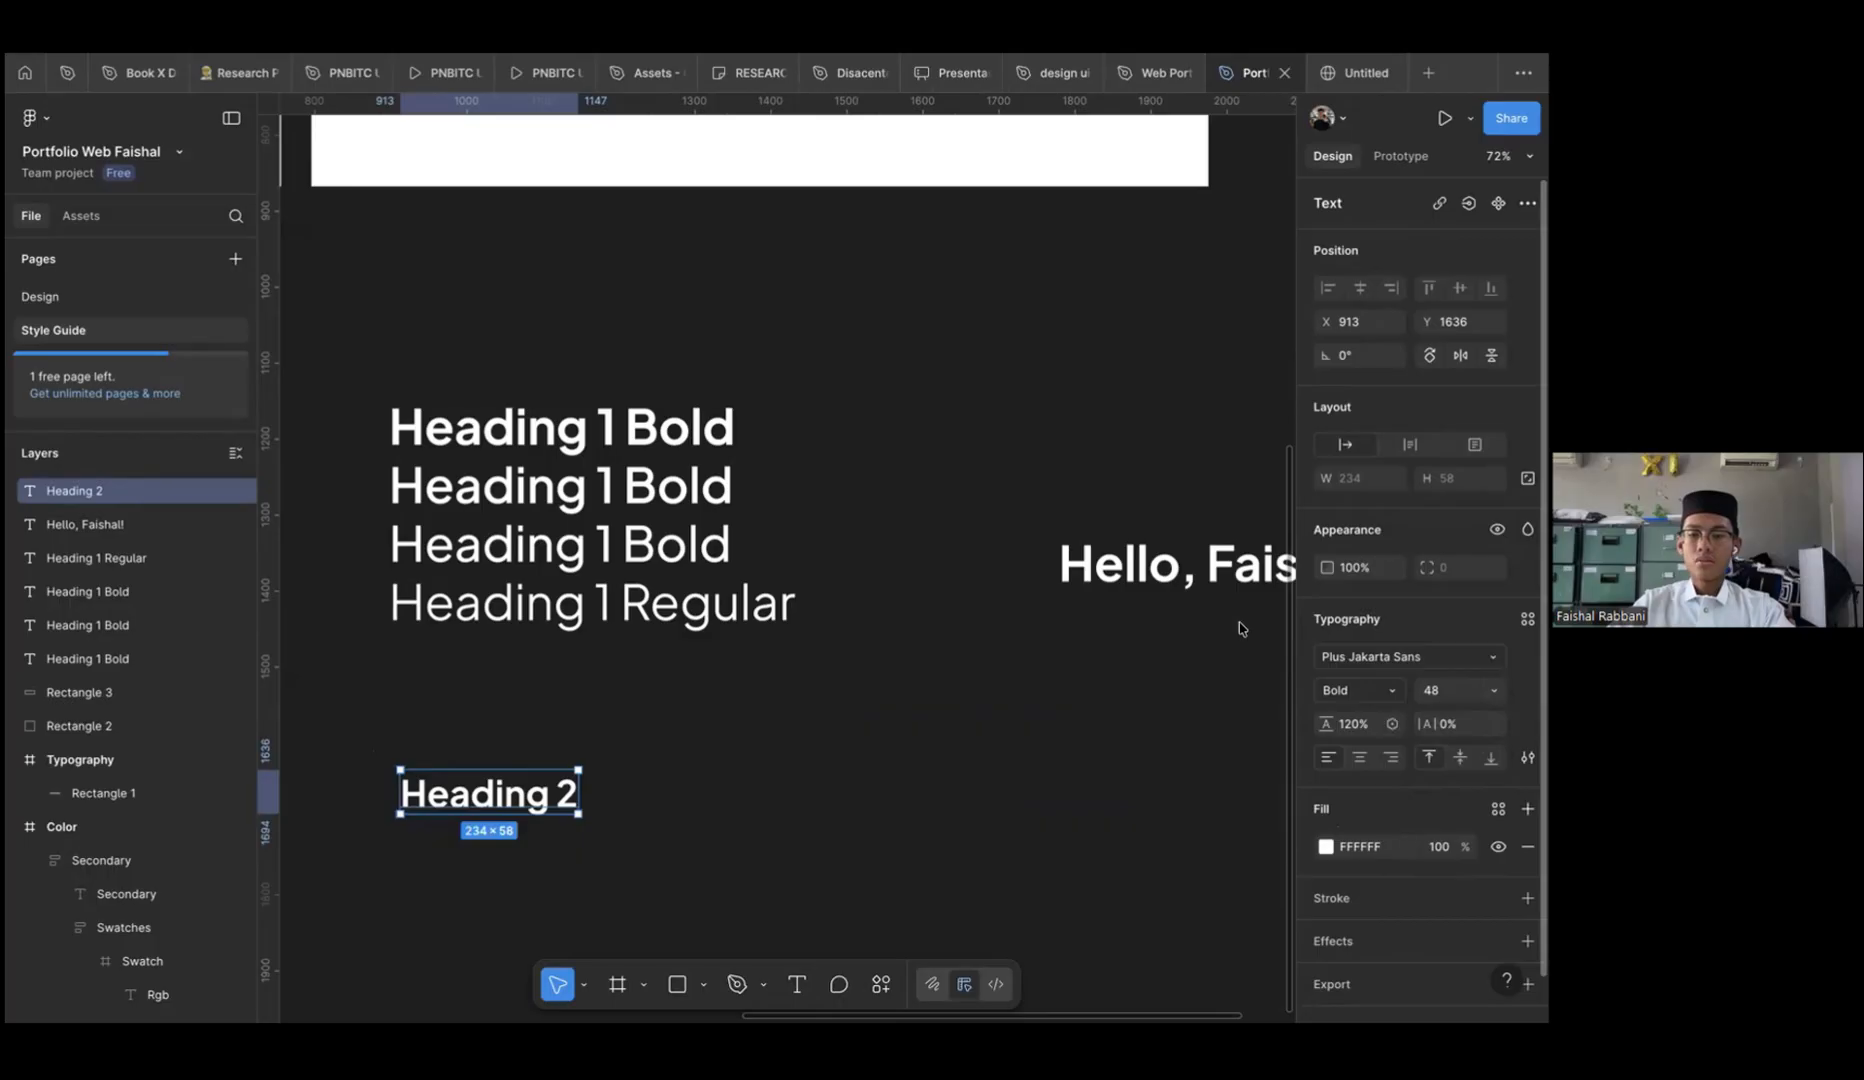
click(1527, 619)
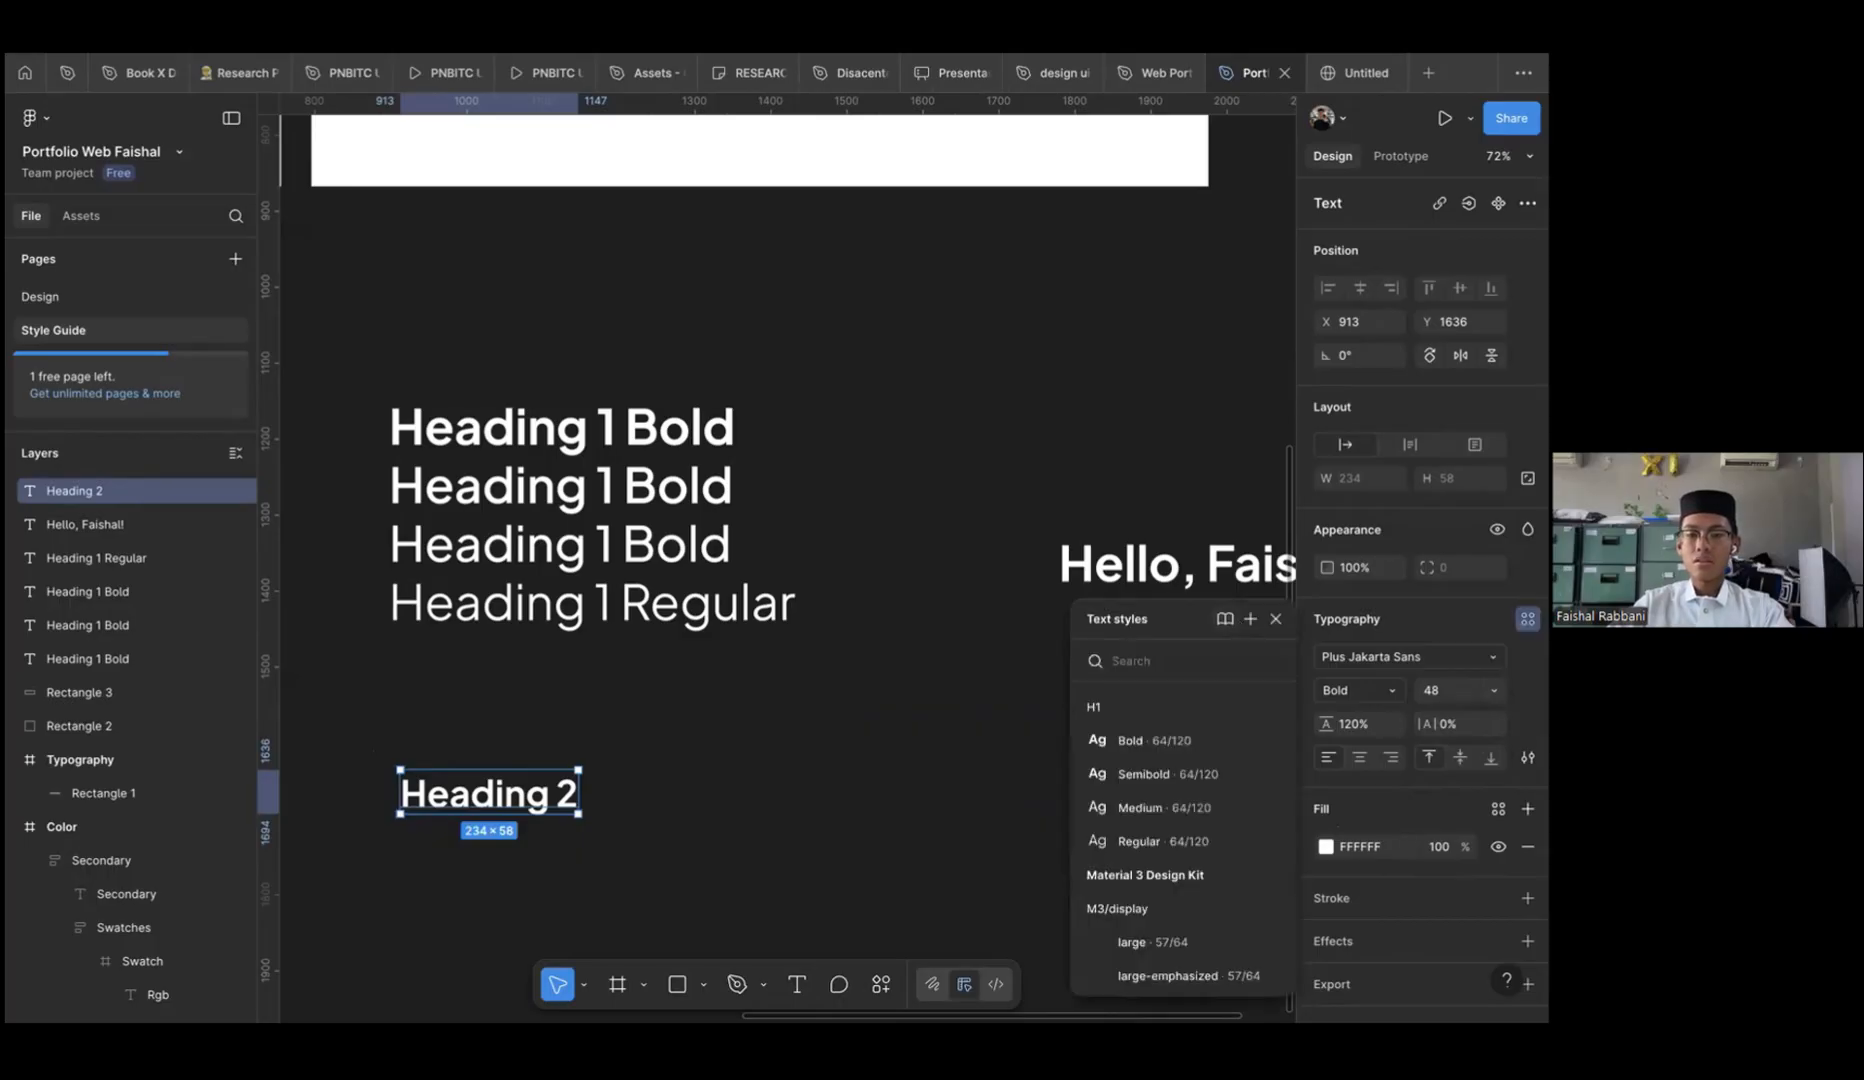
click(1250, 619)
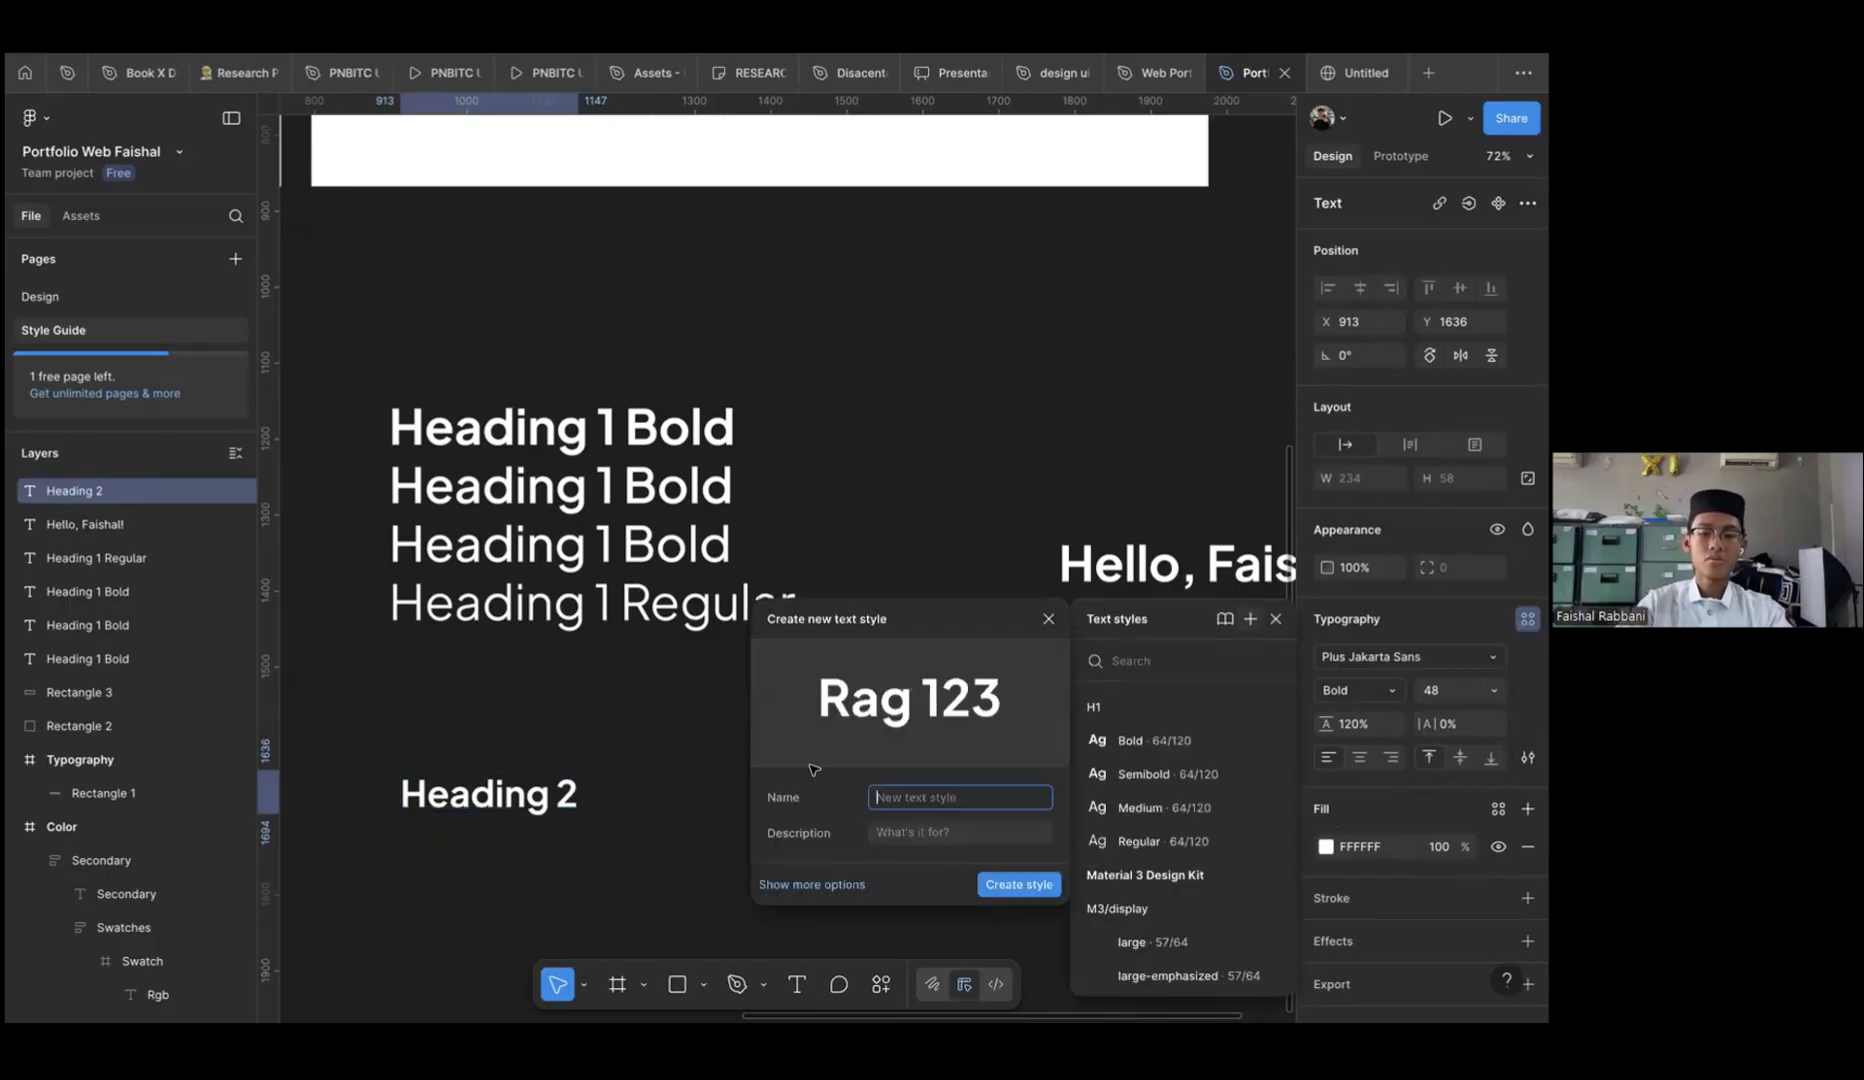
text(H2/Bold)
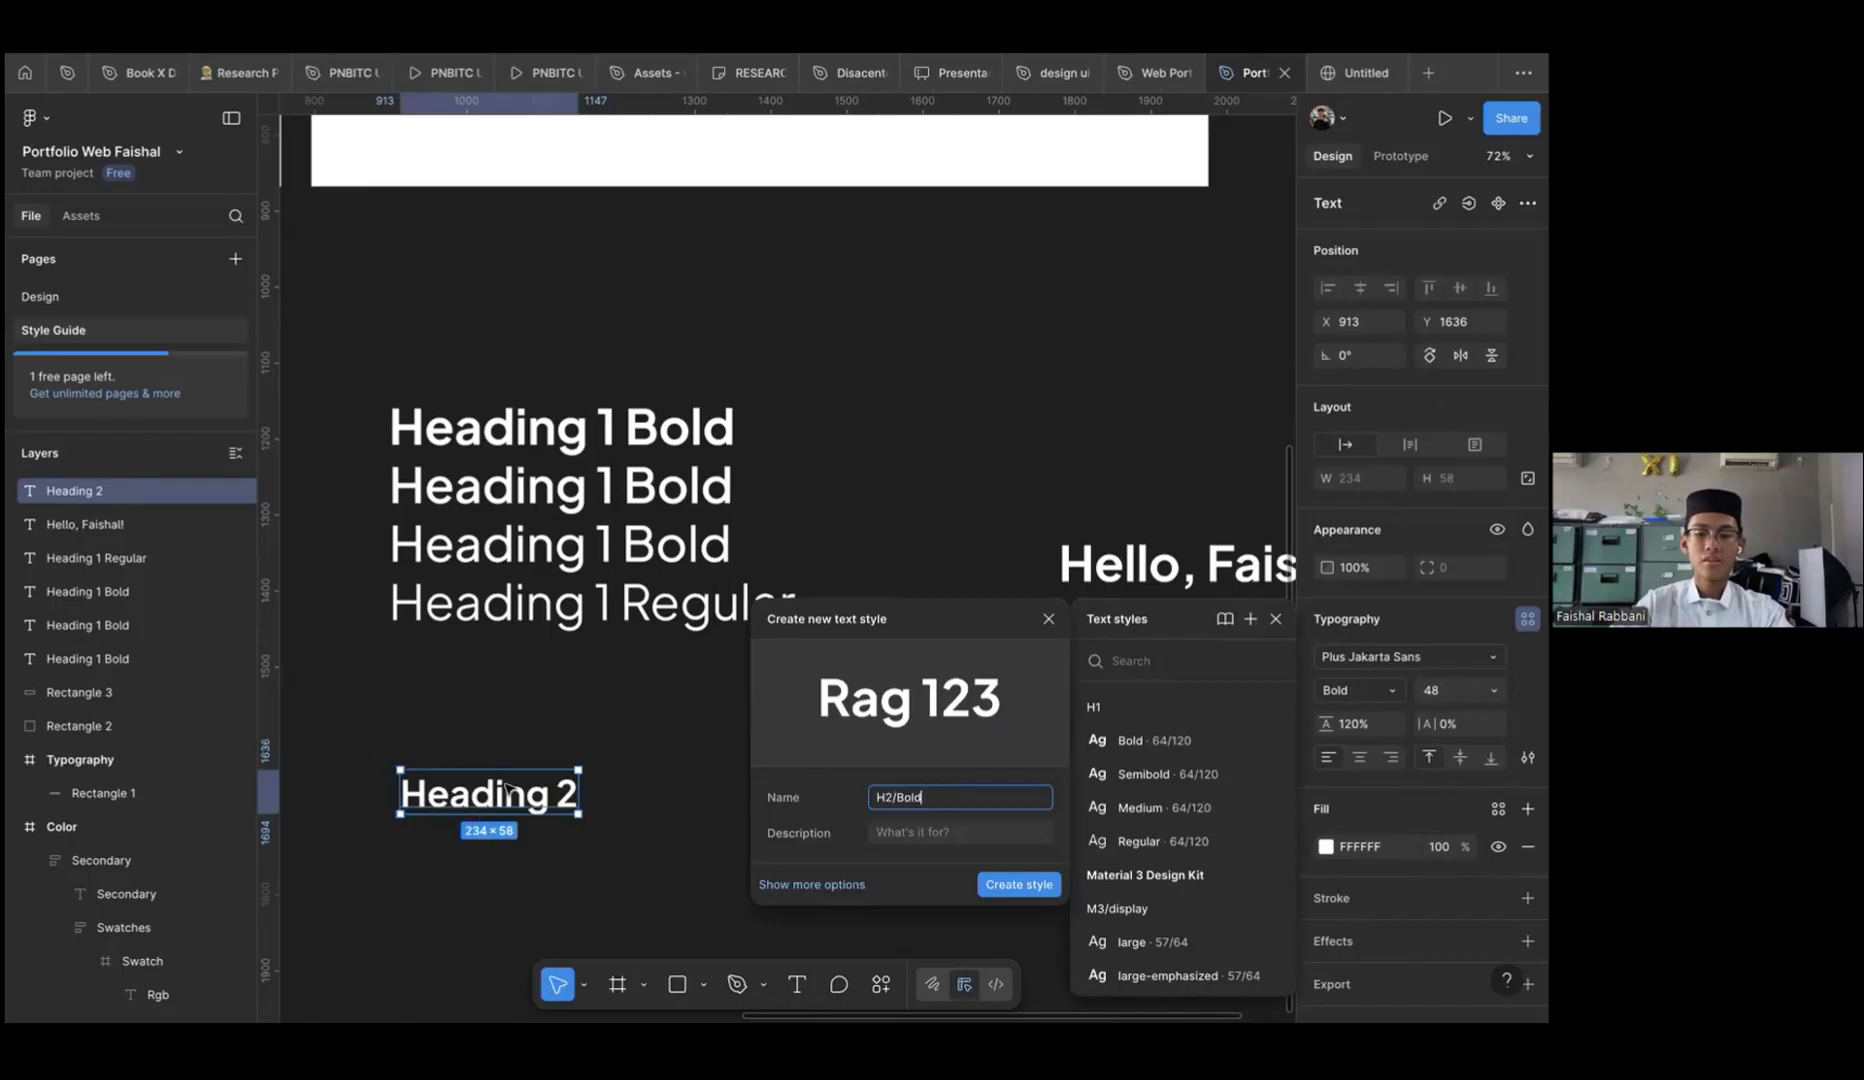
key(Return)
click(603, 828)
key(super+z)
Duplicate the Heading 2 text and place the copy directly beneath the original at Y 1694
key(super+d)
key(shift+Down)
key(shift+Down)
key(shift+Down)
key(shift+Down)
key(shift+Down)
key(shift+Down)
key(shift+Down)
key(shift+Down)
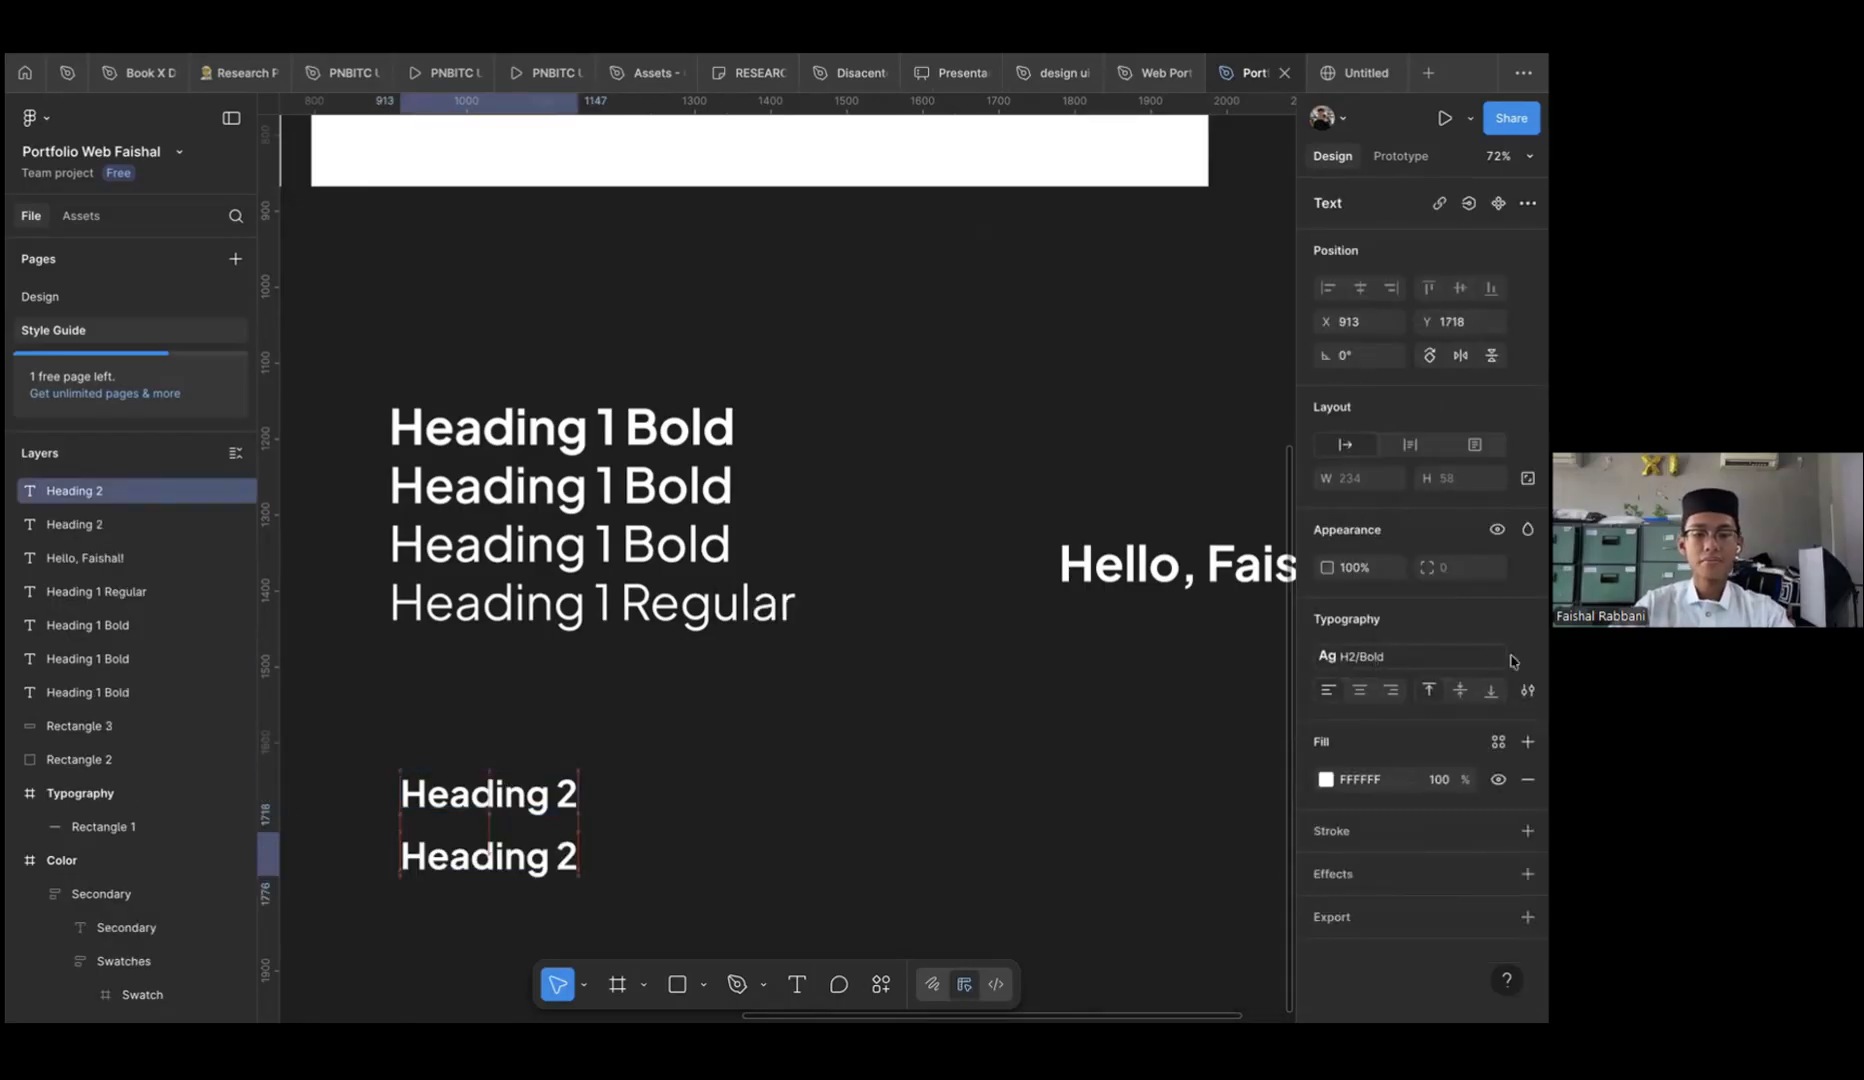
key(shift+Up)
key(shift+Up)
key(Up)
key(Up)
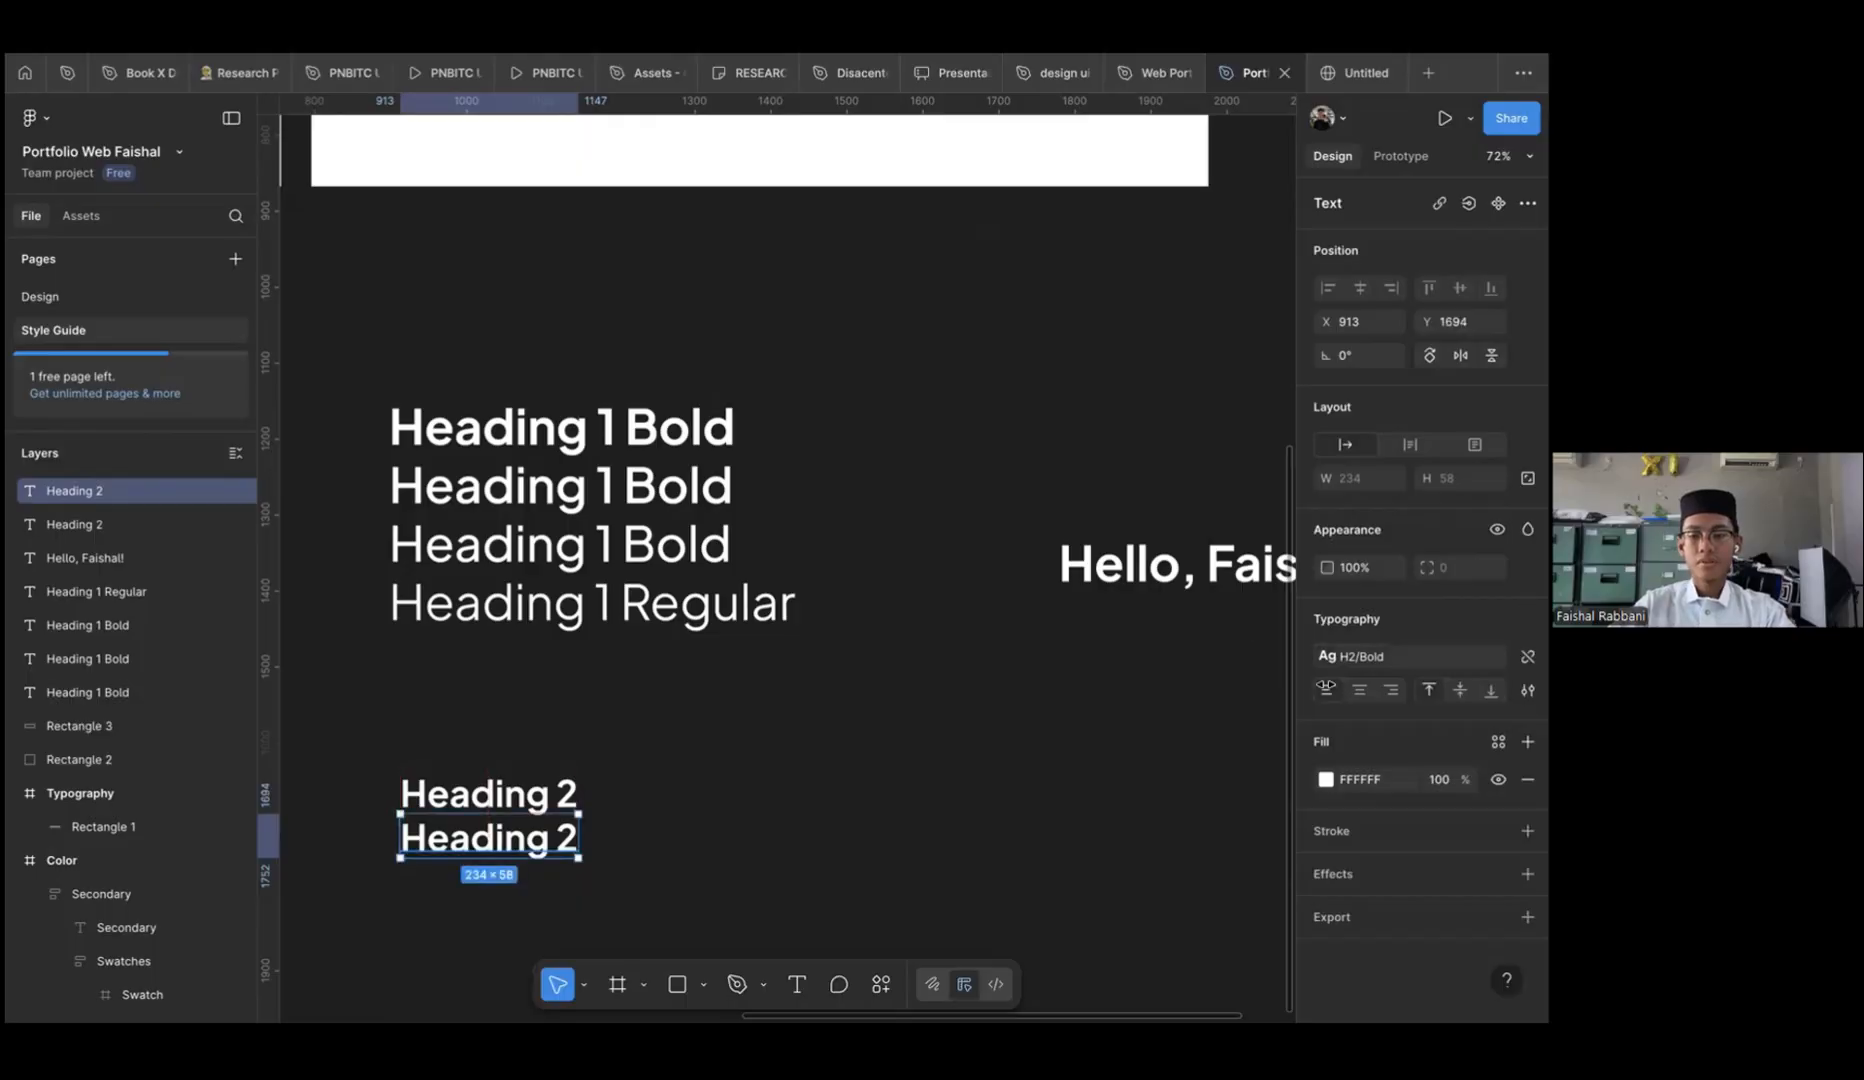
Detach the lower Heading 2 text from its style, set it to SemiBold, and create the text style H2/Semibold from it
click(1527, 657)
click(1527, 619)
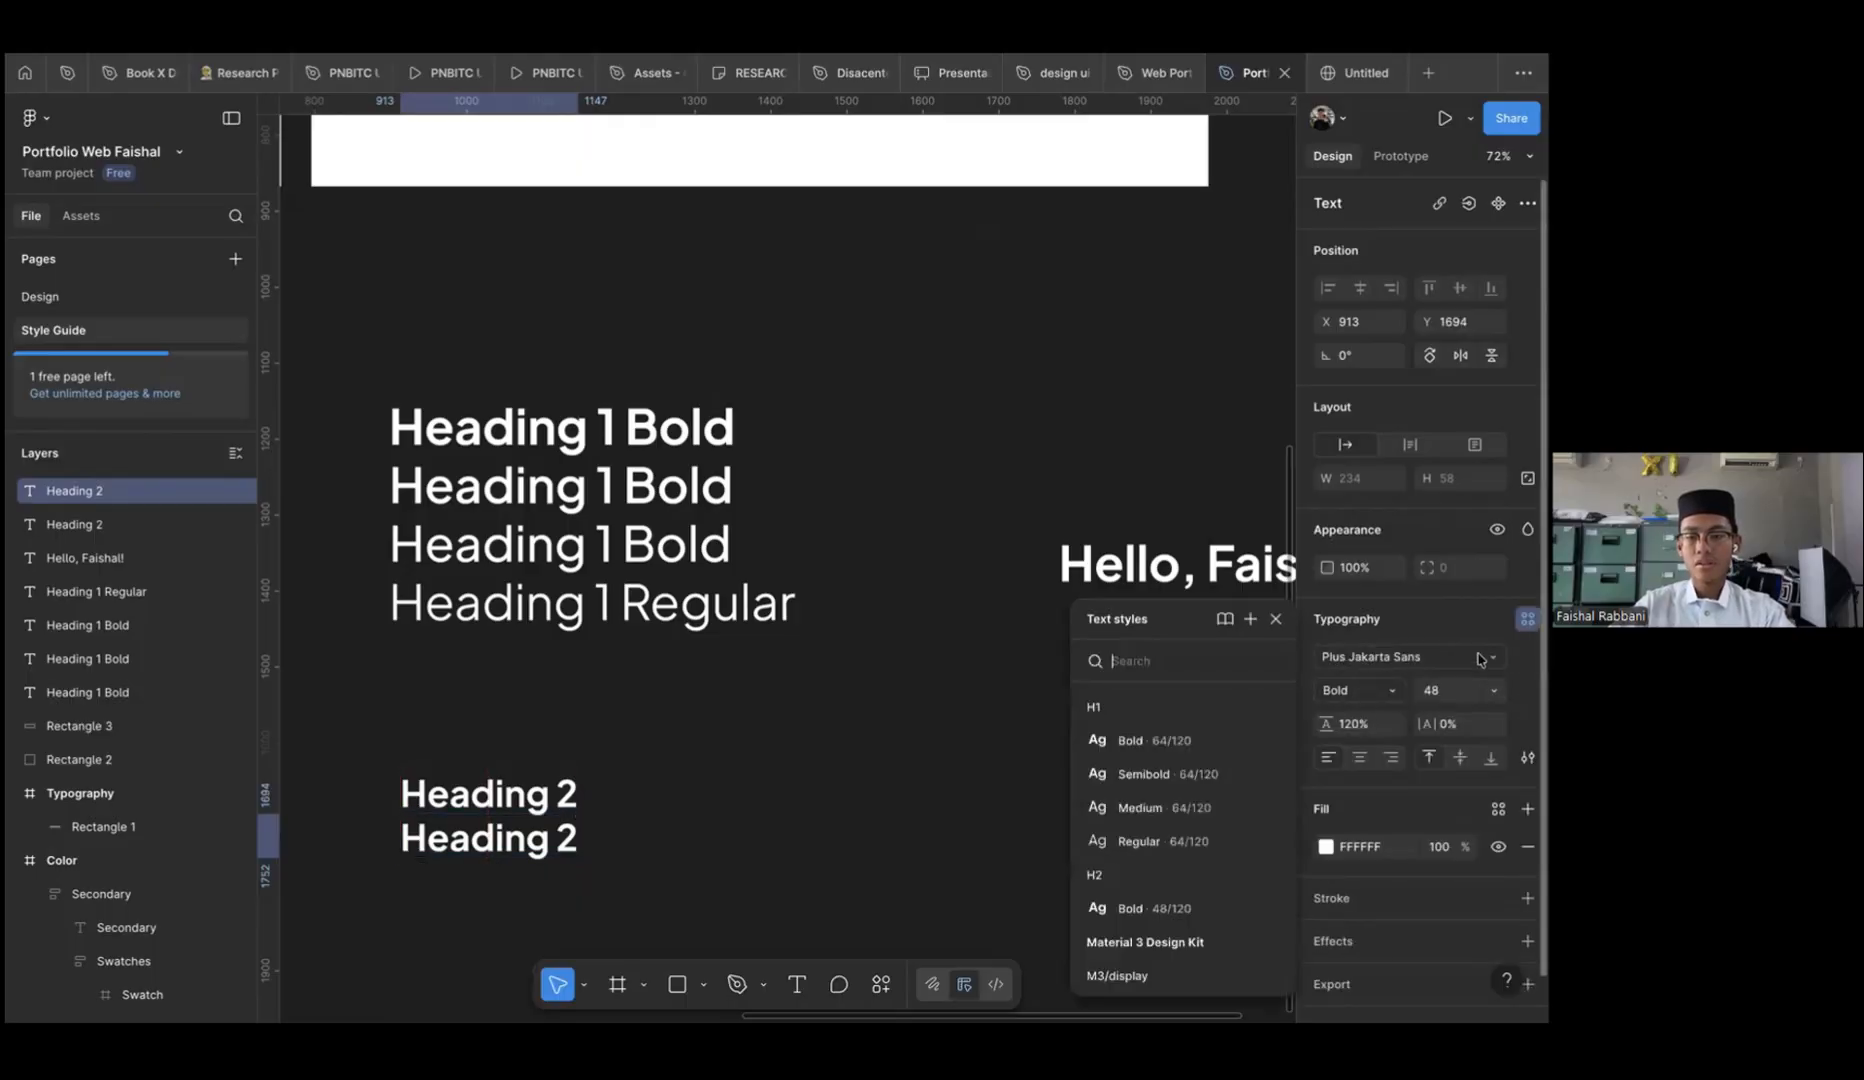
click(1252, 632)
click(1359, 690)
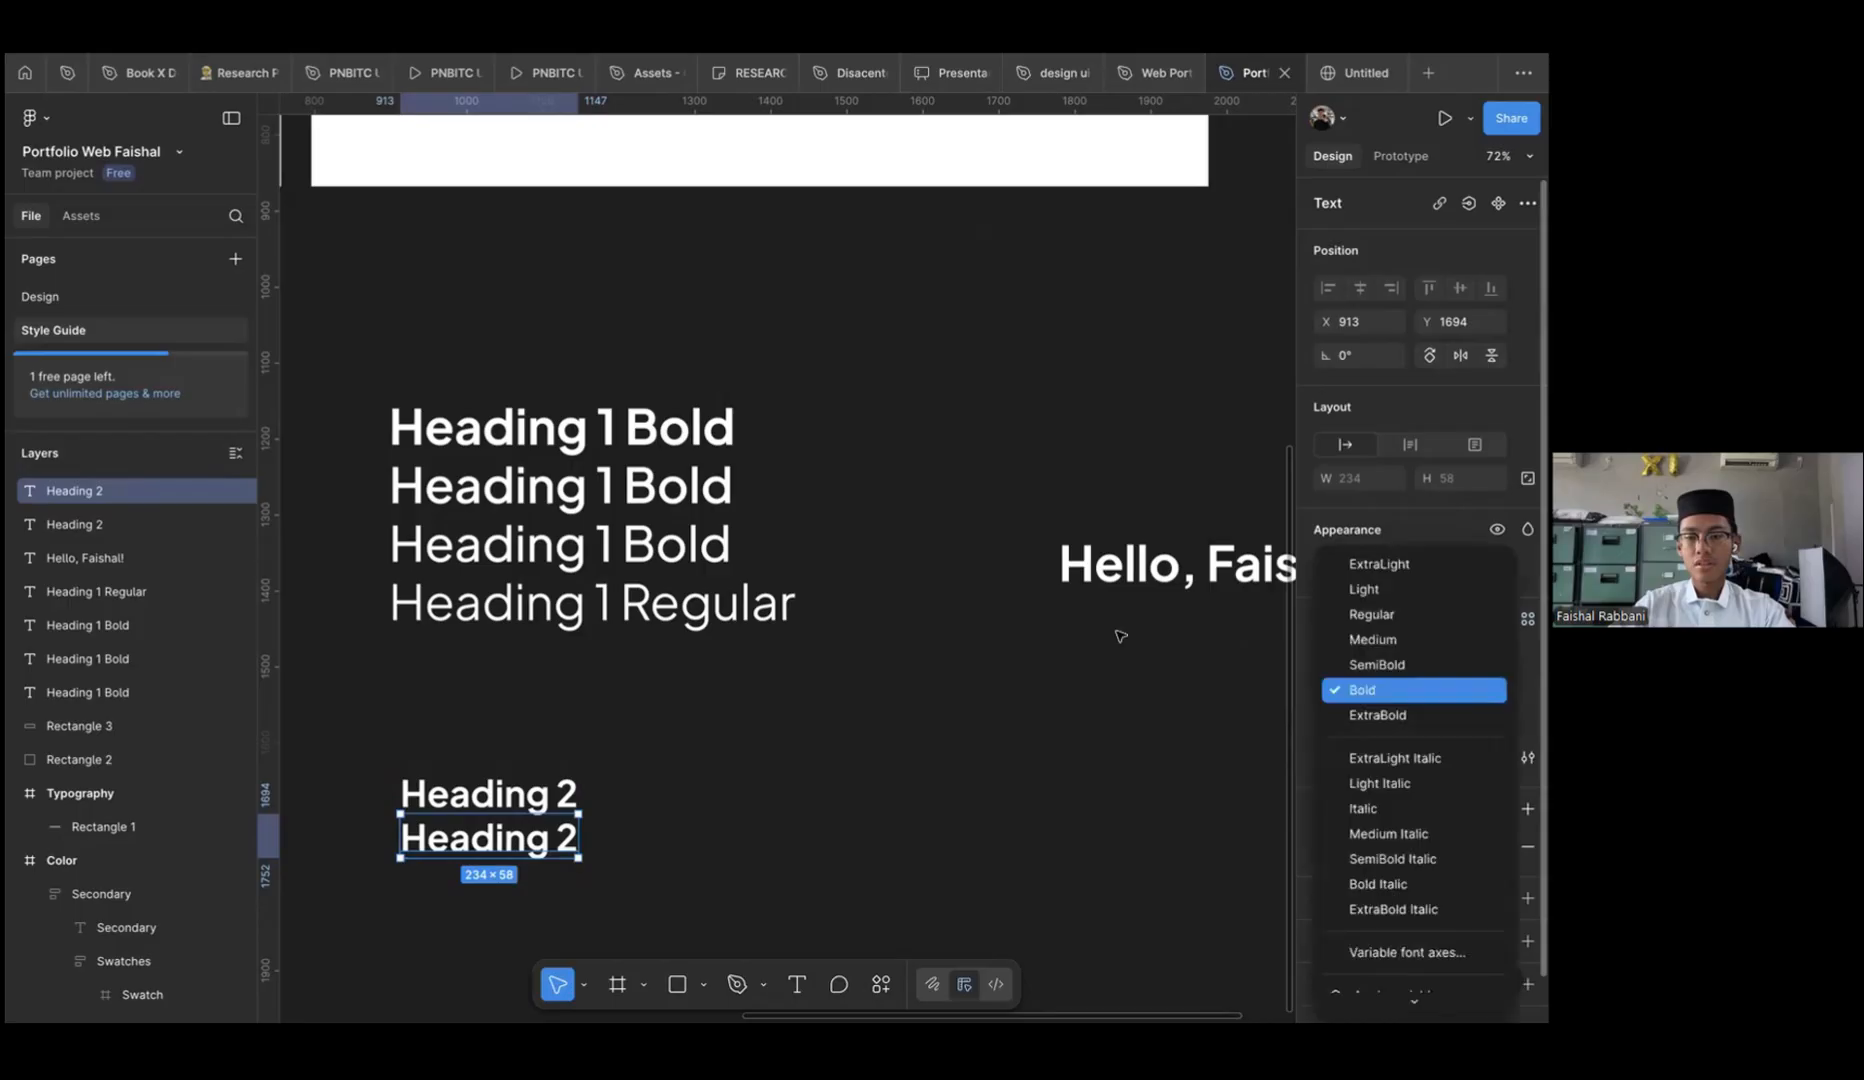
click(1372, 664)
click(1527, 619)
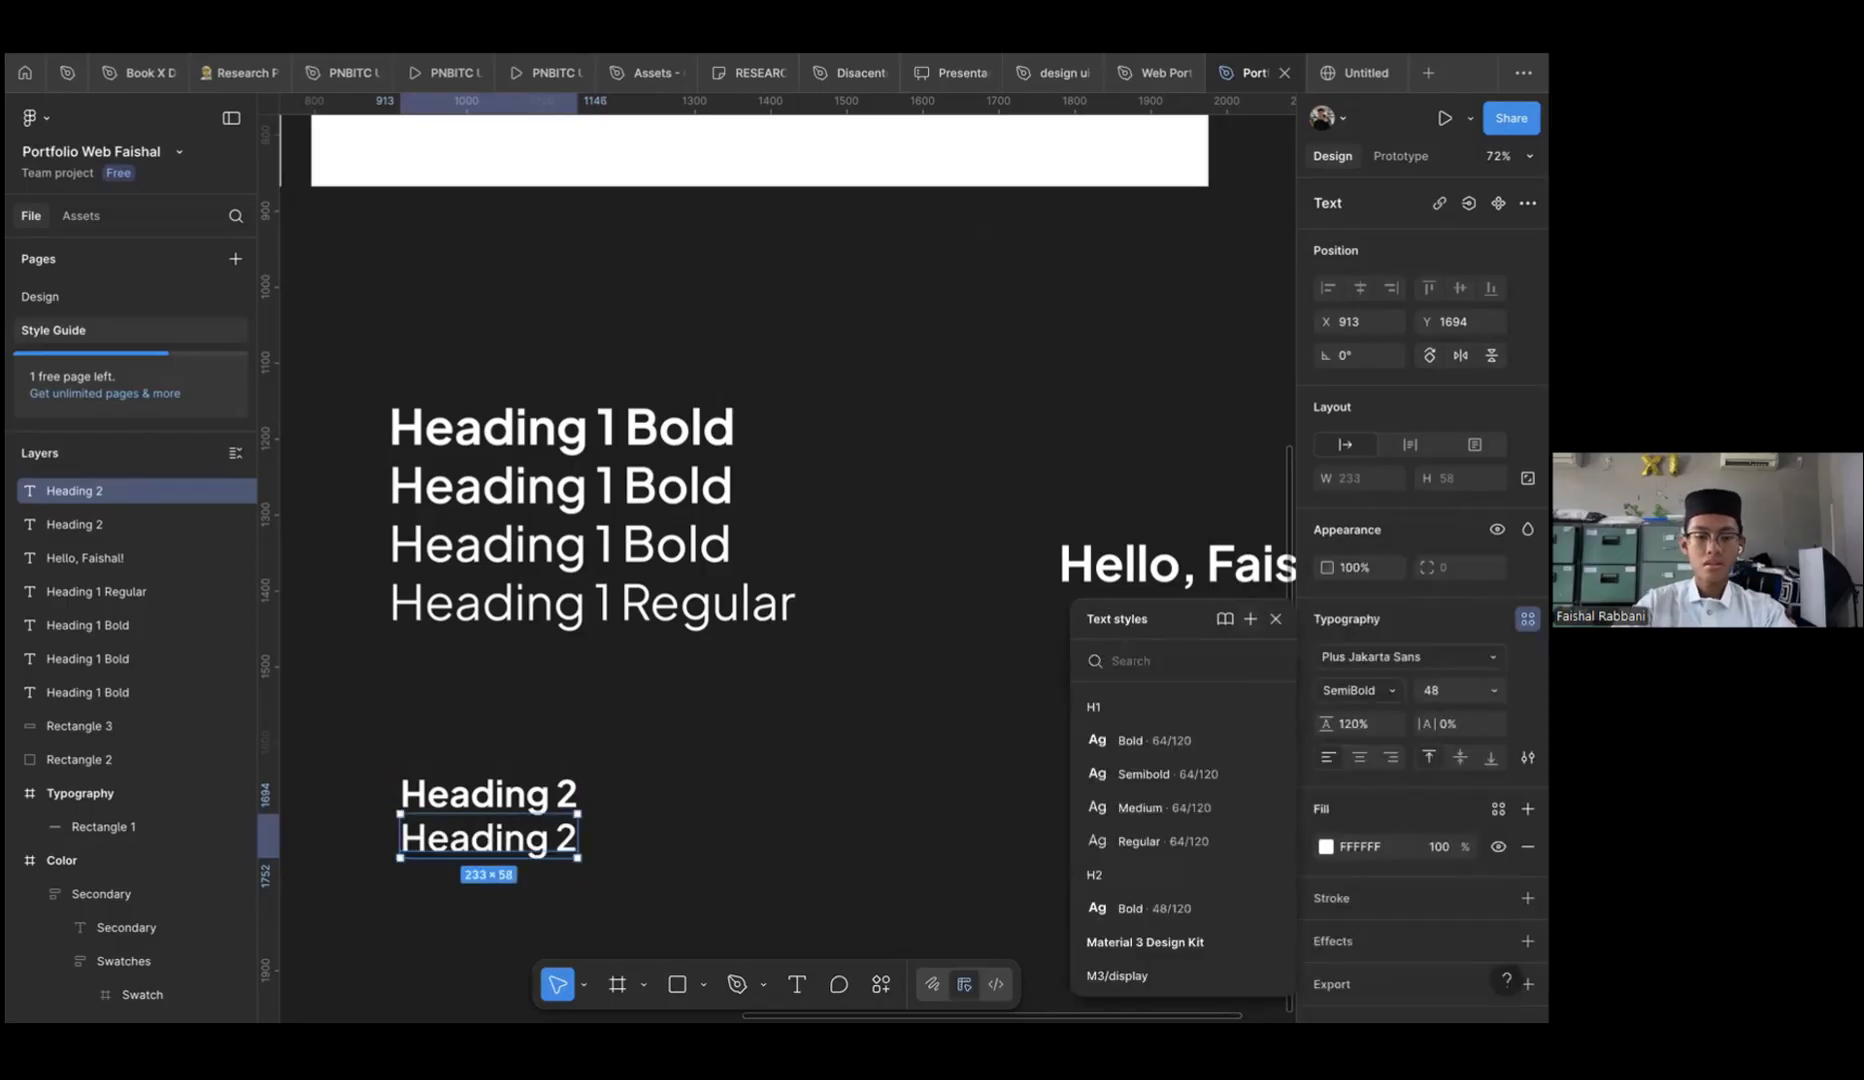
click(1250, 619)
text(H2/Semibold)
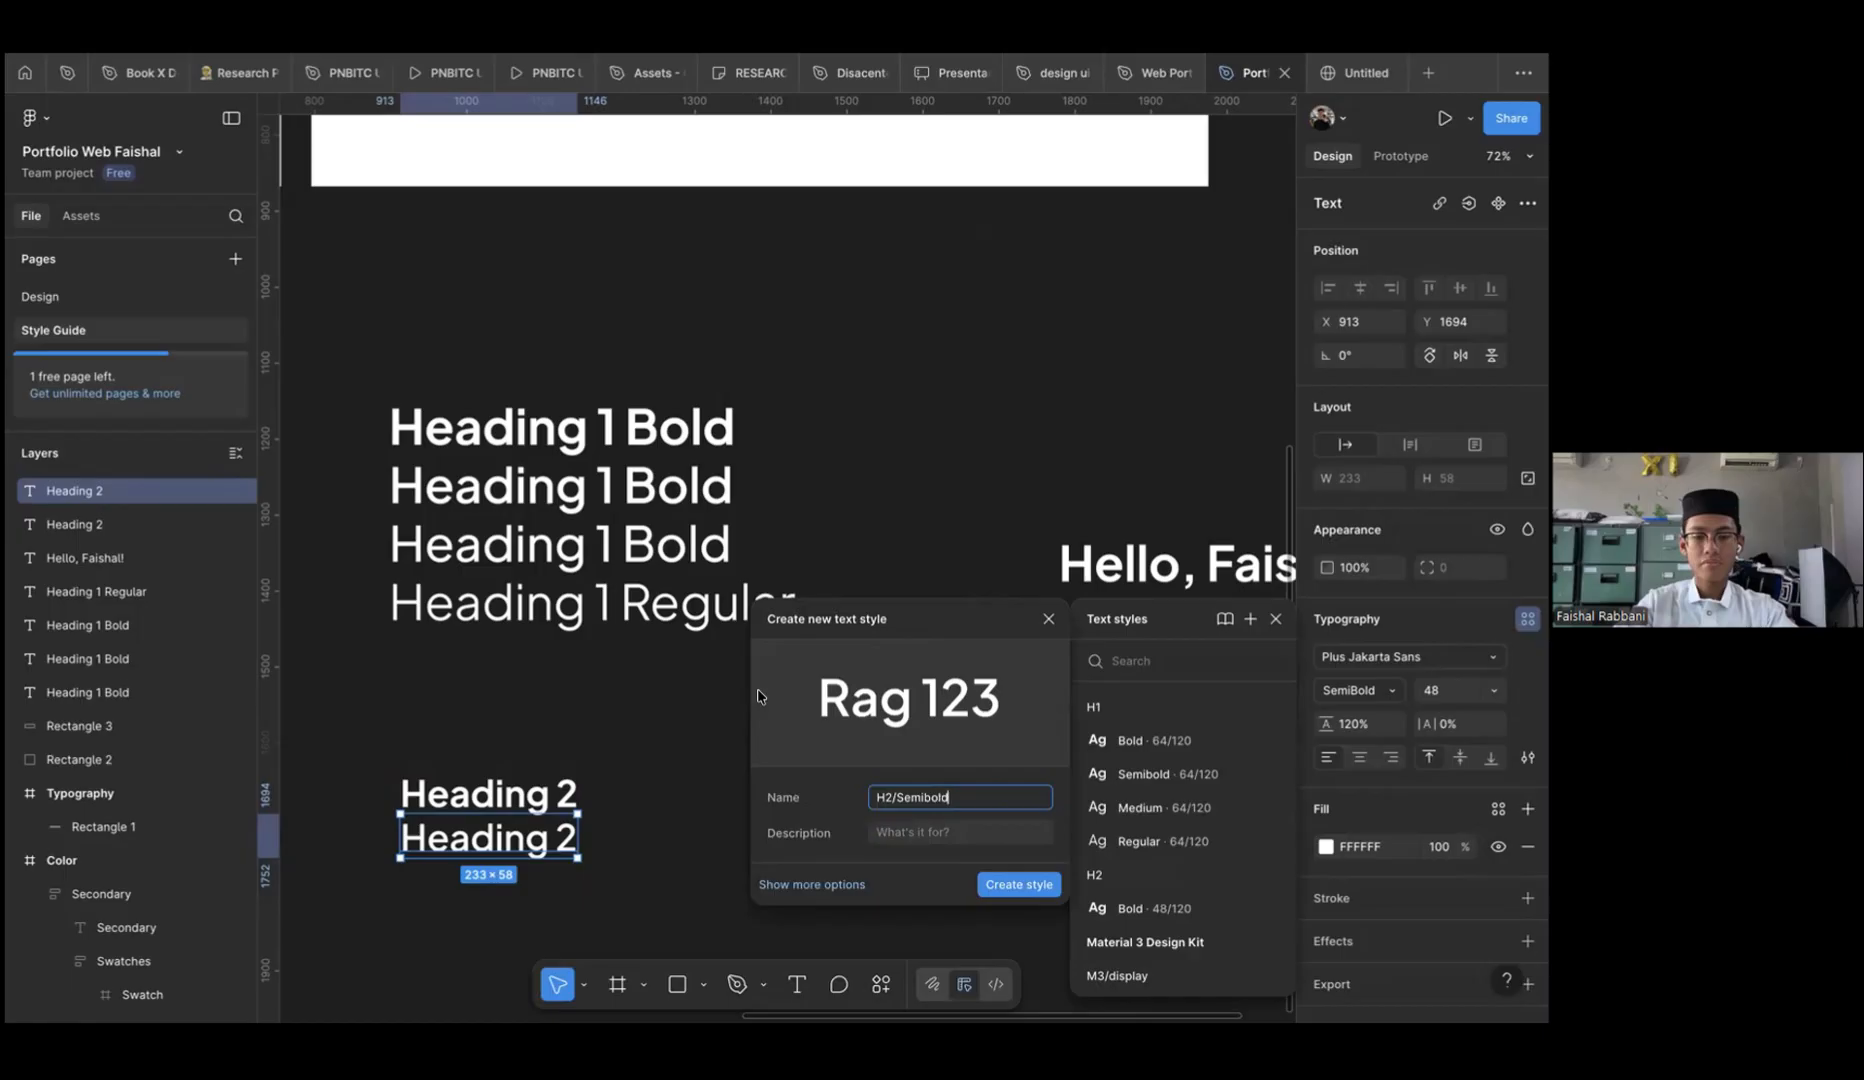
key(Return)
click(1221, 845)
Try the H2/Bold text style on the greeting text, then return it to H1/Bold and deselect it
scroll(1236, 799, right, 4)
scroll(1236, 799, up, 1)
click(780, 662)
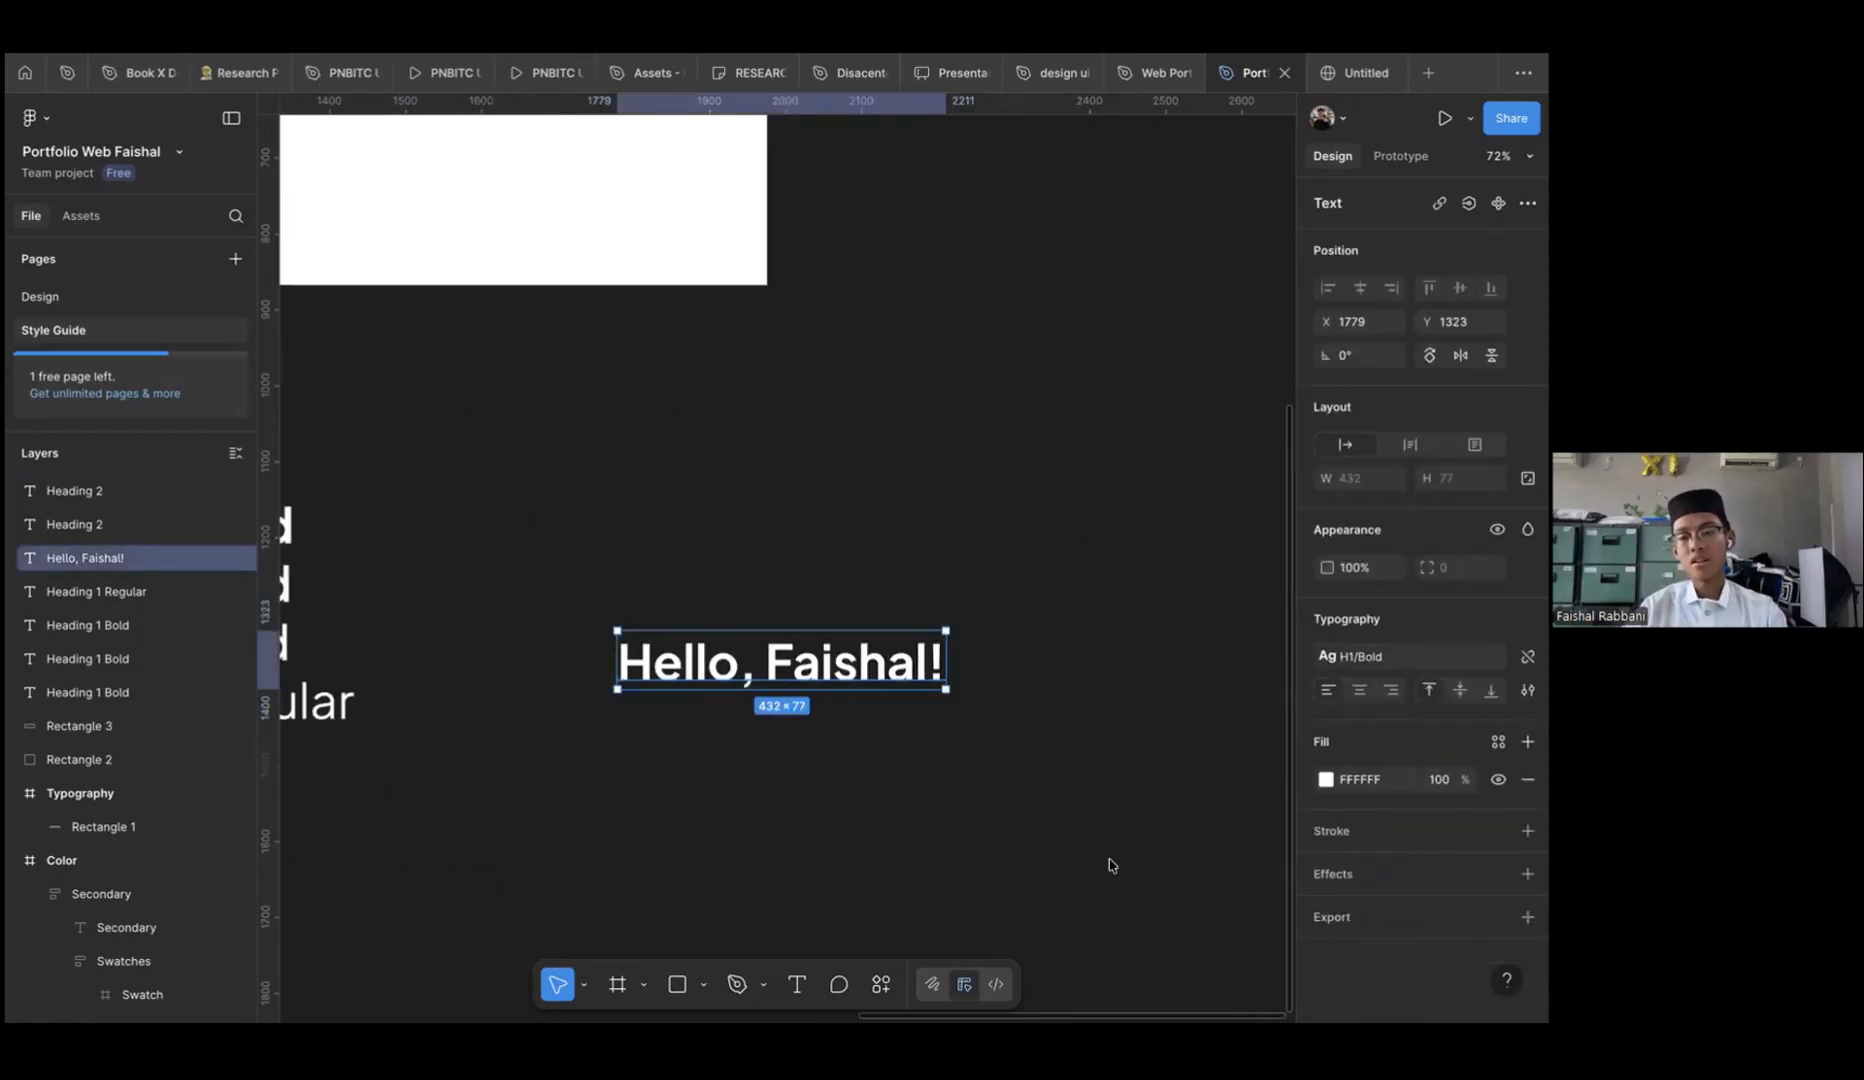
click(1360, 656)
scroll(1121, 806, down, 2)
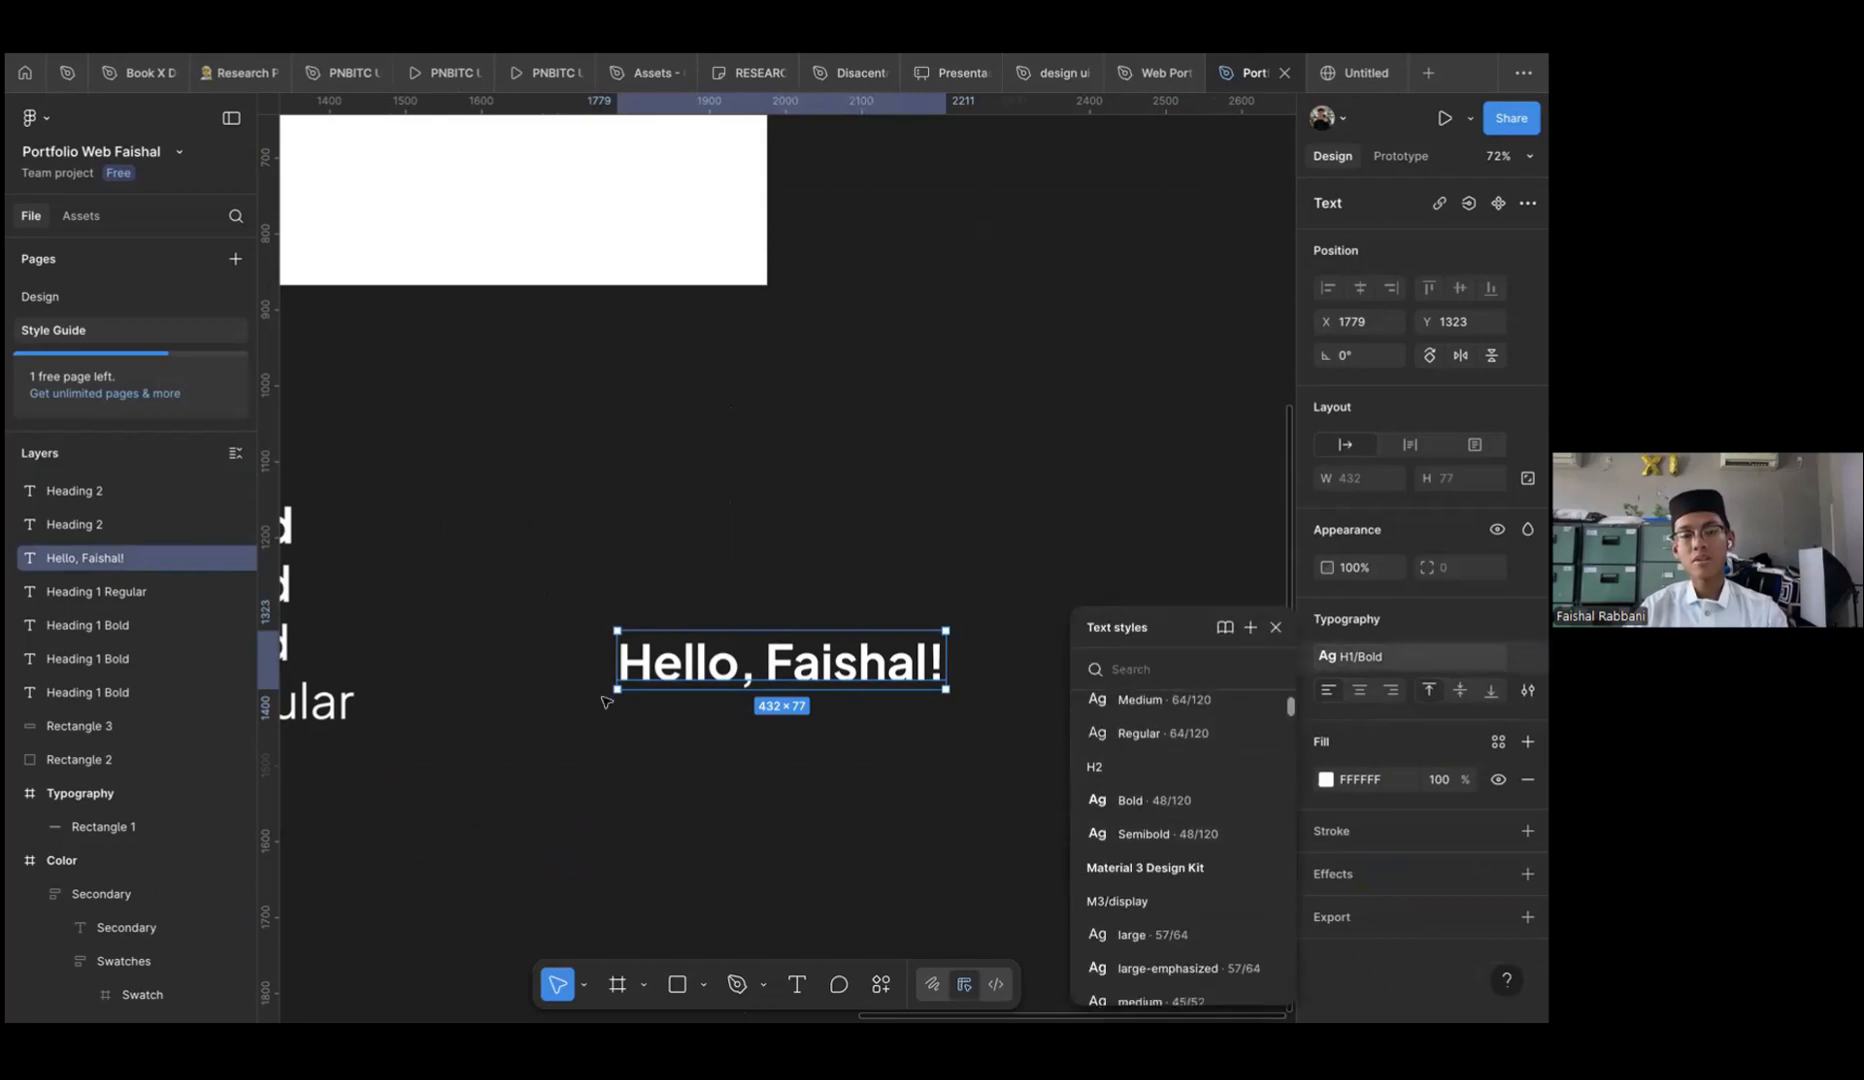
scroll(606, 703, left, 4)
scroll(606, 703, down, 2)
scroll(930, 717, right, 3)
scroll(930, 717, up, 2)
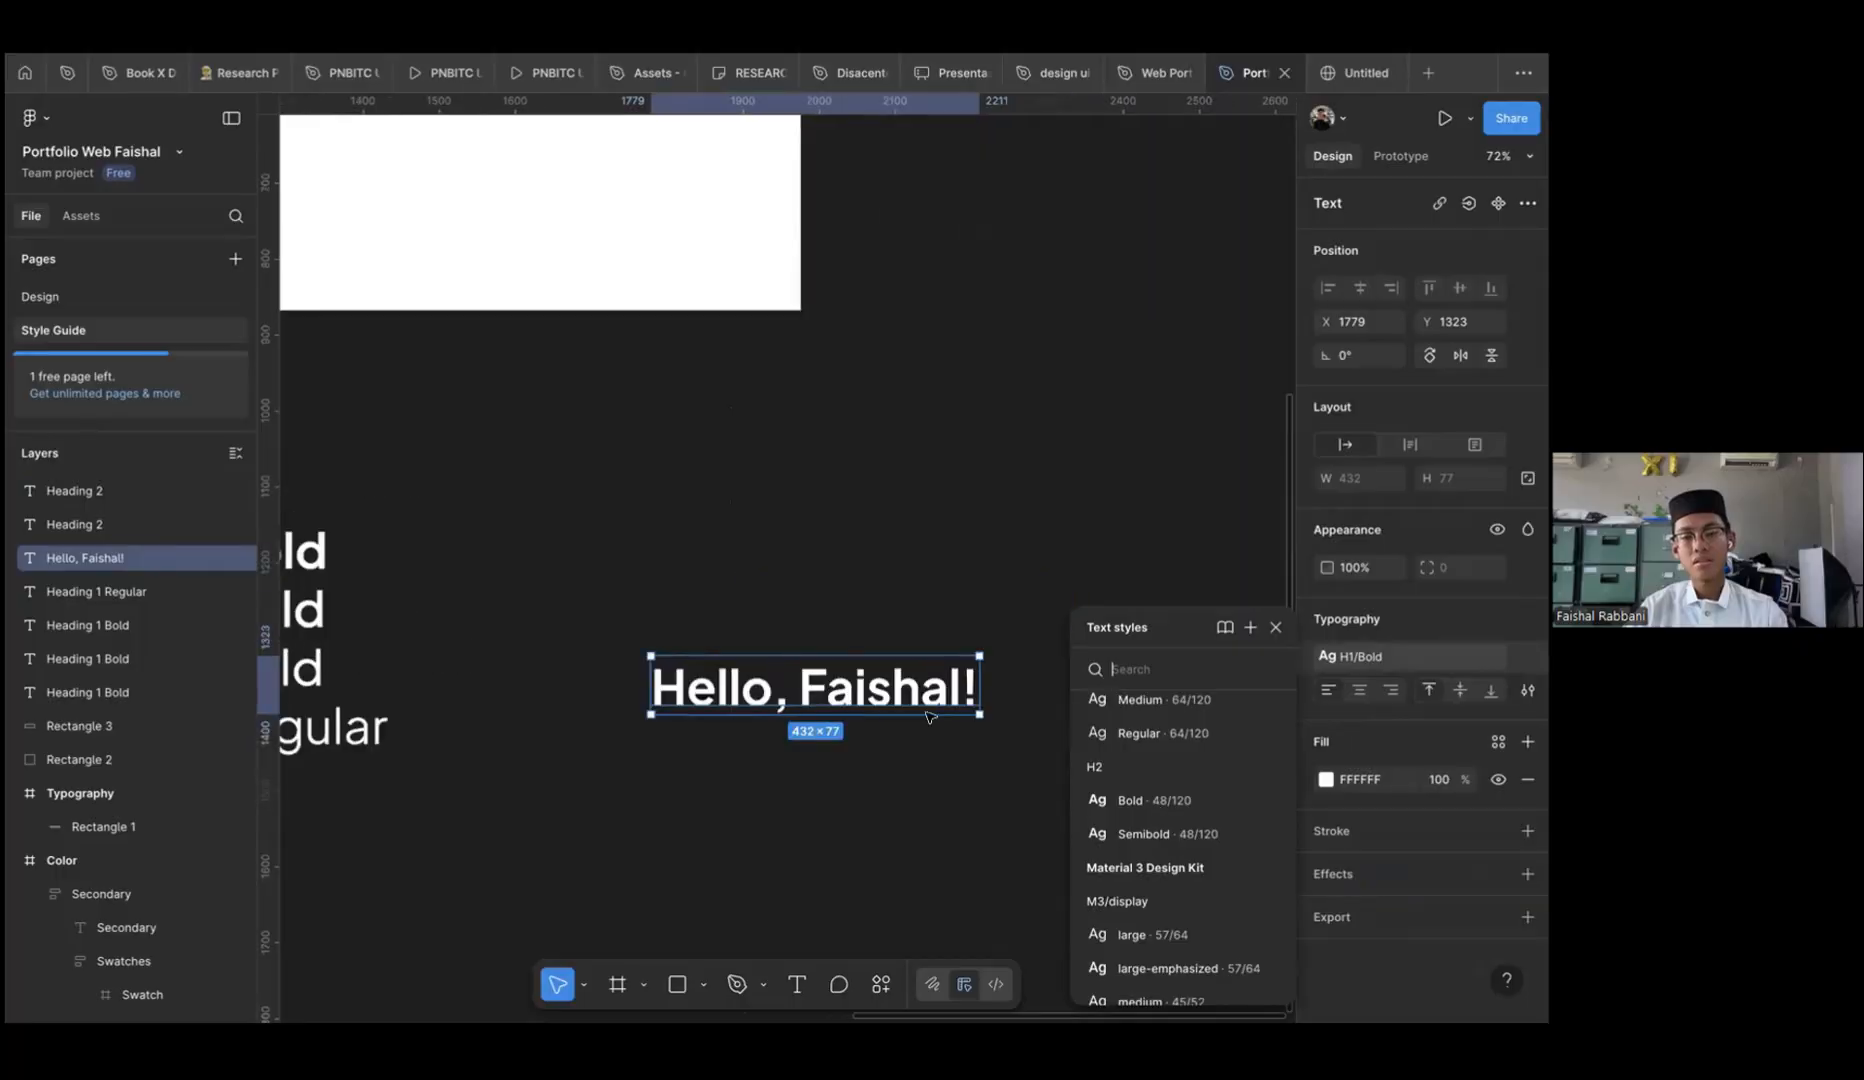
click(1150, 800)
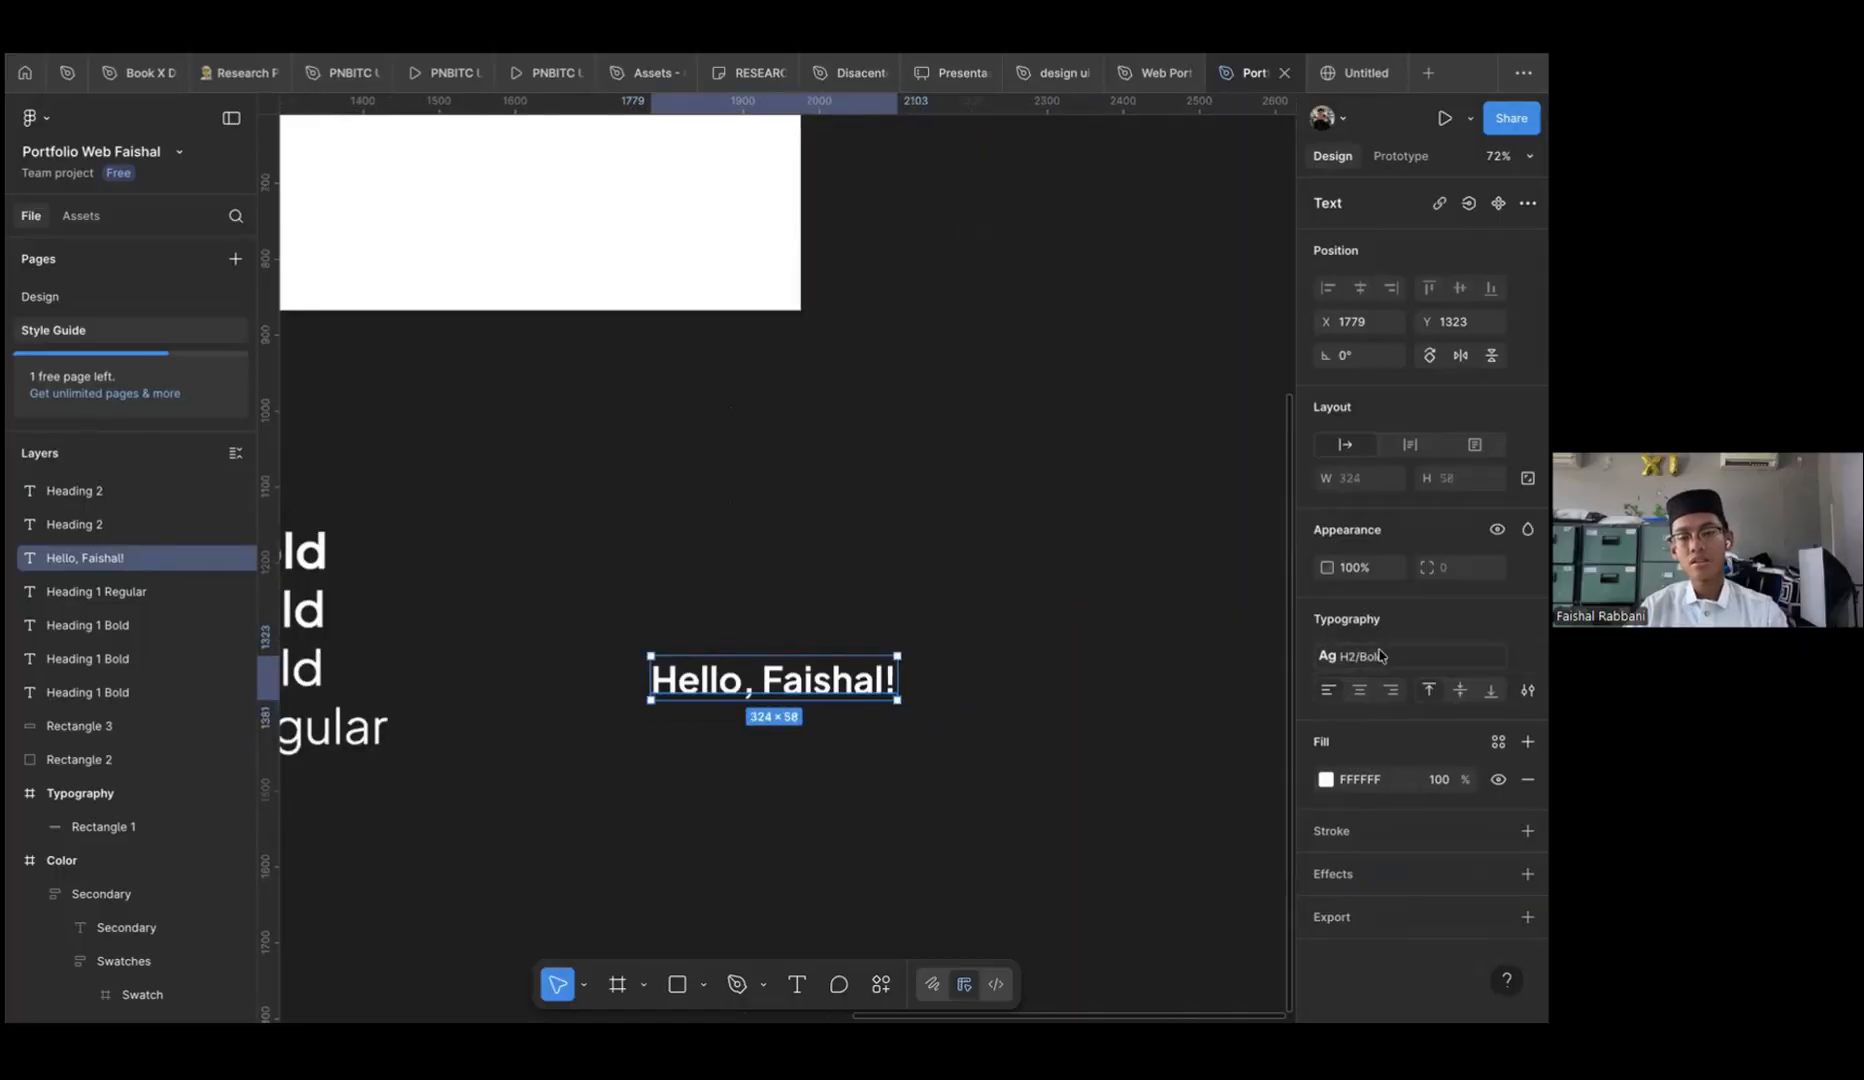
click(1380, 656)
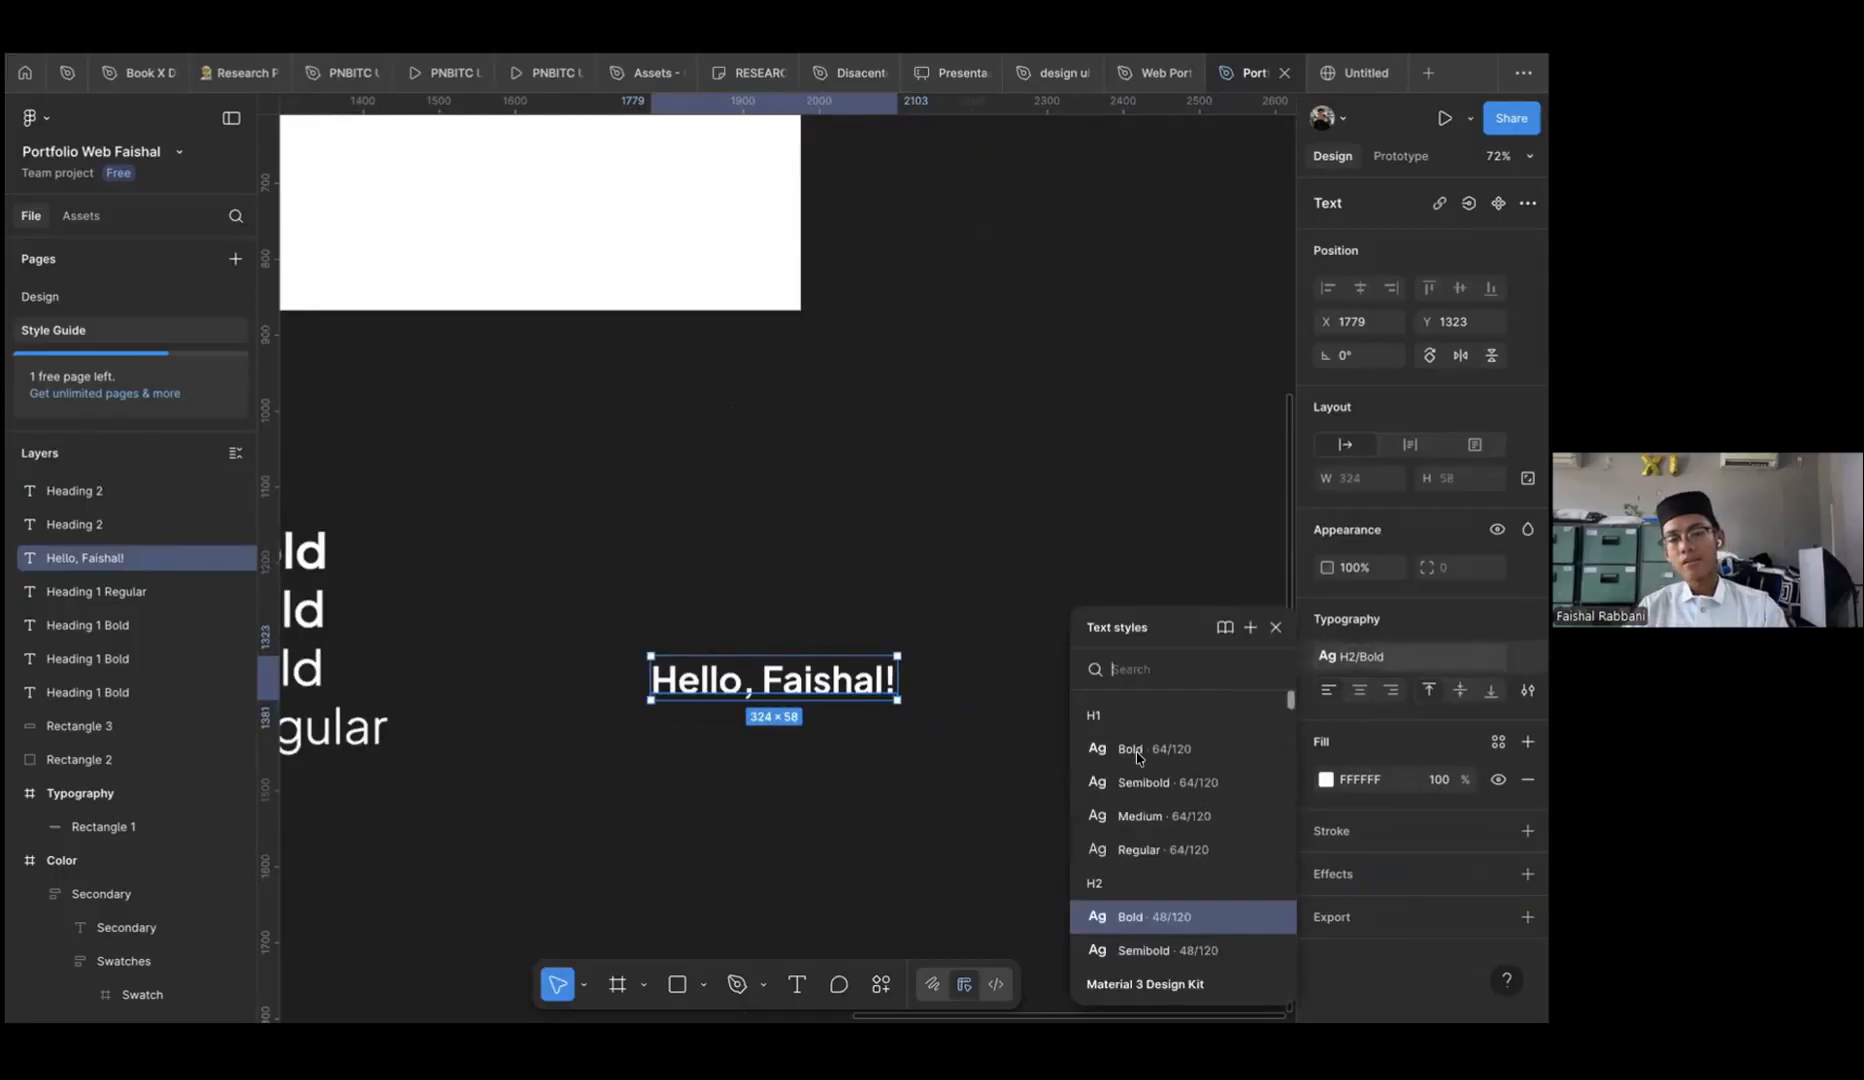
click(1137, 752)
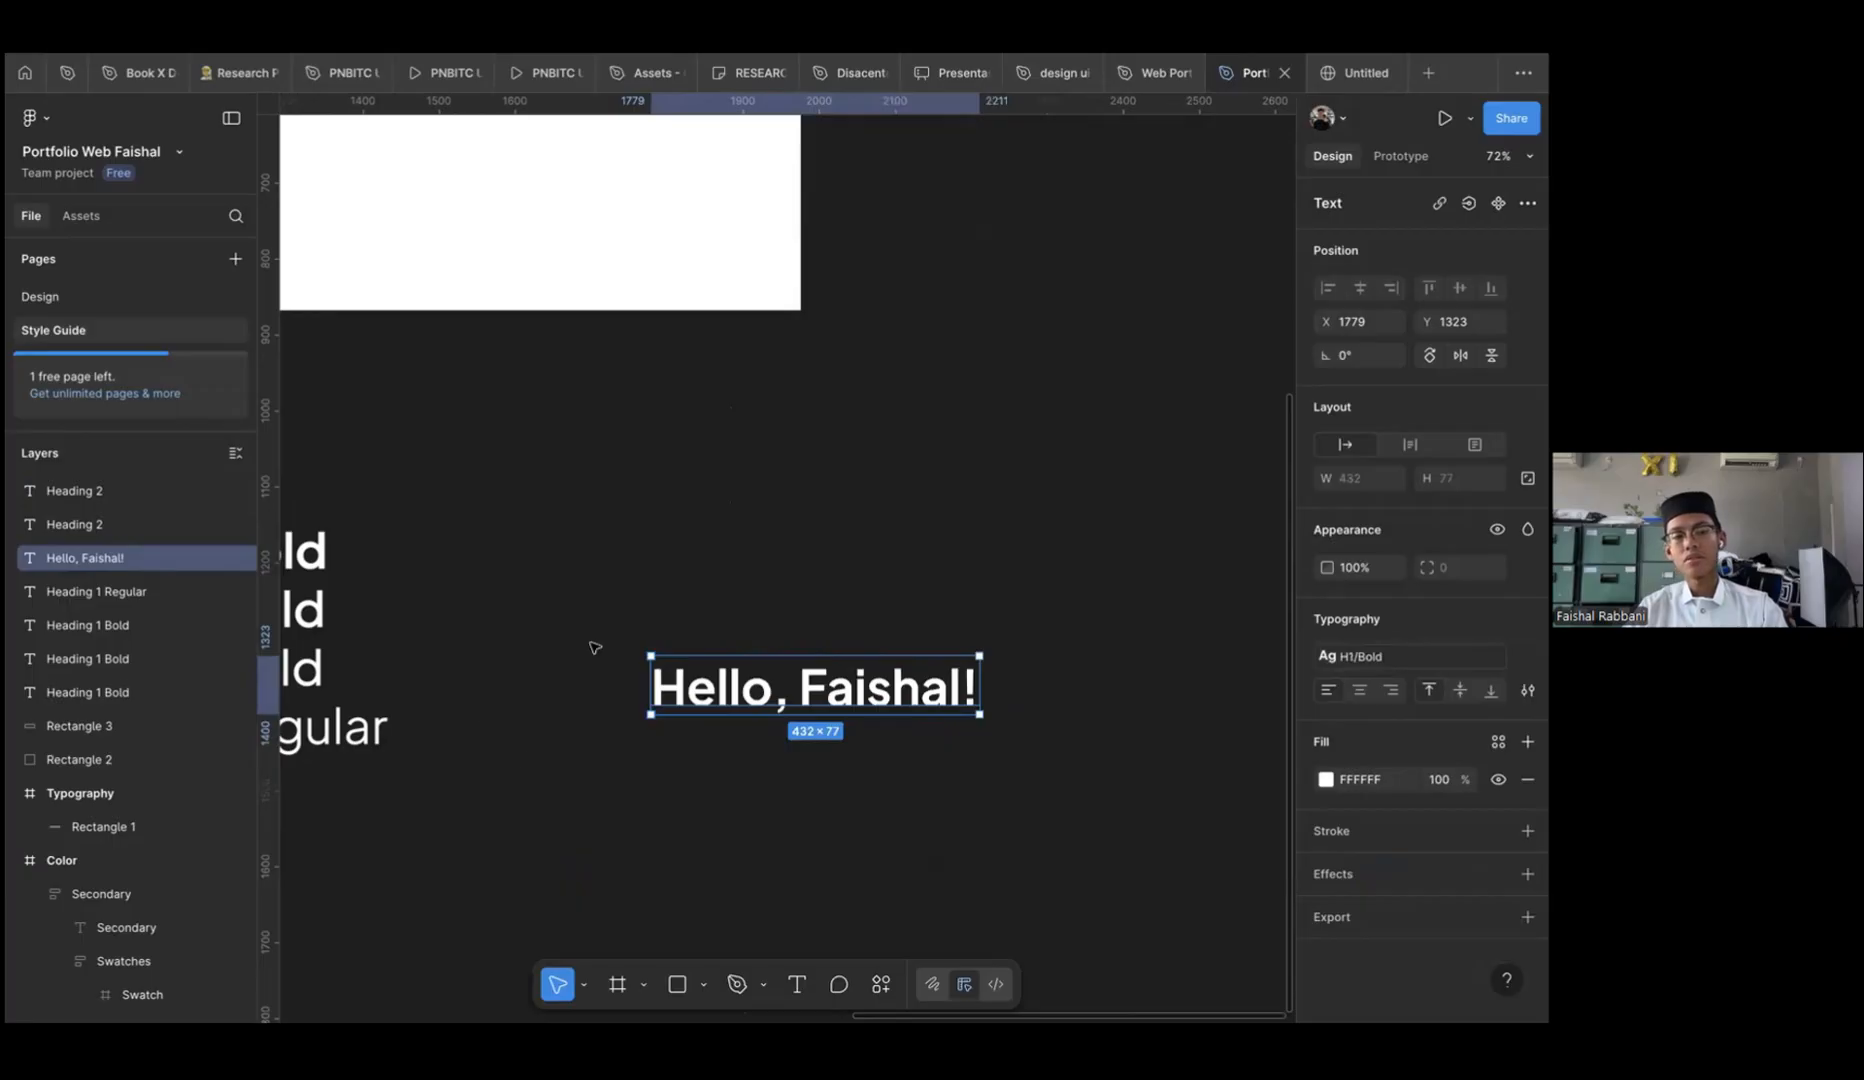
scroll(595, 648, left, 5)
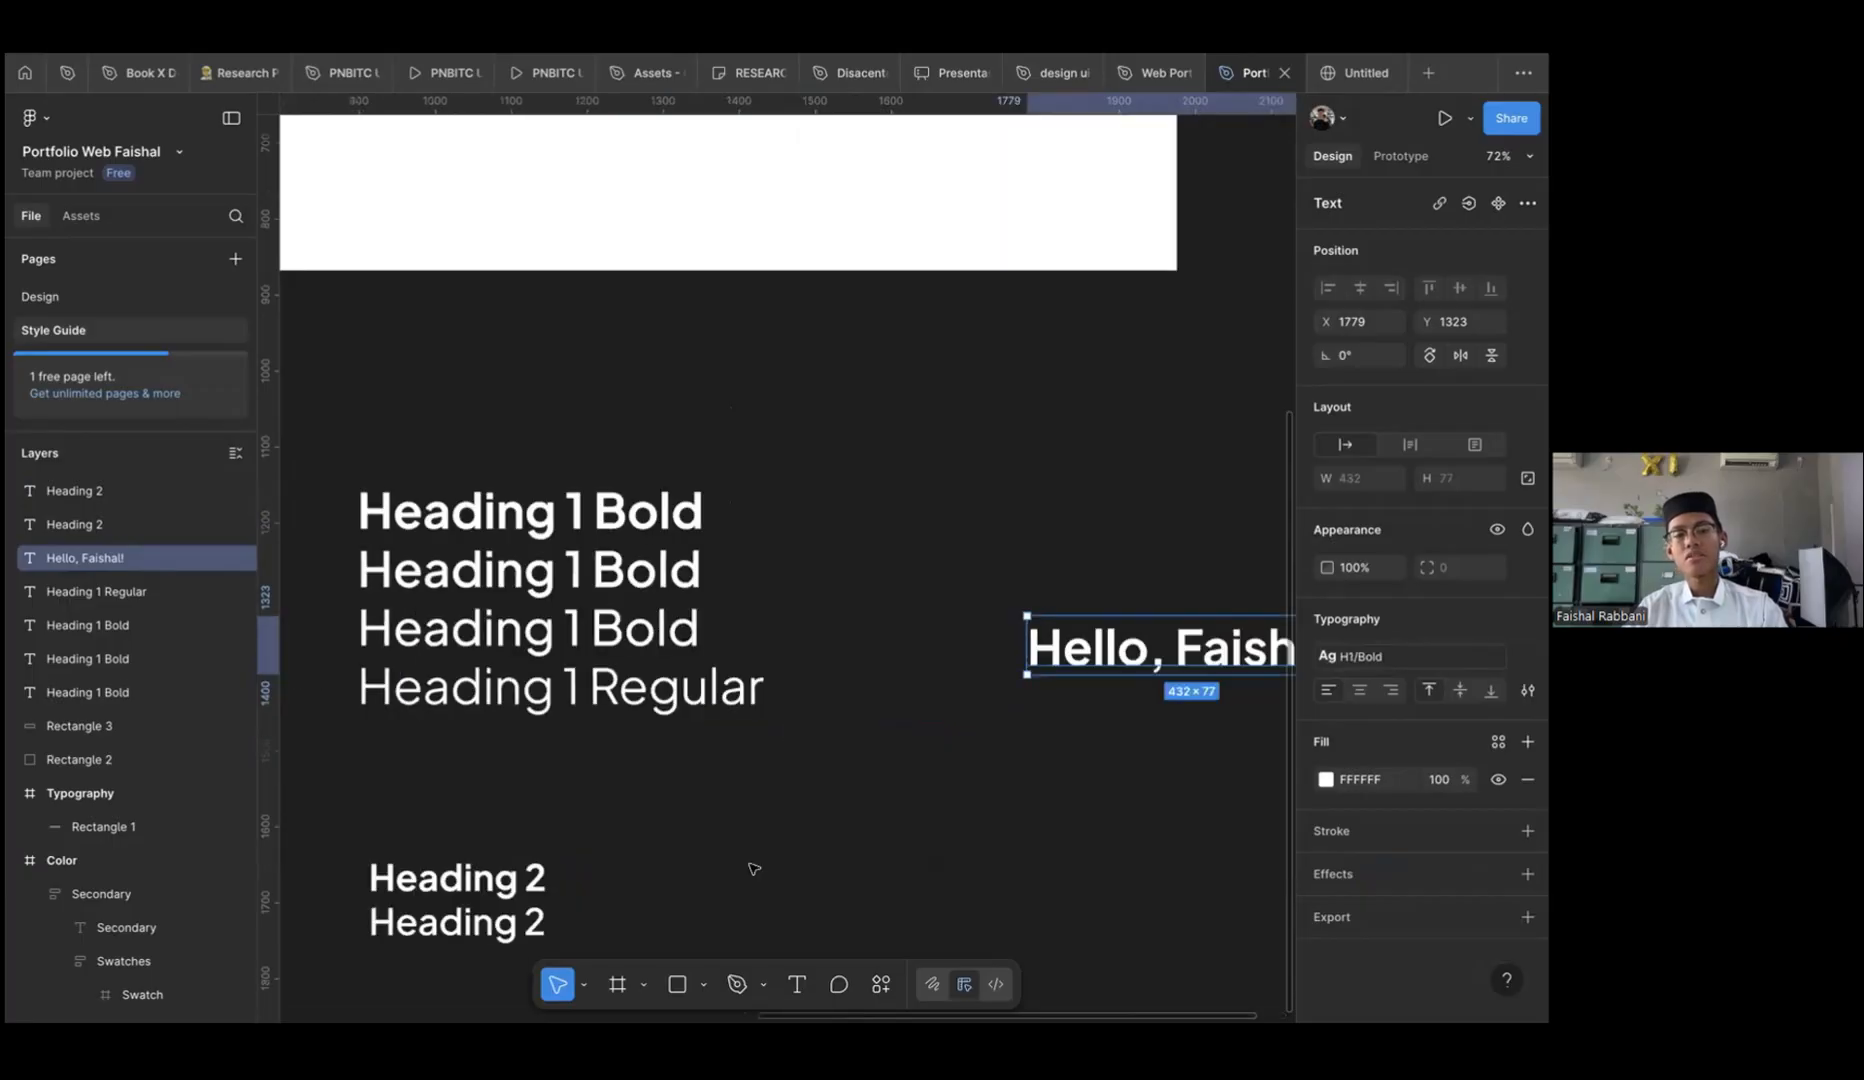
click(777, 777)
scroll(590, 251, down, 5)
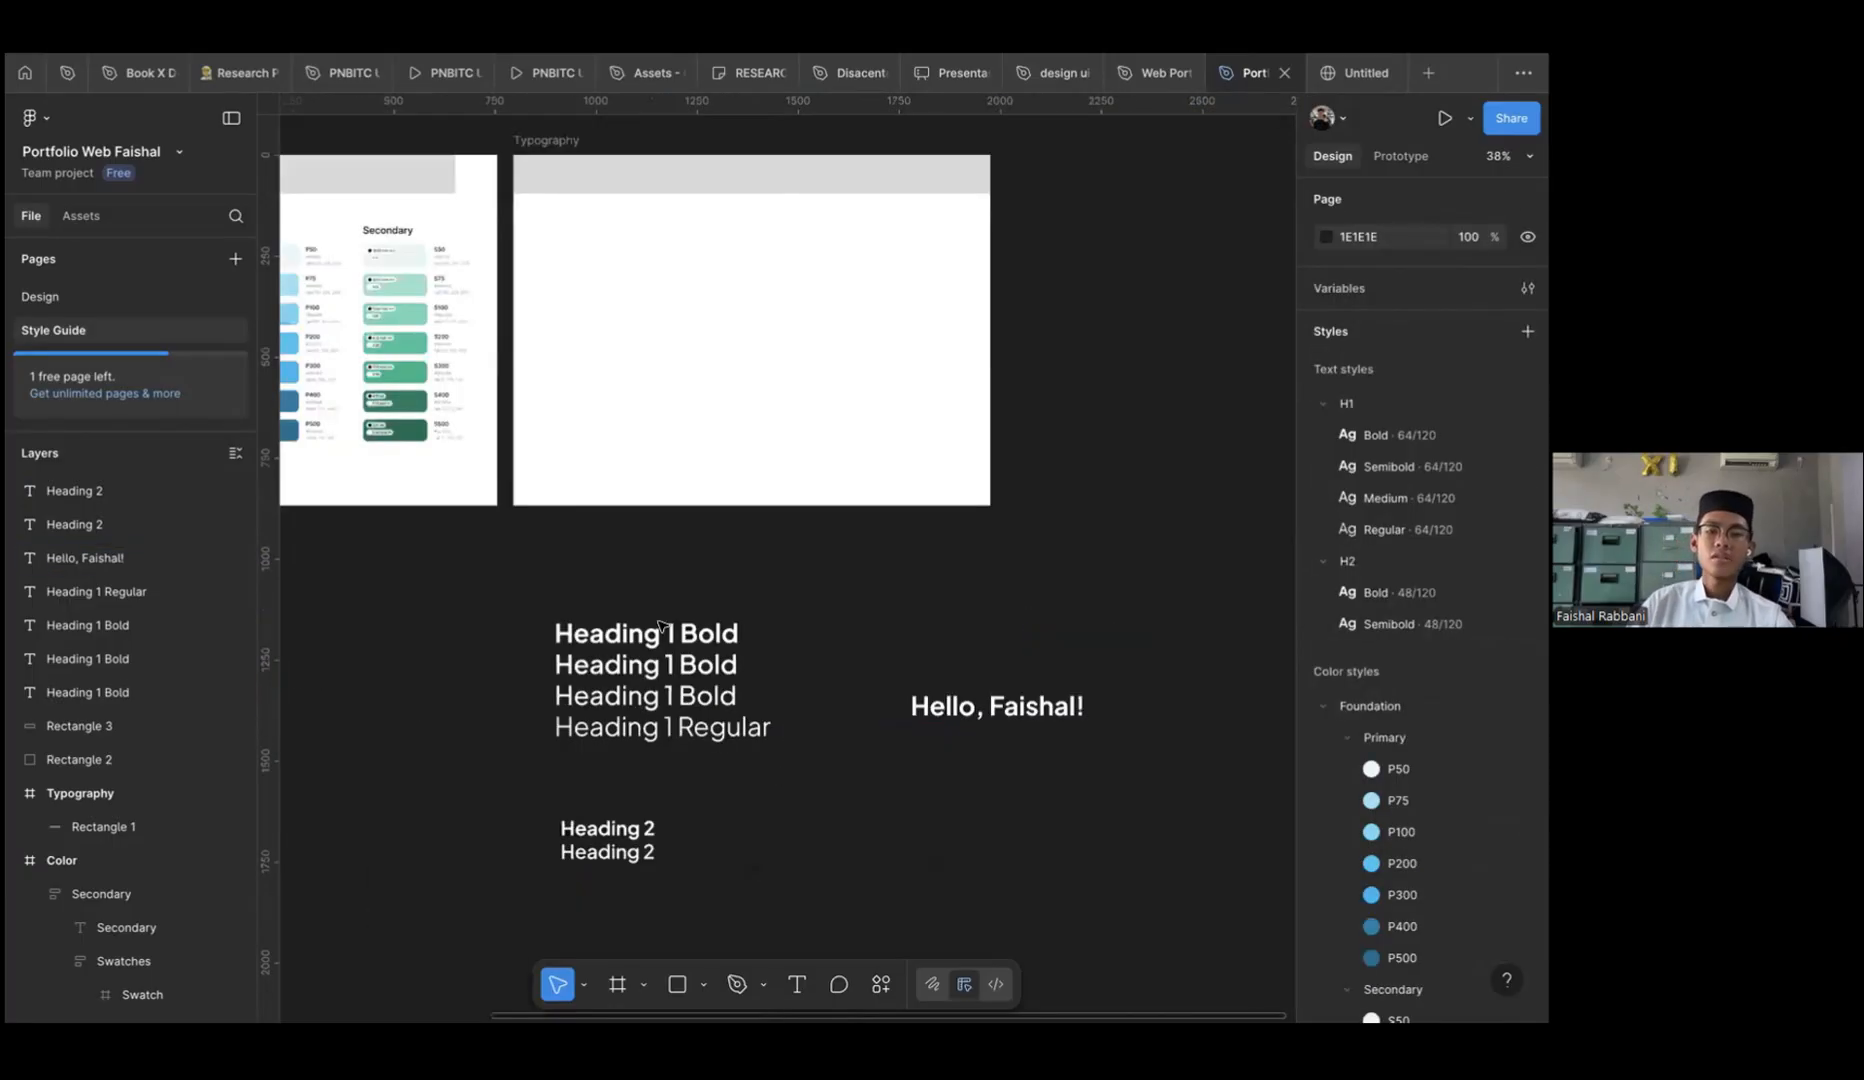
scroll(877, 829, down, 3)
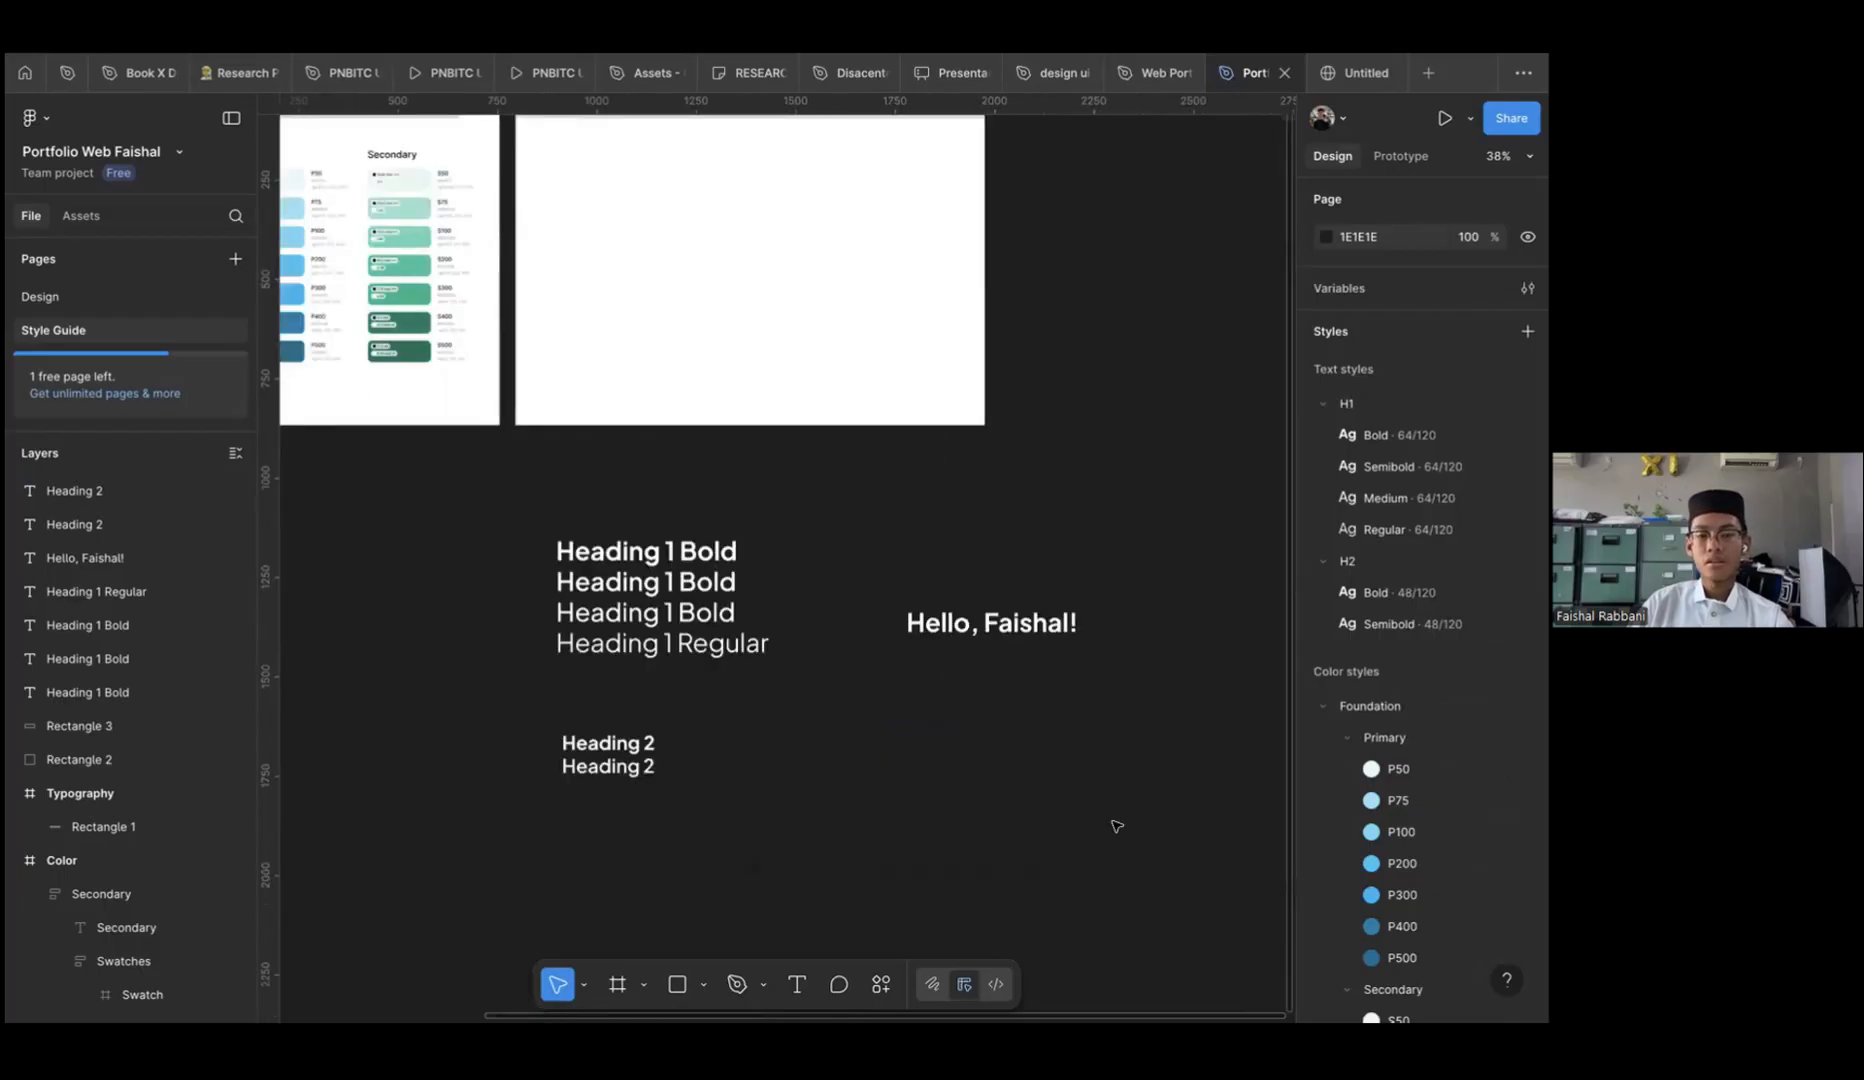
drag(521, 515, 976, 851)
click(1238, 803)
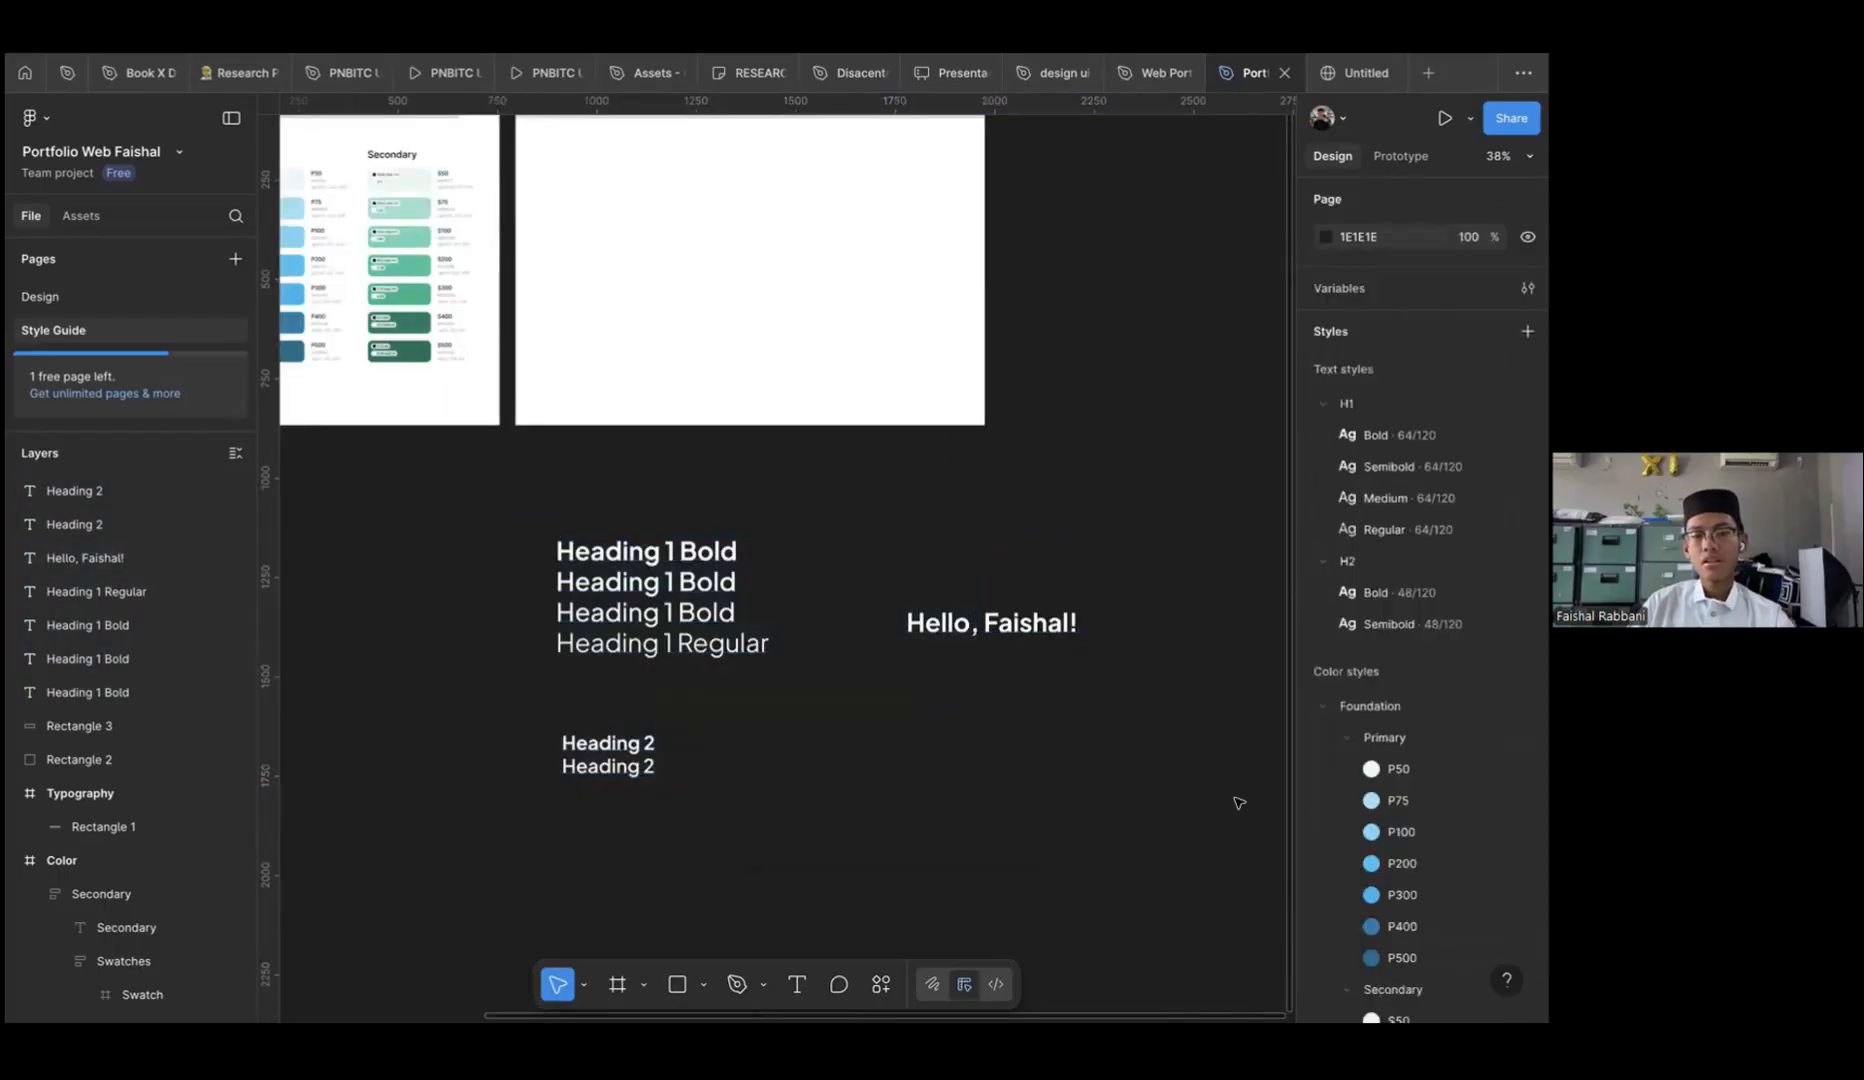
scroll(790, 736, up, 3)
scroll(790, 736, right, 3)
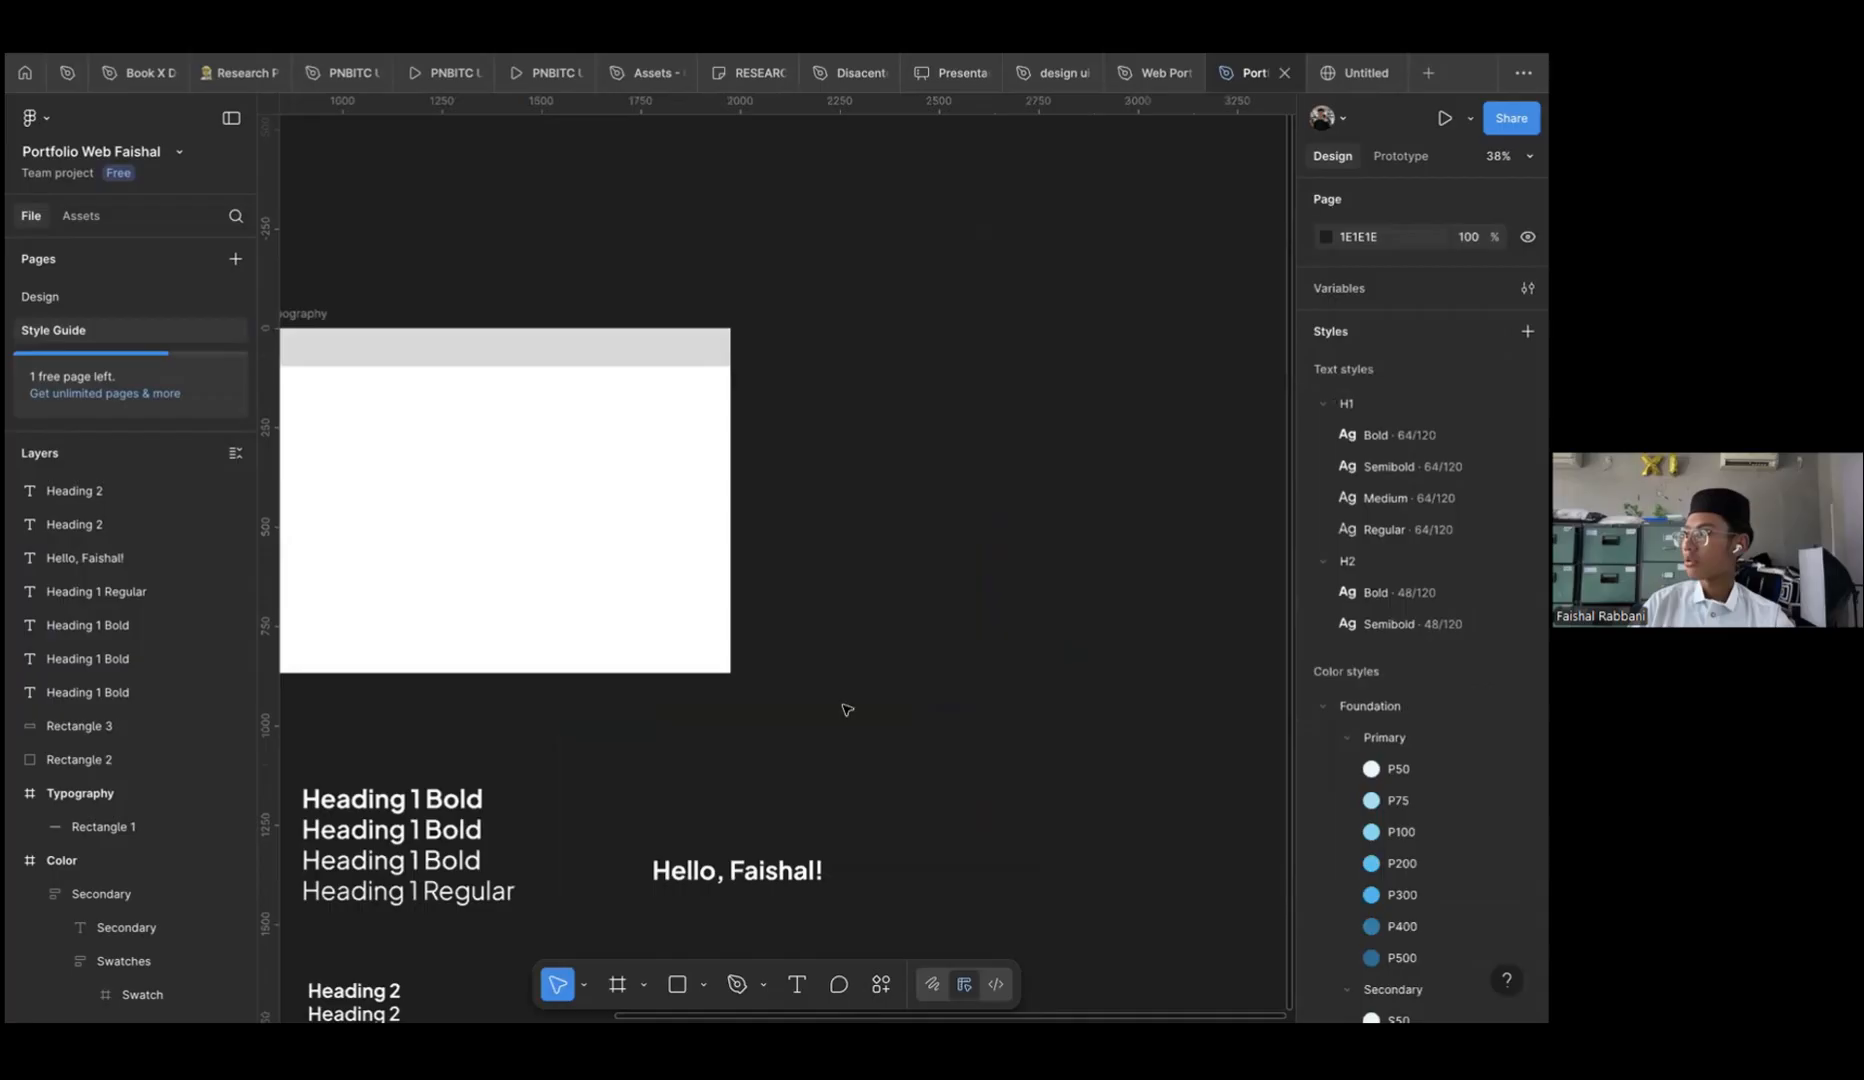
scroll(876, 728, right, 1)
scroll(876, 728, up, 1)
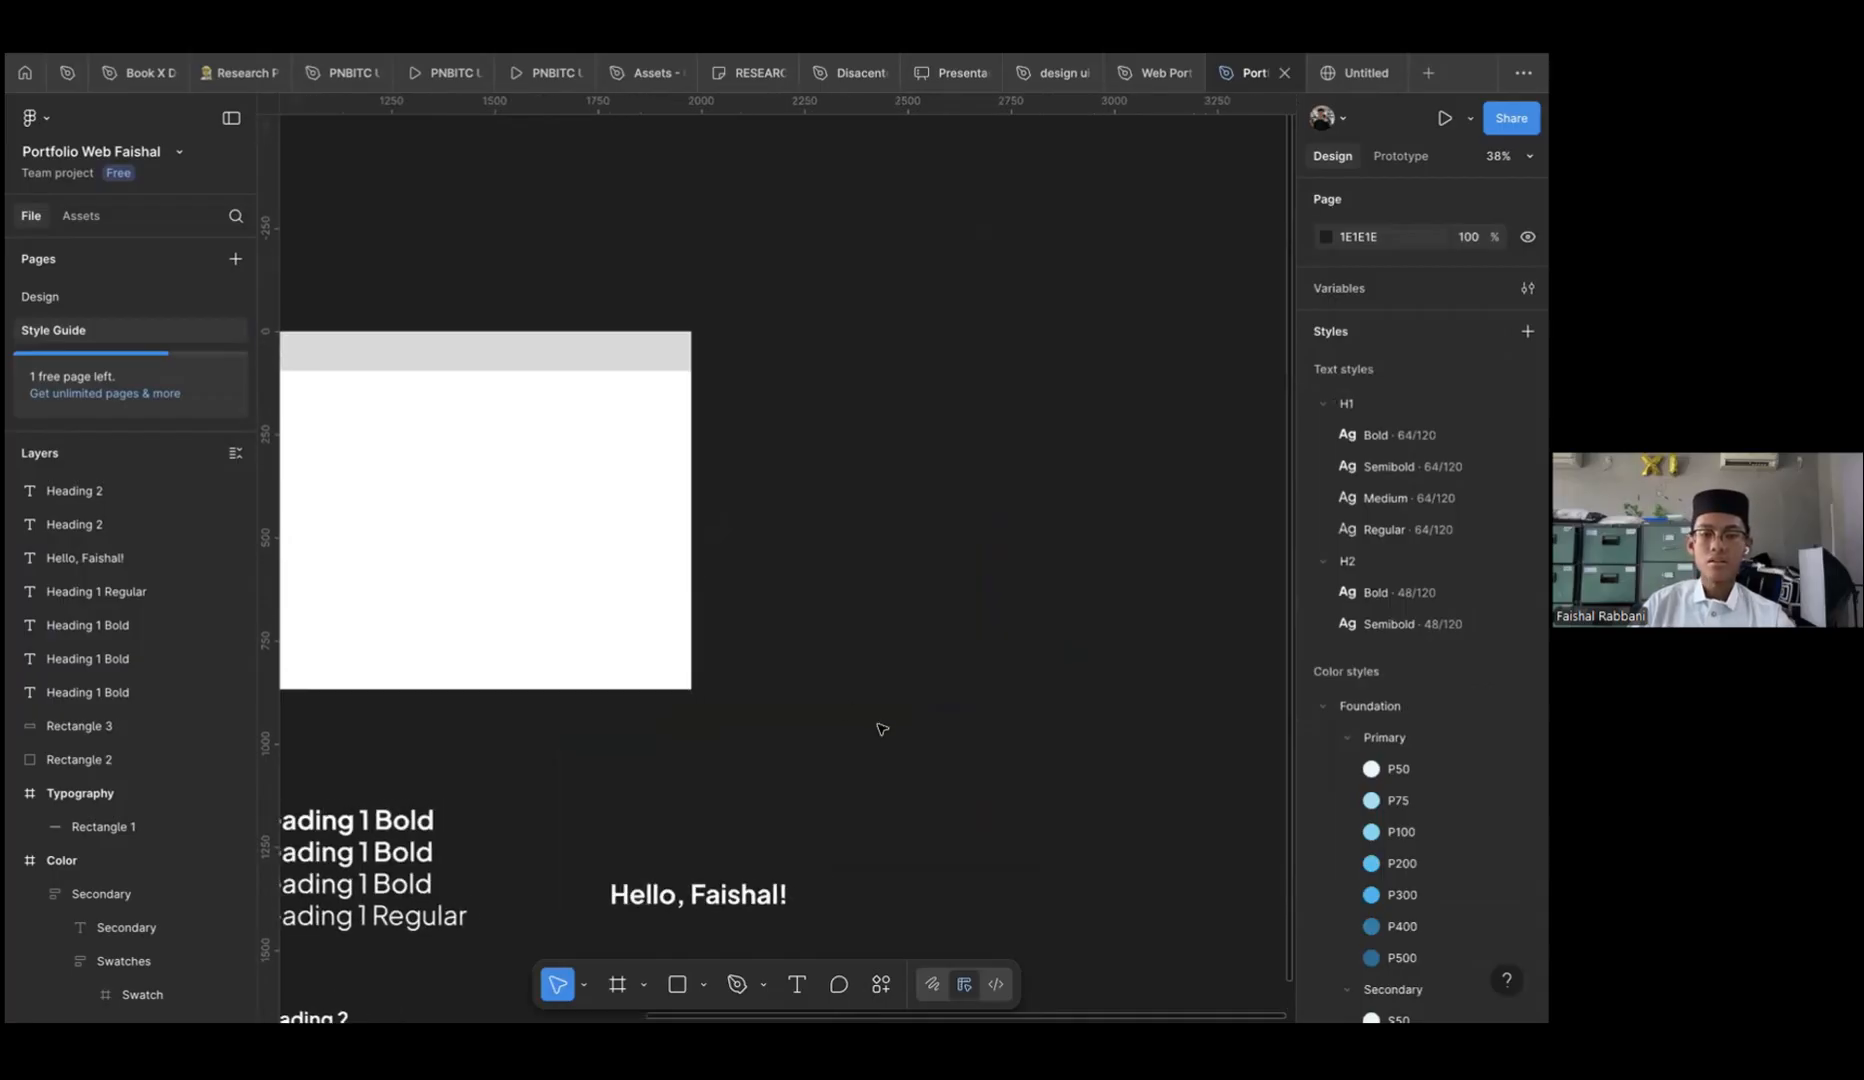
scroll(878, 728, up, 2)
scroll(878, 728, right, 3)
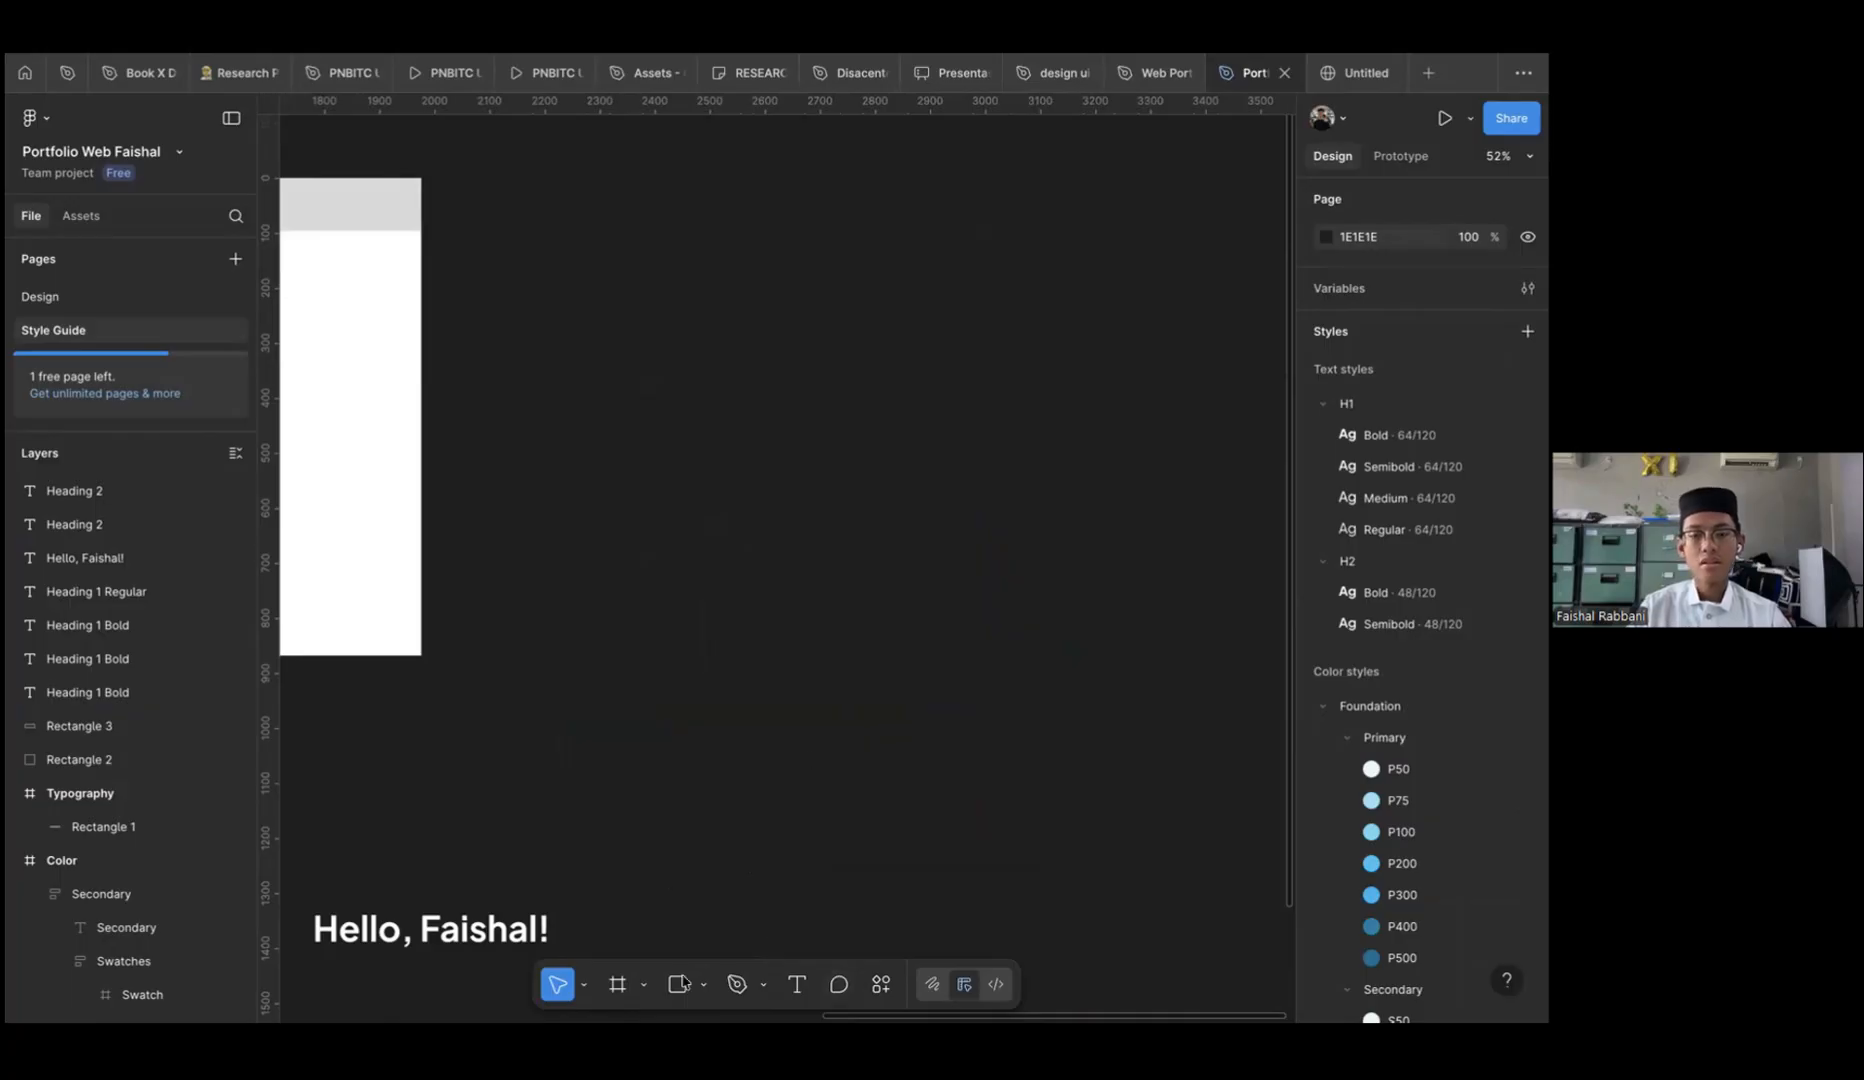
scroll(990, 815, left, 5)
scroll(990, 815, up, 3)
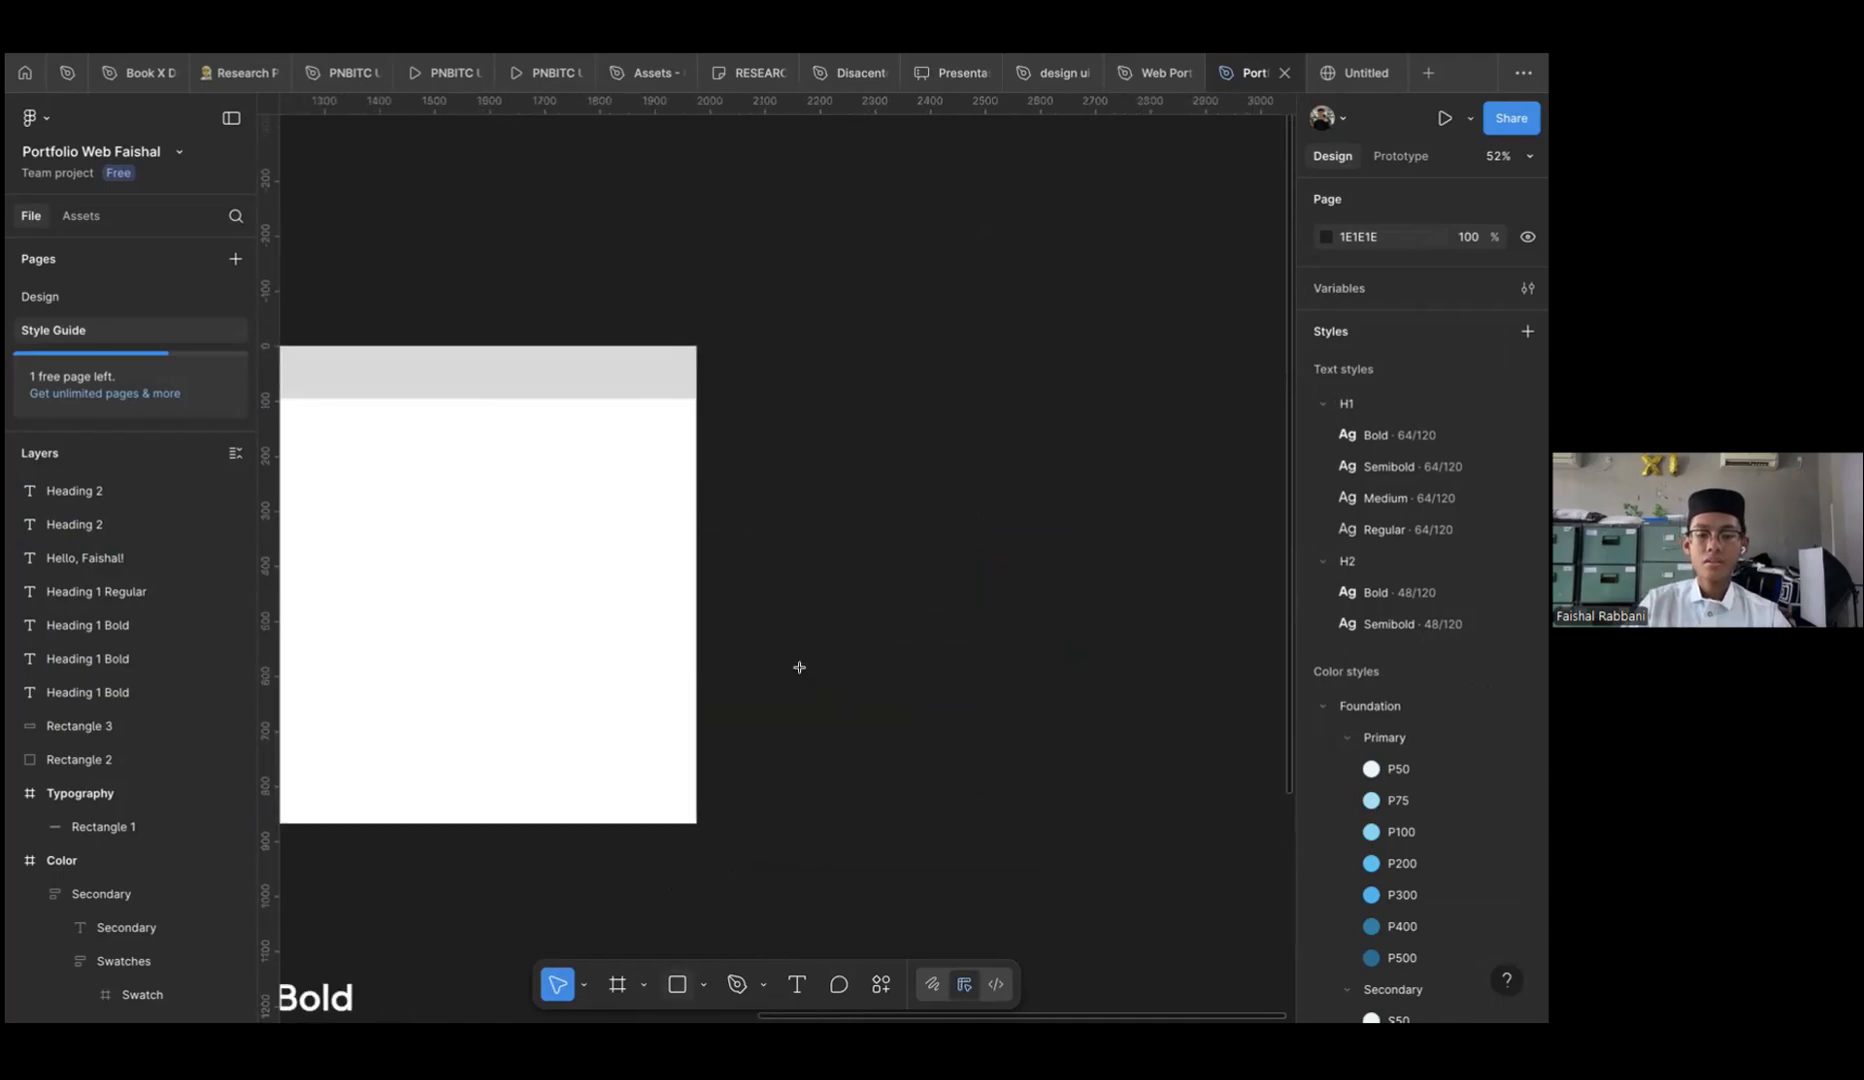
key(r)
scroll(607, 951, right, 4)
scroll(607, 951, down, 3)
scroll(802, 675, up, 3)
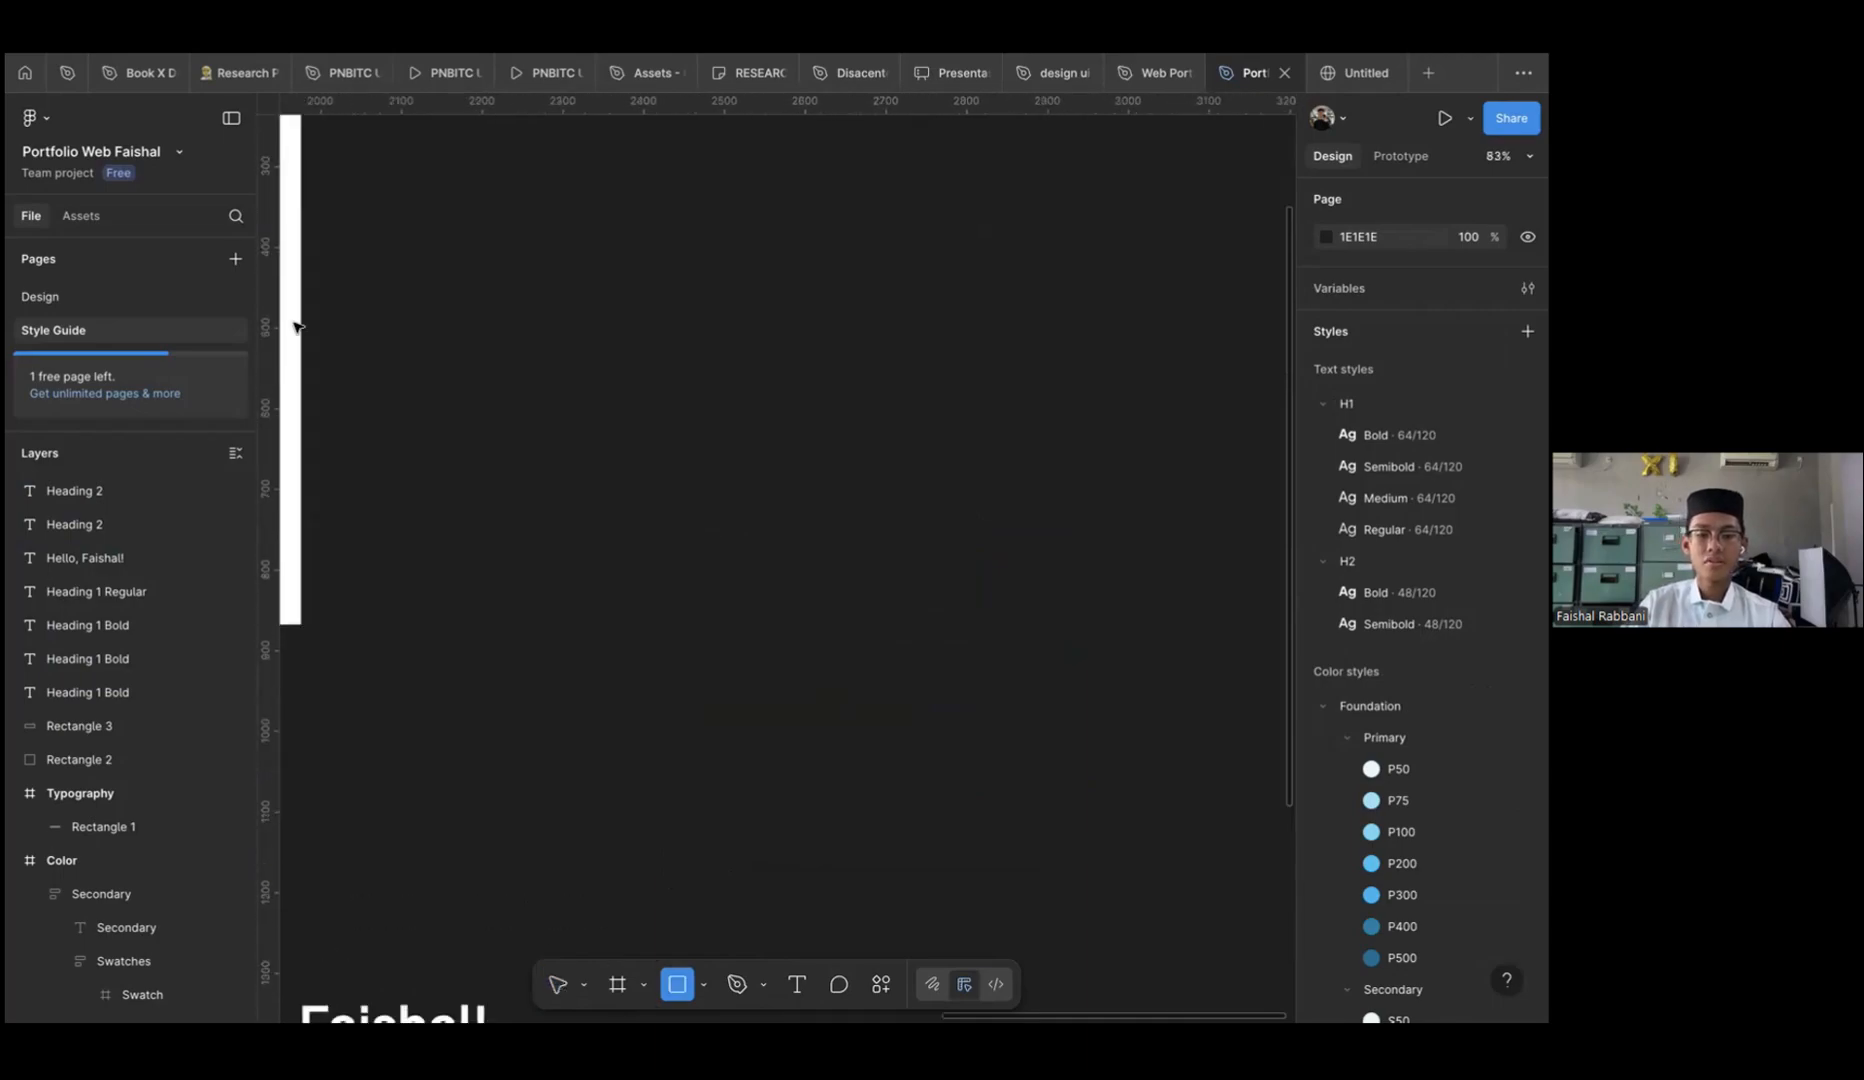
scroll(802, 675, down, 4)
click(558, 988)
scroll(829, 488, left, 5)
scroll(829, 488, up, 2)
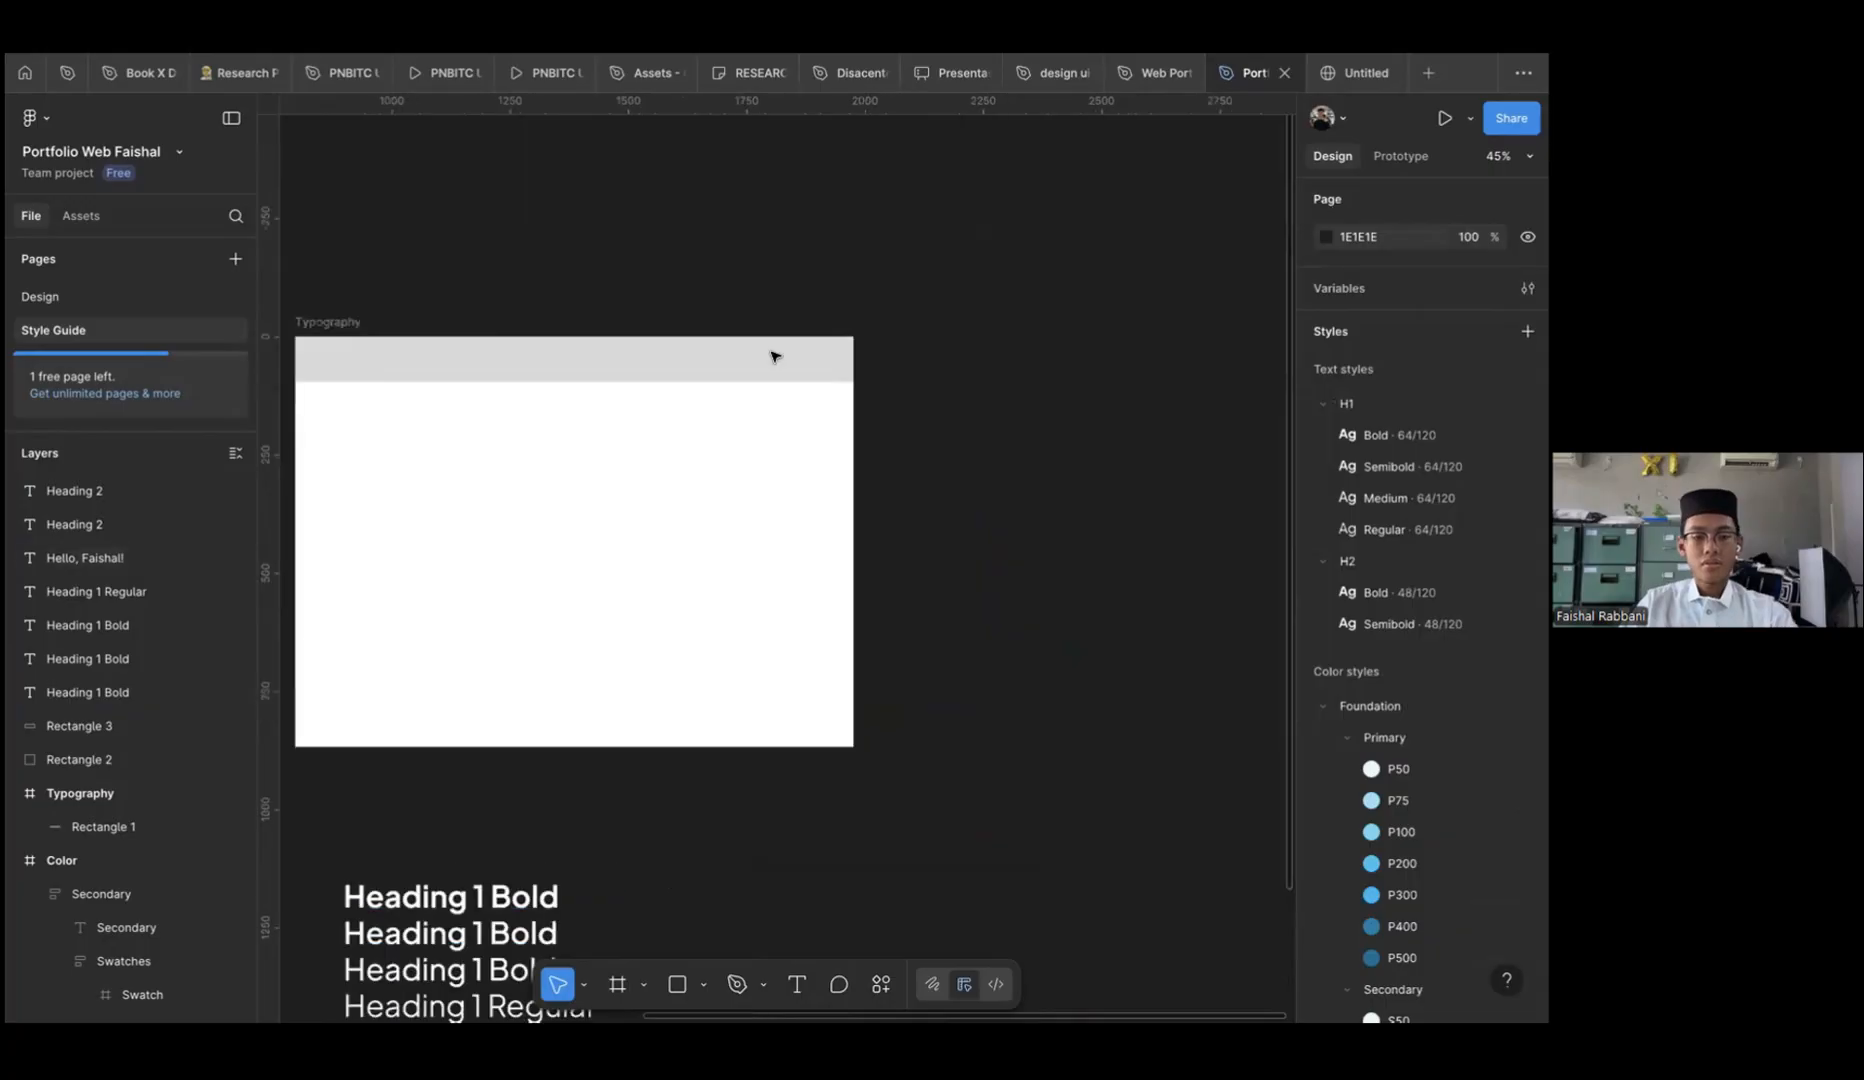
Duplicate the Typography frame and rename the copy Components
click(700, 314)
key(ctrl+d)
double_click(700, 320)
text(Butto)
key(BackSpace)
key(BackSpace)
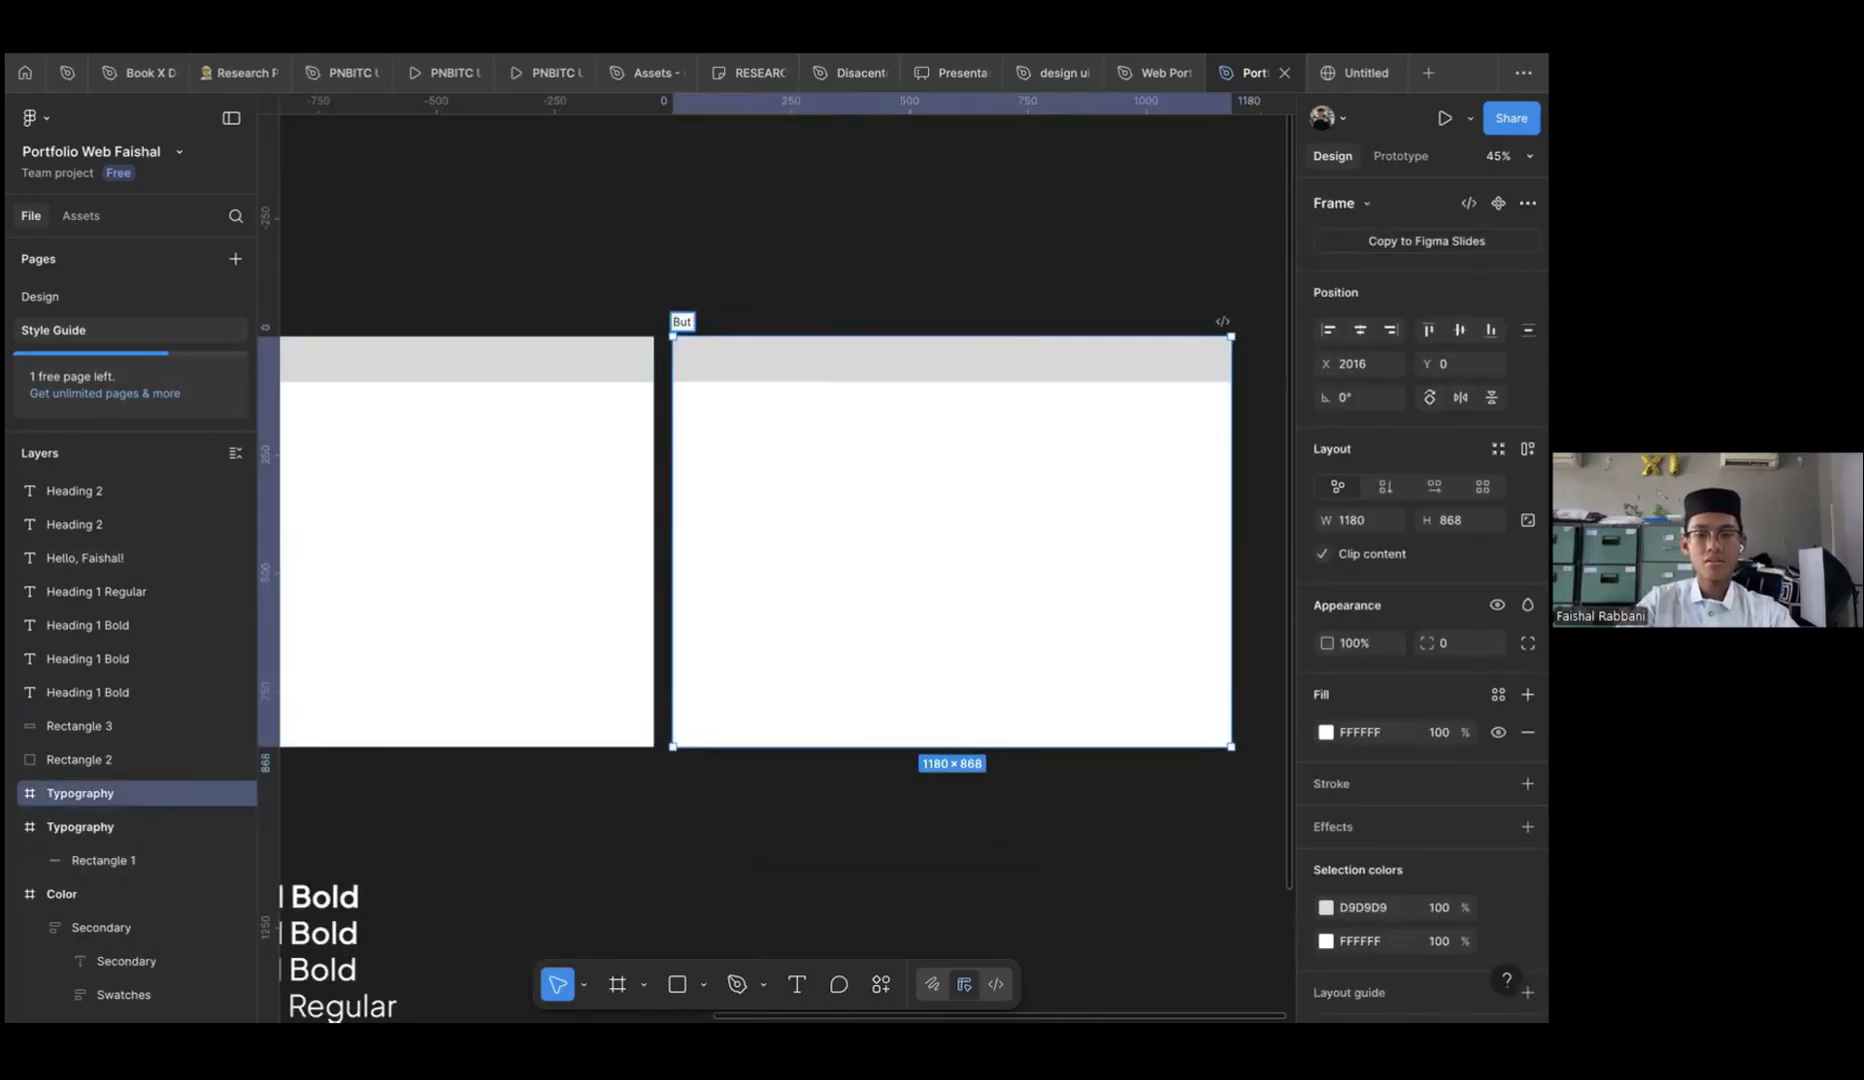
key(BackSpace)
key(BackSpace)
key(BackSpace)
text(Components)
click(388, 646)
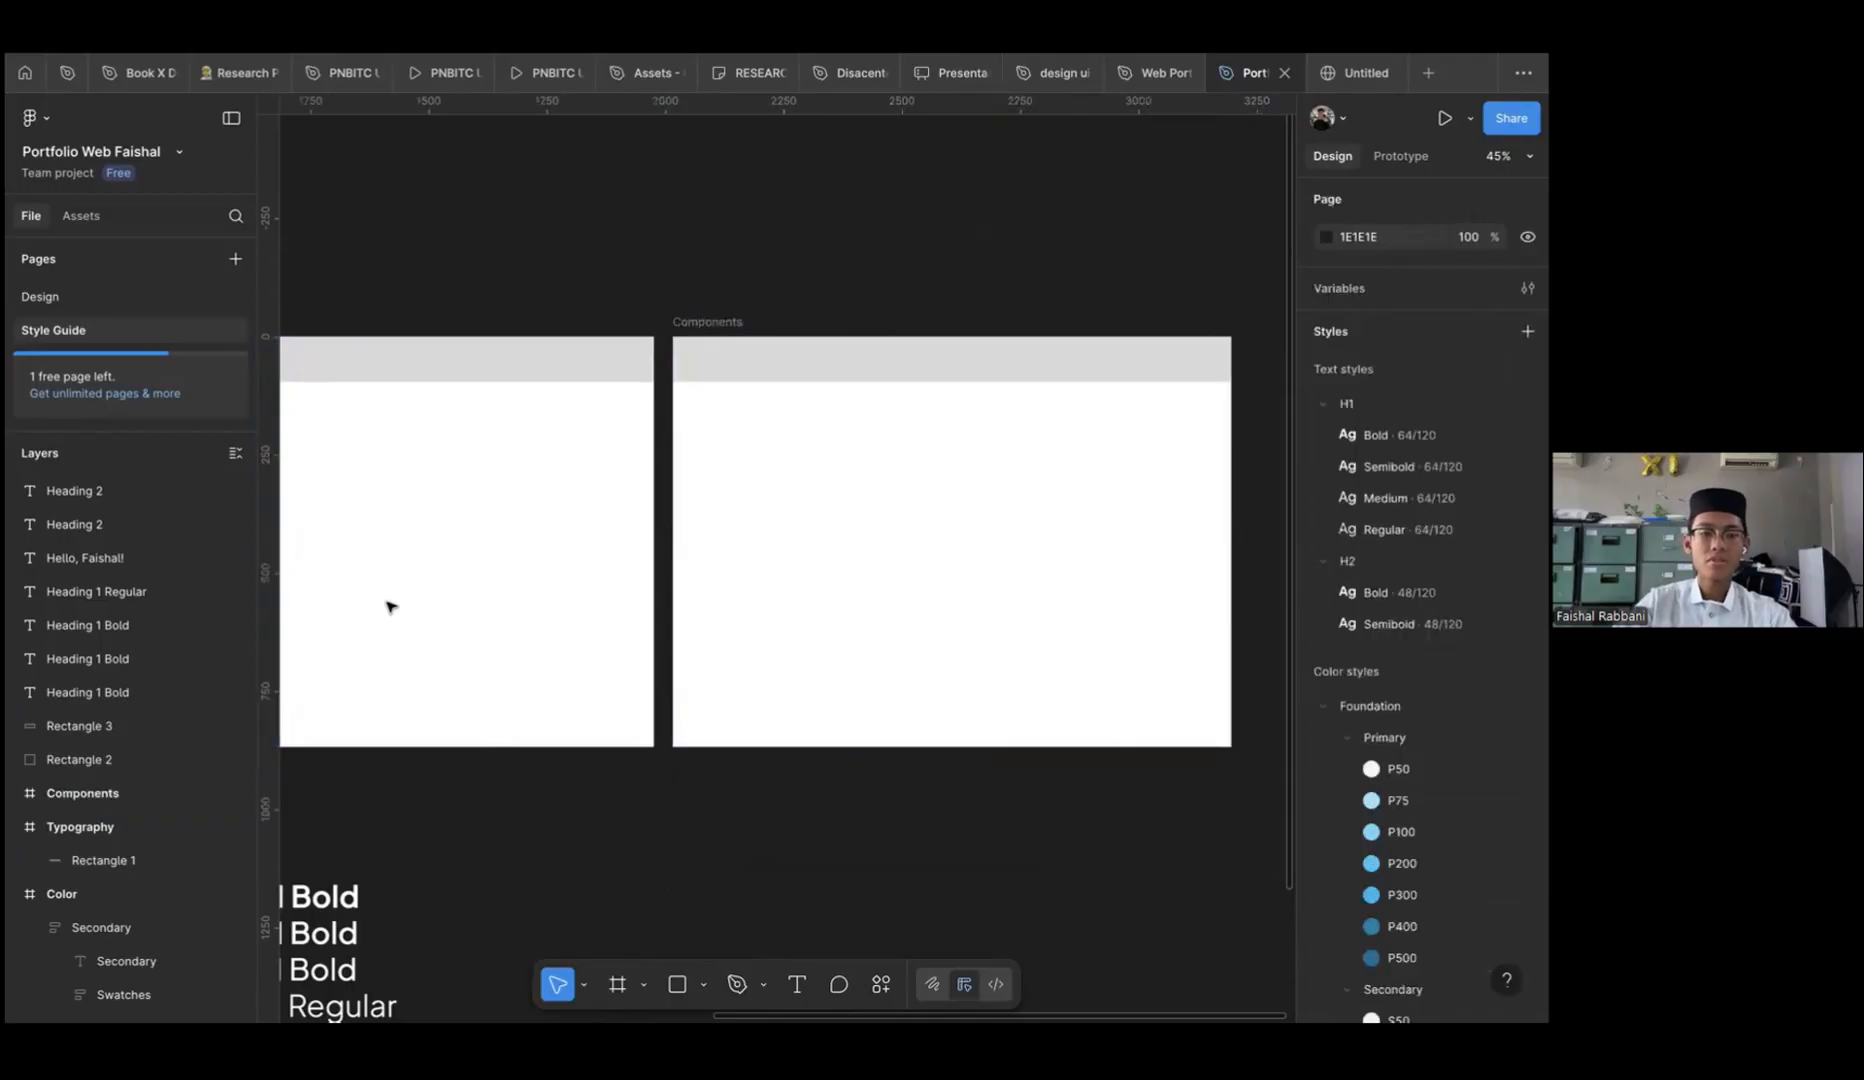
Move the greeting text up beneath the Typography frame to about X 1495, Y 1035, and deselect it
scroll(698, 653, down, 3)
scroll(698, 653, right, 2)
scroll(698, 653, up, 2)
click(540, 757)
drag(540, 757, 385, 603)
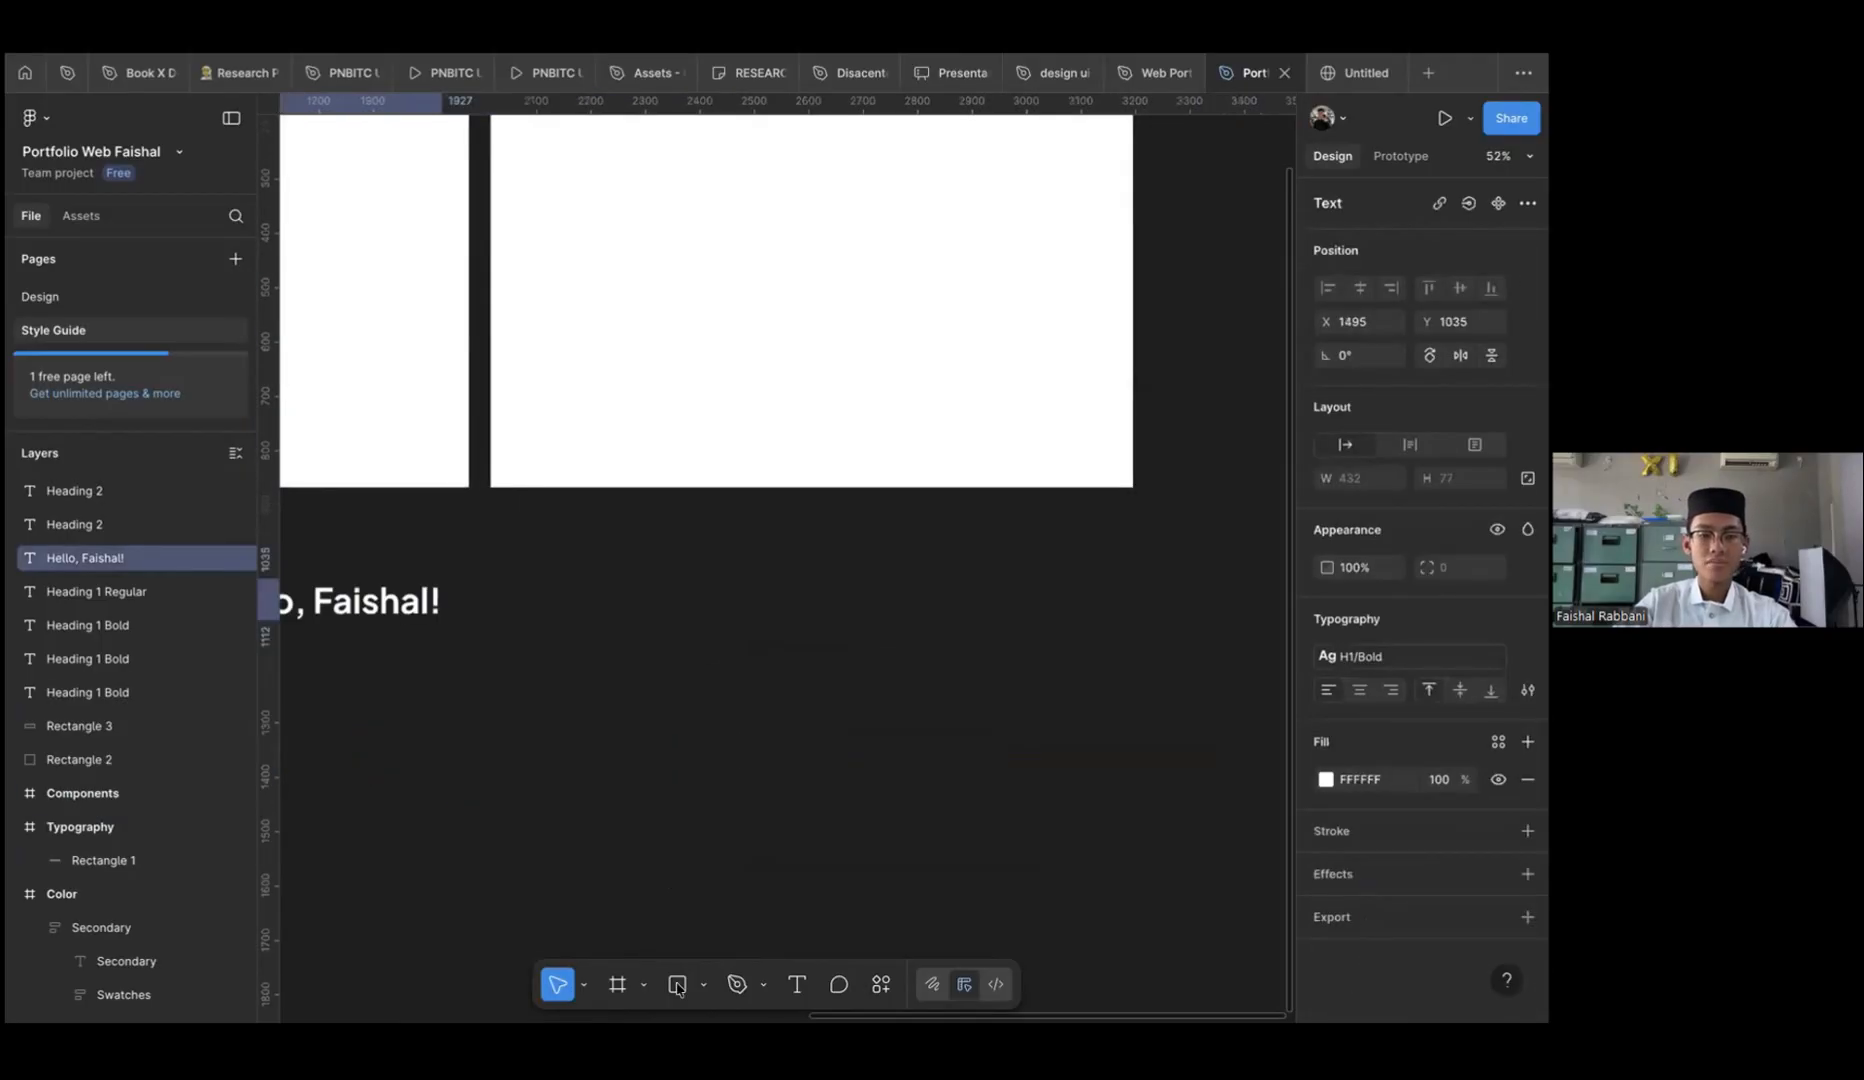
scroll(690, 660, up, 2)
click(572, 559)
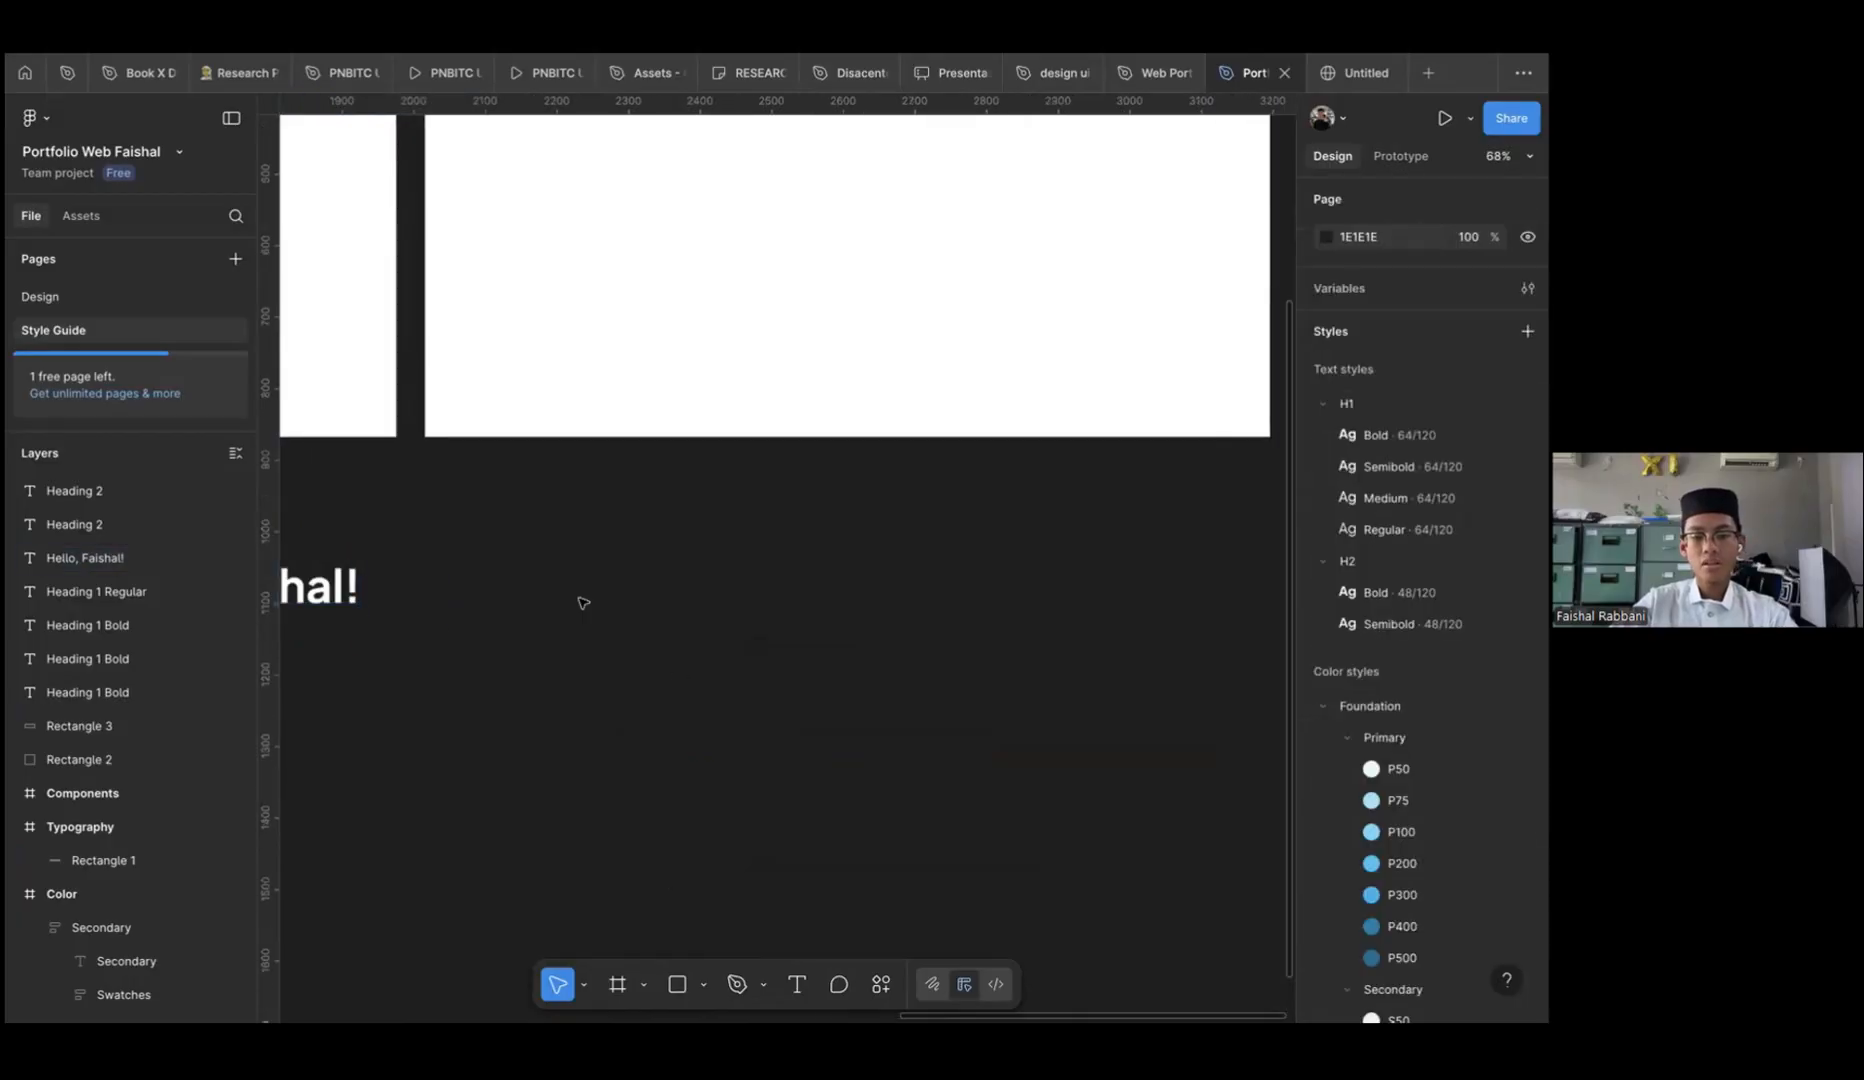
Place a 100 × 100 rectangle below the Components frame at about X 2083, Y 1080, then delete it and undo the deletion
key(r)
click(509, 624)
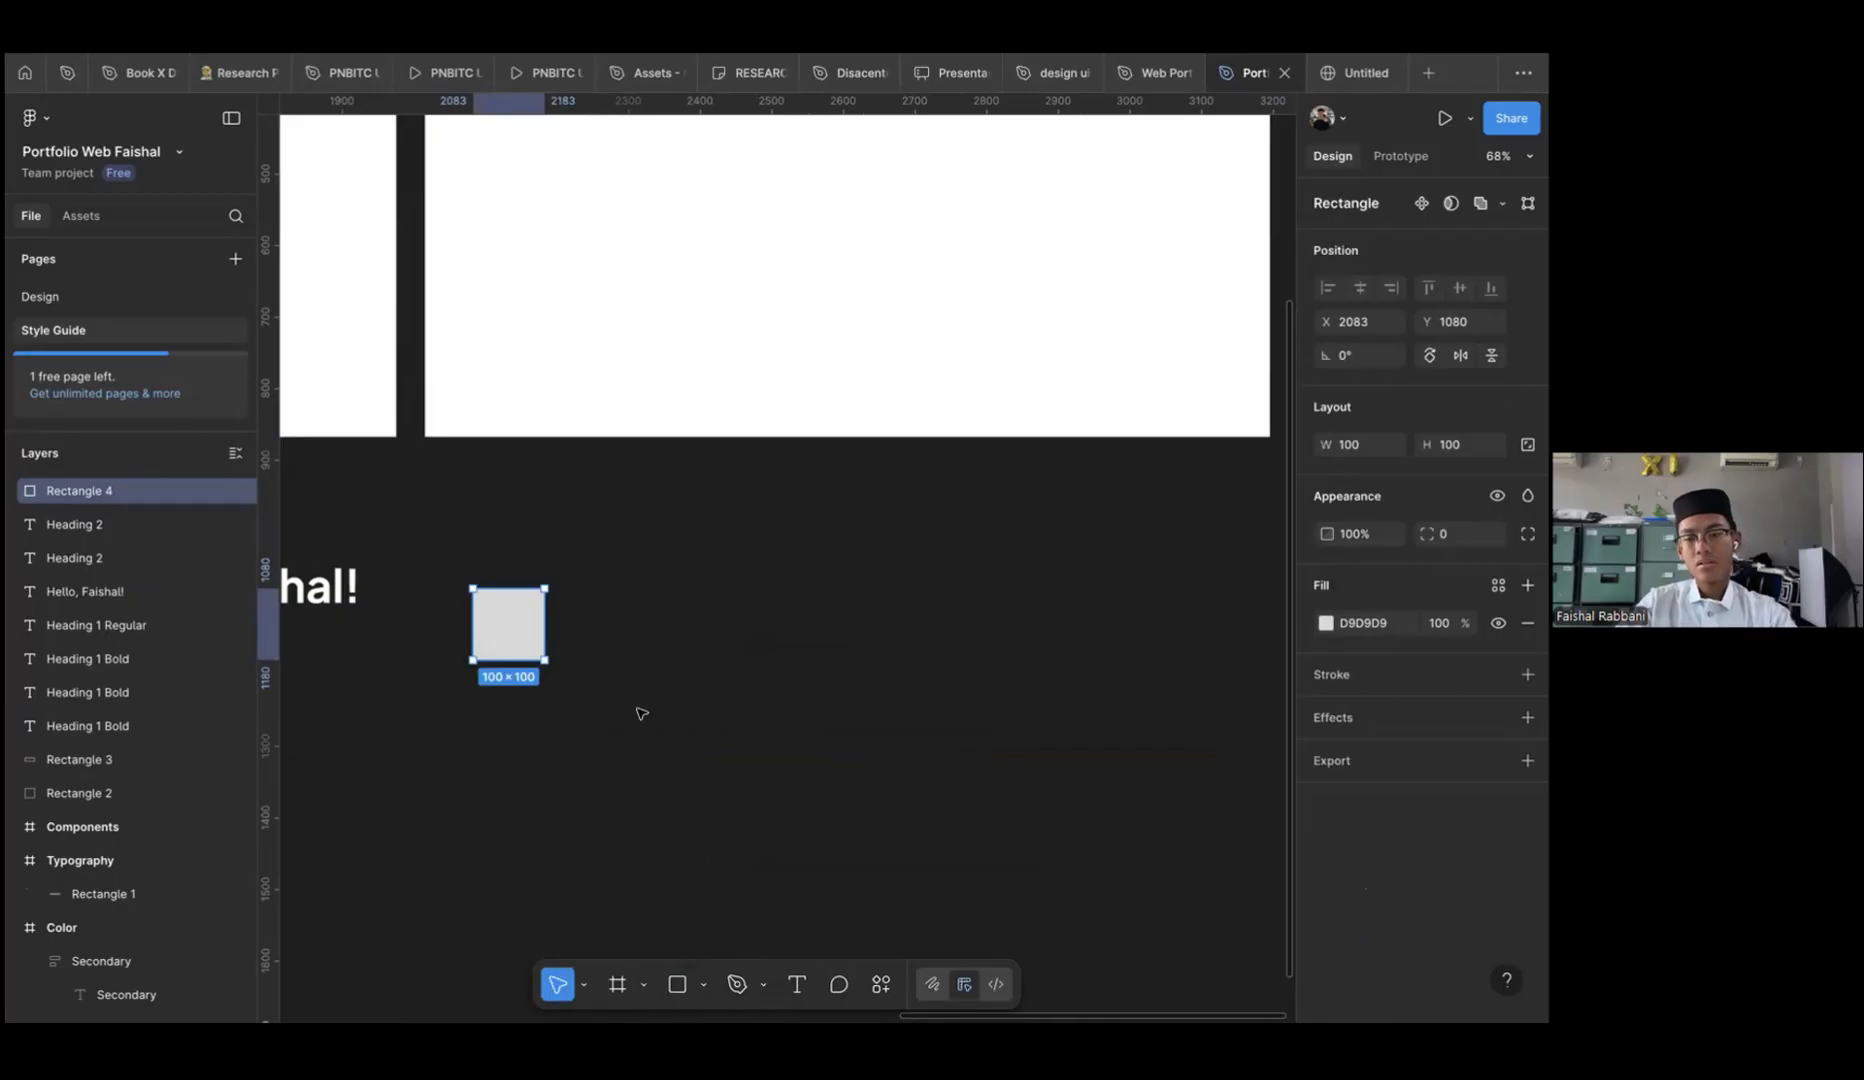
key(Delete)
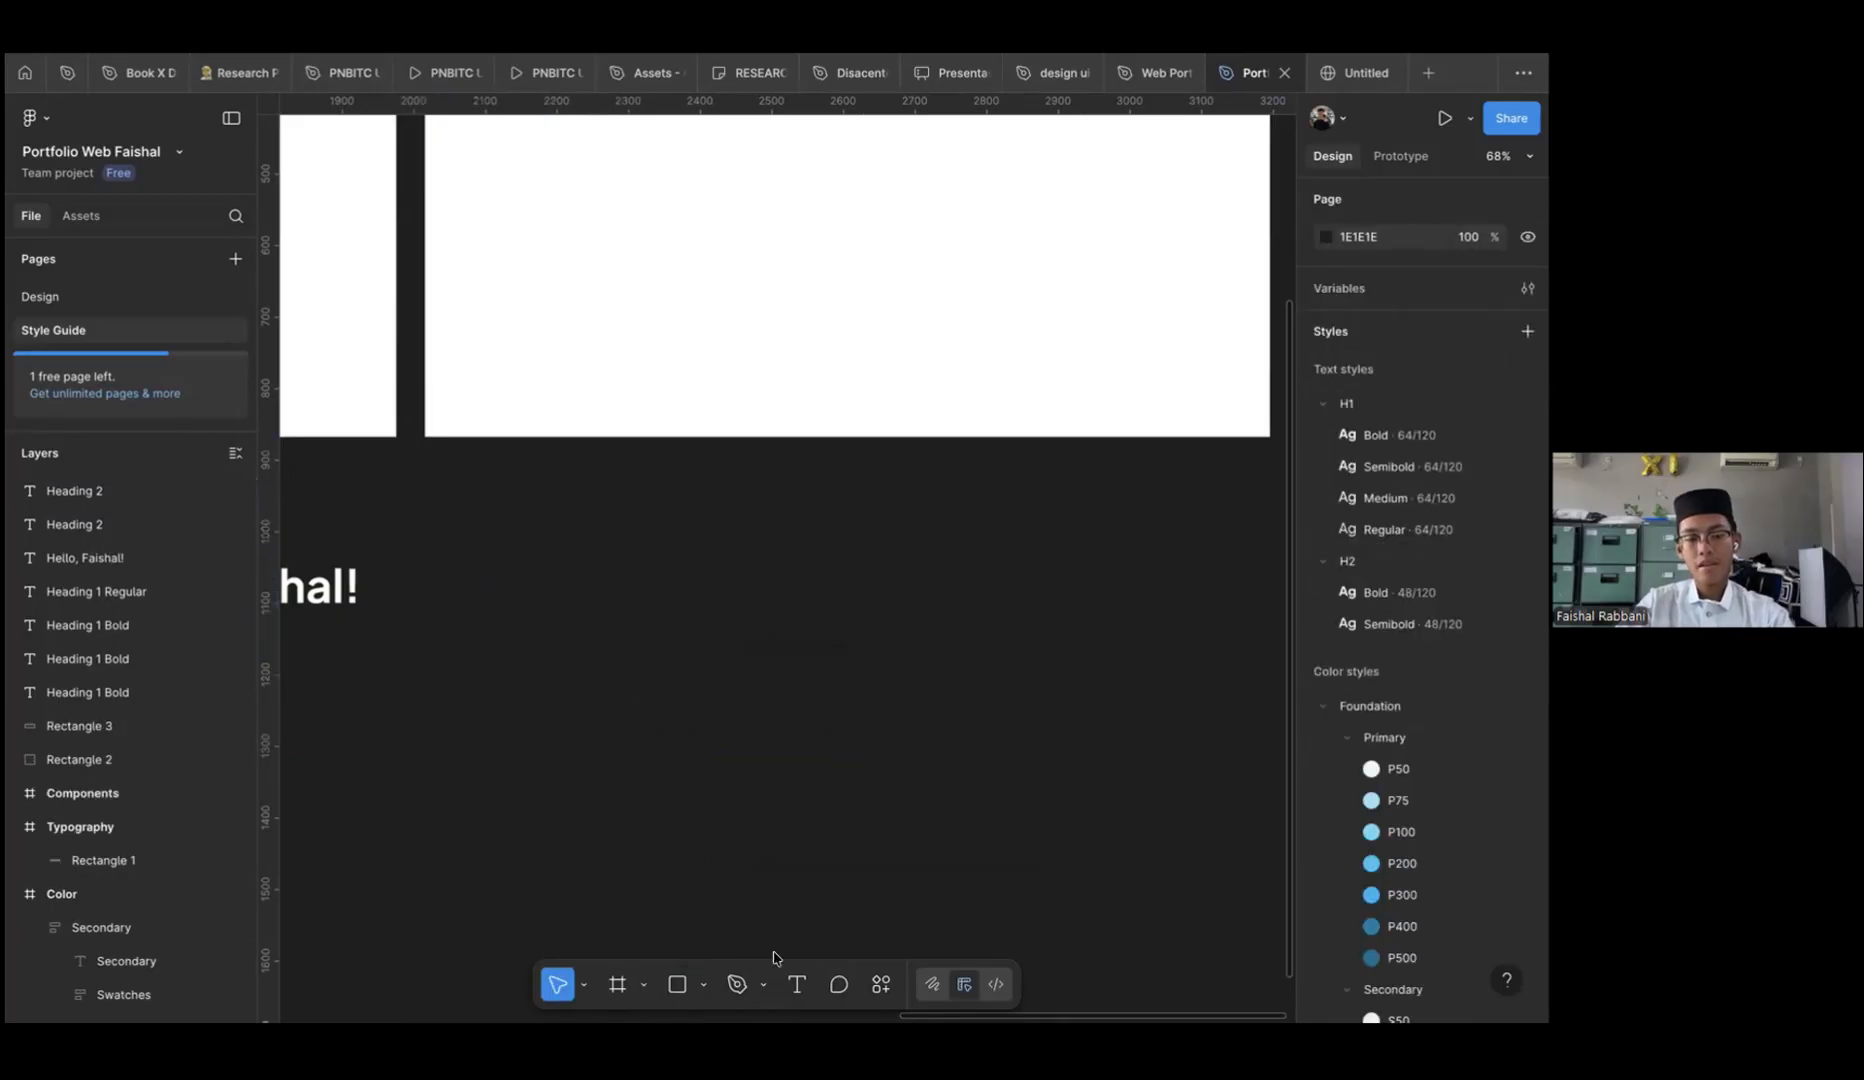
key(ctrl+z)
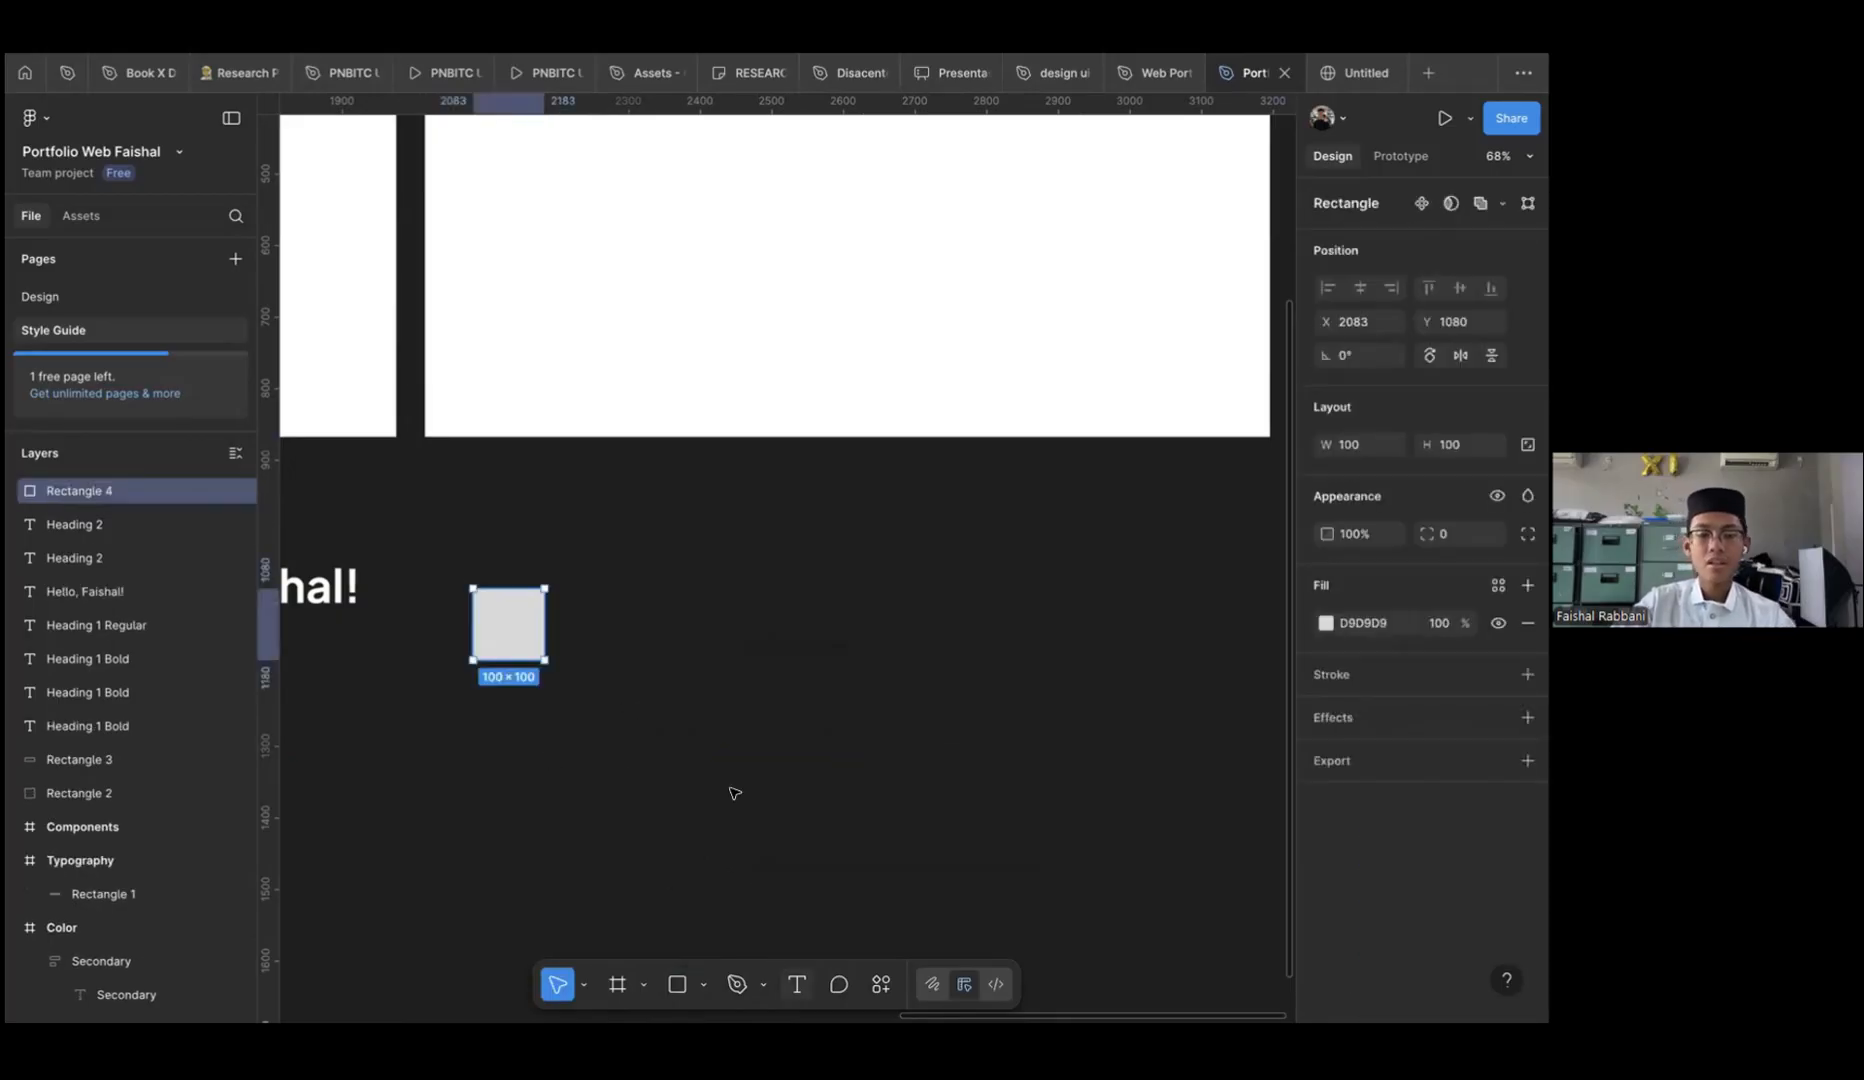
Add a "Button" text layer below the grey rectangle at about X 2201, Y 1319
key(t)
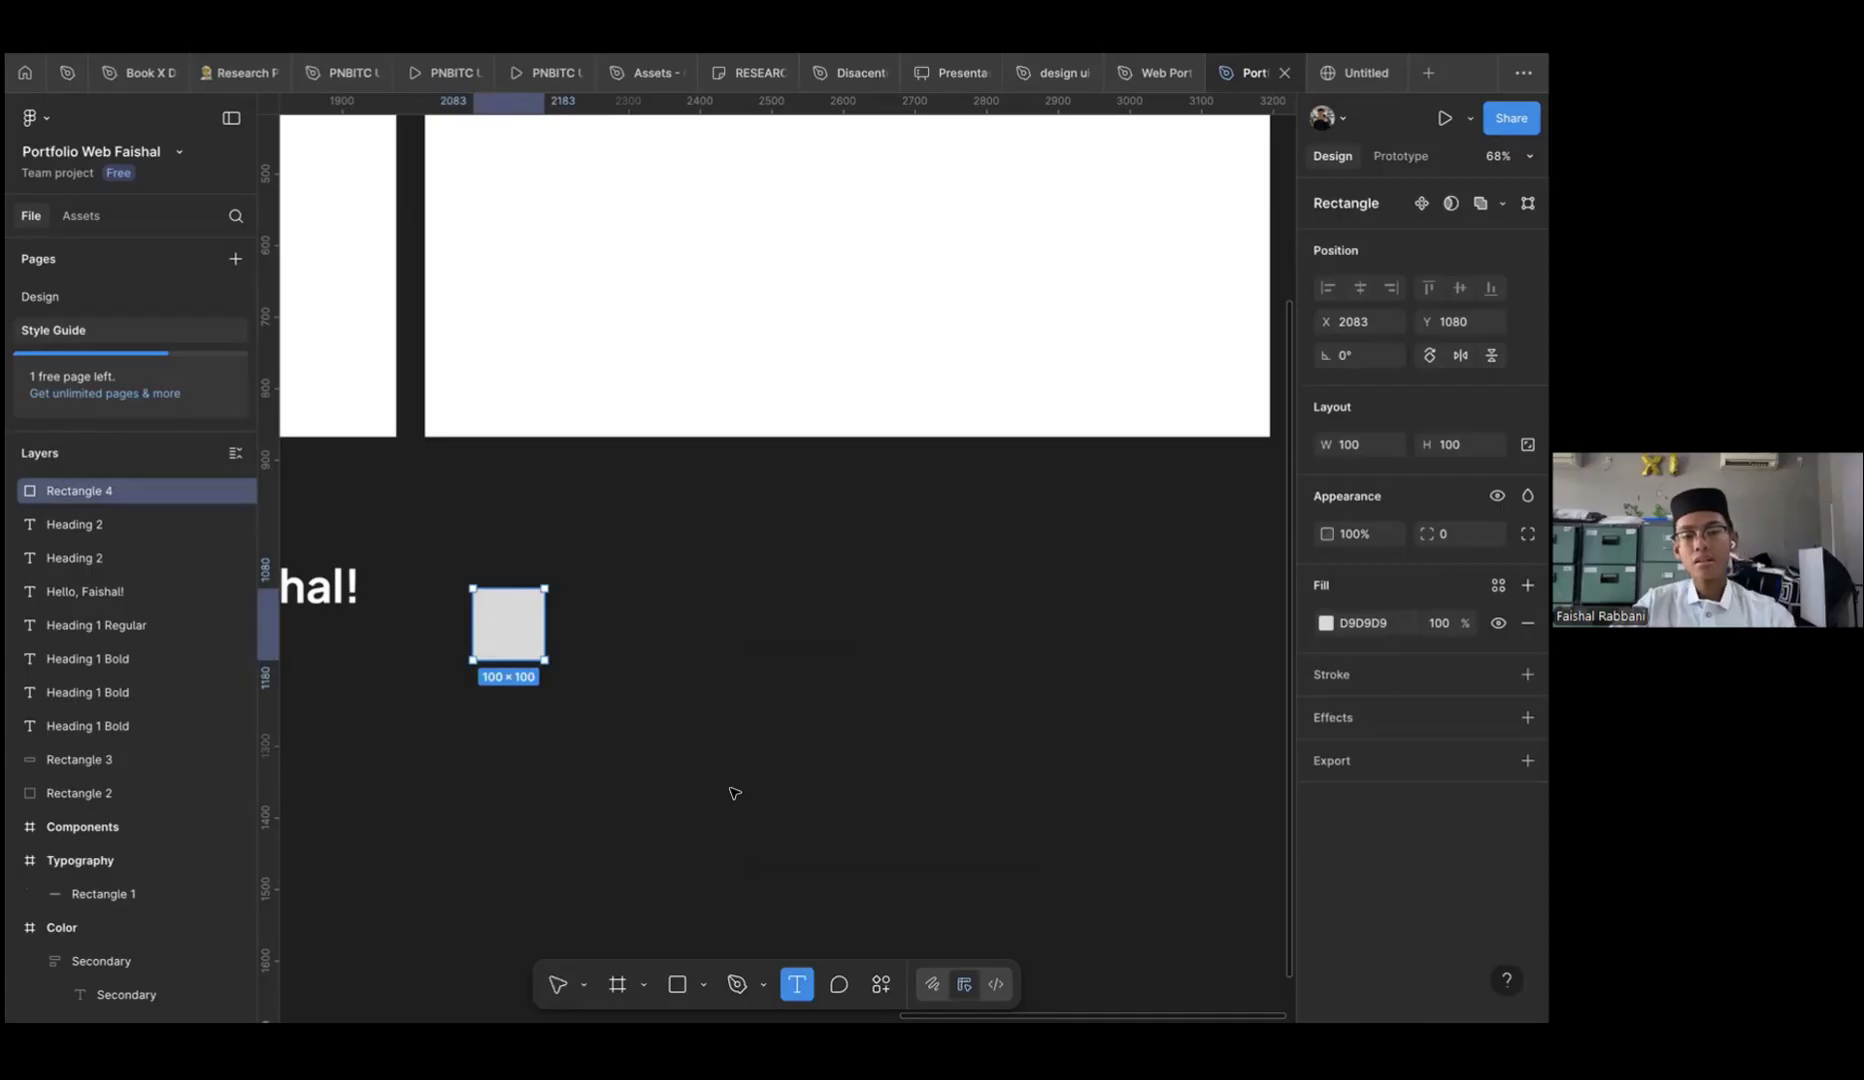
click(560, 785)
text(Button)
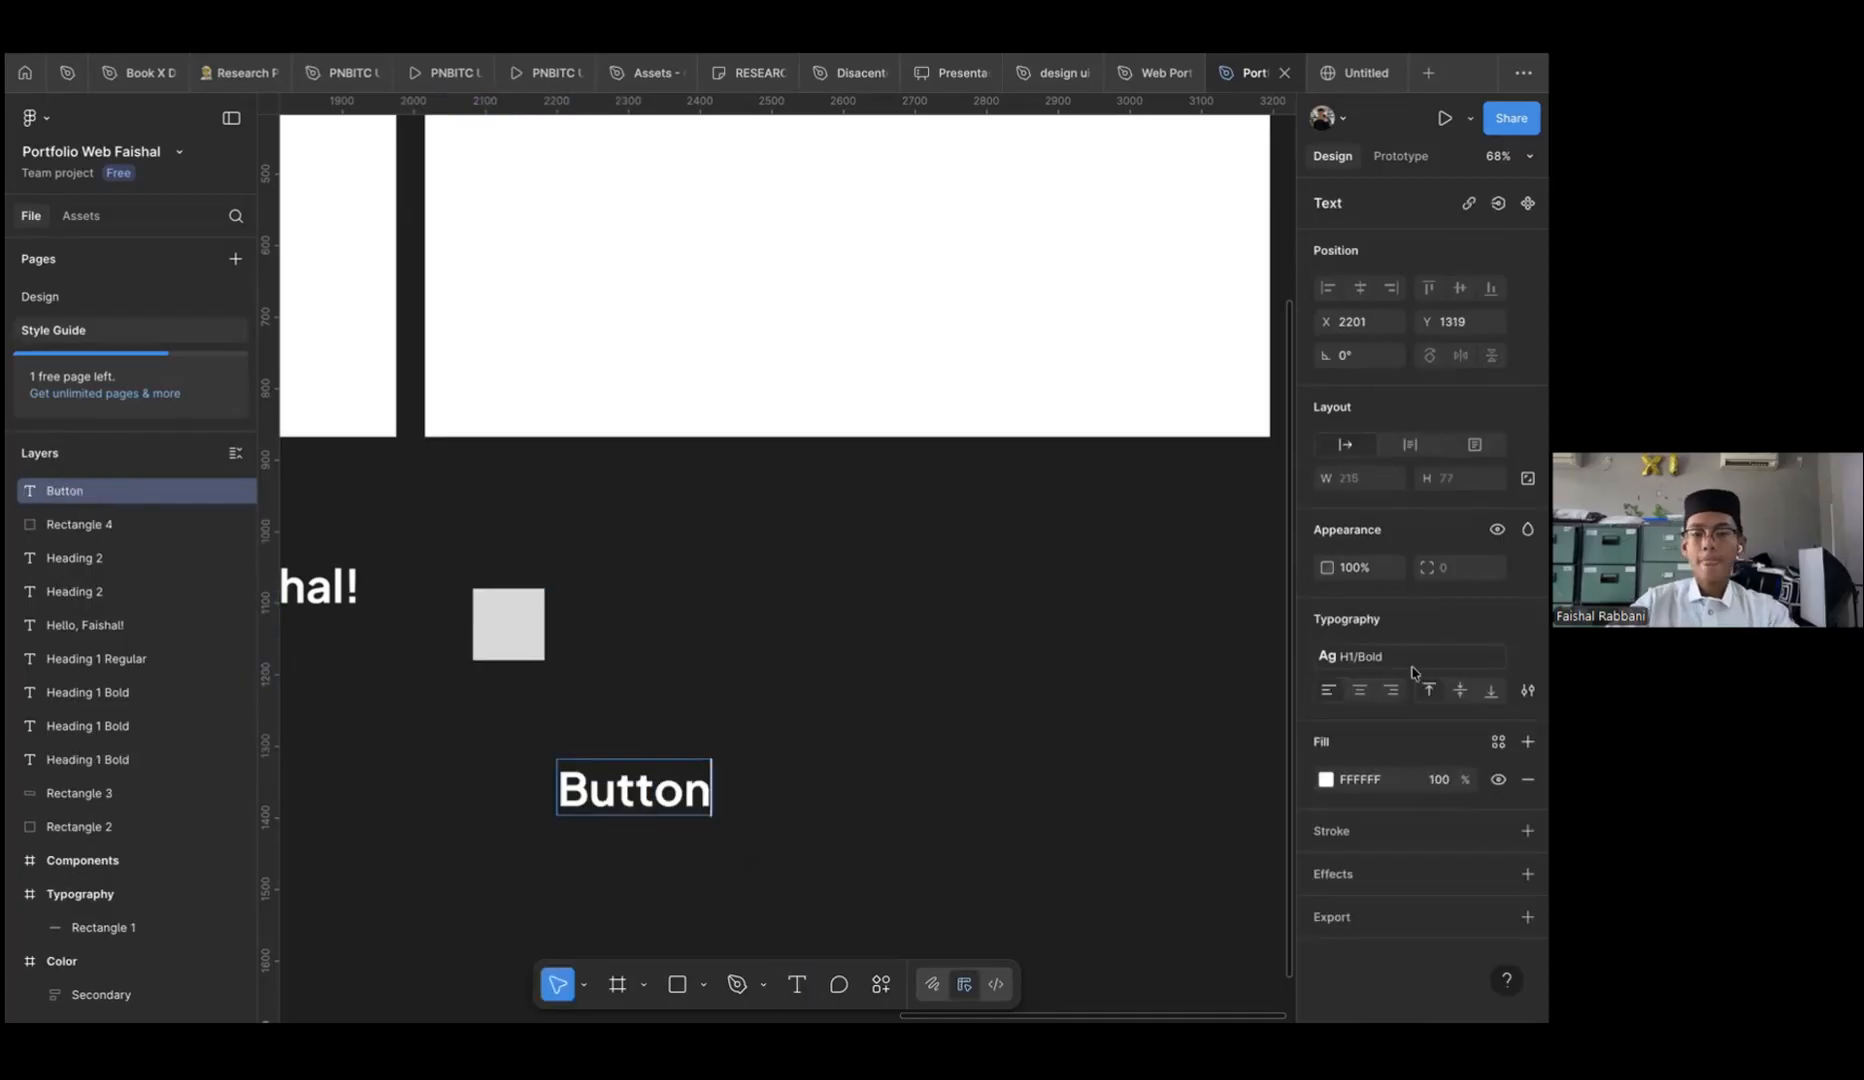
key(Escape)
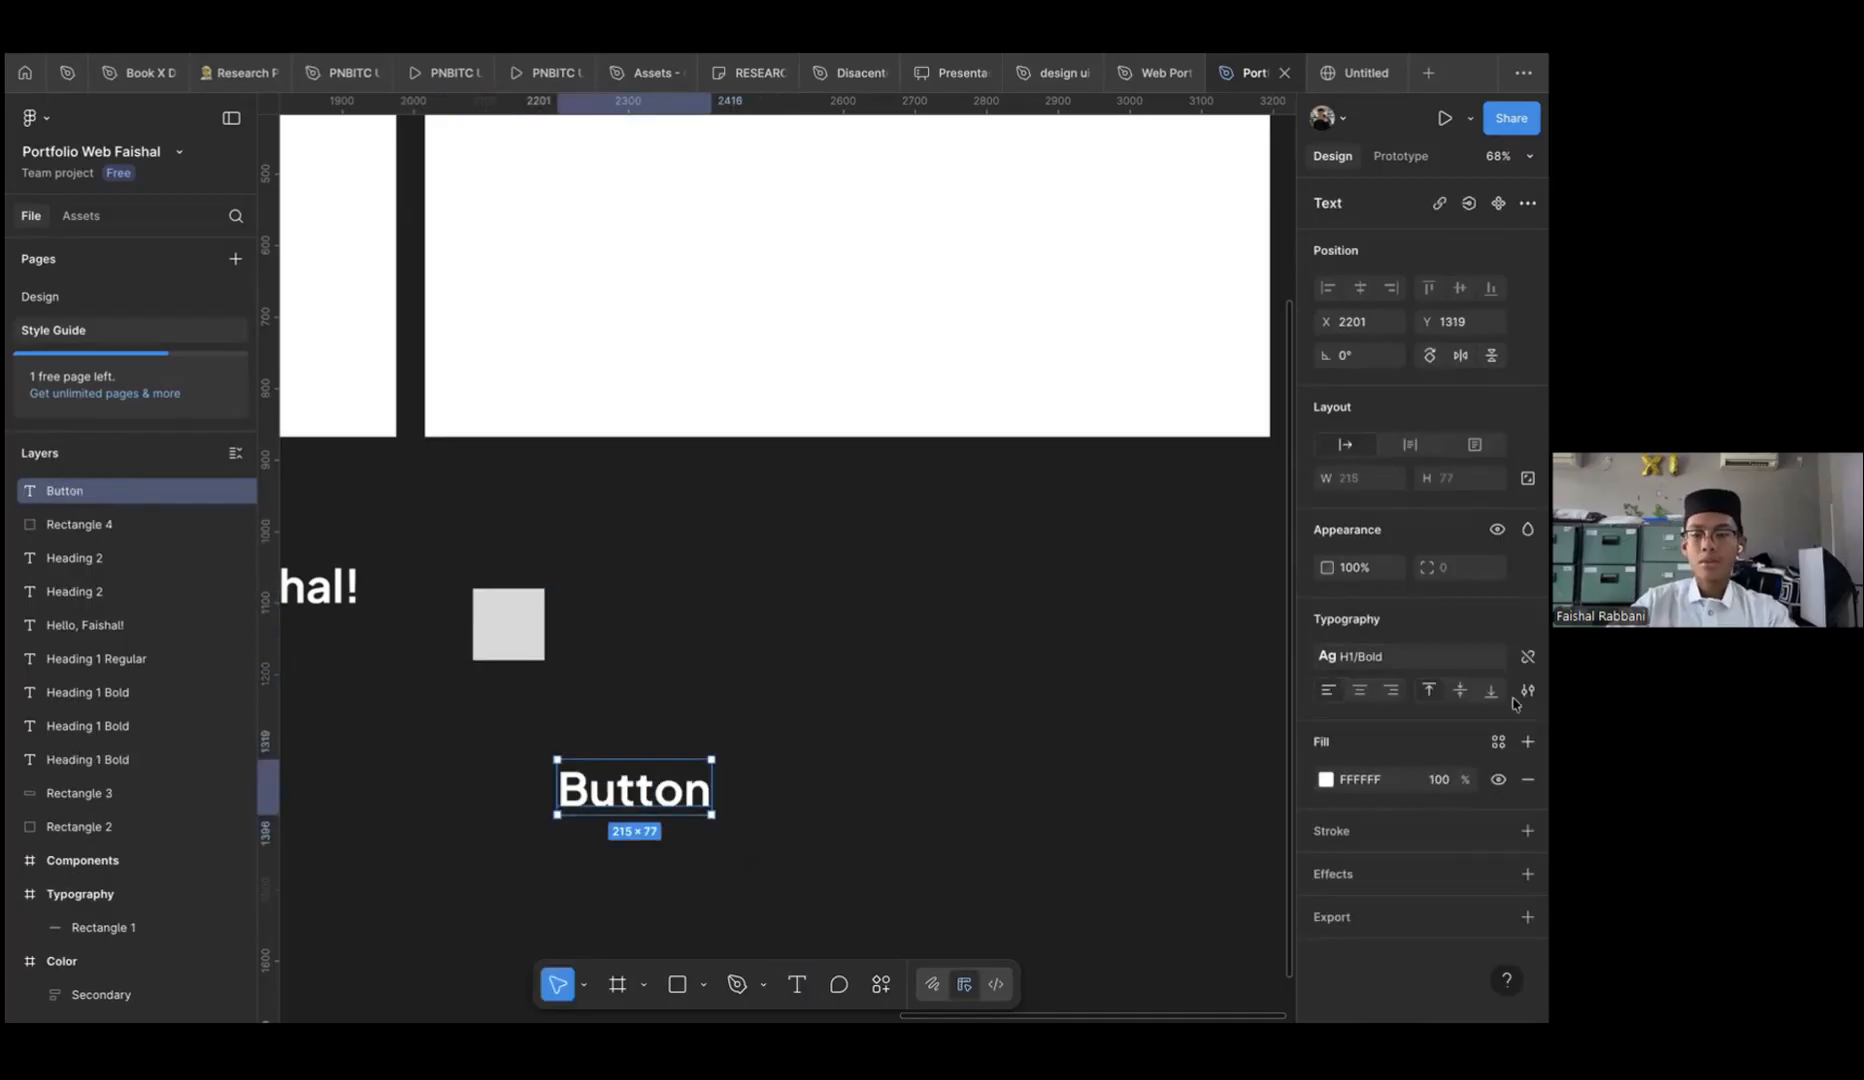
Detach the H1/Bold text style from the Button text and set its font size to 24
click(1490, 657)
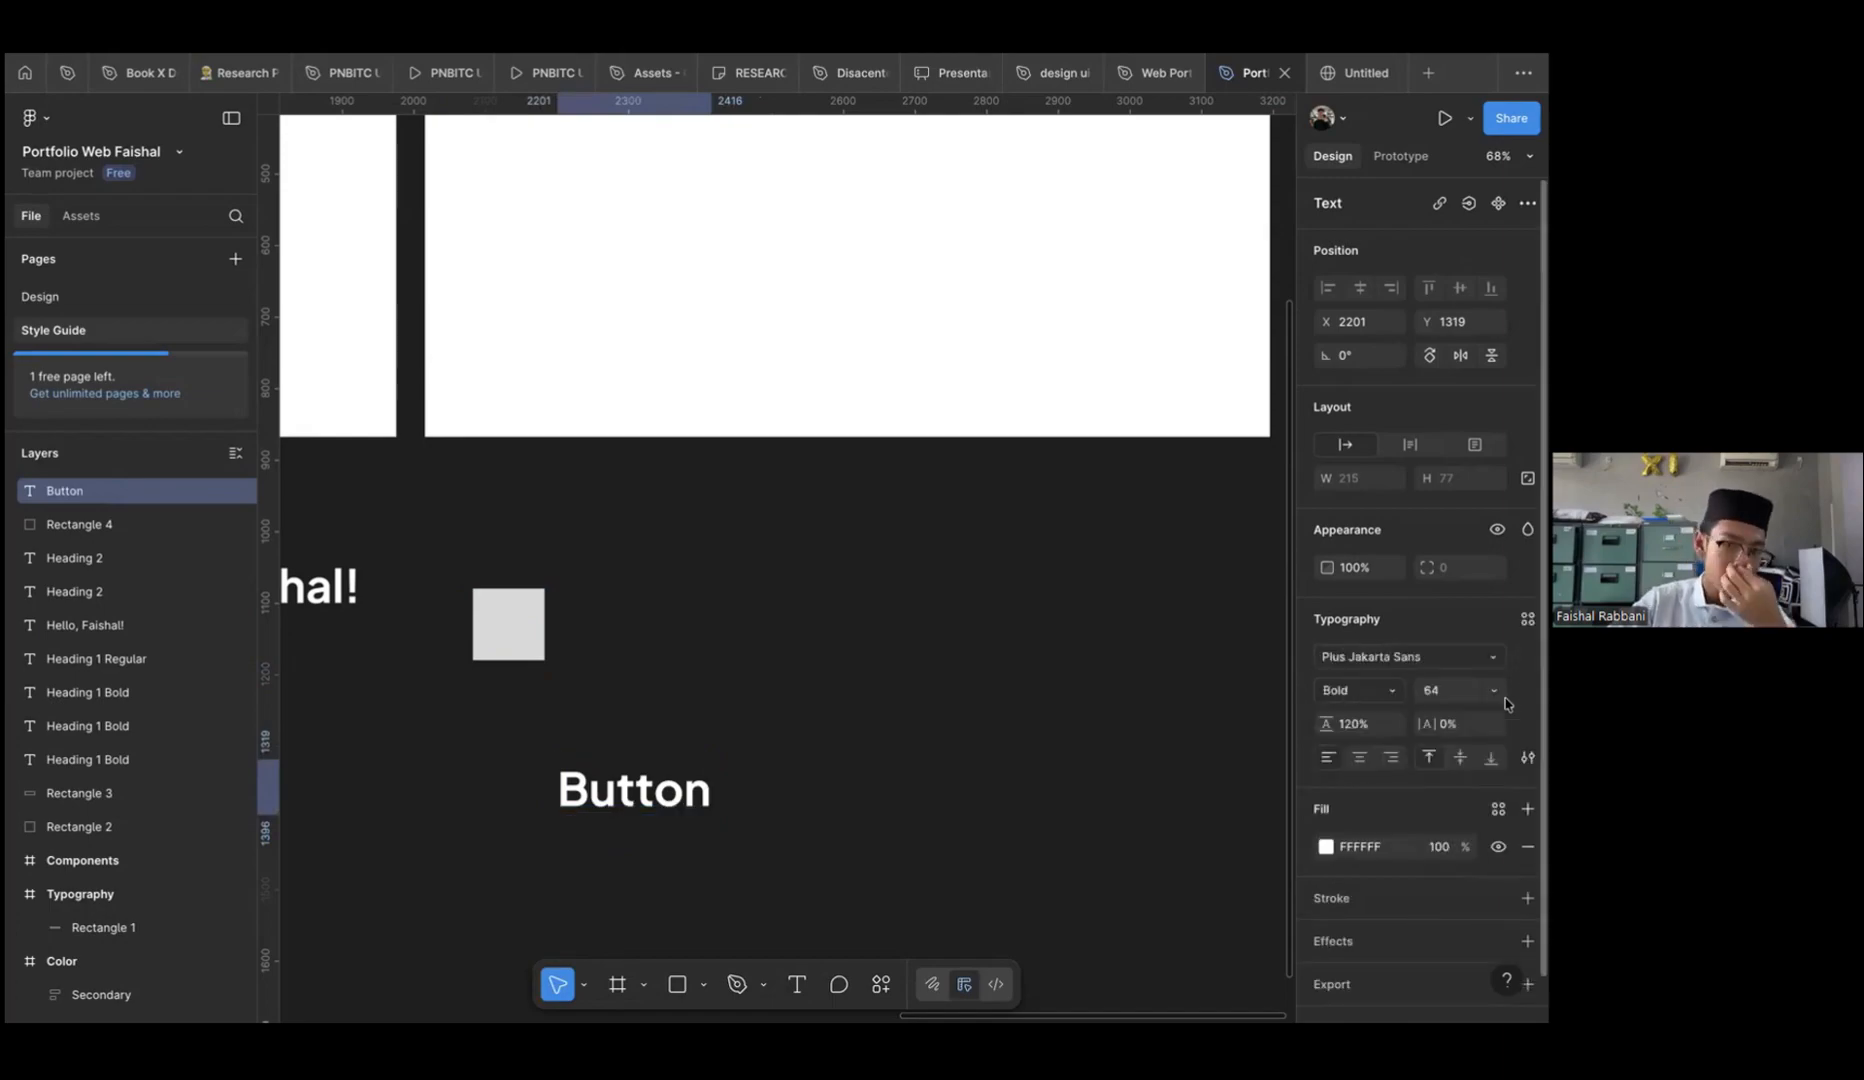
click(1495, 691)
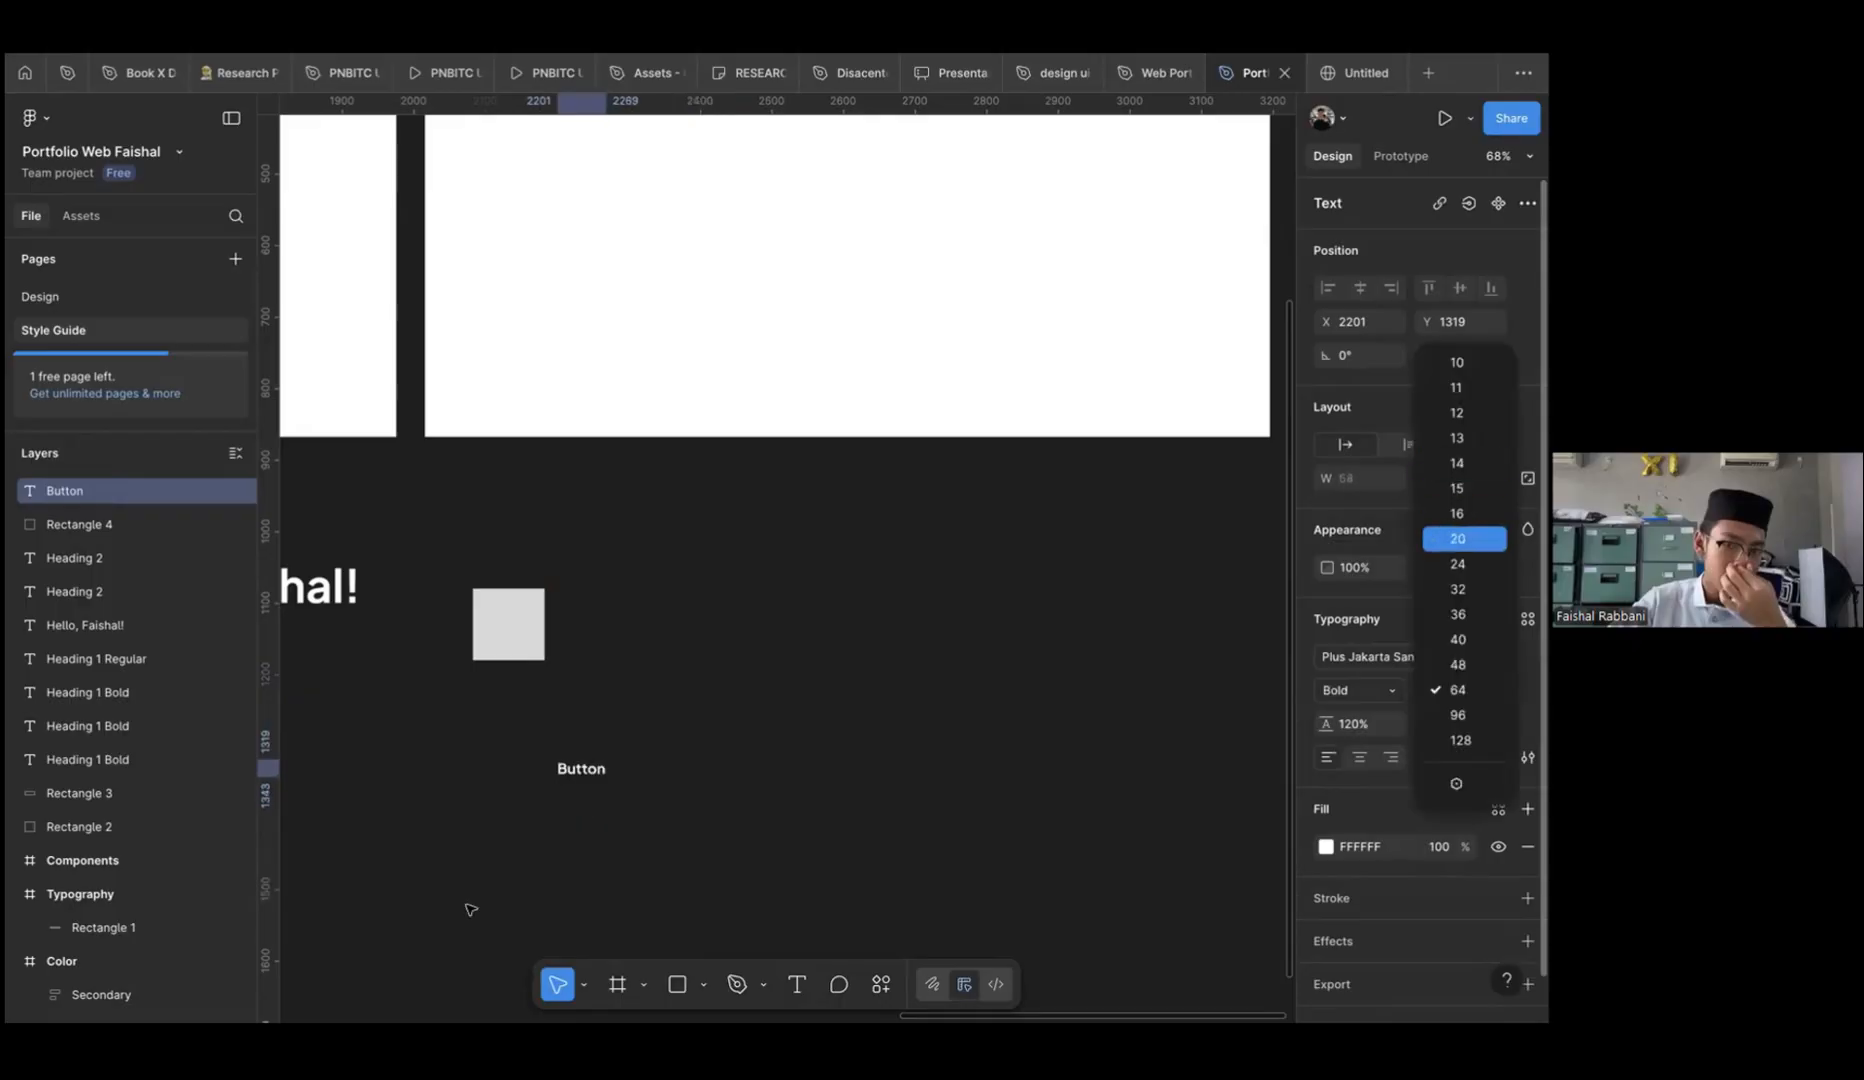
key(Return)
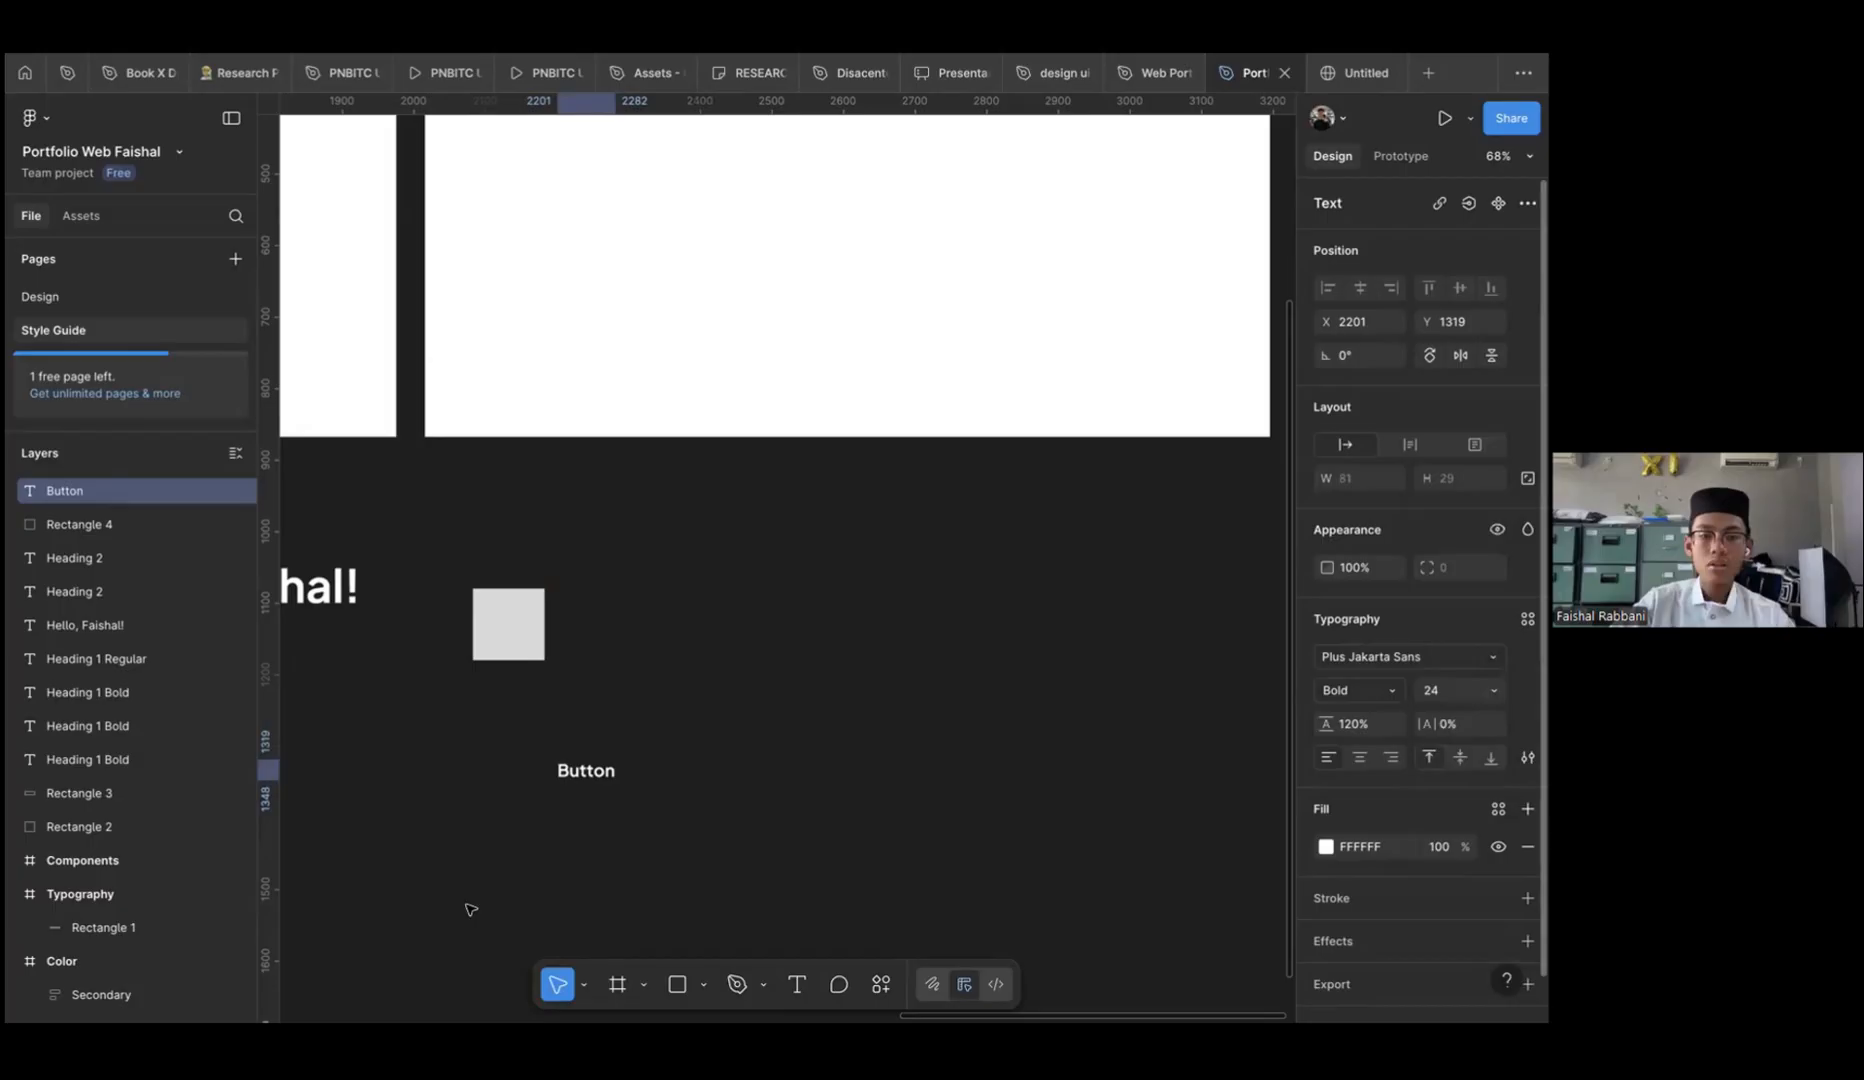
Resize the grey rectangle to about 279 × 65 and center it behind the Button text at about X 2102, Y 1301
scroll(470, 909, up, 2)
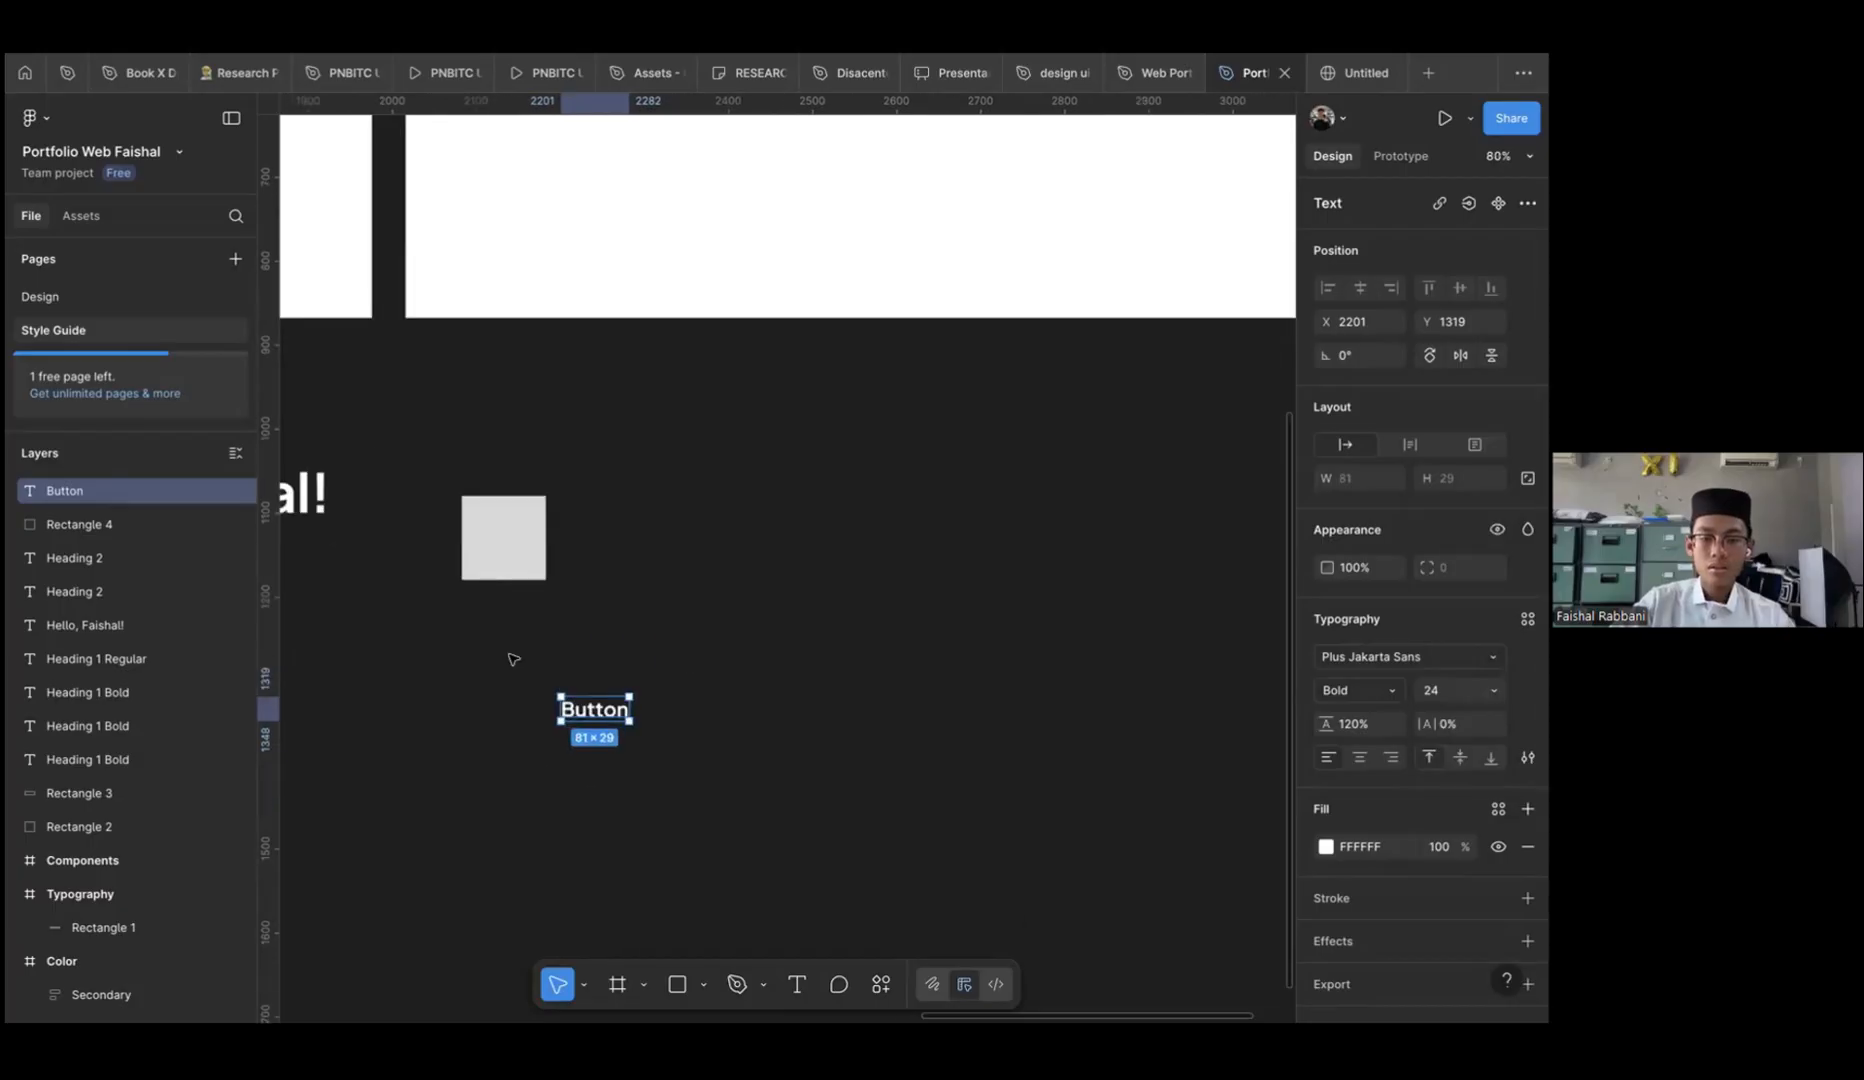
click(656, 670)
drag(505, 540, 468, 649)
drag(509, 658, 650, 727)
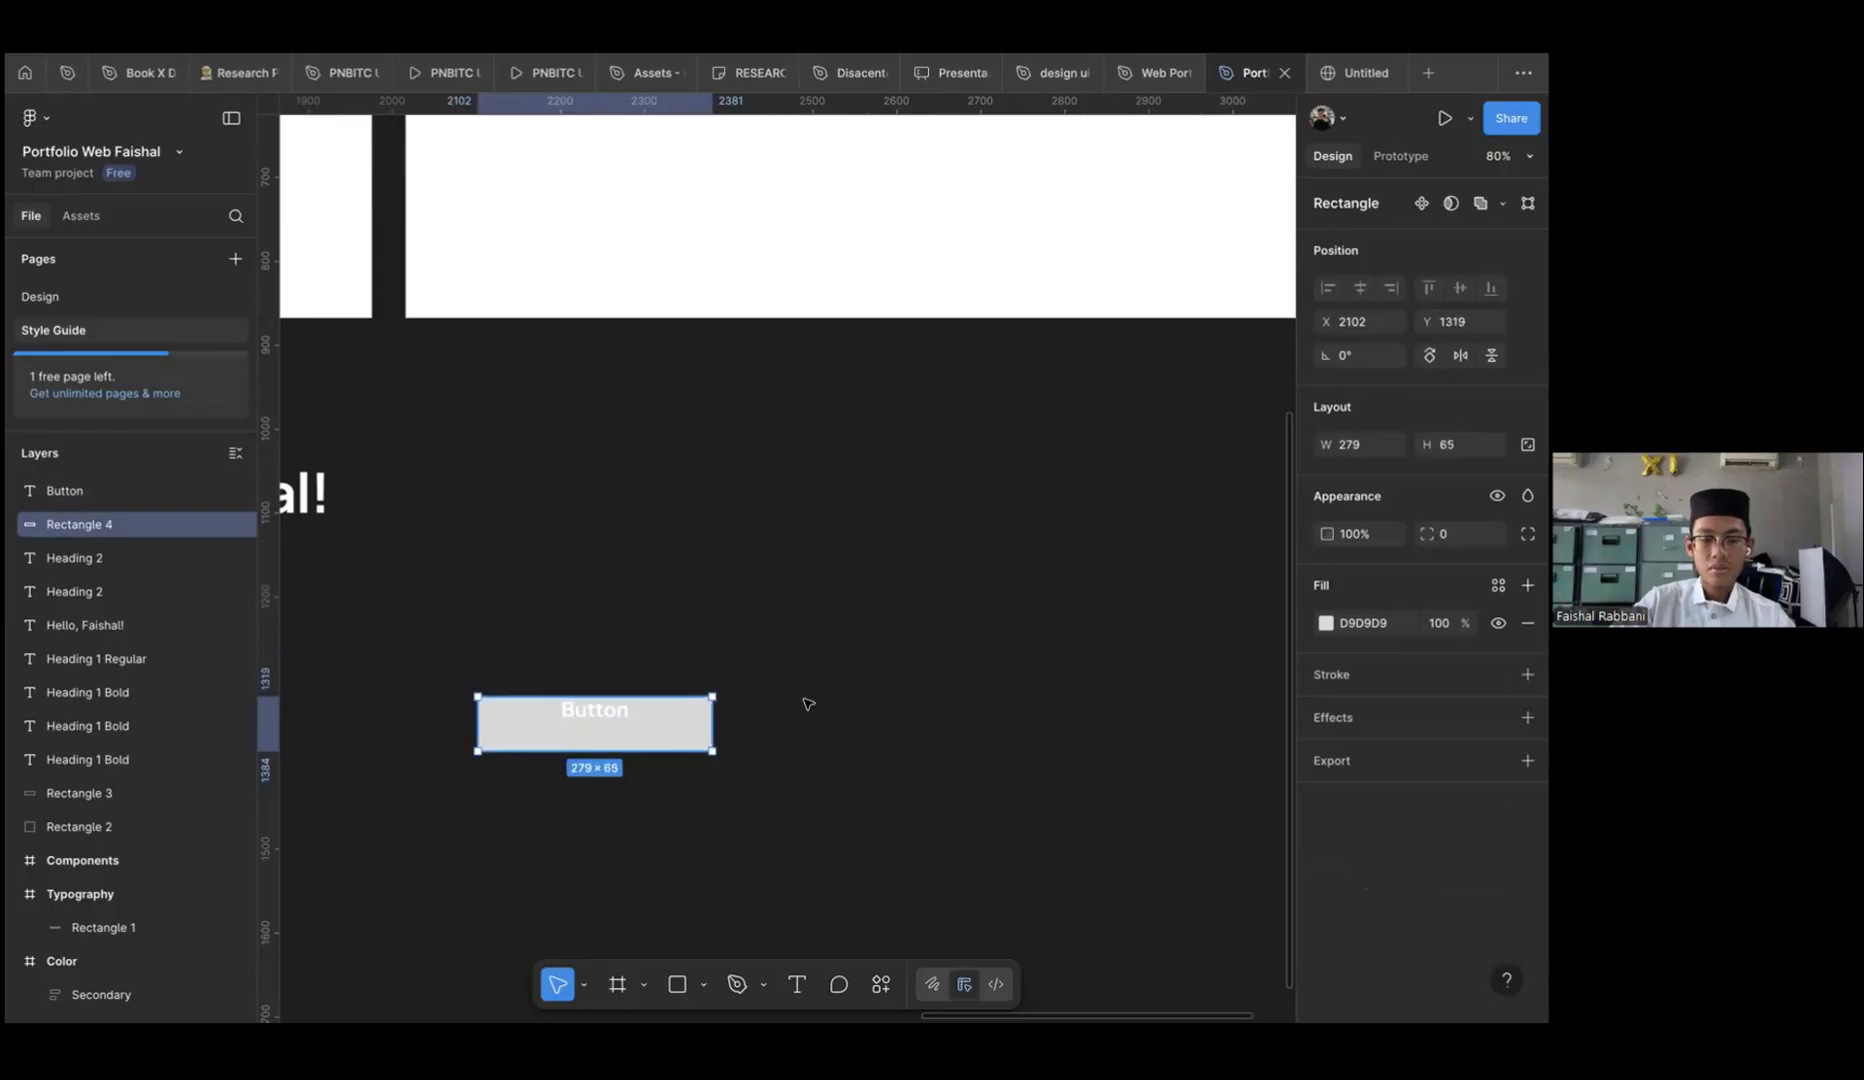
drag(479, 751, 475, 741)
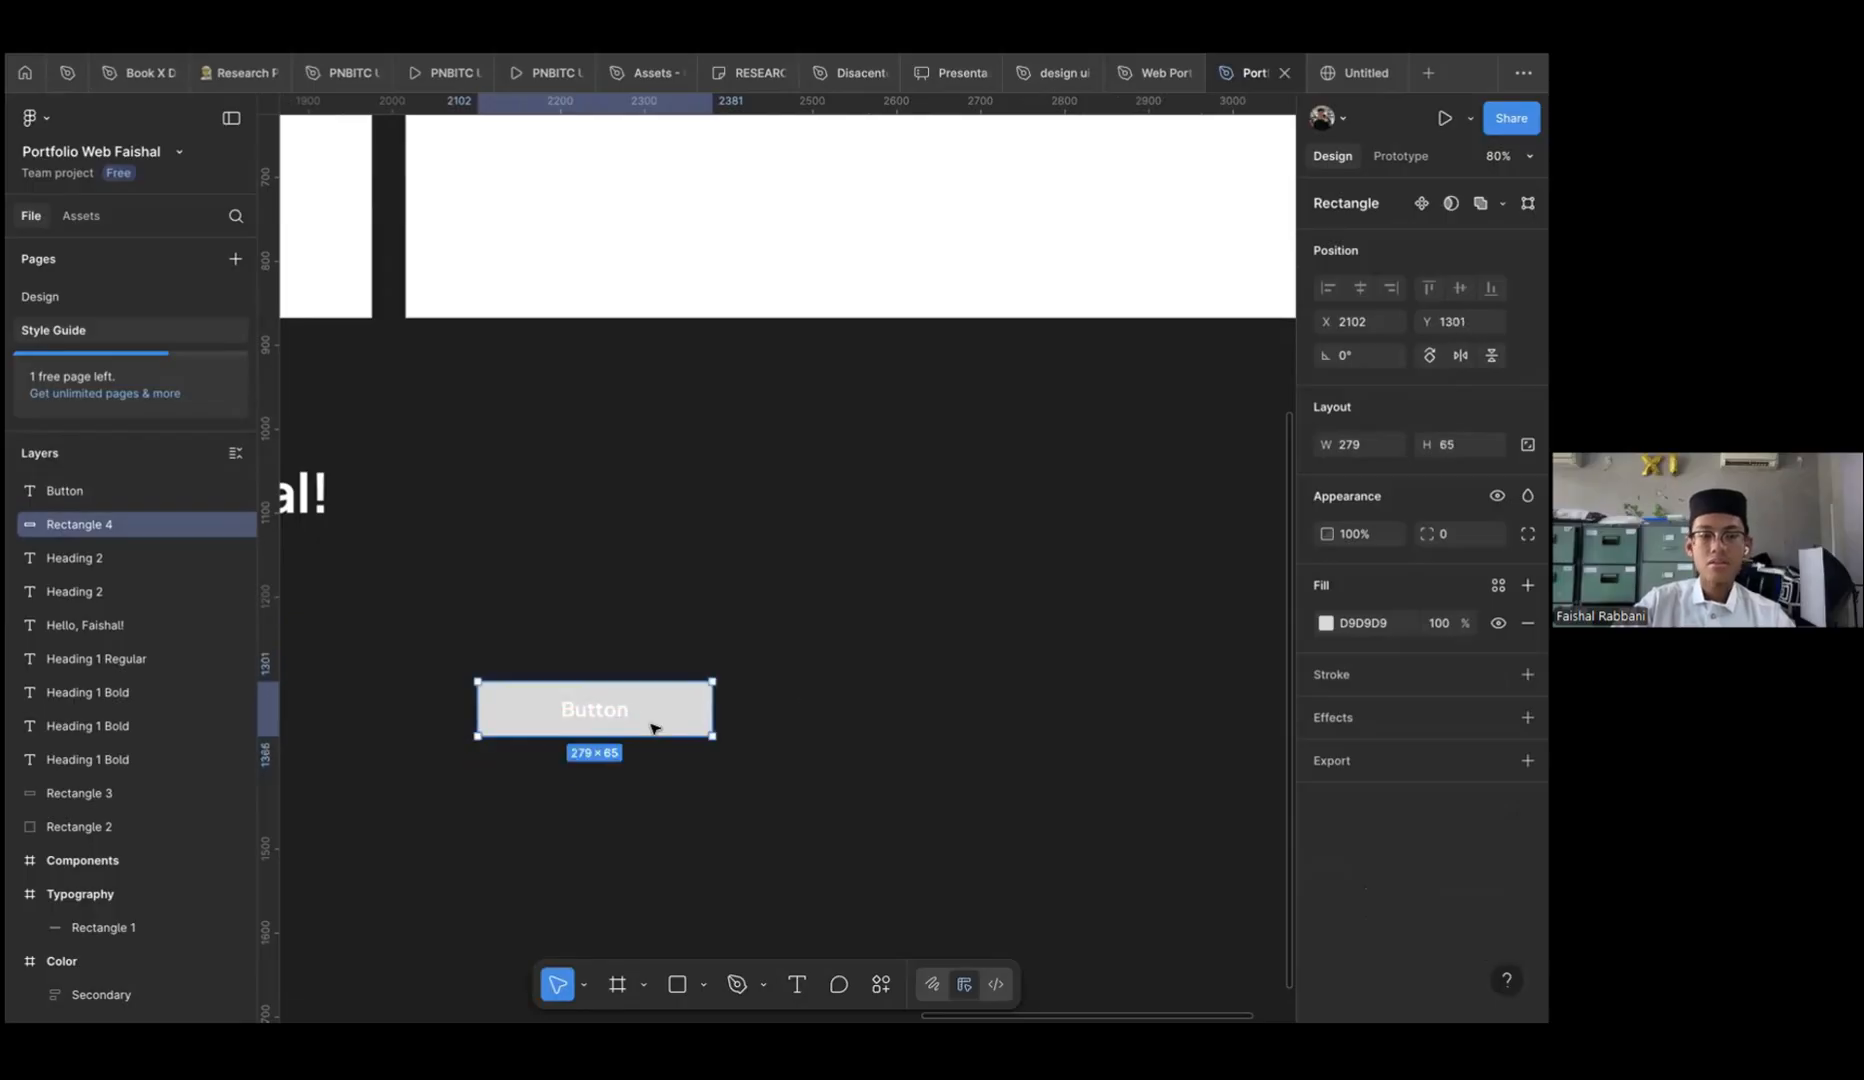
key(Escape)
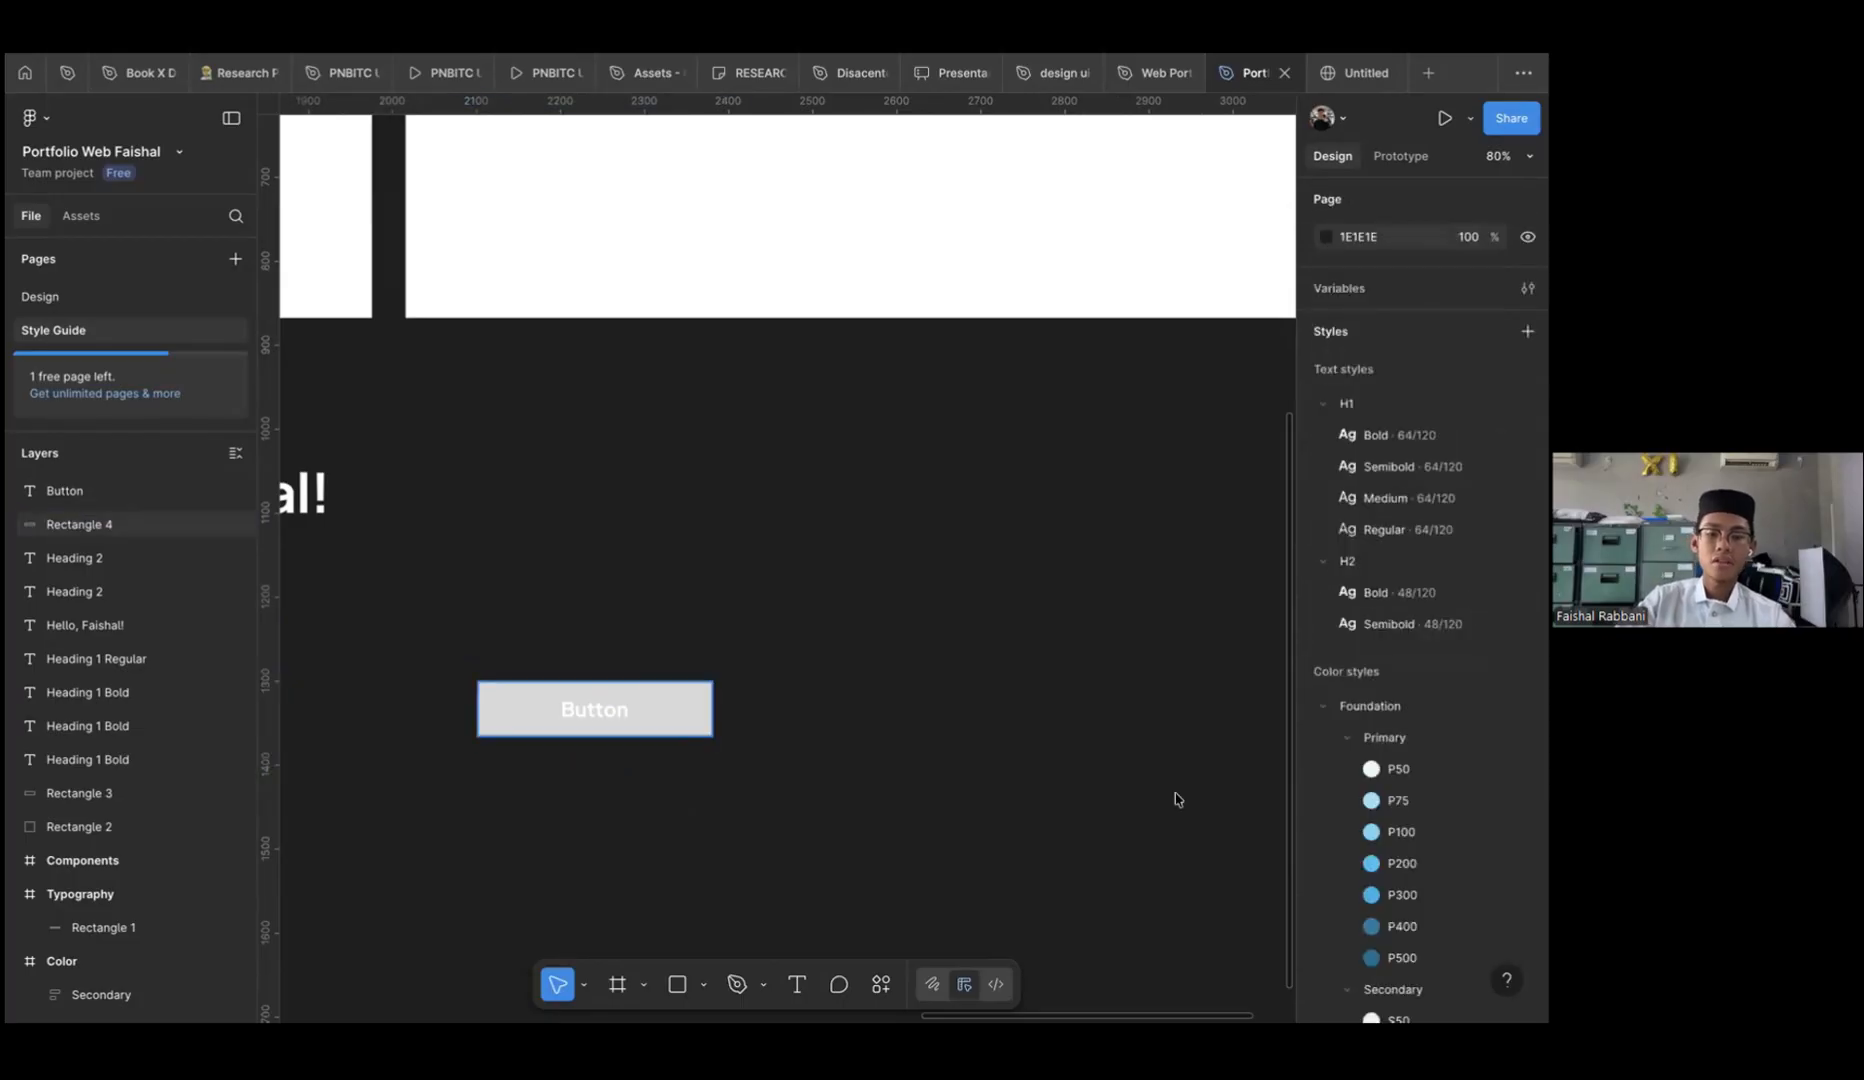
Fill the rectangle behind the Button text with the Foundation/Primary/P300 color style and deselect it
click(522, 712)
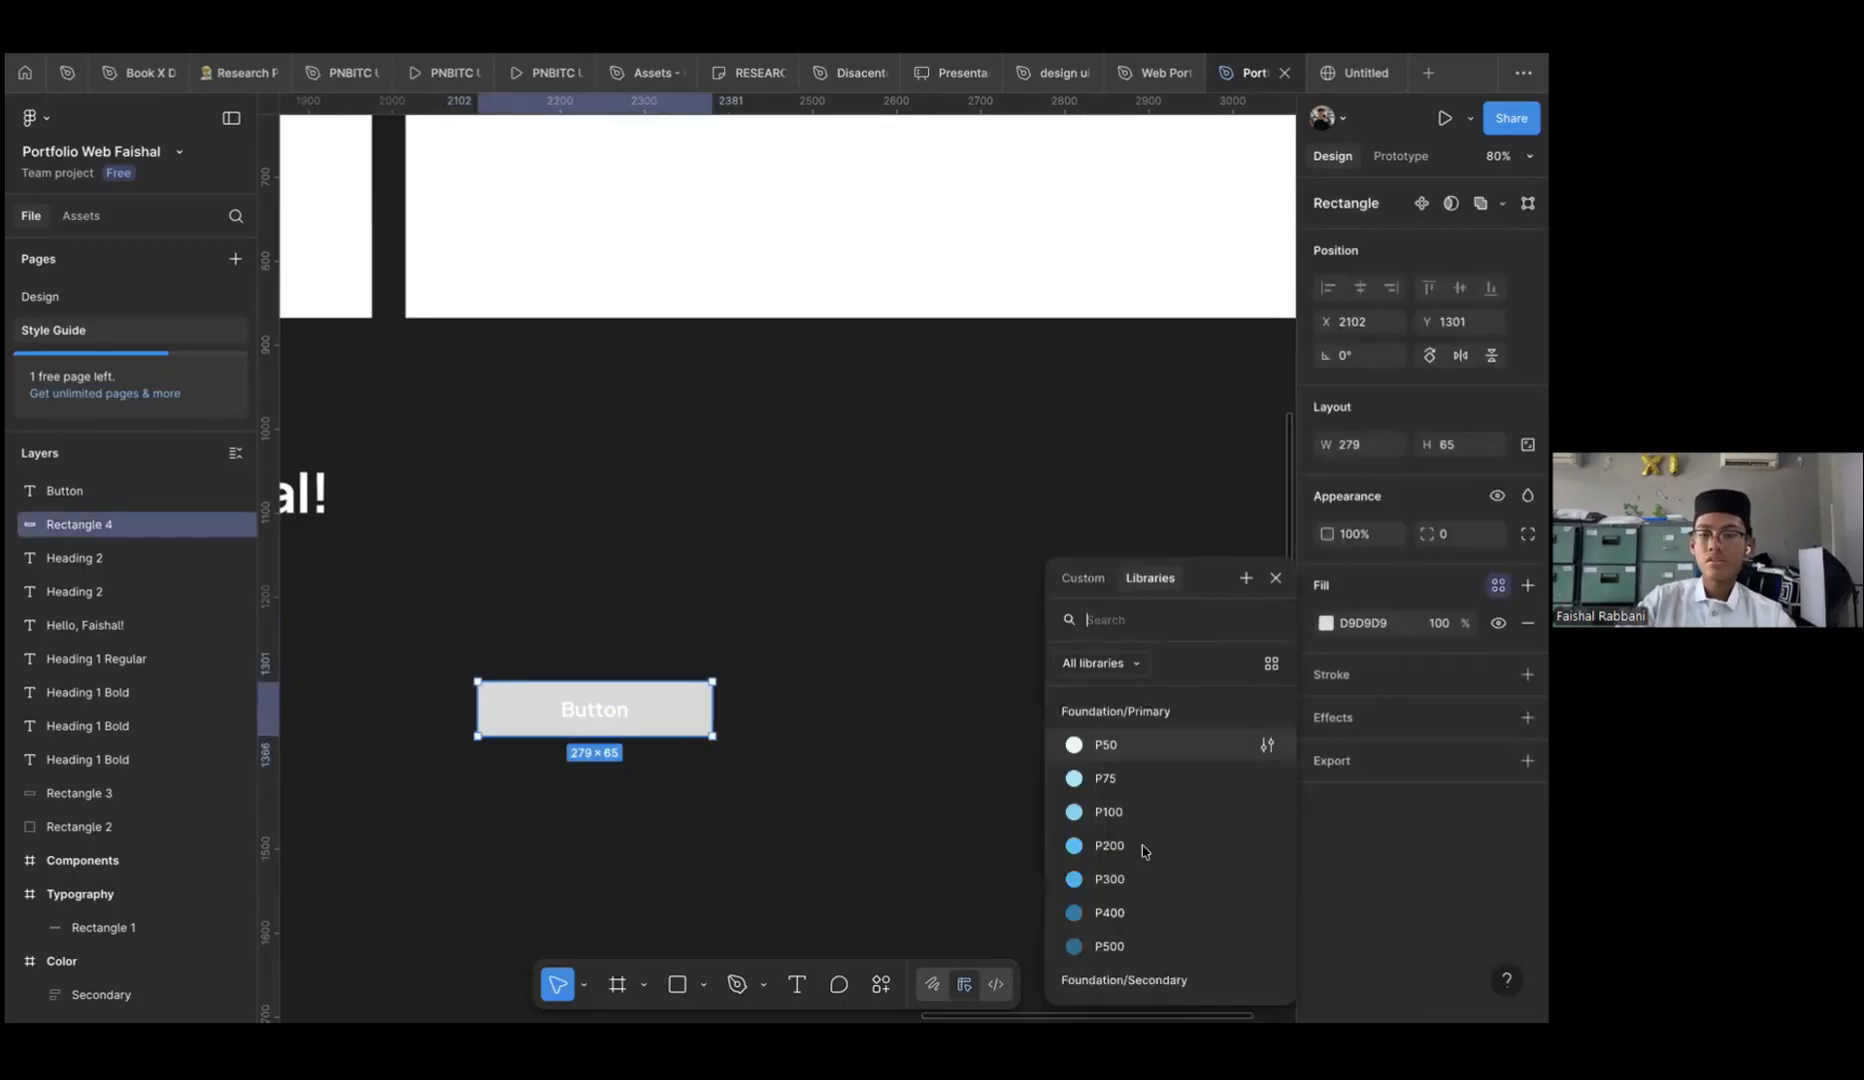
scroll(1150, 820, down, 1)
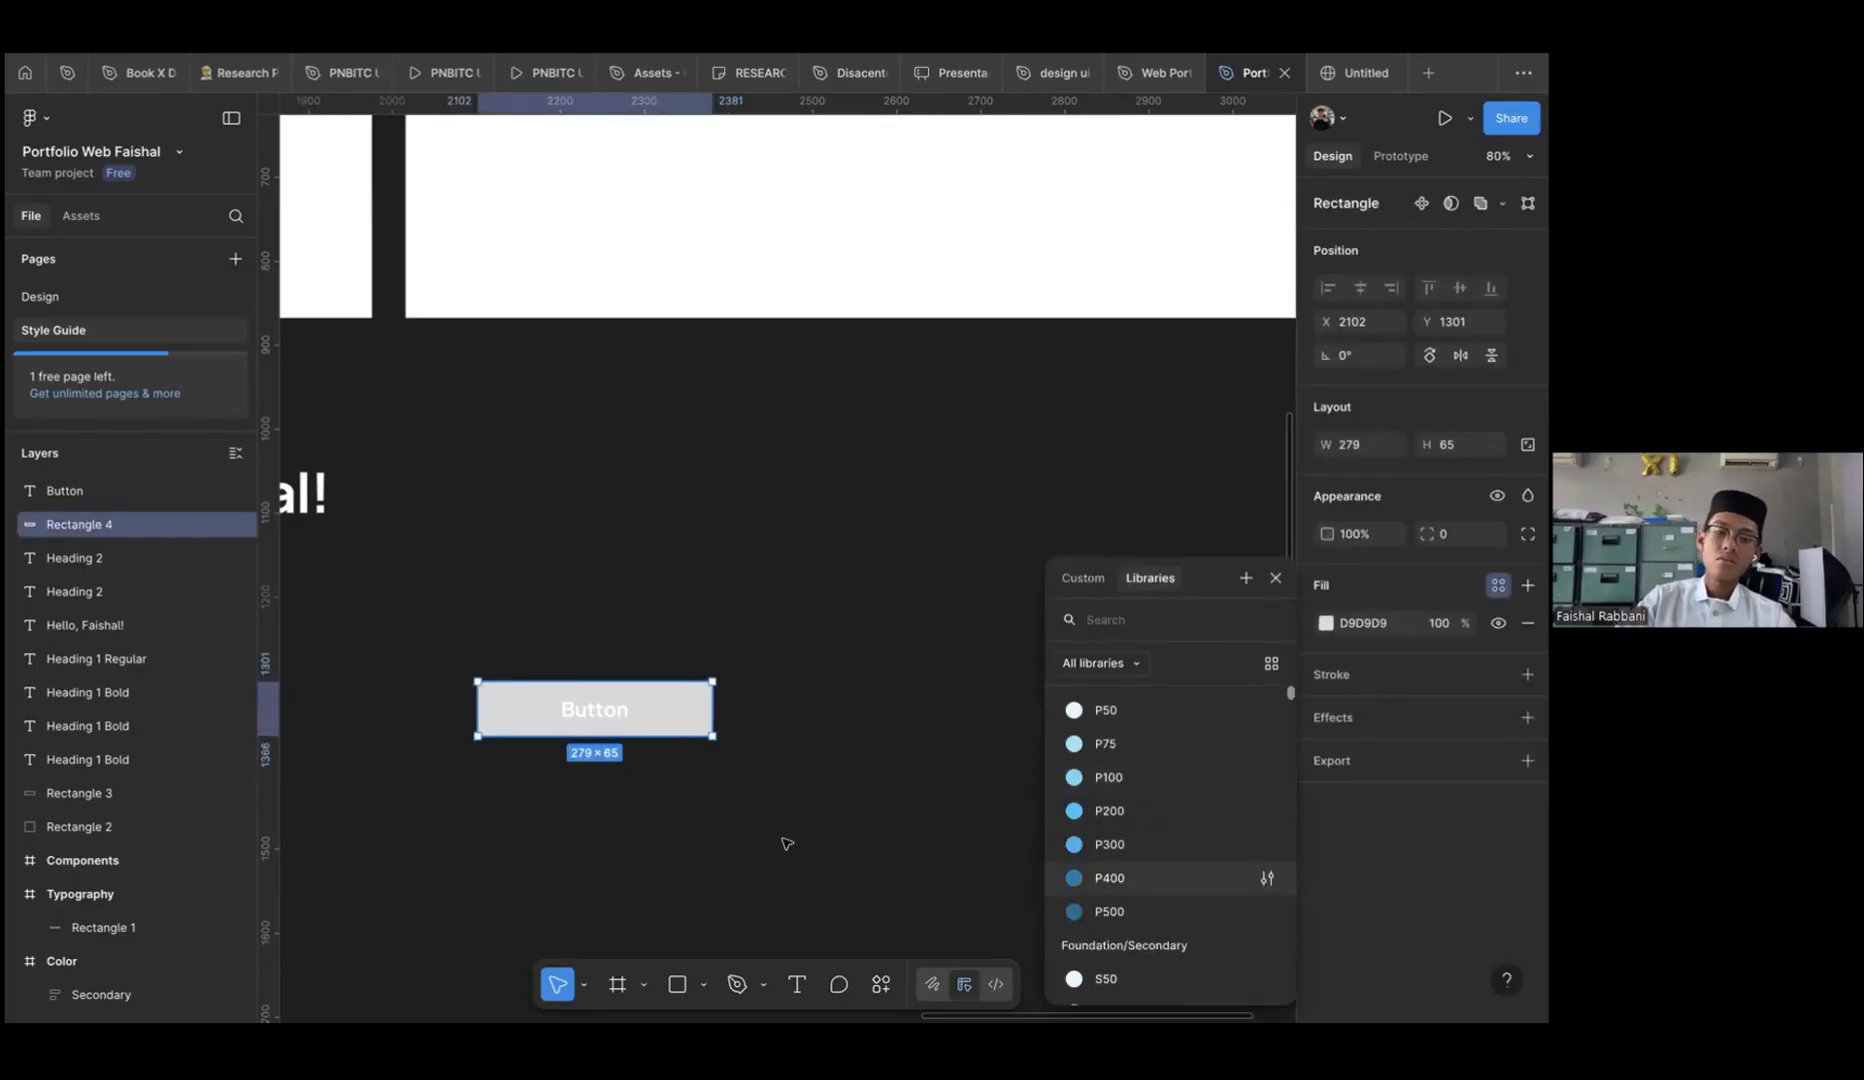
click(1110, 845)
click(564, 619)
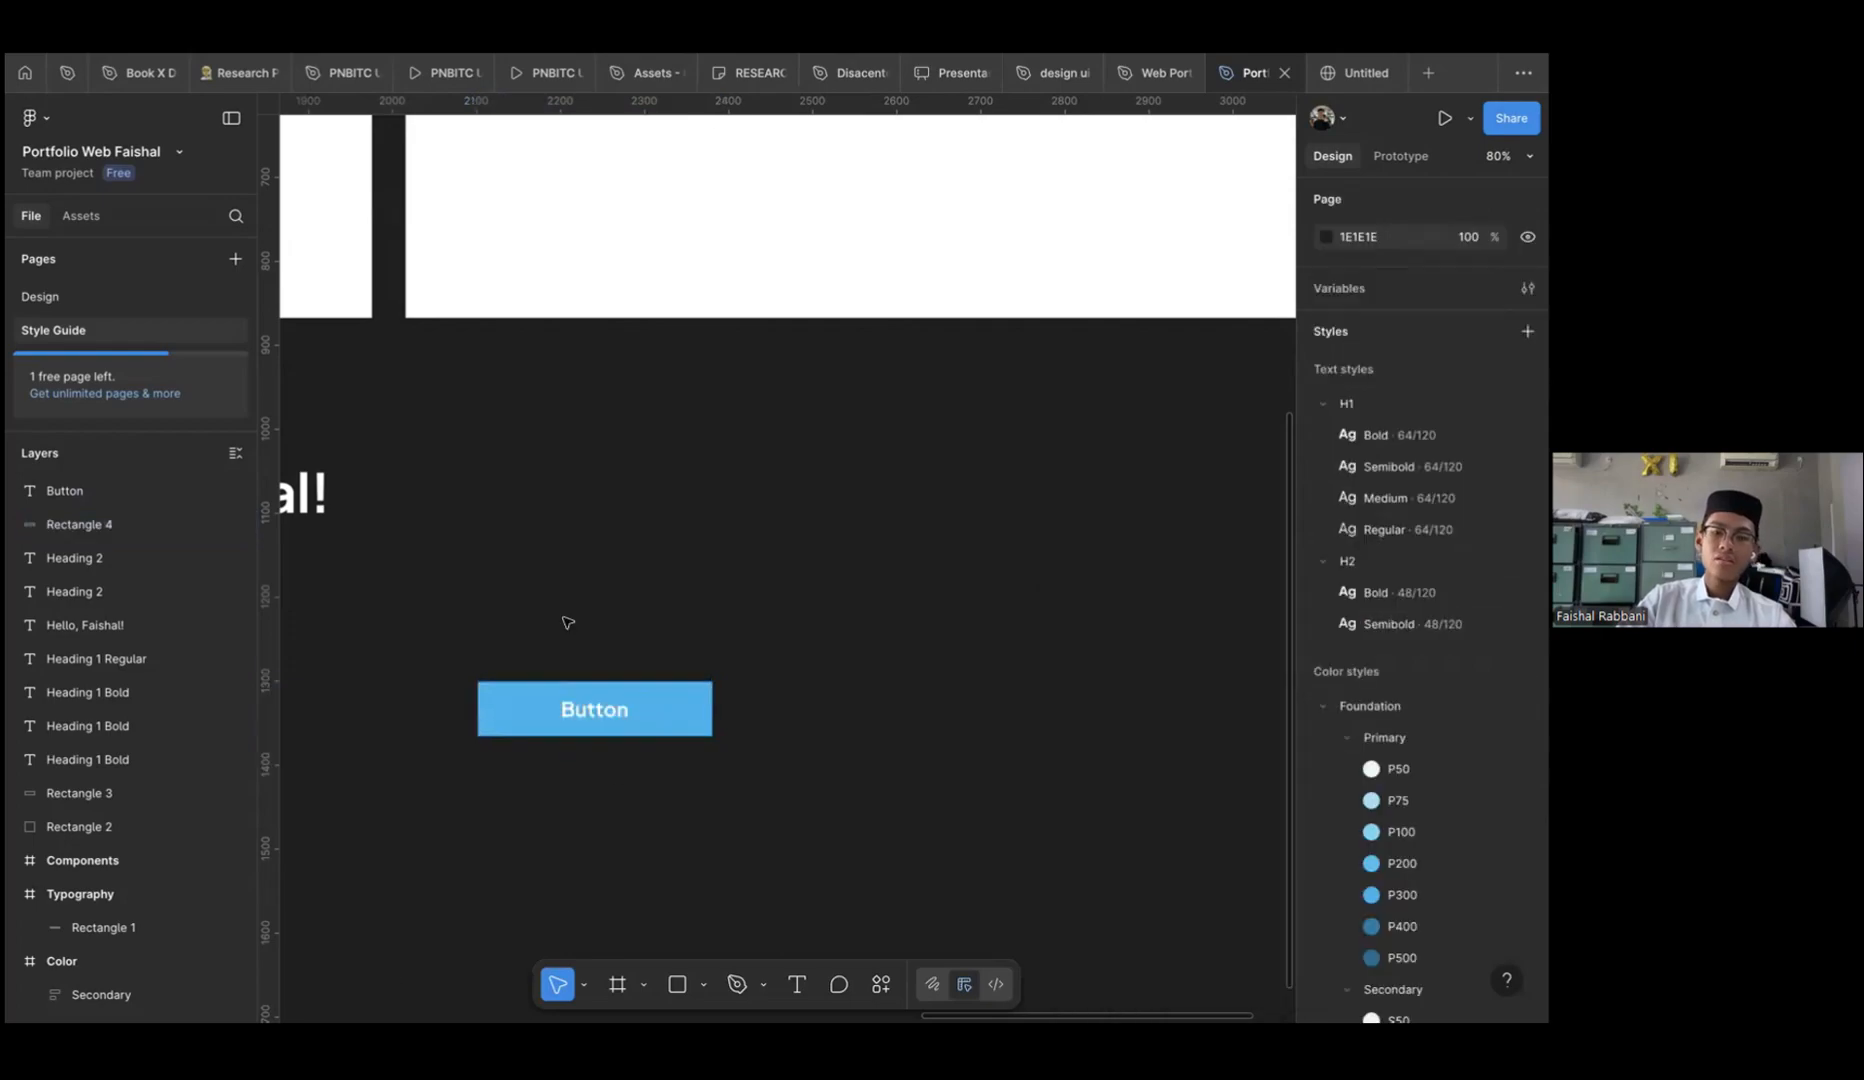
Combine the Button text and its blue rectangle into one auto layout frame
scroll(562, 619, left, 1)
scroll(562, 619, down, 1)
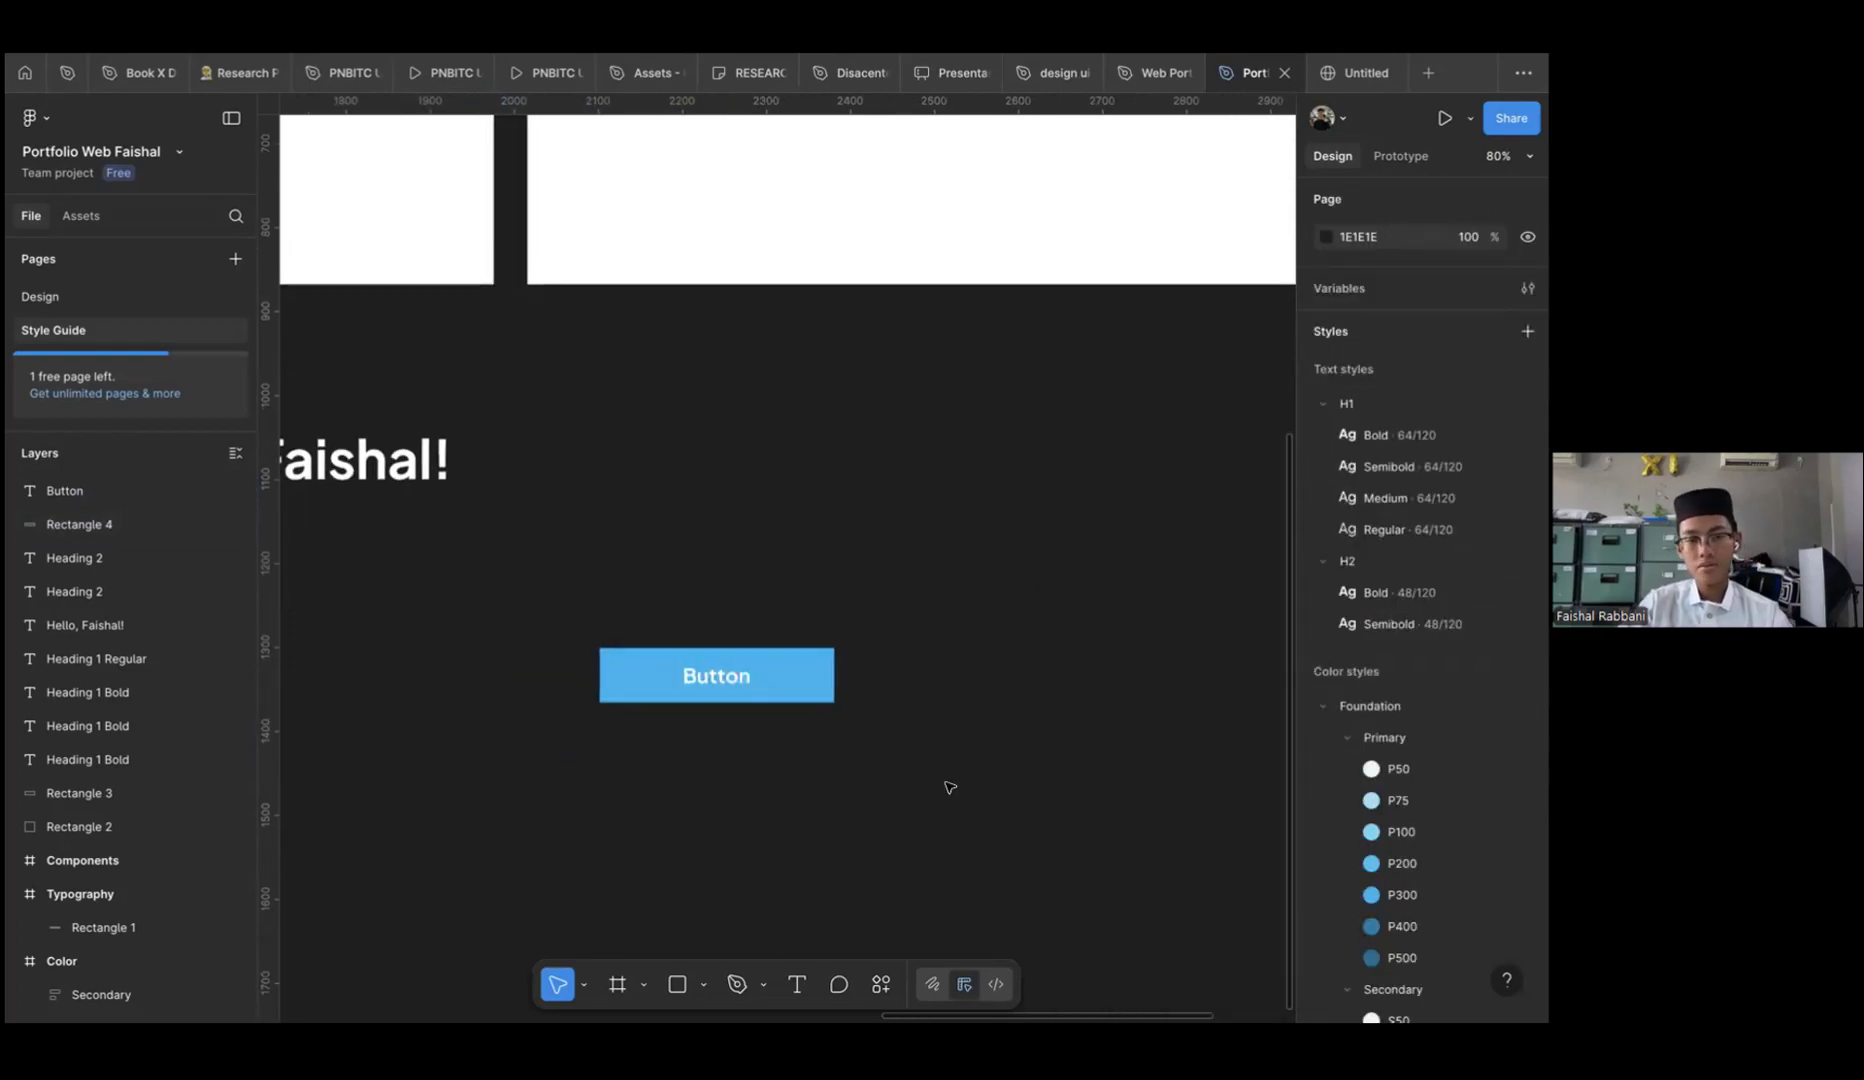
drag(562, 616, 950, 783)
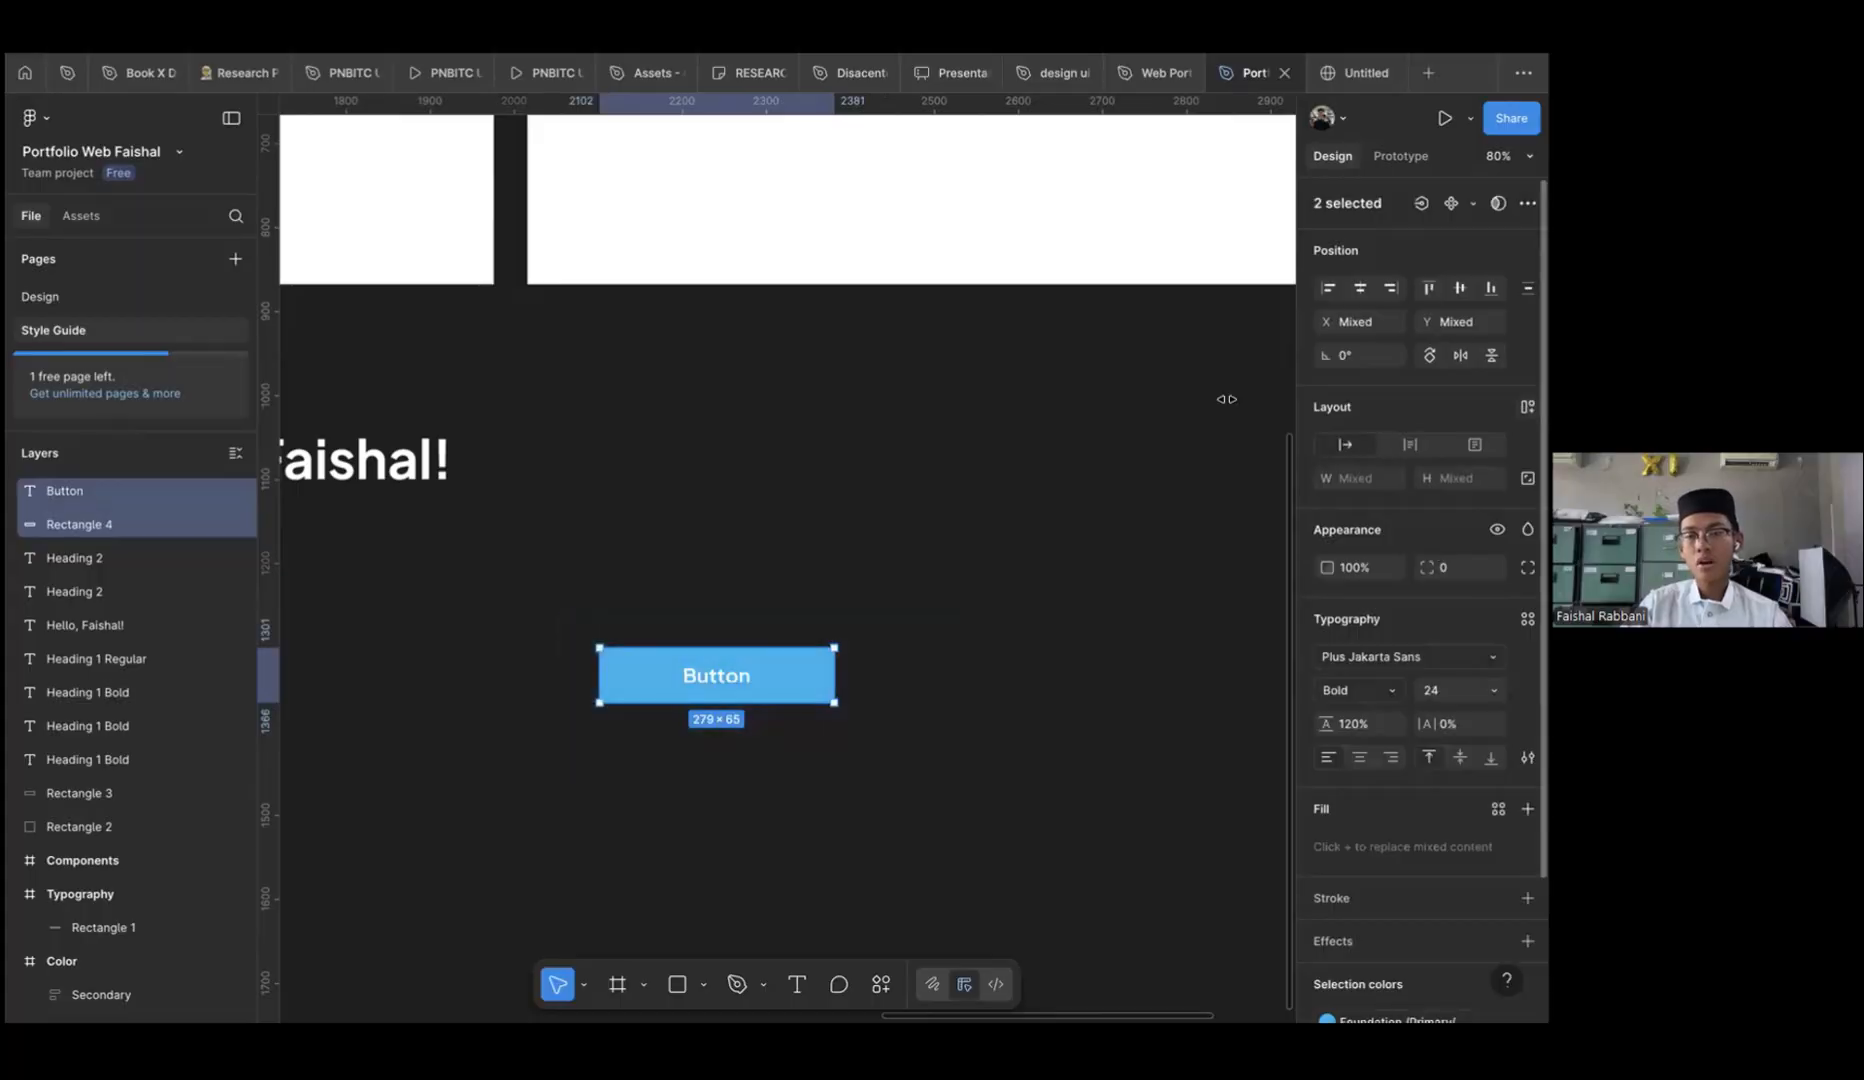
click(1528, 407)
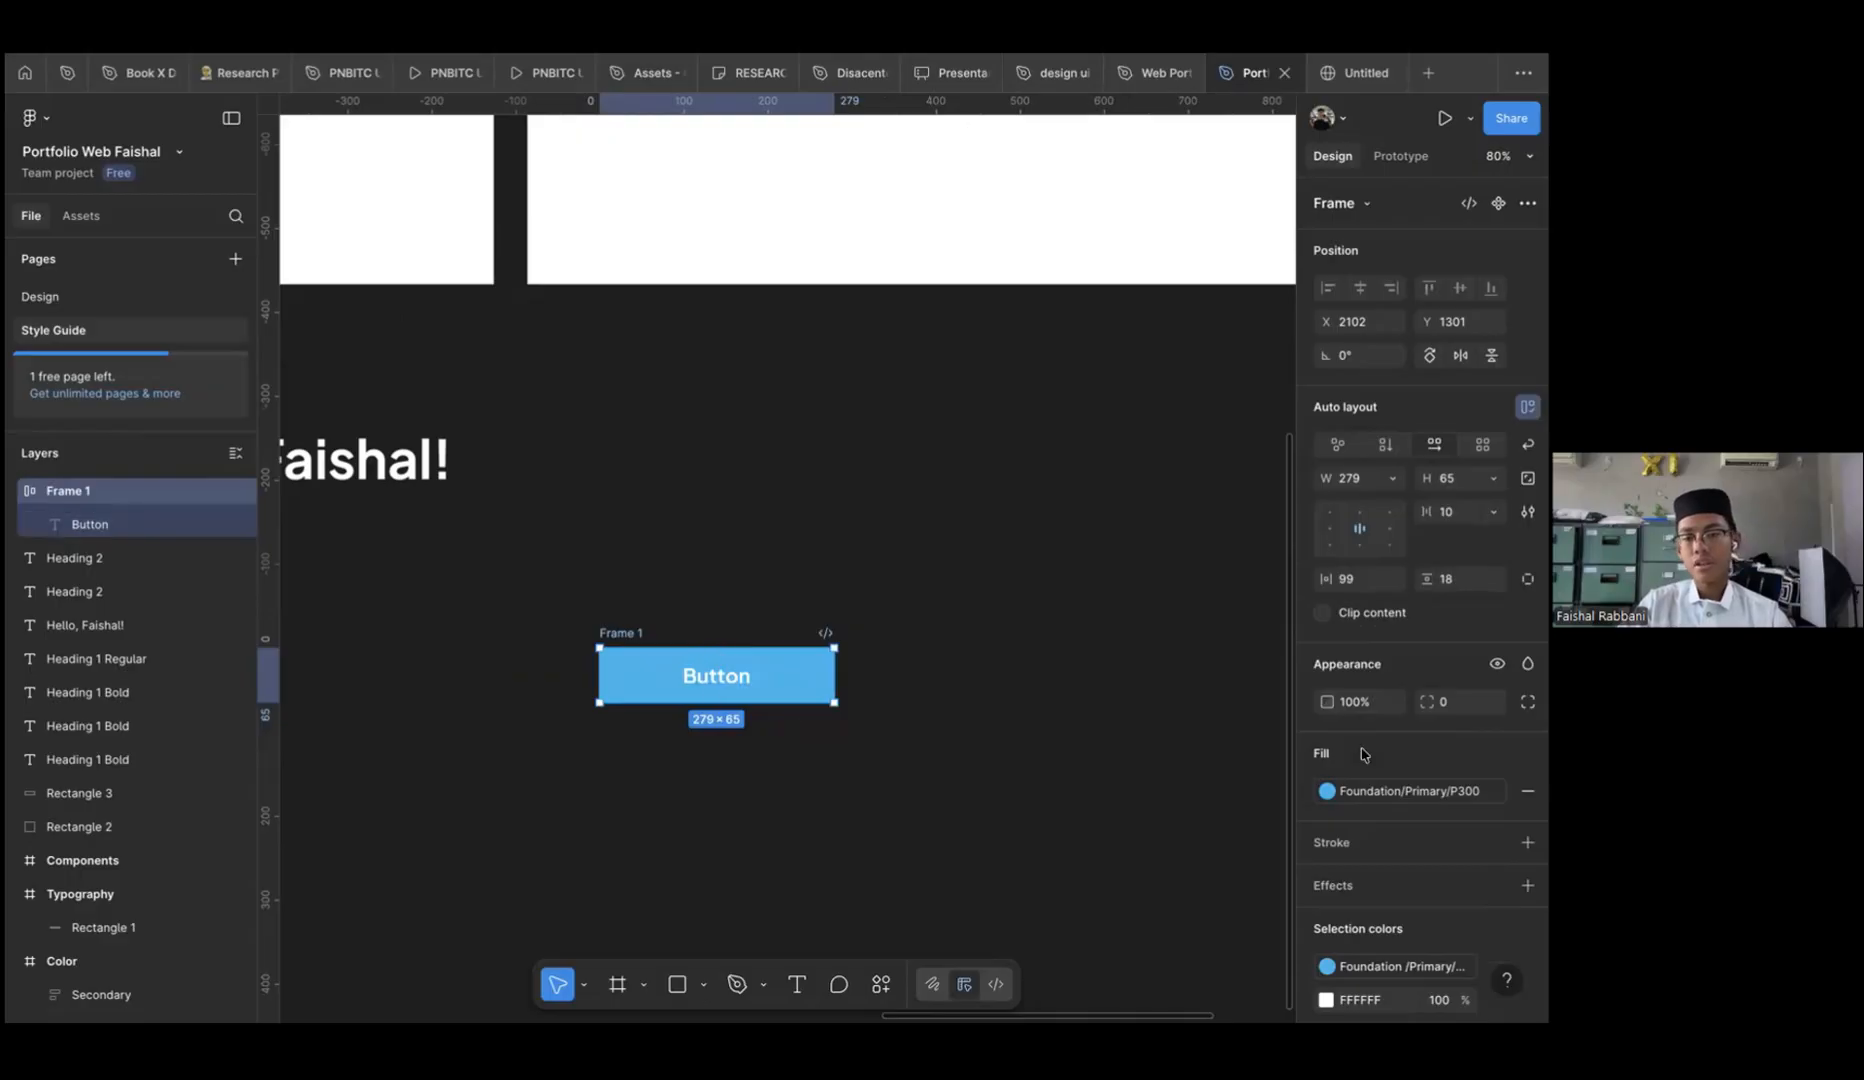
Set the button frame's corner radius to 15, keeping the frame selected
scroll(1466, 816, down, 3)
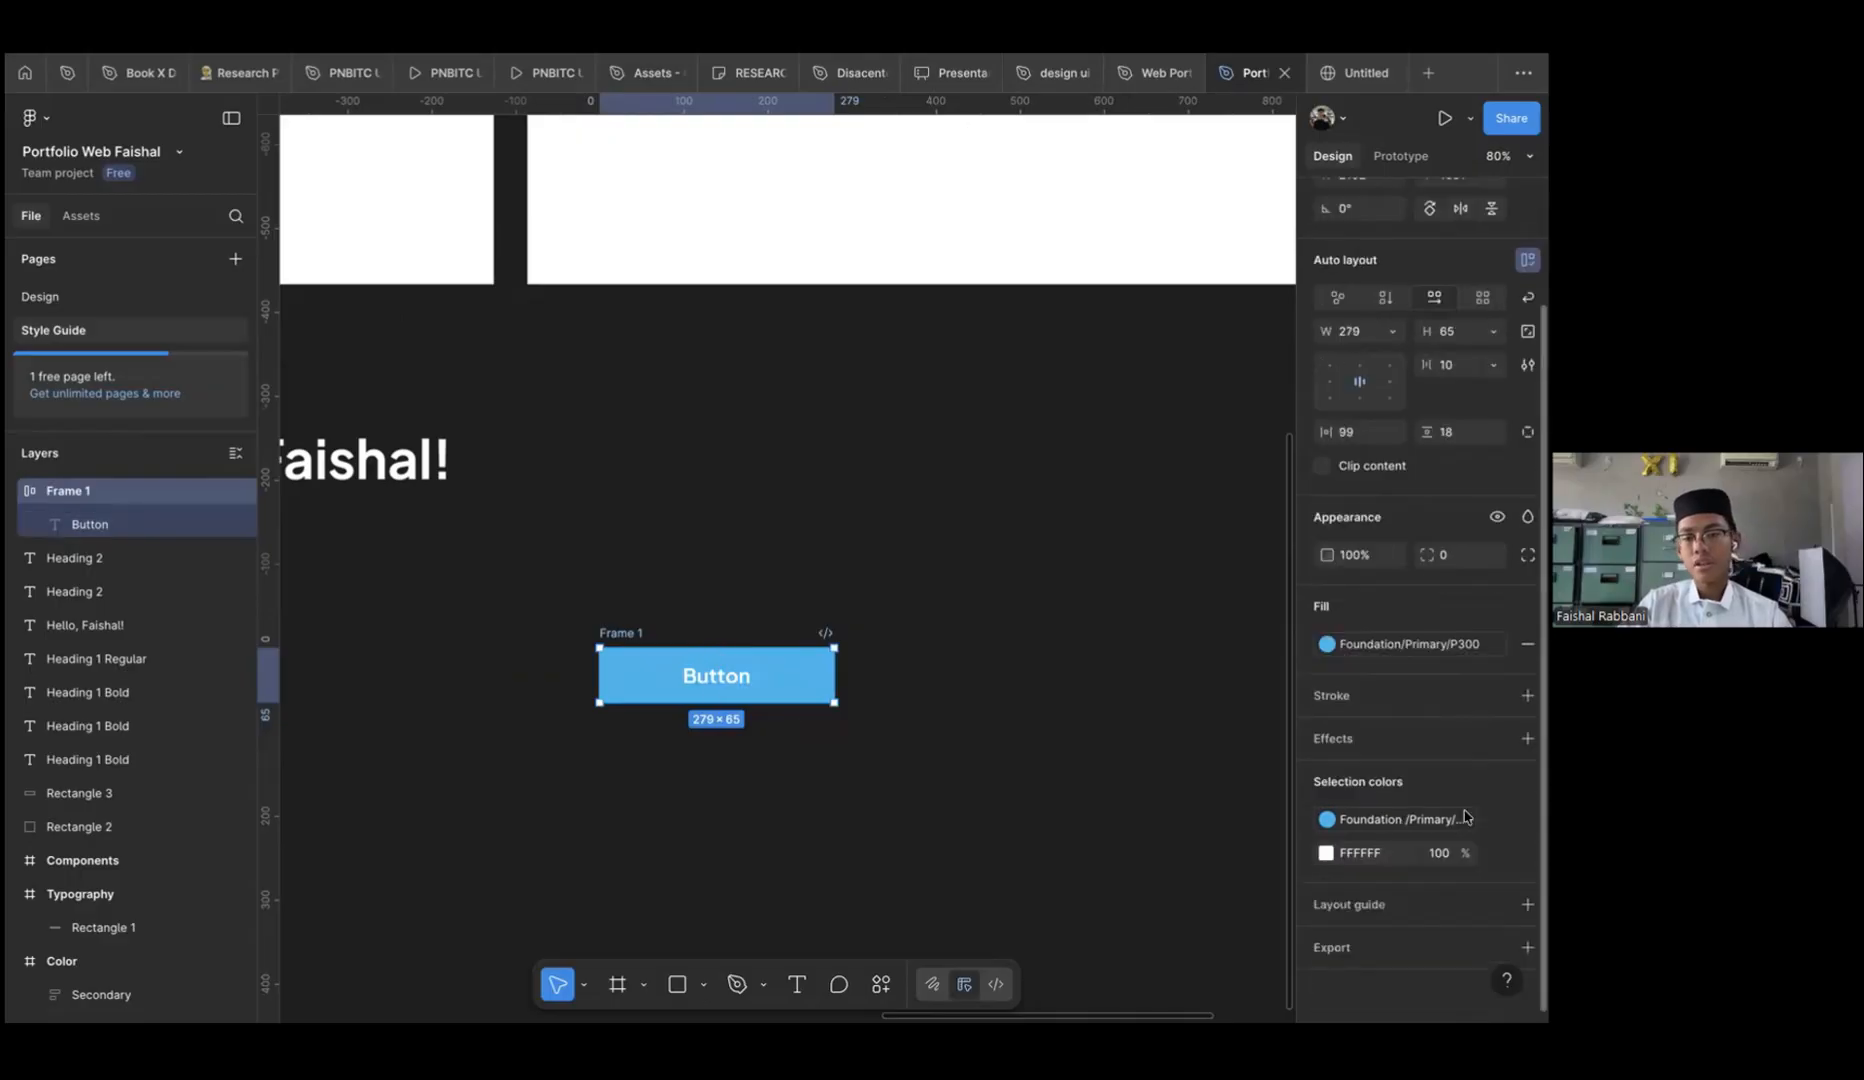
click(1455, 554)
text(15)
key(Return)
click(1240, 668)
key(super+z)
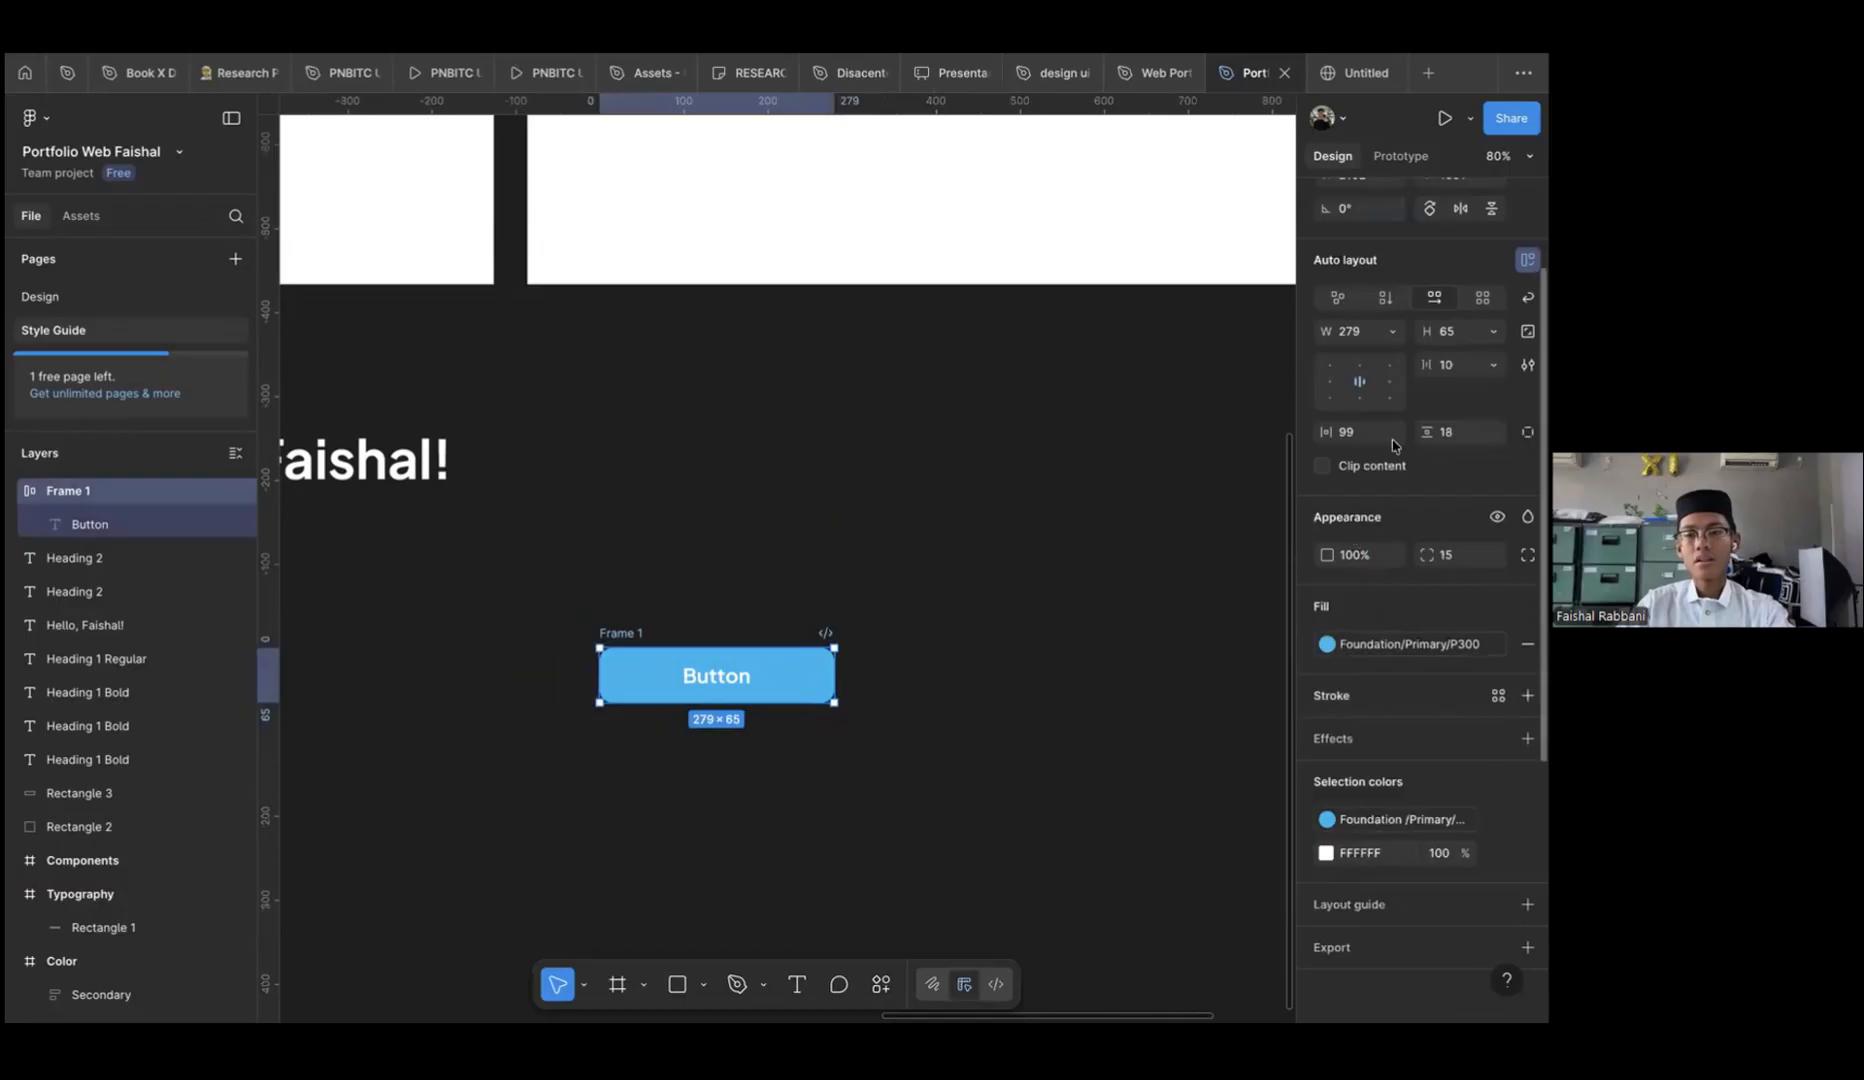
Convert the button frame into a component and add a variant property named Style
scroll(1494, 207, up, 2)
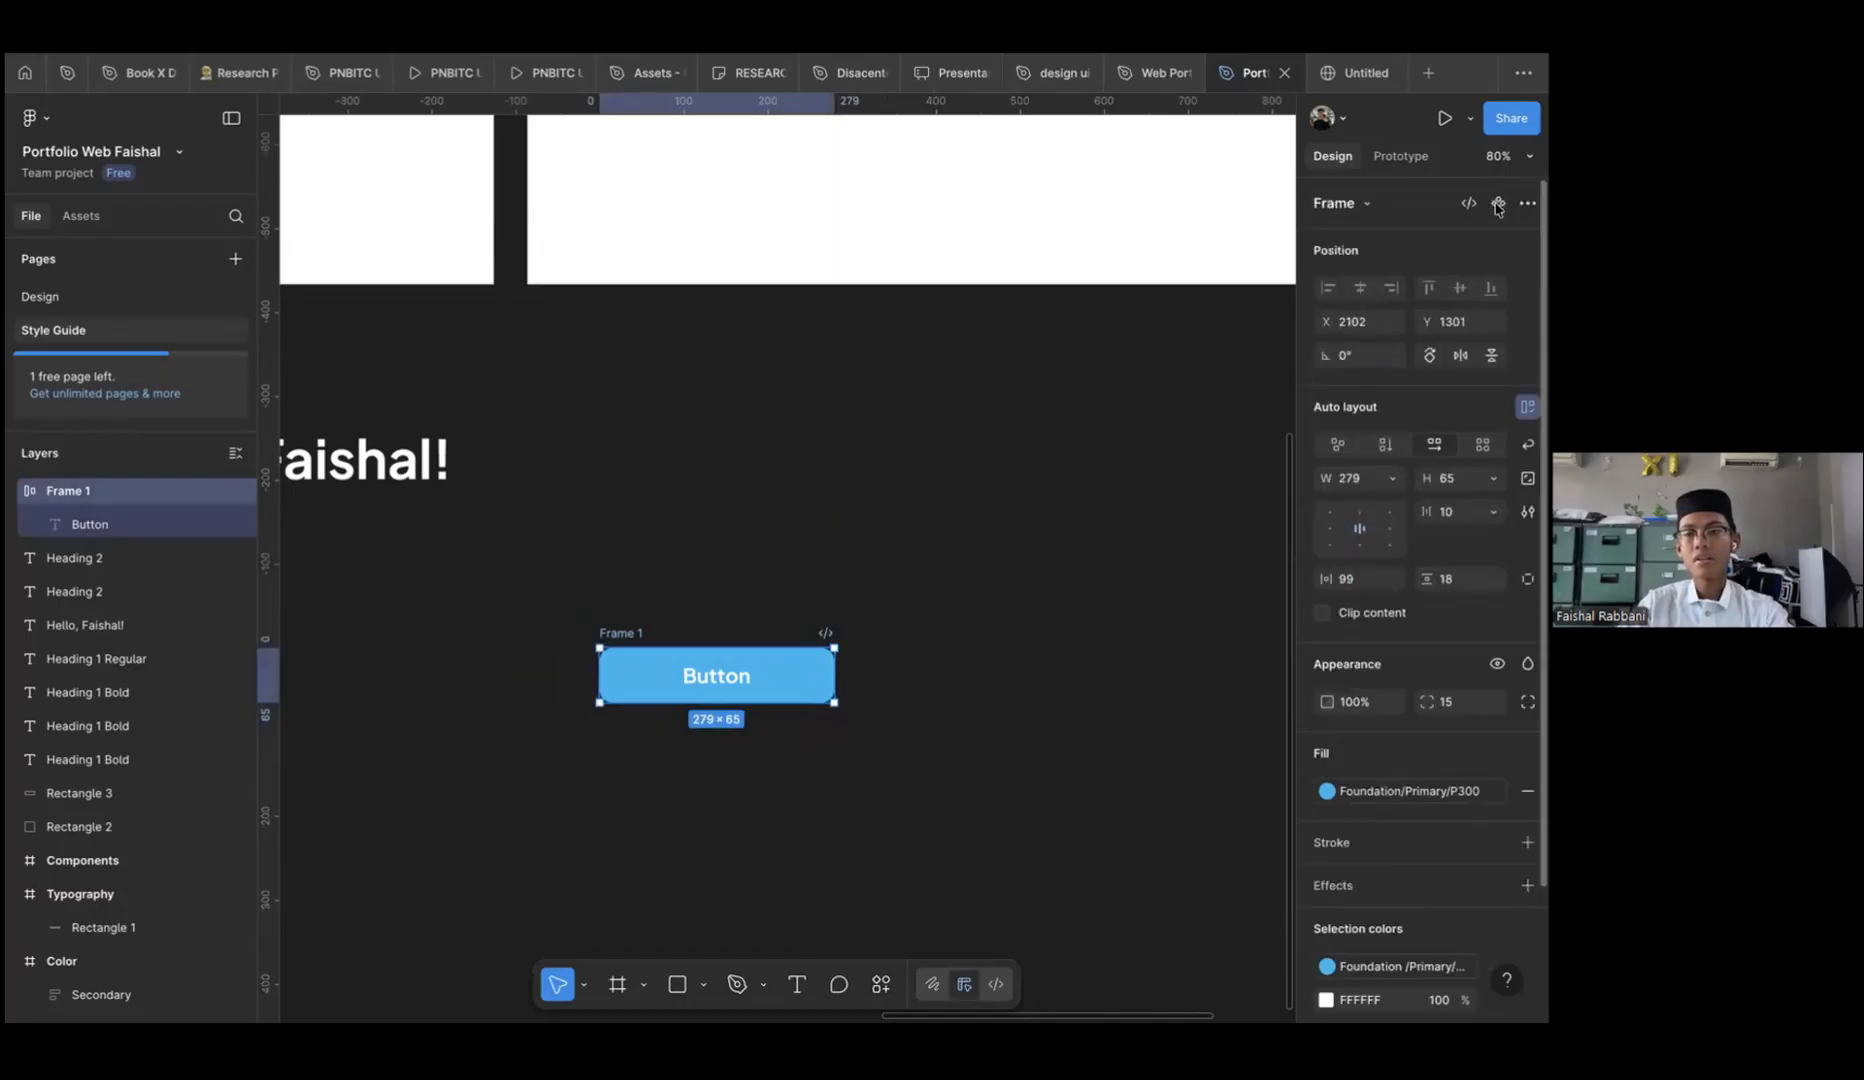
click(1494, 207)
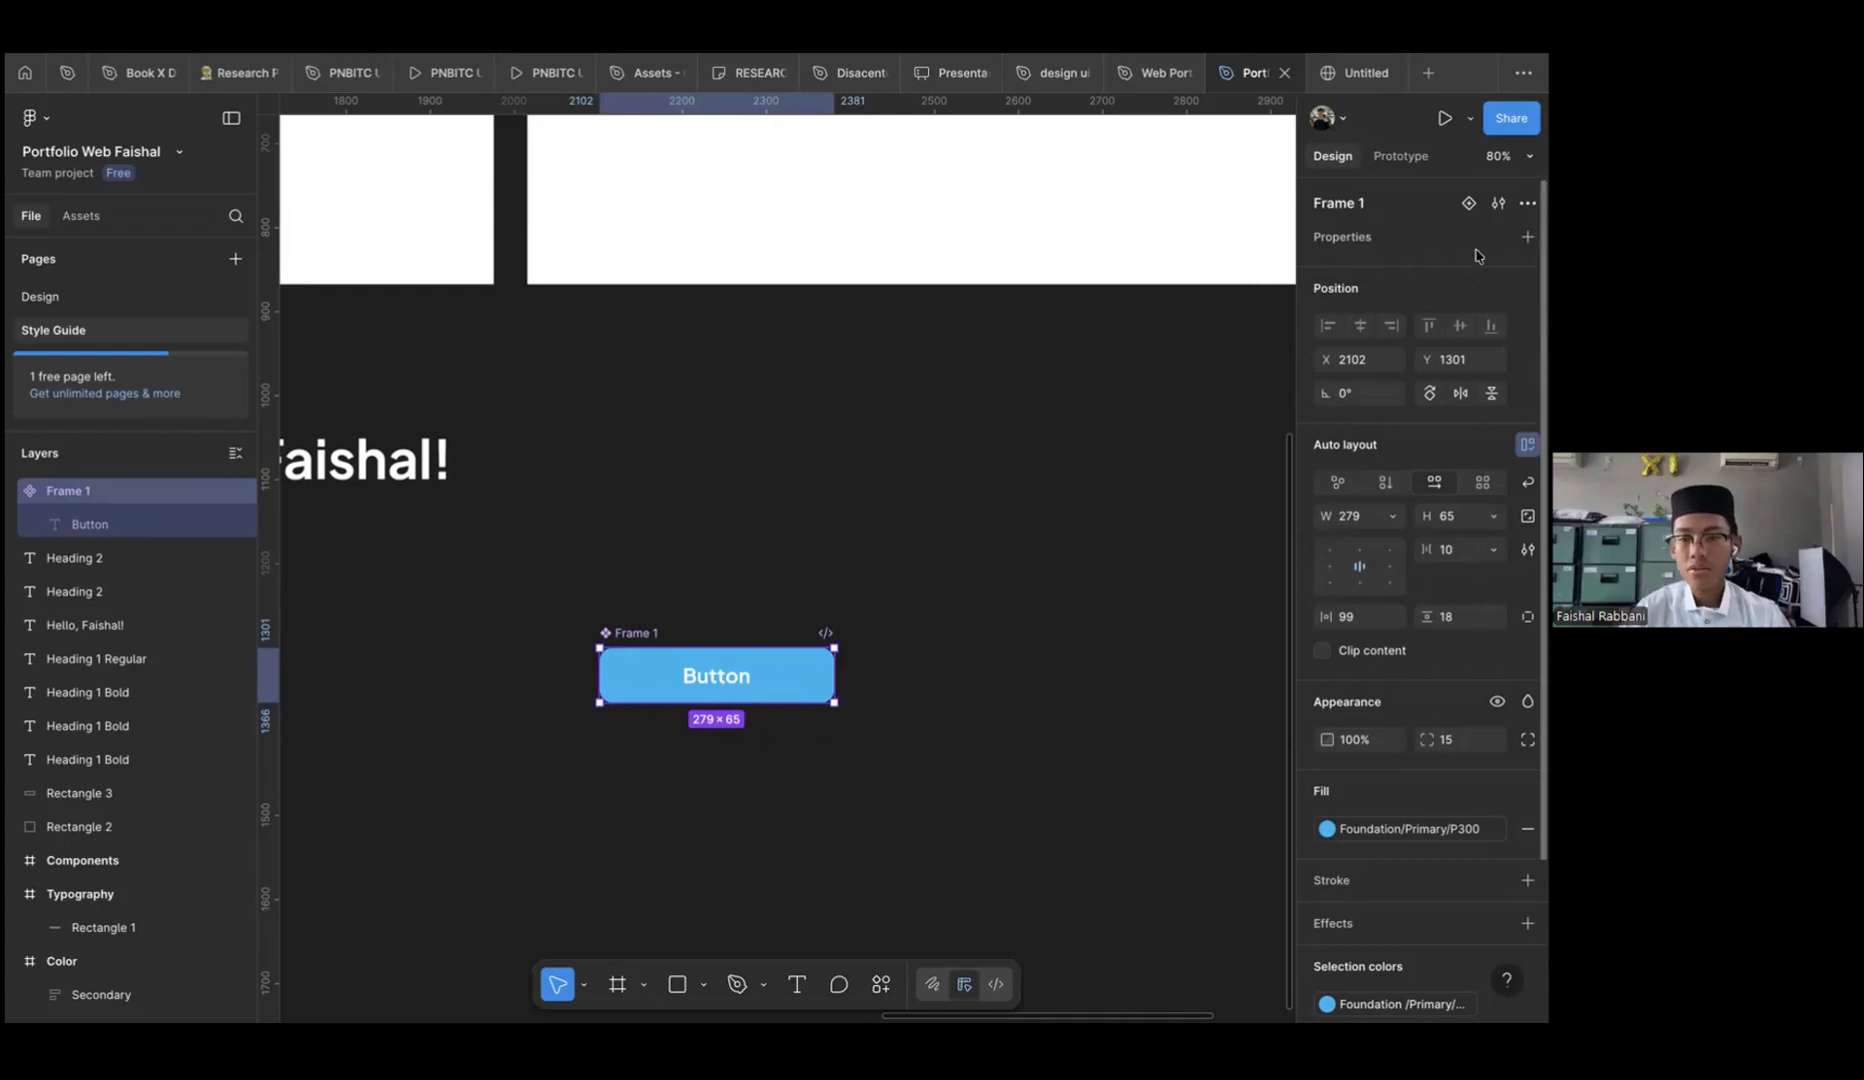
click(1527, 237)
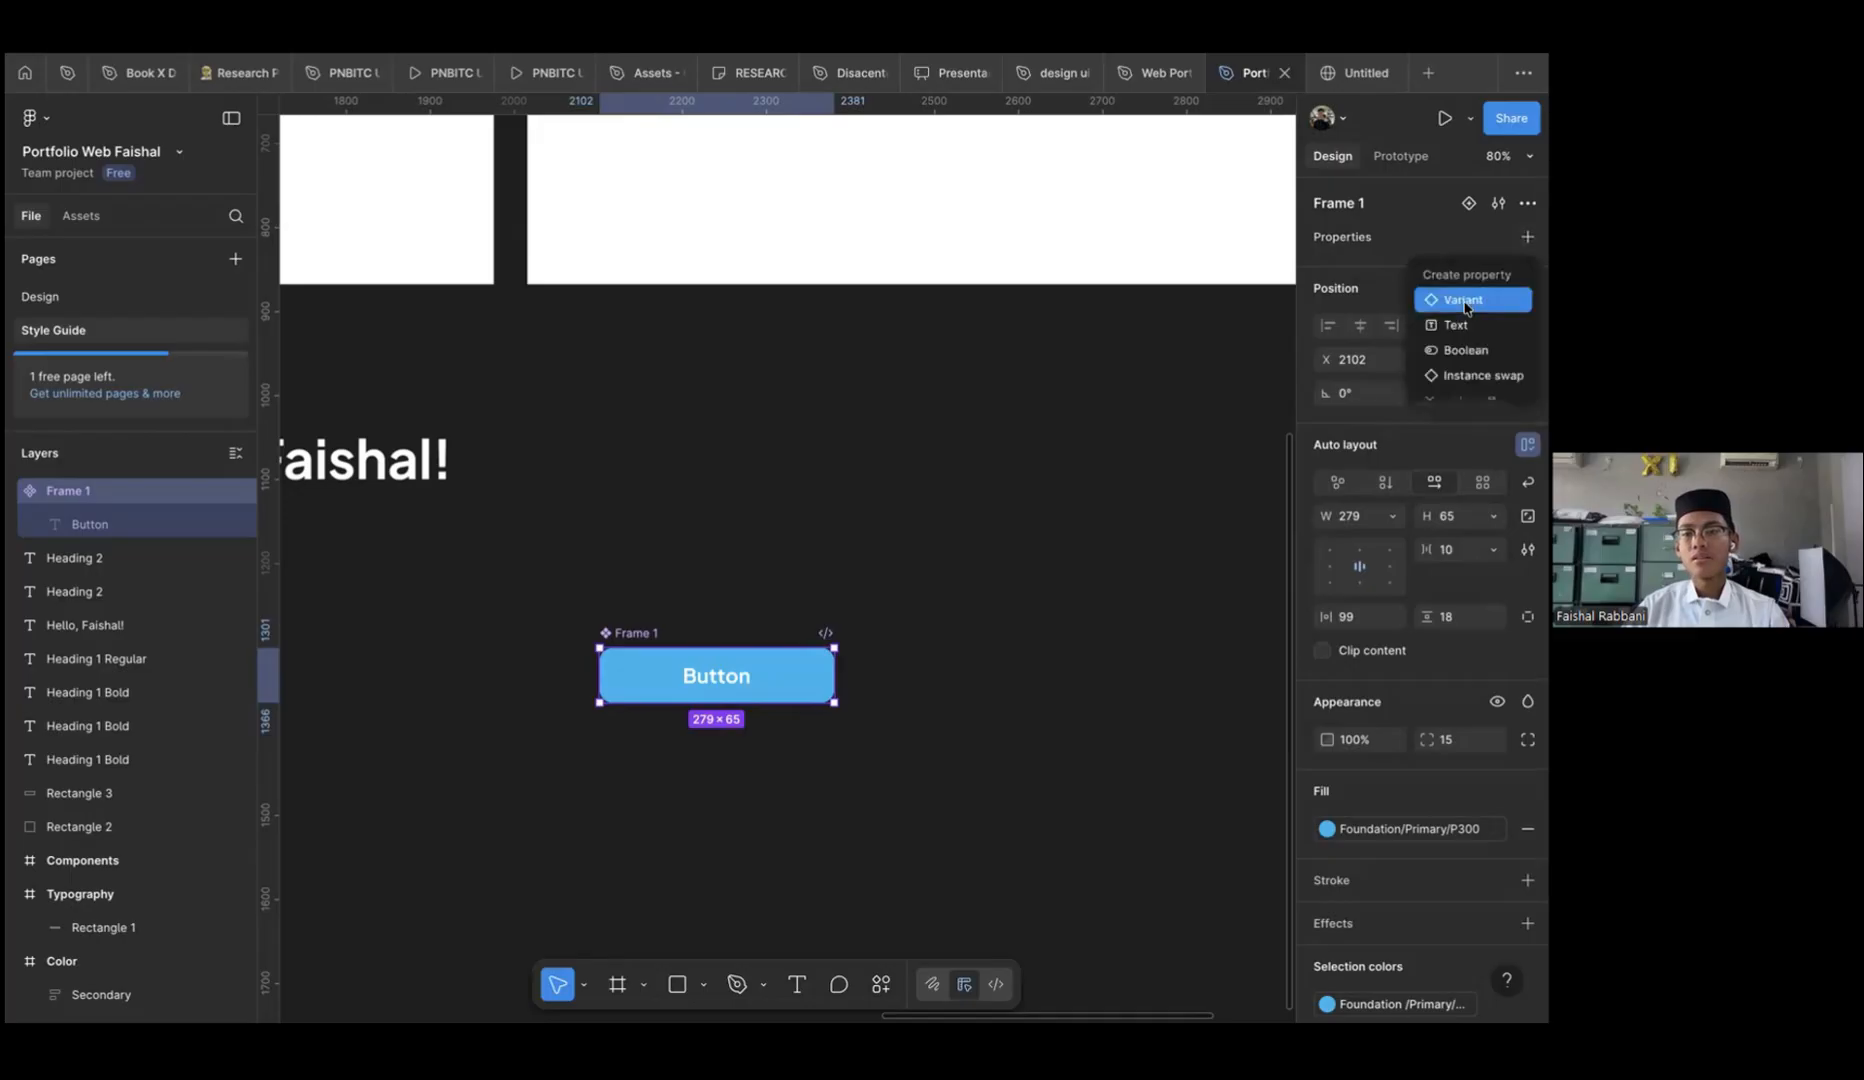
key(Return)
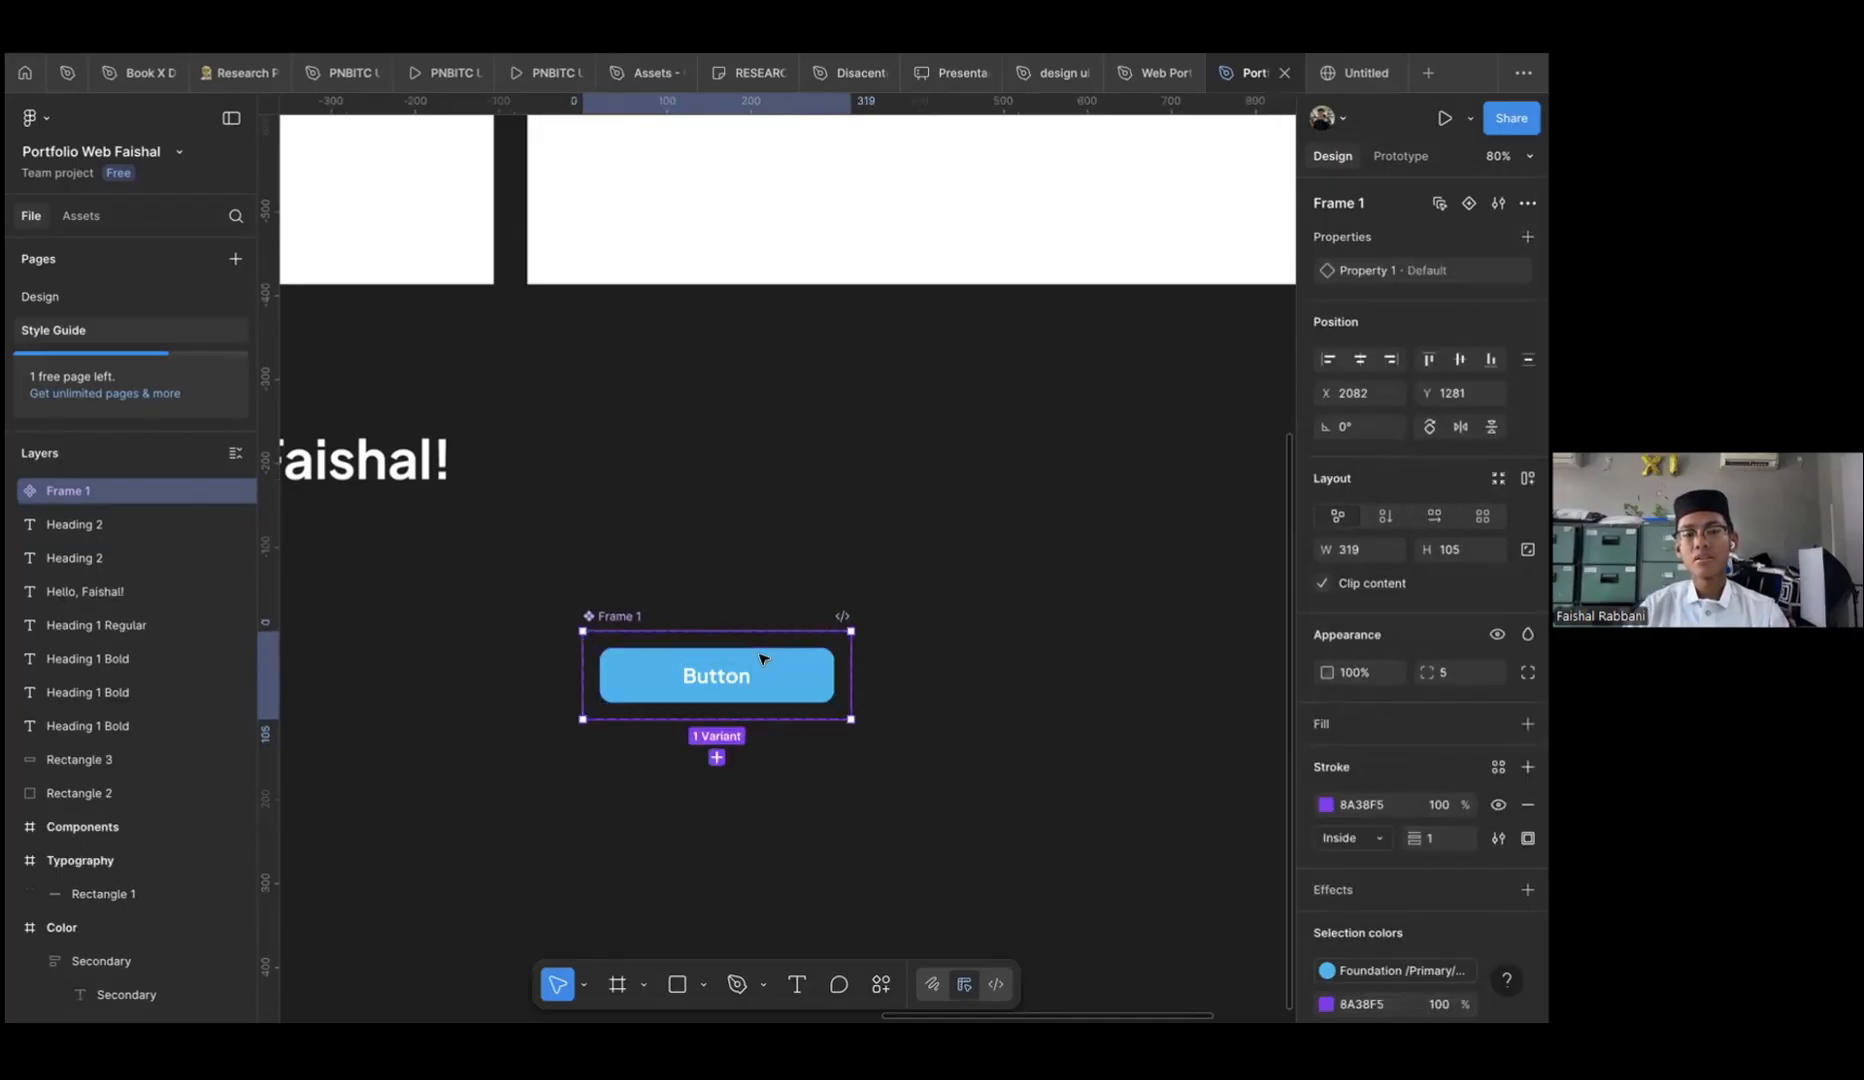
key(Return)
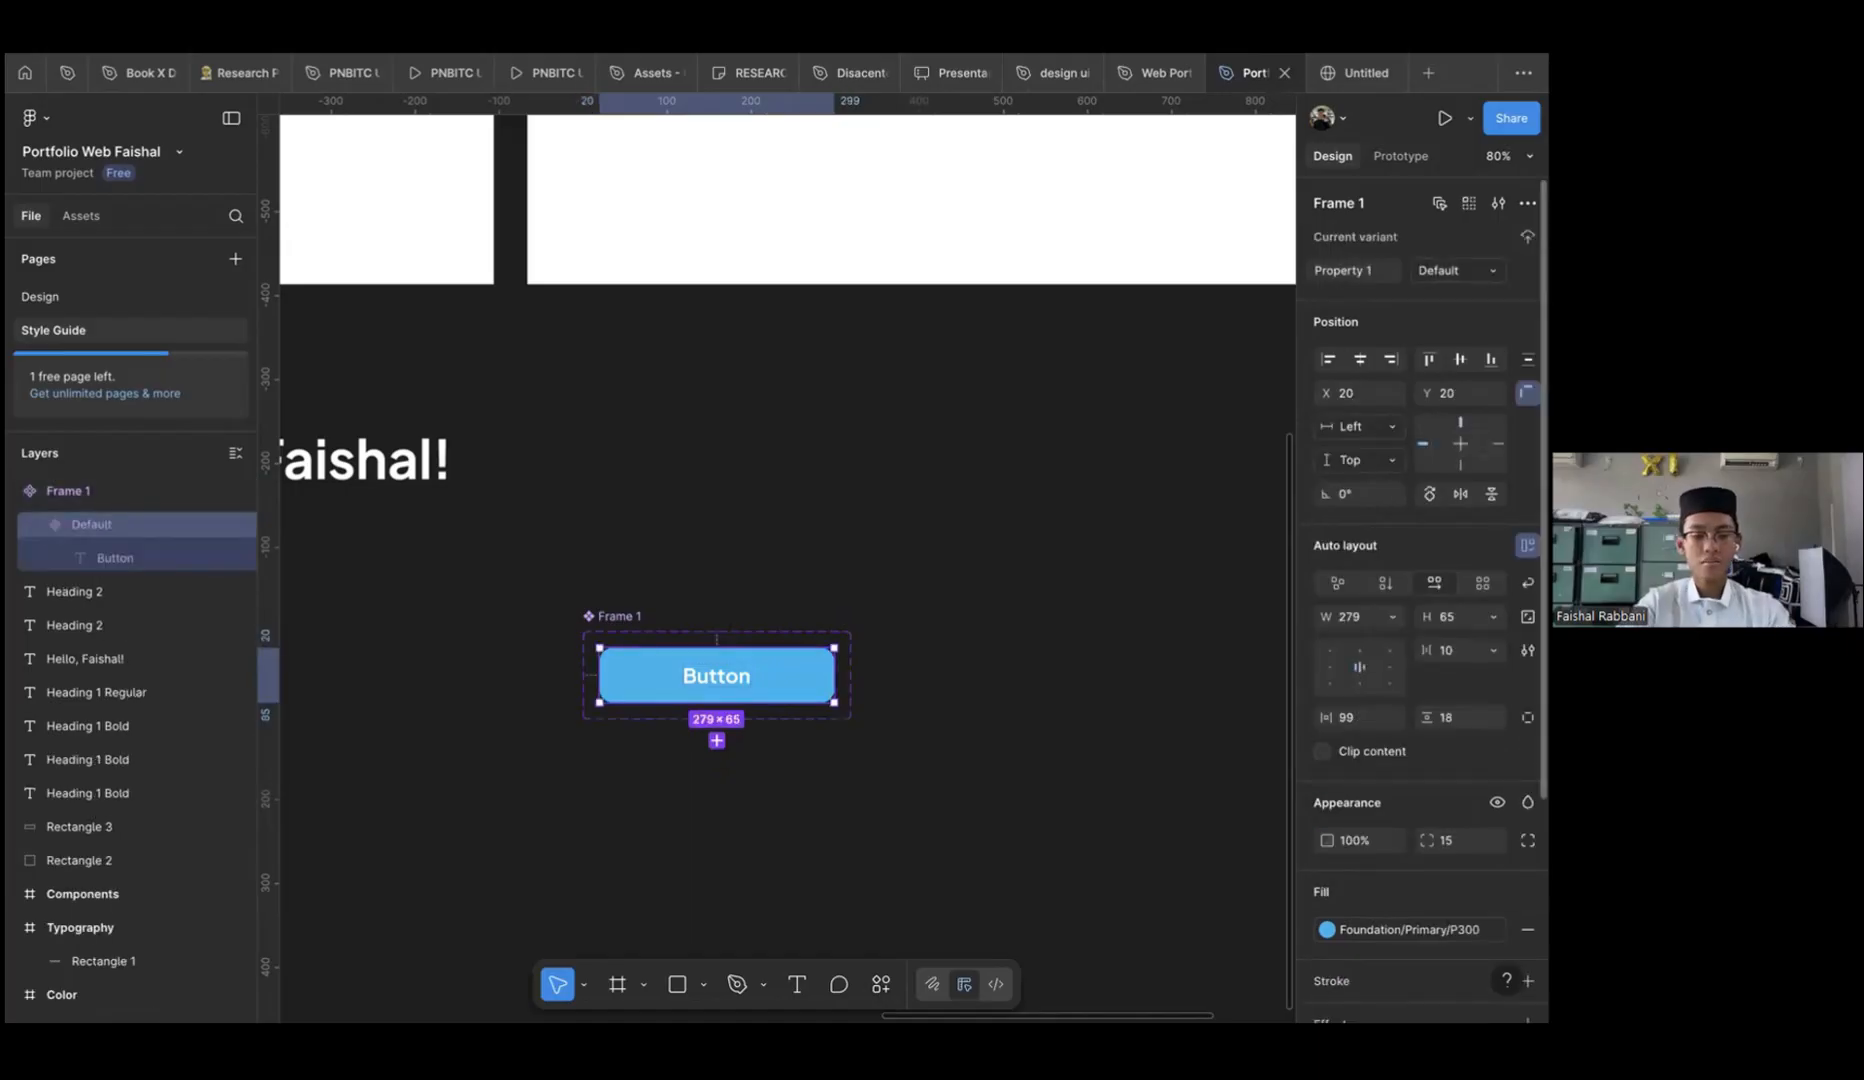
text(Style)
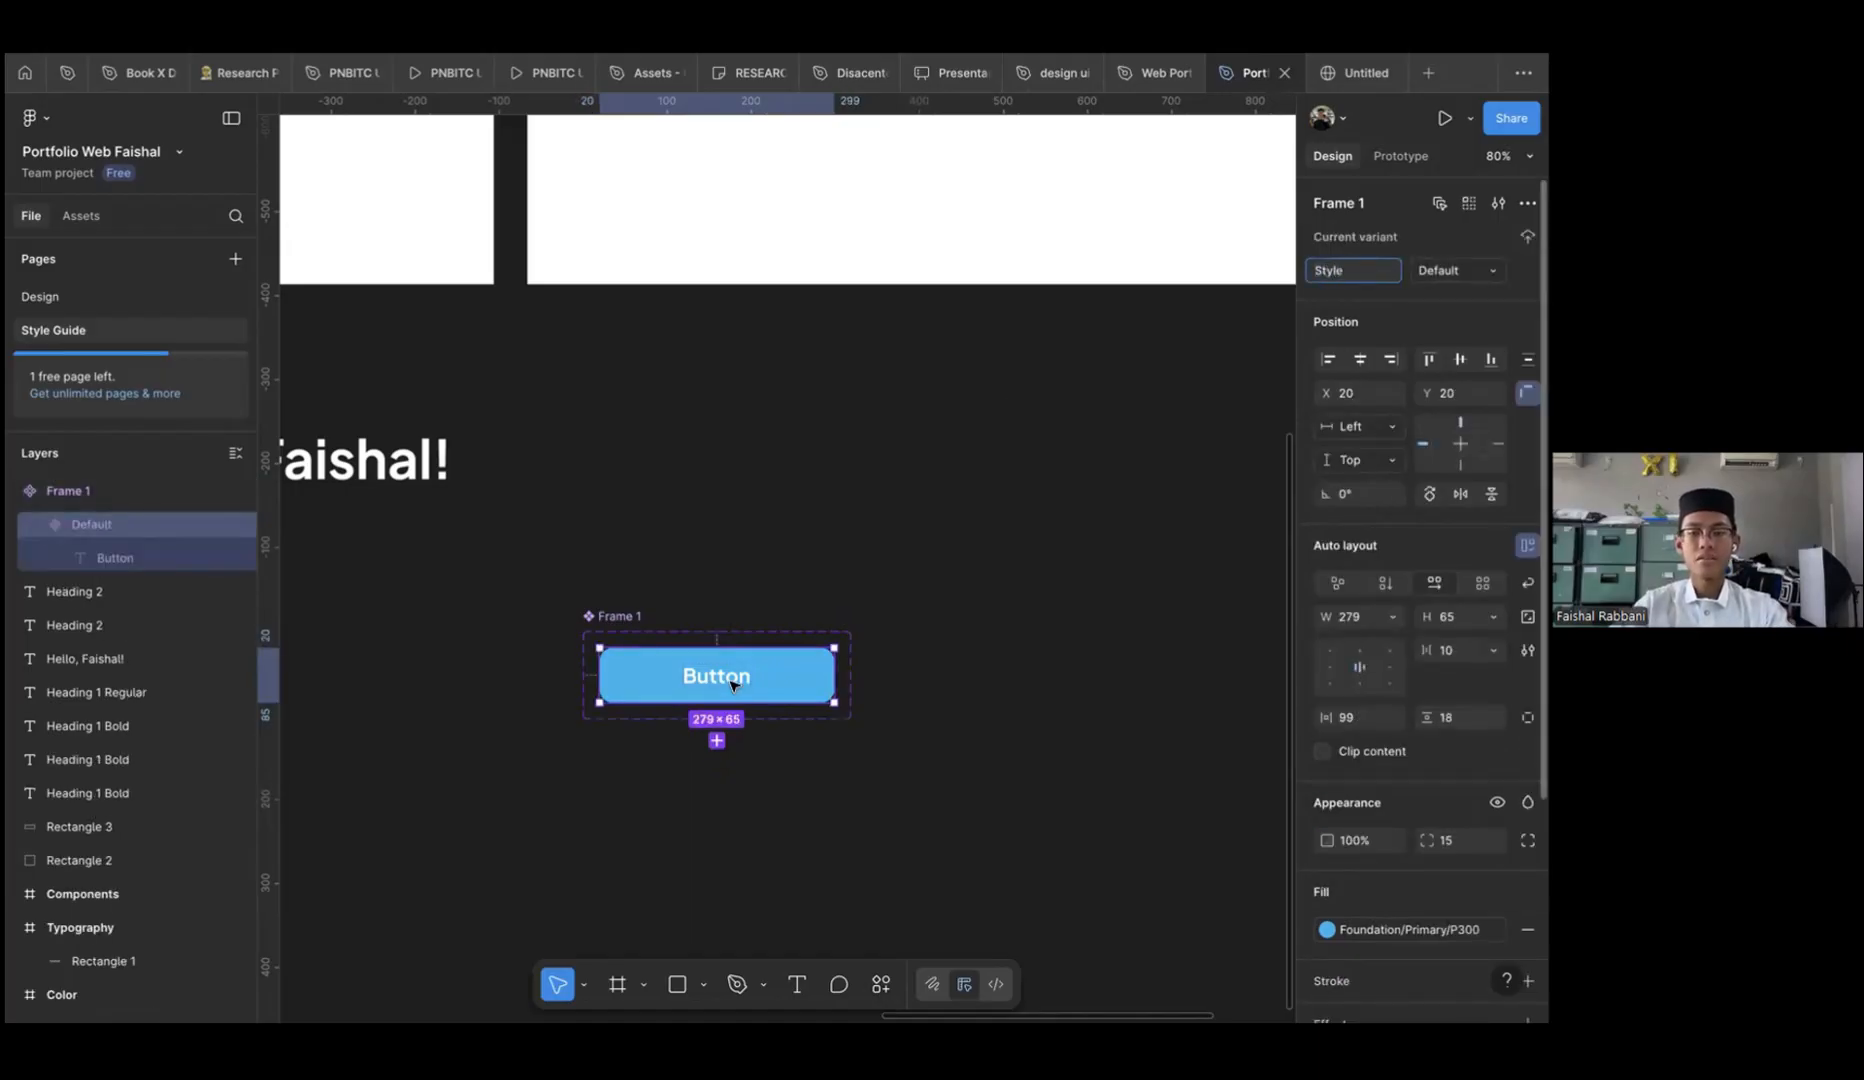
click(719, 748)
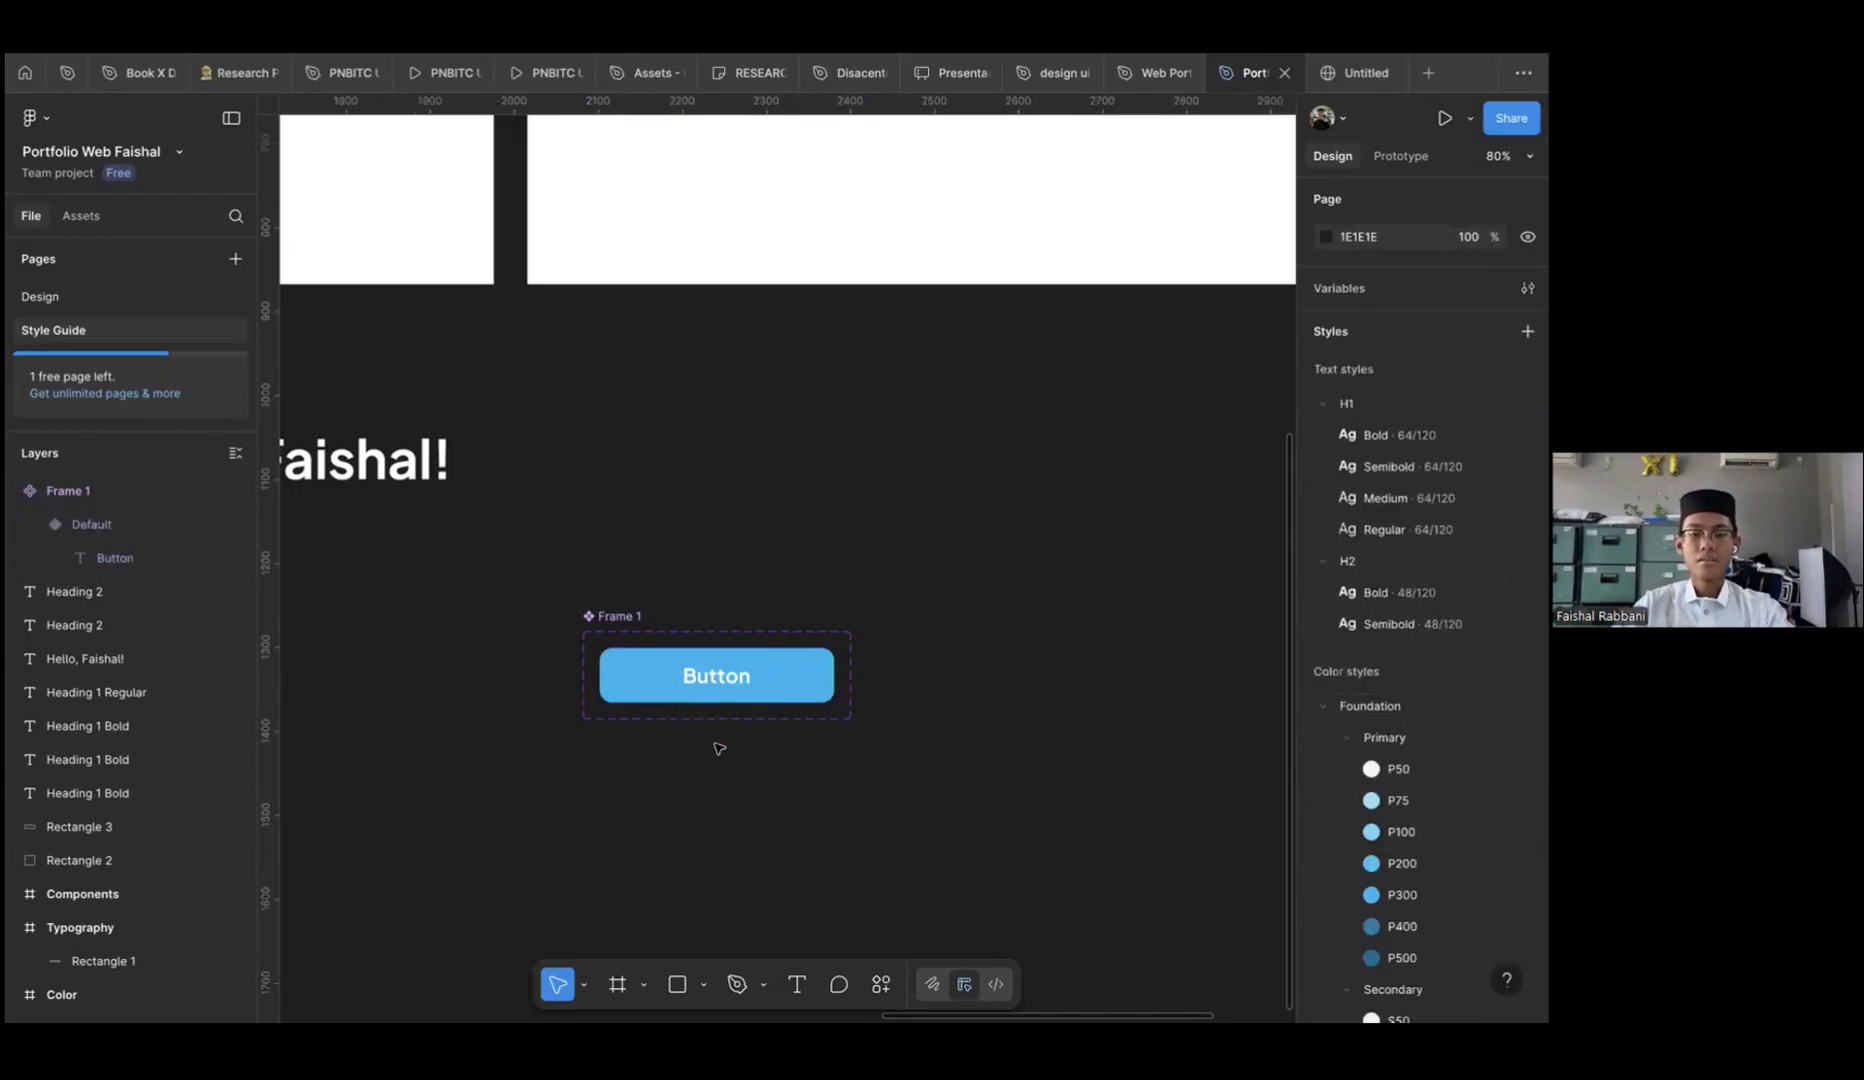
Create a second variant of the button by duplicating the Default variant
click(728, 689)
click(717, 748)
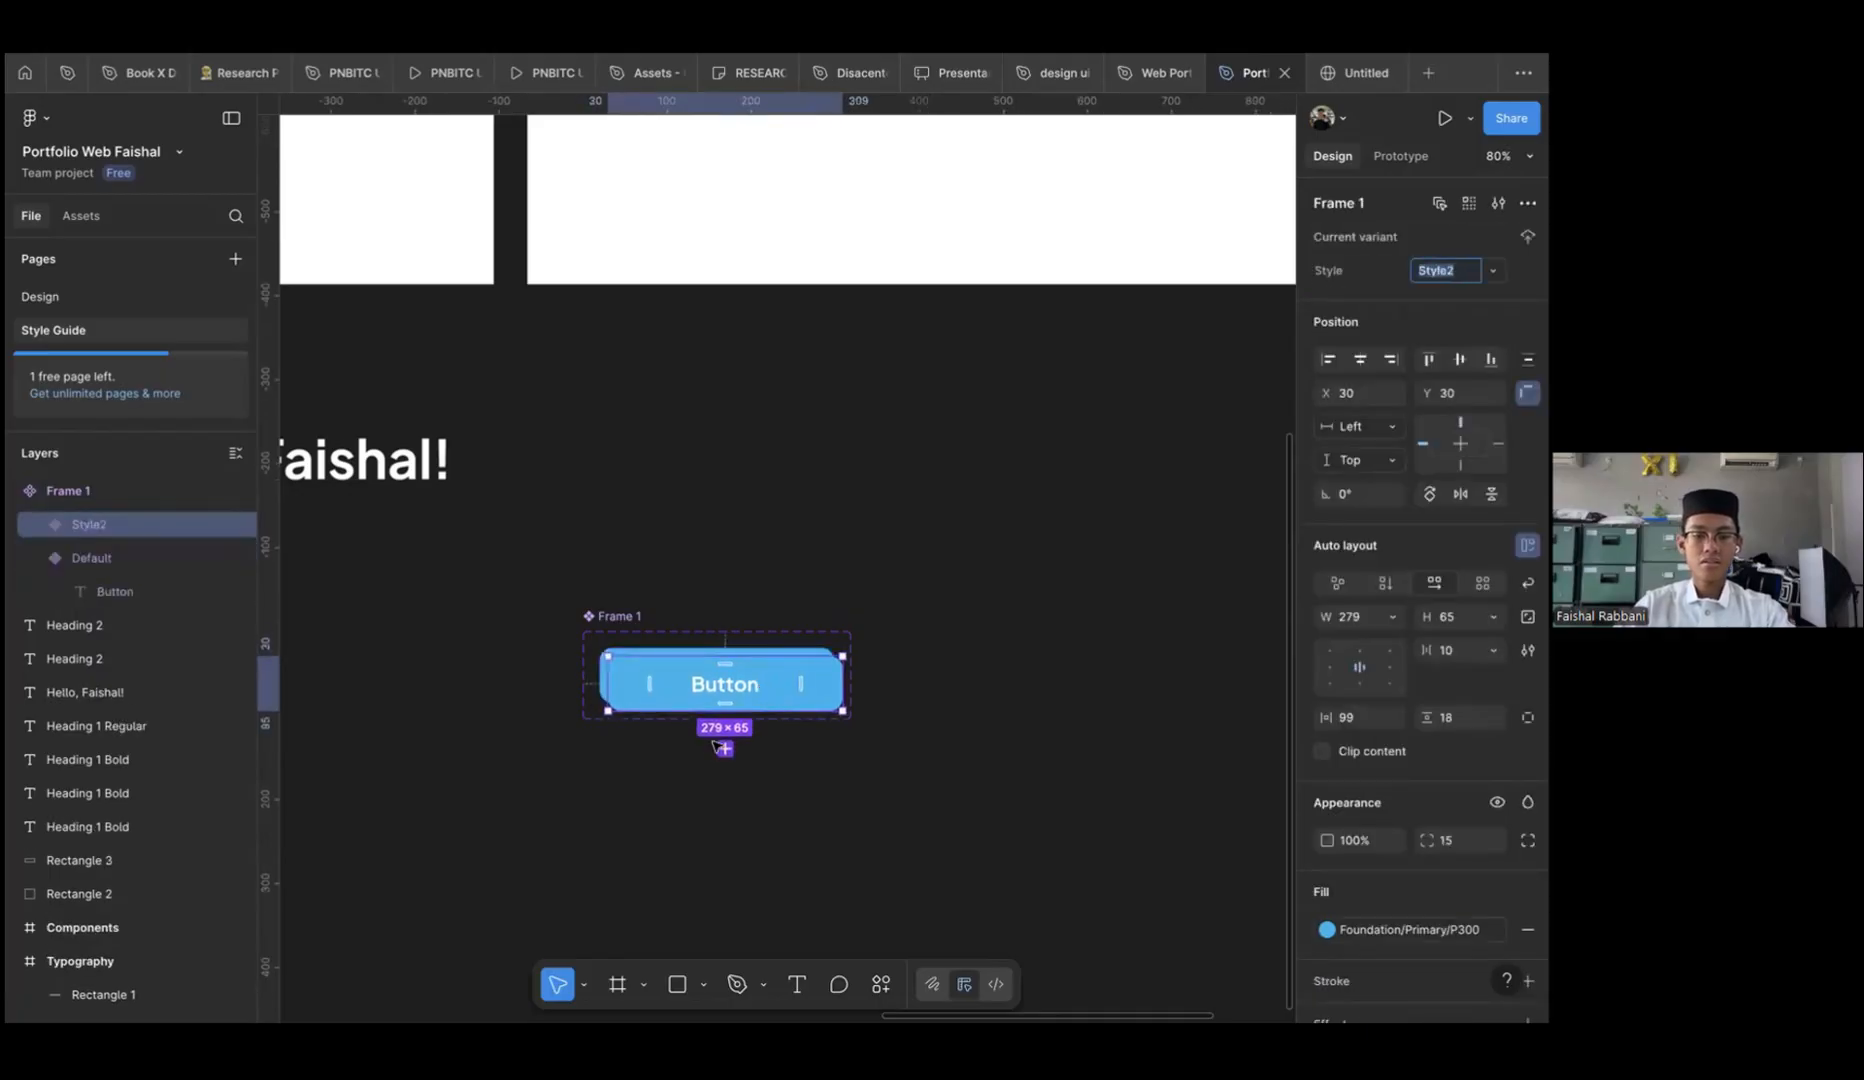
key(ctrl+z)
key(super+d)
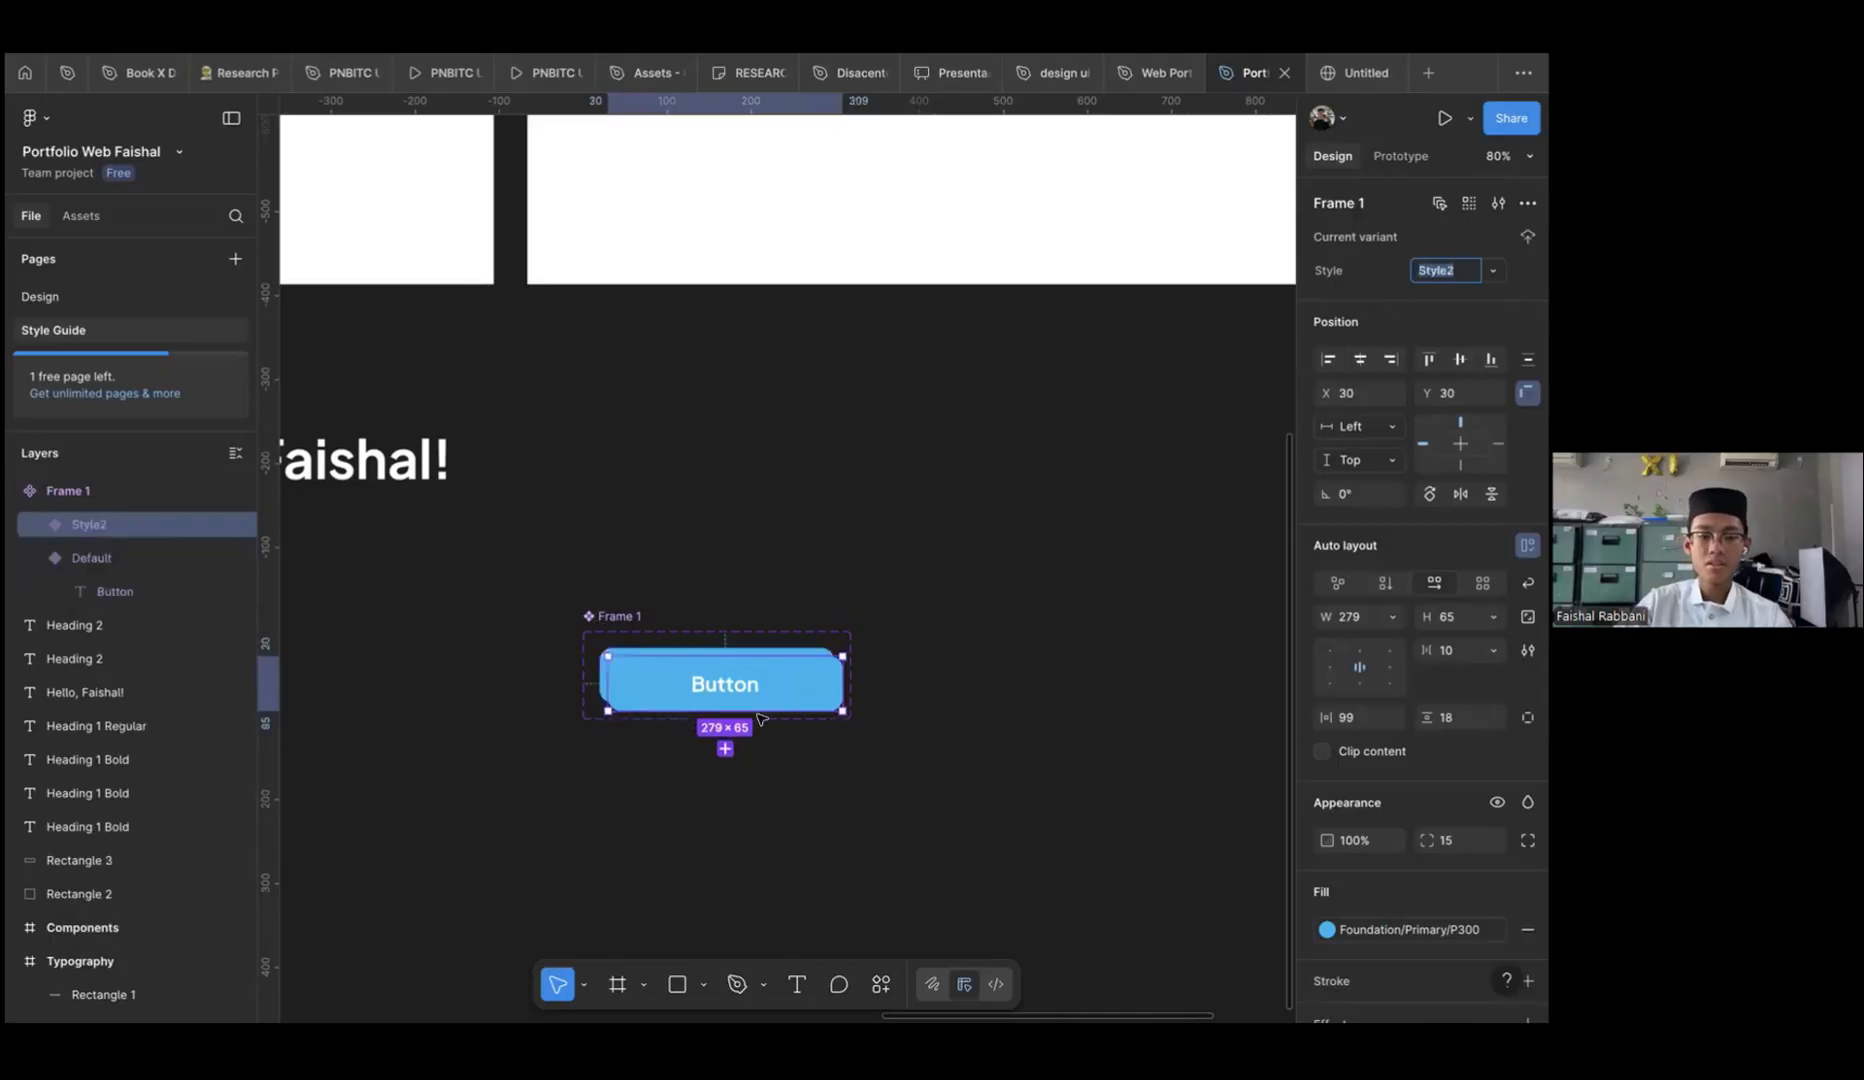
Enlarge the component set downward and position the second variant beneath the Default button at X 20, Y 98
click(597, 623)
drag(808, 686, 792, 764)
click(800, 692)
key(Up)
key(Up)
key(Up)
key(Up)
key(Up)
key(Up)
key(Up)
key(Up)
key(Up)
key(Up)
key(Up)
key(Up)
key(Up)
key(Up)
key(Up)
key(Up)
key(Up)
key(Up)
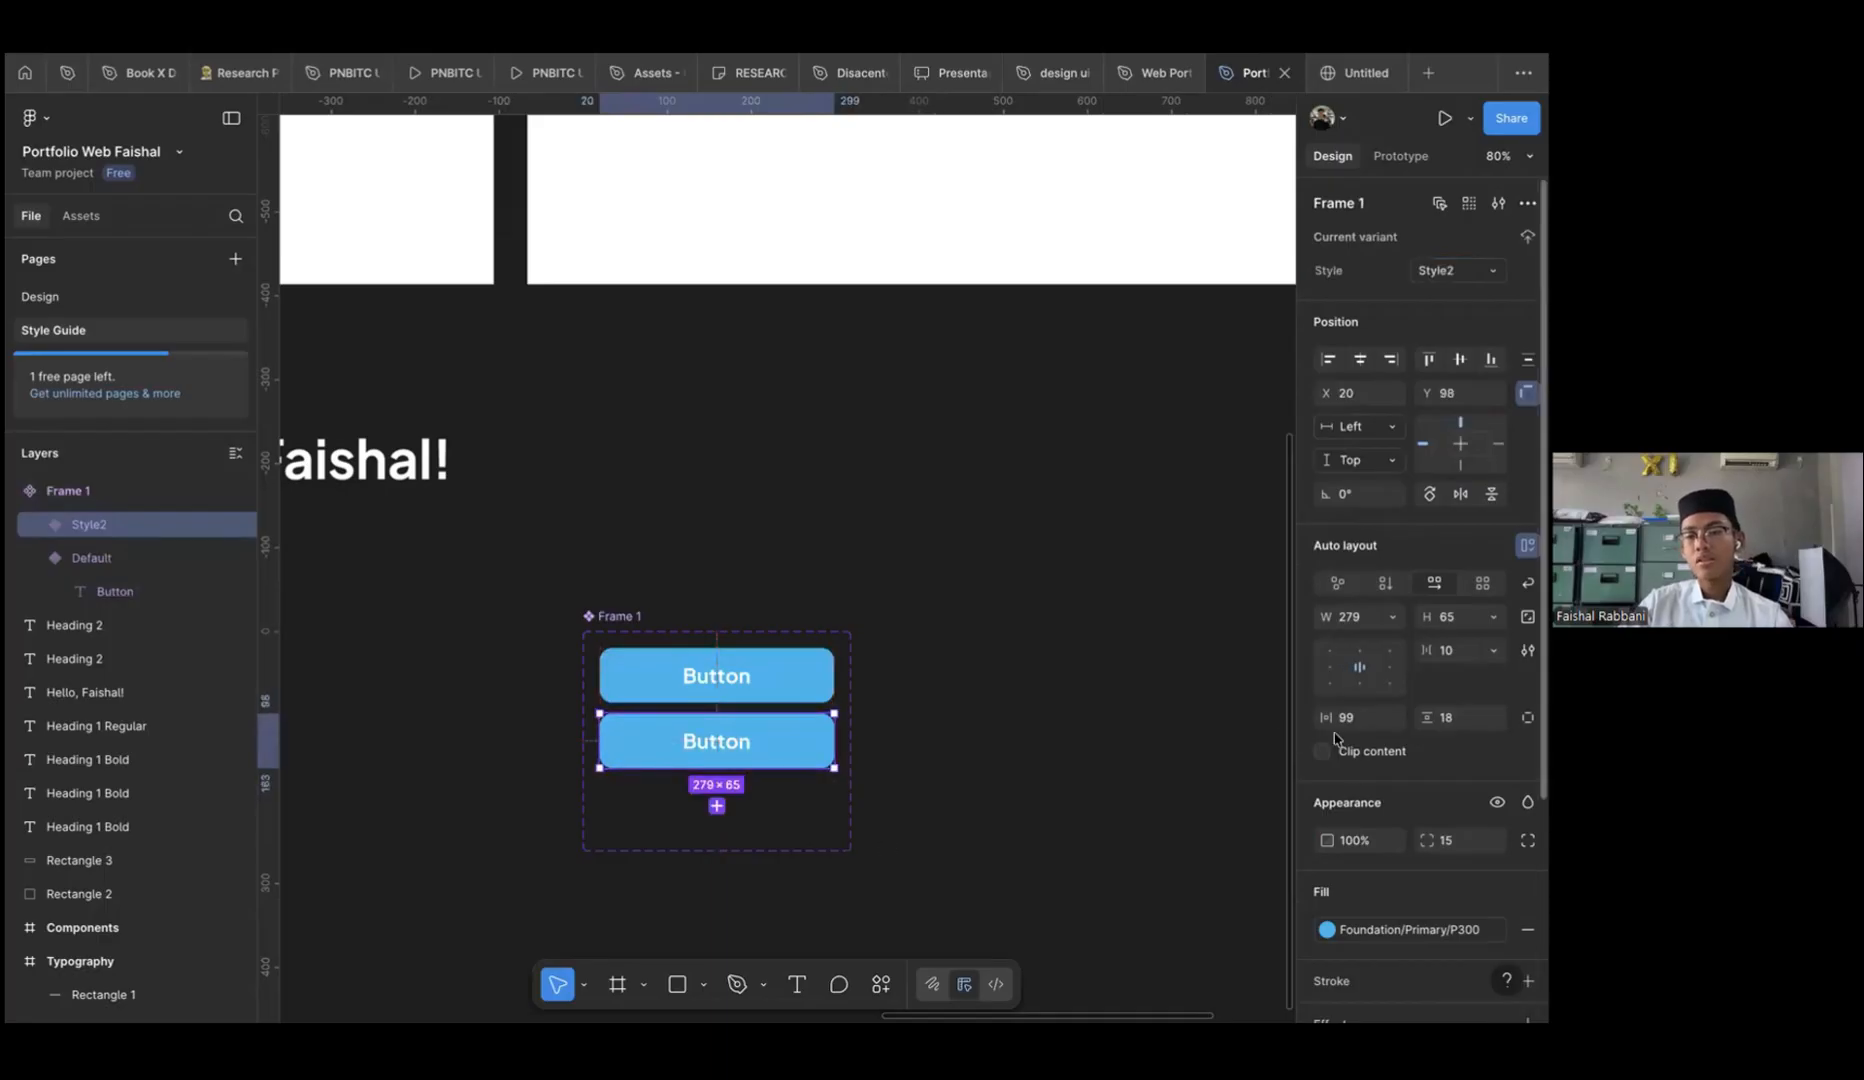
Try the Foundation/Primary/P50 color style as the second variant's fill
scroll(1335, 738, down, 3)
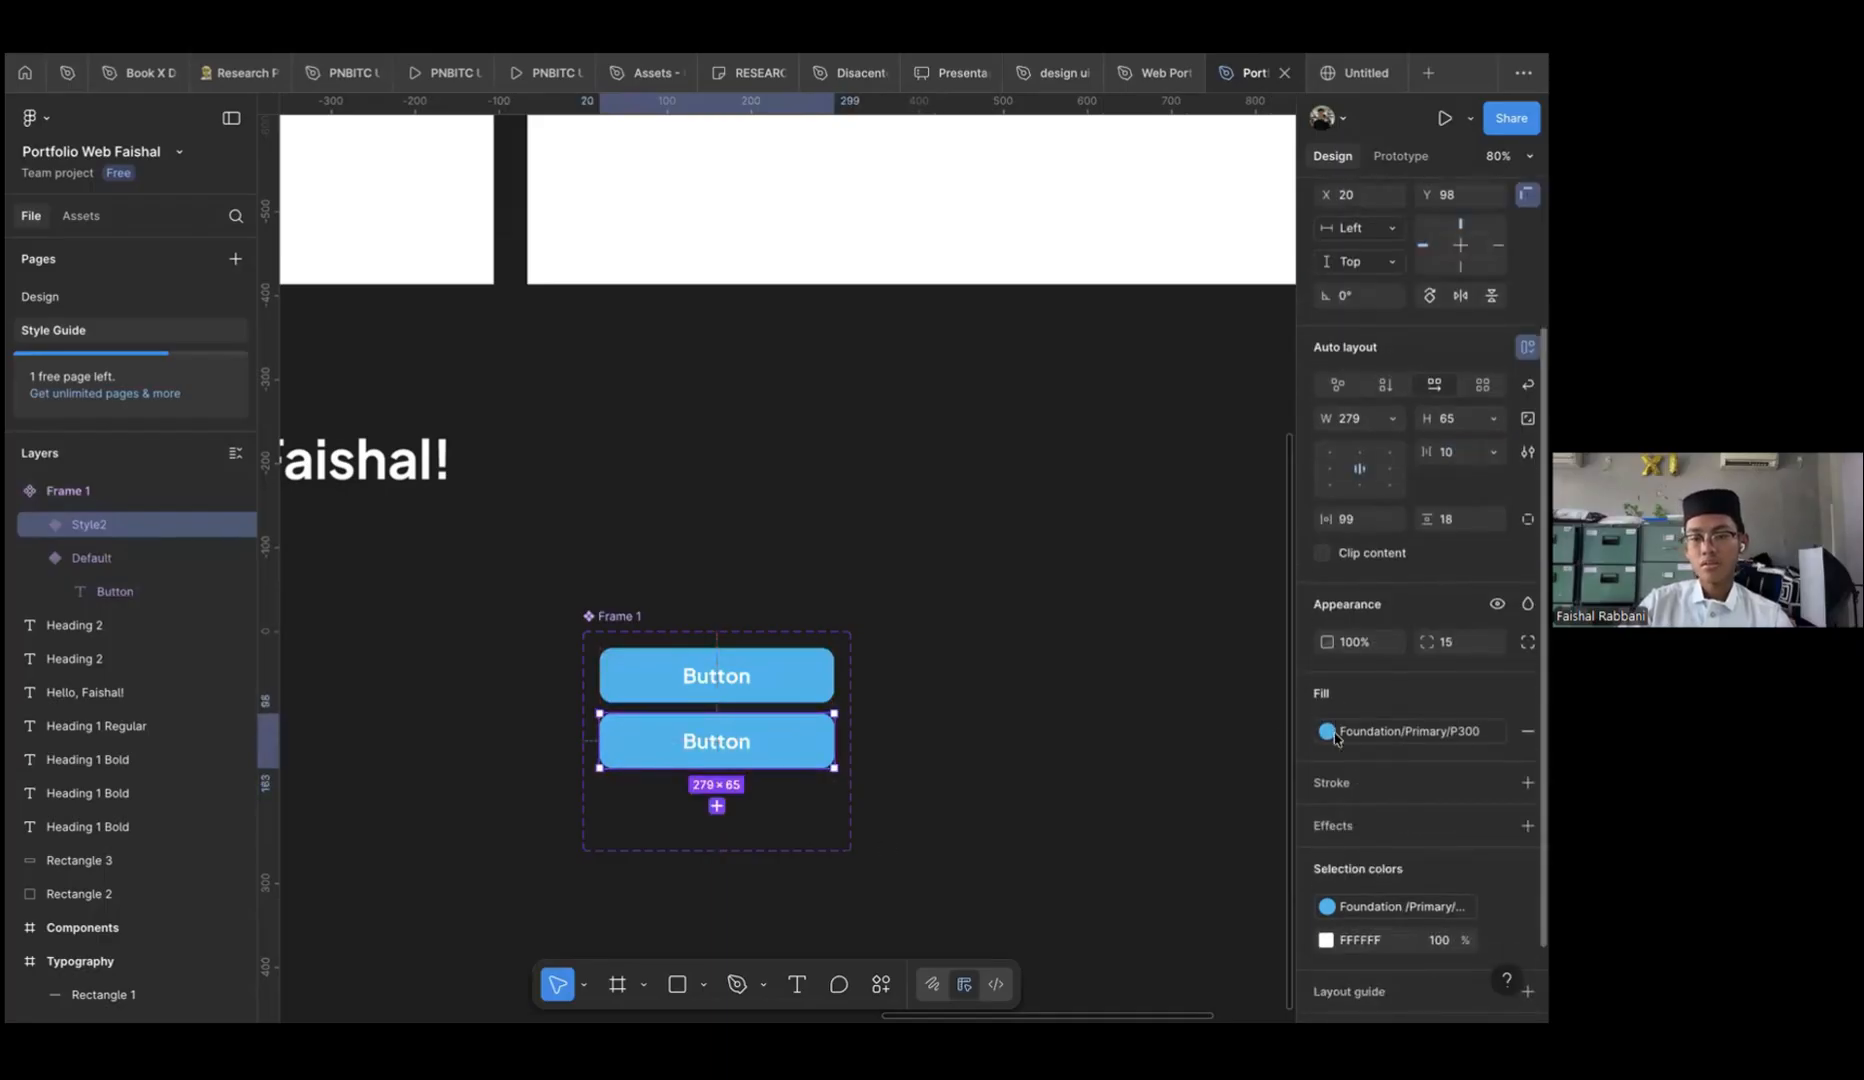
click(1333, 734)
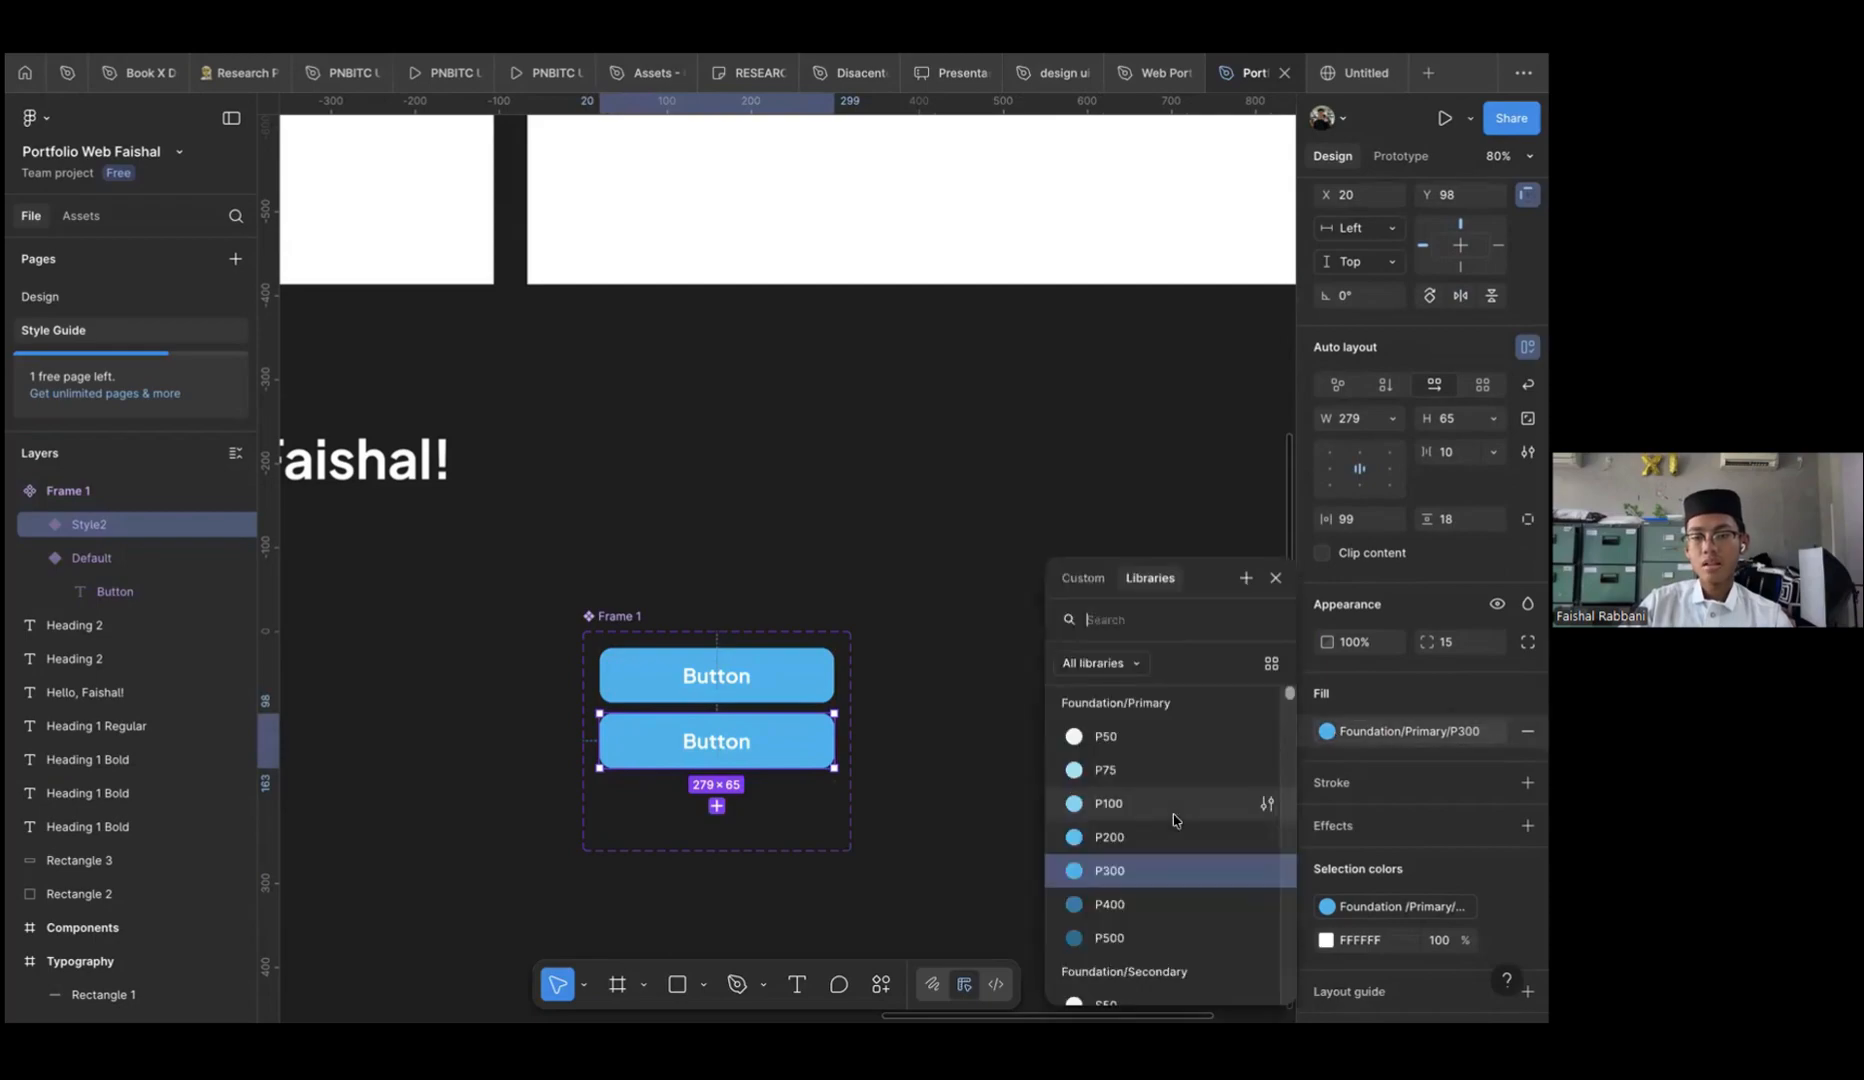
scroll(1103, 745, down, 1)
scroll(1150, 780, up, 1)
click(1105, 733)
Change the second variant's white text color to the Foundation/Text/T500 color style
scroll(1400, 902, down, 1)
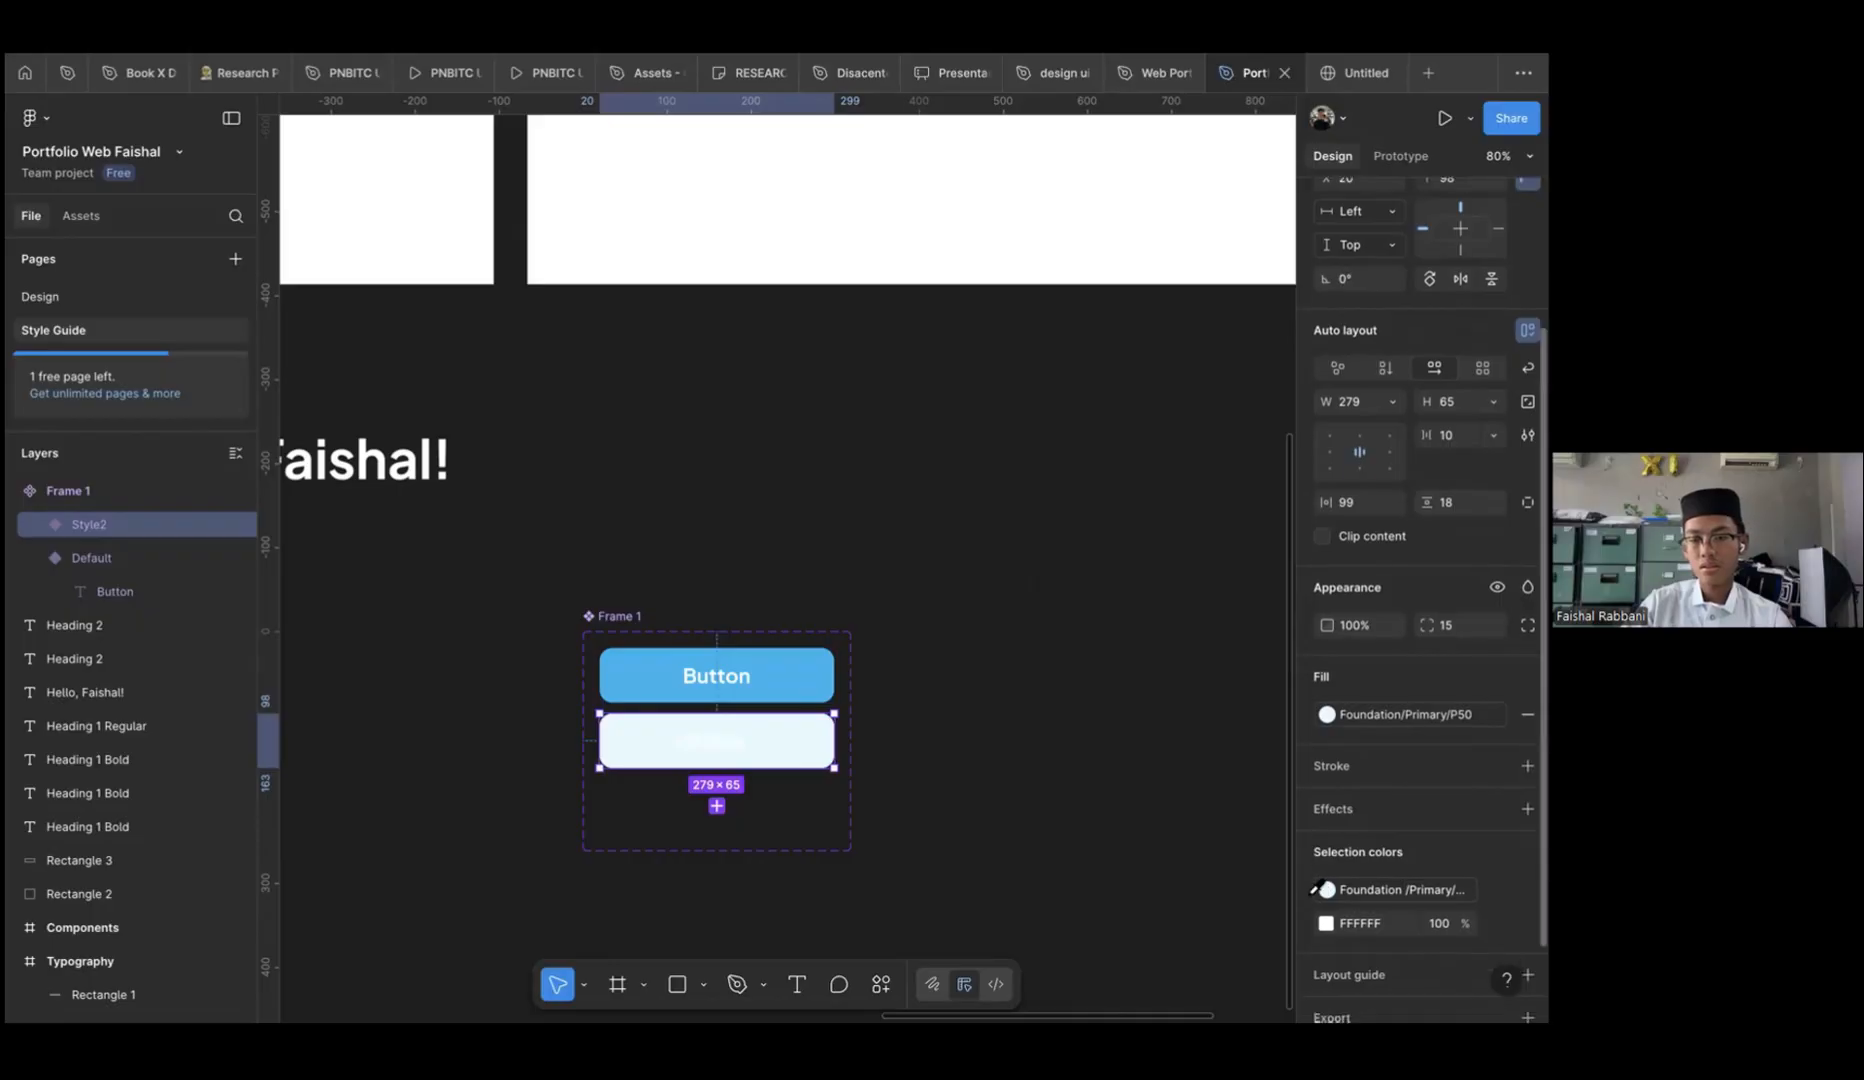
click(1326, 894)
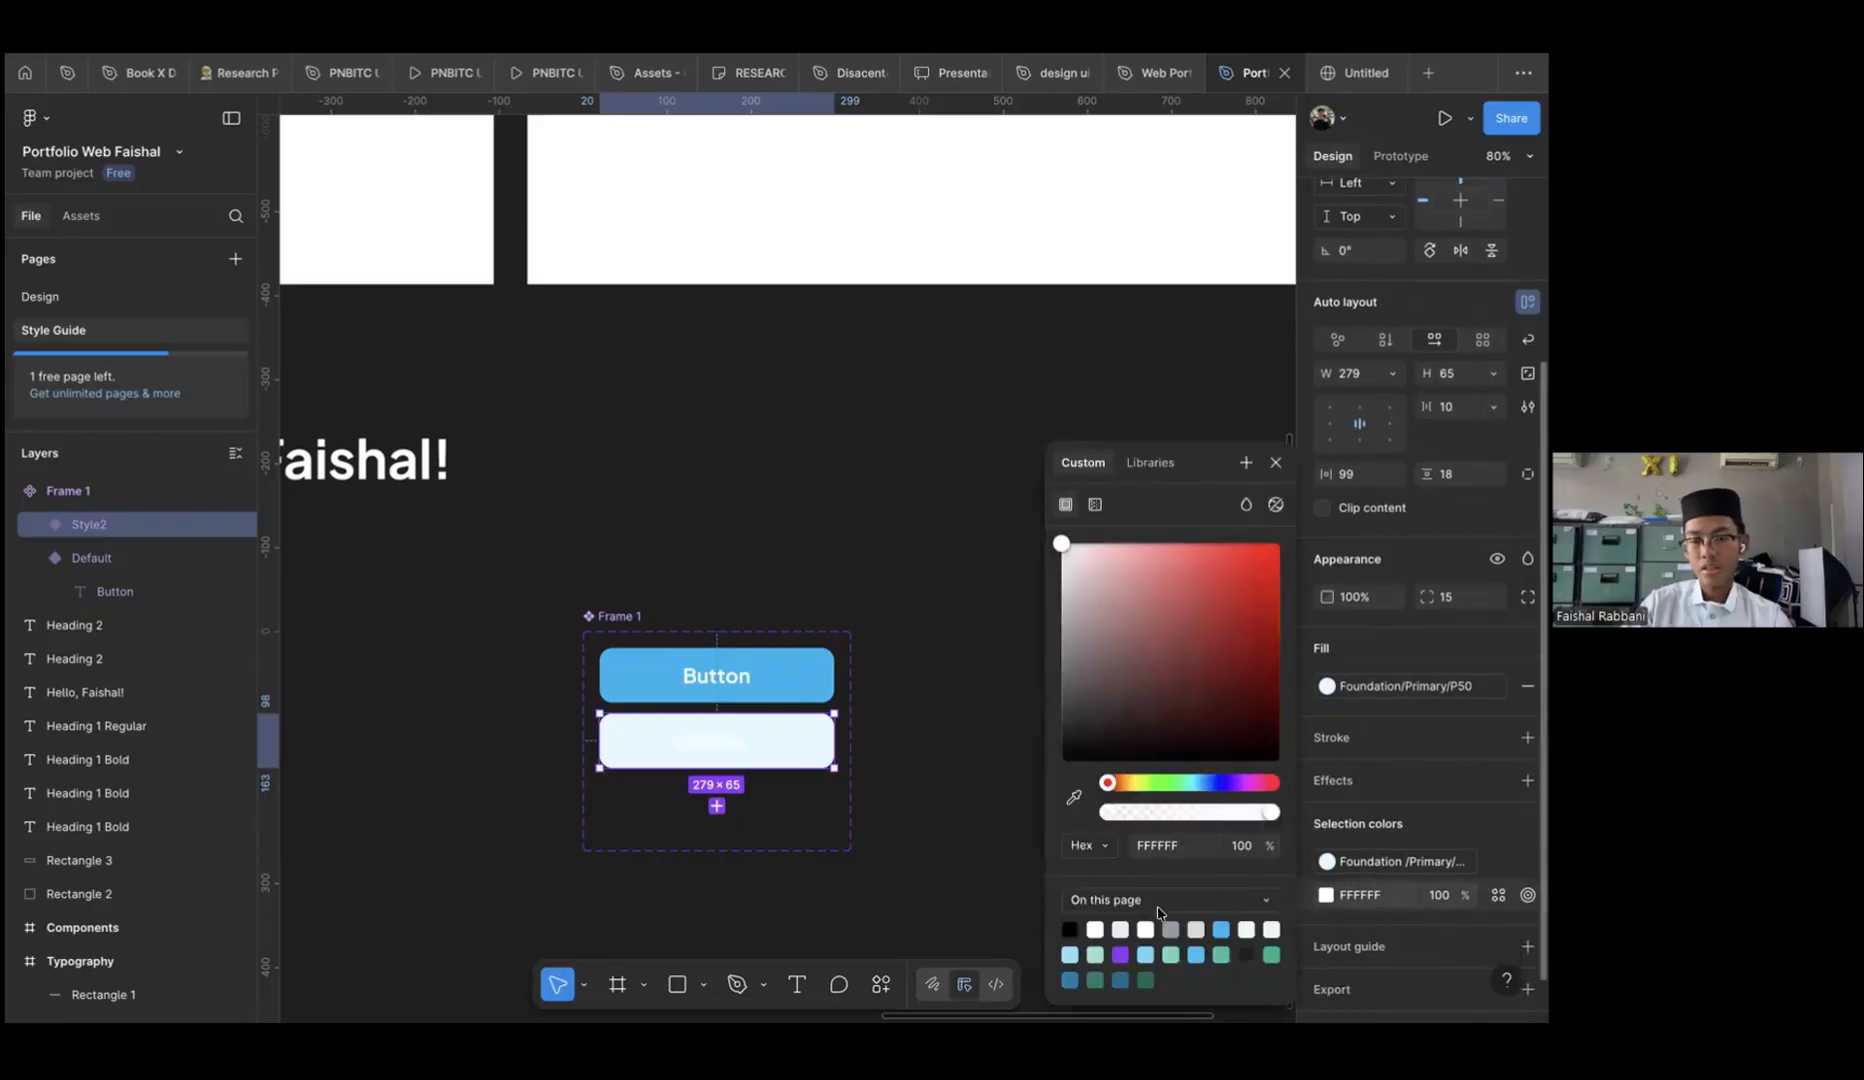
click(1150, 462)
scroll(1112, 964, down, 5)
click(1109, 945)
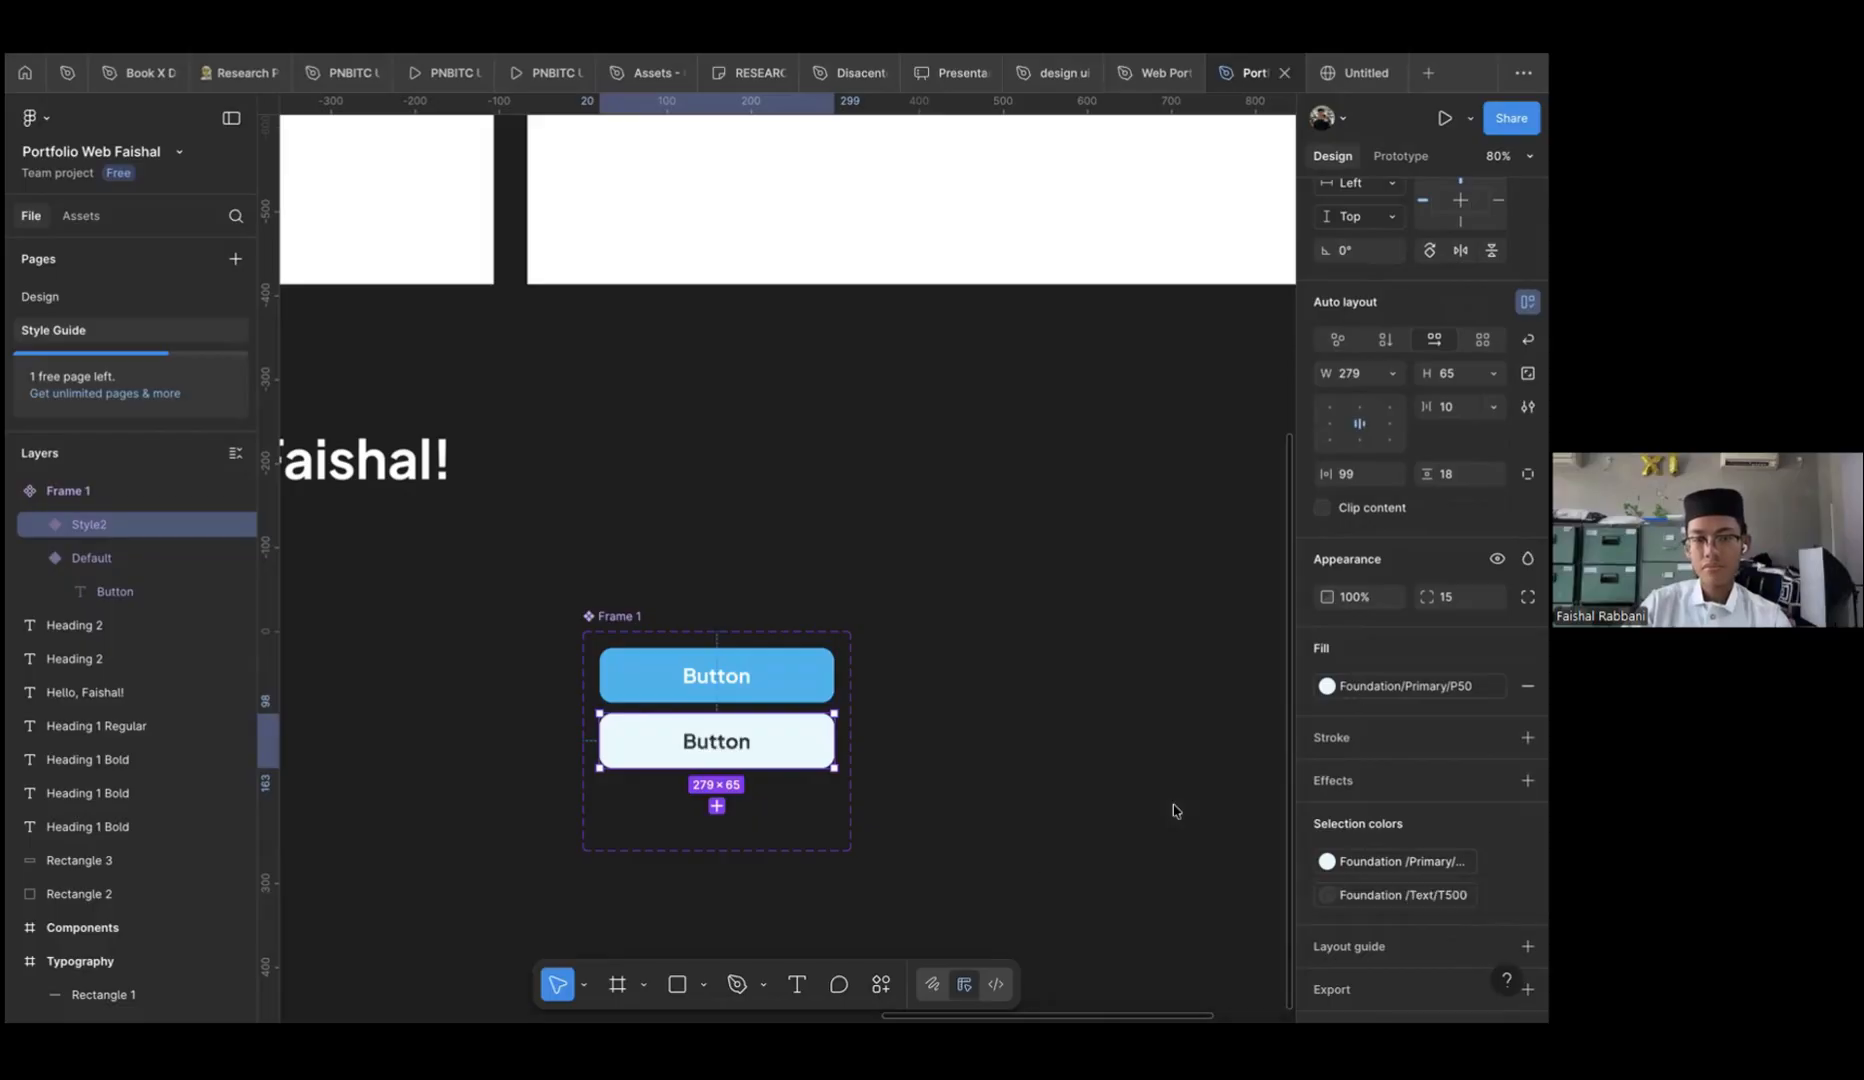
Set the second variant's fill to the Foundation/Text/T75 color style
click(1400, 686)
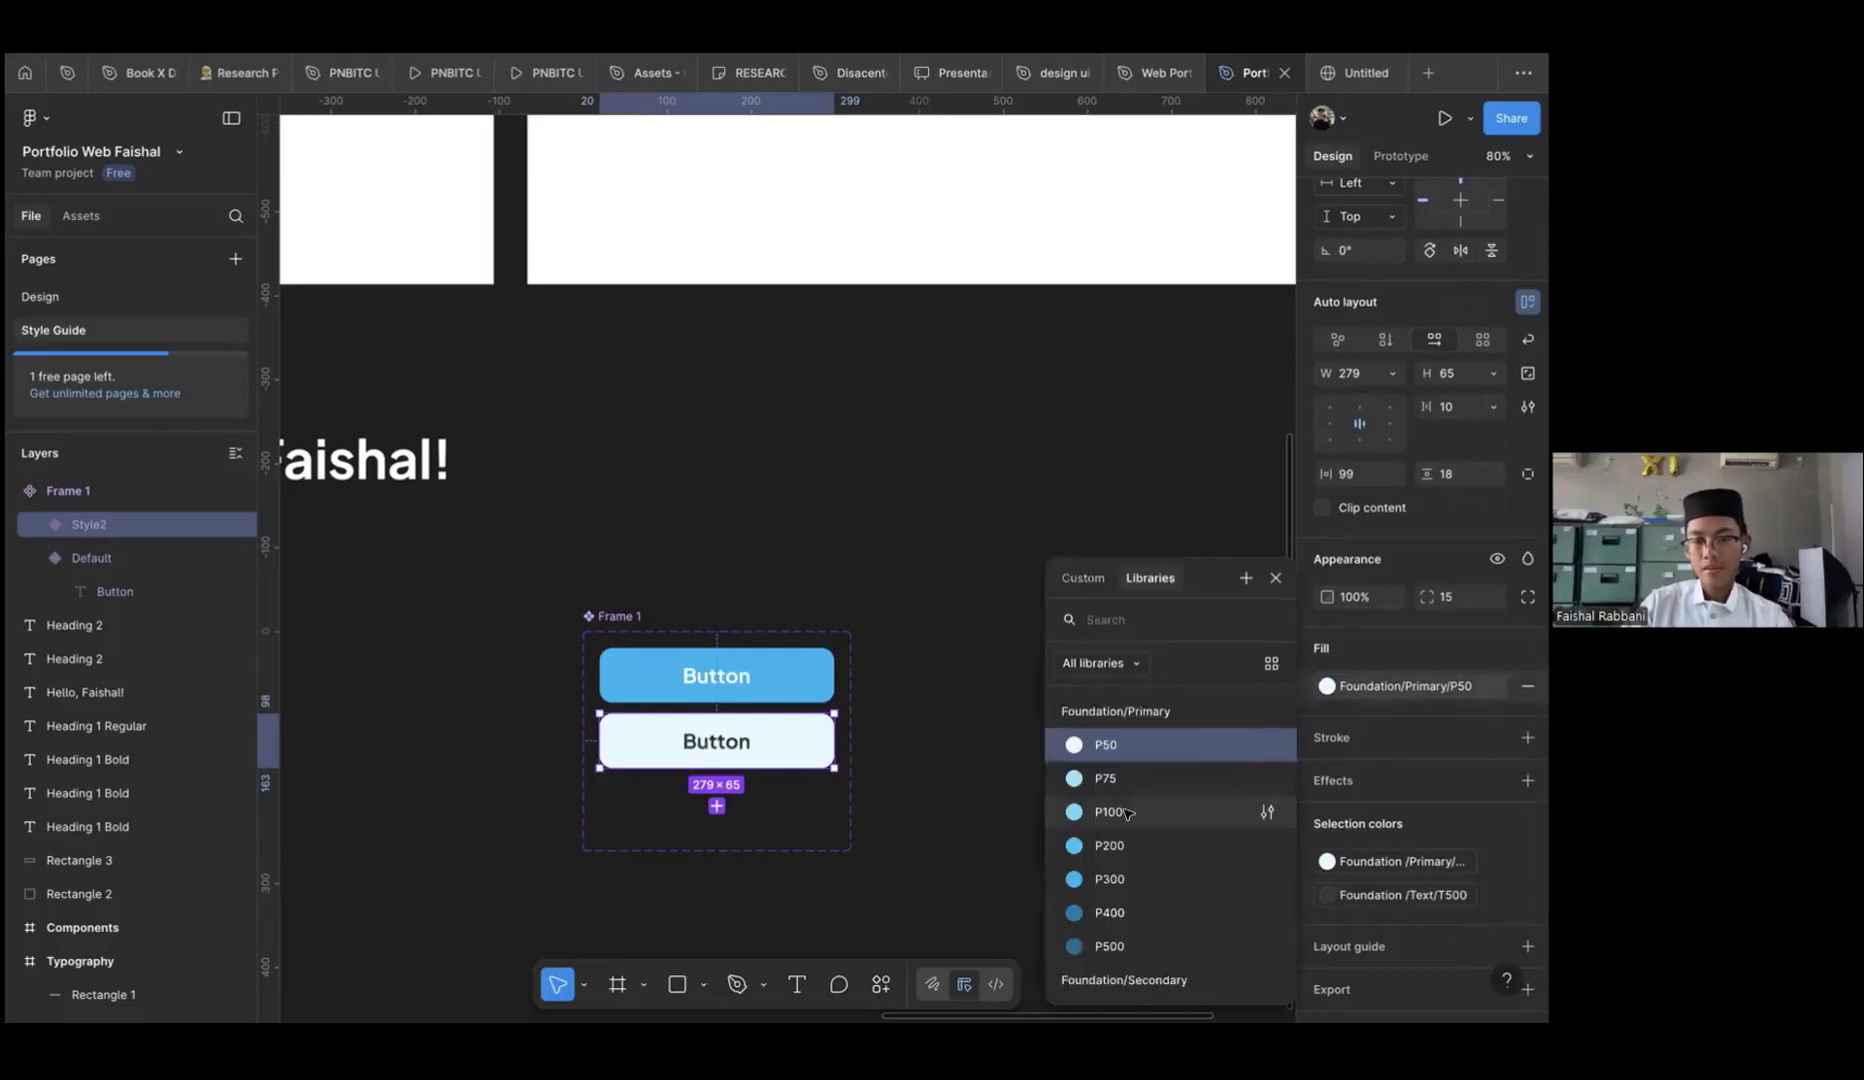
scroll(1280, 815, down, 5)
click(1150, 793)
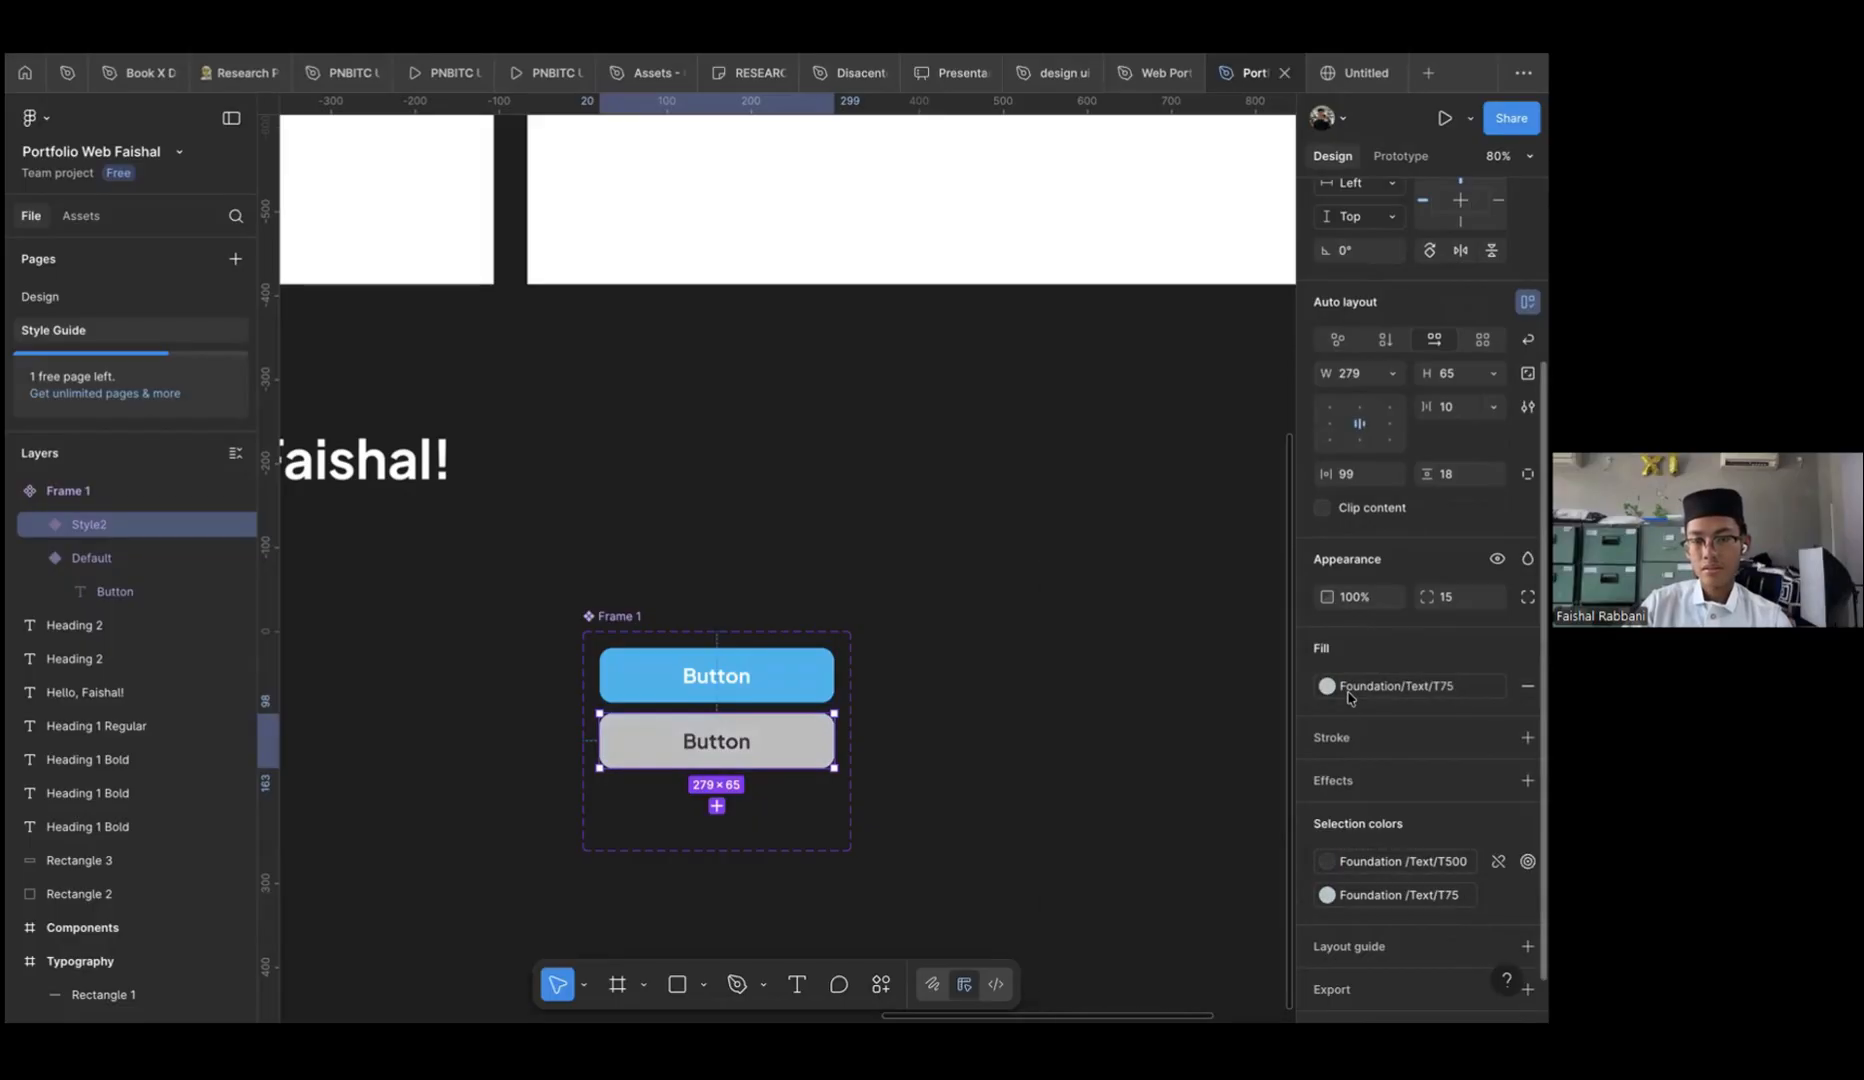
Set the second button variant's fill to the Foundation/Text/T50 color style and its text to Foundation/Text/T75
click(1400, 686)
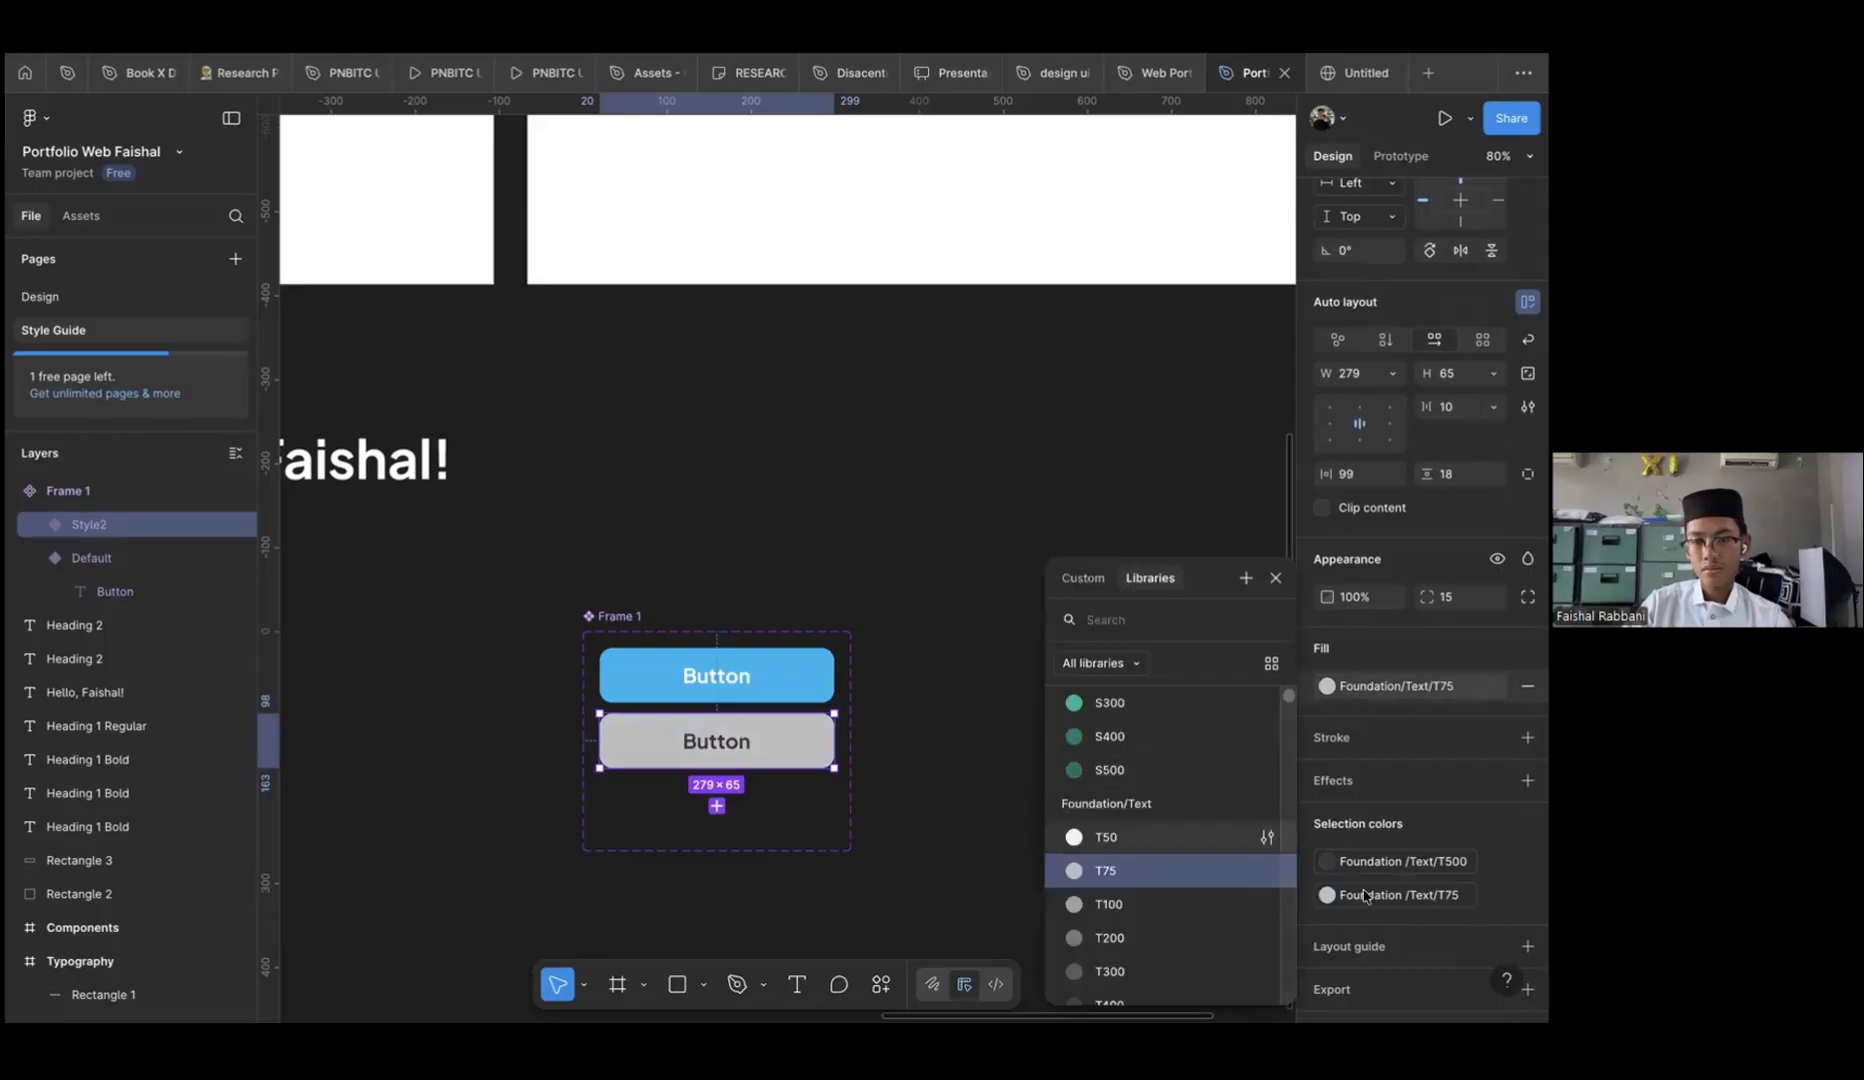
click(1225, 838)
click(1403, 895)
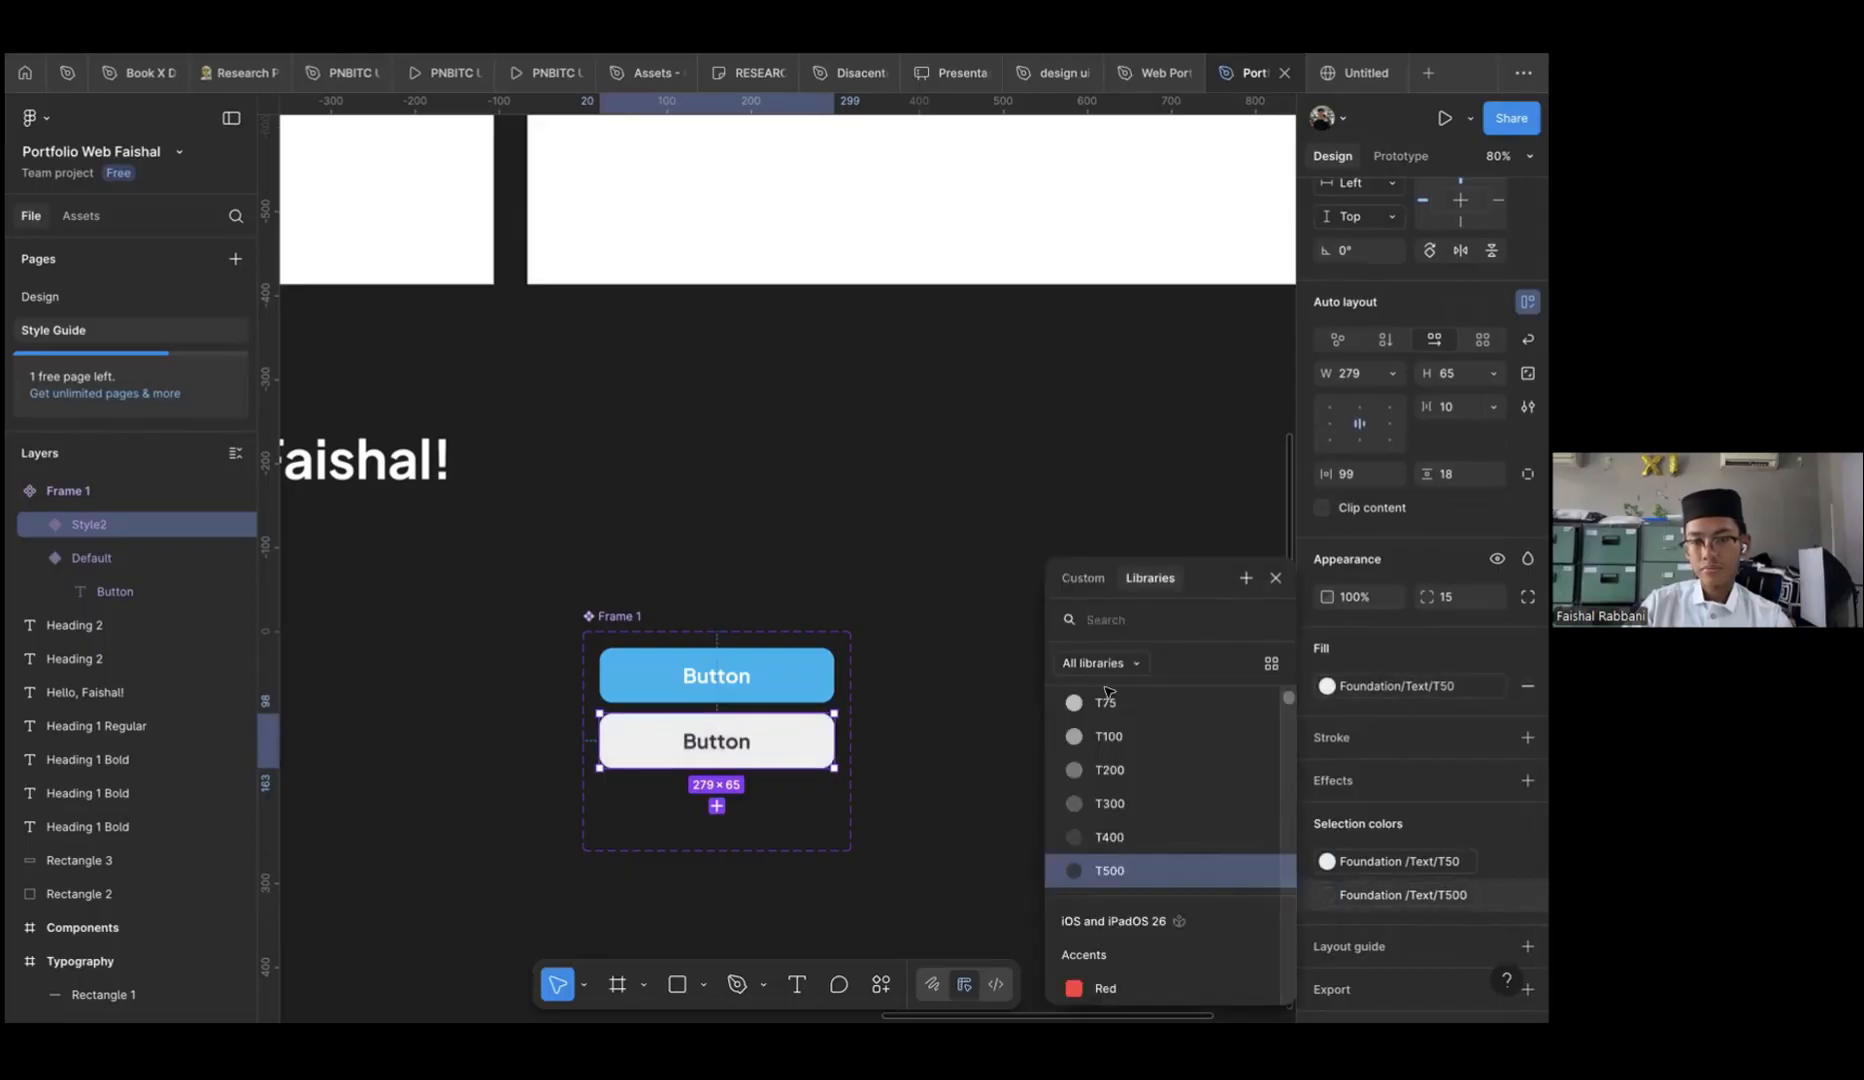
click(1110, 697)
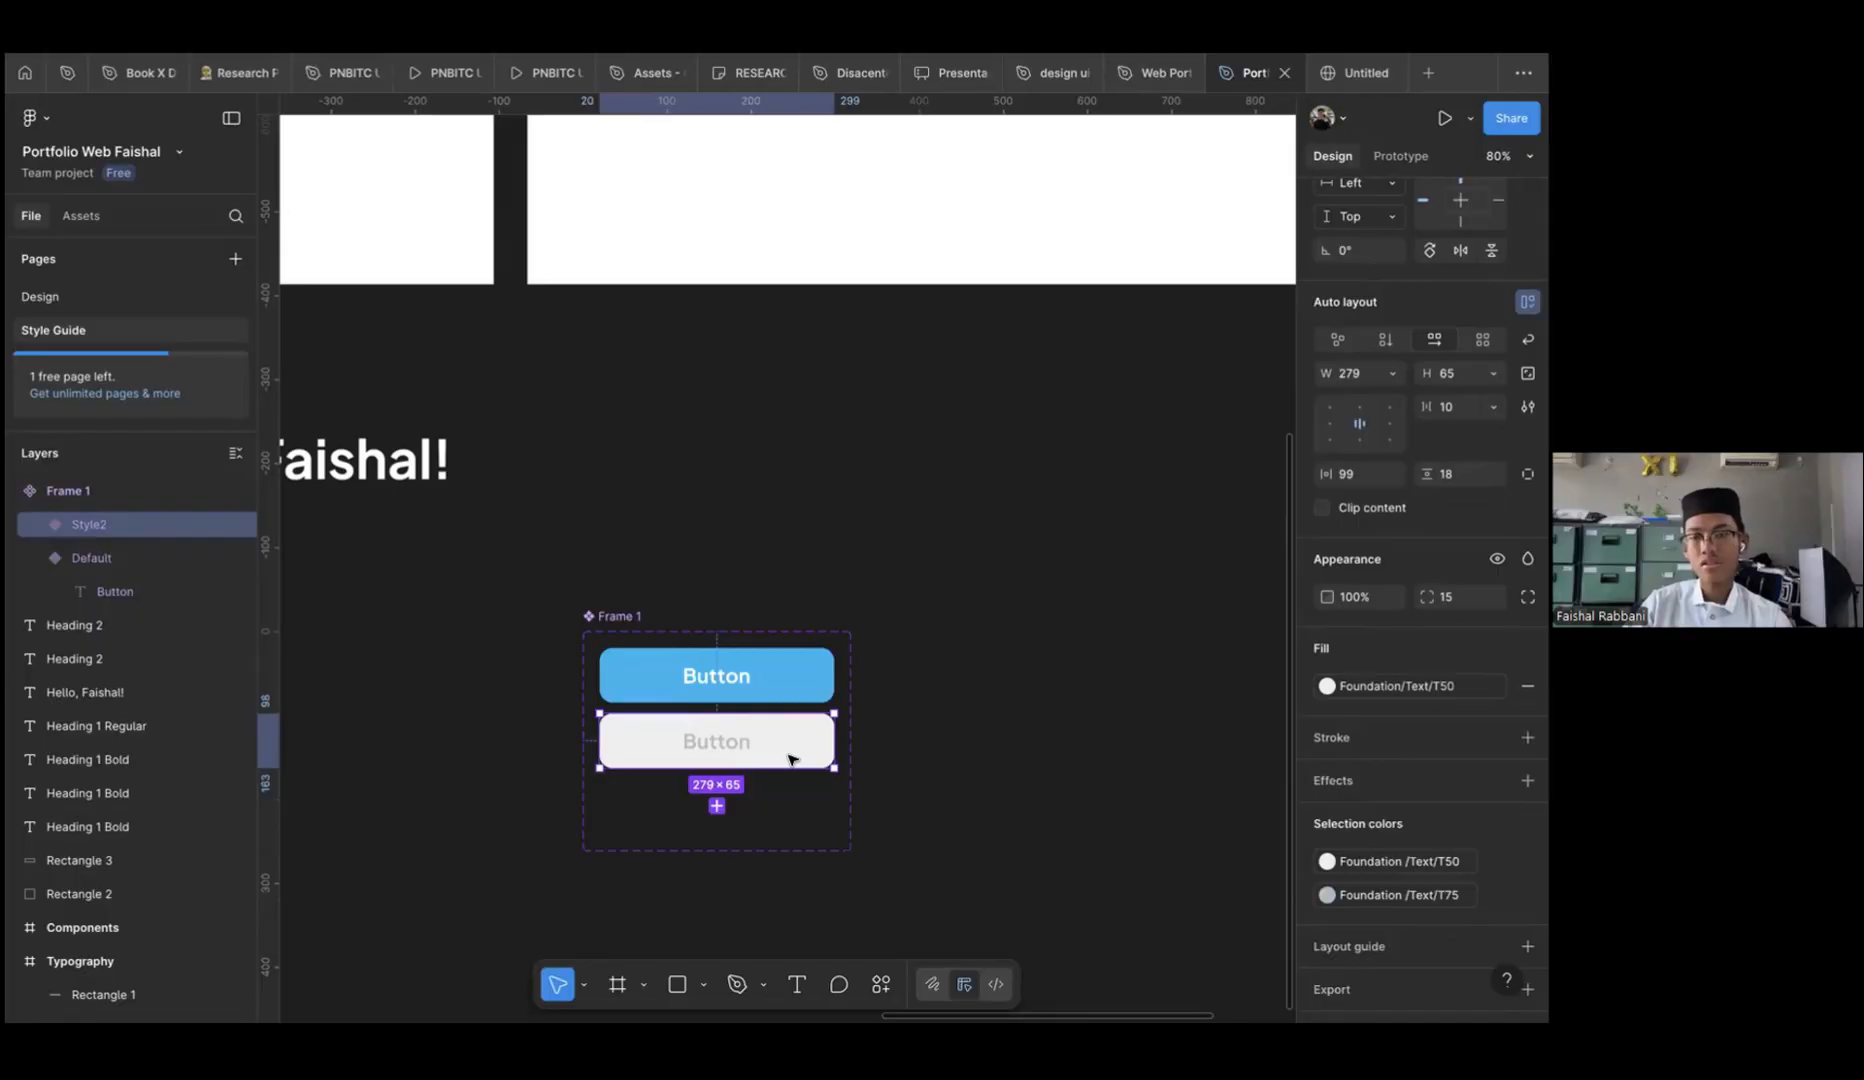
Rename the second variant's Style value to Disabled
scroll(1413, 357, up, 5)
click(1434, 271)
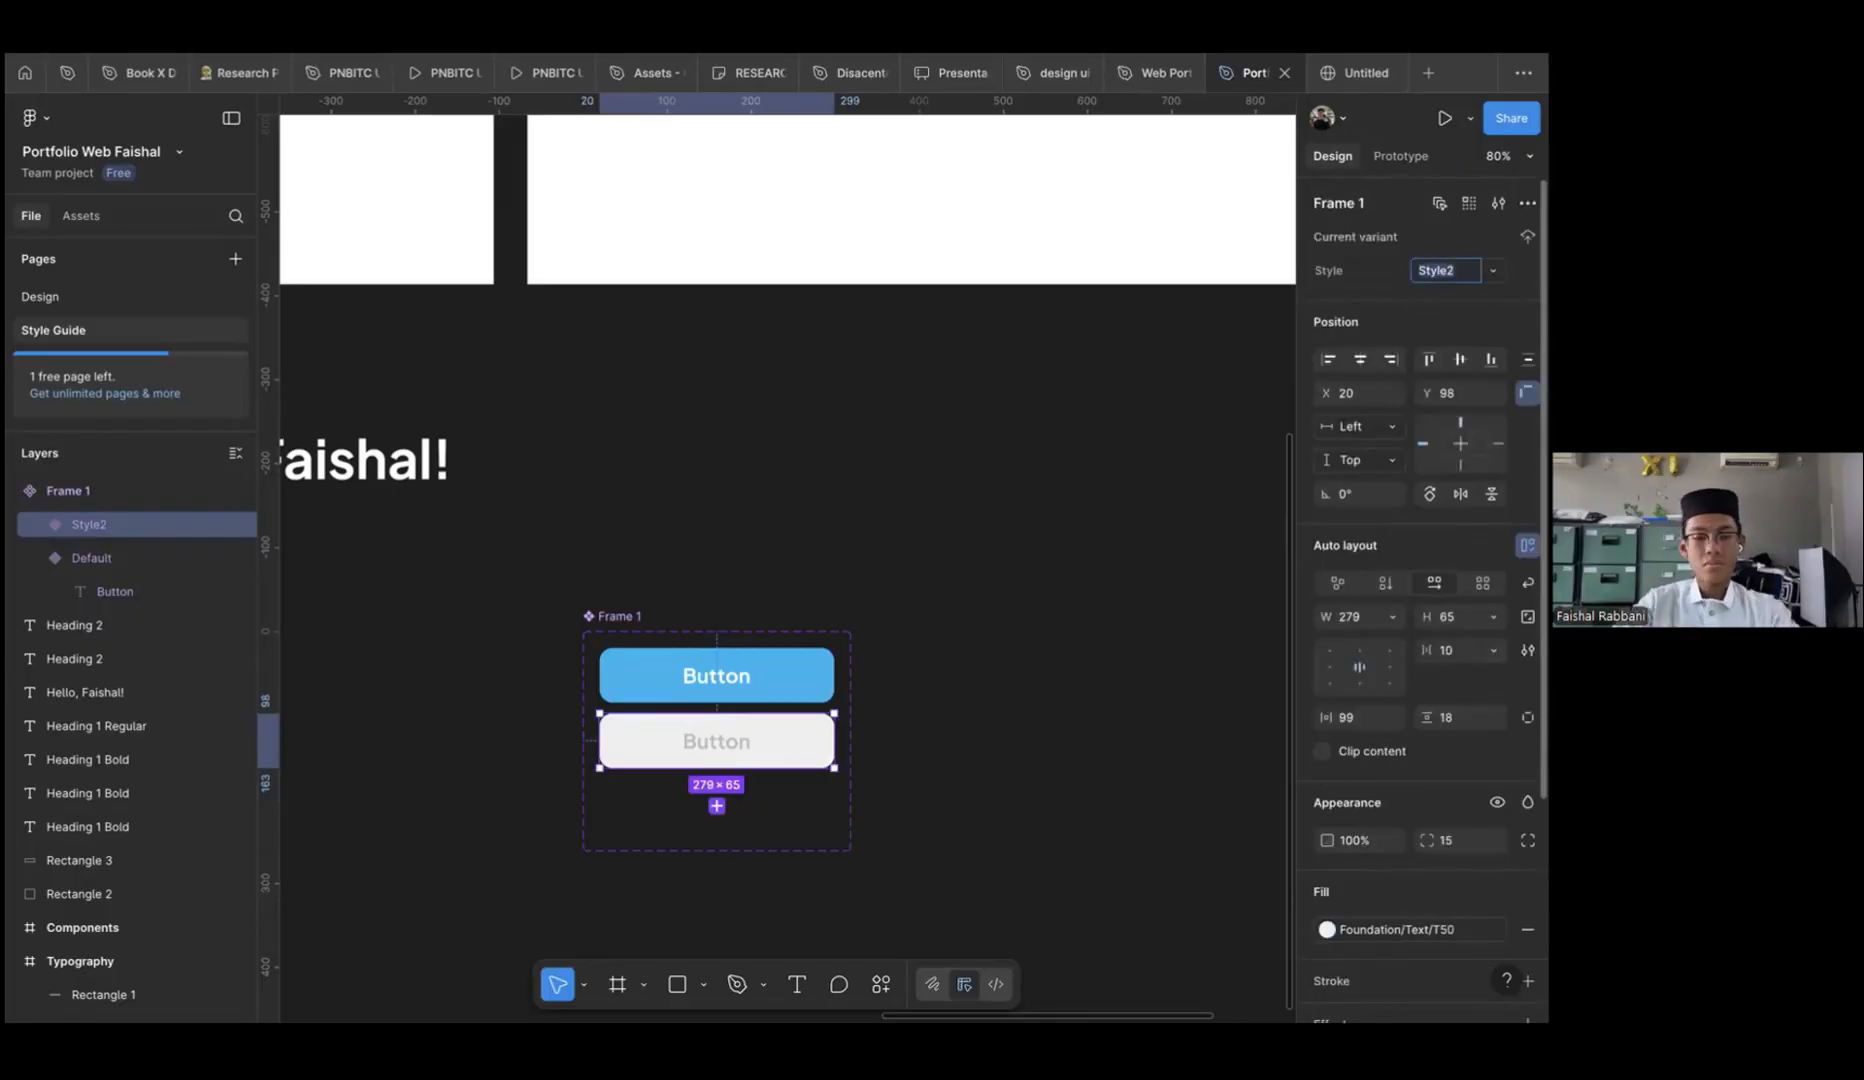
key(Caps_Lock)
text(Sisab)
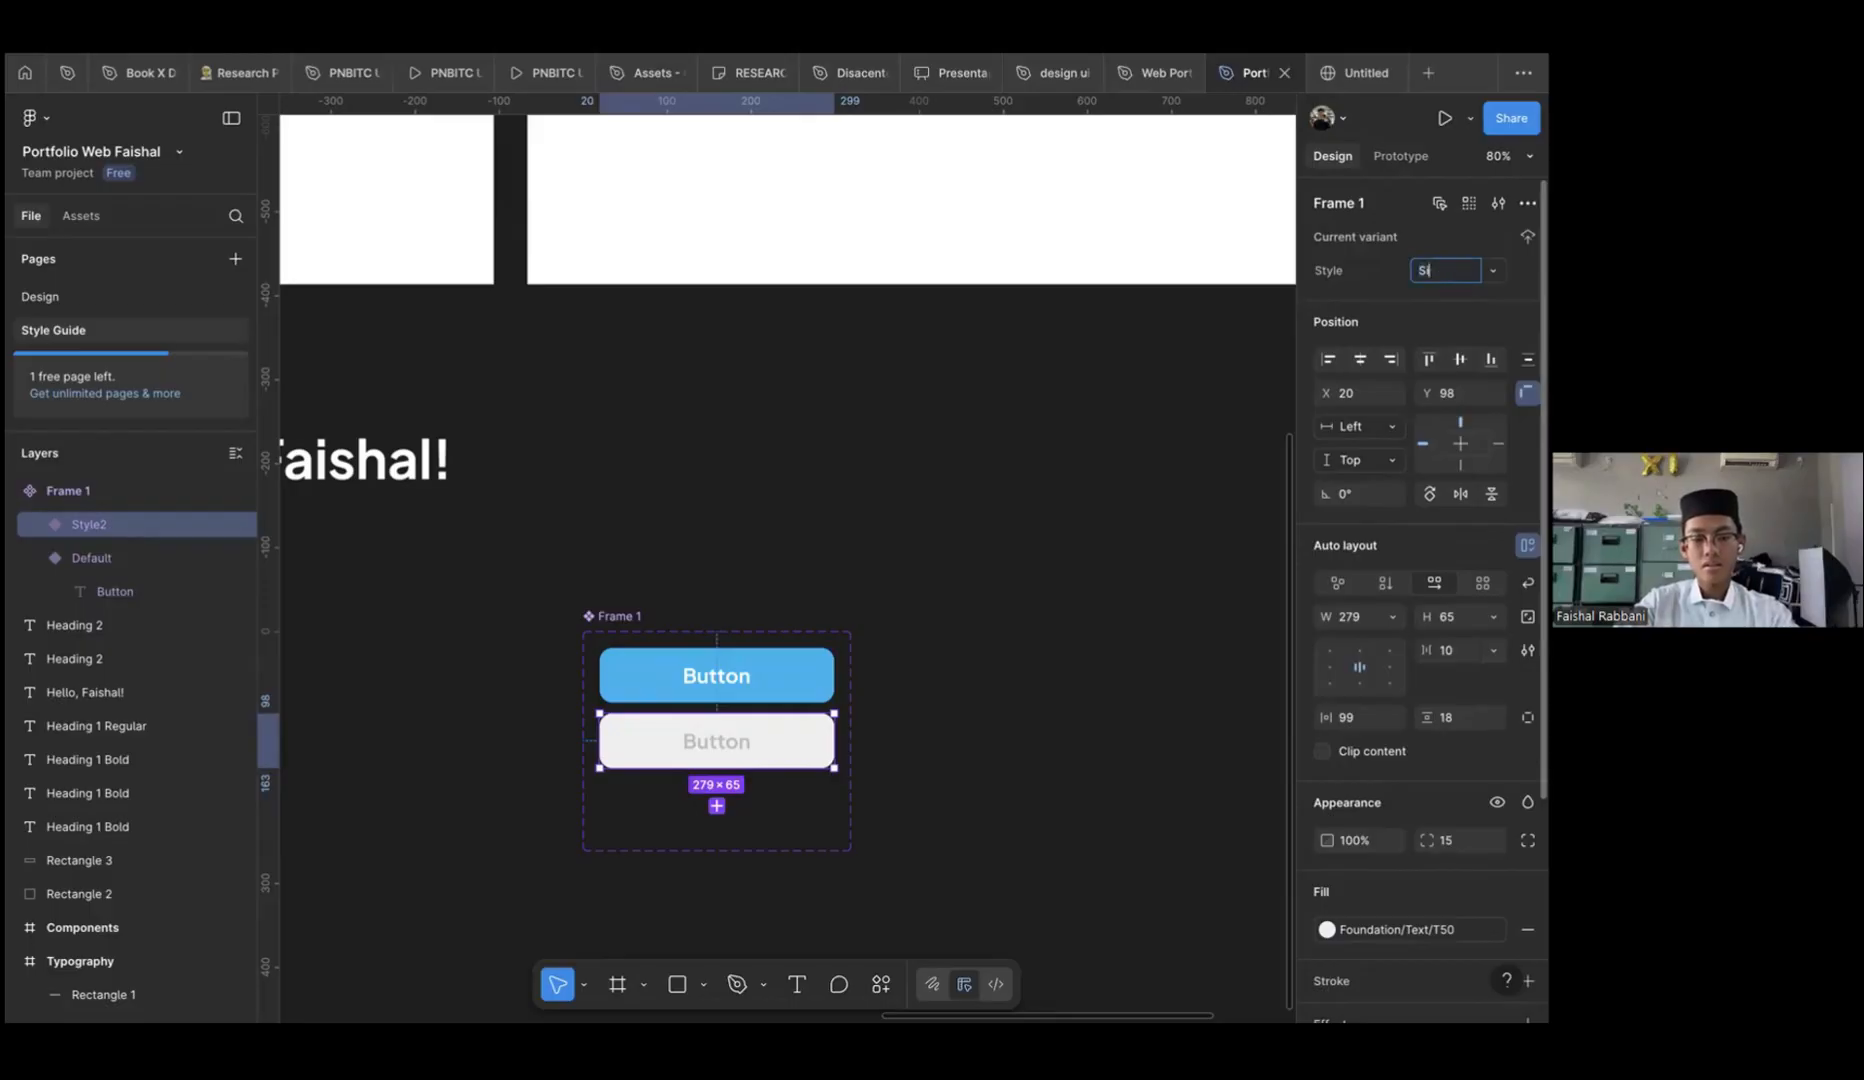
key(super+z)
text(Disabled)
key(Return)
Add a third button variant beneath the Disabled one and remove its fill
click(716, 806)
click(722, 757)
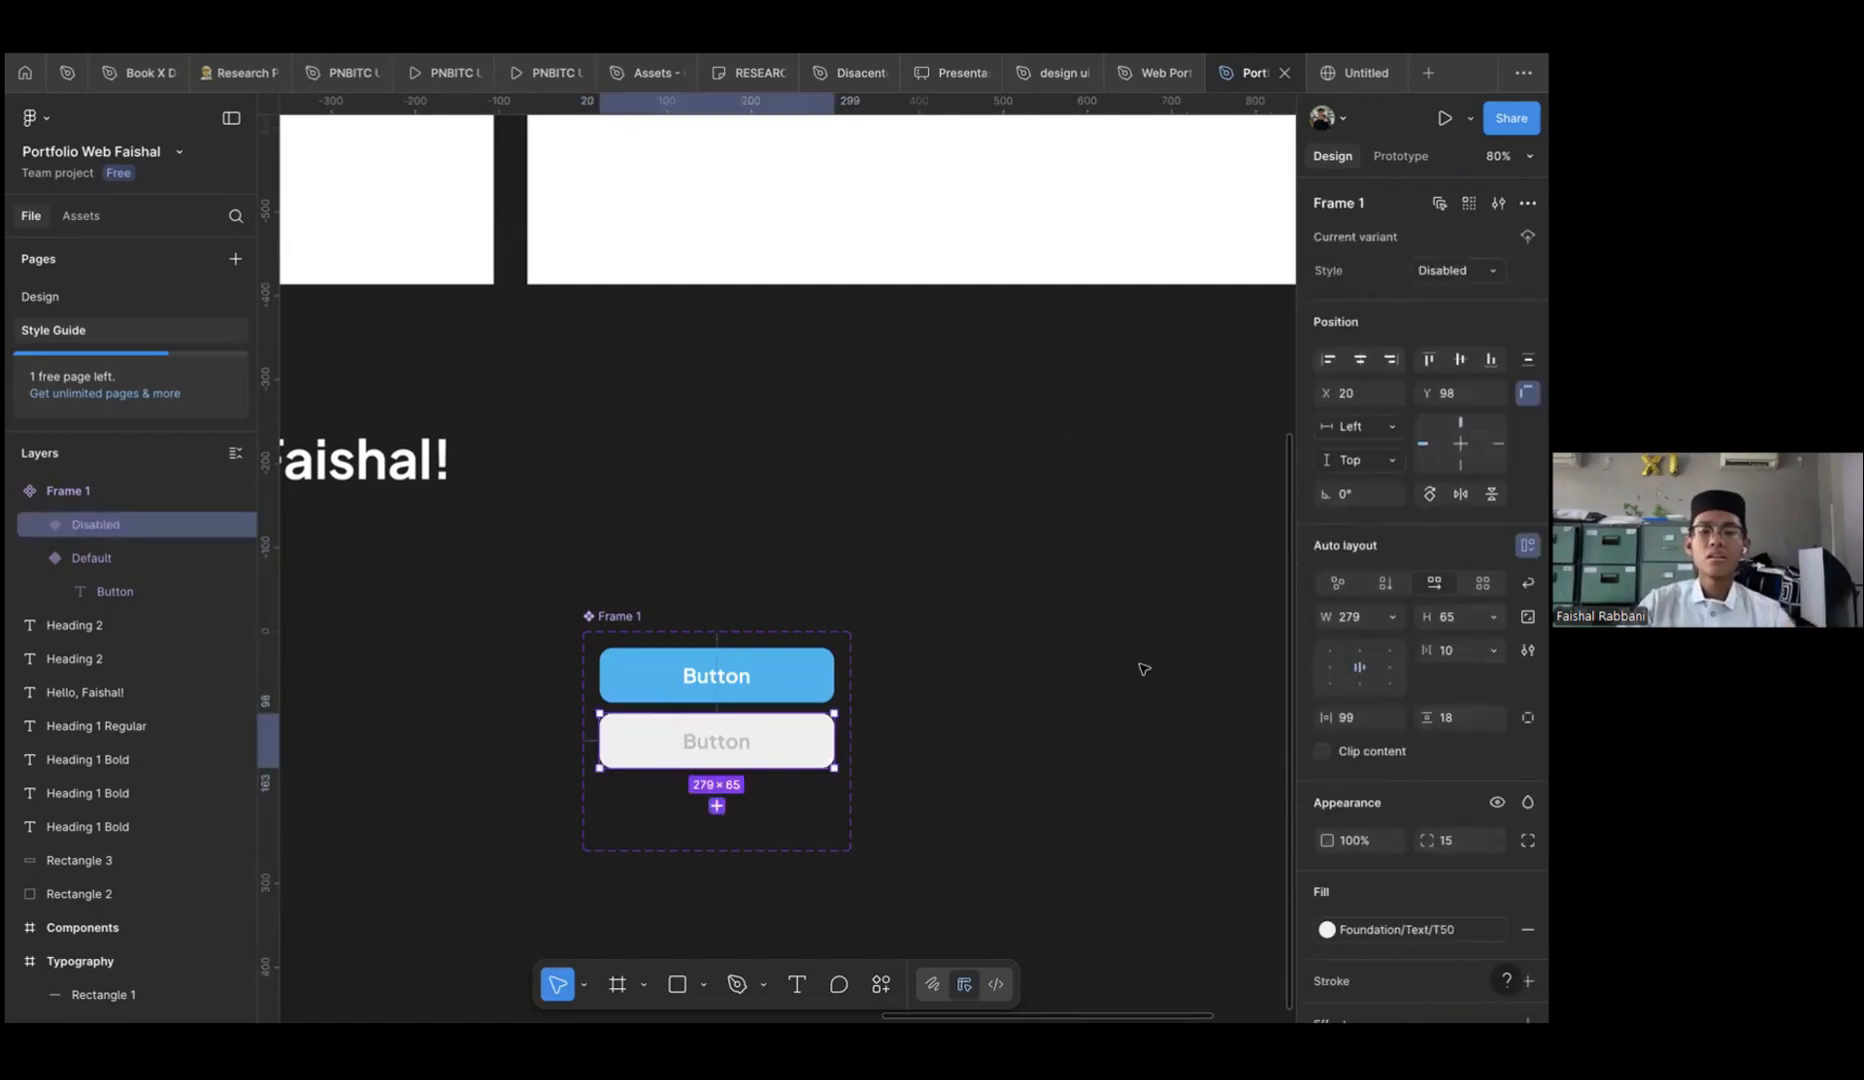
key(super+d)
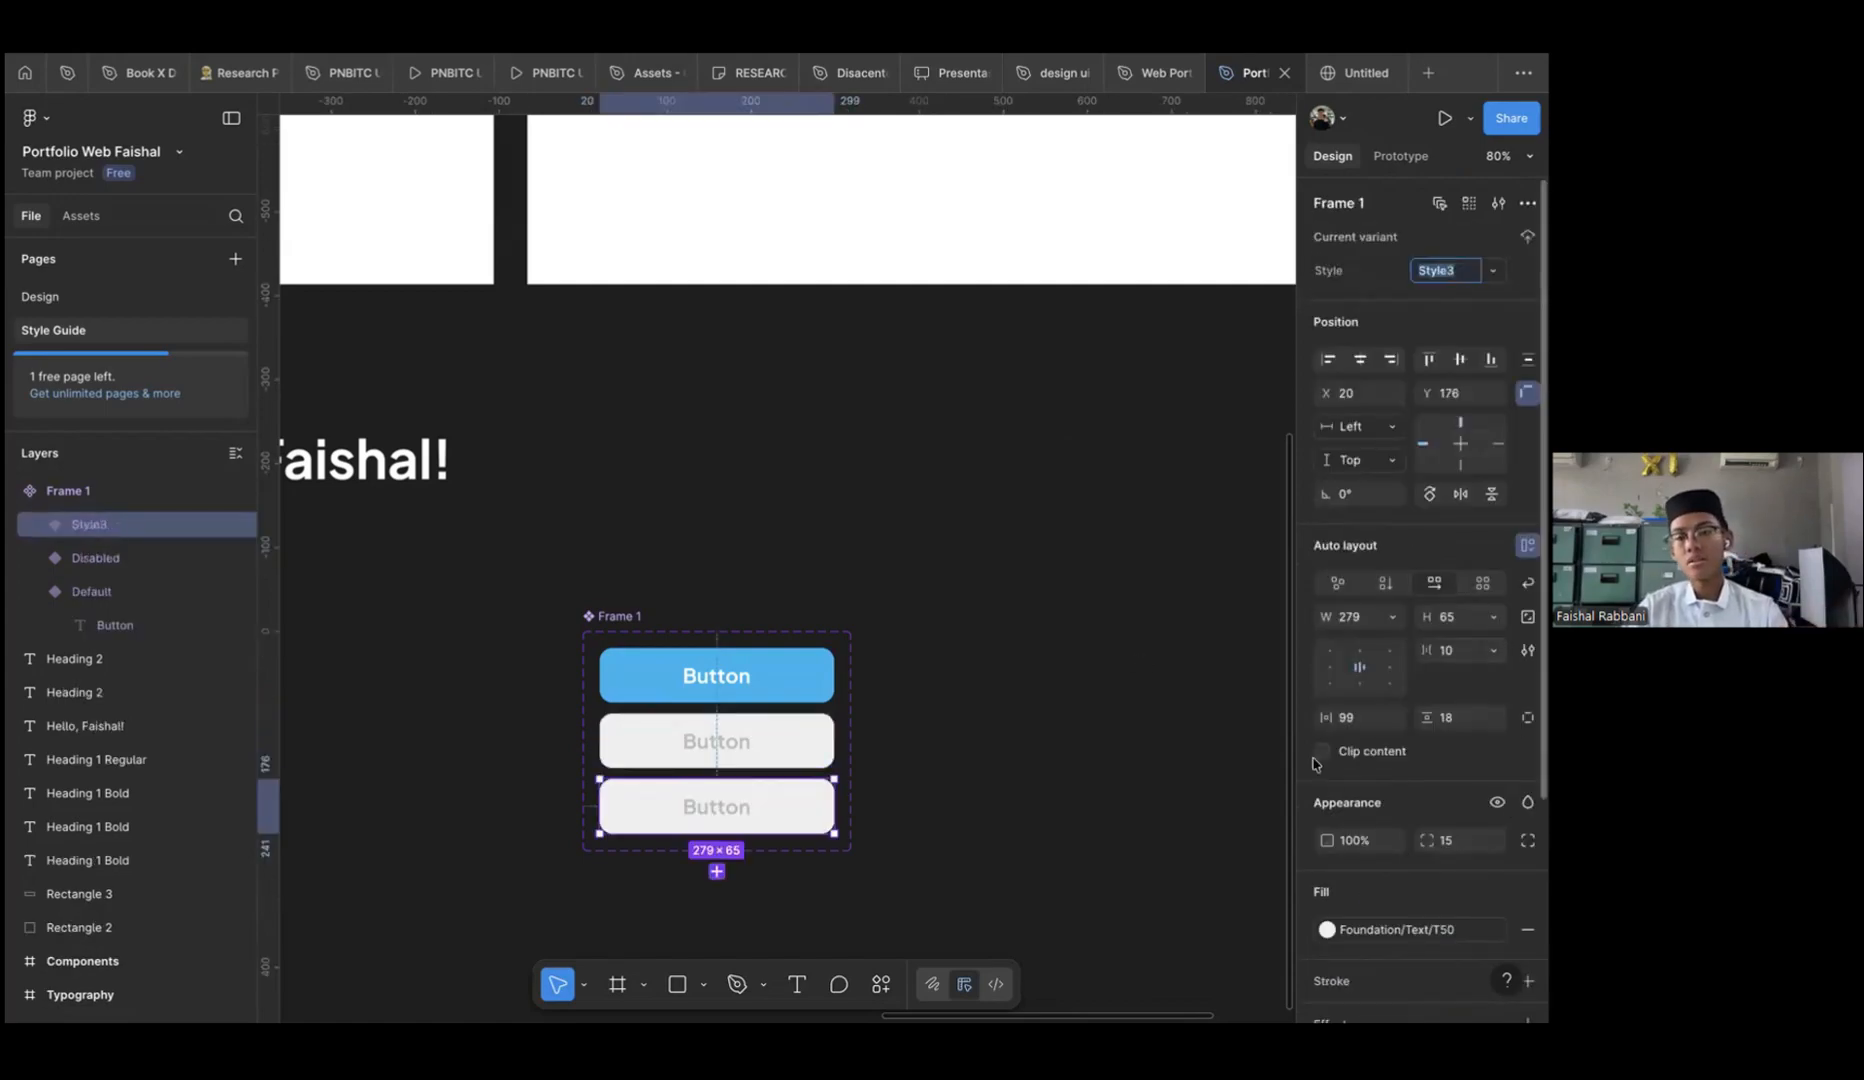
scroll(1313, 763, down, 3)
click(1395, 745)
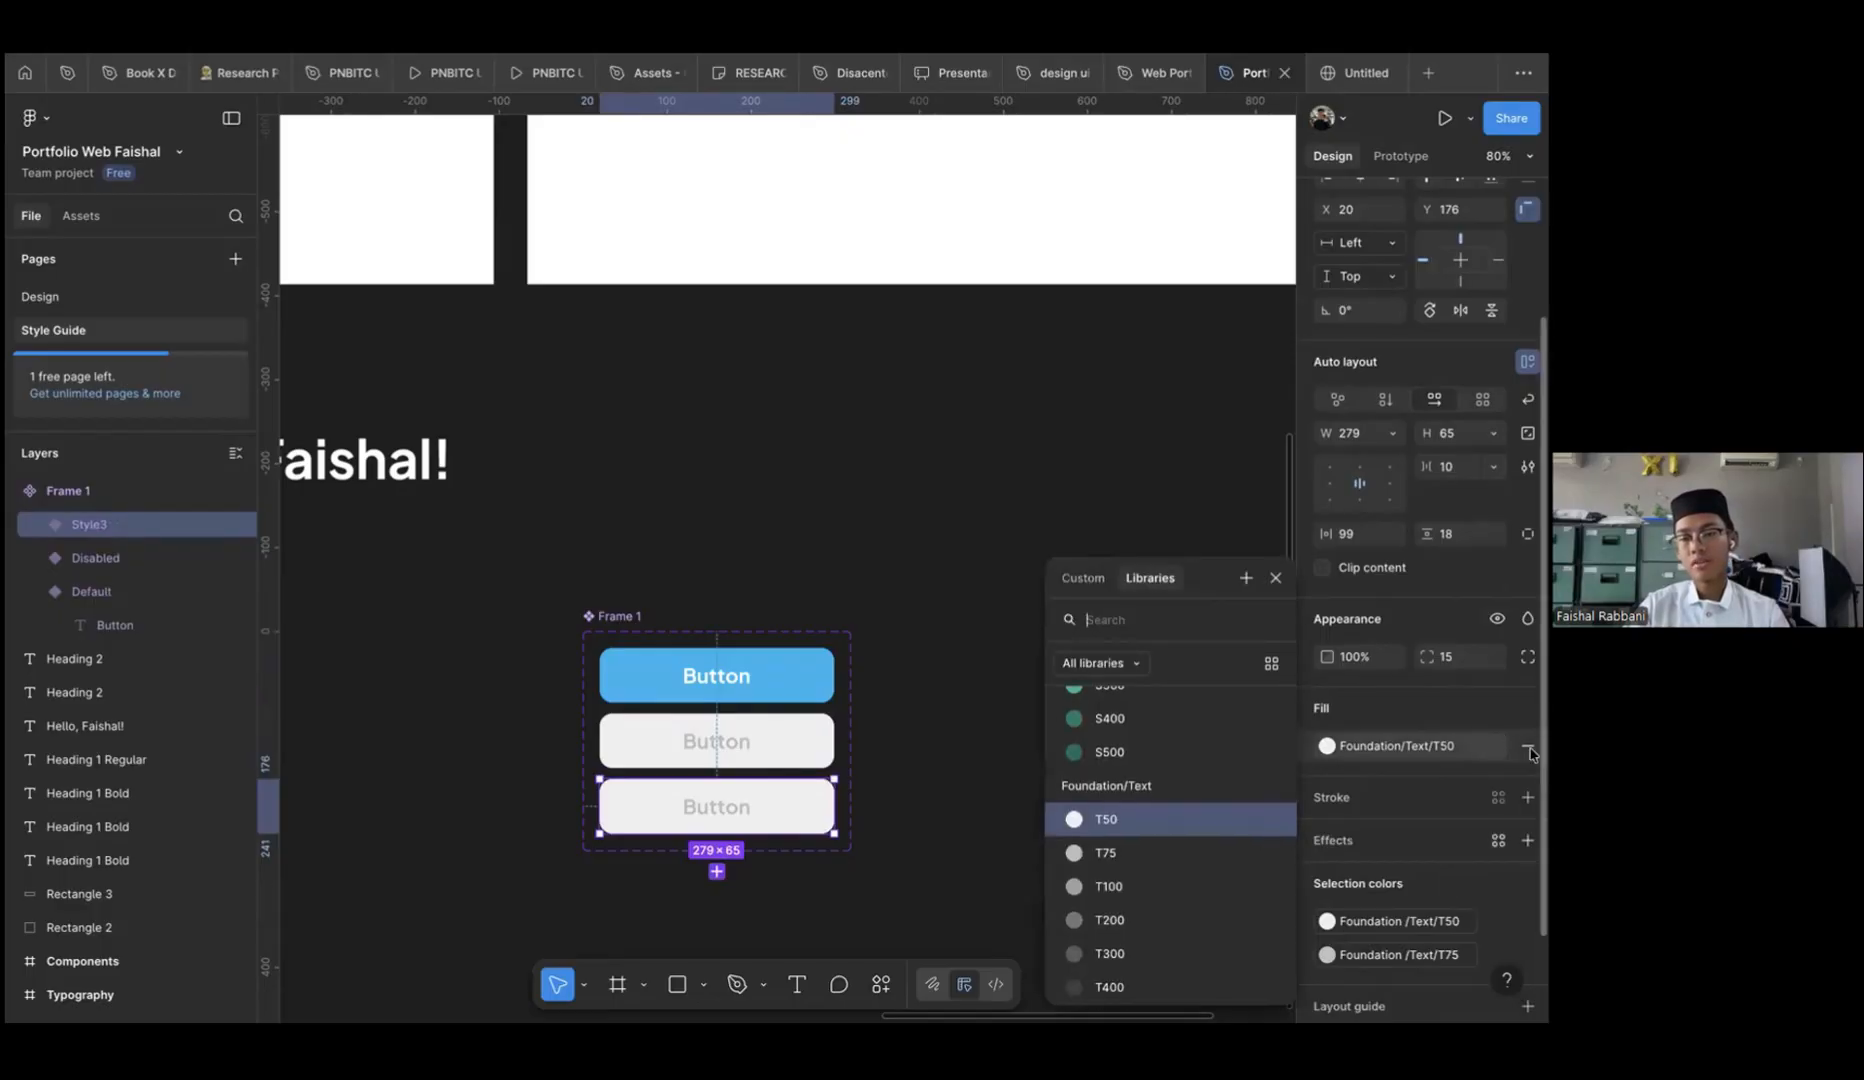
click(1527, 745)
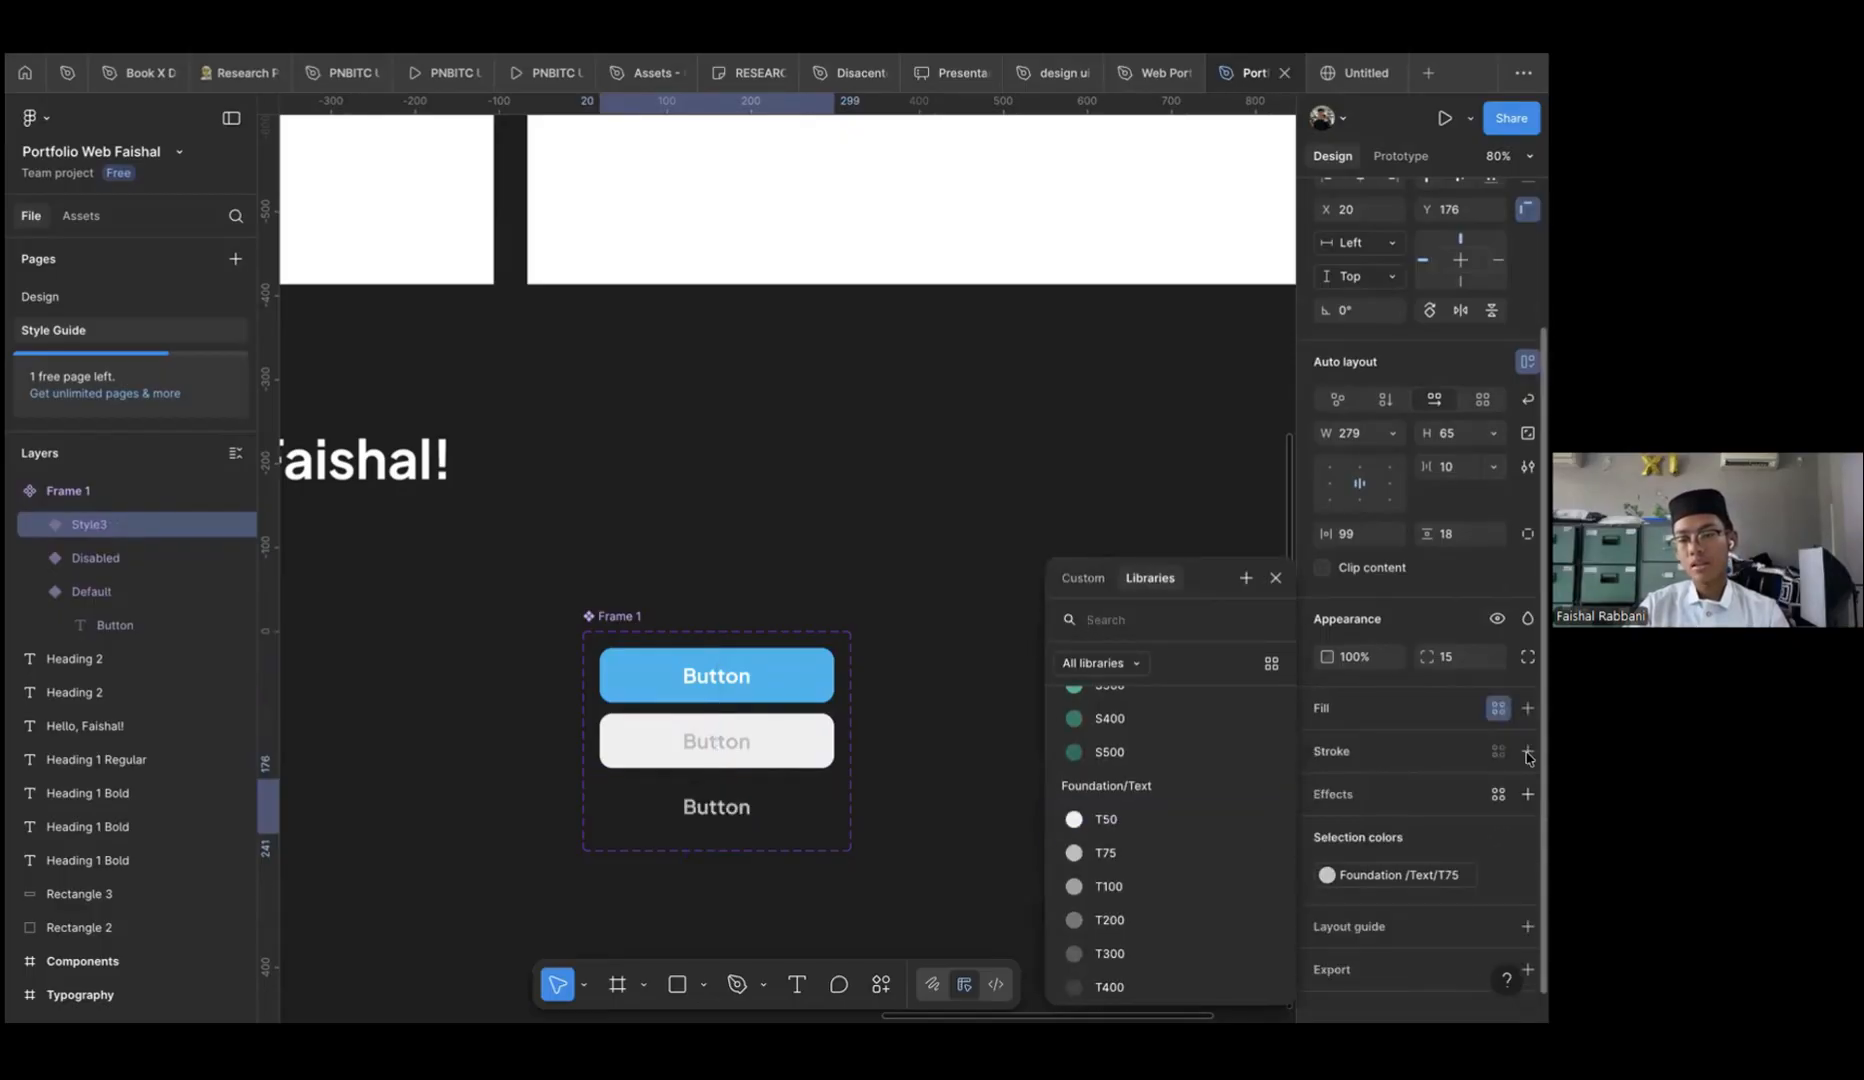
Give the third variant a Foundation/Primary/P300 stroke and apply the same color style to its text
click(1527, 750)
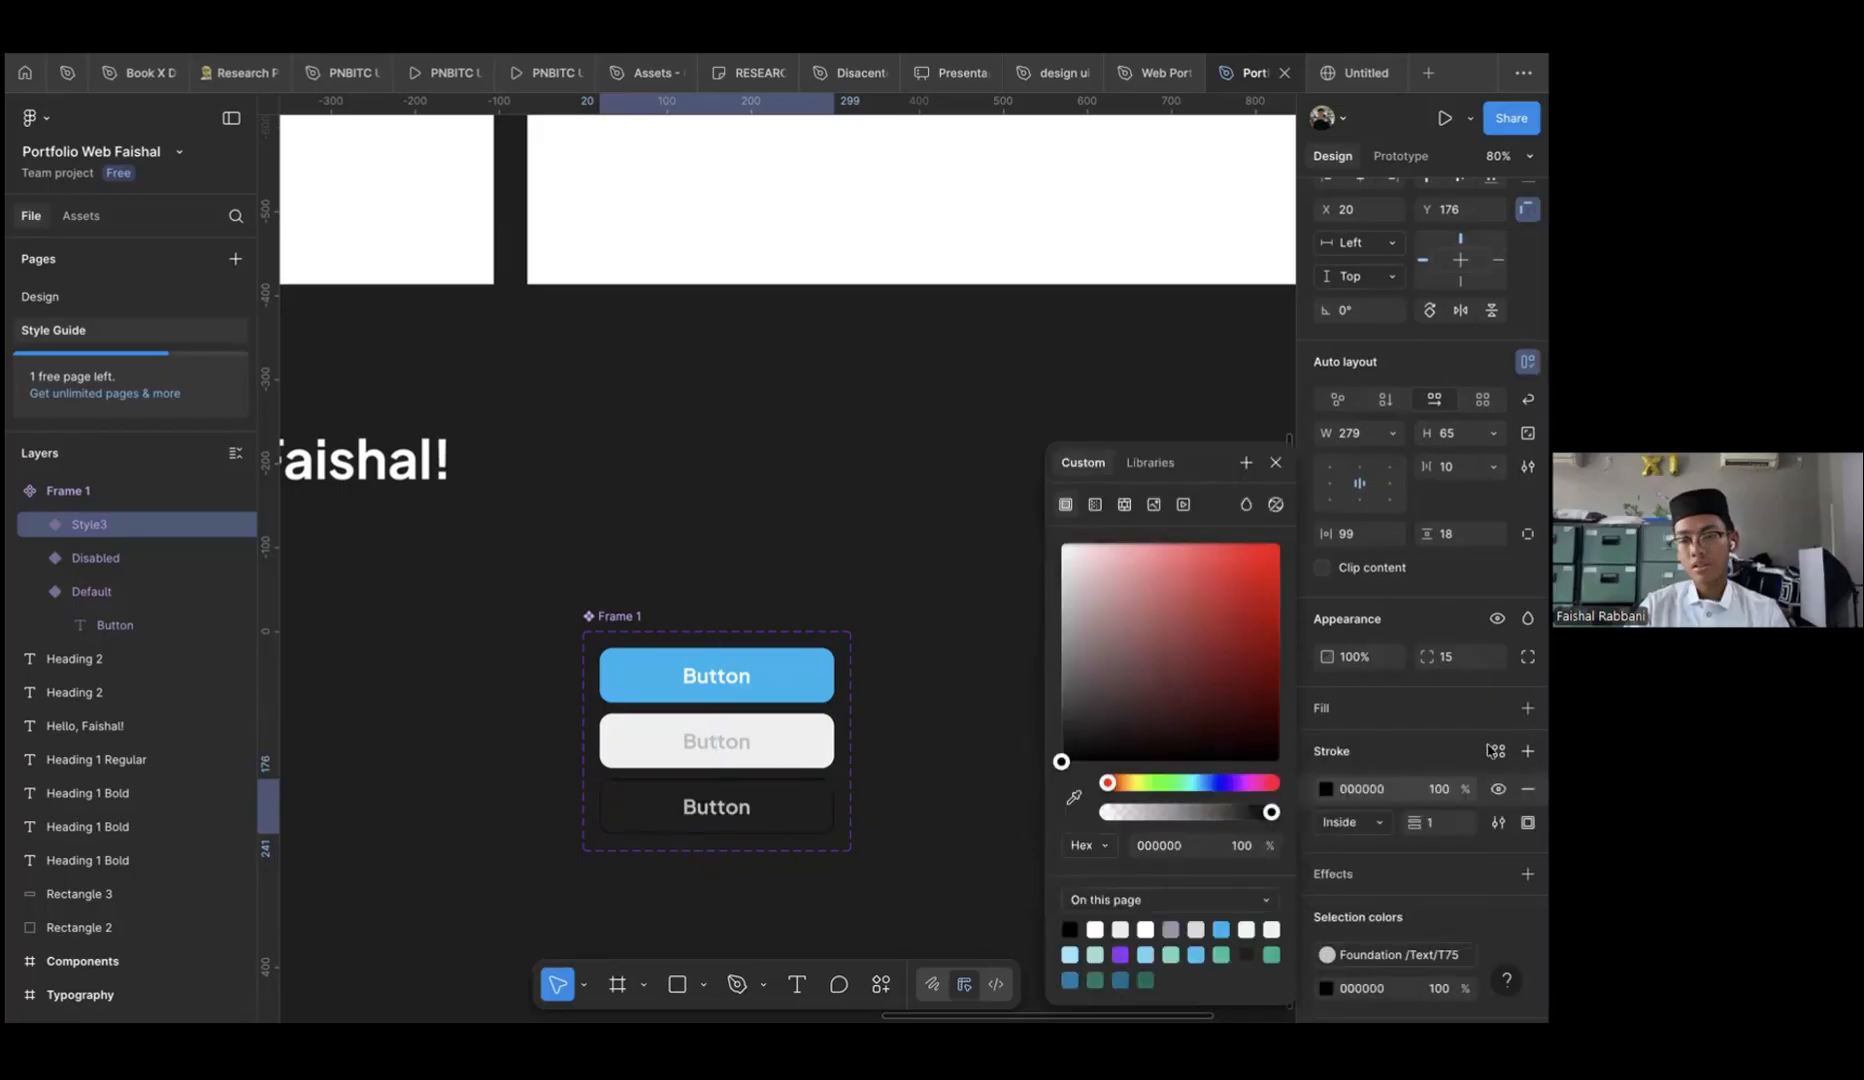
click(1498, 750)
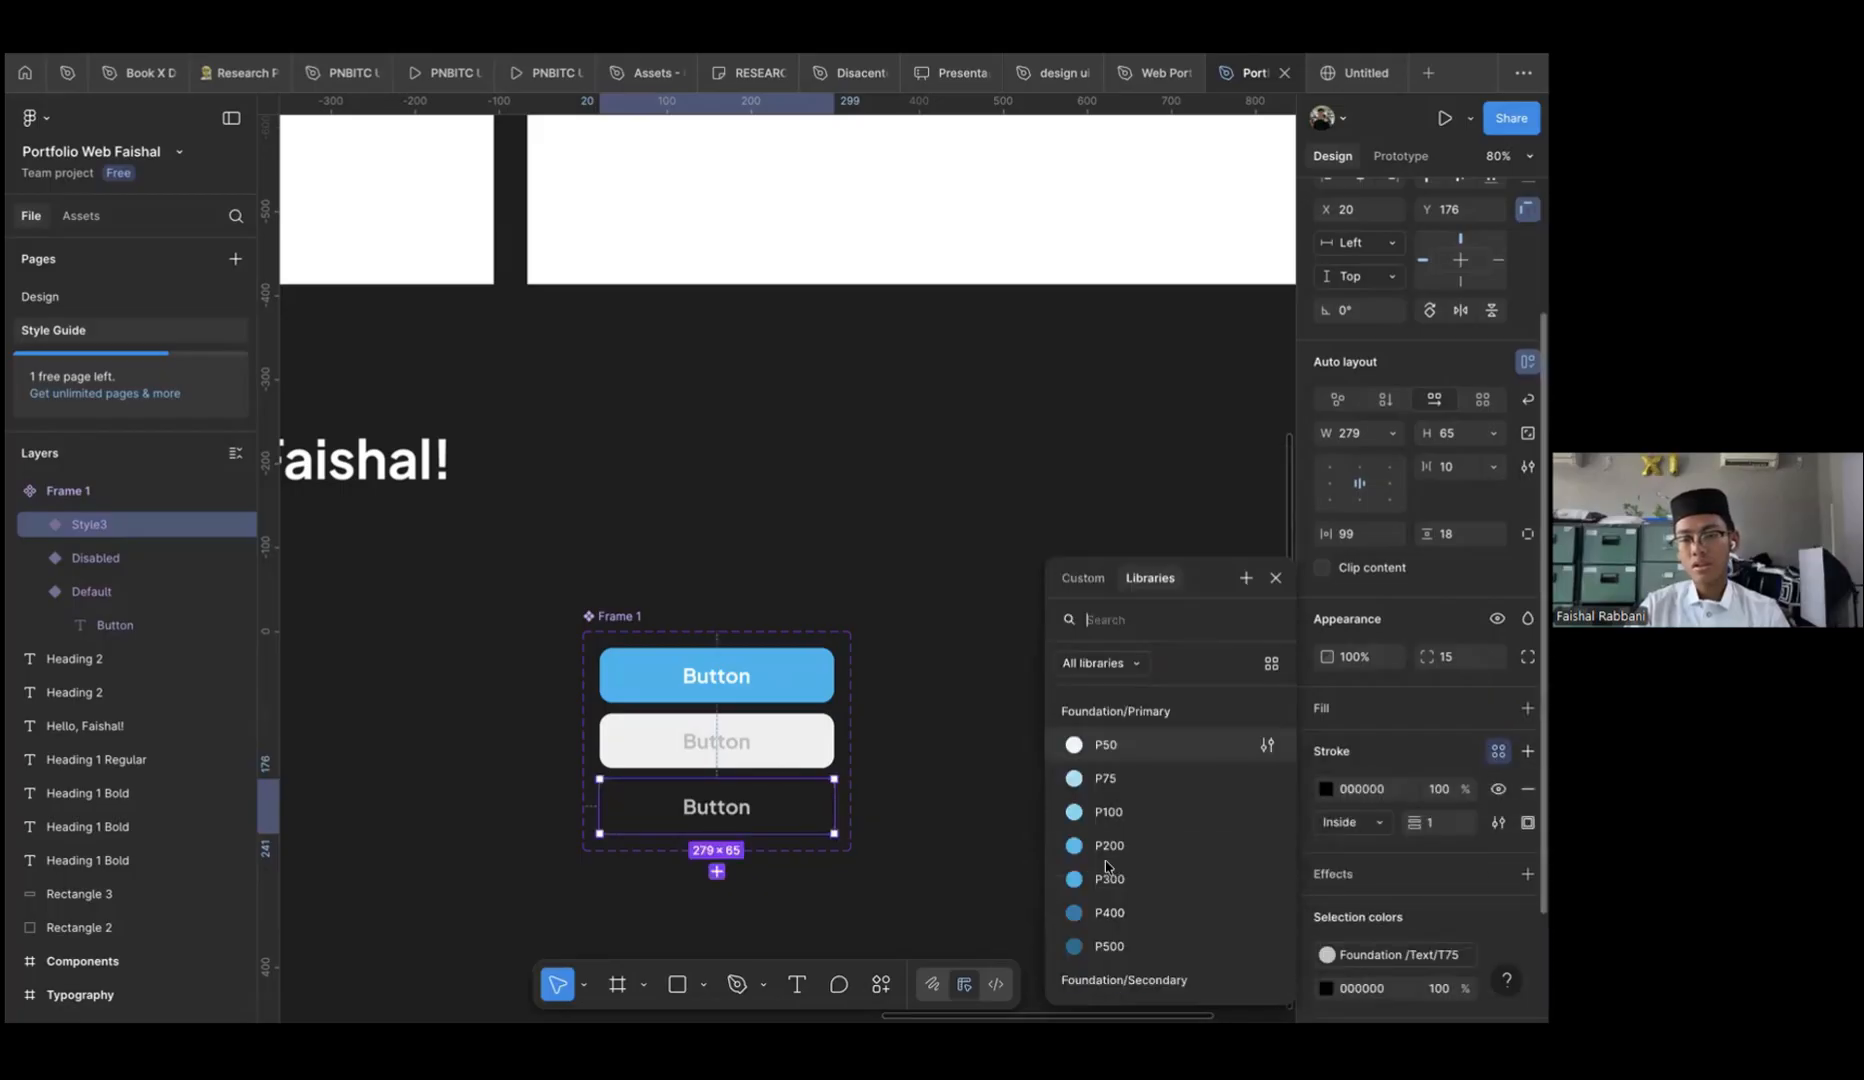
click(1109, 855)
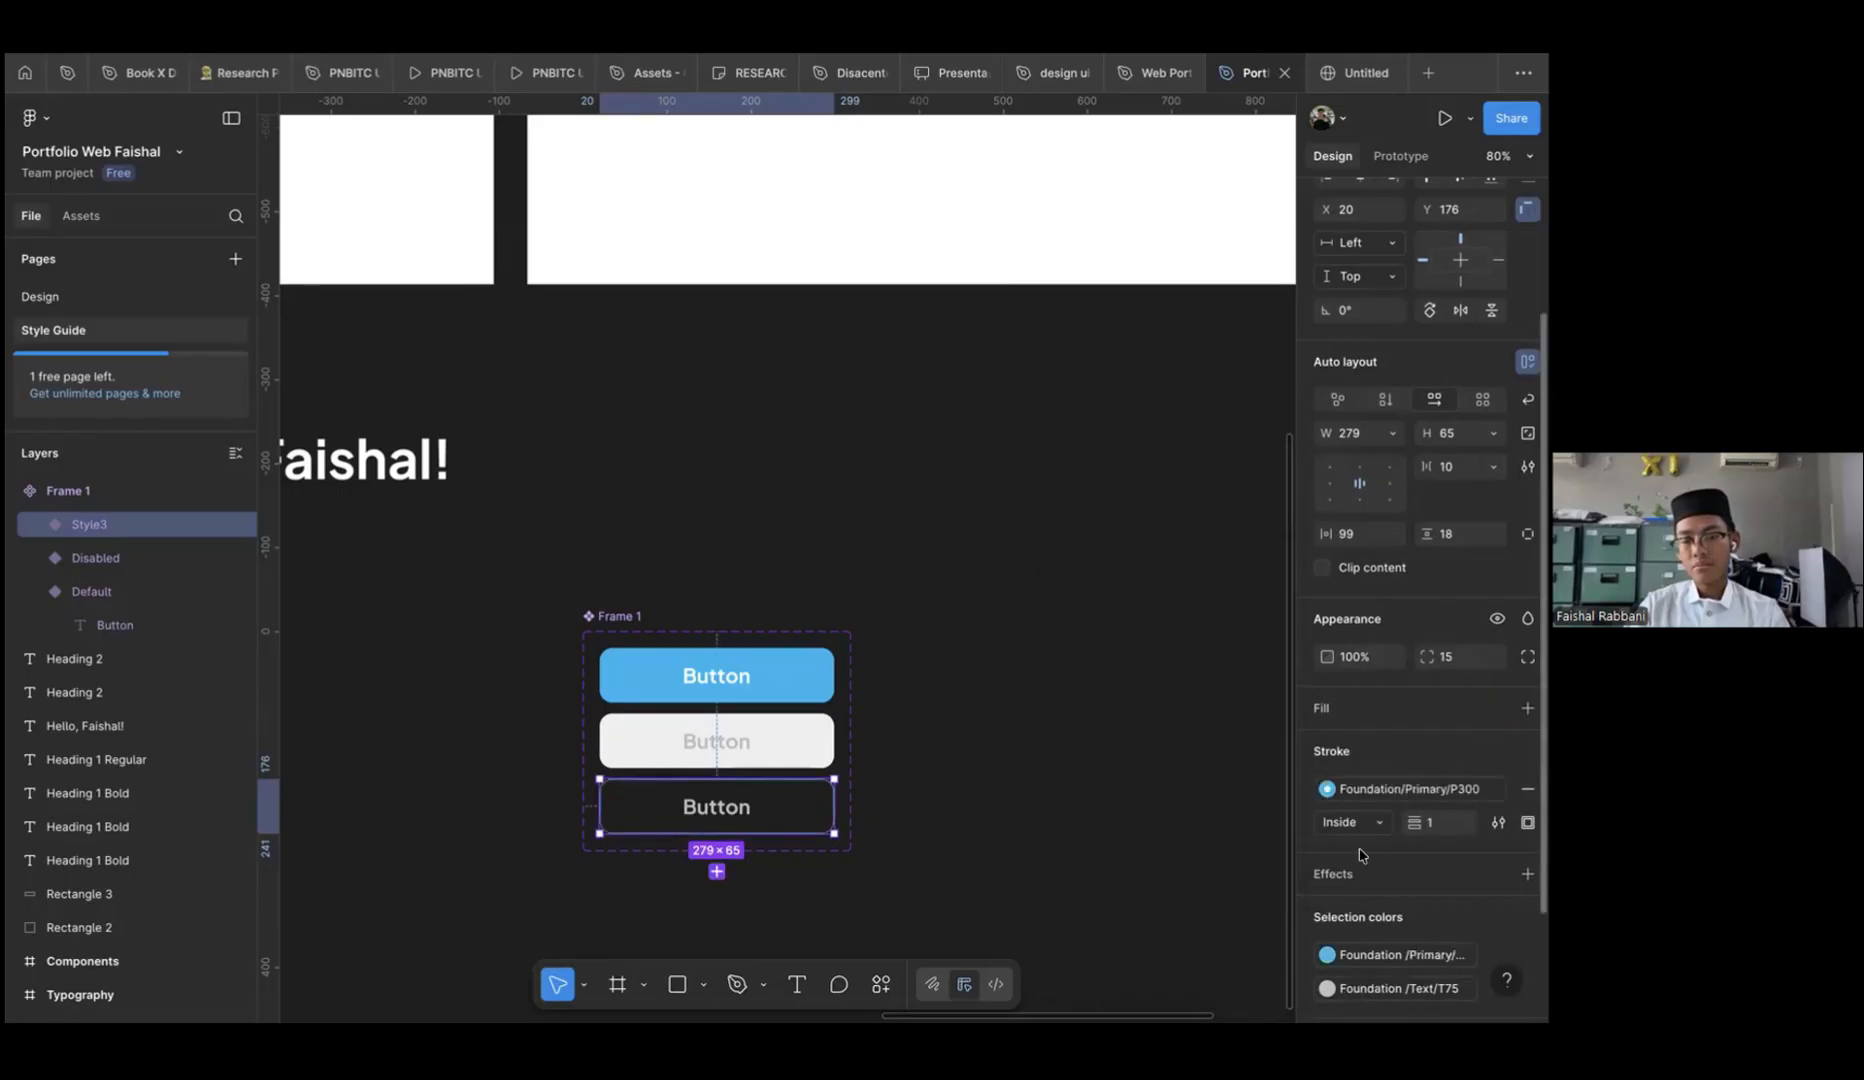
scroll(1396, 908, down, 2)
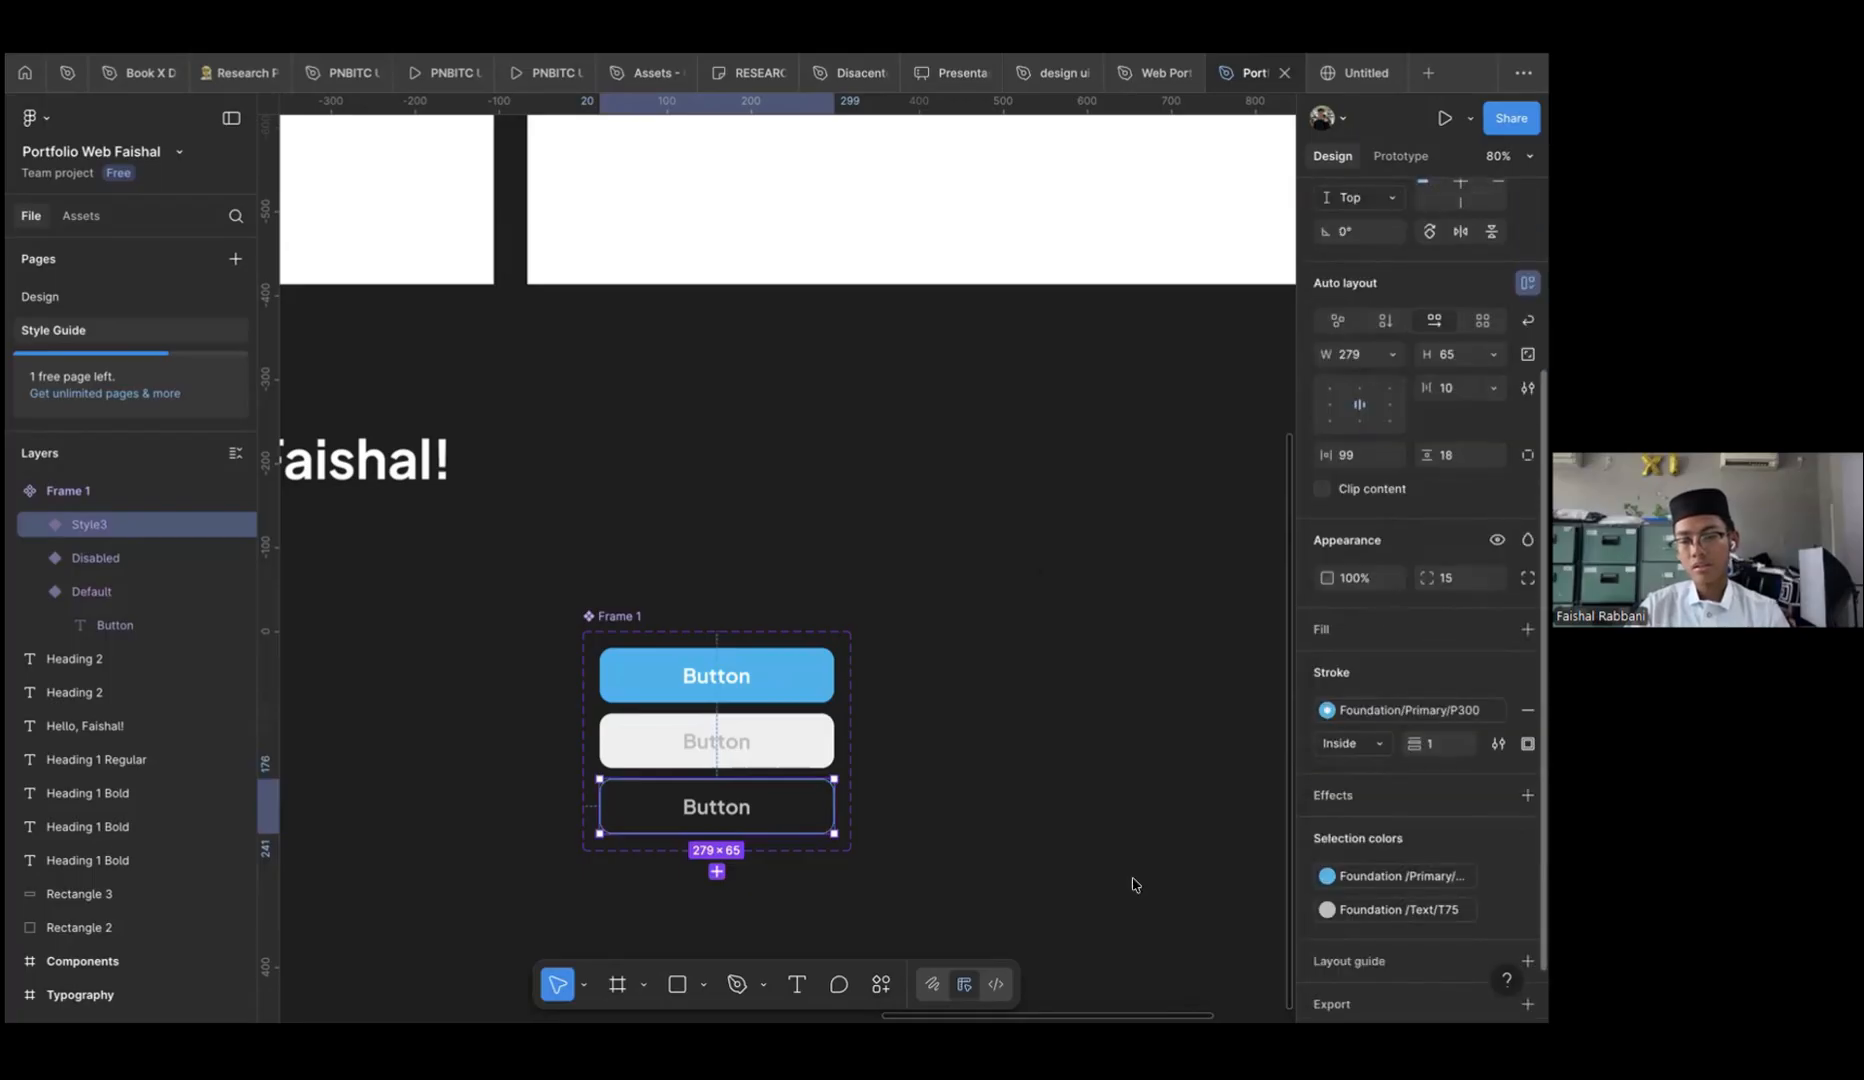
click(1396, 909)
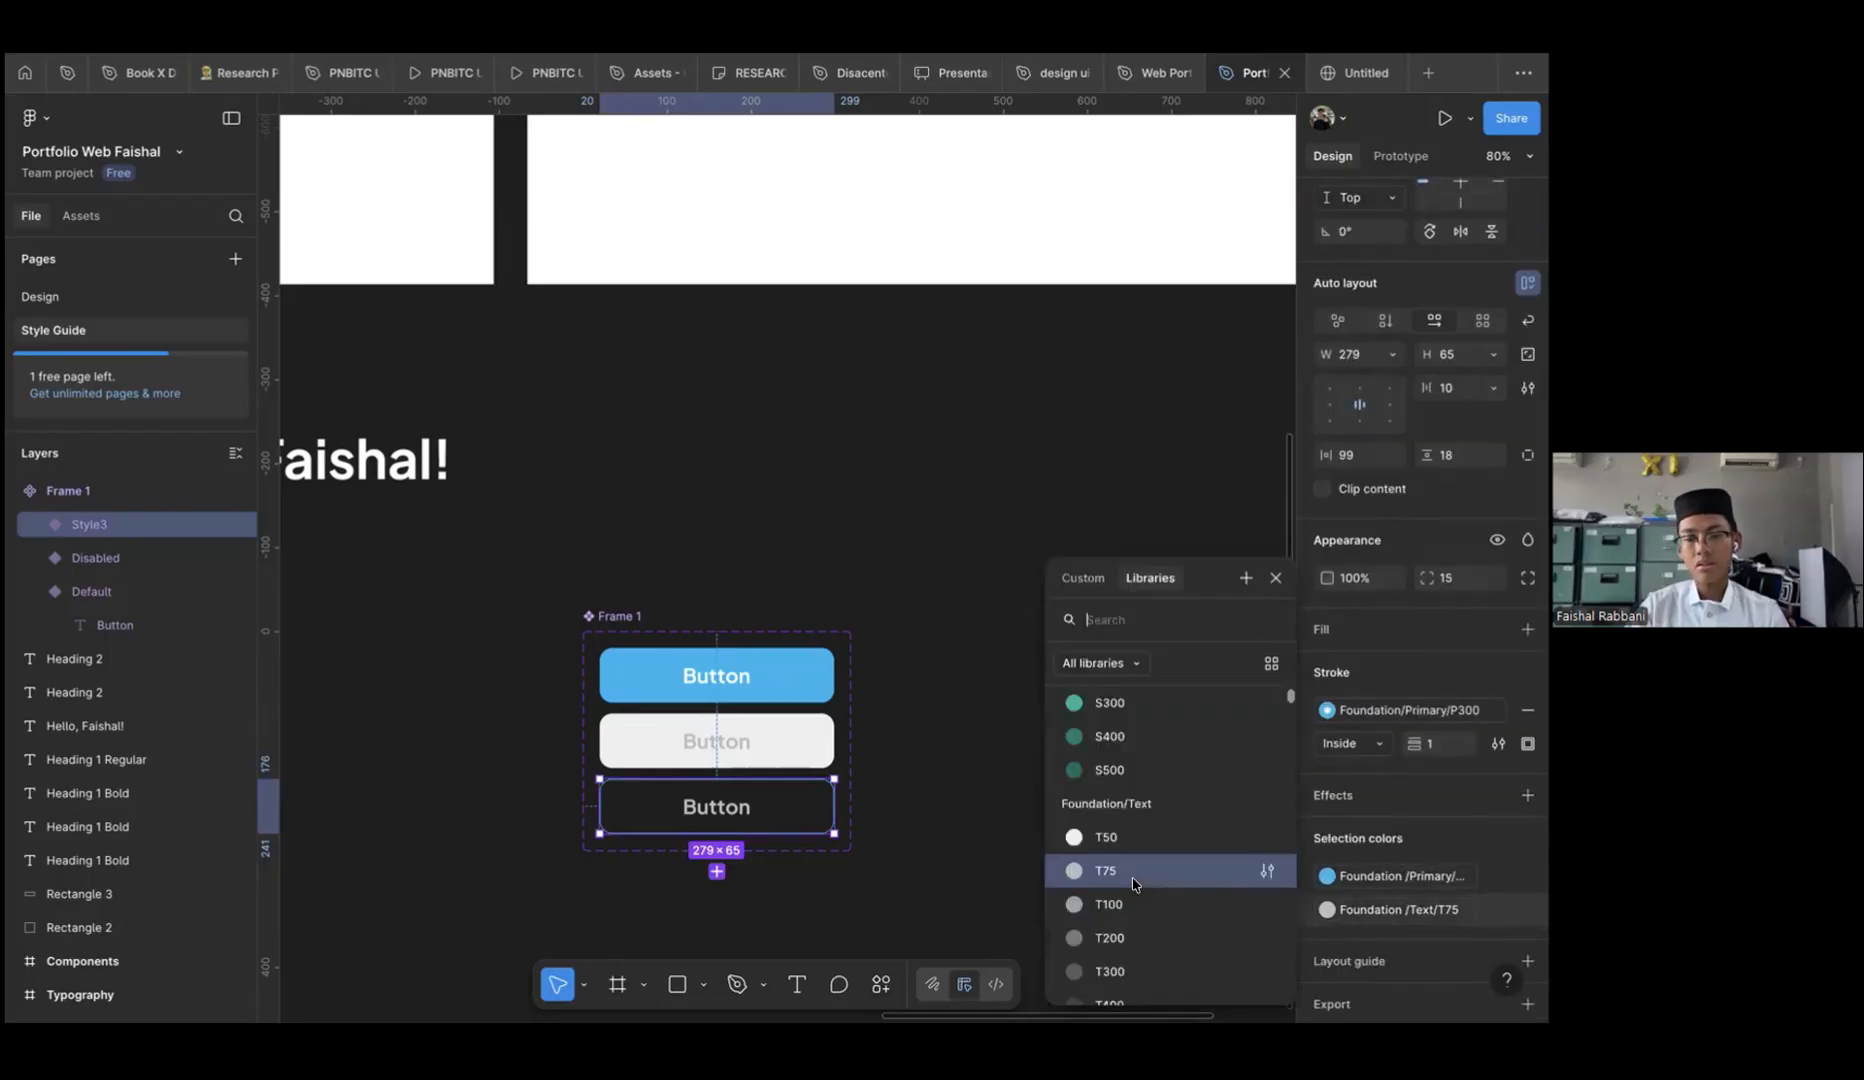
scroll(1135, 885, down, 2)
scroll(1135, 885, up, 6)
click(1133, 882)
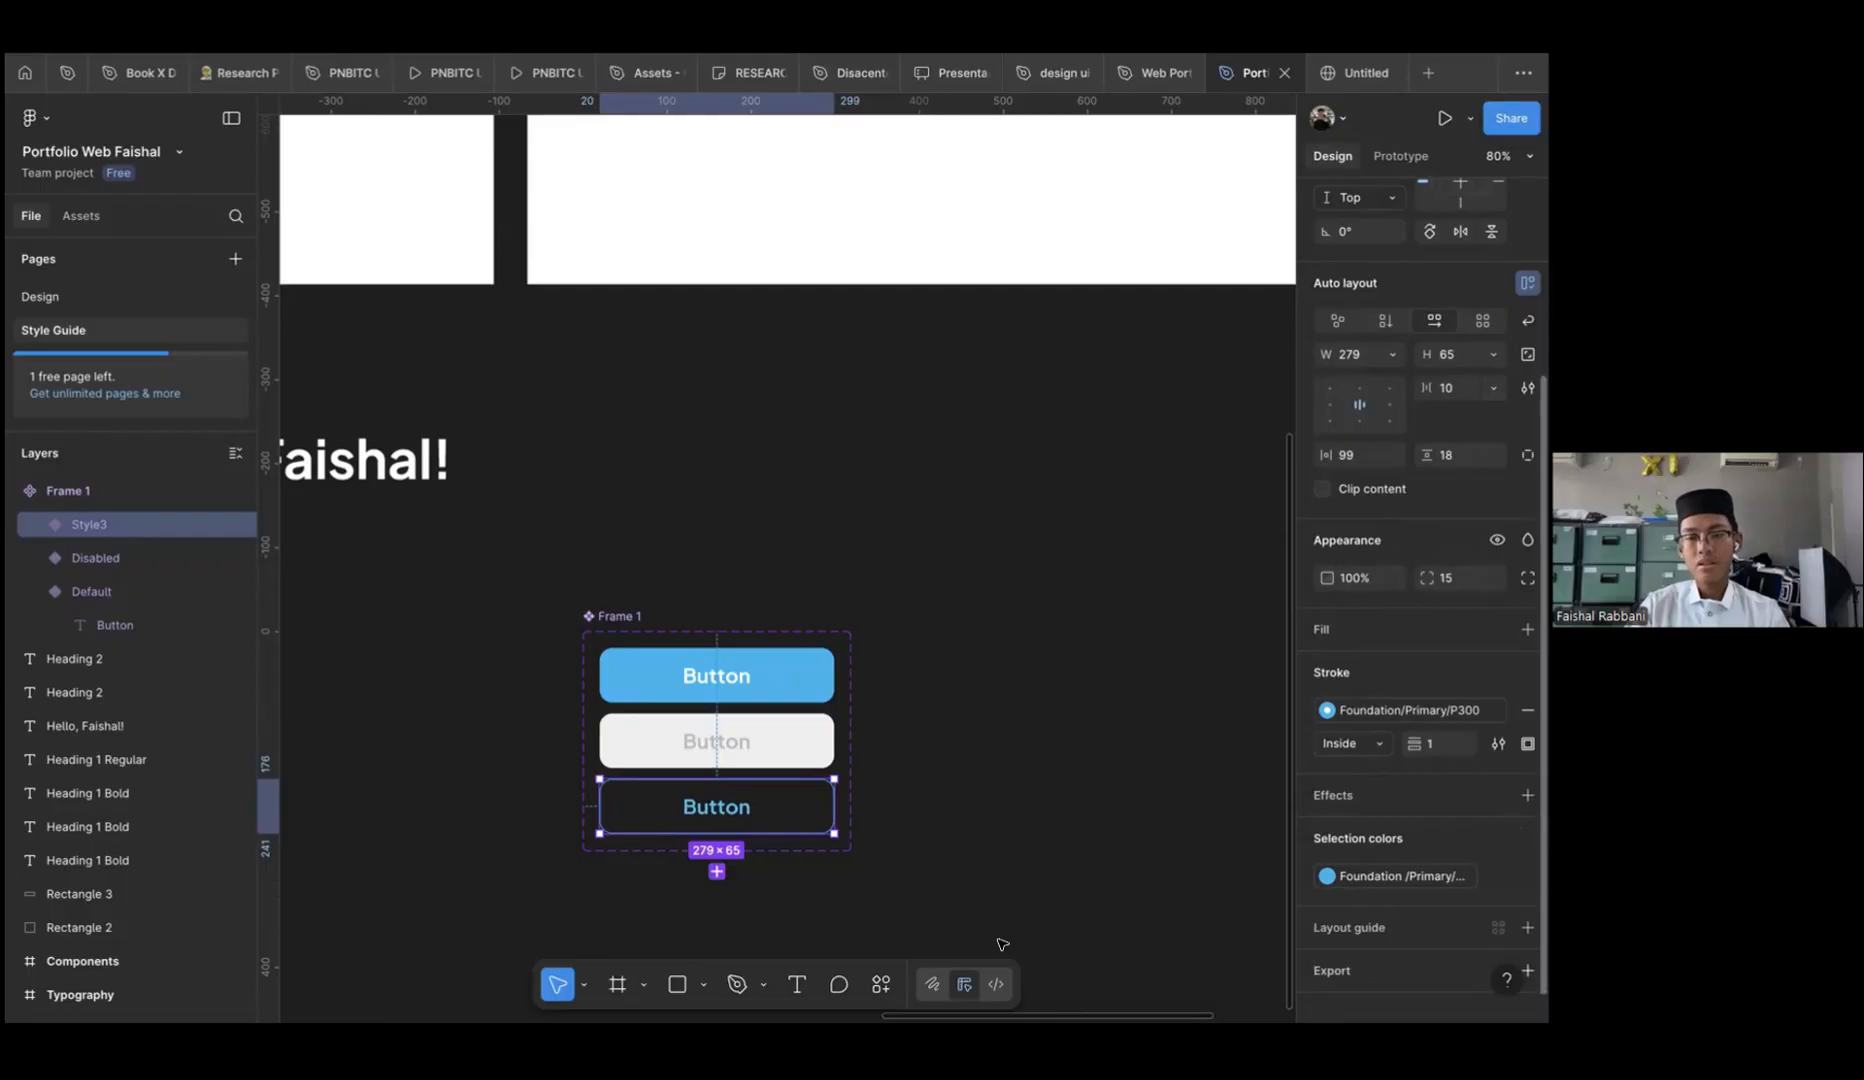
Look over the Primary and Secondary color swatches and examine the three button variants up close
scroll(1002, 944, left, 2)
scroll(765, 632, left, 4)
scroll(765, 632, up, 1)
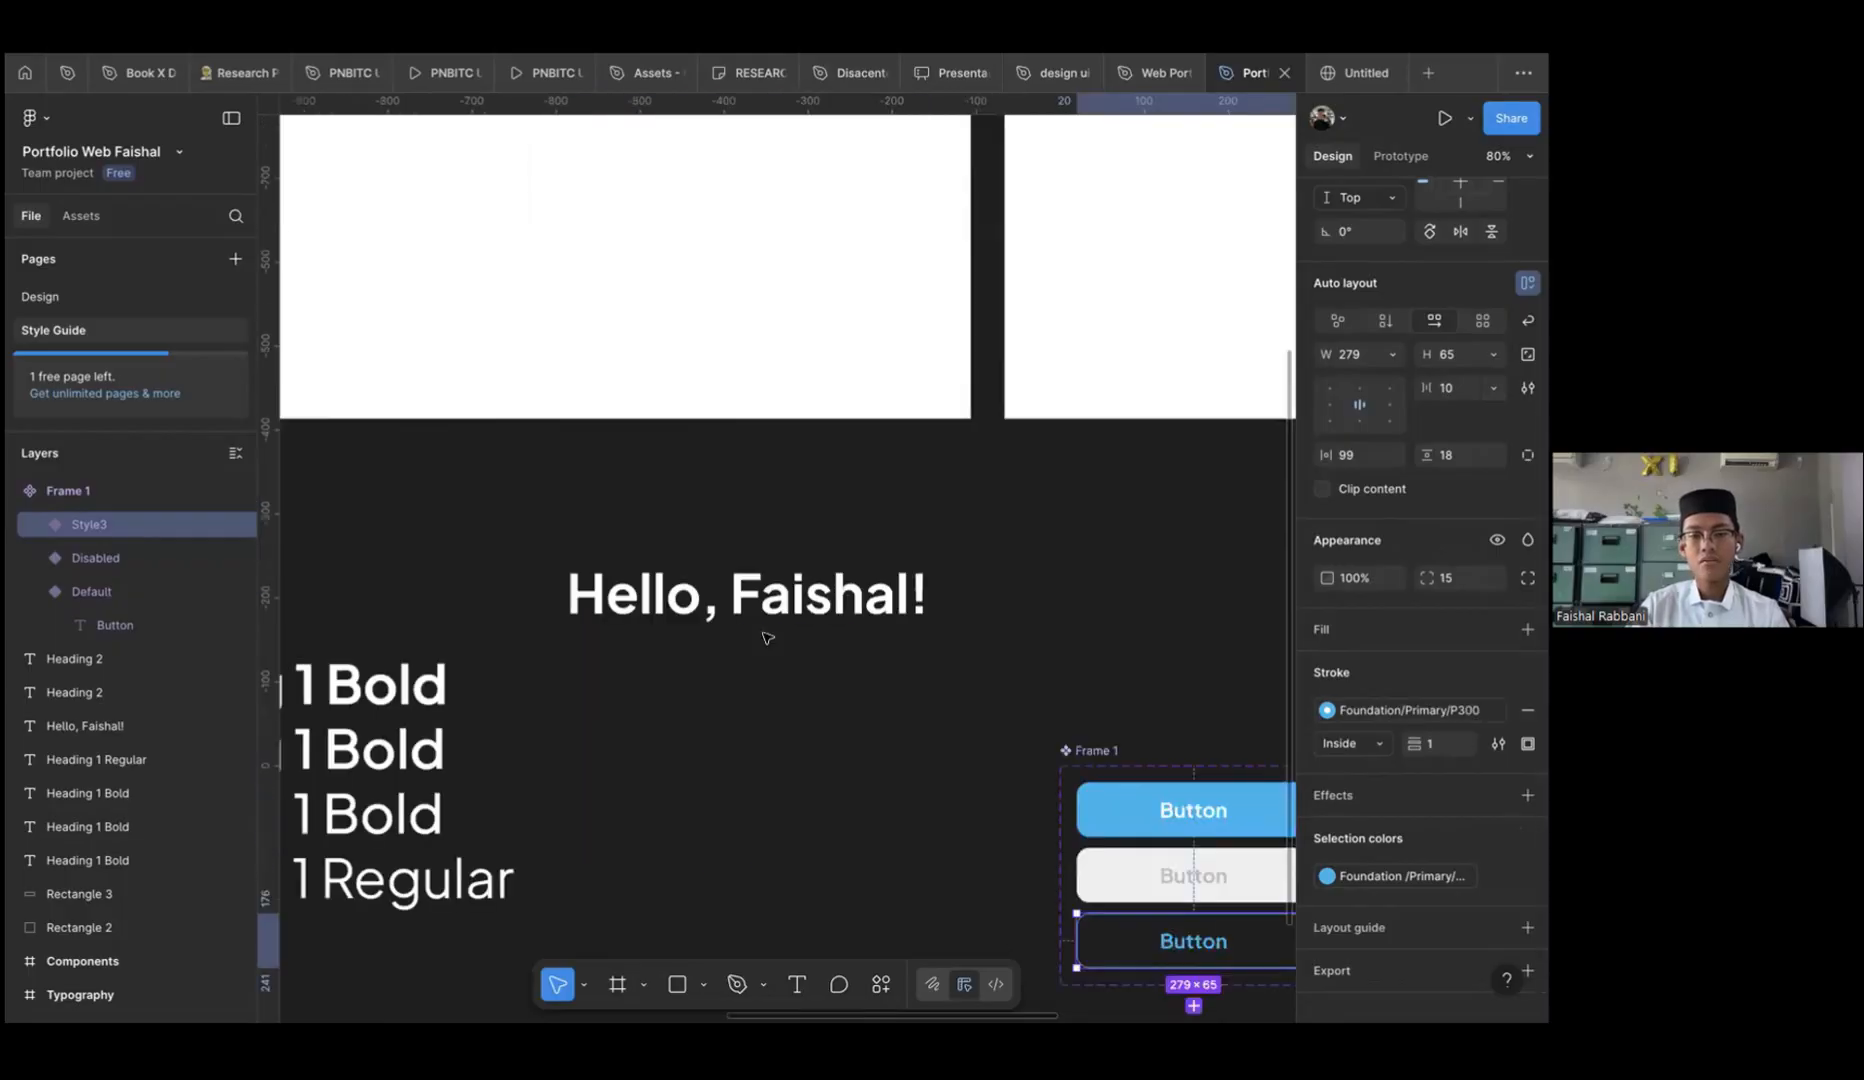
scroll(899, 811, left, 12)
scroll(899, 811, up, 8)
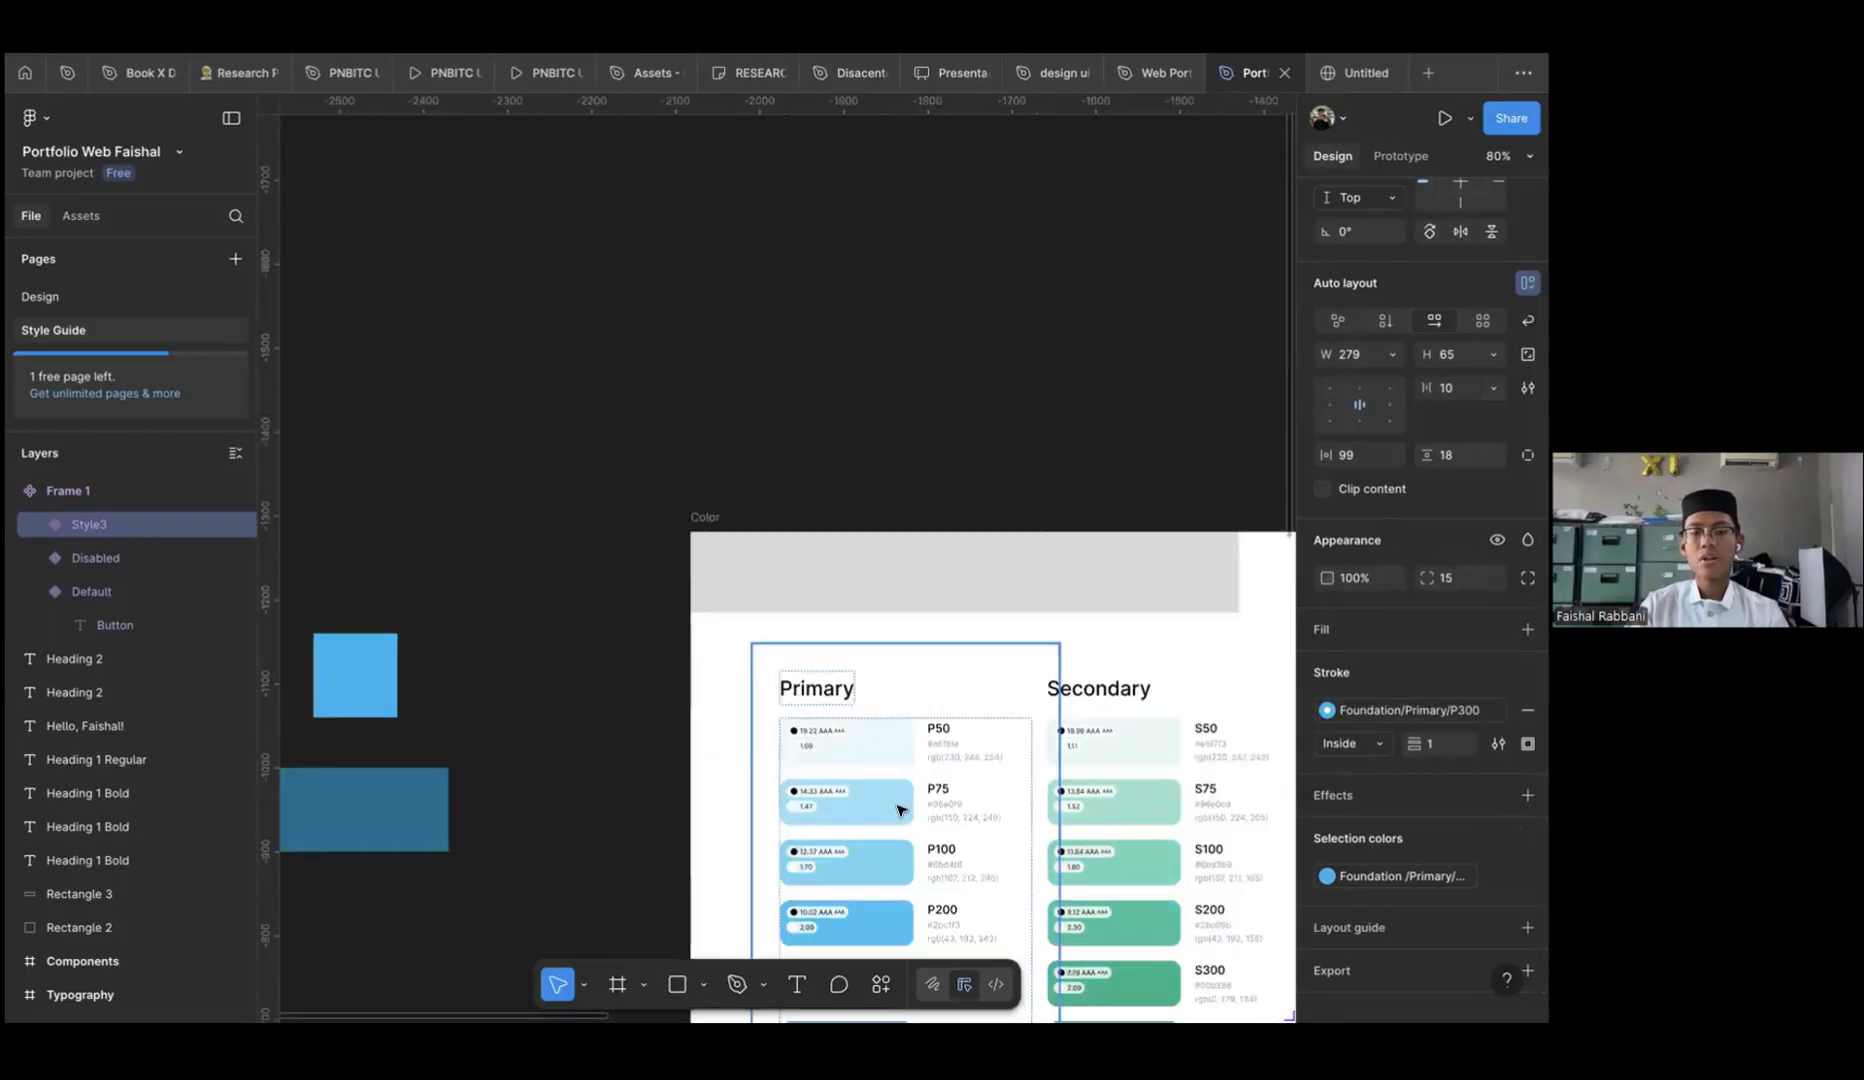
scroll(790, 769, right, 8)
scroll(790, 769, down, 4)
scroll(766, 755, right, 9)
scroll(766, 755, down, 5)
scroll(766, 754, right, 3)
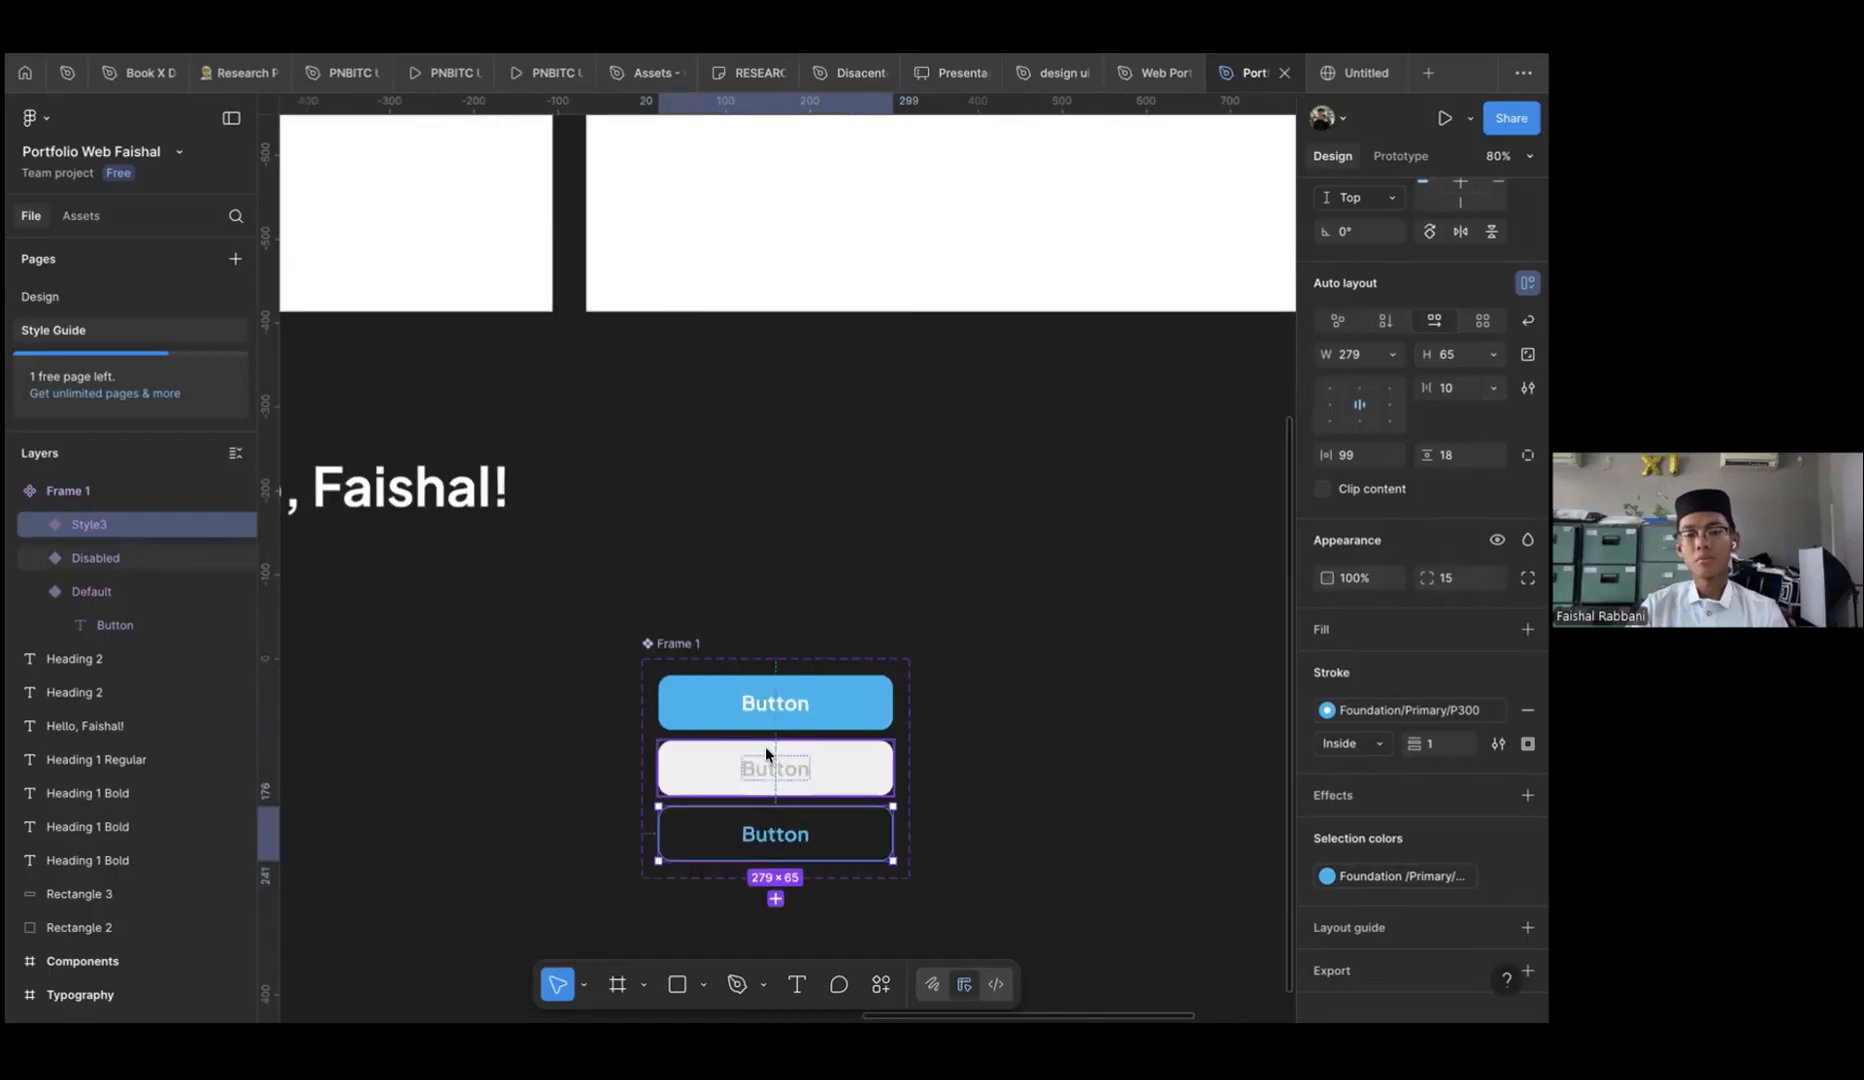
scroll(765, 746, up, 5)
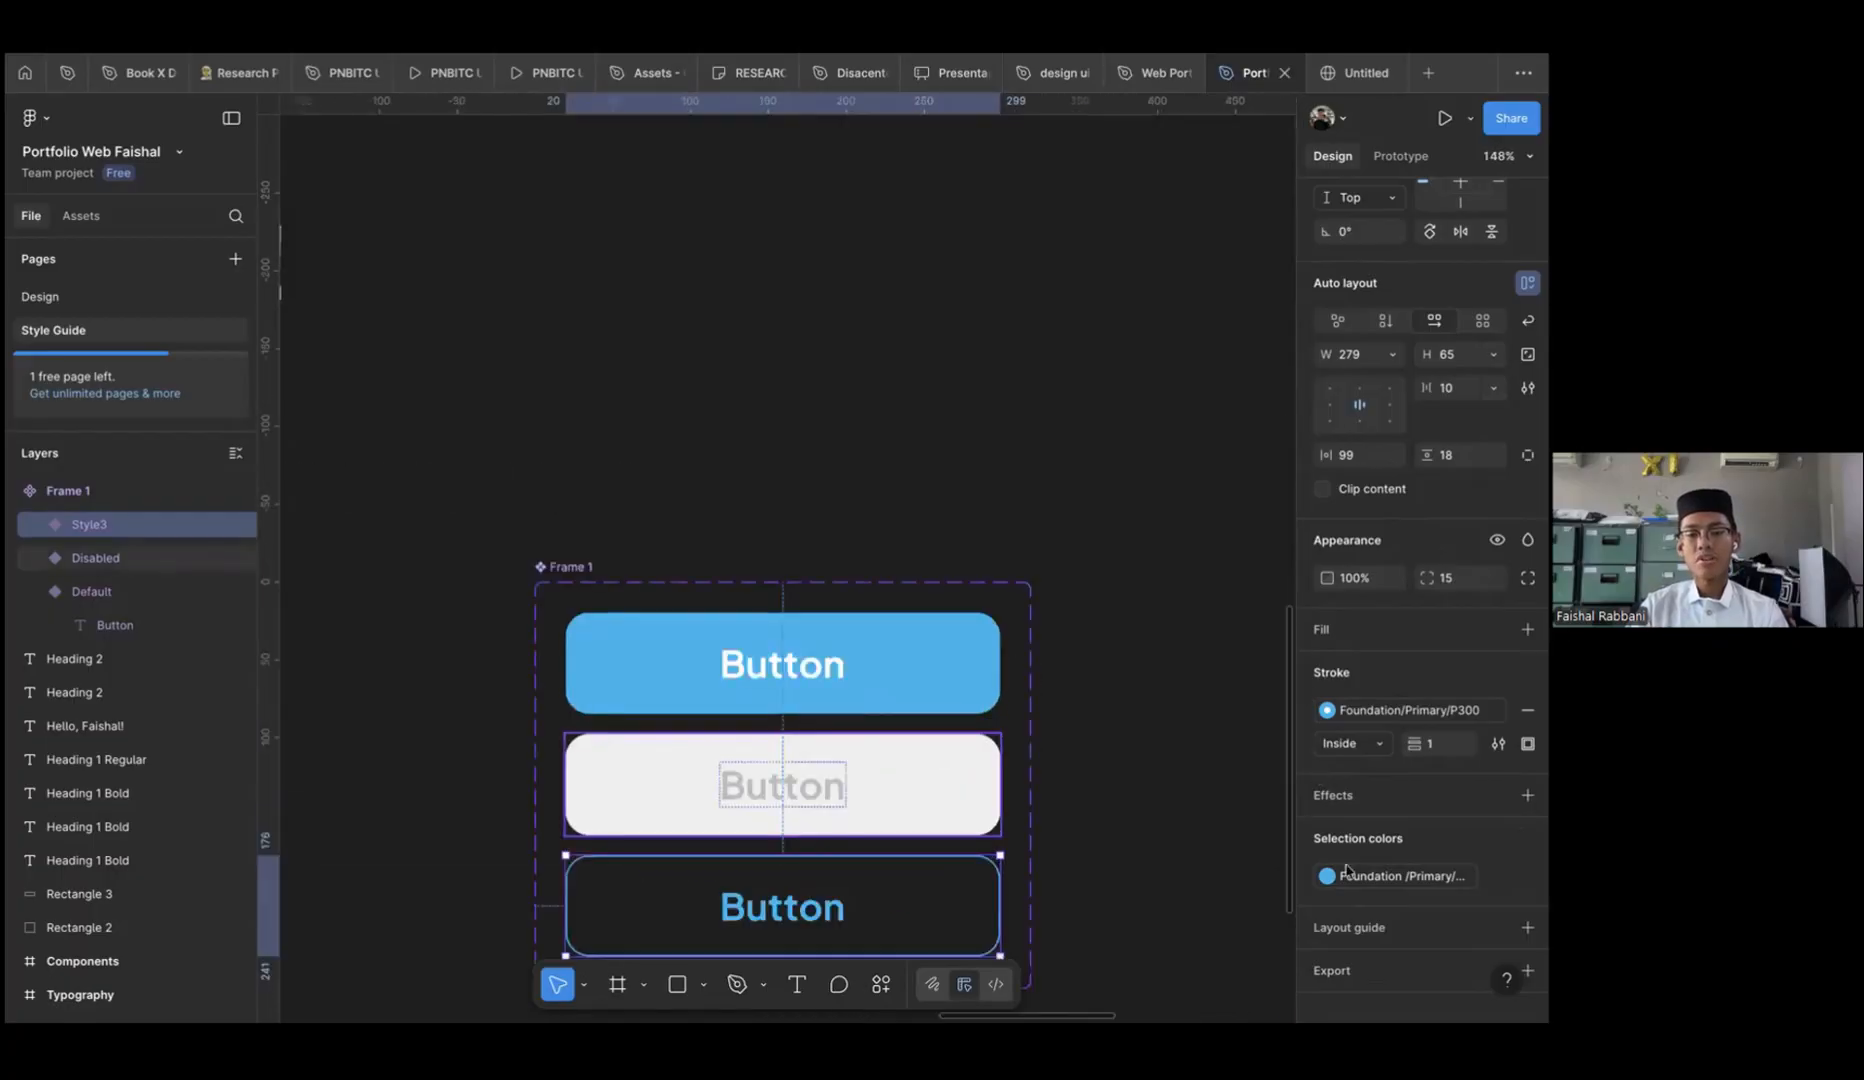
scroll(944, 755, down, 5)
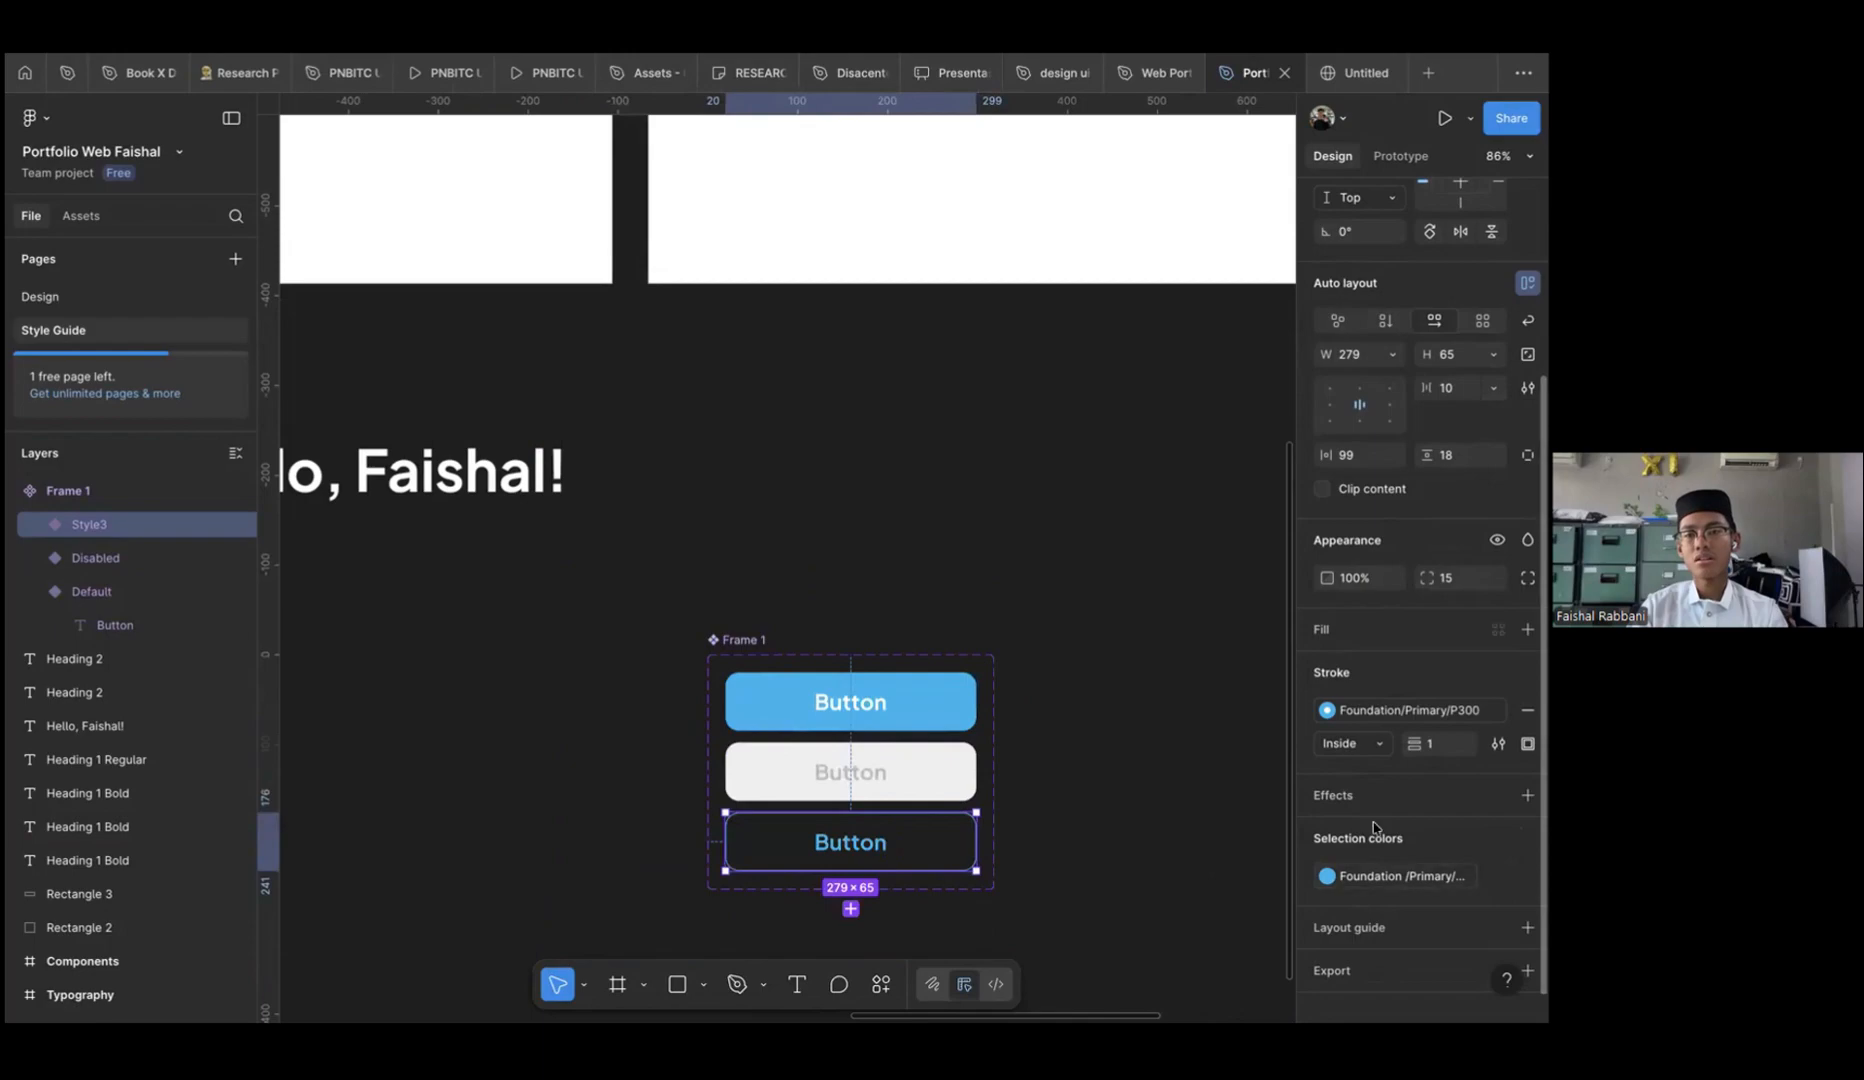
key(Escape)
key(ctrl+z)
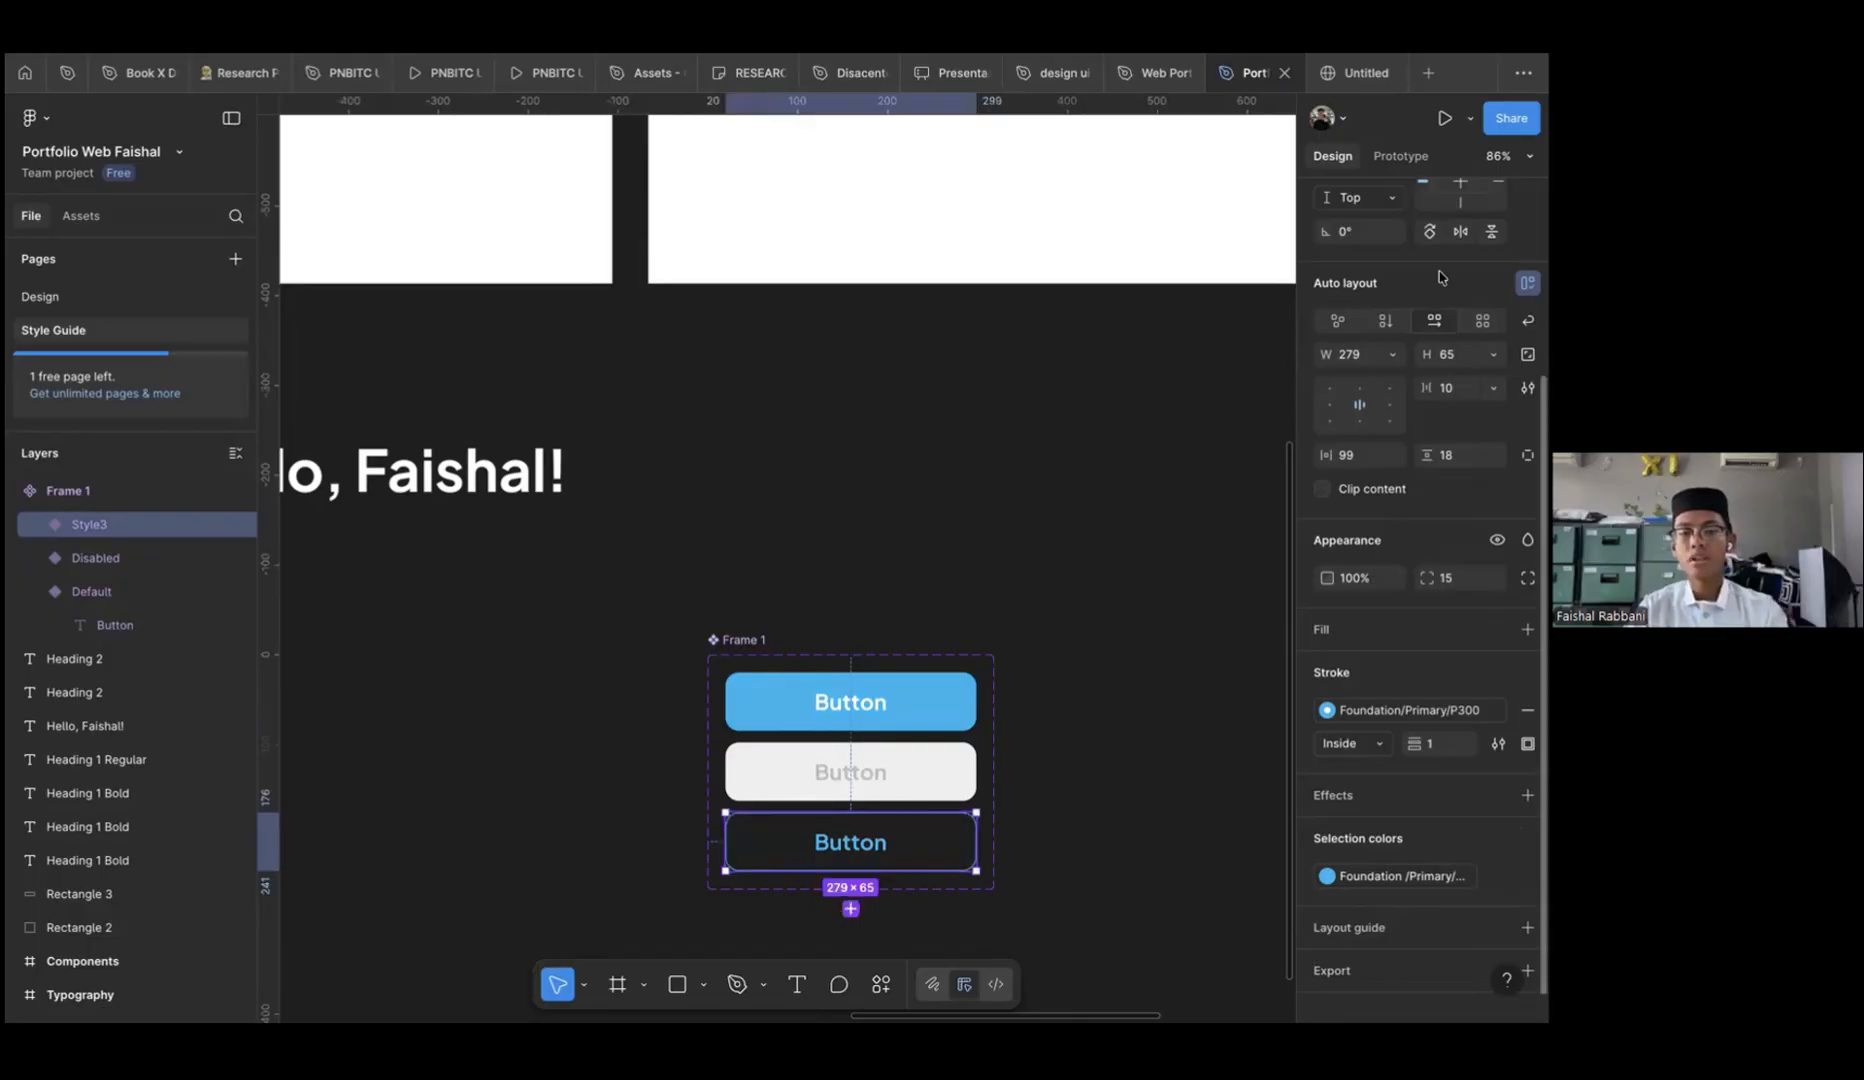
Try Disabled as the third variant's Style value
scroll(1443, 279, up, 3)
text(Disabled)
key(Return)
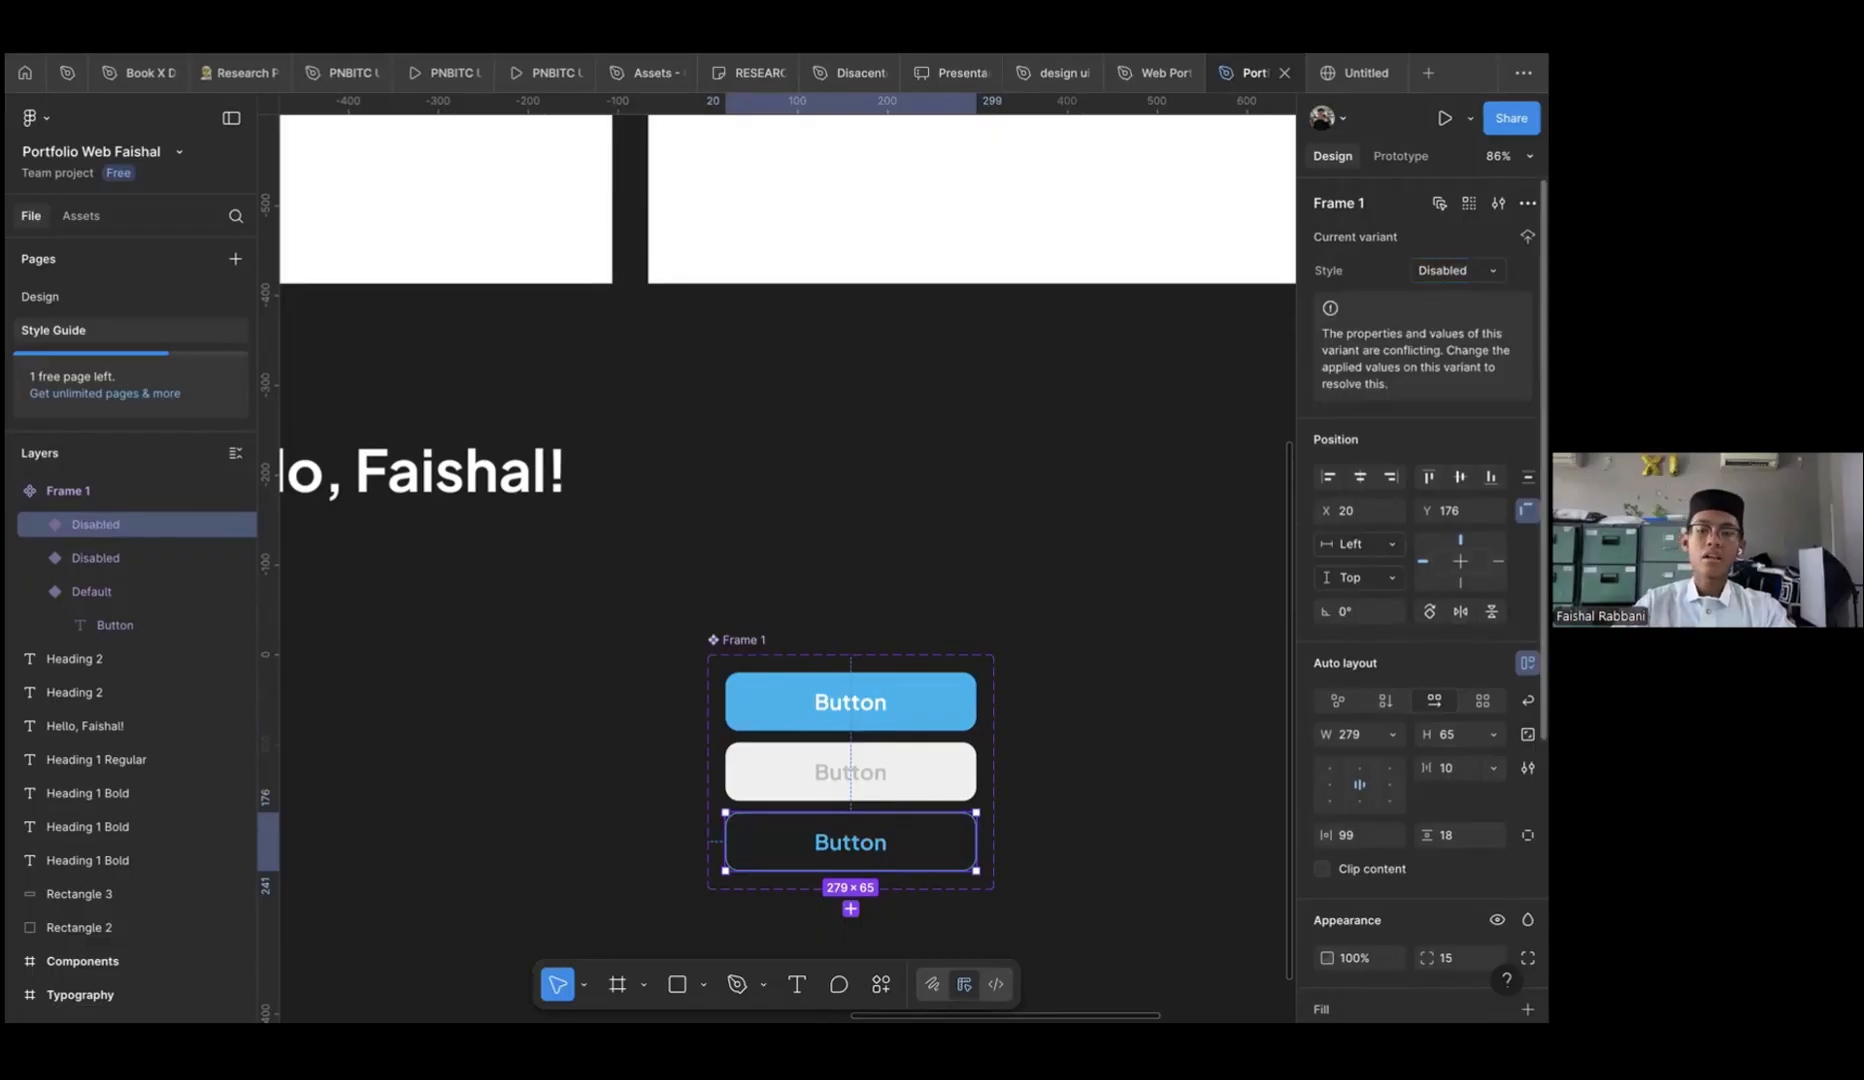
Rename the third variant's Style value to Outline
click(1434, 280)
text(O)
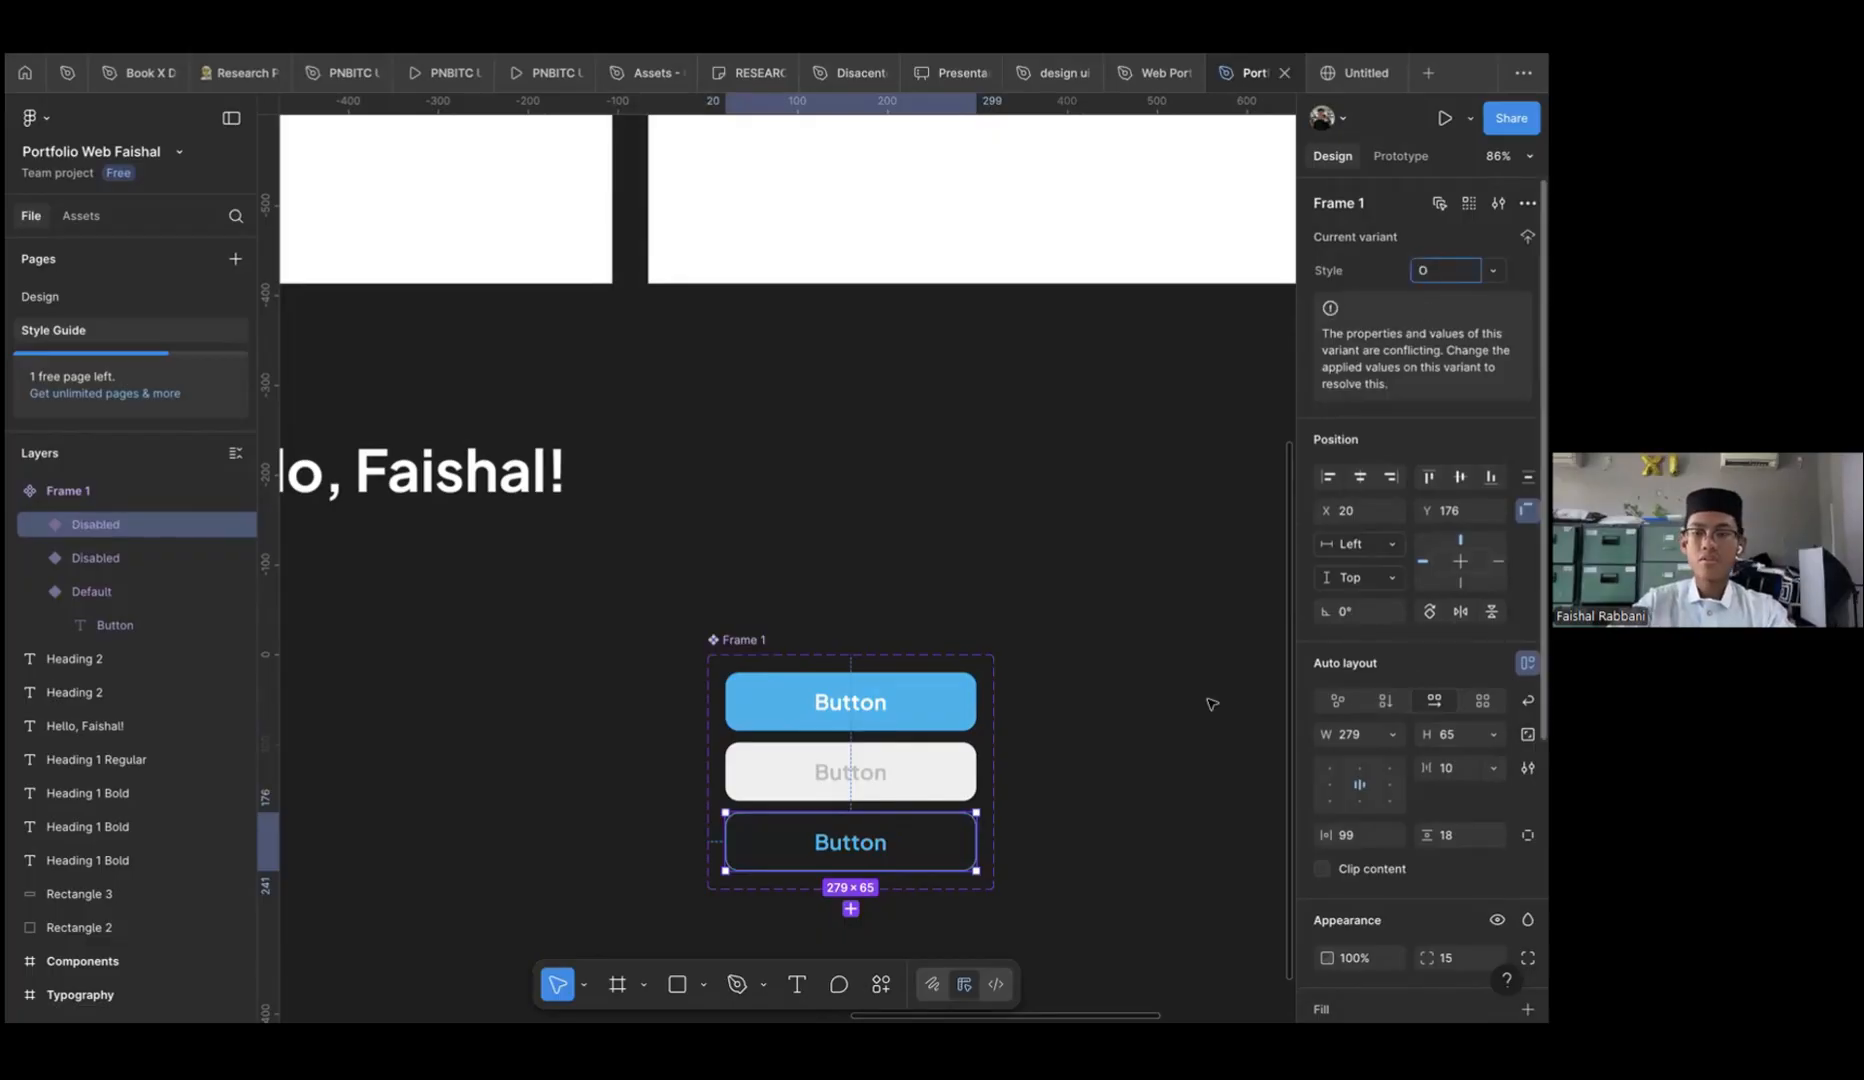
text(utline)
key(Return)
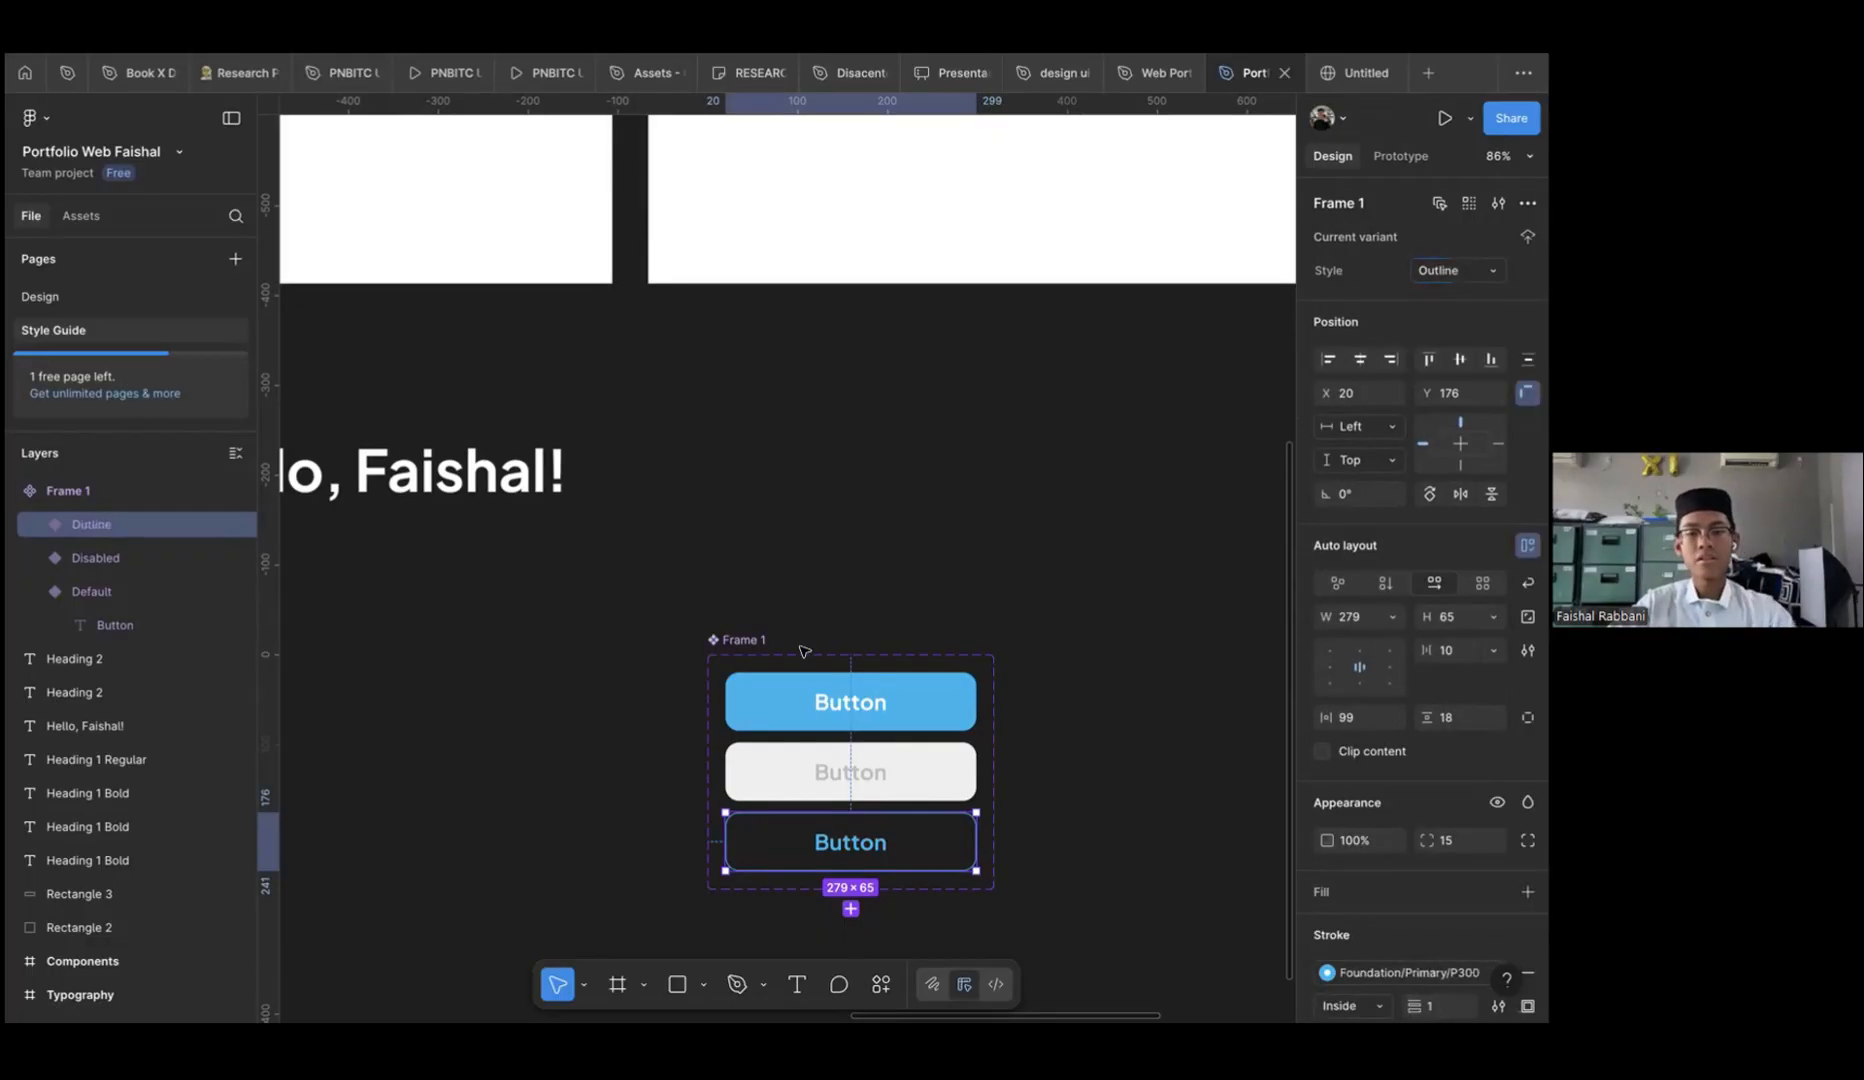
Duplicate the Default button variant and move the copy outside the component set
key(Escape)
scroll(775, 662, right, 2)
click(774, 662)
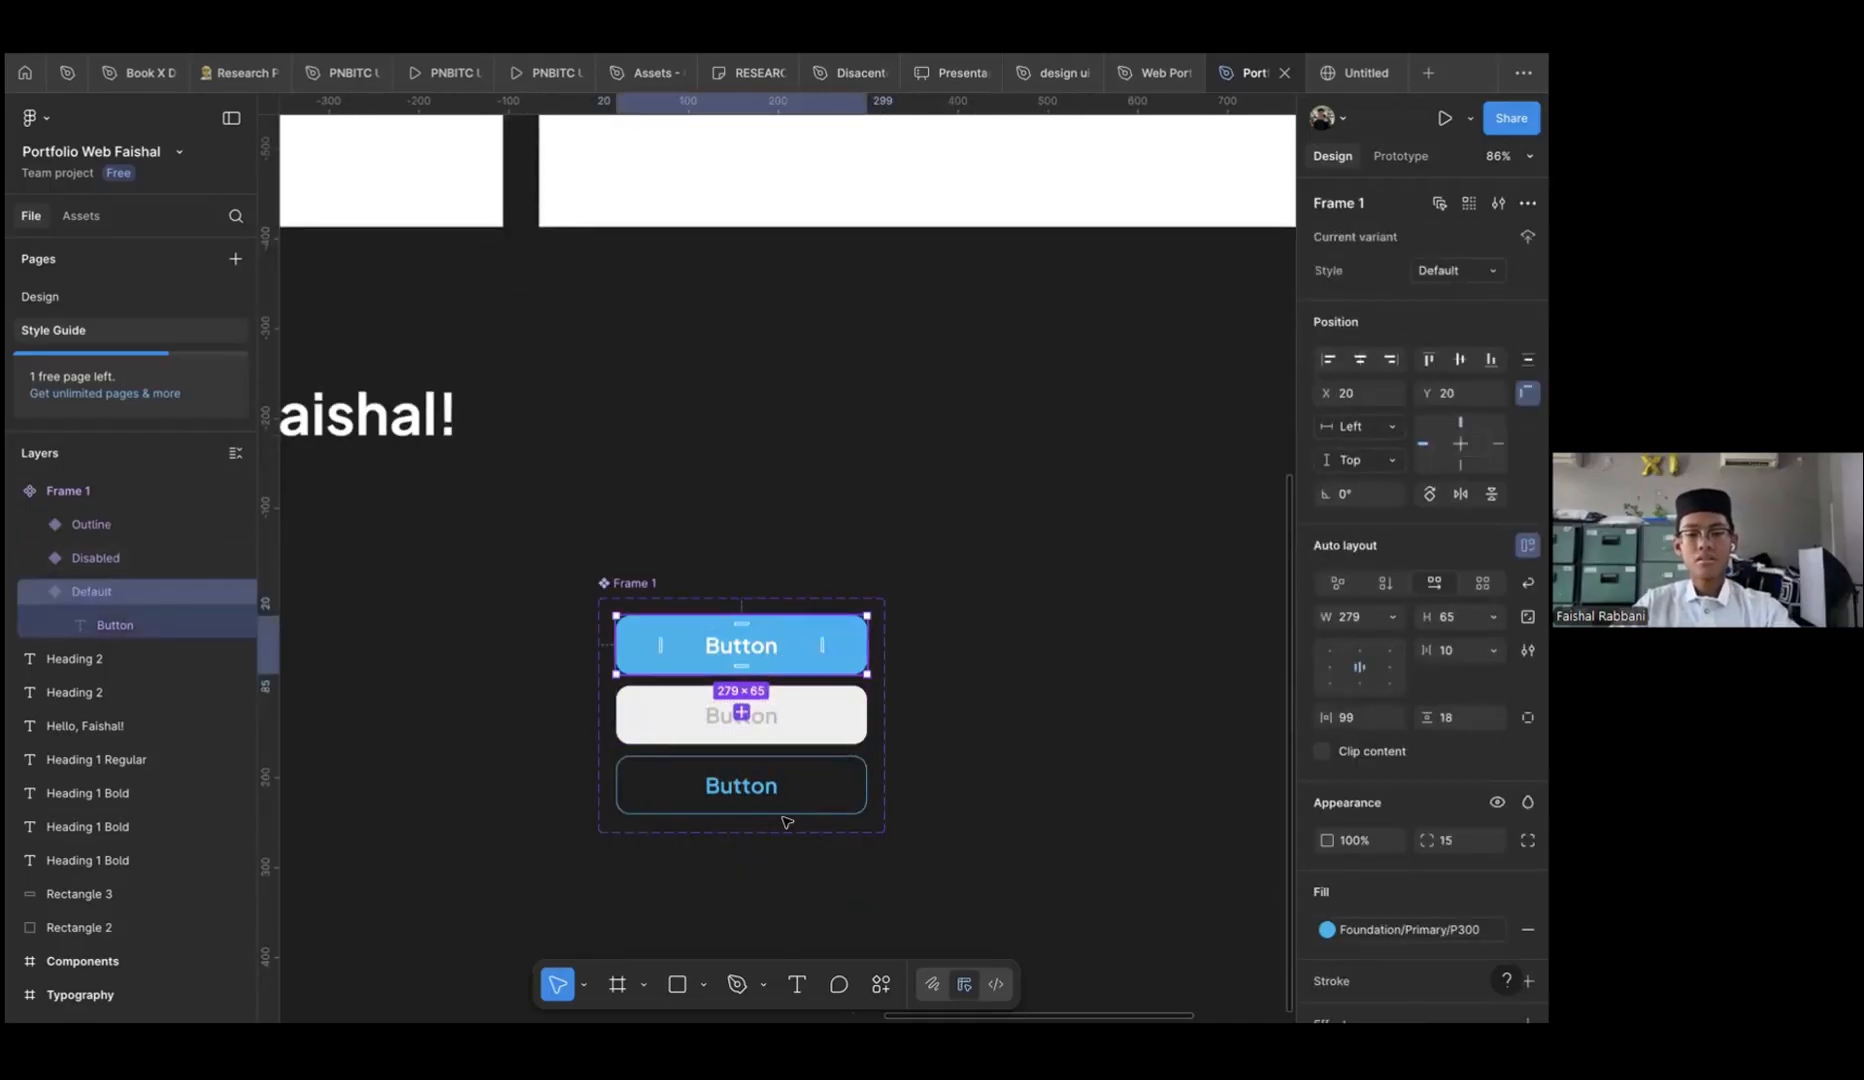
key(super+d)
drag(816, 876, 1202, 910)
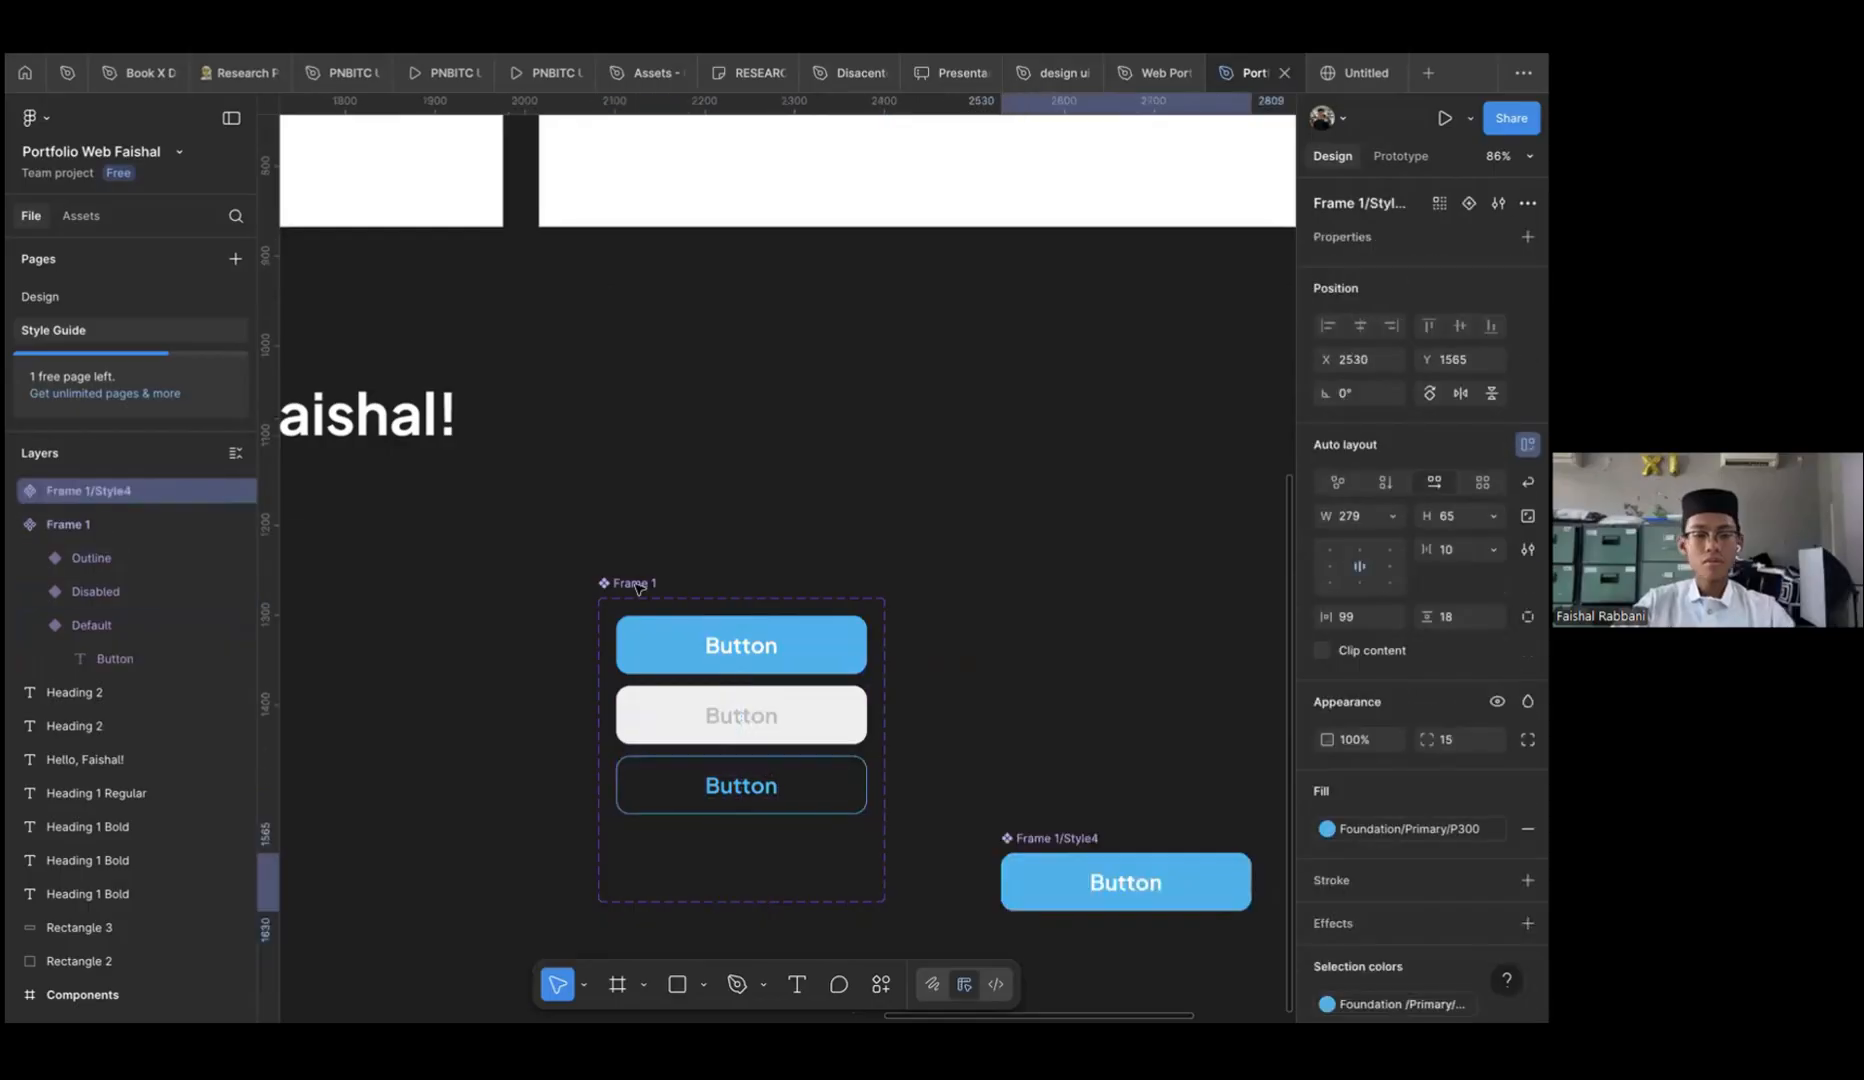
Shrink the component set's height back around its three variants and remove the stray button copy outside it
click(804, 897)
drag(808, 798, 801, 840)
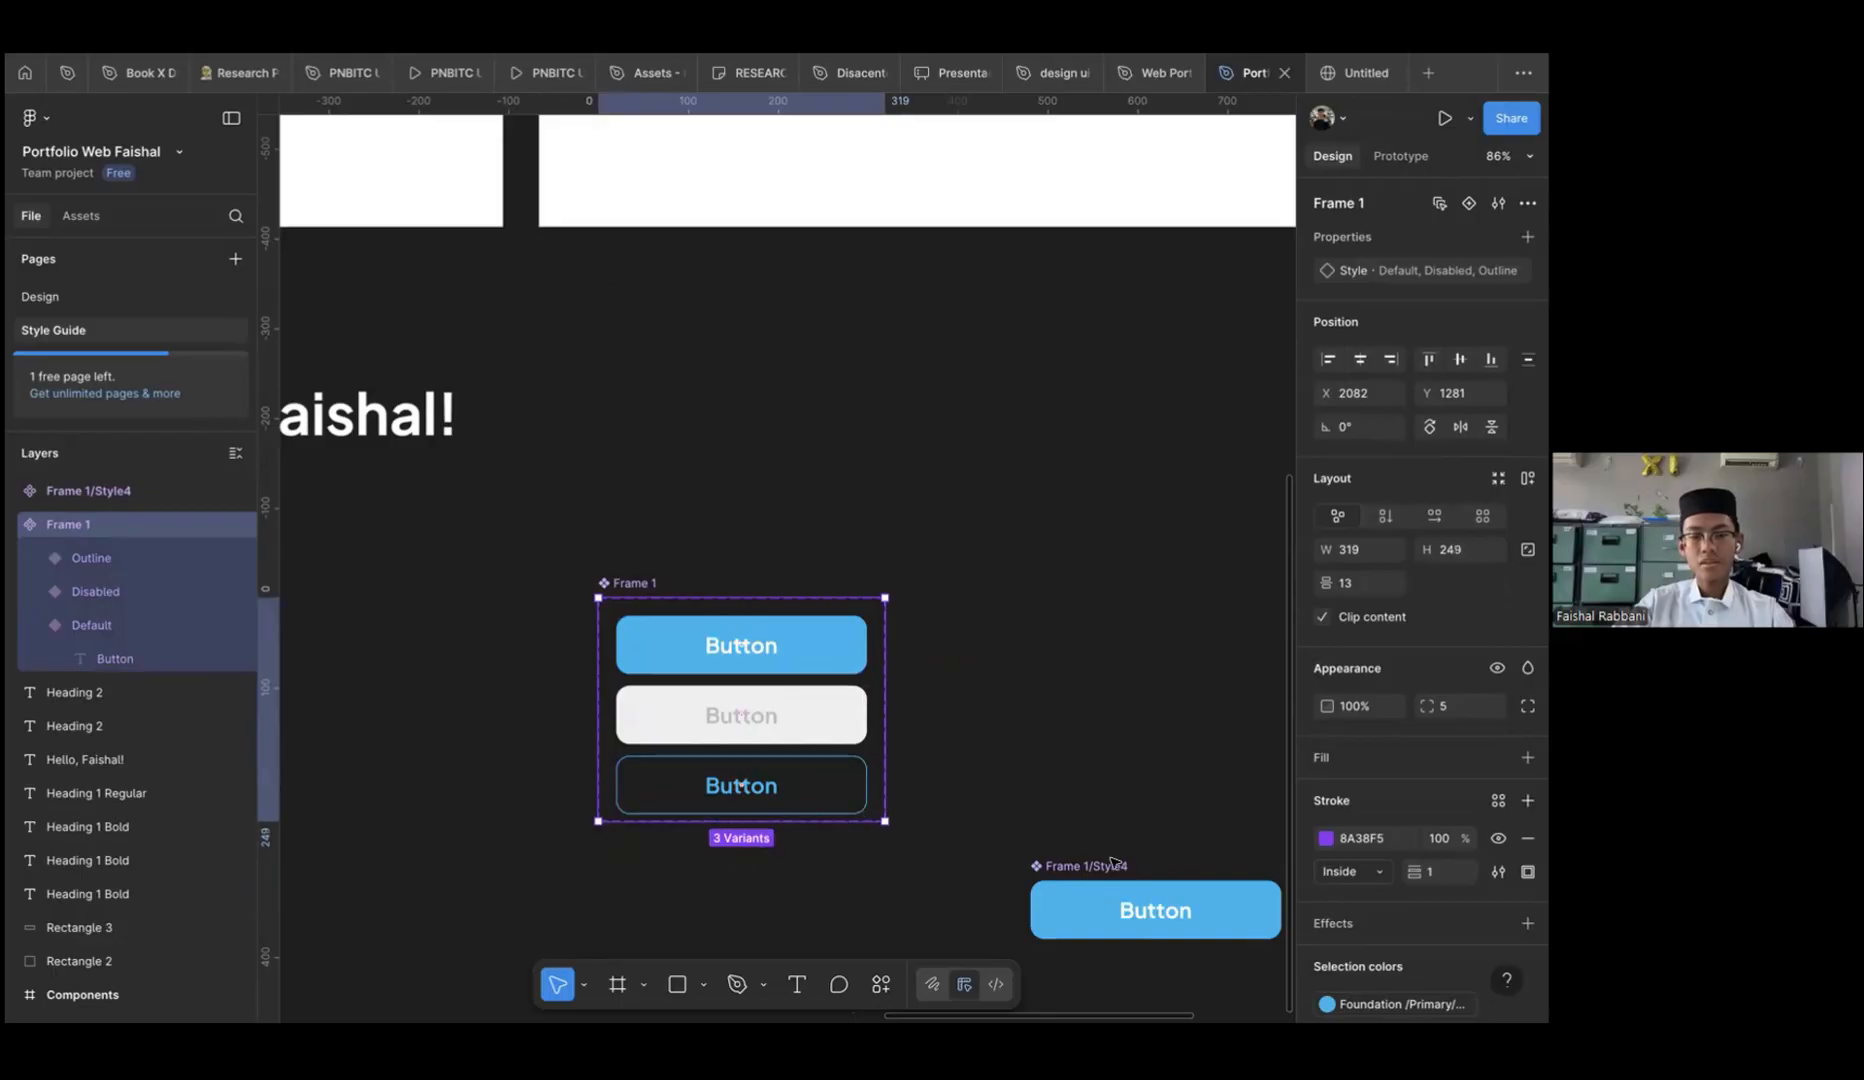
click(1112, 867)
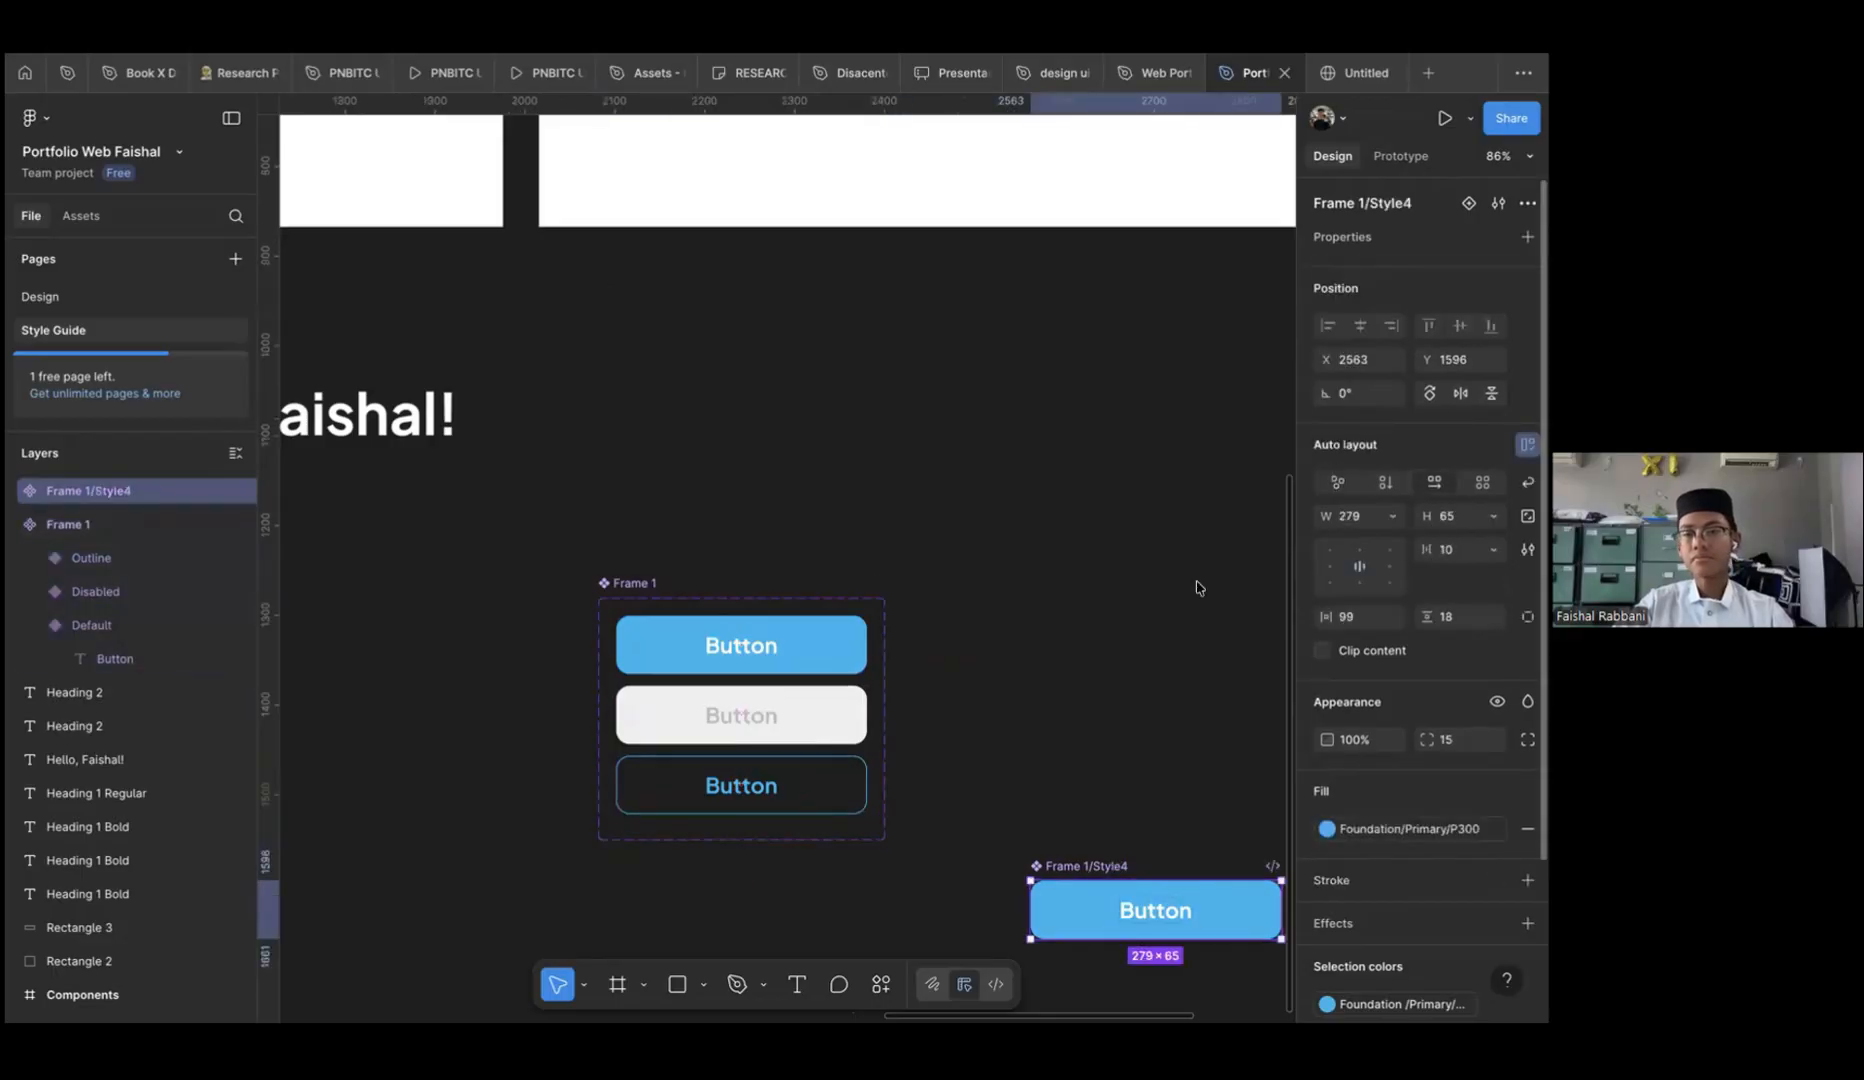
Place an instance of the button component from this file's assets on the canvas beside the component set
click(80, 215)
click(84, 408)
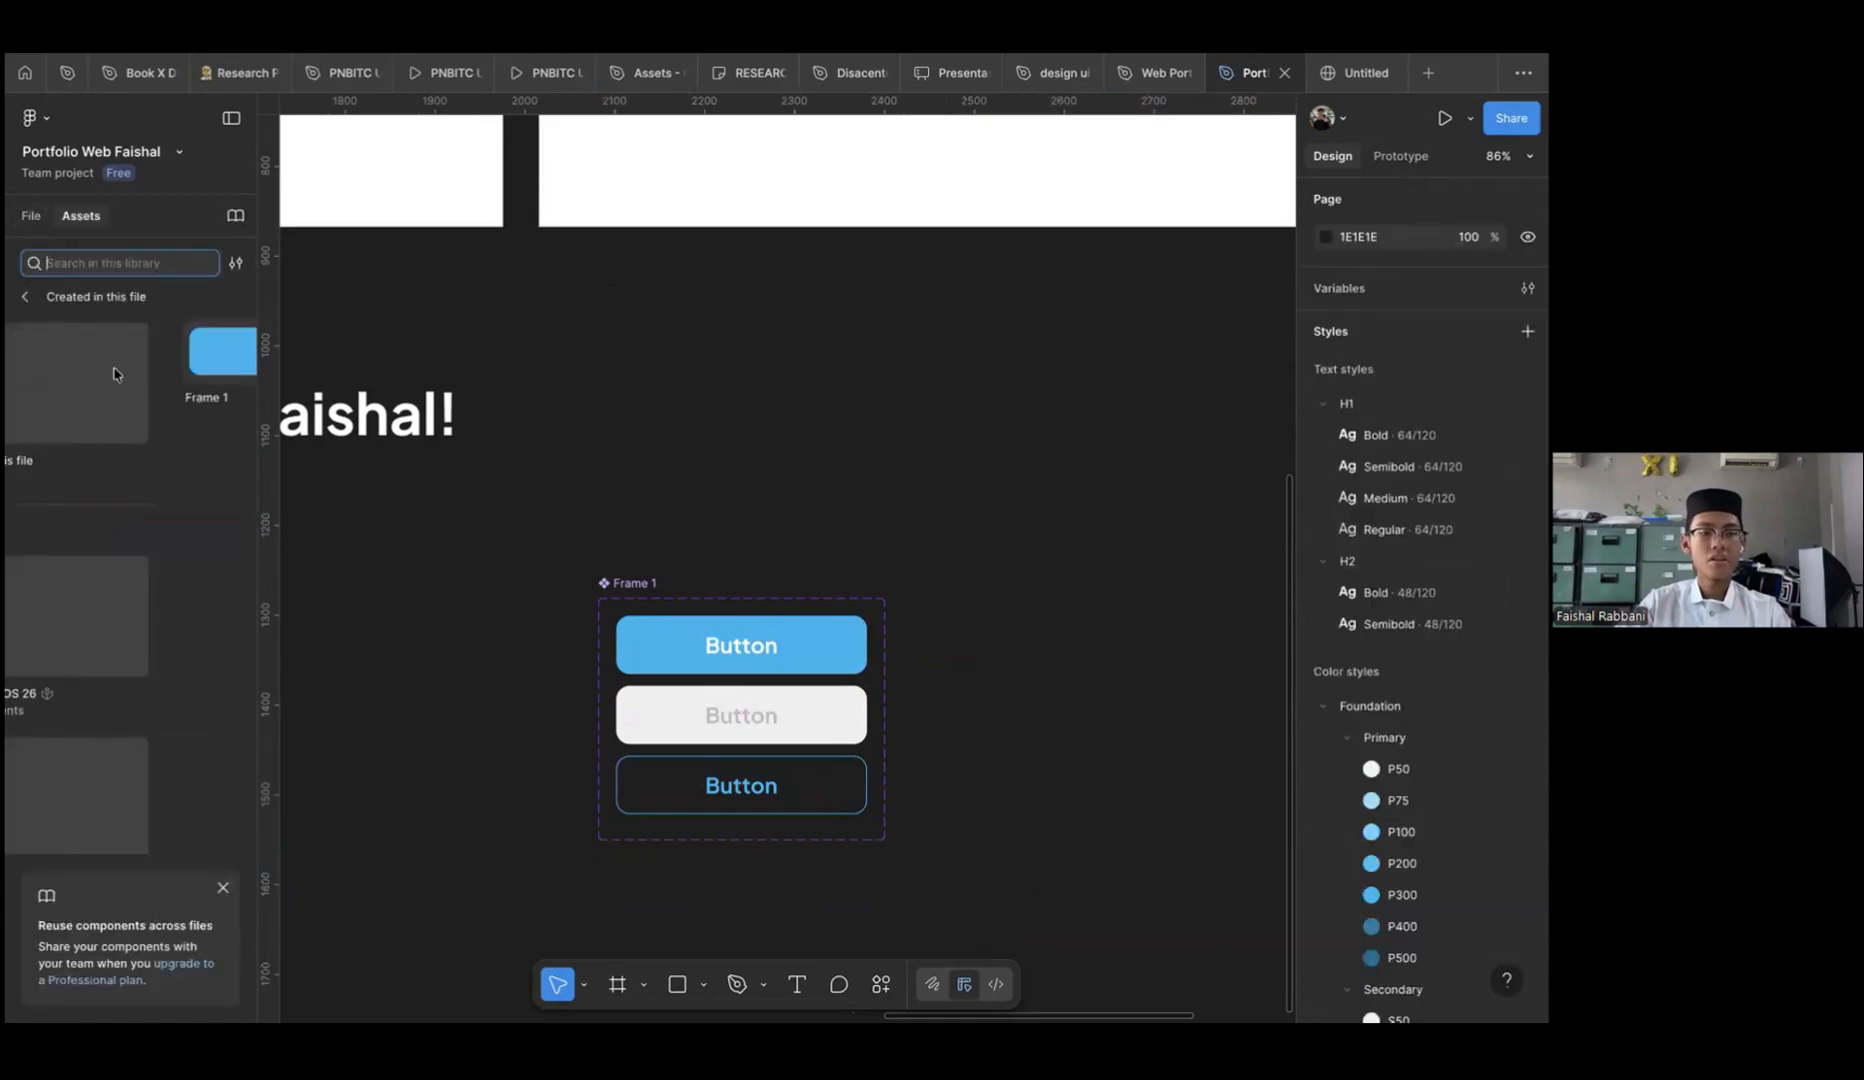
drag(118, 377, 1046, 741)
scroll(1046, 741, right, 3)
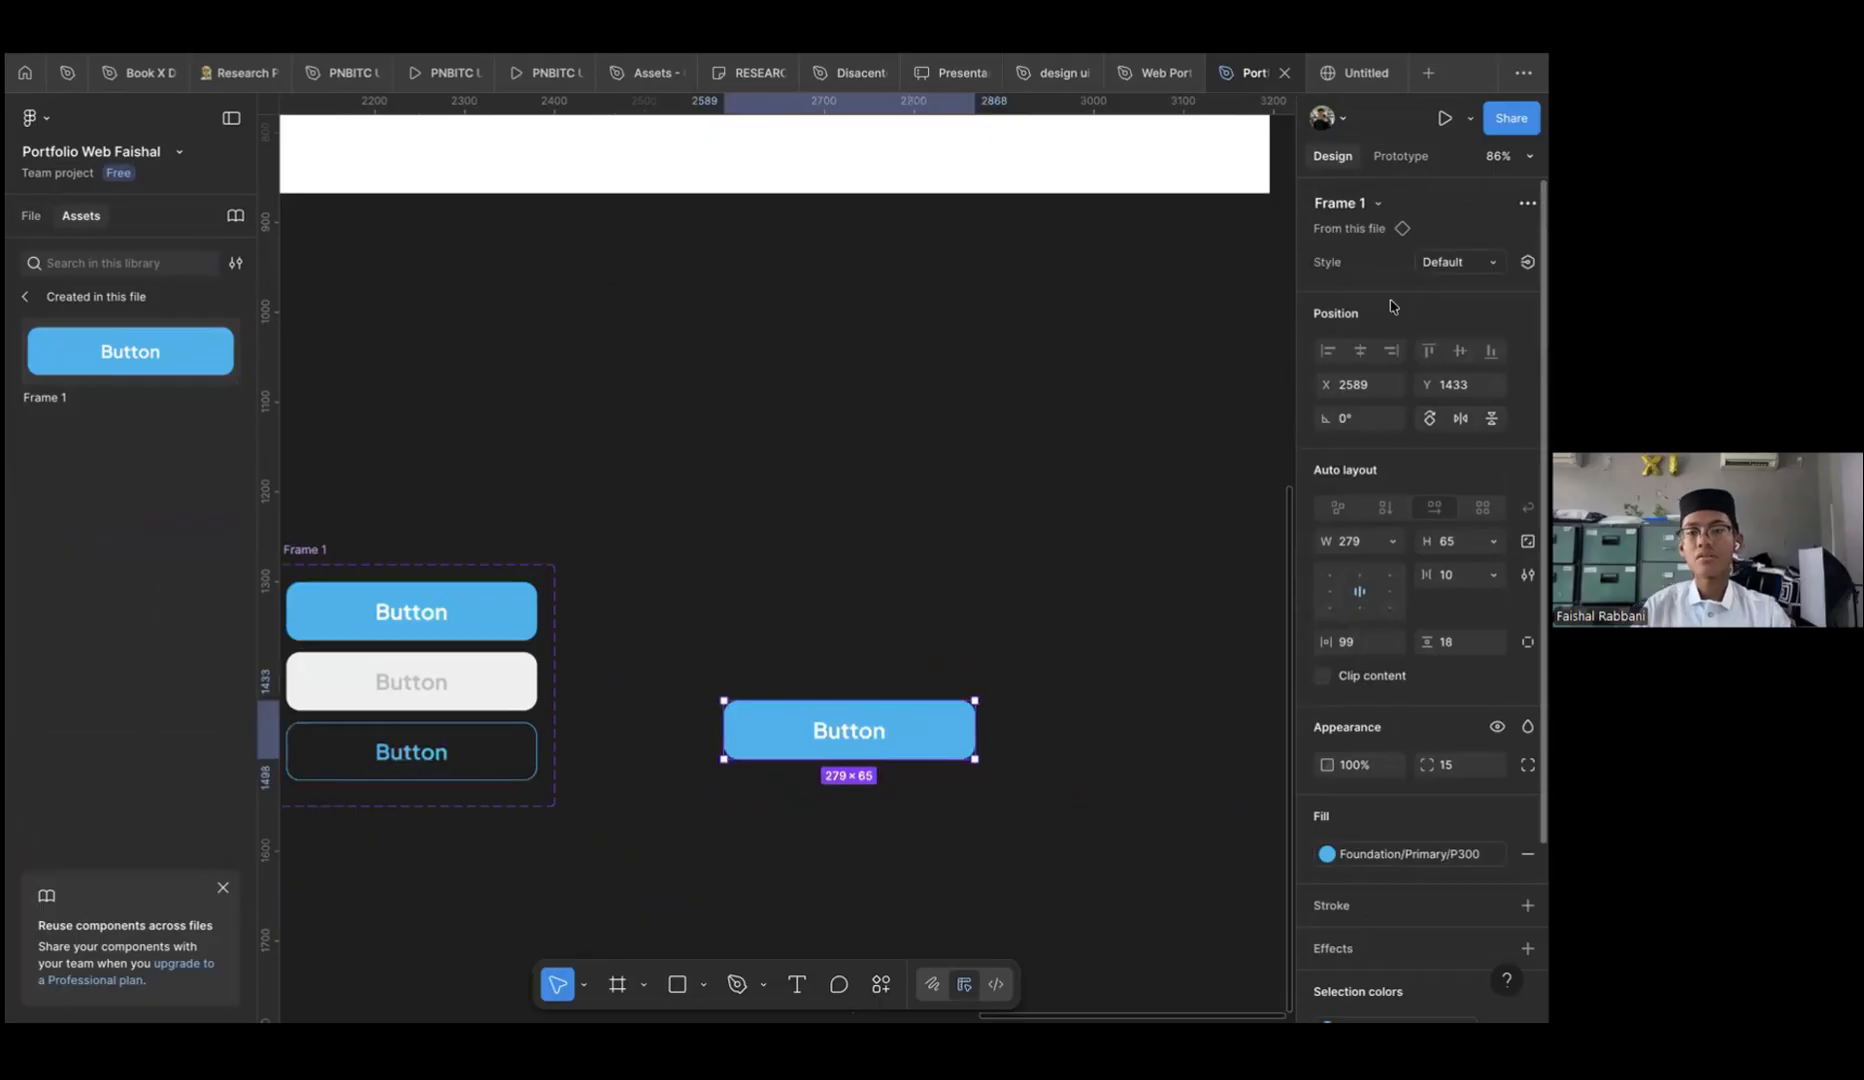
Try the Disabled style on the button instance and set its Style property to Outline
click(1458, 262)
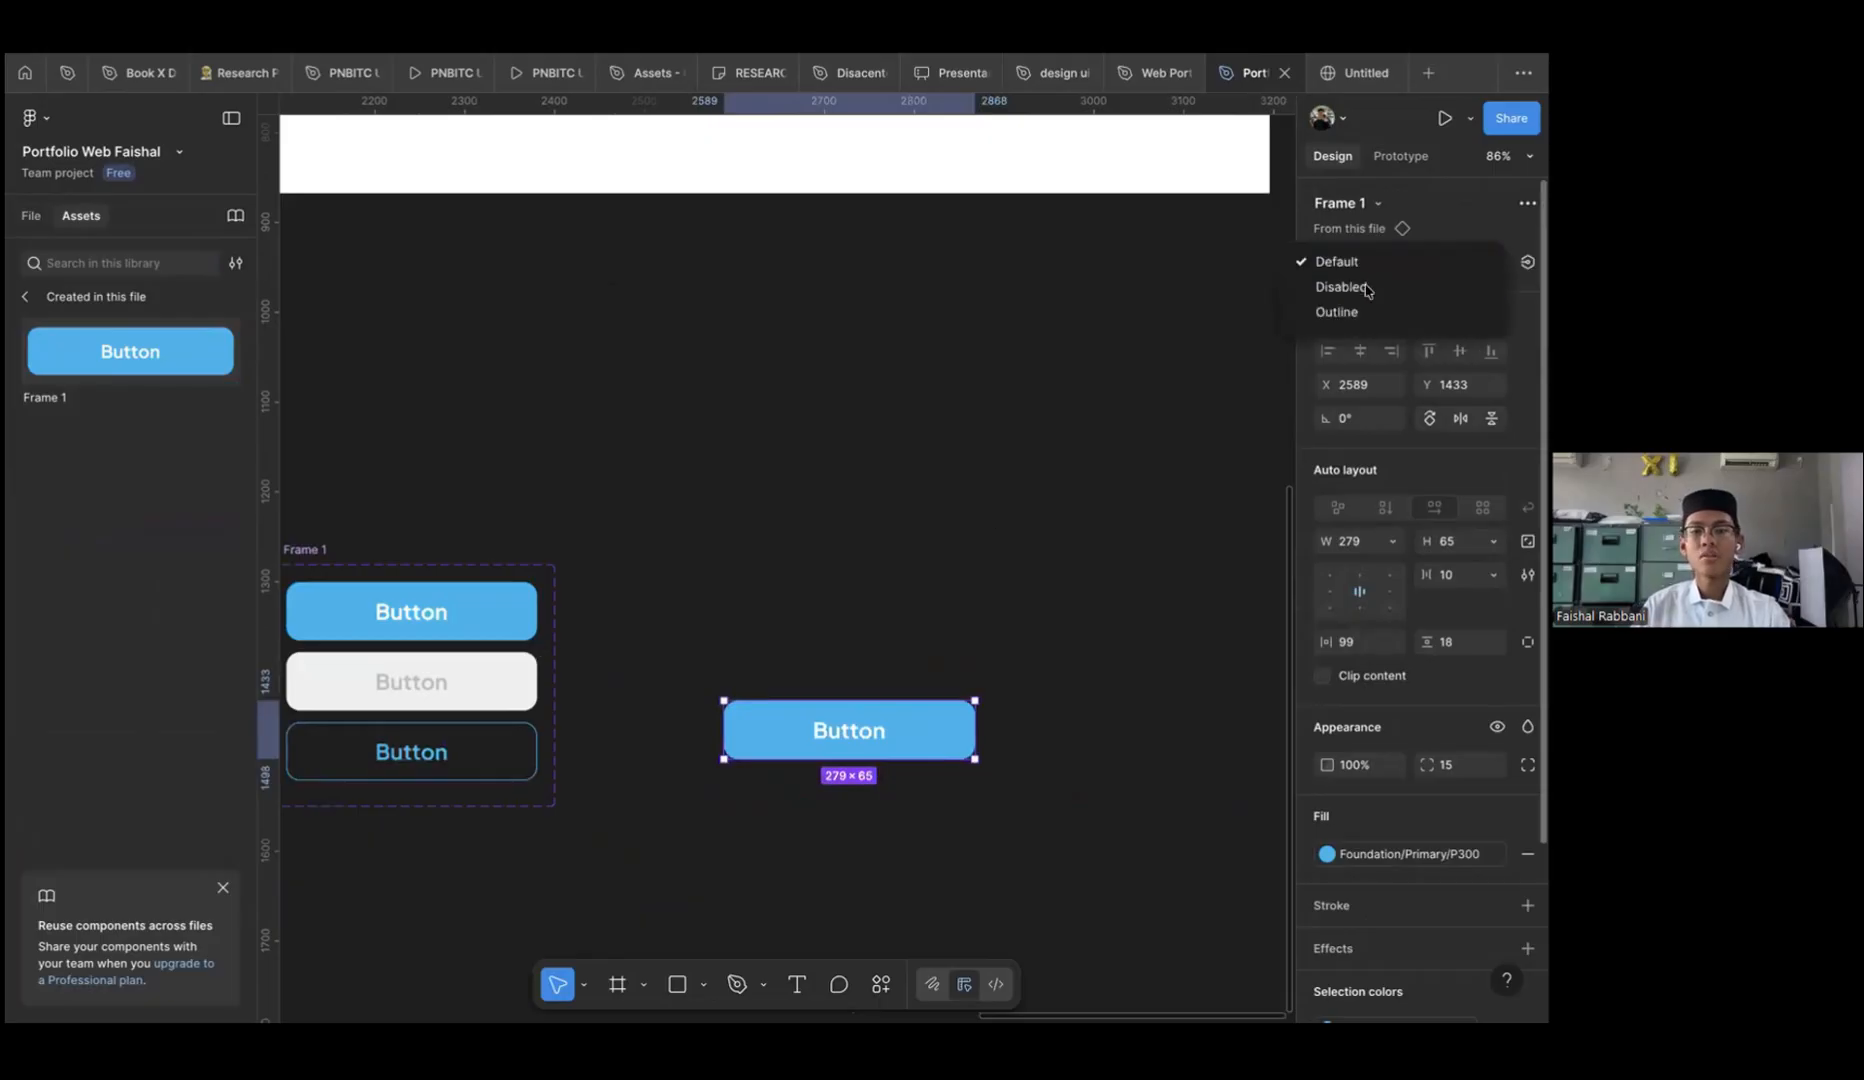
click(1430, 287)
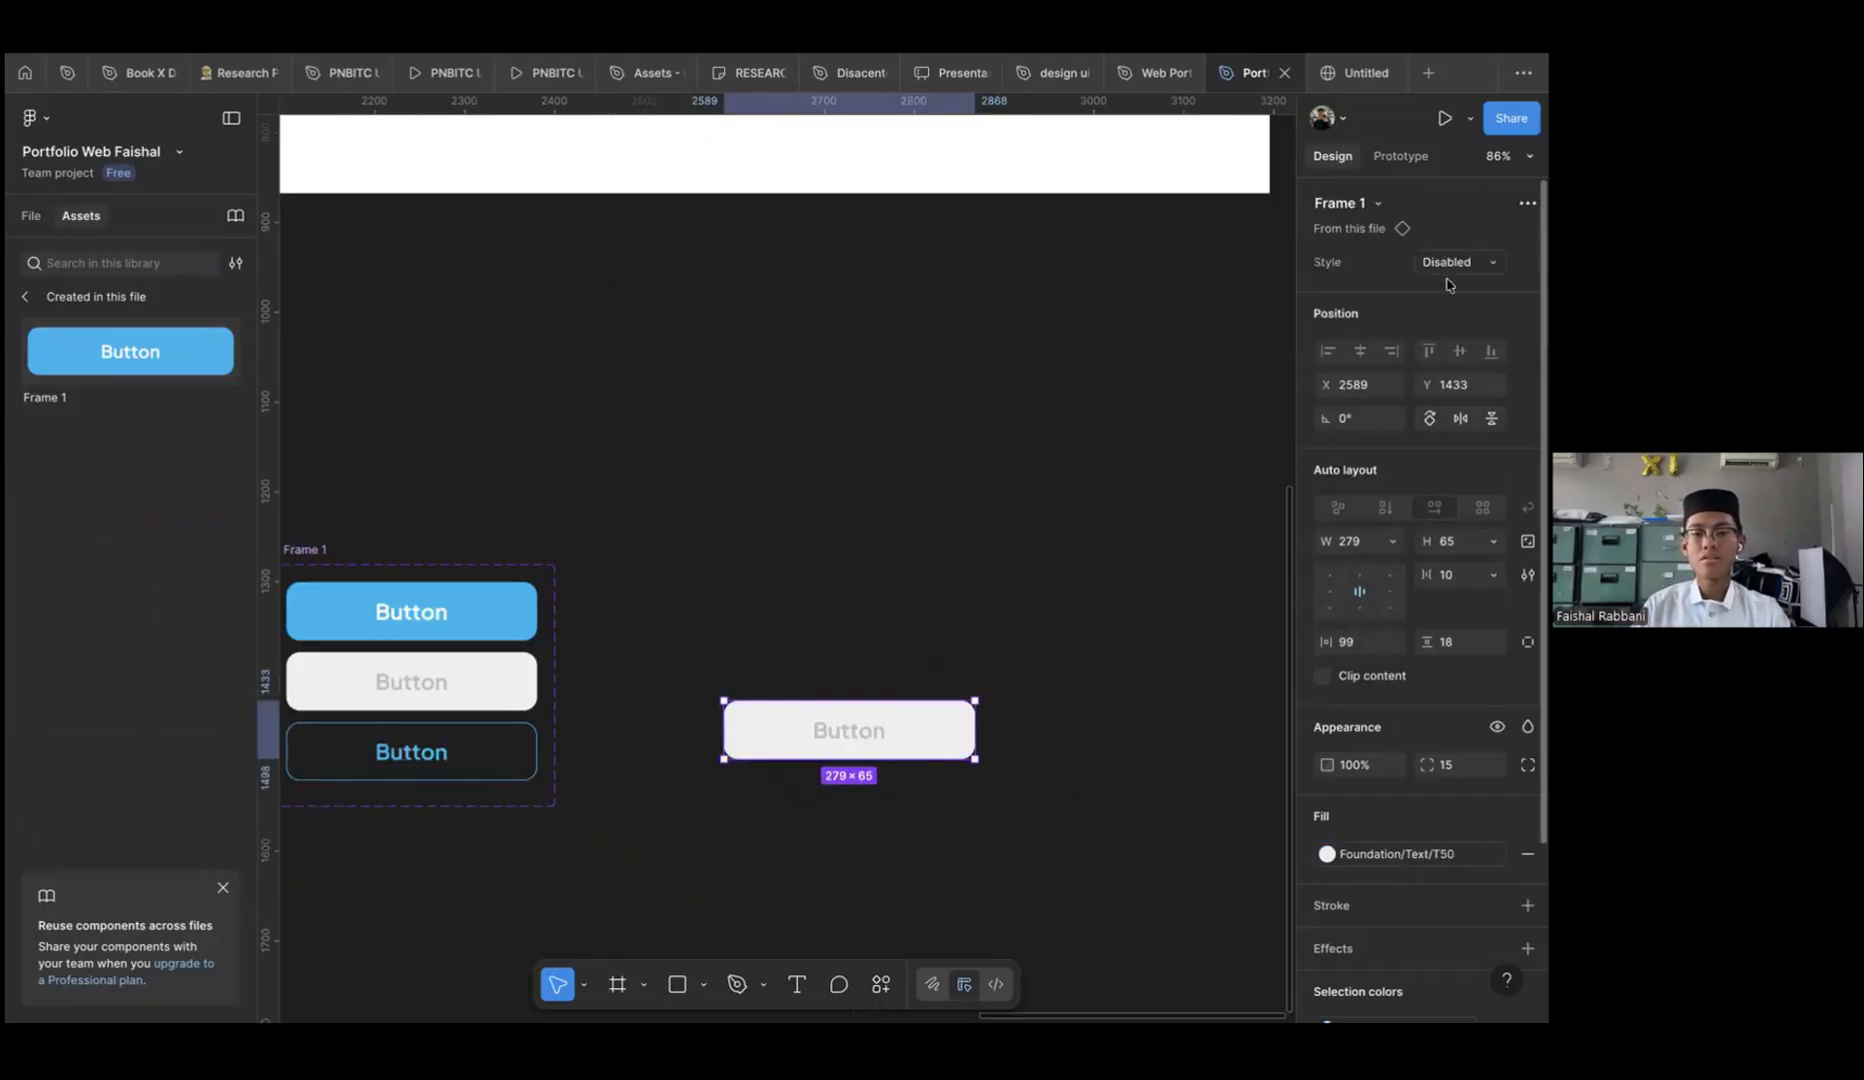
click(1437, 264)
click(1404, 296)
click(688, 464)
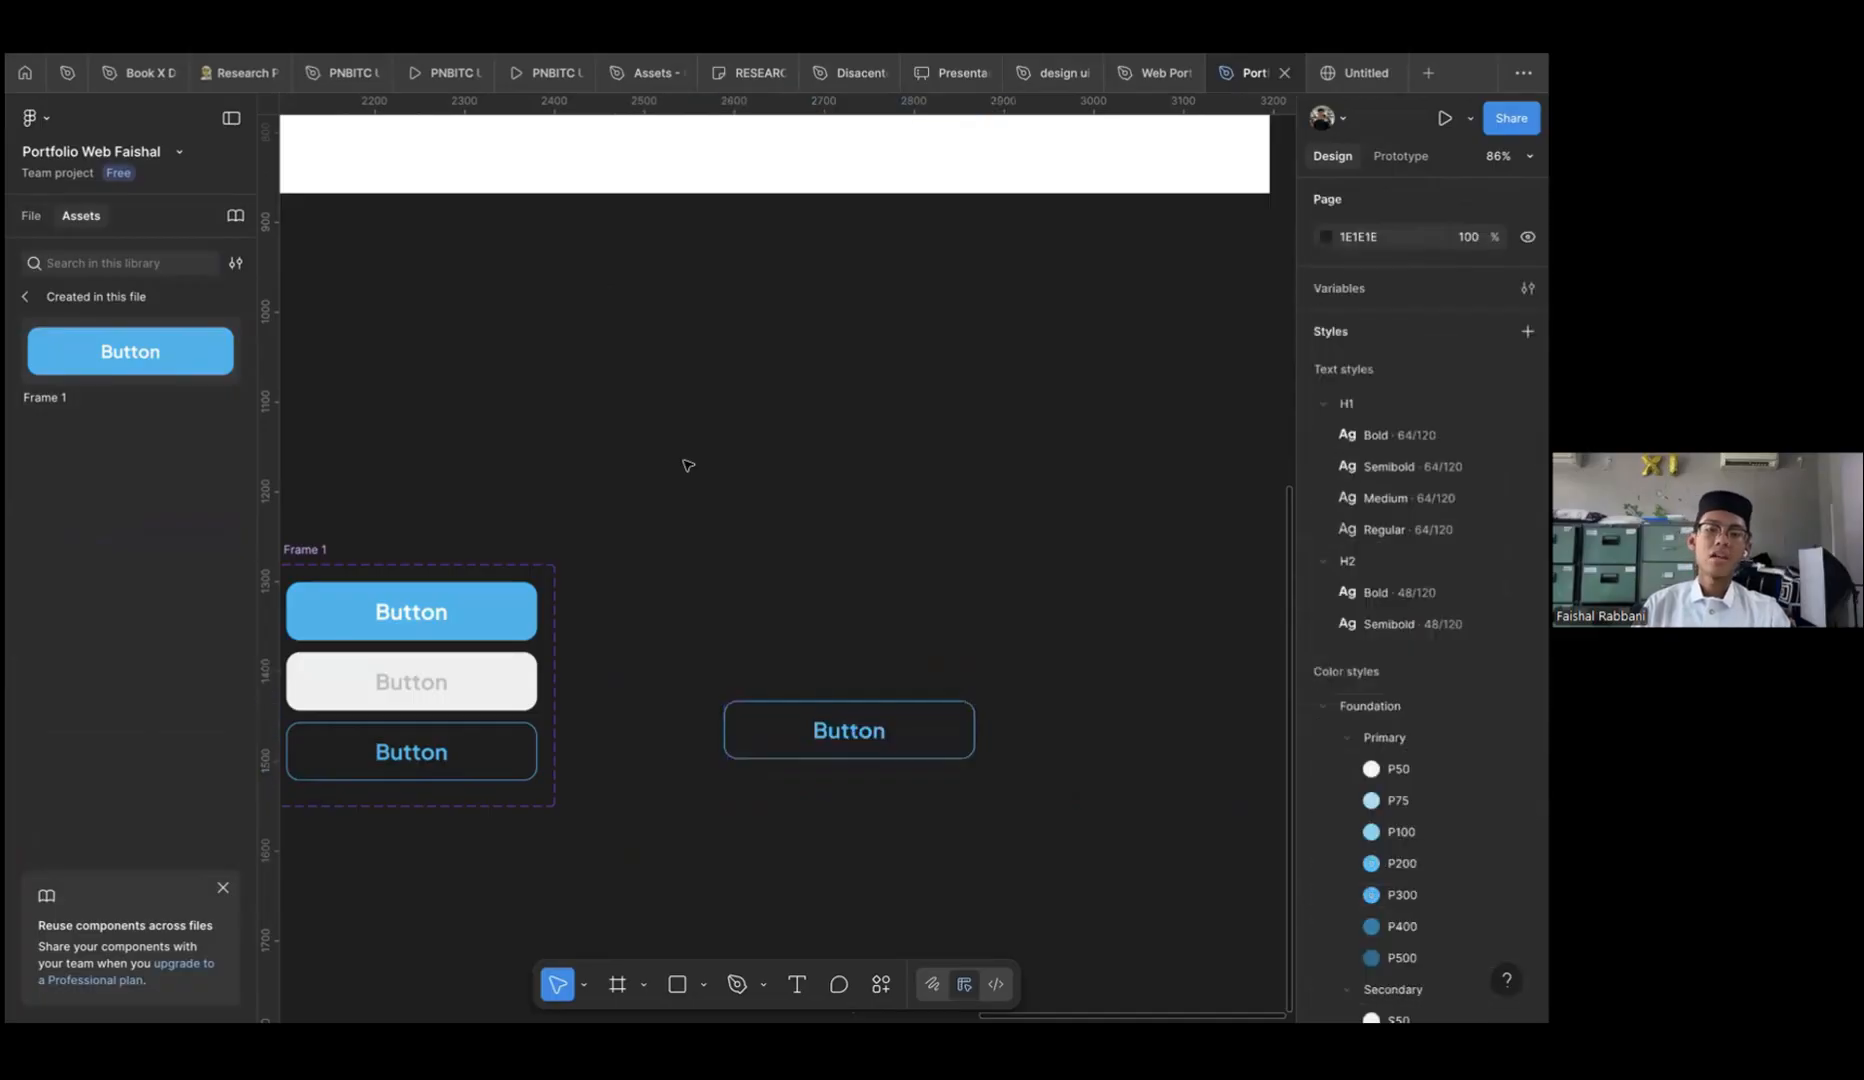
scroll(688, 465, down, 5)
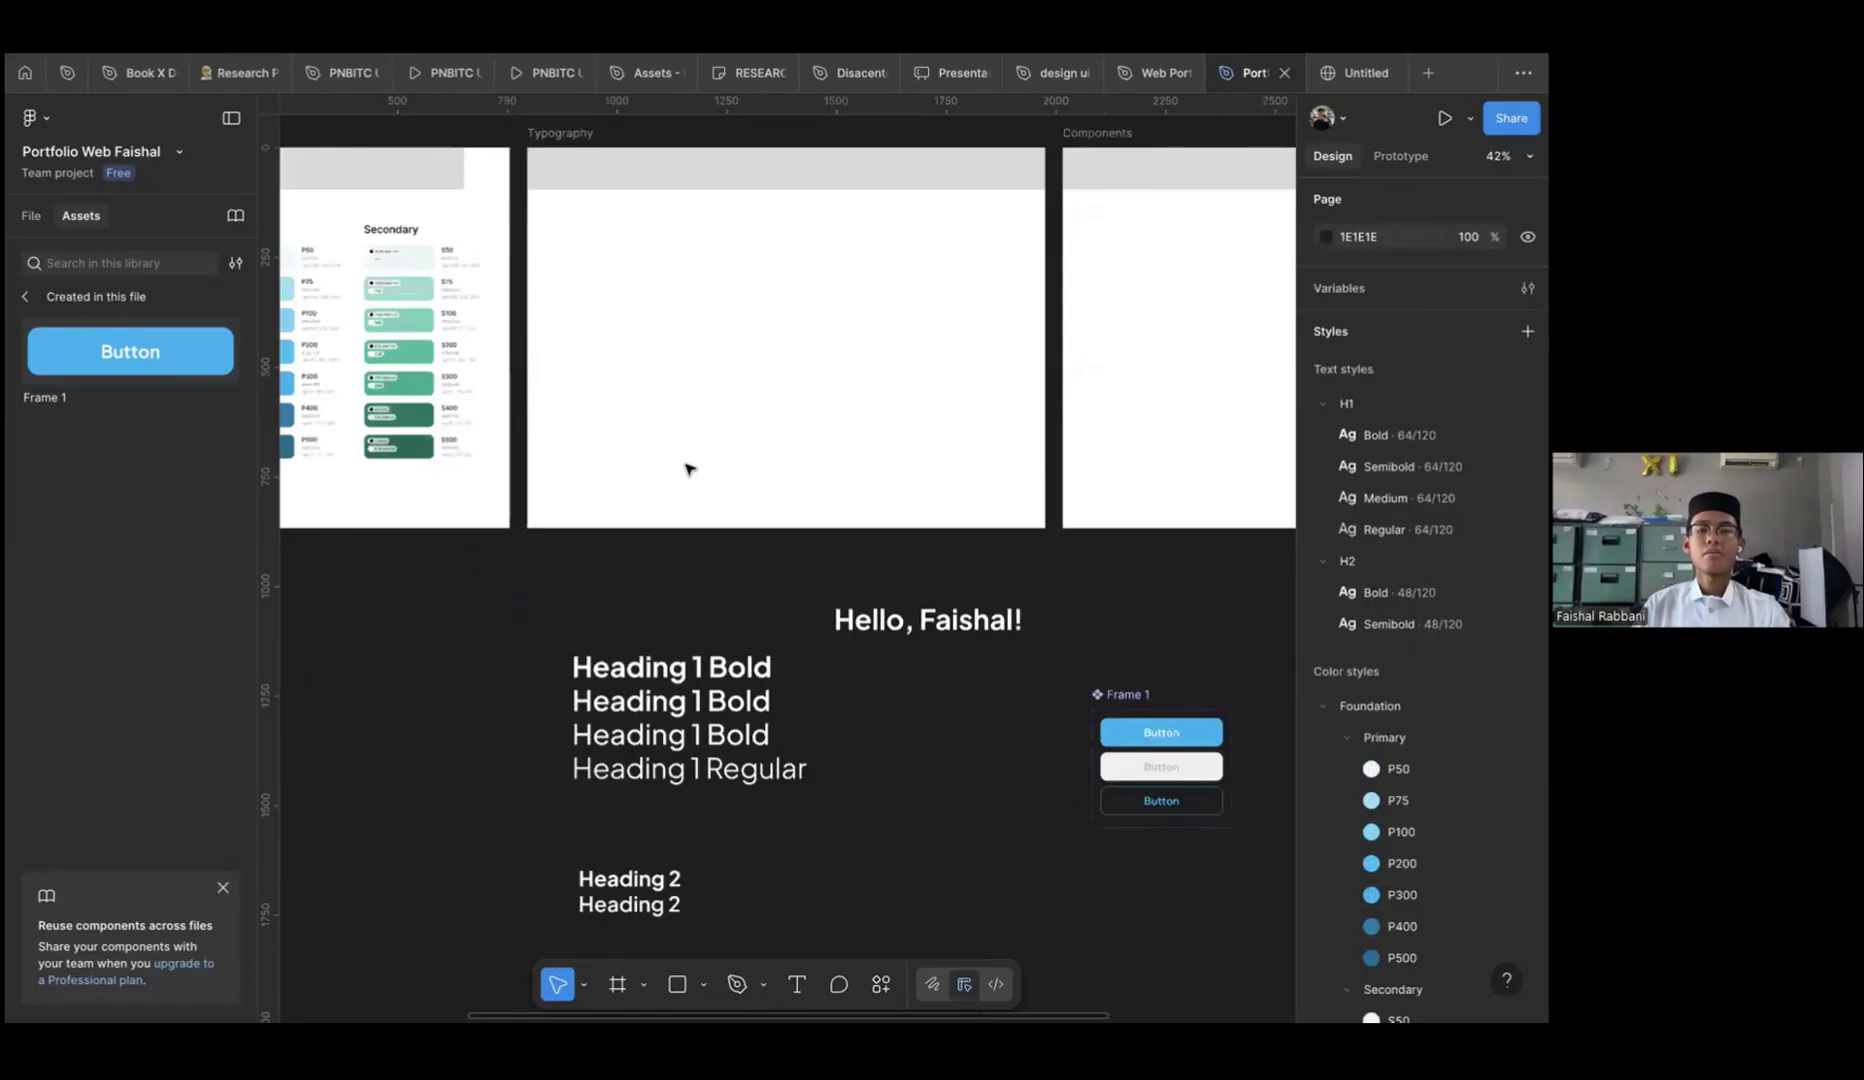
scroll(465, 663, down, 1)
scroll(465, 663, left, 2)
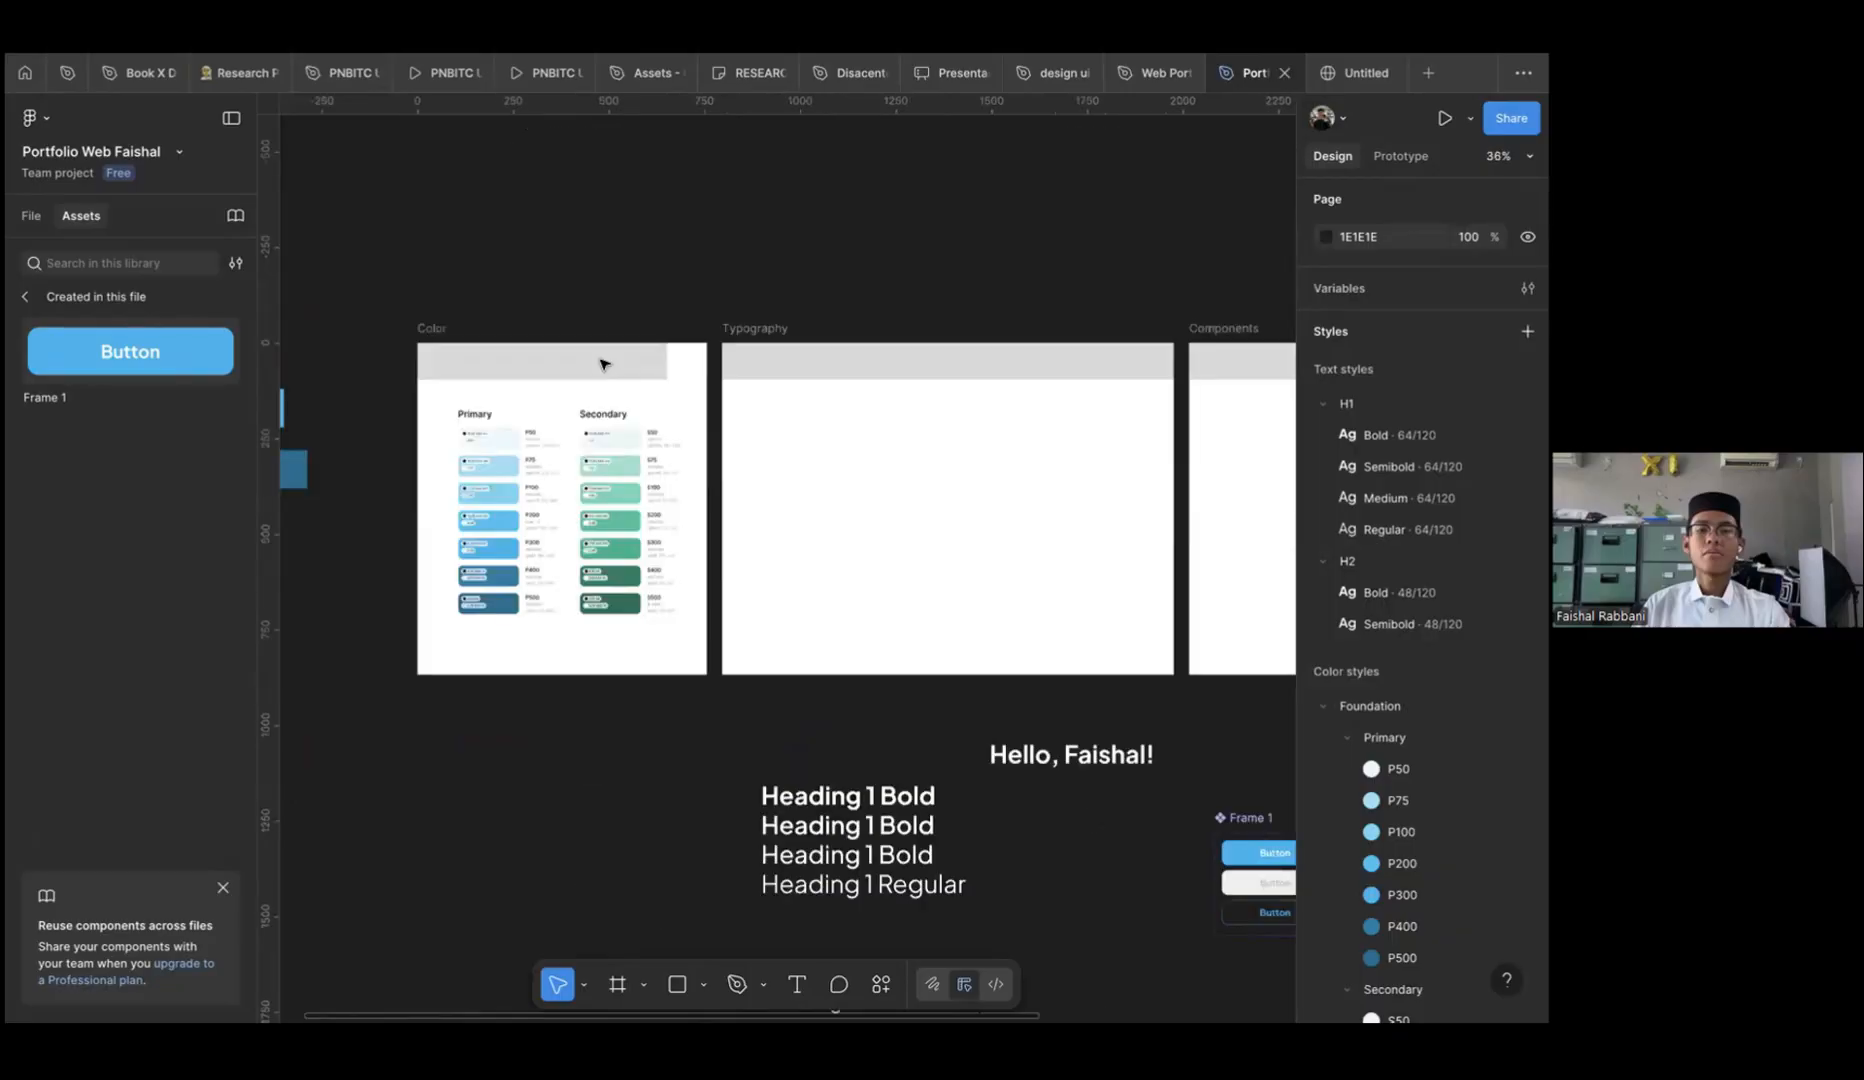
scroll(569, 332, down, 2)
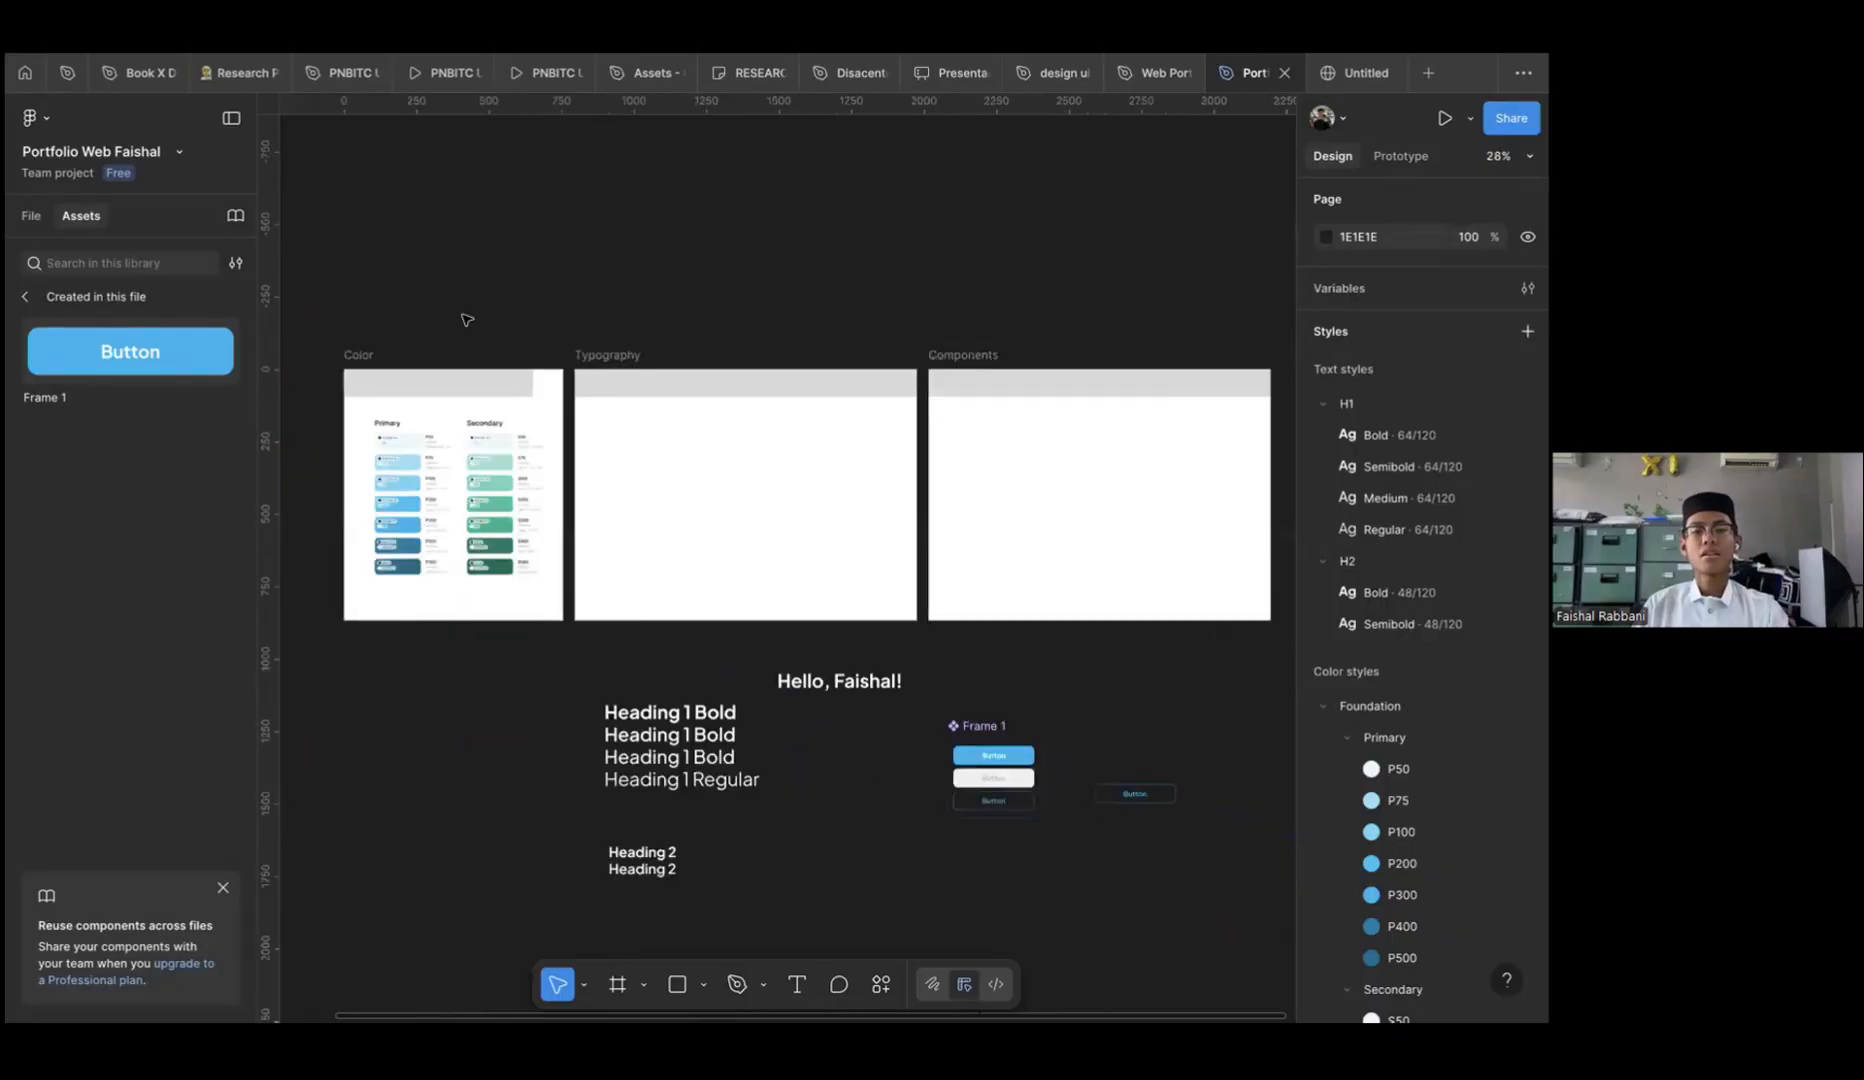
scroll(465, 317, down, 1)
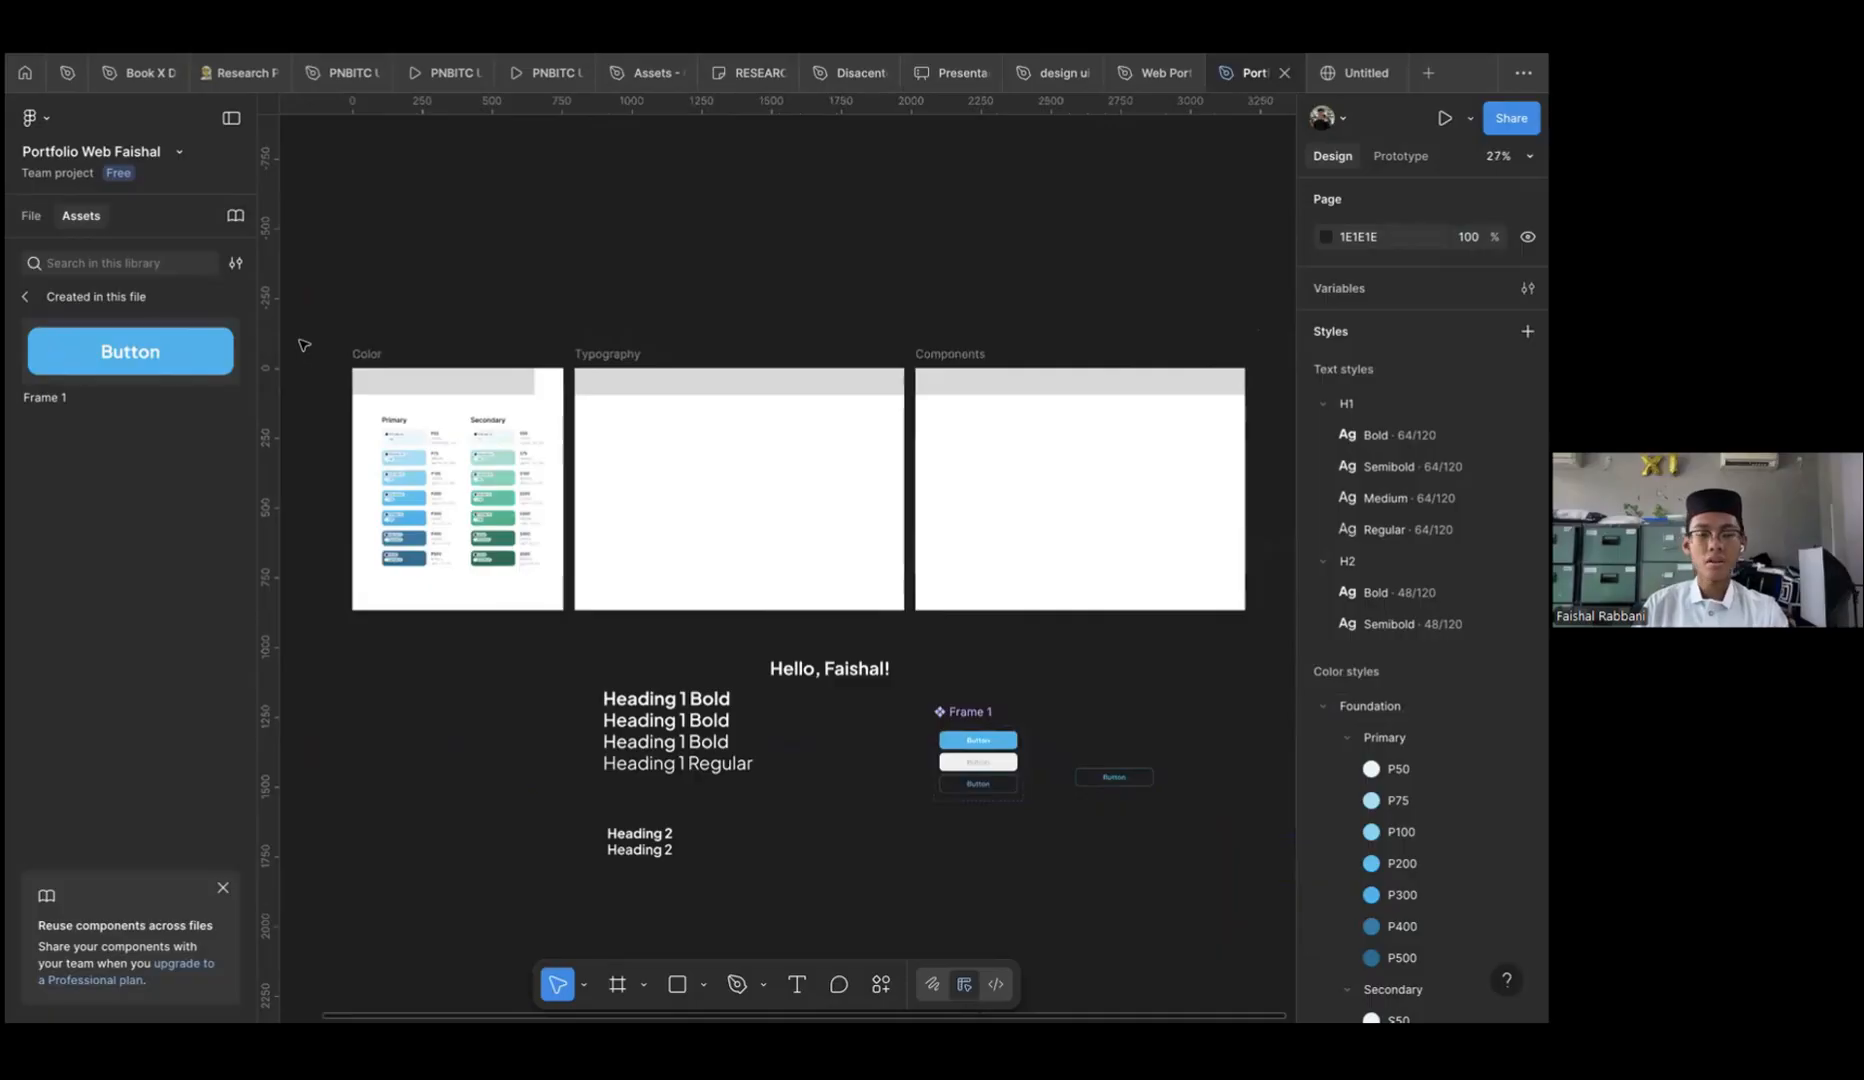